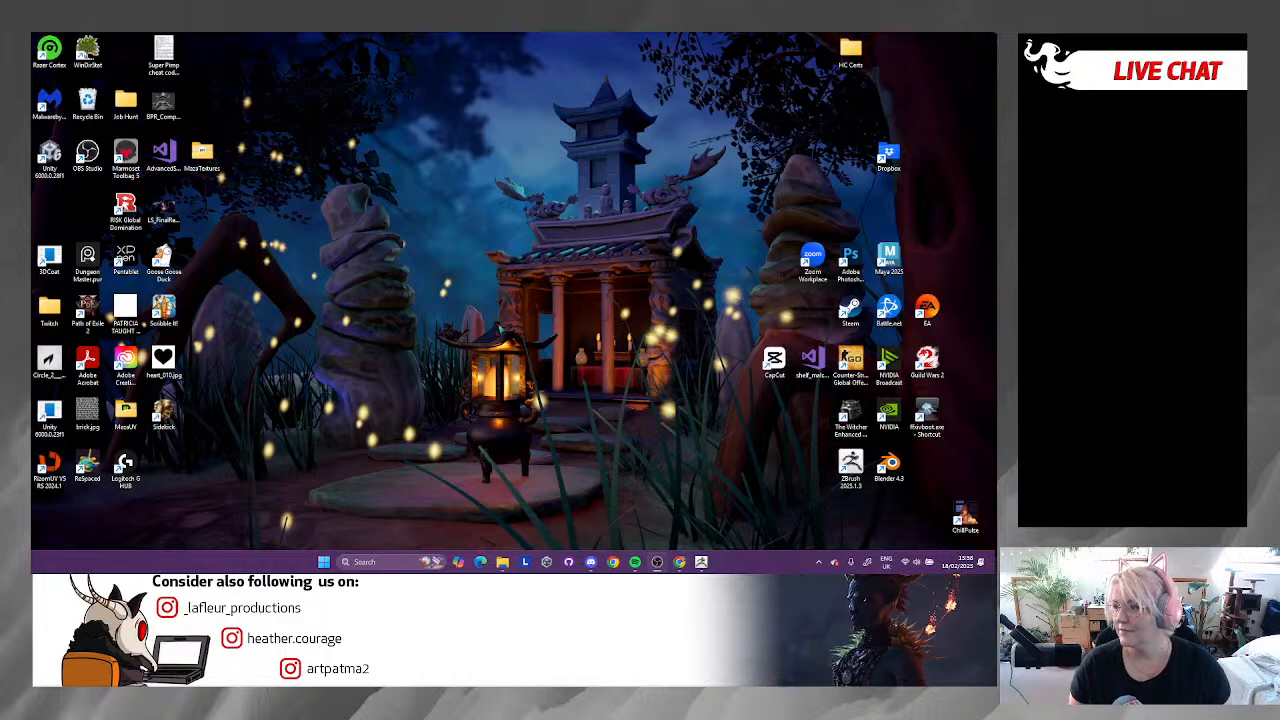
Switch to Spotify, skip the current track, start the Modelling Stuff playlist and minimise the window.
{"action": "left_click_drag", "start_coordinate": [770, 78], "coordinate": [996, 95]}
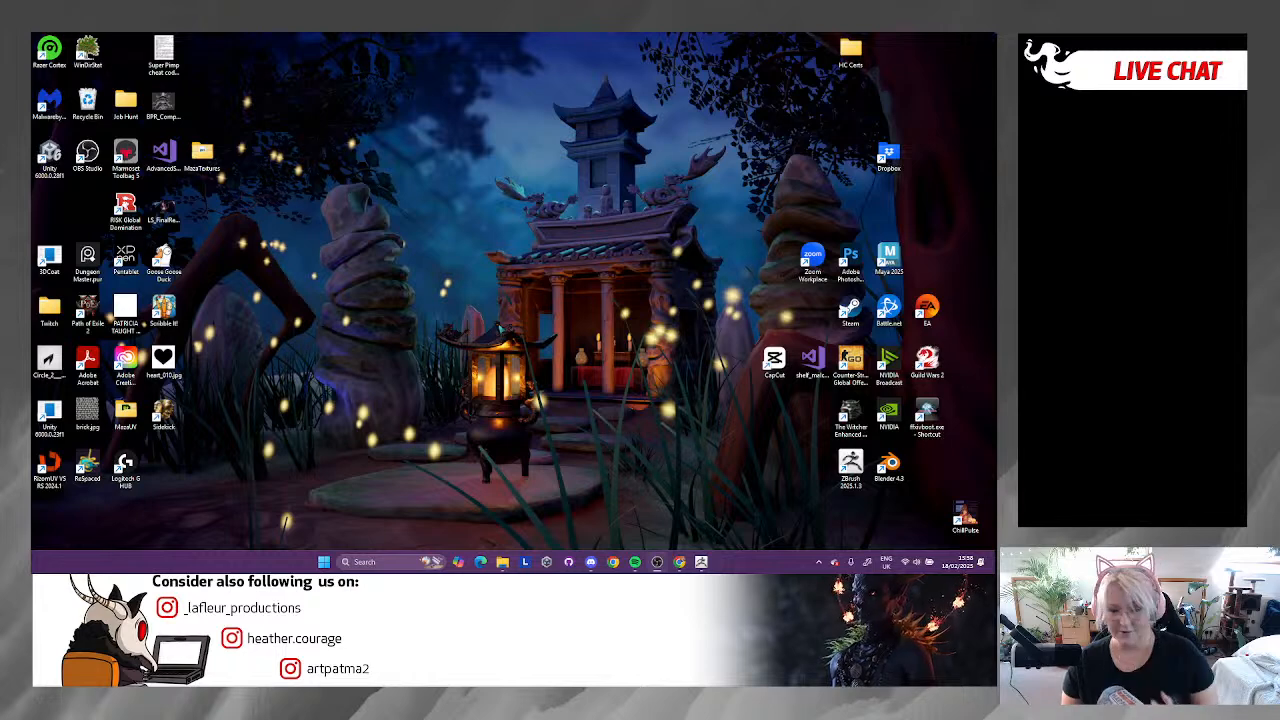
{"action": "left_click", "coordinate": [635, 561]}
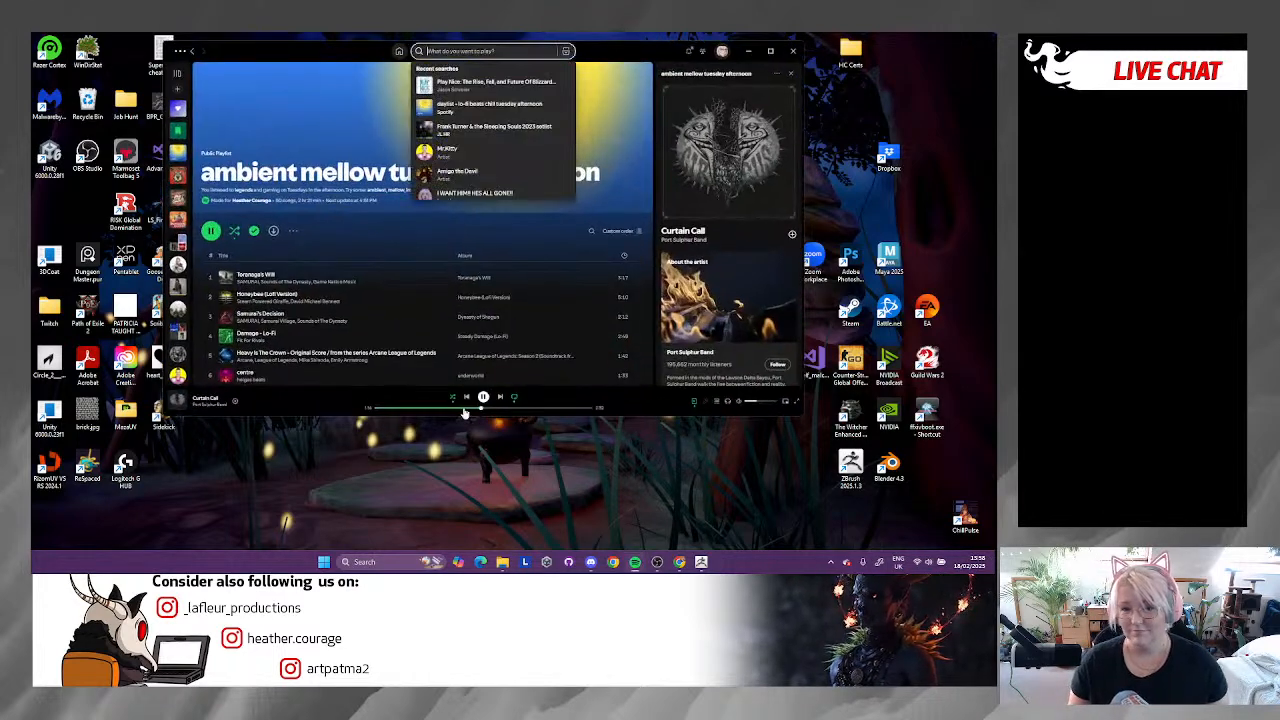
{"action": "left_click", "coordinate": [500, 397]}
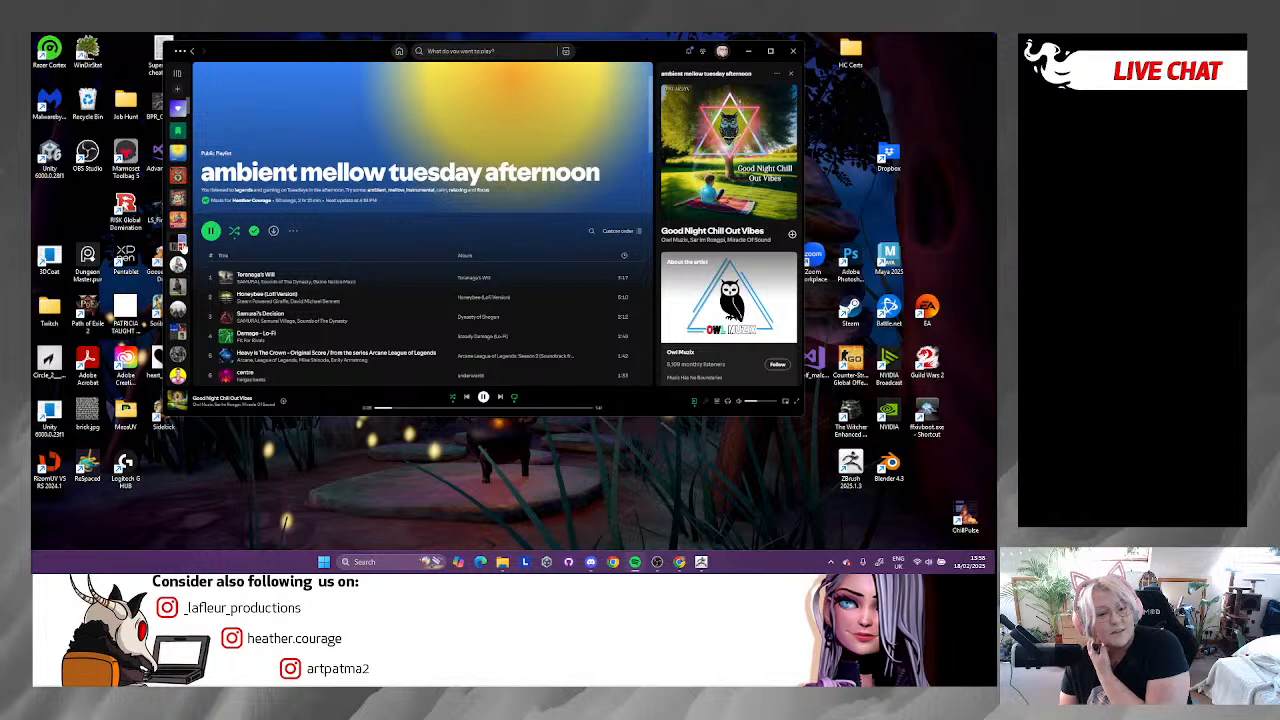
{"action": "left_click", "coordinate": [178, 244]}
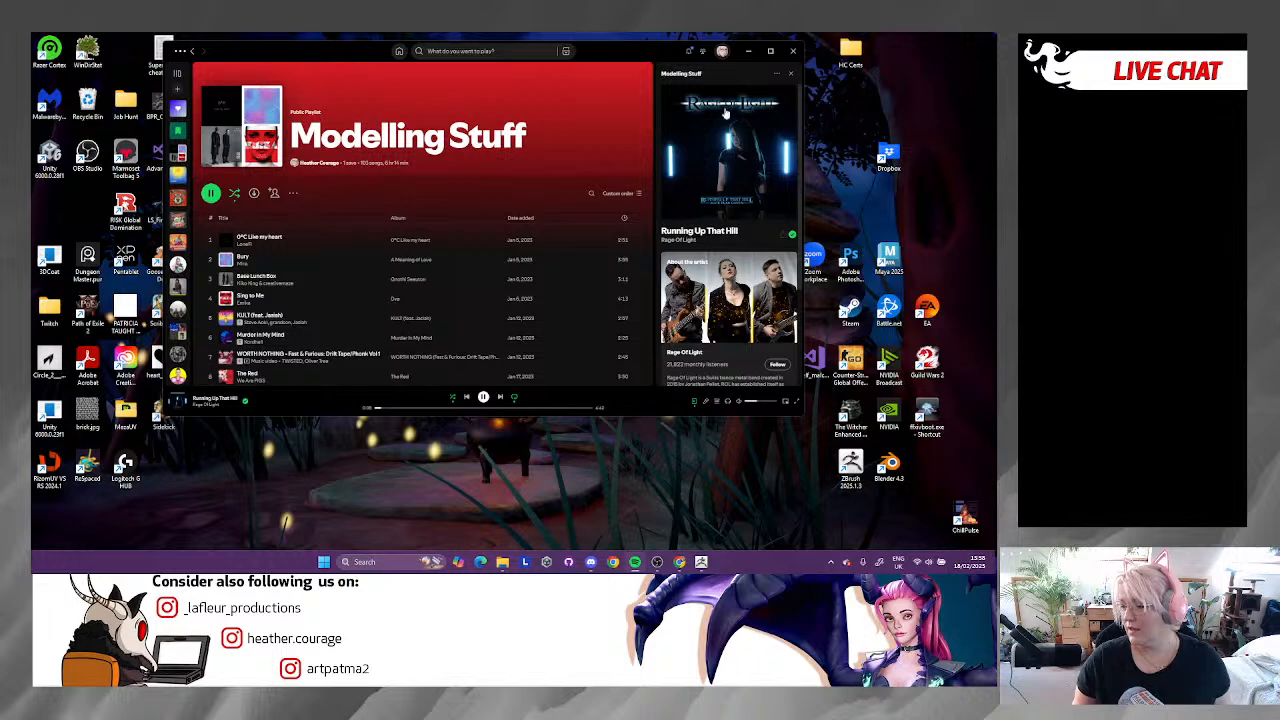
{"action": "left_click", "coordinate": [750, 55]}
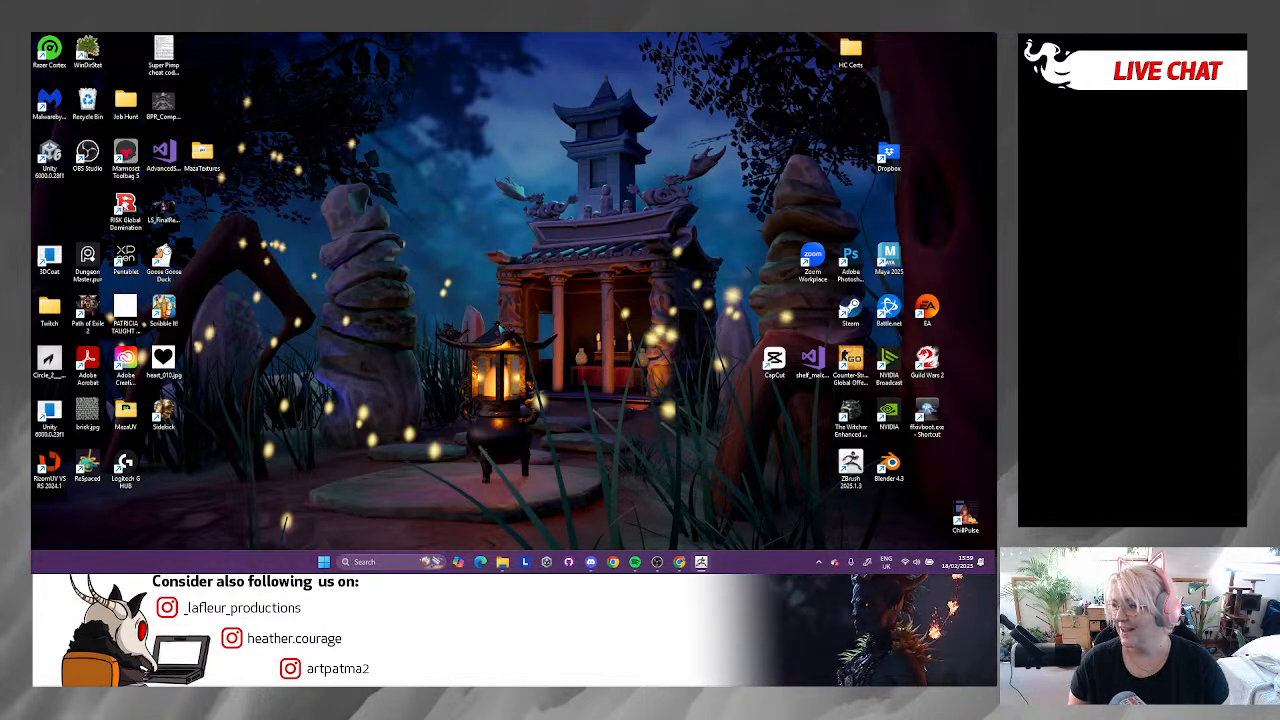
Switch to ZBrush, maximise its window and frame the whole character with its weapons in the viewport.
{"action": "key", "text": "alt+Tab"}
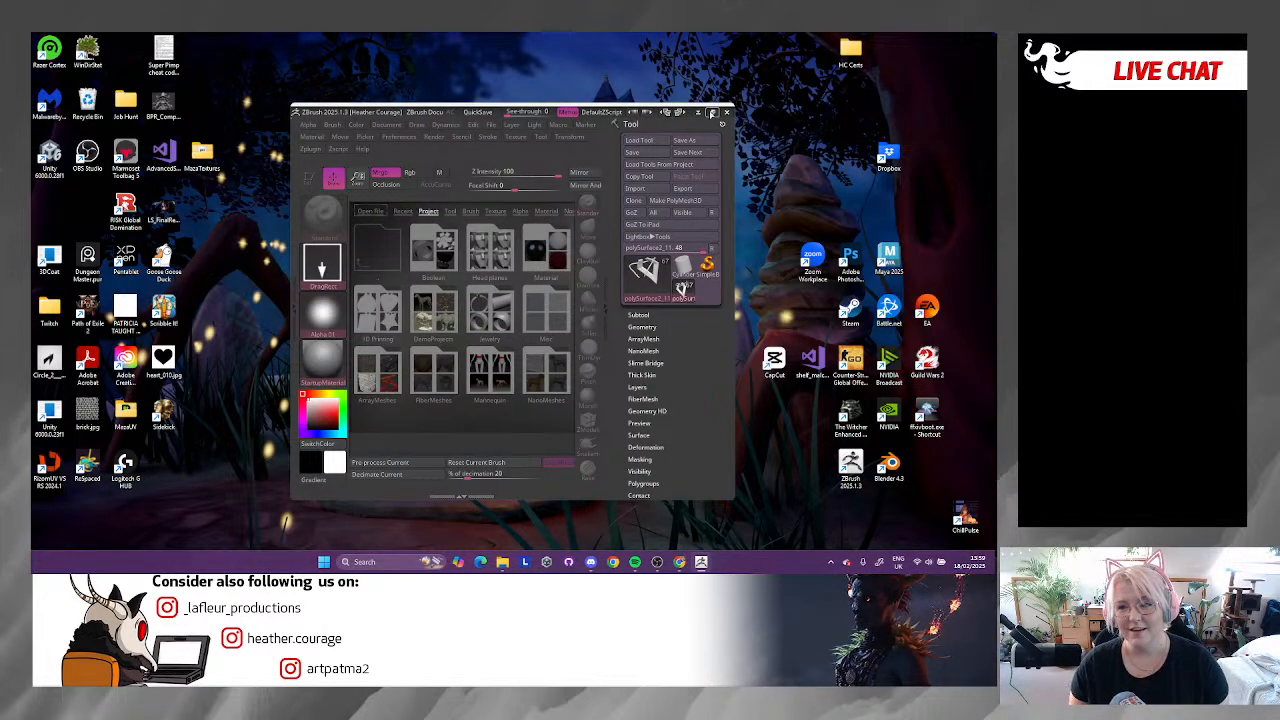
{"action": "left_click", "coordinate": [712, 111]}
{"action": "left_click", "coordinate": [742, 114]}
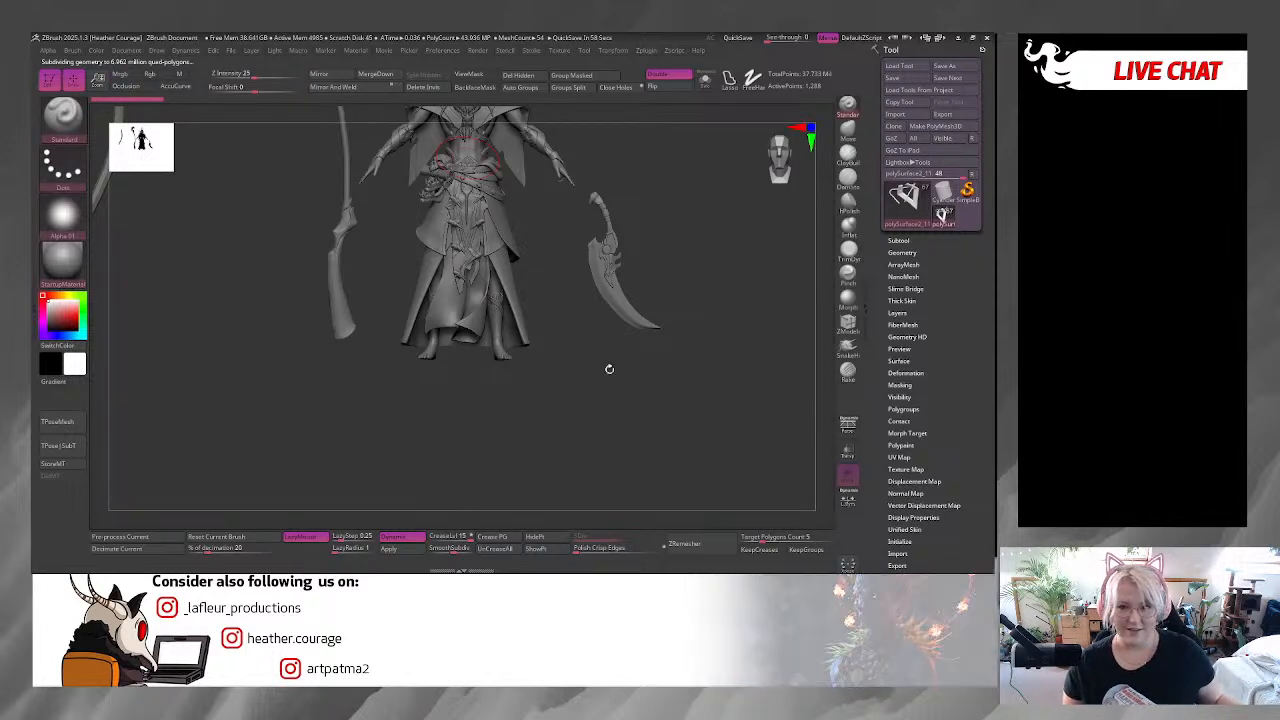
{"action": "key", "text": "f"}
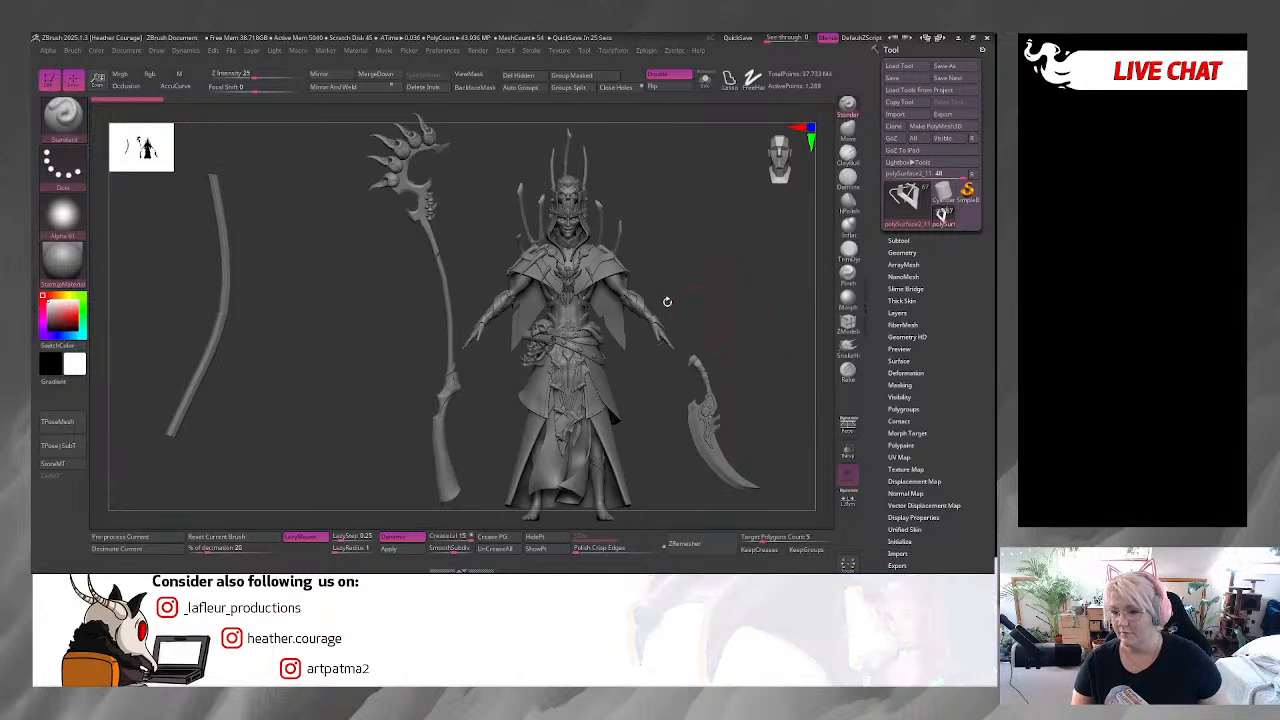
Select the staff's subtool PM3D_Plane3D2 and locate it inside the weapons folder of the subtool list.
{"action": "left_click", "coordinate": [222, 304], "text": "alt"}
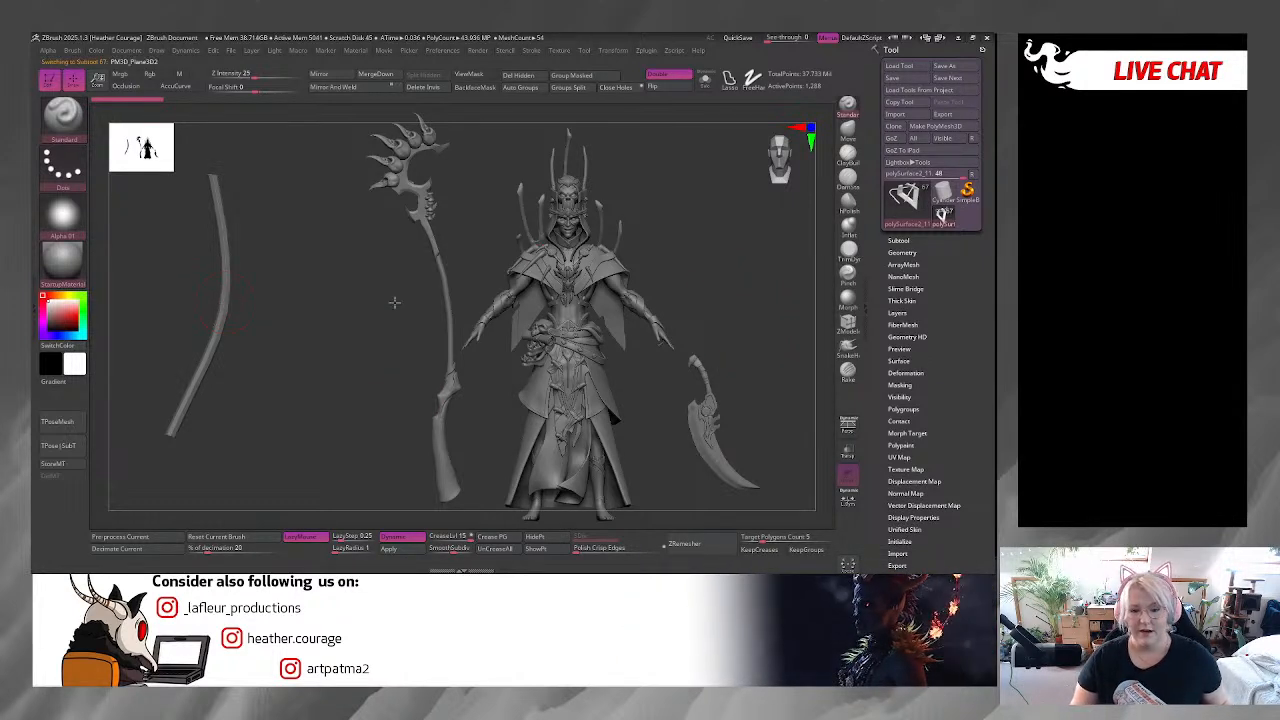
{"action": "left_click", "coordinate": [898, 240]}
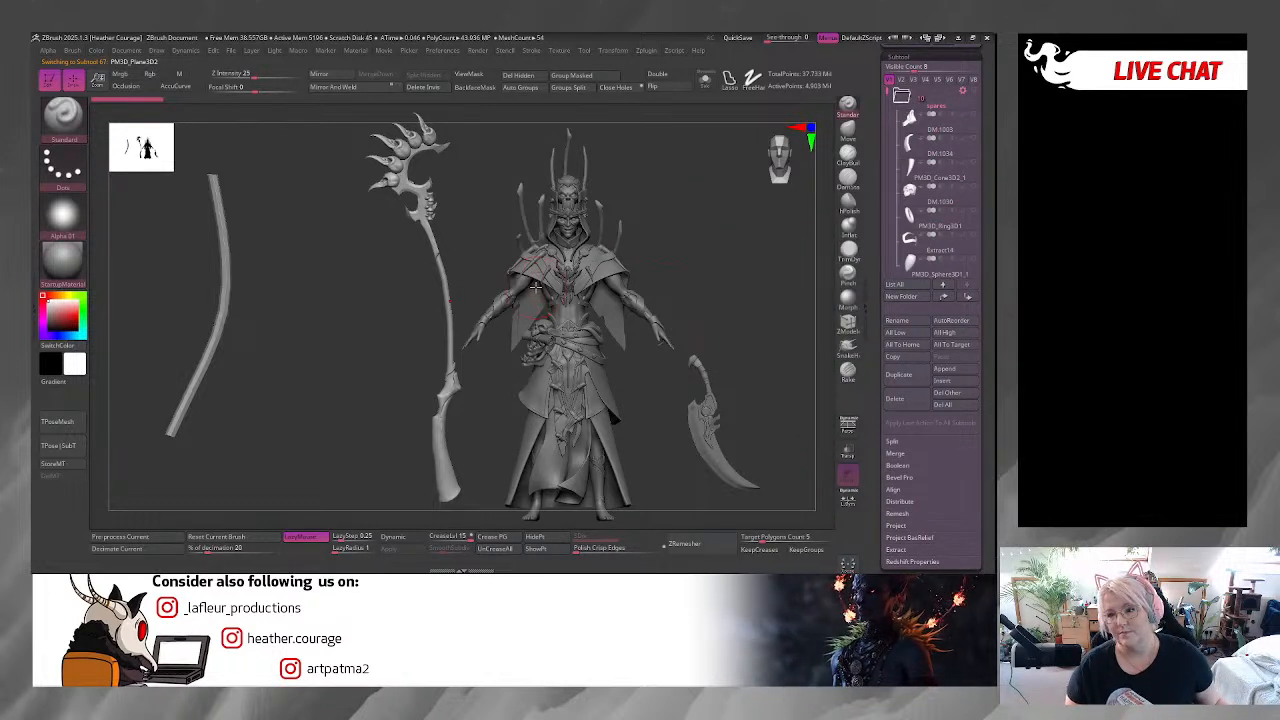
{"action": "mouse_move", "coordinate": [932, 105]}
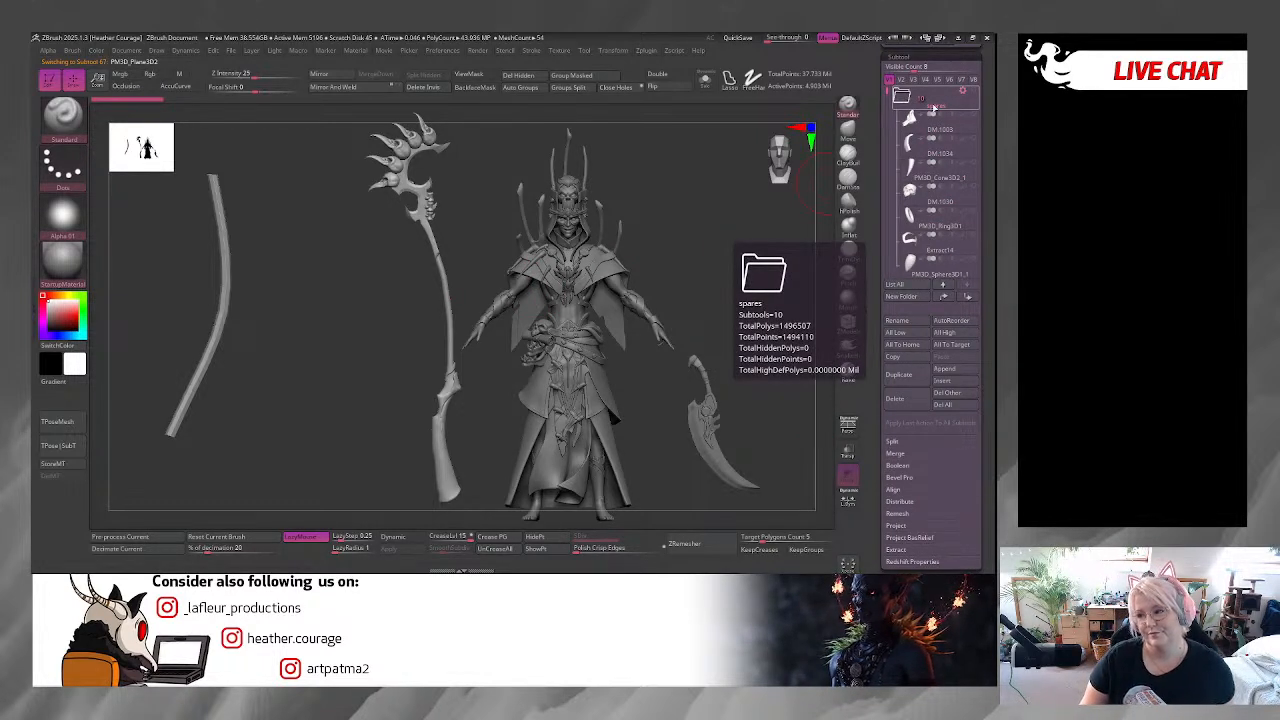
{"action": "left_click_drag", "start_coordinate": [886, 92], "coordinate": [886, 230]}
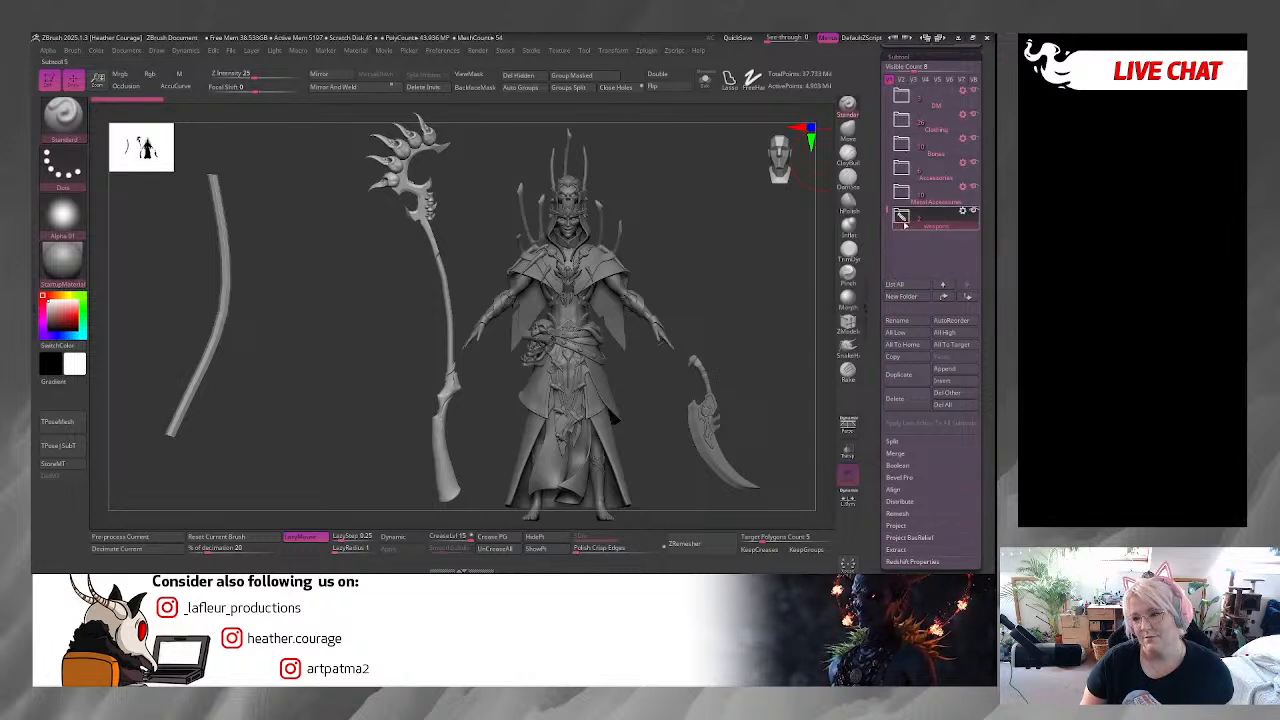
{"action": "mouse_move", "coordinate": [898, 256]}
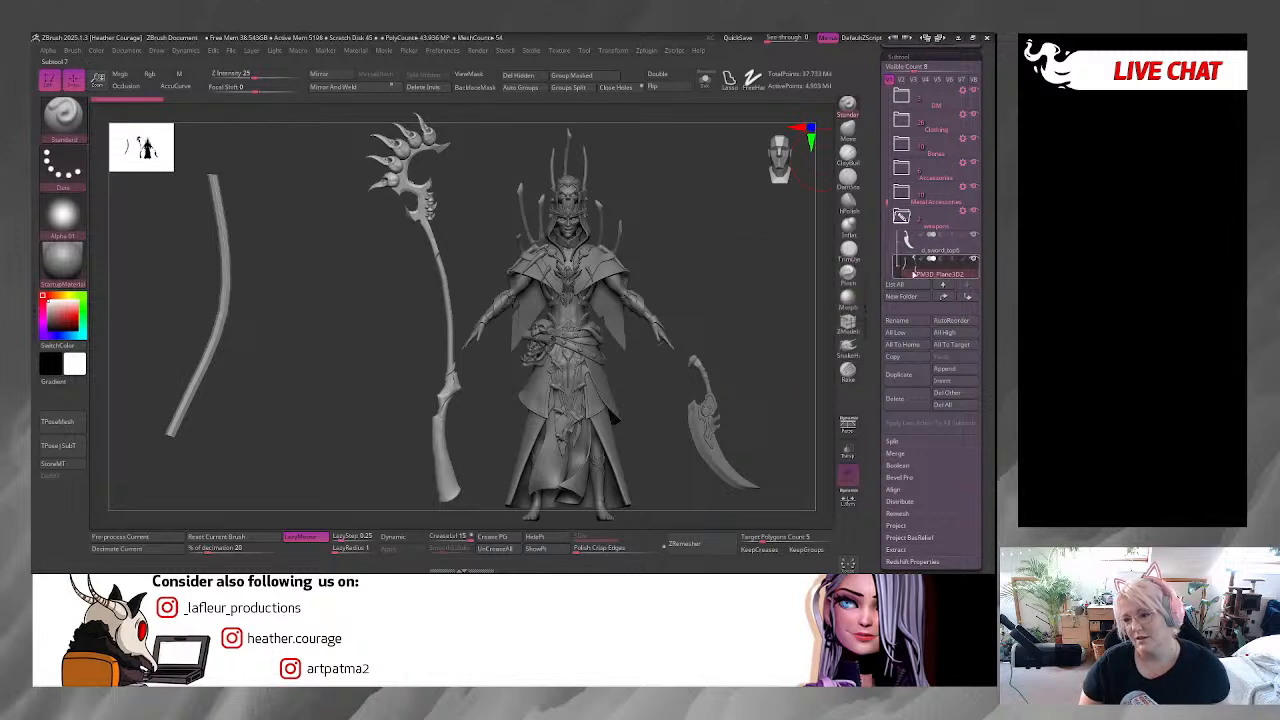
Set the subtool list's Visible Count to 13 and collapse the spares folder.
{"action": "left_click_drag", "start_coordinate": [918, 66], "coordinate": [934, 74]}
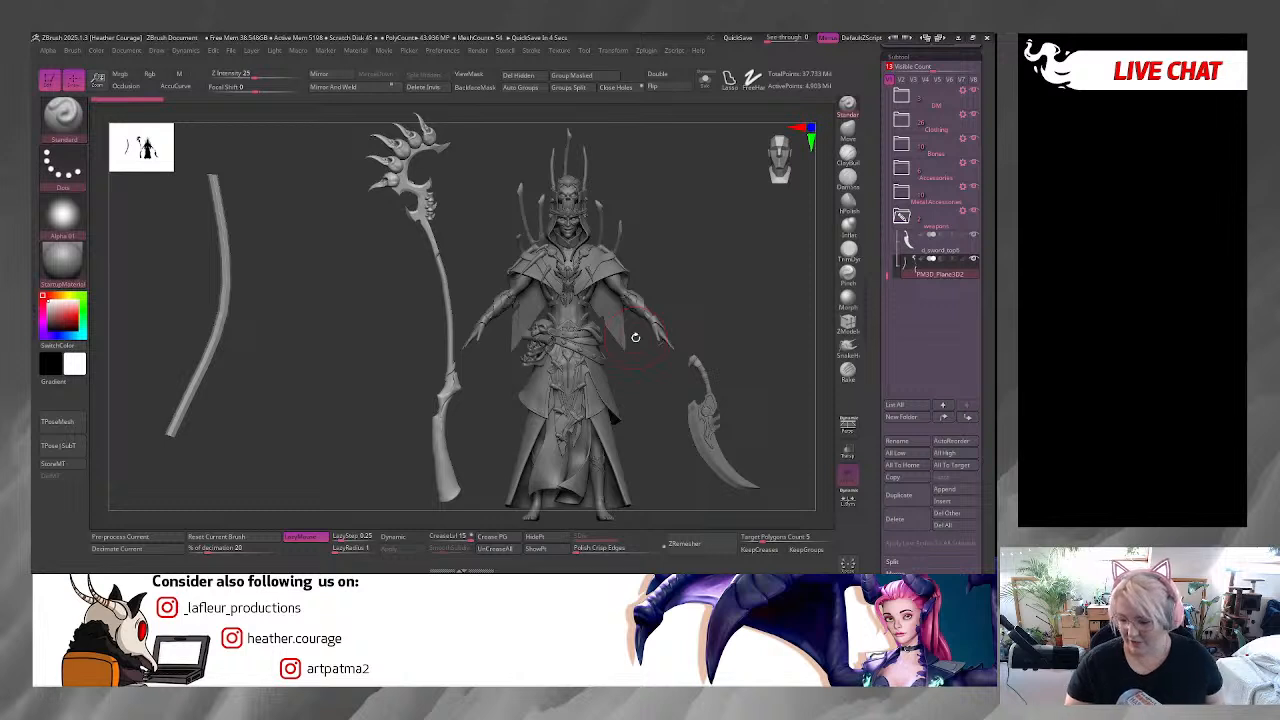
{"action": "left_click_drag", "start_coordinate": [886, 268], "coordinate": [887, 85]}
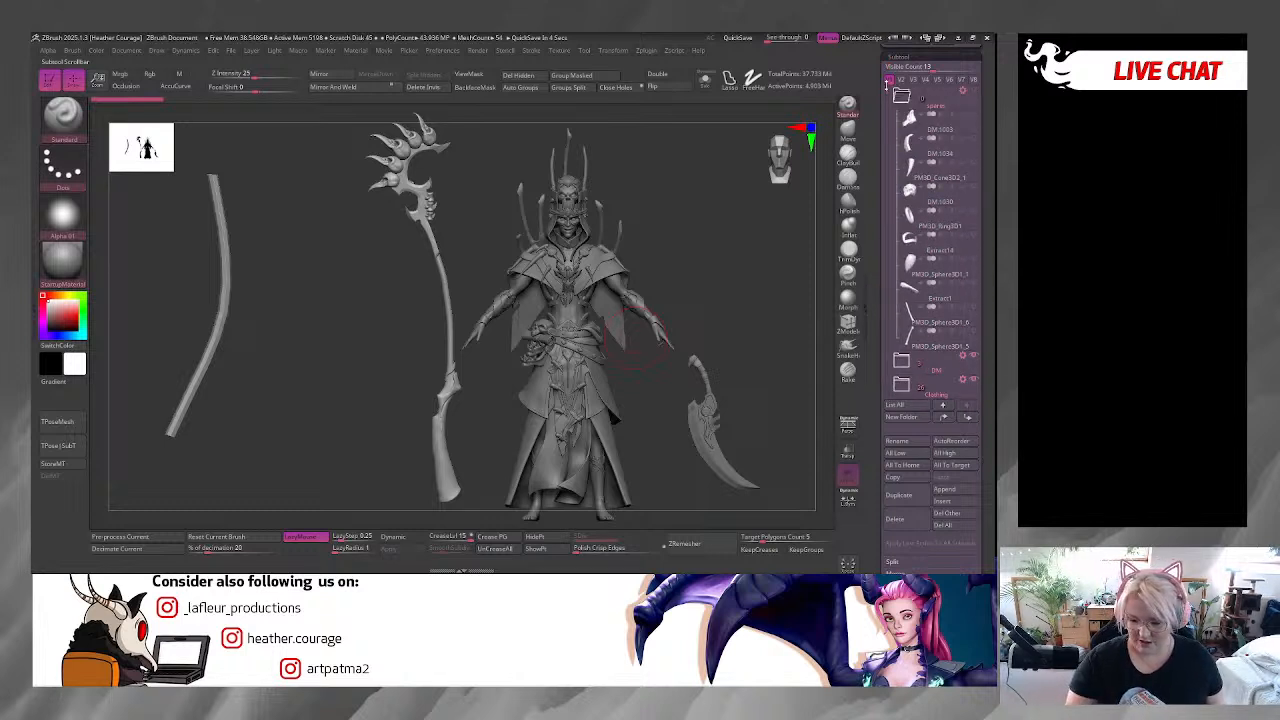
{"action": "left_click", "coordinate": [902, 100]}
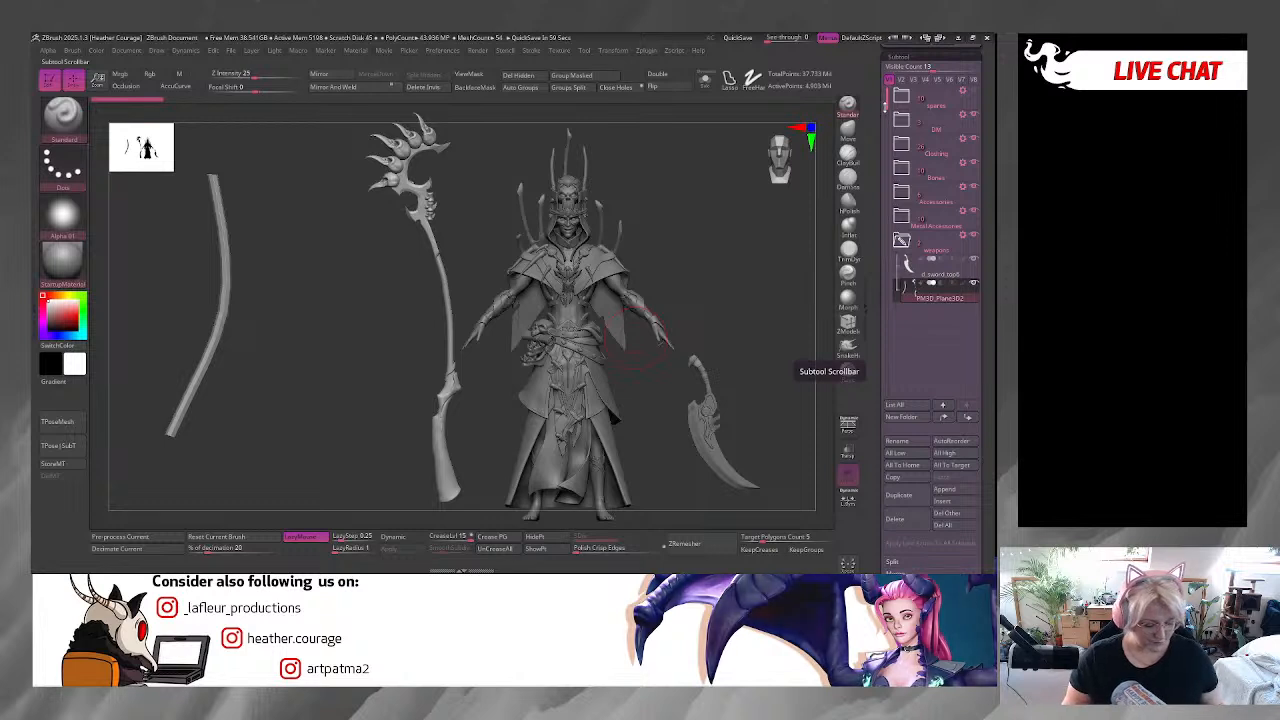
Solo the staff subtool and turn on PolyFrame to show its wireframe and polygroups.
{"action": "left_click", "coordinate": [705, 79]}
{"action": "left_click_drag", "start_coordinate": [564, 352], "coordinate": [728, 403], "text": "alt"}
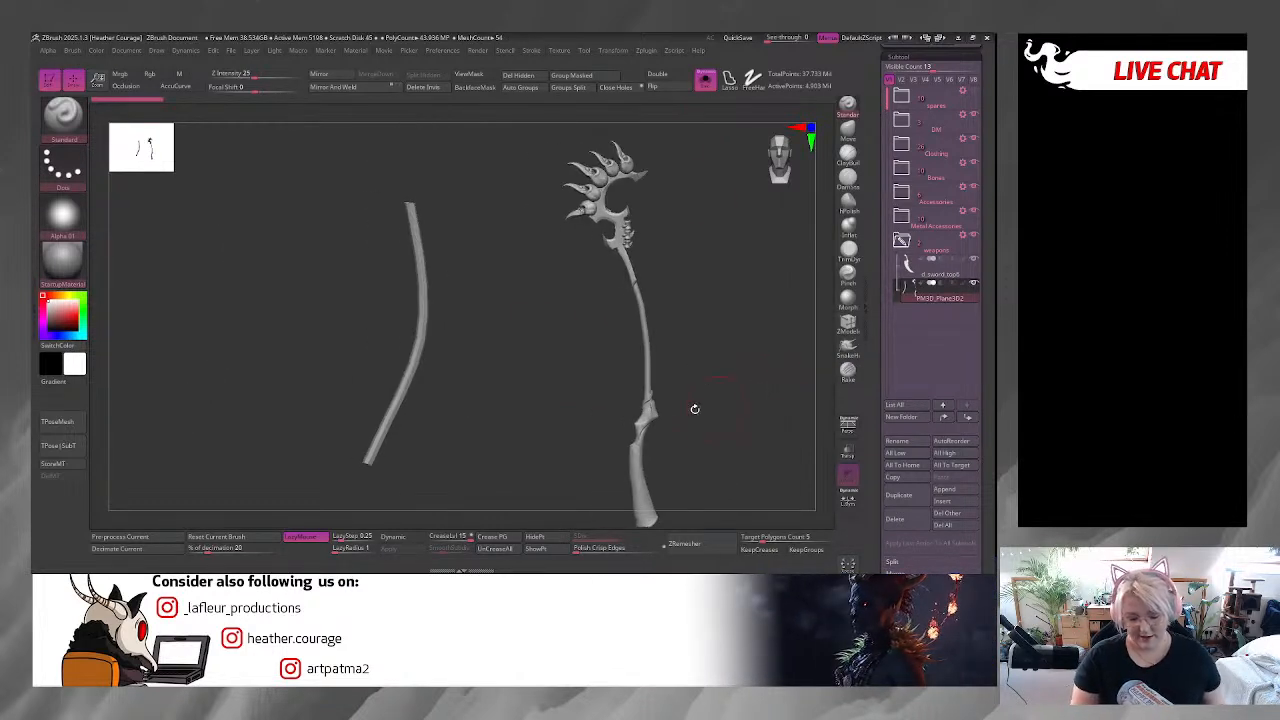
{"action": "left_click_drag", "start_coordinate": [528, 400], "coordinate": [521, 341]}
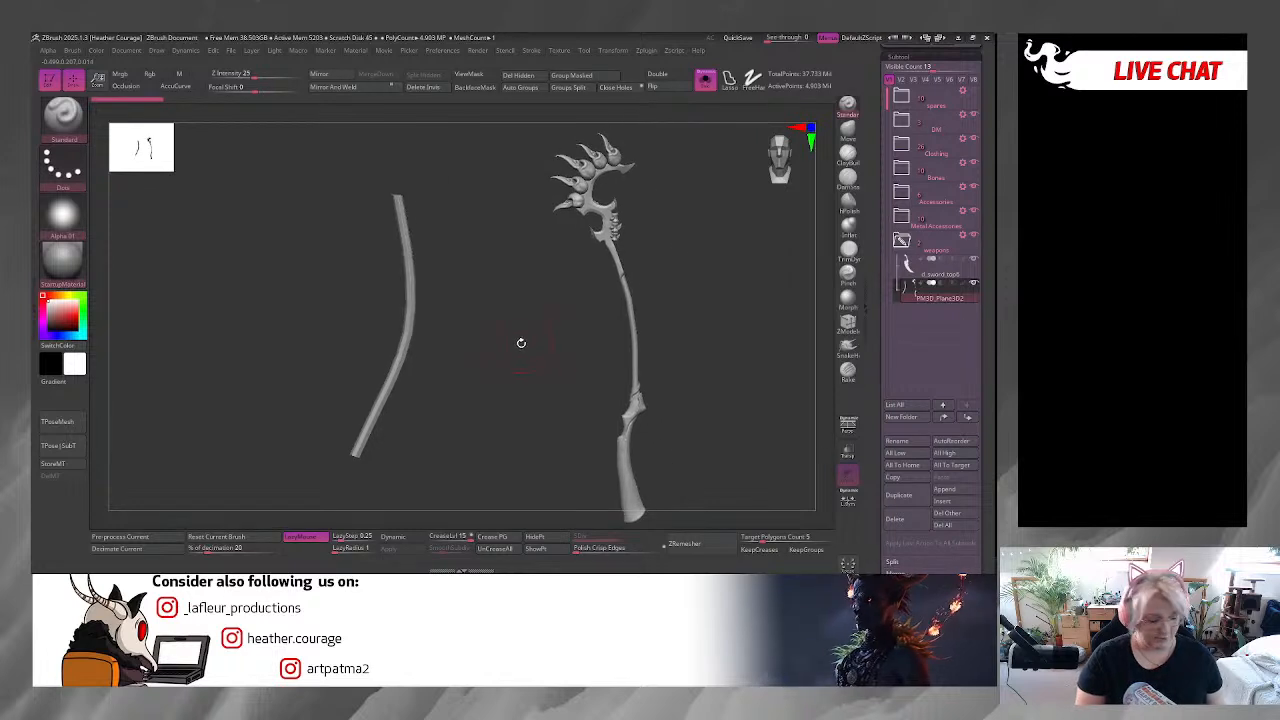
{"action": "key", "text": "shift+f"}
{"action": "left_click_drag", "start_coordinate": [494, 408], "coordinate": [694, 294]}
{"action": "key", "text": "space"}
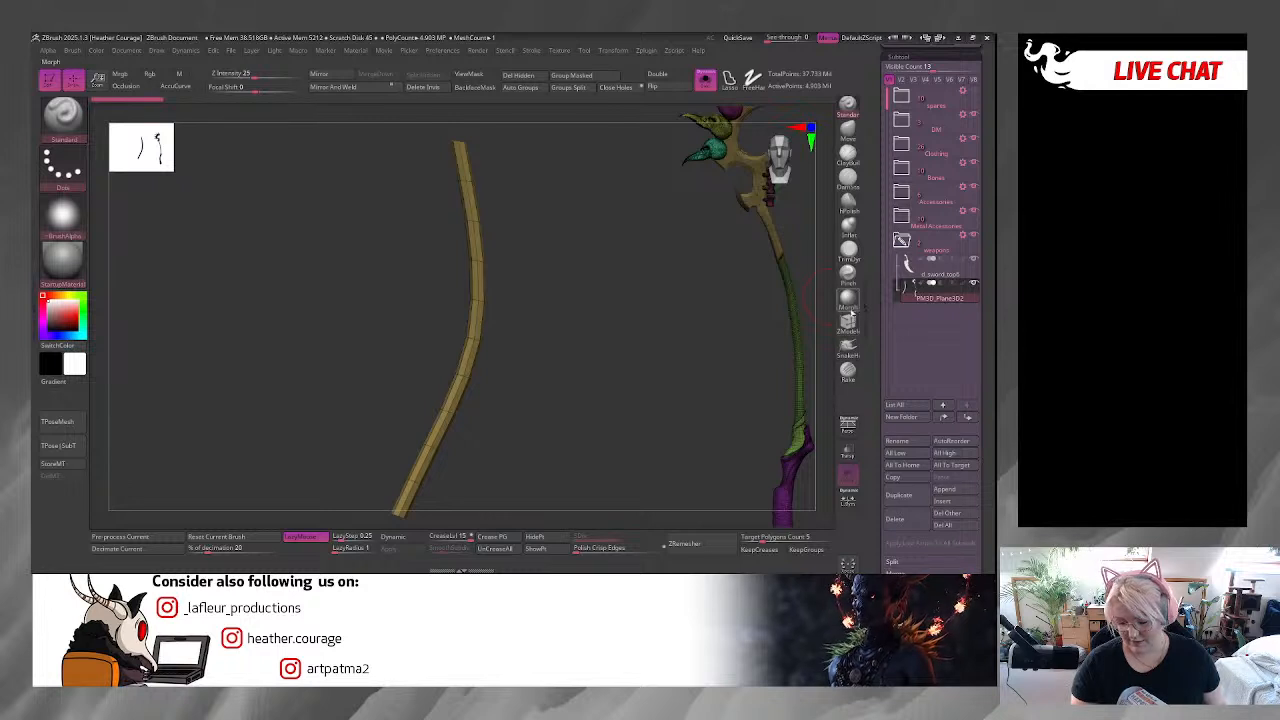
Delete the loose curved shaft beside the staff using the ZModeler polygon action Delete with the Polygroup Island target.
{"action": "left_click", "coordinate": [848, 320]}
{"action": "mouse_move", "coordinate": [546, 360]}
{"action": "left_mouse_down"}
{"action": "mouse_move", "coordinate": [546, 391]}
{"action": "mouse_move", "coordinate": [357, 369]}
{"action": "mouse_move", "coordinate": [651, 349]}
{"action": "left_mouse_up"}
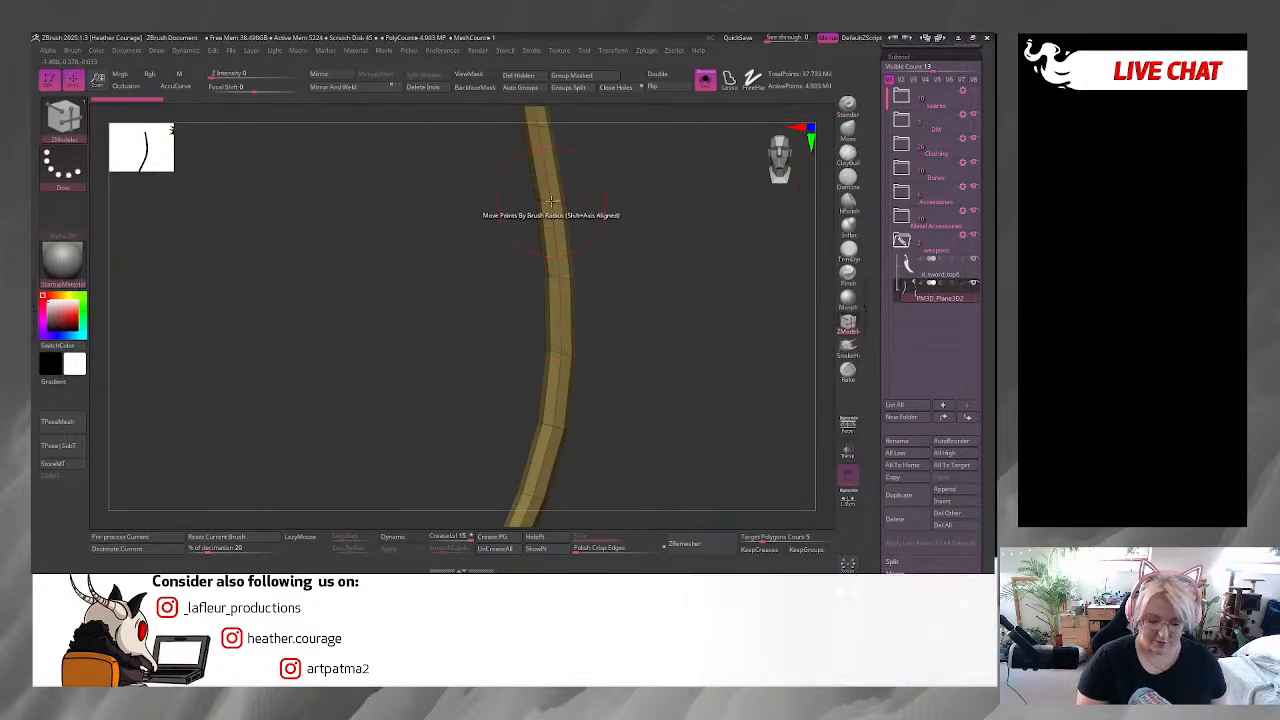
{"action": "key", "text": "space"}
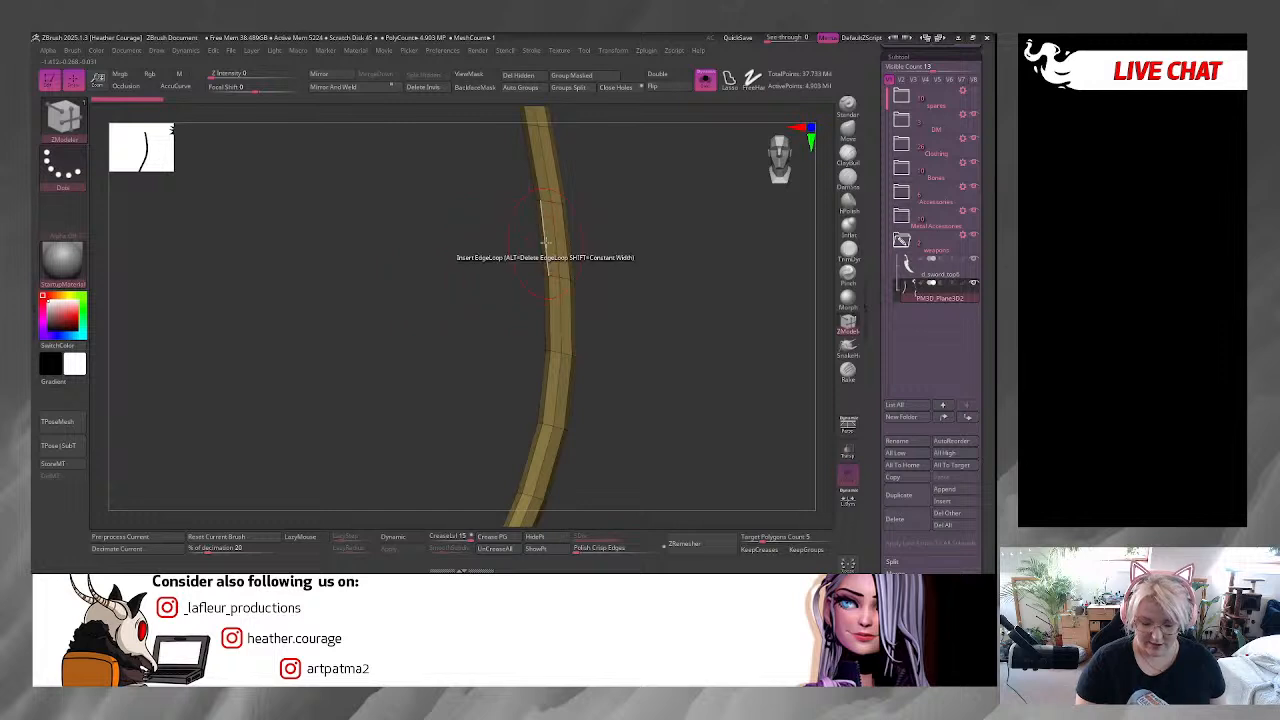
{"action": "key", "text": "space"}
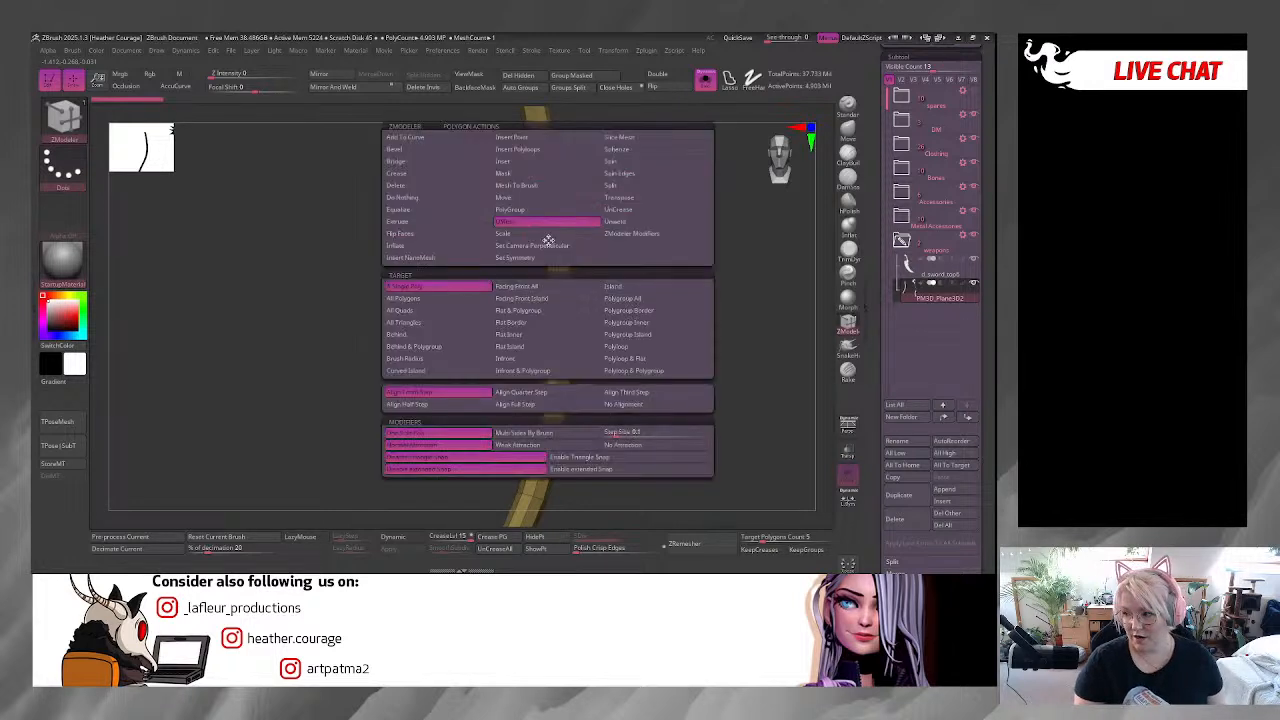
{"action": "left_click", "coordinate": [419, 188]}
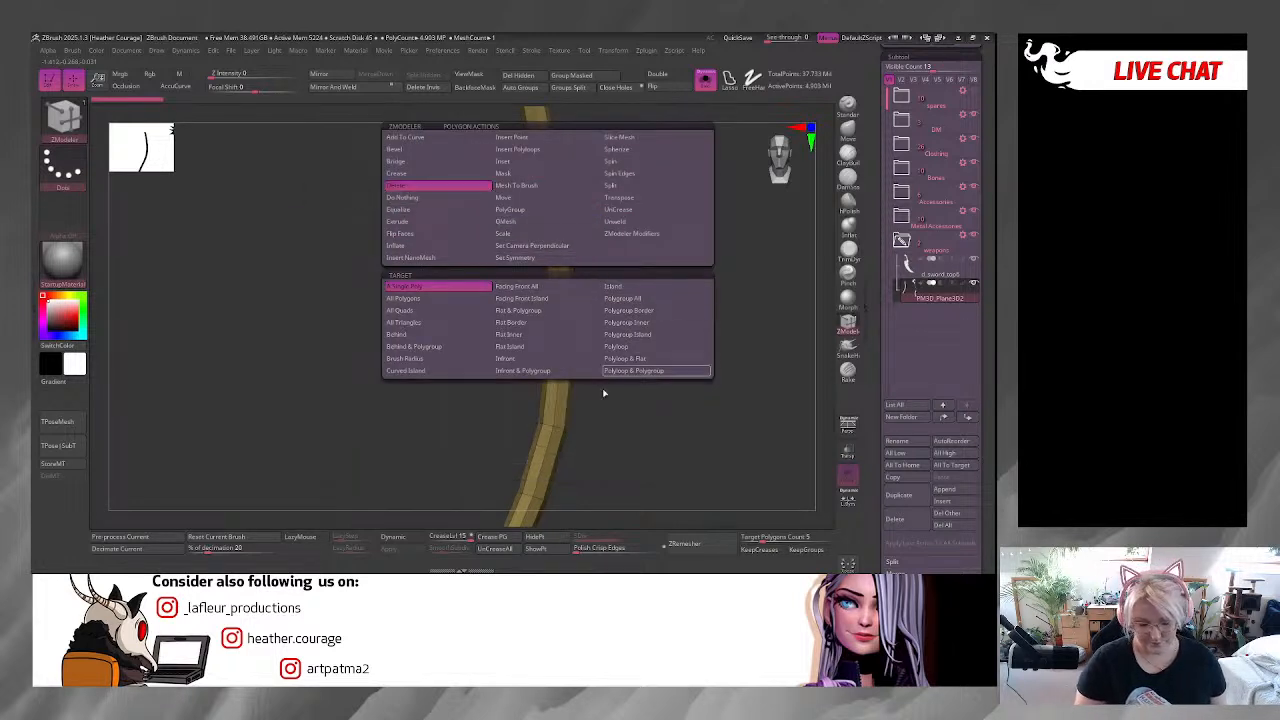
{"action": "left_click", "coordinate": [640, 334]}
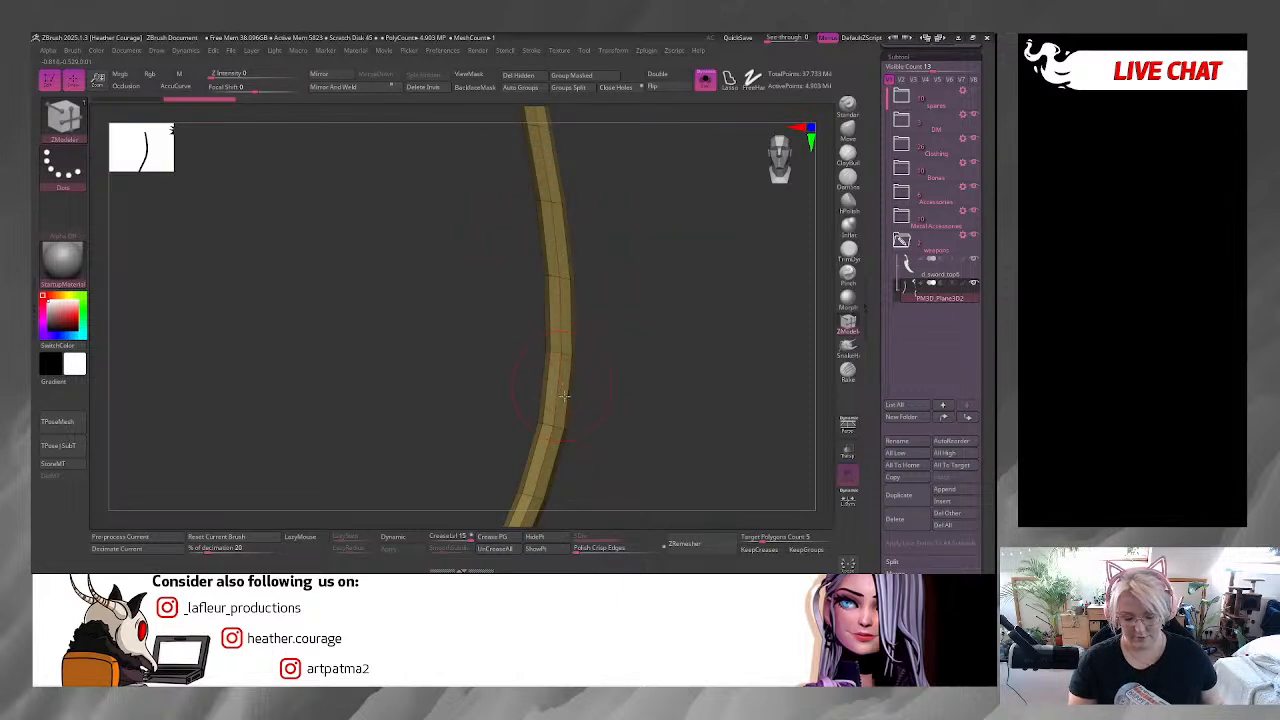
{"action": "key", "text": "f"}
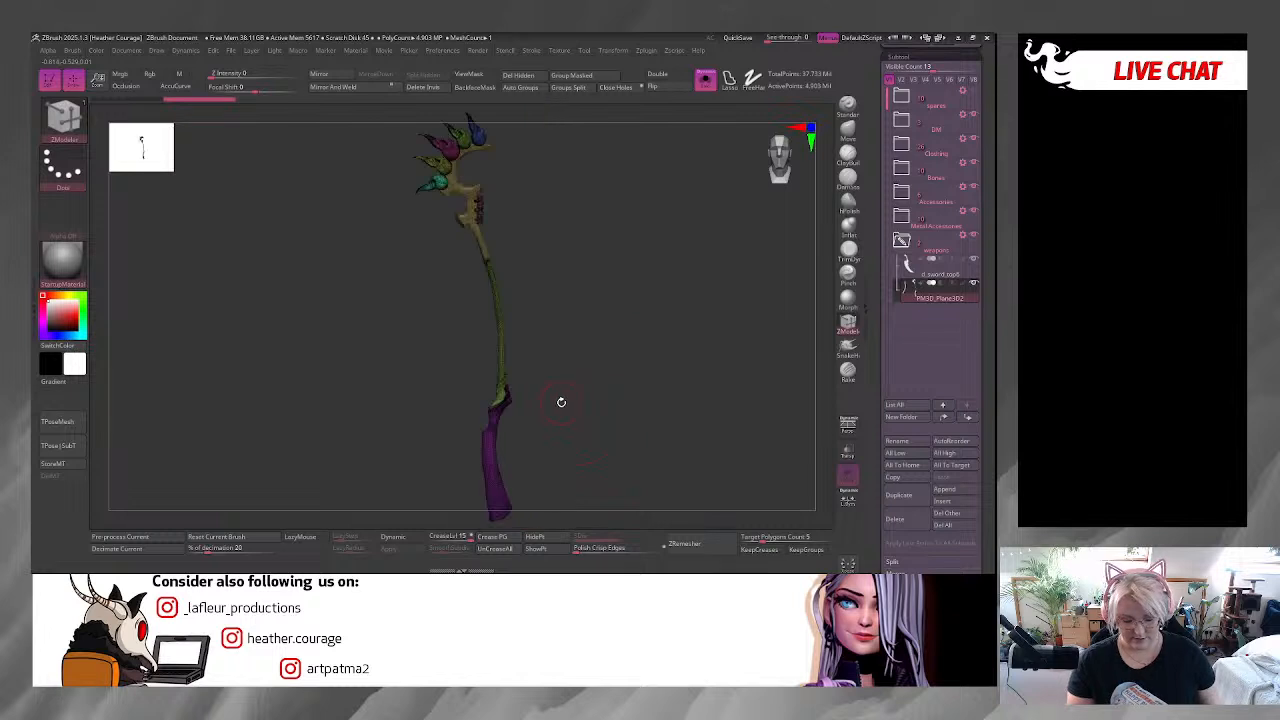
Isolate the hooked staff head's polygroup, hiding the claws, bindings and shaft.
{"action": "left_click_drag", "start_coordinate": [523, 346], "coordinate": [612, 402]}
{"action": "key", "text": "space"}
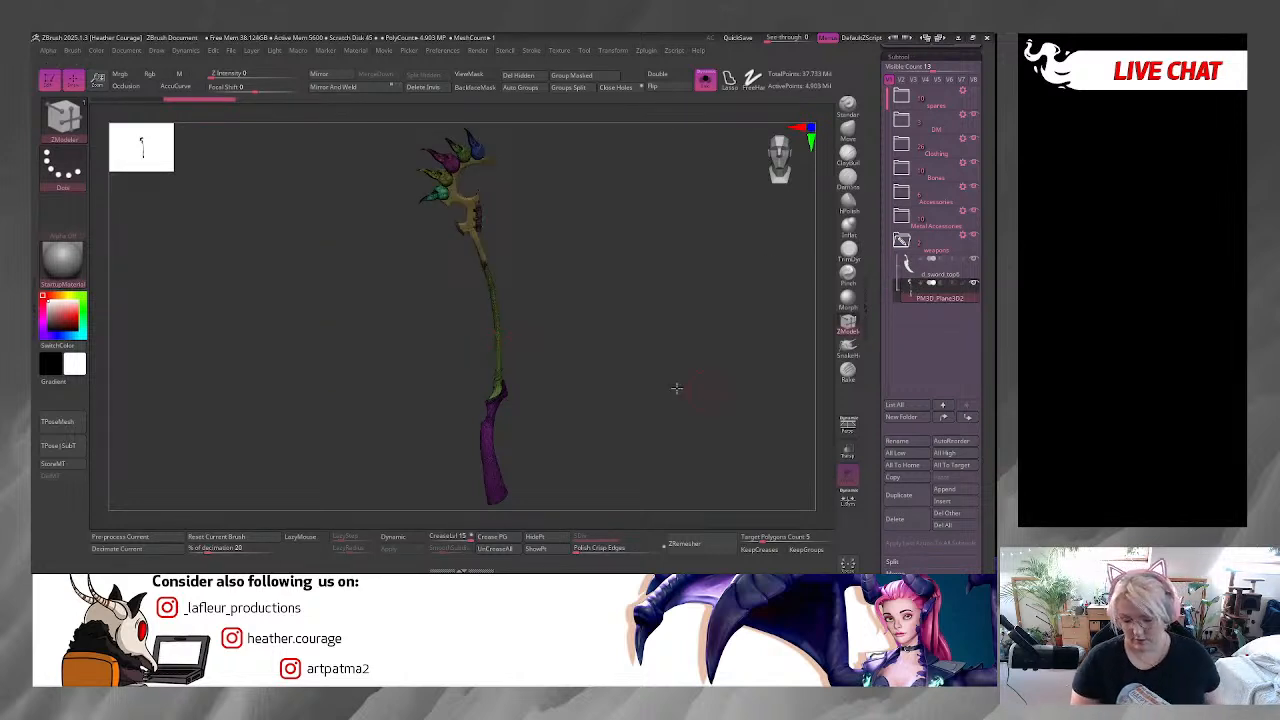
{"action": "left_click_drag", "start_coordinate": [708, 390], "coordinate": [446, 389], "text": "alt"}
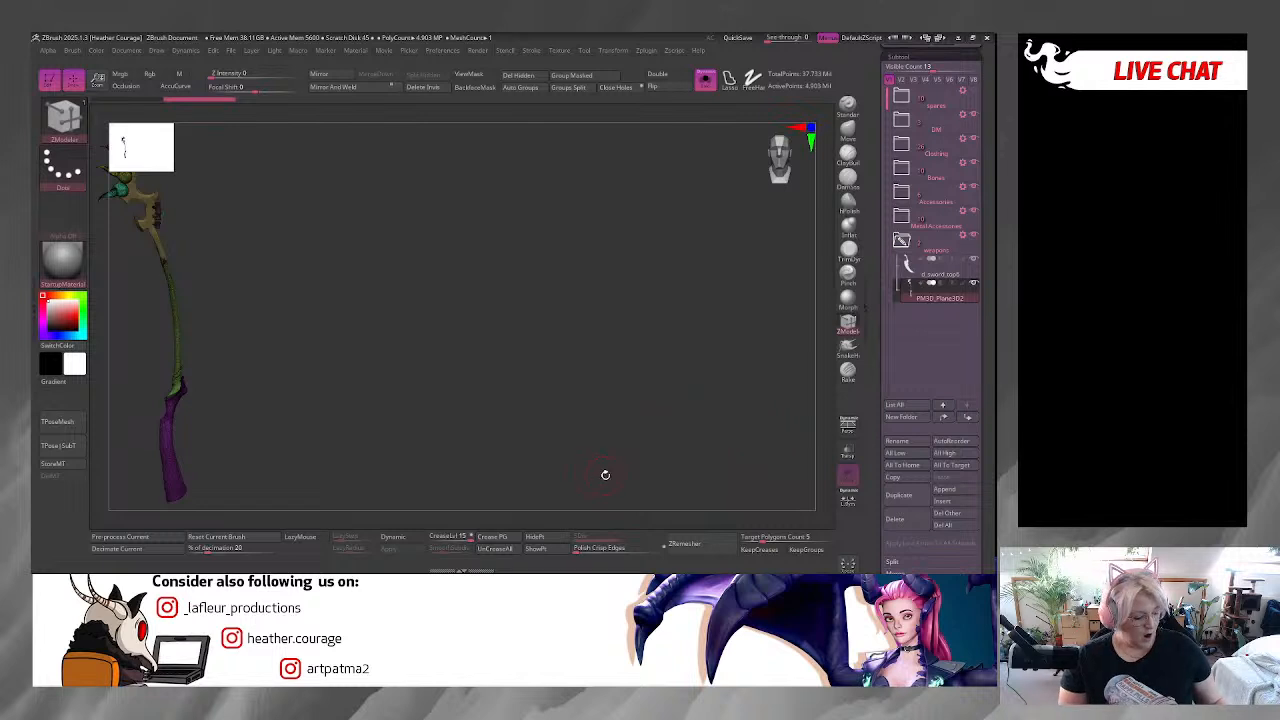
{"action": "key", "text": "f"}
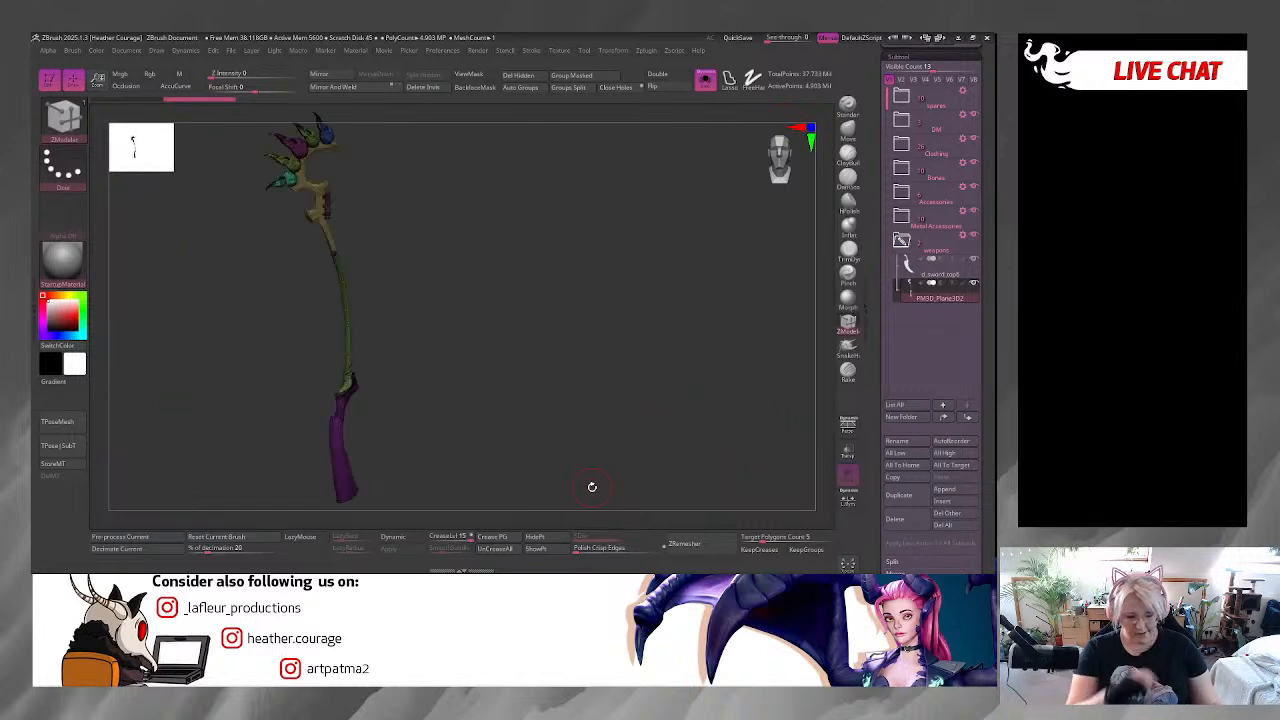
{"action": "left_click_drag", "start_coordinate": [462, 308], "coordinate": [626, 496], "text": "alt"}
{"action": "left_click_drag", "start_coordinate": [577, 326], "coordinate": [657, 357]}
{"action": "left_click_drag", "start_coordinate": [716, 272], "coordinate": [697, 216]}
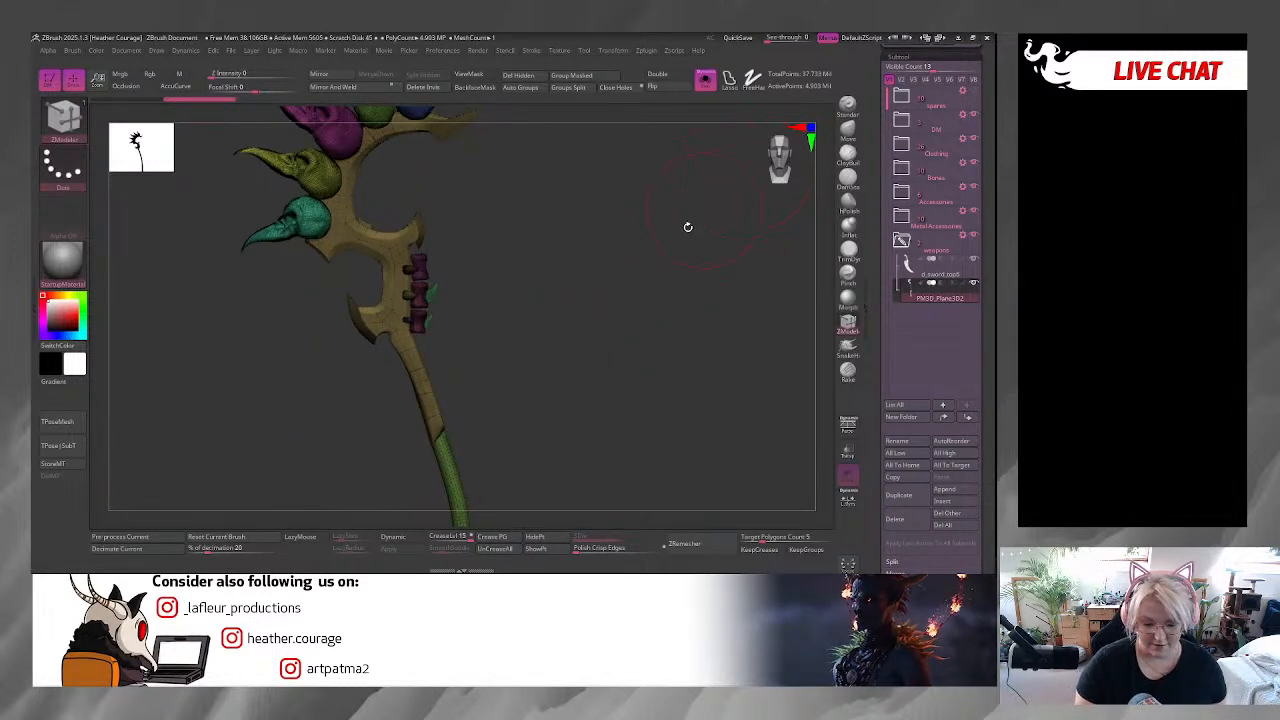
{"action": "mouse_move", "coordinate": [562, 365]}
{"action": "left_mouse_down", "text": "alt"}
{"action": "mouse_move", "coordinate": [563, 389]}
{"action": "mouse_move", "coordinate": [546, 263]}
{"action": "mouse_move", "coordinate": [652, 229]}
{"action": "mouse_move", "coordinate": [660, 374]}
{"action": "left_mouse_up", "text": "alt"}
{"action": "key", "text": "space"}
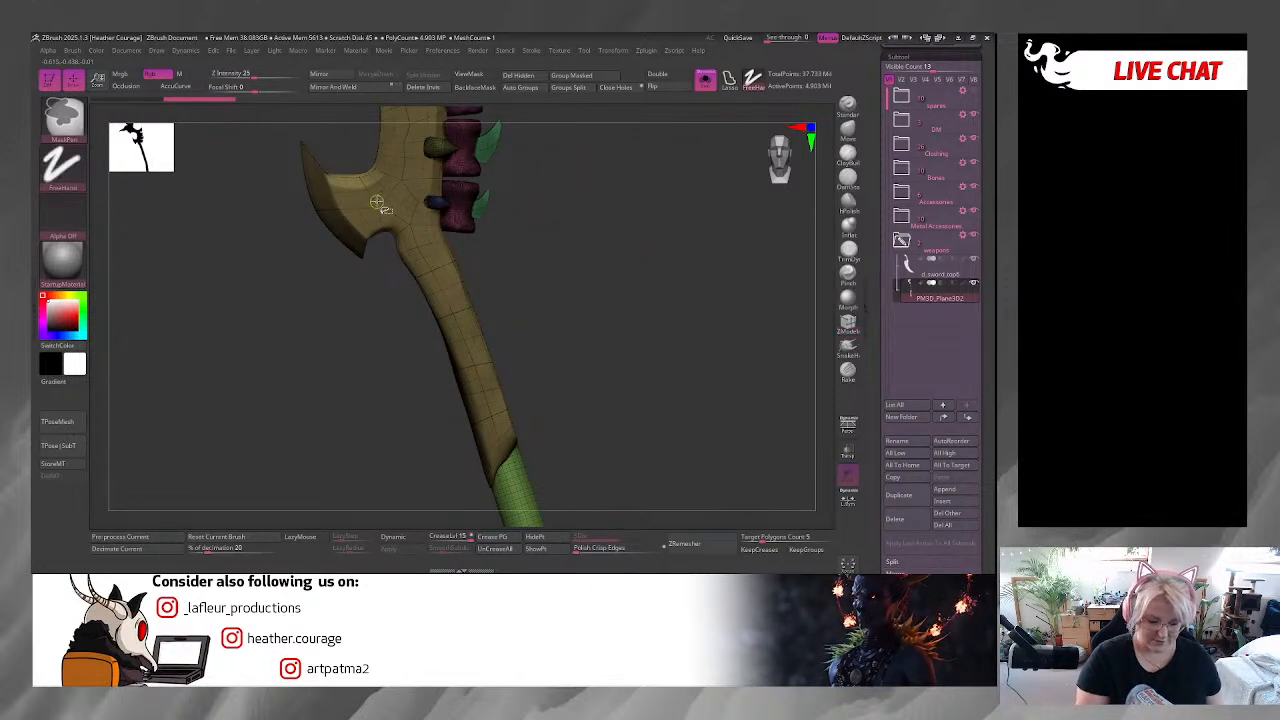
{"action": "left_click", "coordinate": [461, 280], "text": "ctrl+shift"}
{"action": "left_click_drag", "start_coordinate": [550, 318], "coordinate": [549, 394], "text": "alt"}
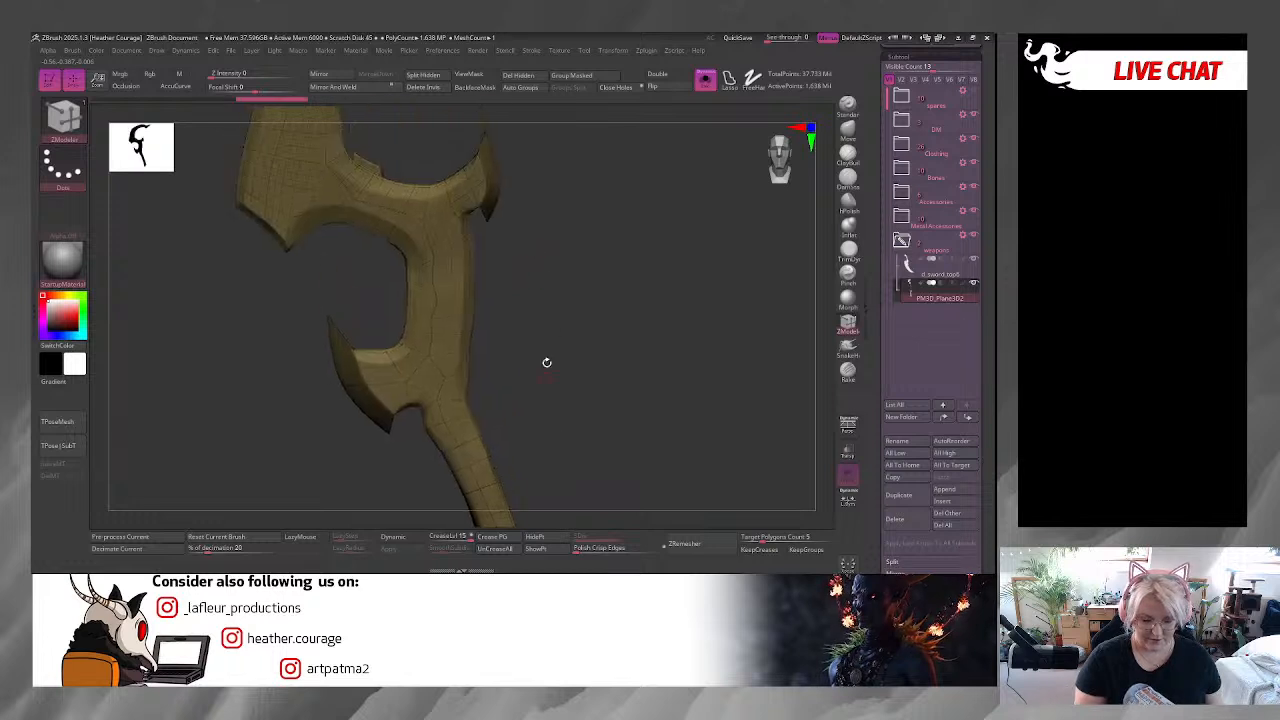
{"action": "mouse_move", "coordinate": [571, 297]}
{"action": "left_mouse_down"}
{"action": "mouse_move", "coordinate": [686, 309]}
{"action": "mouse_move", "coordinate": [651, 323]}
{"action": "mouse_move", "coordinate": [706, 311]}
{"action": "mouse_move", "coordinate": [661, 350]}
{"action": "mouse_move", "coordinate": [706, 346]}
{"action": "mouse_move", "coordinate": [654, 343]}
{"action": "mouse_move", "coordinate": [700, 281]}
{"action": "mouse_move", "coordinate": [506, 383]}
{"action": "mouse_move", "coordinate": [434, 351]}
{"action": "mouse_move", "coordinate": [610, 193]}
{"action": "left_mouse_up"}
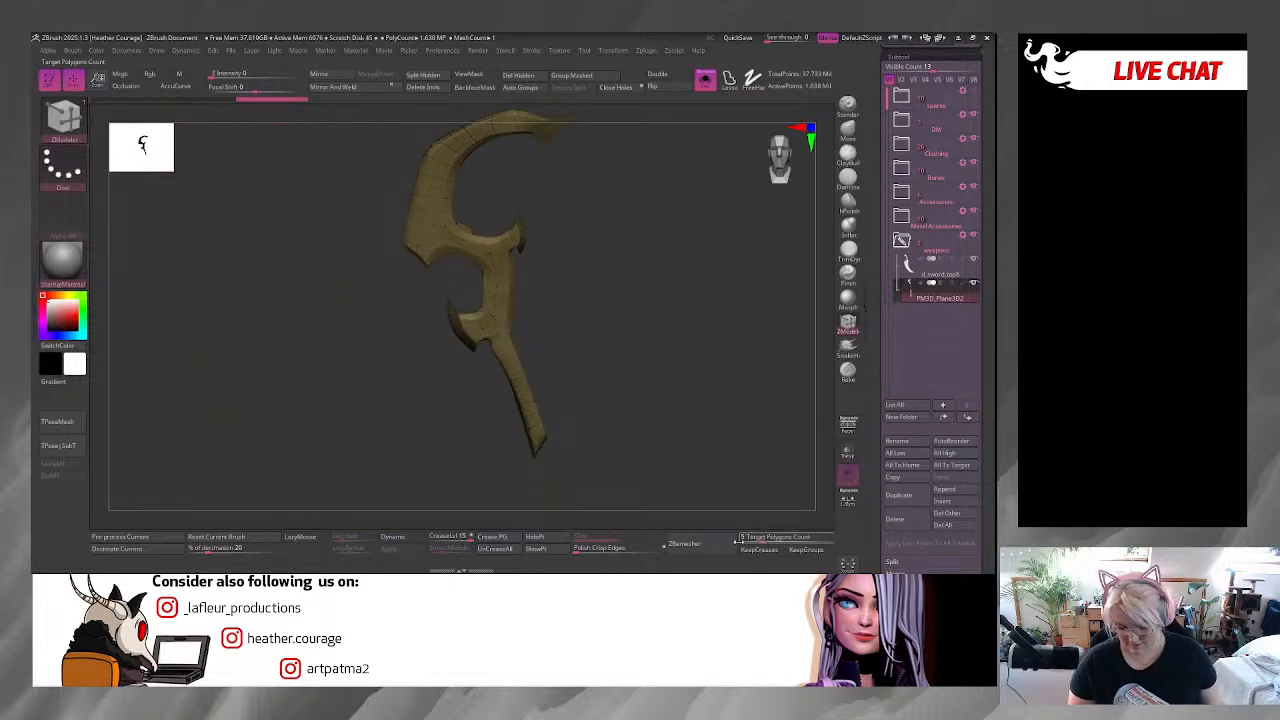
Split the hidden staff parts into their own subtool so the hooked head stands alone, and open its Geometry settings.
{"action": "left_click_drag", "start_coordinate": [666, 449], "coordinate": [720, 444]}
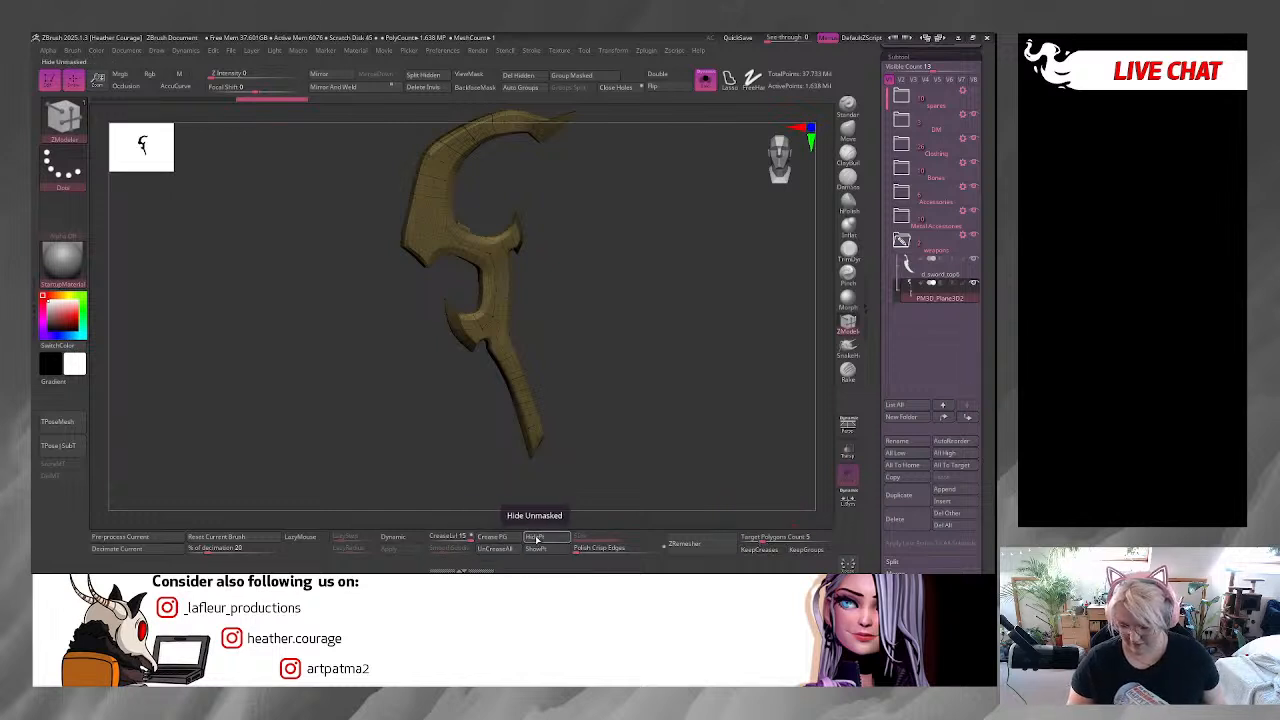
{"action": "mouse_move", "coordinate": [877, 351]}
{"action": "left_mouse_down"}
{"action": "mouse_move", "coordinate": [880, 489]}
{"action": "mouse_move", "coordinate": [880, 299]}
{"action": "left_mouse_up"}
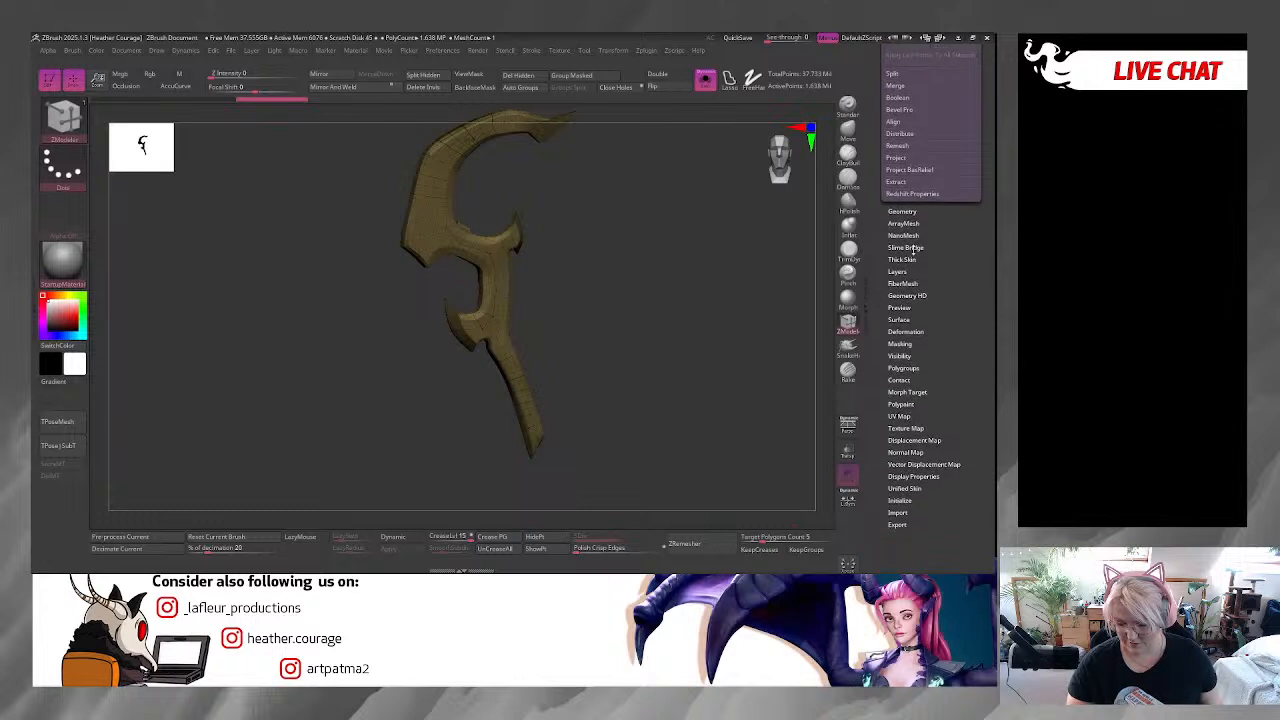
{"action": "left_click", "coordinate": [903, 212]}
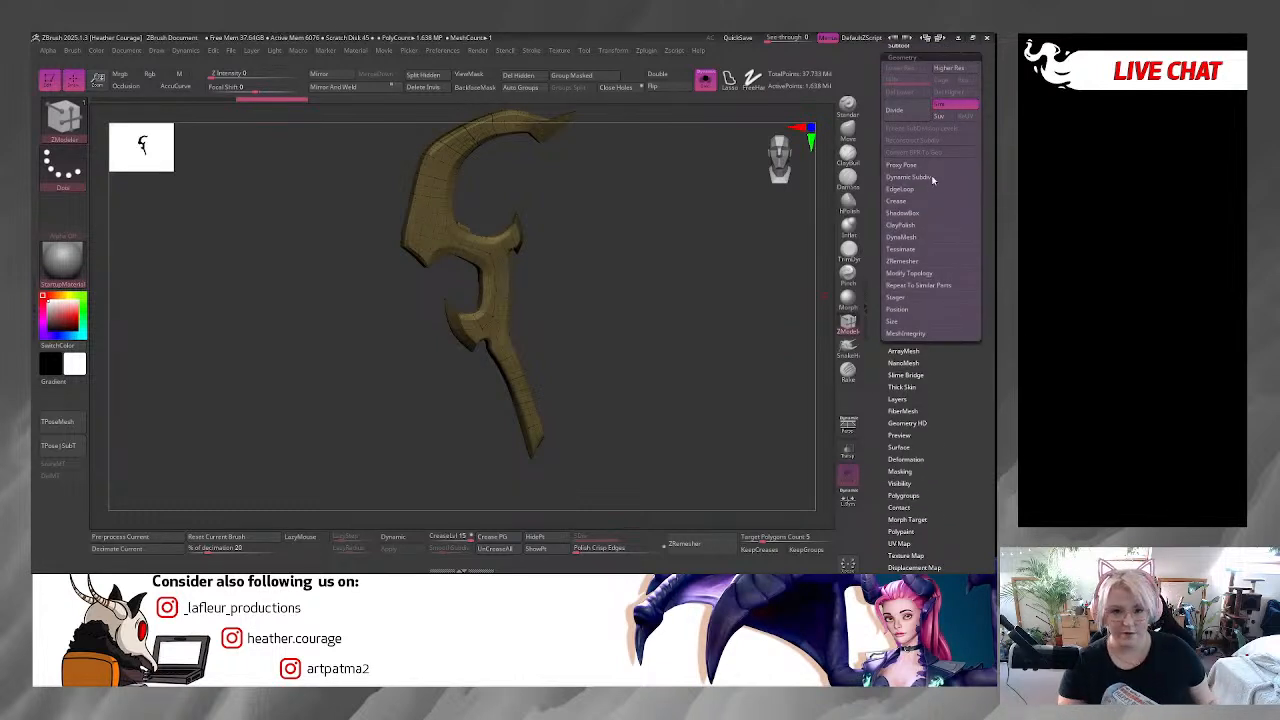
{"action": "left_click_drag", "start_coordinate": [697, 280], "coordinate": [700, 403], "text": "ctrl"}
{"action": "left_click_drag", "start_coordinate": [662, 300], "coordinate": [669, 350], "text": "alt"}
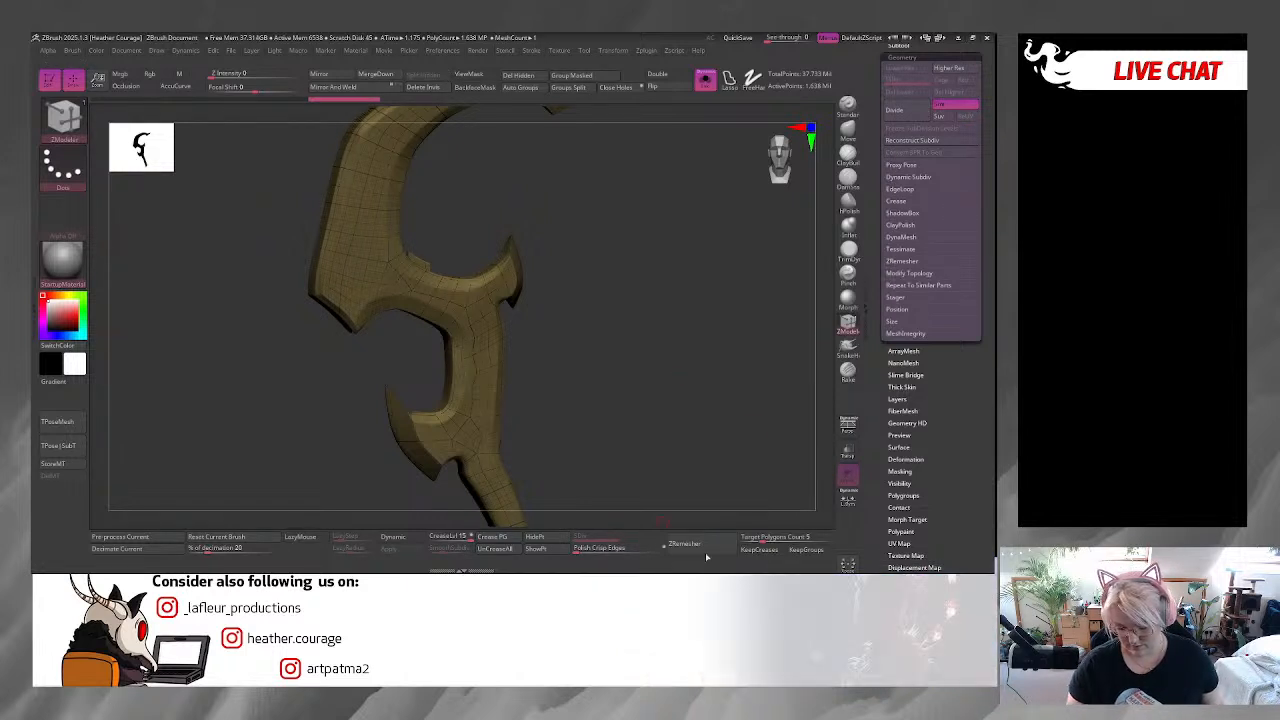
Reconstruct the hooked head's lower subdivision levels repeatedly with Reconstruct Subdiv until it reaches its coarsest base mesh.
{"action": "left_click", "coordinate": [932, 142]}
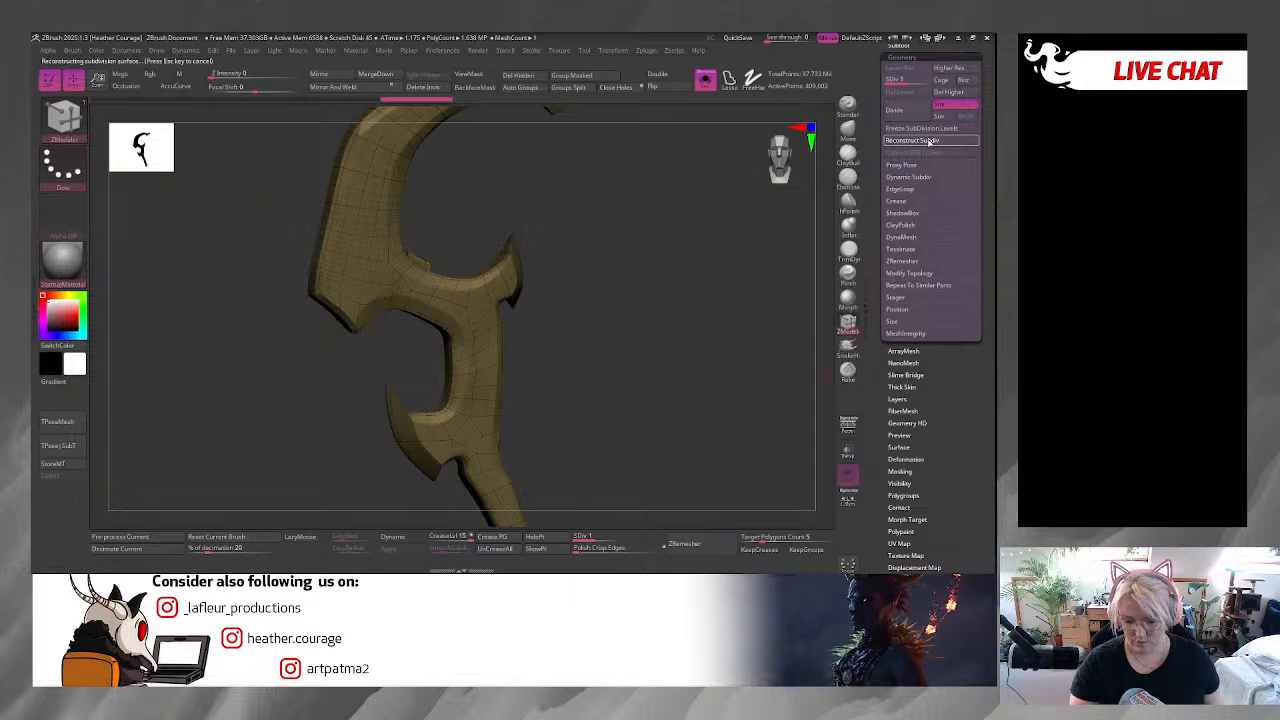
{"action": "left_click", "coordinate": [930, 142]}
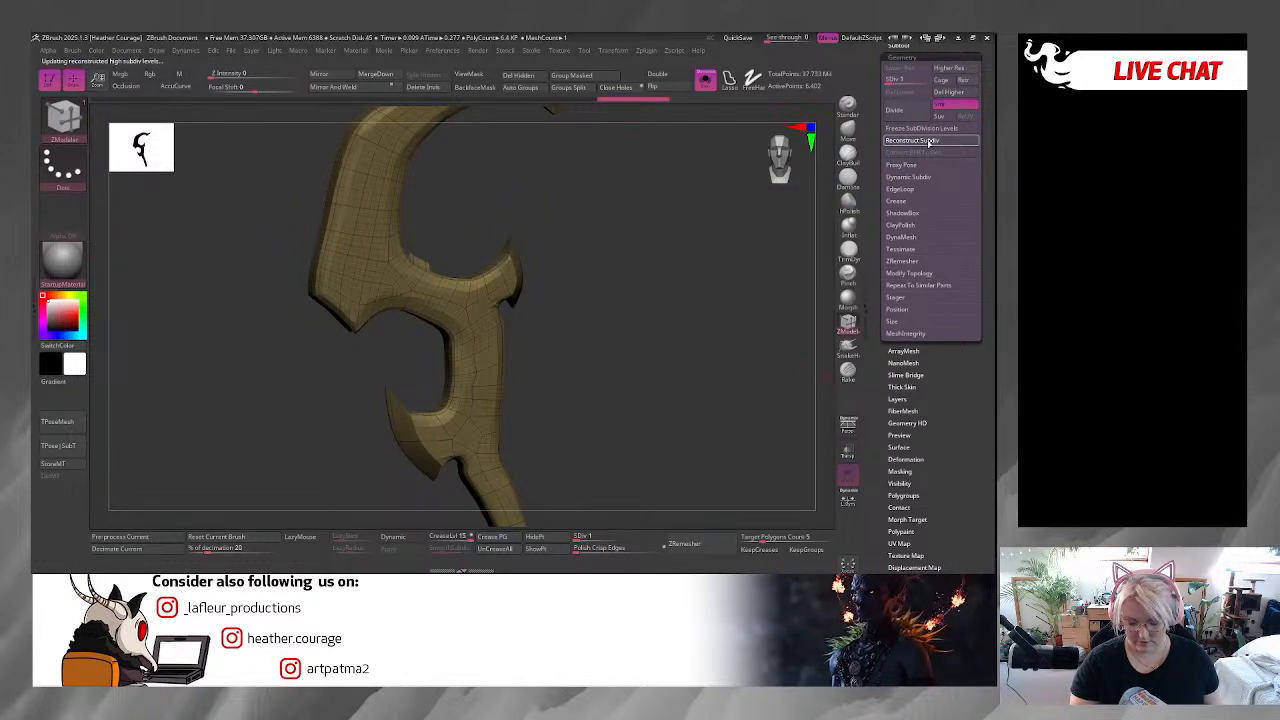
{"action": "left_click", "coordinate": [930, 142]}
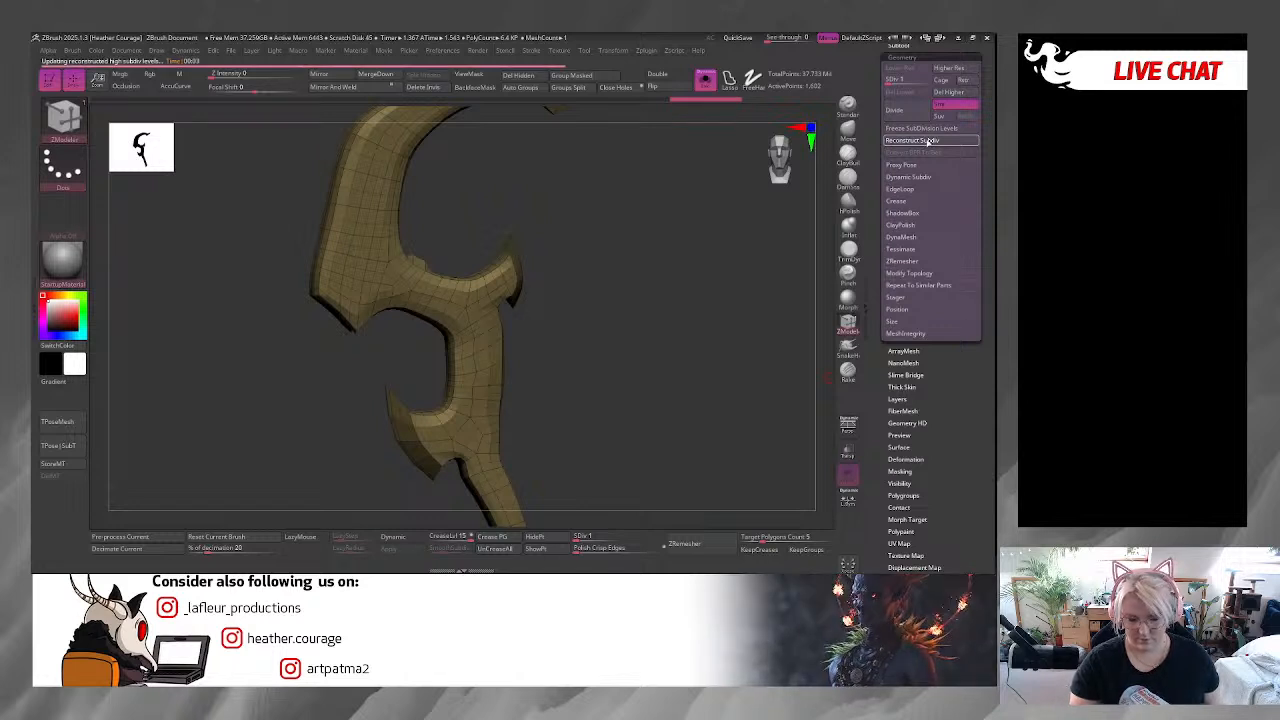
{"action": "left_click", "coordinate": [930, 142]}
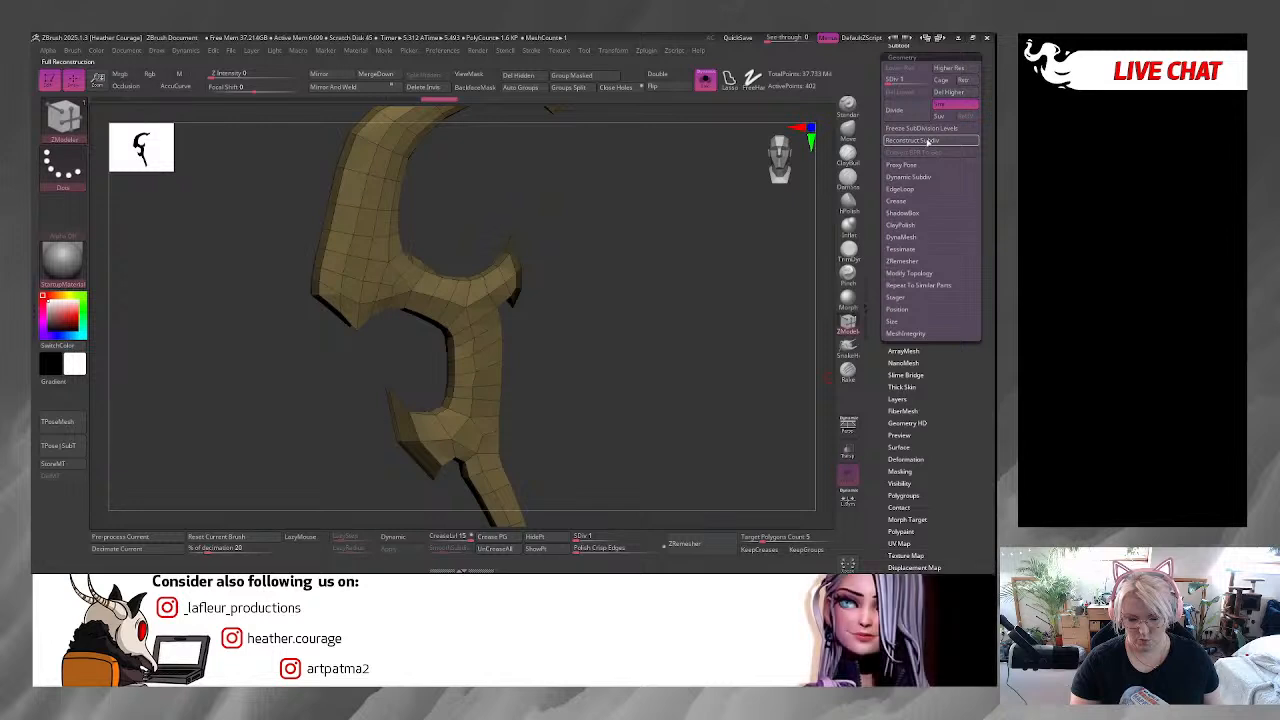
Delete the head's higher subdivision levels, keeping only the coarsest one, and try to reconstruct a further lower level.
{"action": "left_click_drag", "start_coordinate": [673, 342], "coordinate": [614, 364]}
{"action": "left_click_drag", "start_coordinate": [629, 414], "coordinate": [684, 403]}
{"action": "left_click_drag", "start_coordinate": [703, 257], "coordinate": [657, 429]}
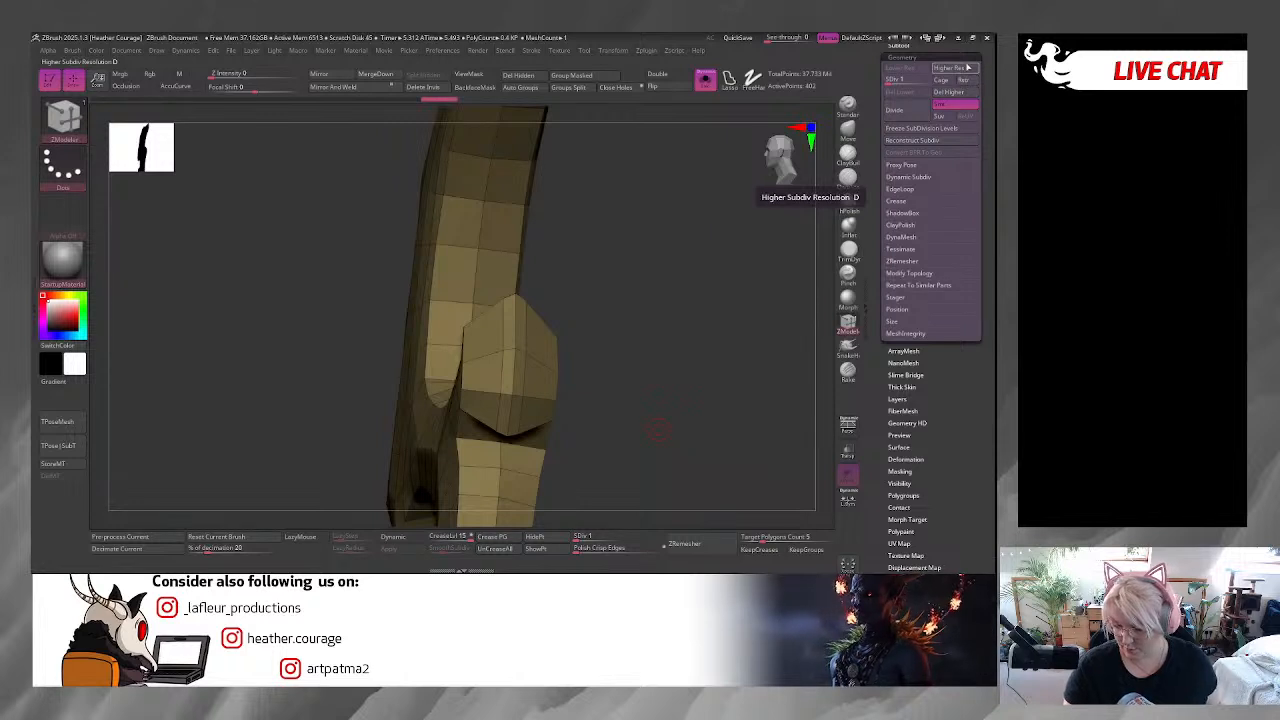
{"action": "left_click", "coordinate": [949, 93]}
{"action": "left_click_drag", "start_coordinate": [616, 373], "coordinate": [689, 315]}
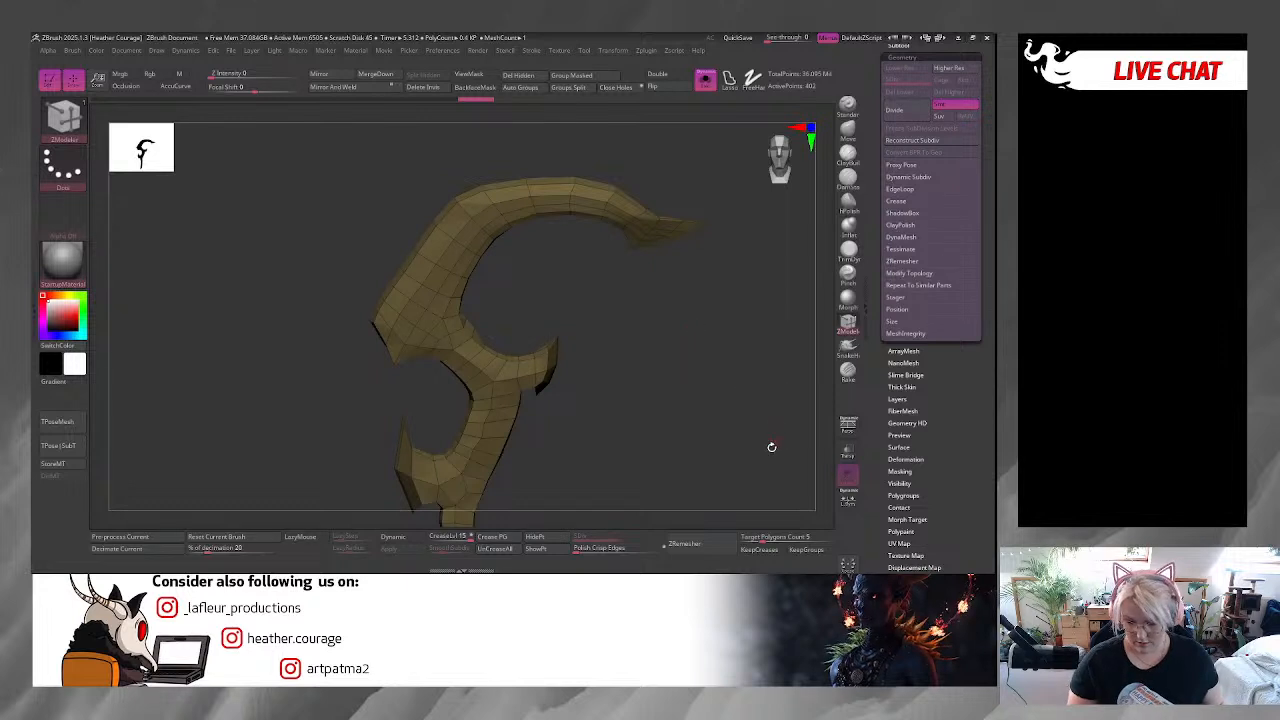
{"action": "left_click_drag", "start_coordinate": [748, 466], "coordinate": [674, 317], "text": "shift"}
{"action": "left_click", "coordinate": [924, 141]}
Examine the reduced head's topology and thickness from the back, side and front.
{"action": "key", "text": "space"}
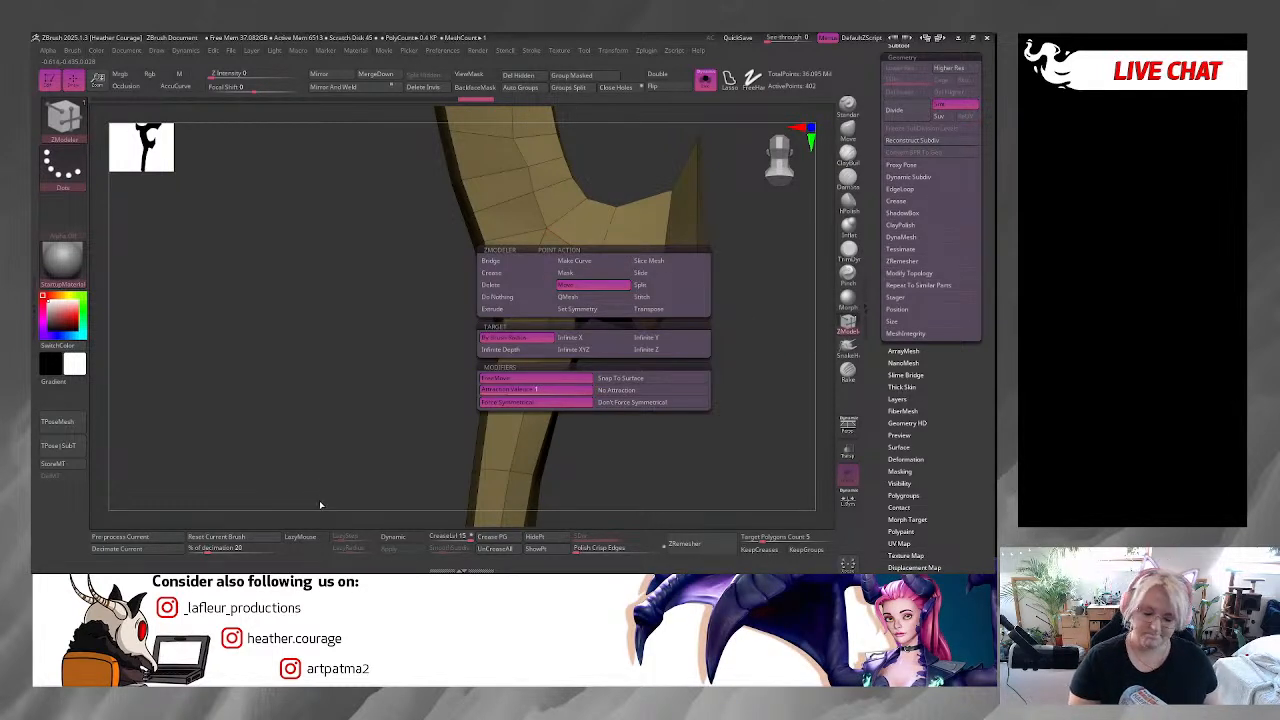
{"action": "left_click_drag", "start_coordinate": [608, 420], "coordinate": [670, 400]}
{"action": "left_click_drag", "start_coordinate": [788, 154], "coordinate": [563, 366]}
{"action": "left_click_drag", "start_coordinate": [571, 366], "coordinate": [635, 382]}
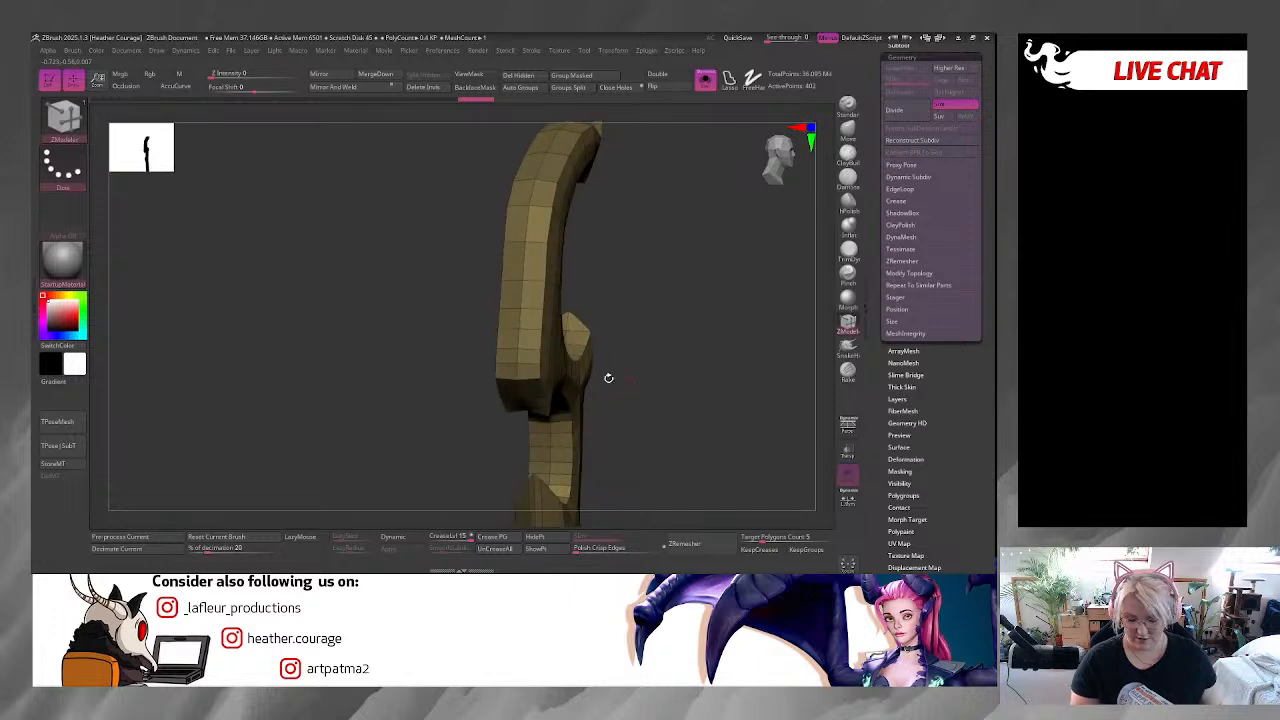
{"action": "mouse_move", "coordinate": [715, 399]}
{"action": "left_mouse_down"}
{"action": "mouse_move", "coordinate": [631, 237]}
{"action": "mouse_move", "coordinate": [658, 302]}
{"action": "mouse_move", "coordinate": [694, 277]}
{"action": "left_mouse_up"}
{"action": "left_click", "coordinate": [781, 156]}
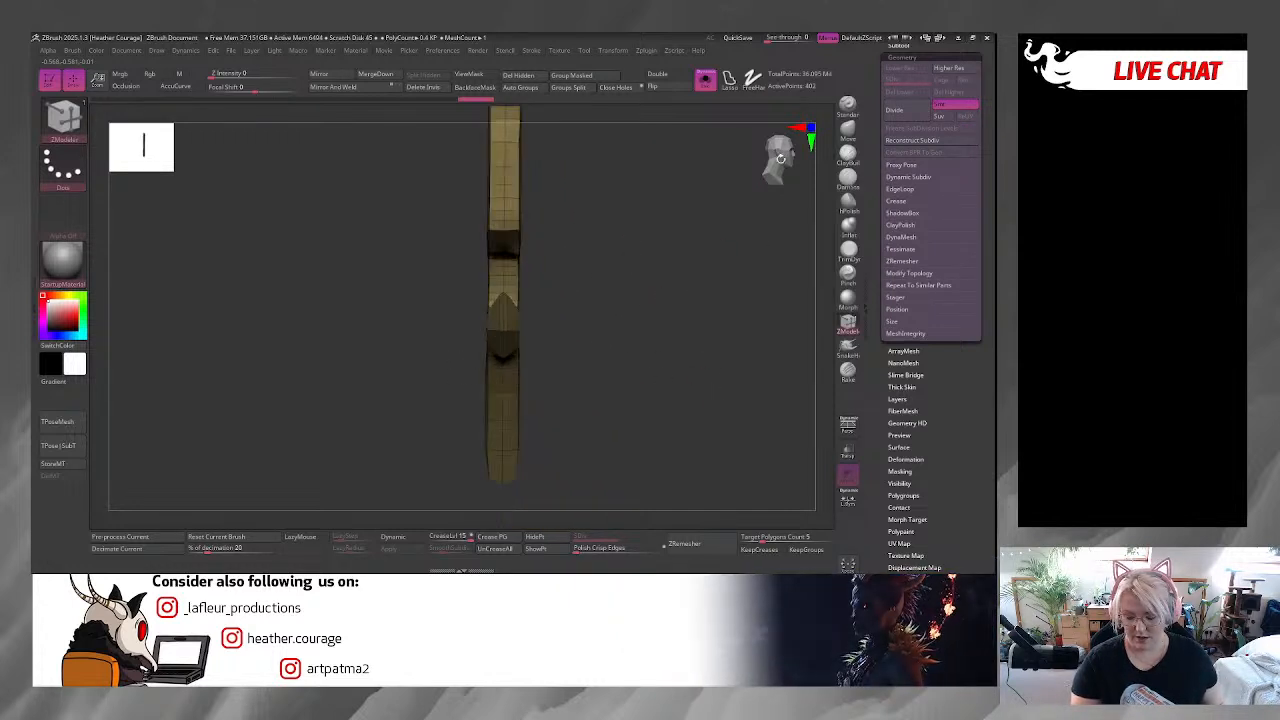
{"action": "left_click", "coordinate": [776, 153]}
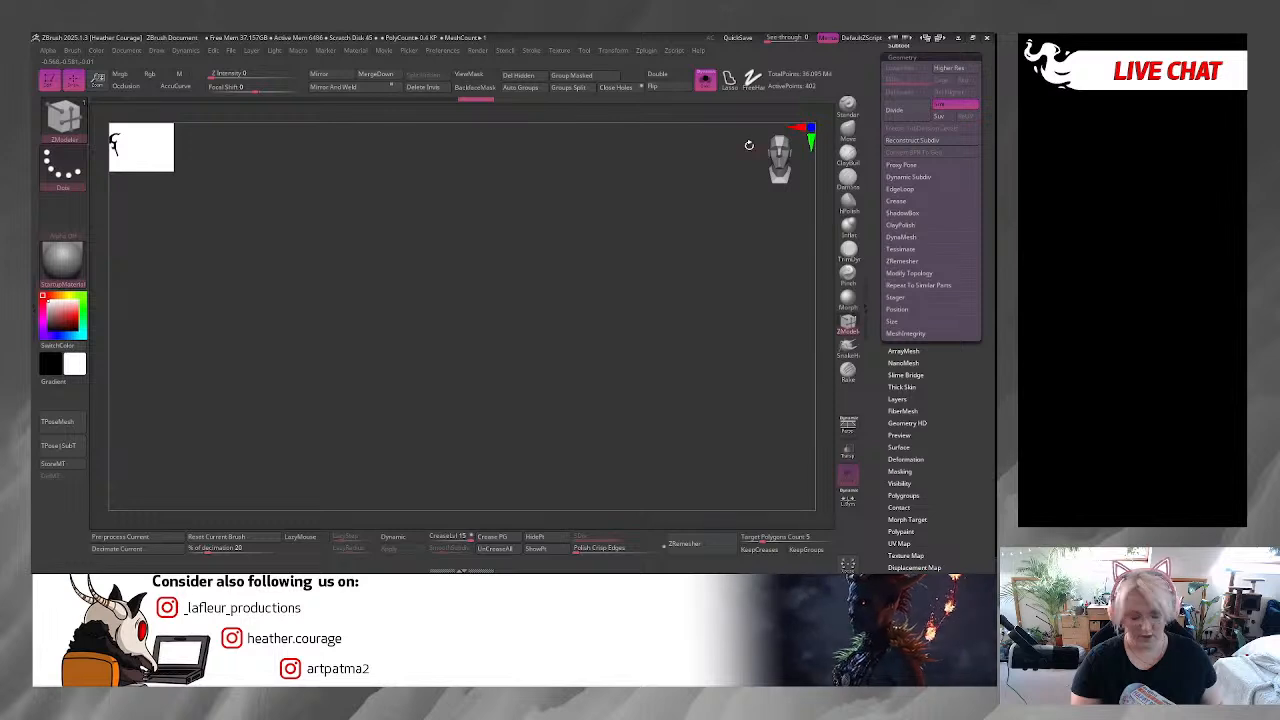
{"action": "key", "text": "f"}
{"action": "left_click_drag", "start_coordinate": [638, 337], "coordinate": [813, 424]}
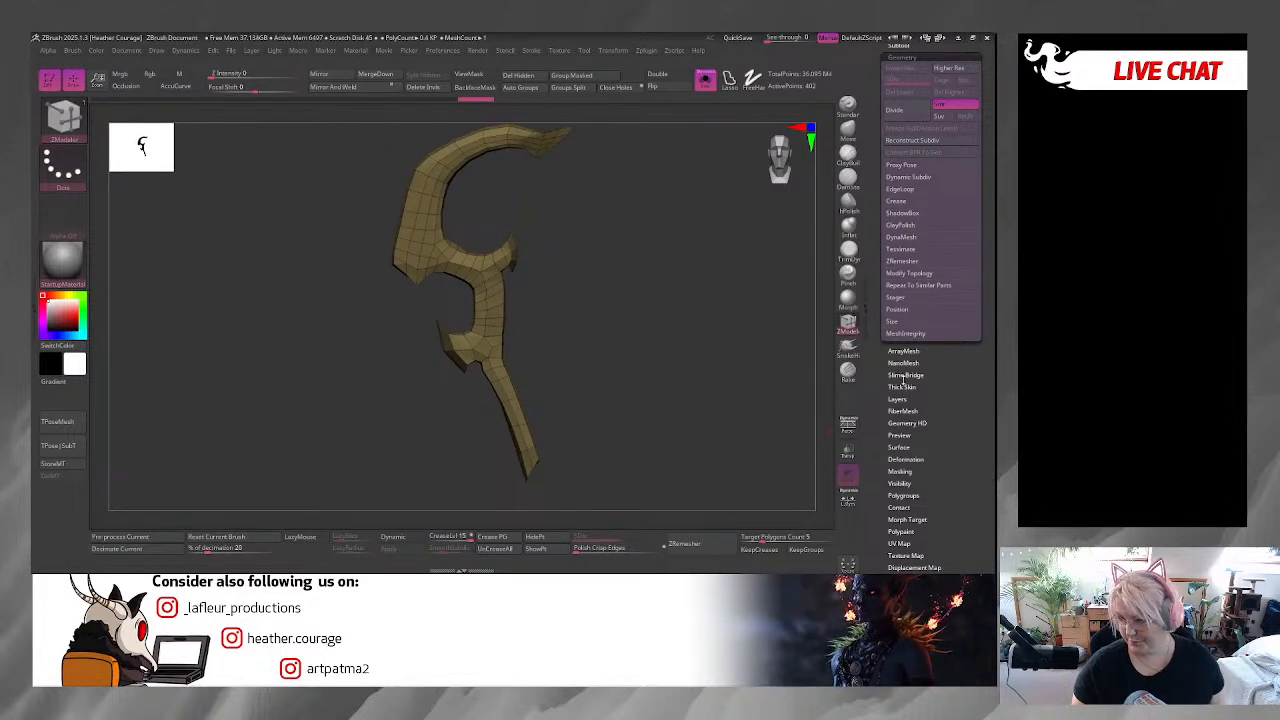
Open the Deformation settings and check the hooked head's straightness from the side.
{"action": "scroll", "coordinate": [883, 545], "scroll_direction": "down", "scroll_amount": 1}
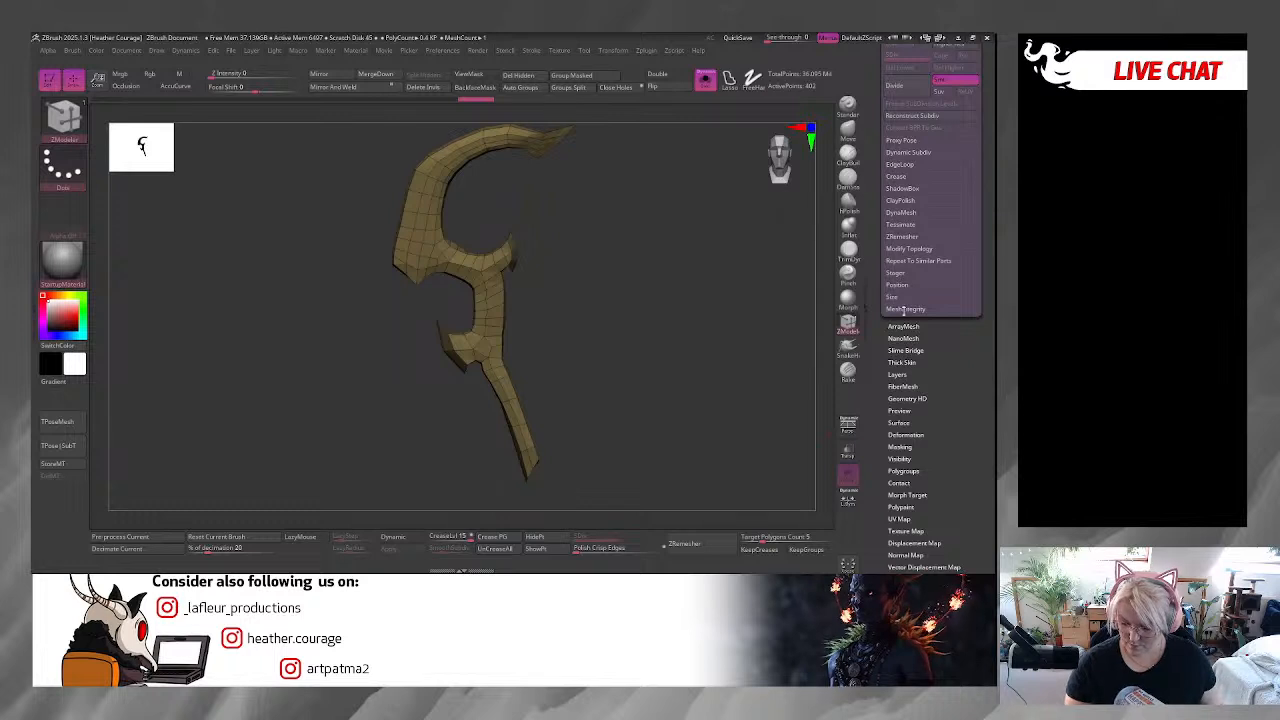
{"action": "left_click", "coordinate": [906, 435]}
{"action": "scroll", "coordinate": [881, 500], "scroll_direction": "down", "scroll_amount": 10}
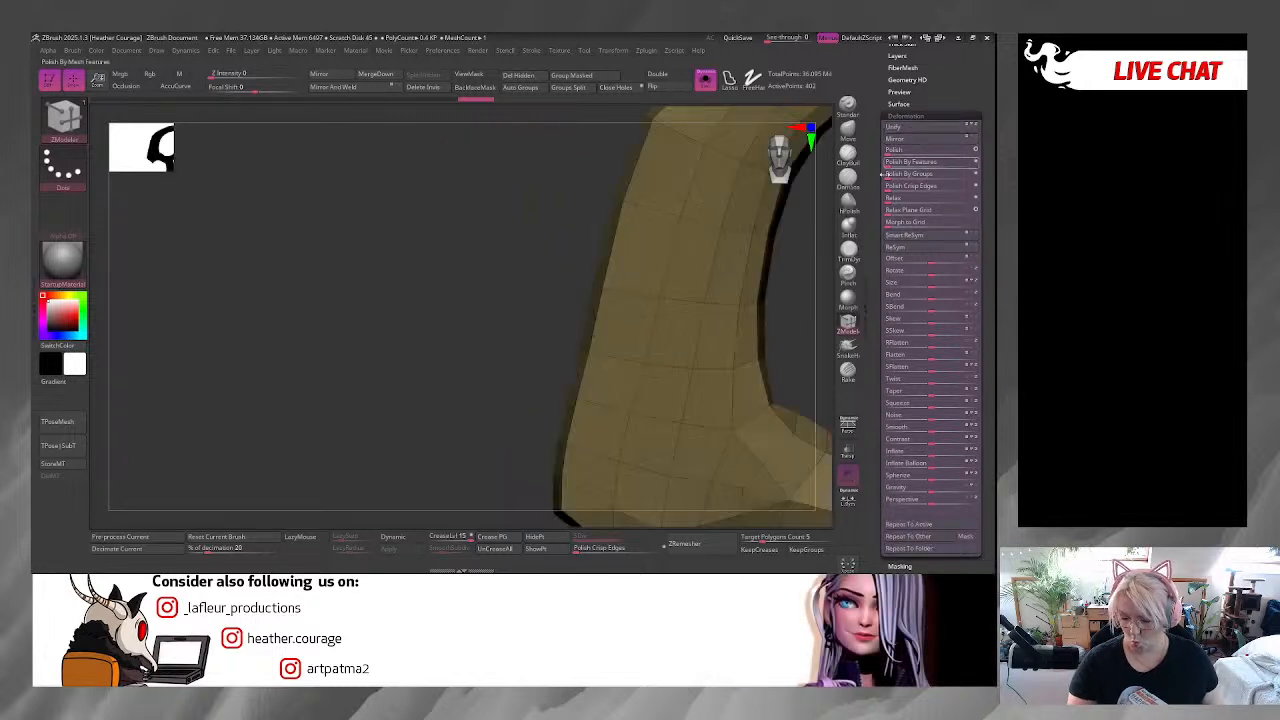
{"action": "key", "text": "f"}
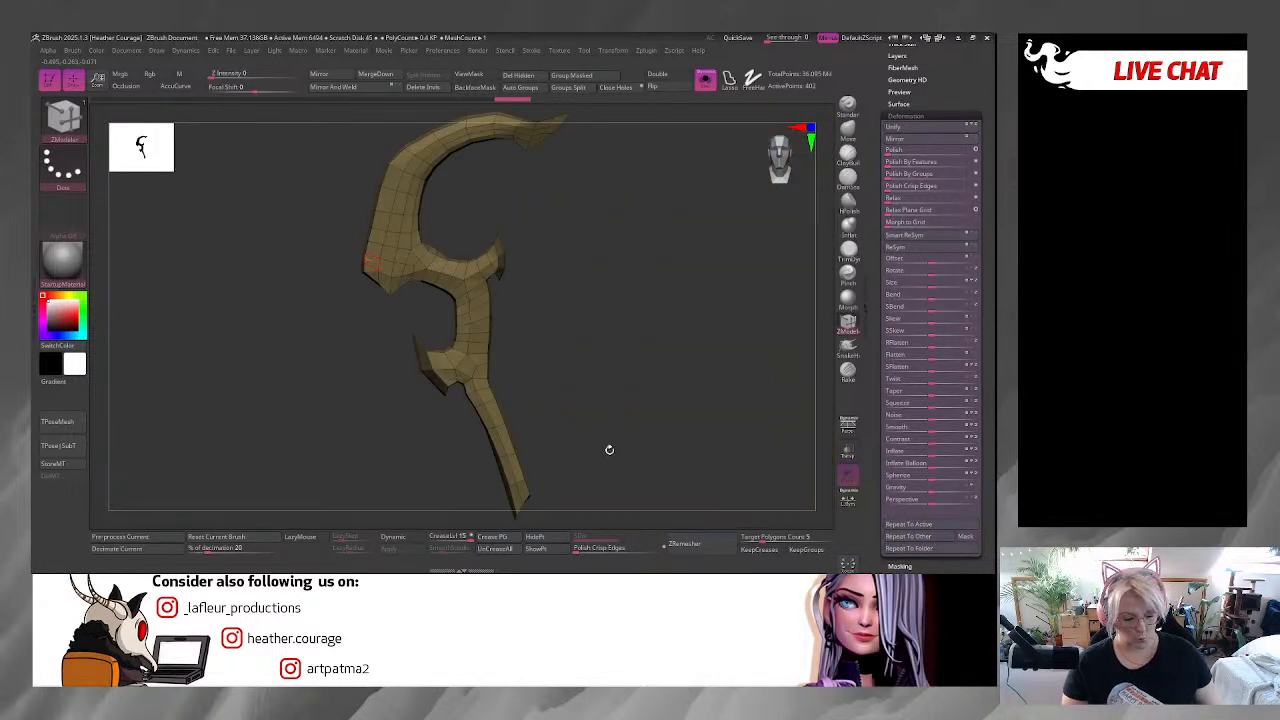
{"action": "left_click_drag", "start_coordinate": [658, 417], "coordinate": [707, 410]}
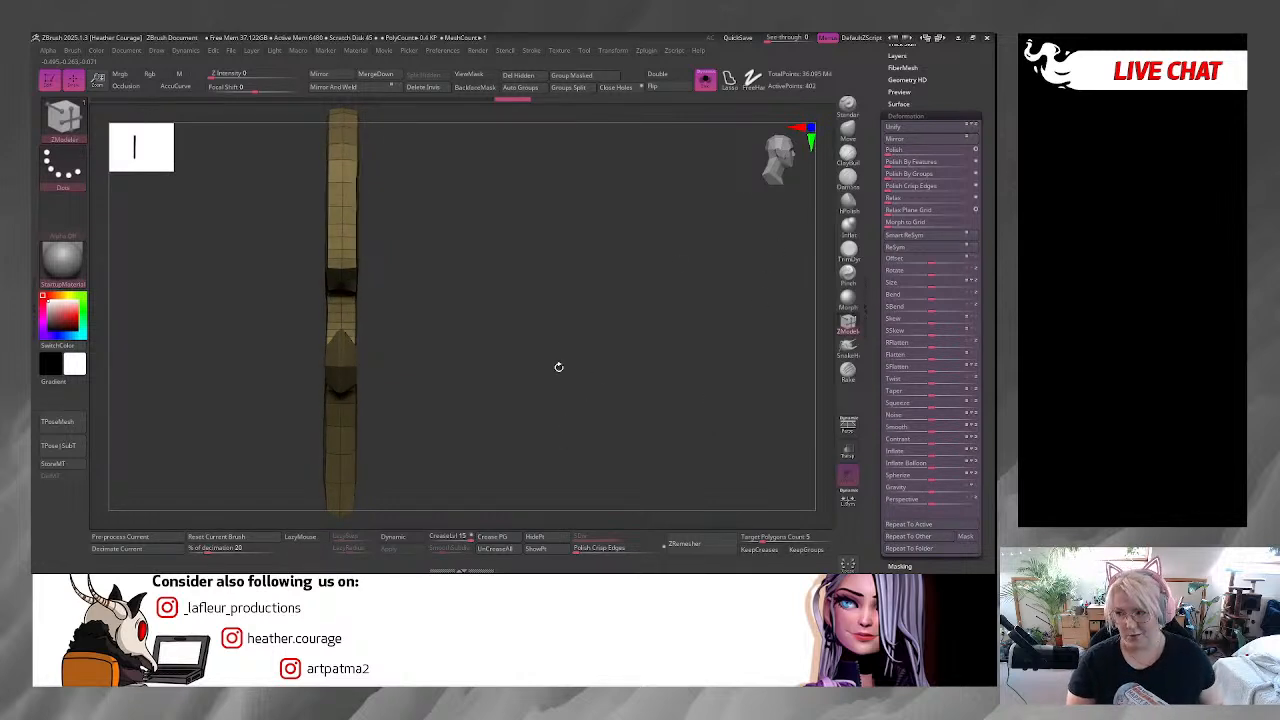
{"action": "mouse_move", "coordinate": [557, 431]}
{"action": "left_mouse_down"}
{"action": "mouse_move", "coordinate": [634, 434]}
{"action": "mouse_move", "coordinate": [574, 434]}
{"action": "left_mouse_up"}
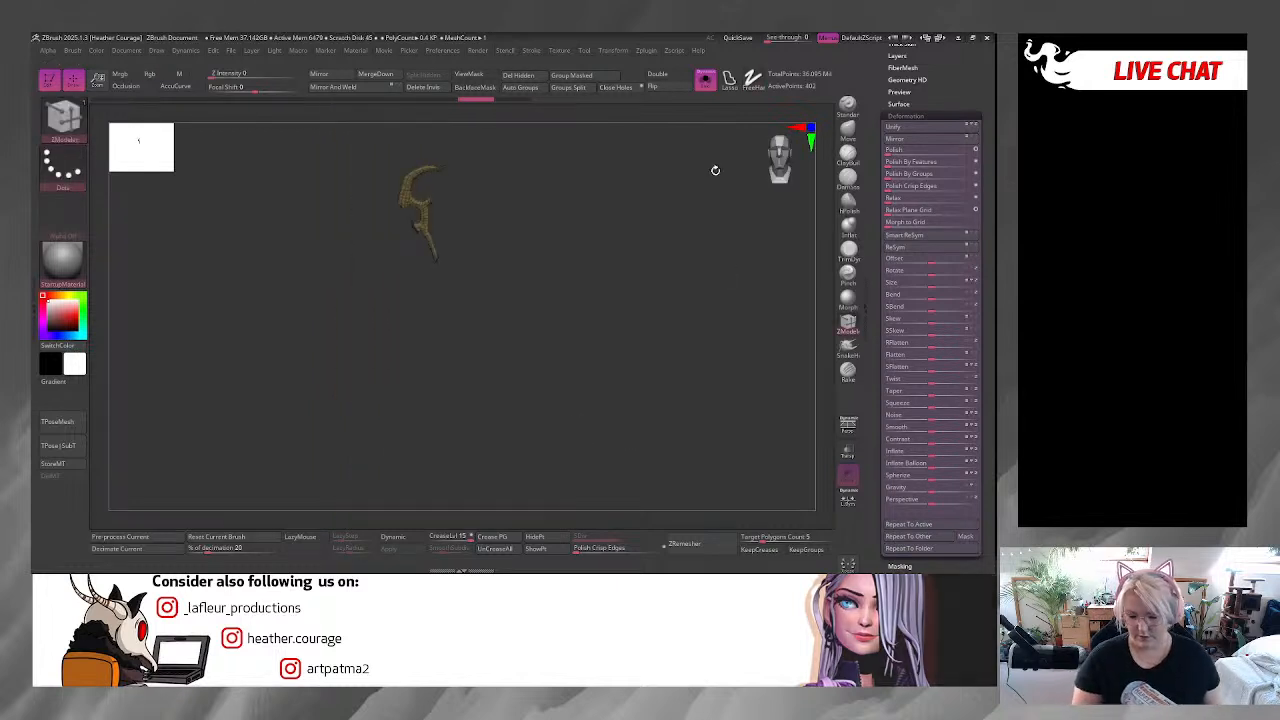
Turn off Solo to show the head together with the rest of the staff and the character.
{"action": "left_click", "coordinate": [705, 79]}
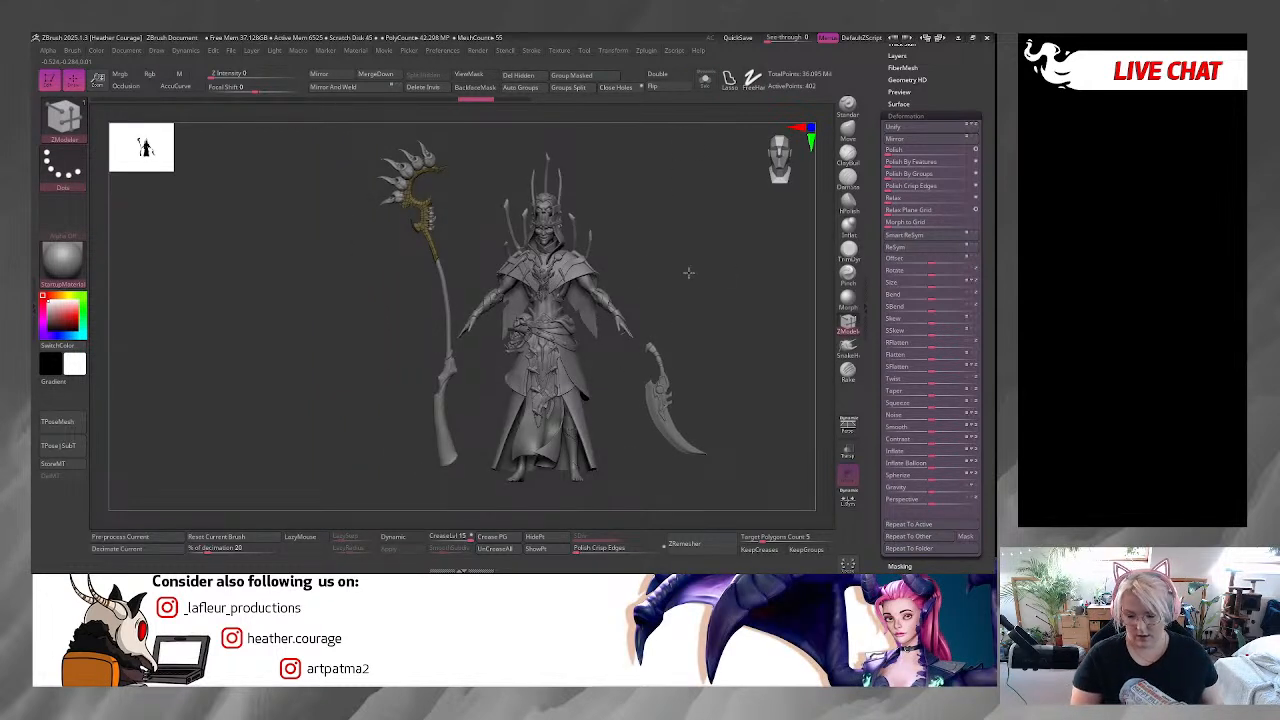
{"action": "left_click_drag", "start_coordinate": [688, 272], "coordinate": [617, 249]}
{"action": "key", "text": "ctrl"}
{"action": "left_click_drag", "start_coordinate": [462, 146], "coordinate": [327, 510], "text": "ctrl"}
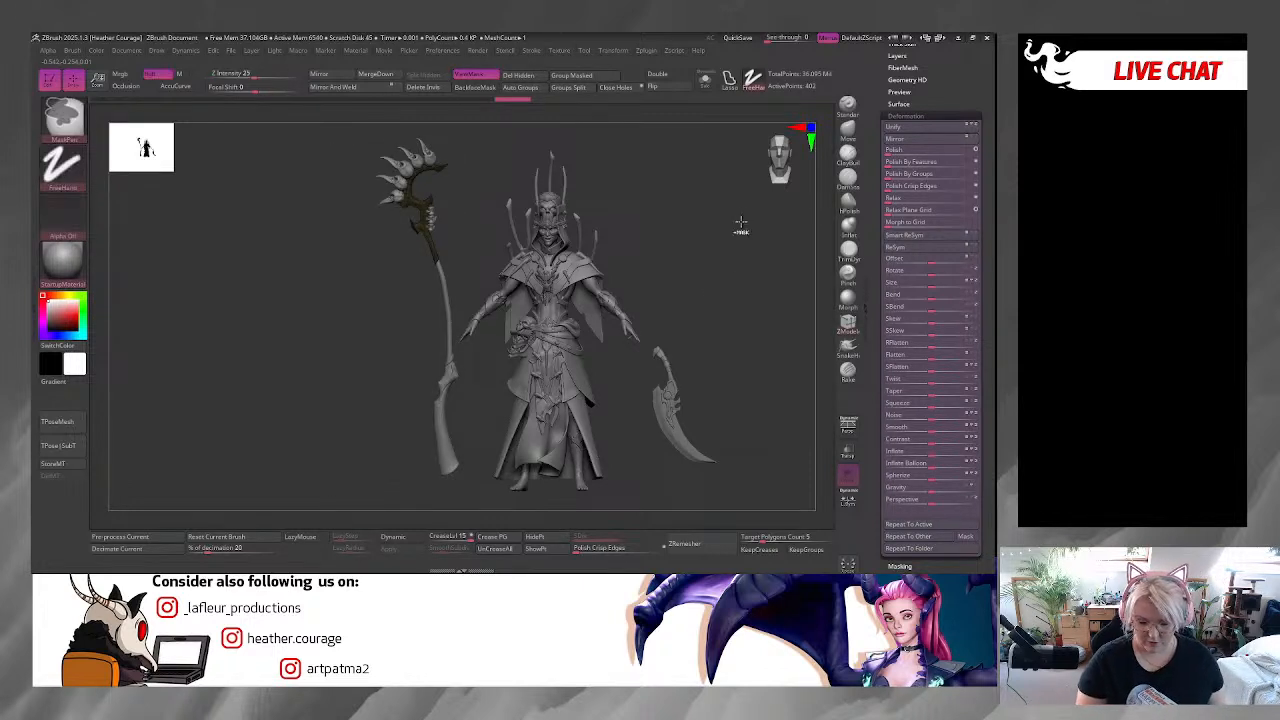
Merge the hooked head's subtool down with the subtool holding the remaining staff parts.
{"action": "left_click", "coordinate": [905, 116]}
{"action": "left_click", "coordinate": [849, 299]}
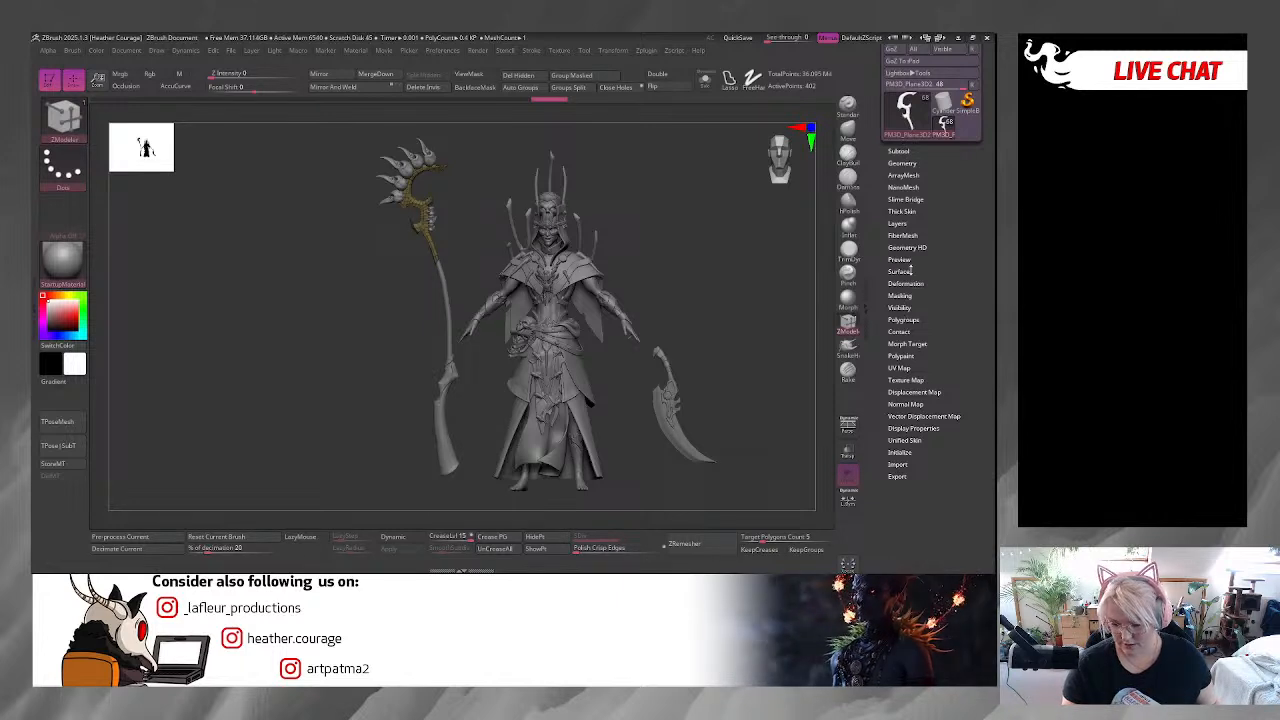
{"action": "left_click_drag", "start_coordinate": [876, 271], "coordinate": [882, 352]}
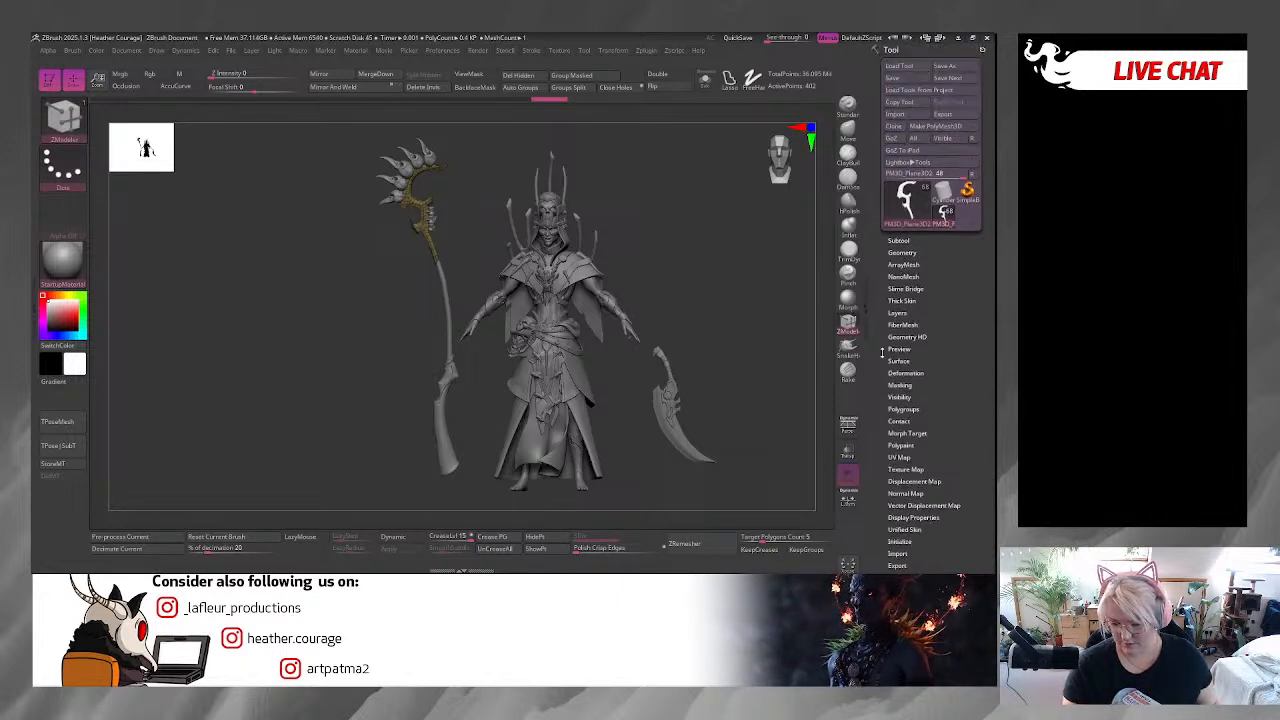
{"action": "left_click", "coordinate": [897, 241]}
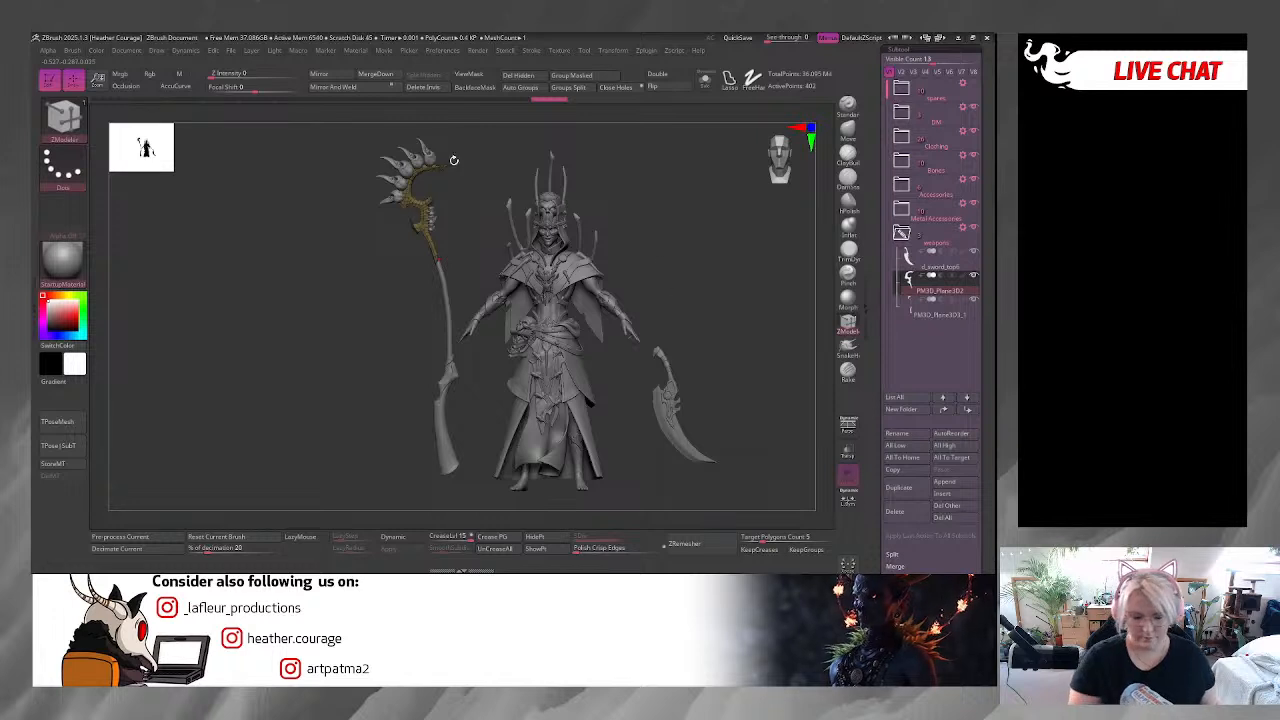
{"action": "left_click", "coordinate": [371, 76]}
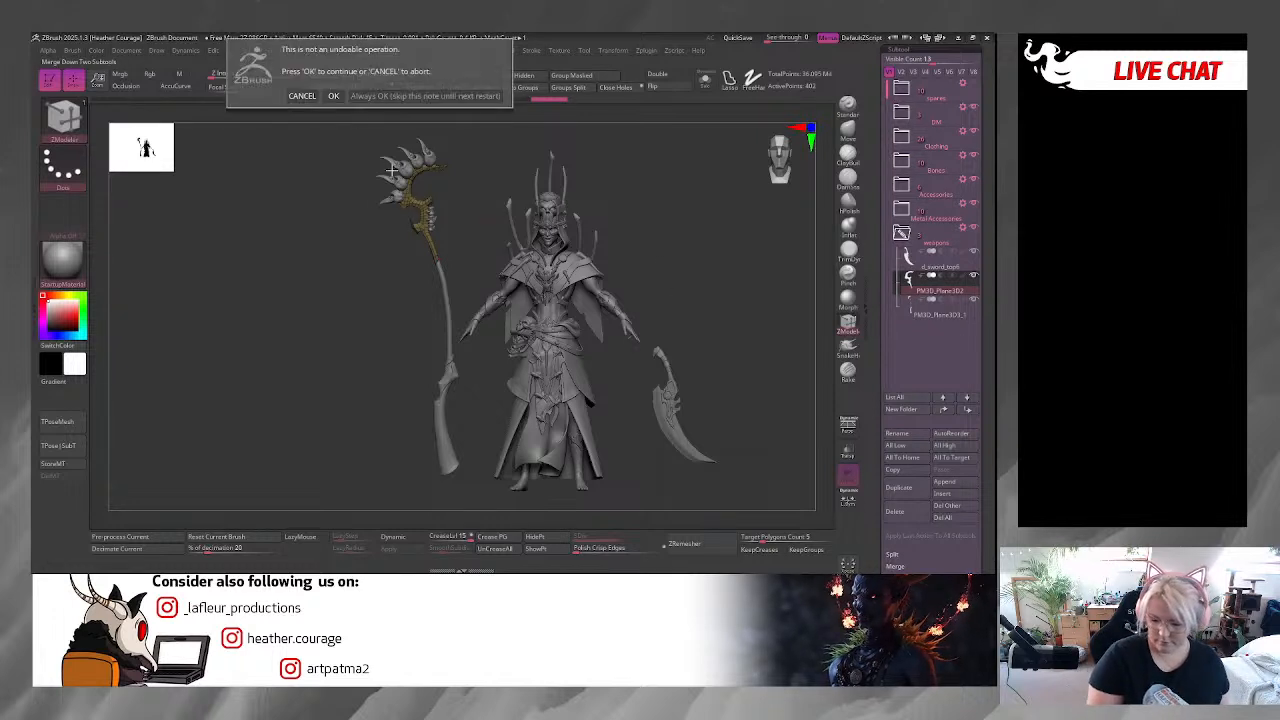
{"action": "left_click", "coordinate": [333, 95]}
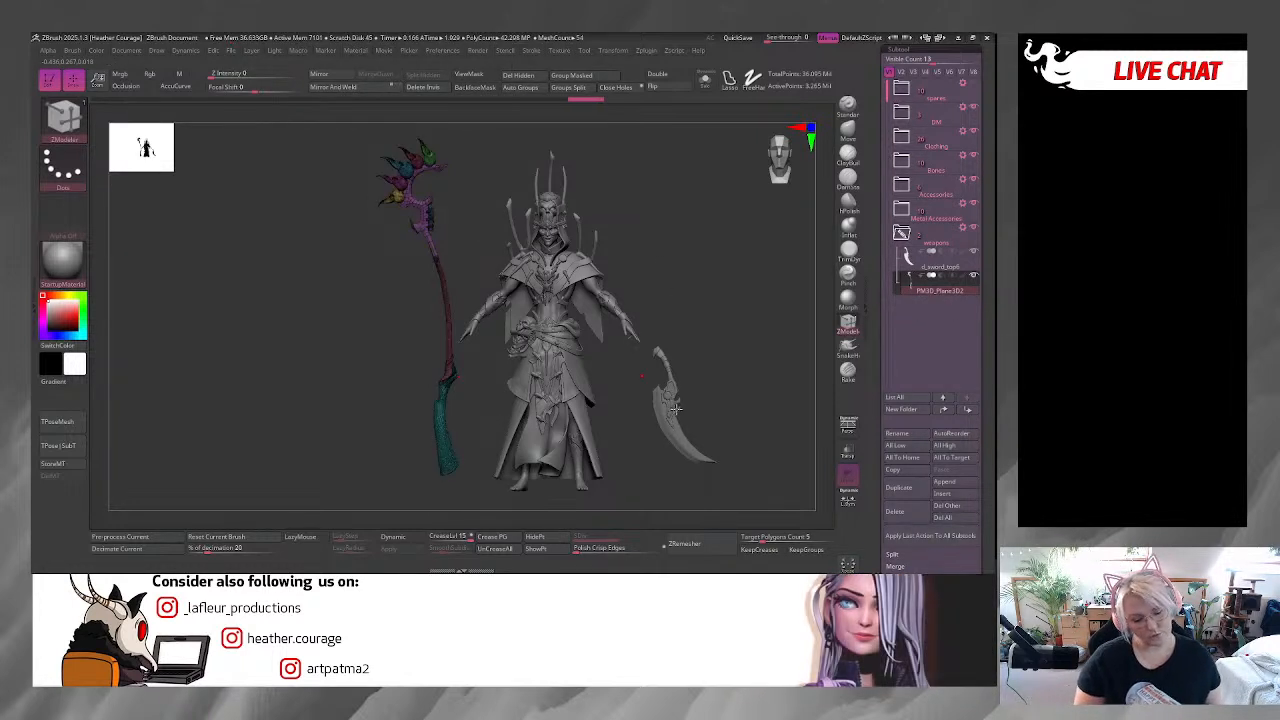
Apply the Unify deformation to the merged staff to centre and resize it at the world origin.
{"action": "left_click_drag", "start_coordinate": [879, 487], "coordinate": [877, 406]}
{"action": "left_click", "coordinate": [896, 360]}
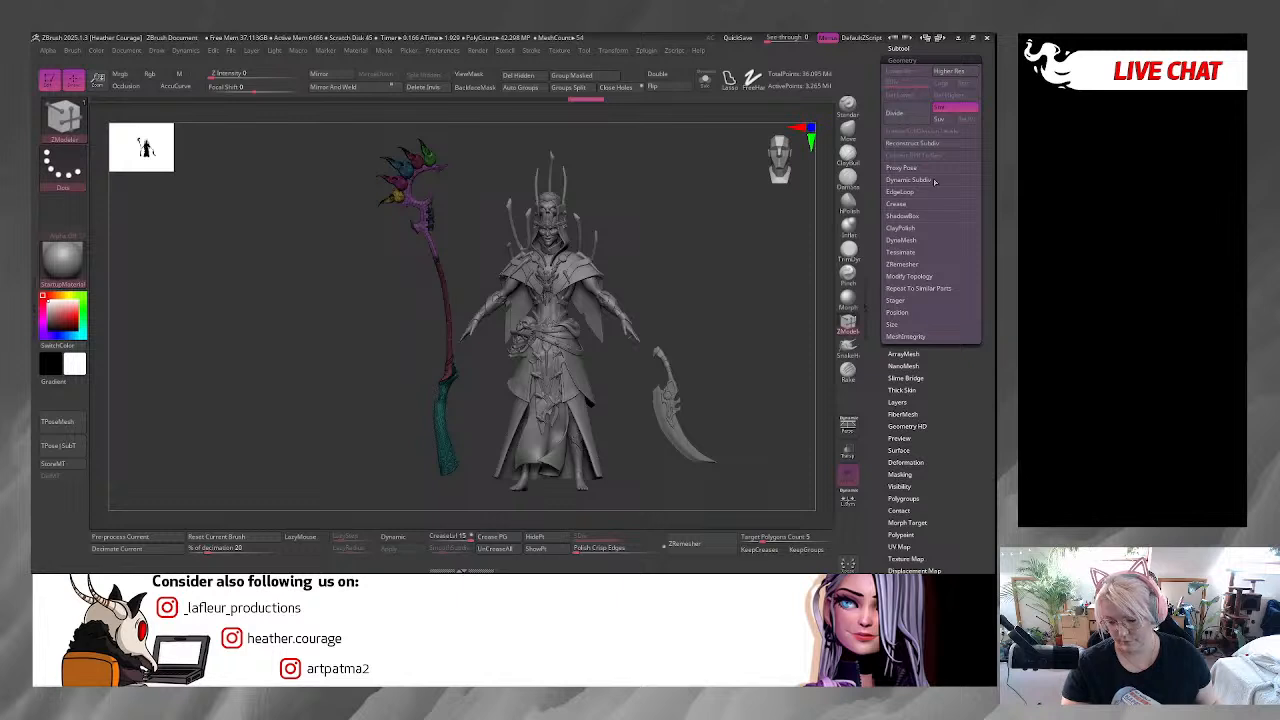
{"action": "left_click_drag", "start_coordinate": [891, 450], "coordinate": [893, 440]}
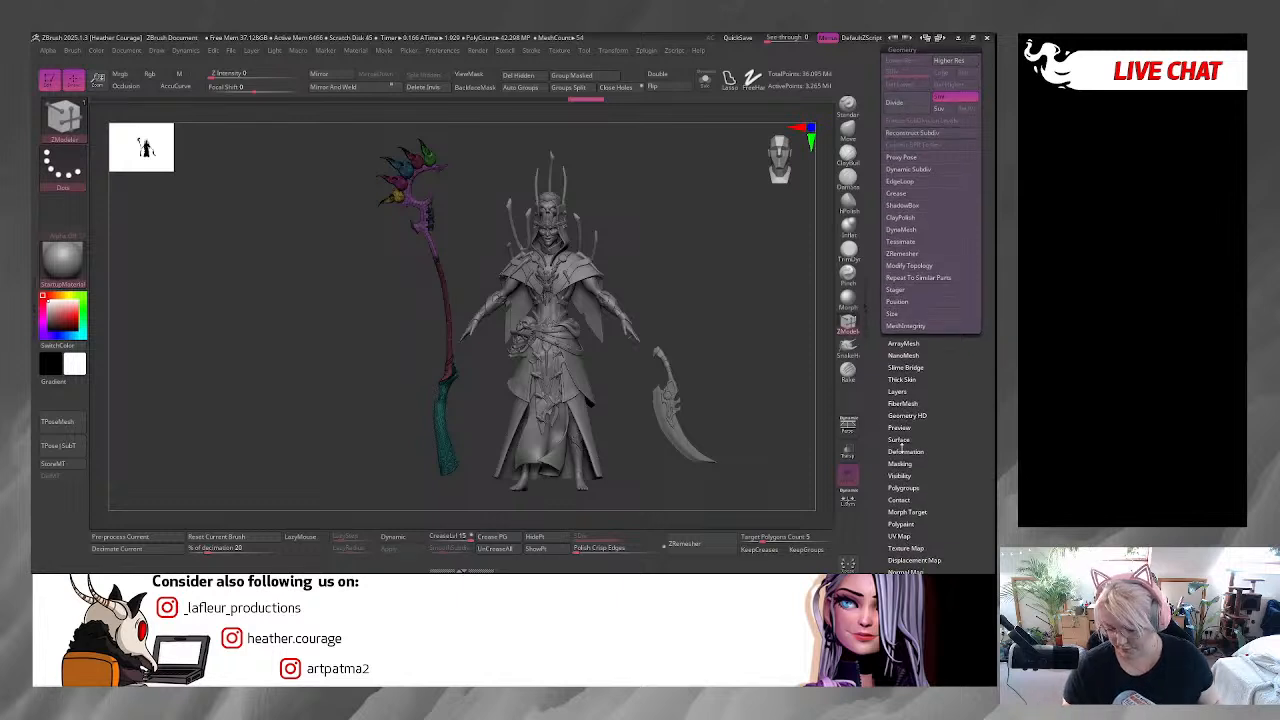
{"action": "left_click", "coordinate": [906, 451]}
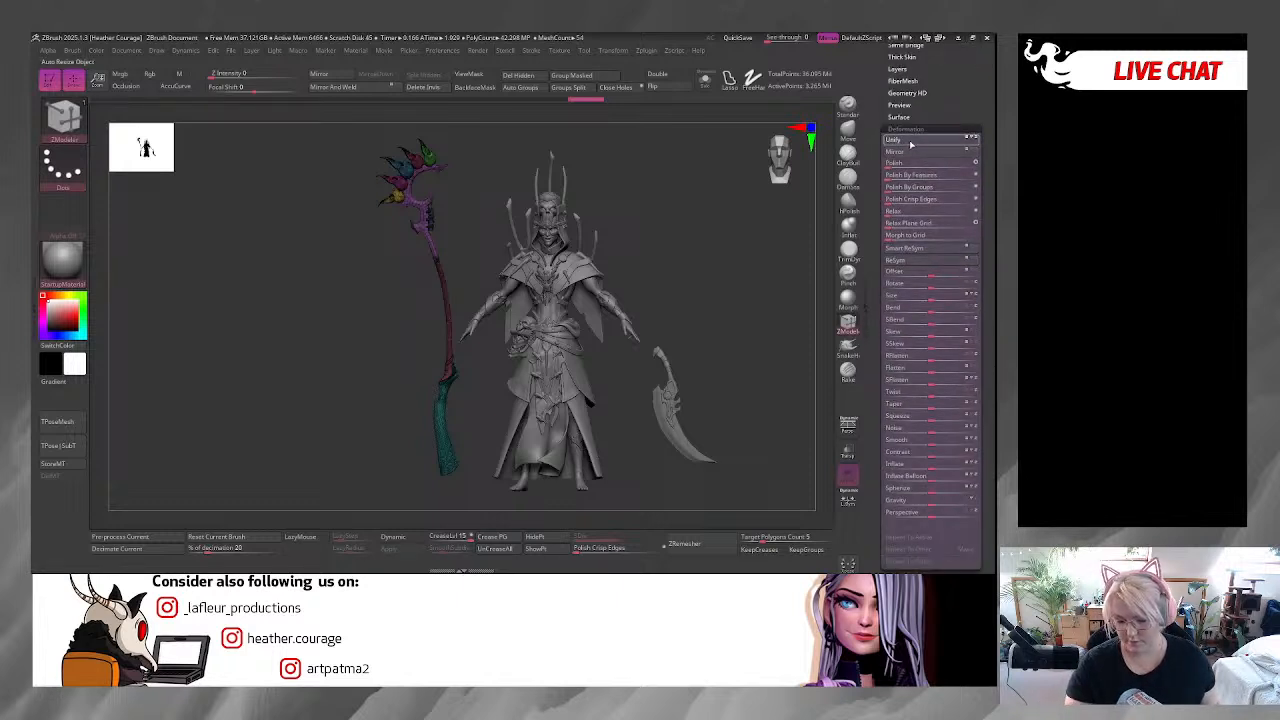
{"action": "left_click", "coordinate": [911, 145]}
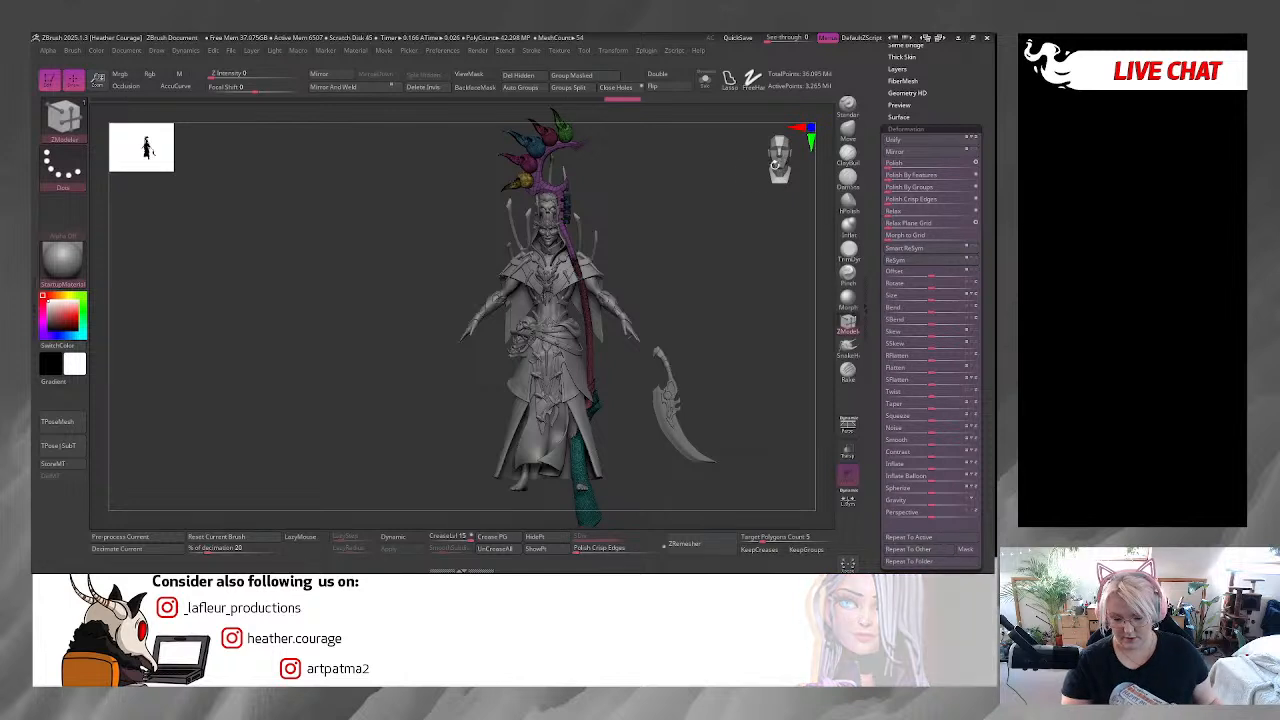
{"action": "right_click_drag", "start_coordinate": [705, 270], "coordinate": [779, 168], "text": "ctrl"}
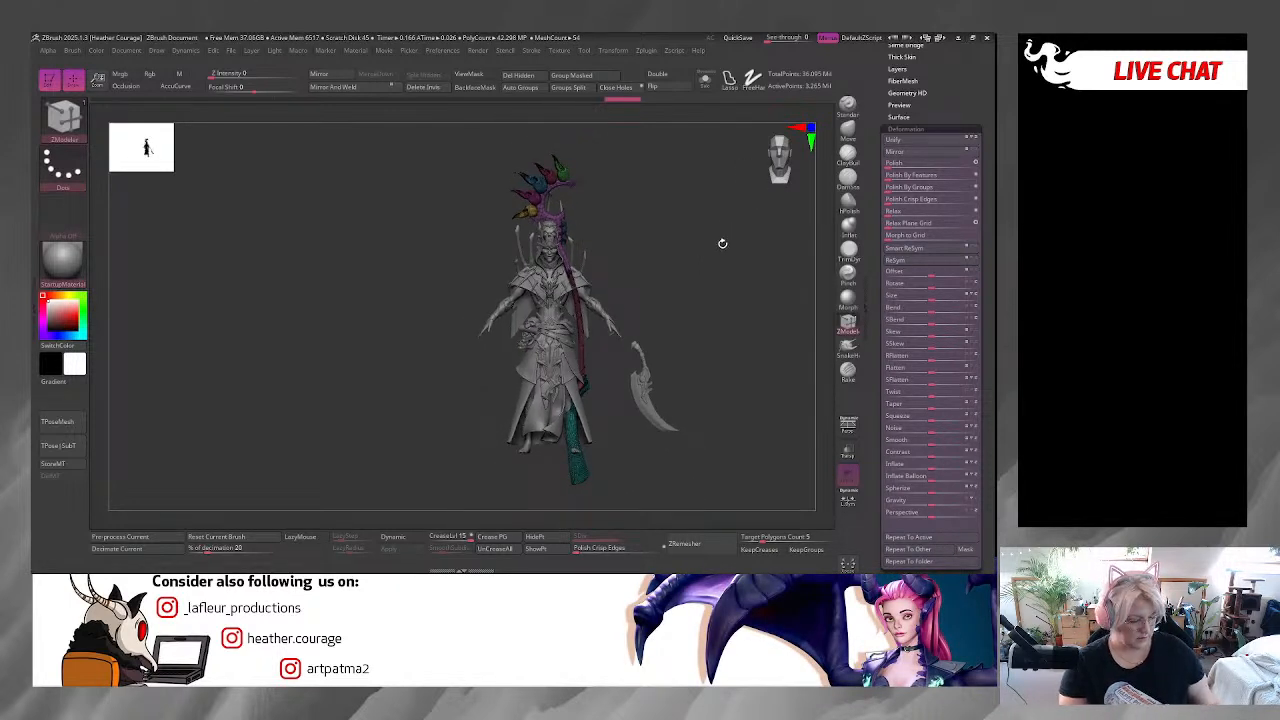
Rotate the staff a quarter turn about its vertical axis with the gizmo so it stands edge-on in the front view.
{"action": "key", "text": "w"}
{"action": "left_click_drag", "start_coordinate": [568, 316], "coordinate": [650, 321]}
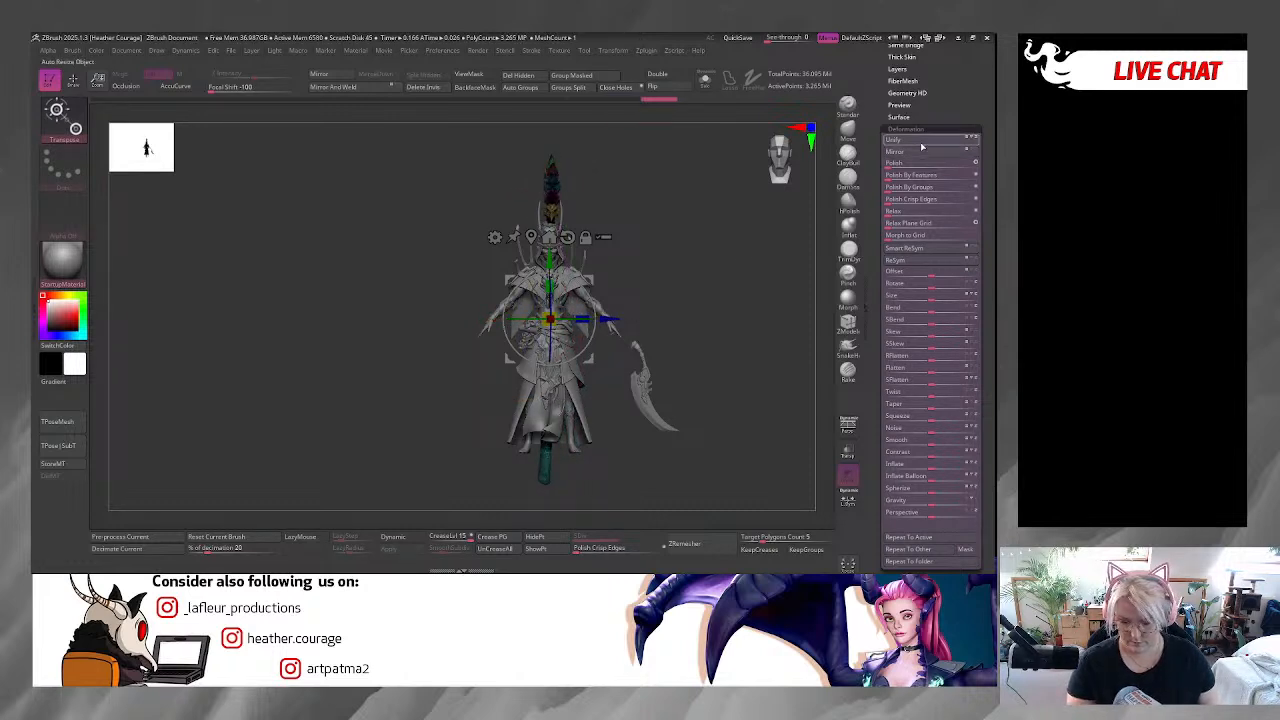
{"action": "left_click_drag", "start_coordinate": [704, 337], "coordinate": [757, 335]}
Solo the staff and check its edge-on alignment from the clawed head down along the shaft.
{"action": "left_click", "coordinate": [706, 82]}
{"action": "left_click_drag", "start_coordinate": [646, 288], "coordinate": [706, 288], "text": "shift"}
{"action": "right_click_drag", "start_coordinate": [706, 150], "coordinate": [640, 320], "text": "ctrl"}
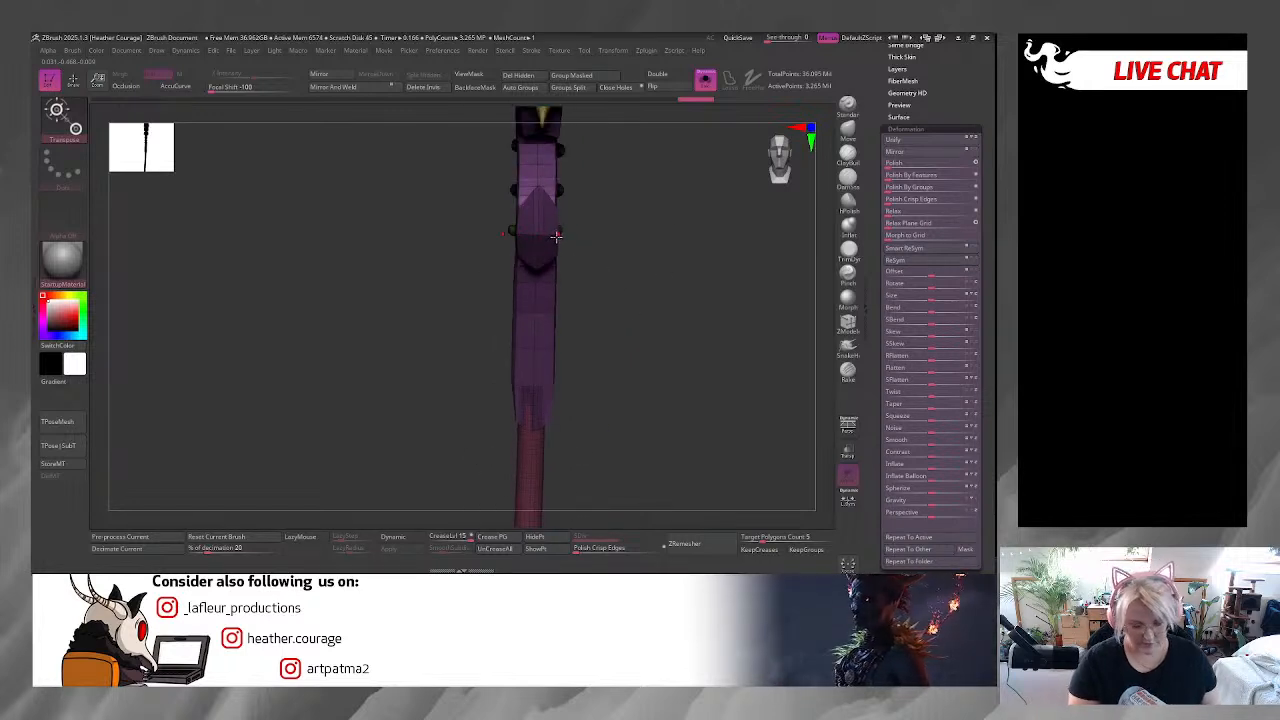
{"action": "right_click_drag", "start_coordinate": [630, 300], "coordinate": [606, 230], "text": "ctrl"}
{"action": "right_click_drag", "start_coordinate": [594, 405], "coordinate": [571, 142], "text": "alt"}
{"action": "left_click_drag", "start_coordinate": [604, 320], "coordinate": [600, 237]}
{"action": "left_click_drag", "start_coordinate": [634, 378], "coordinate": [680, 279]}
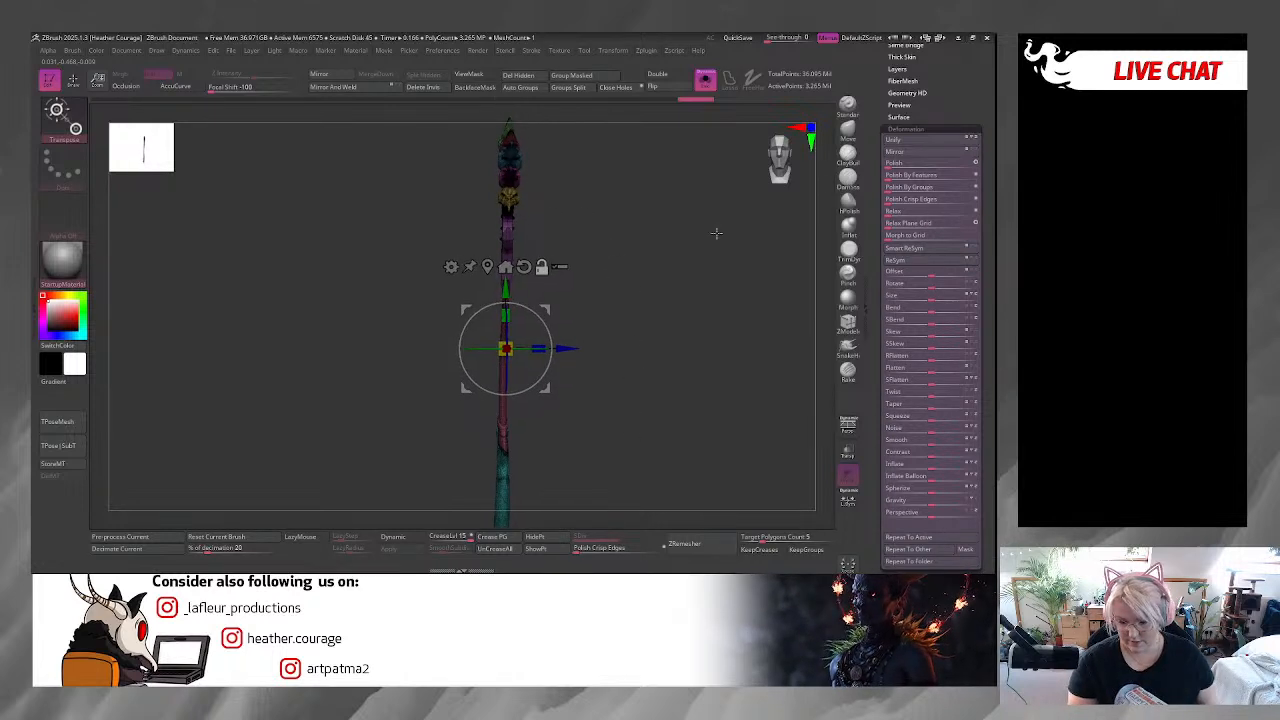
Isolate the lowest, yellow bird skull on the staff's hooked head and inspect it head-on.
{"action": "right_click_drag", "start_coordinate": [607, 369], "coordinate": [621, 254], "text": "alt"}
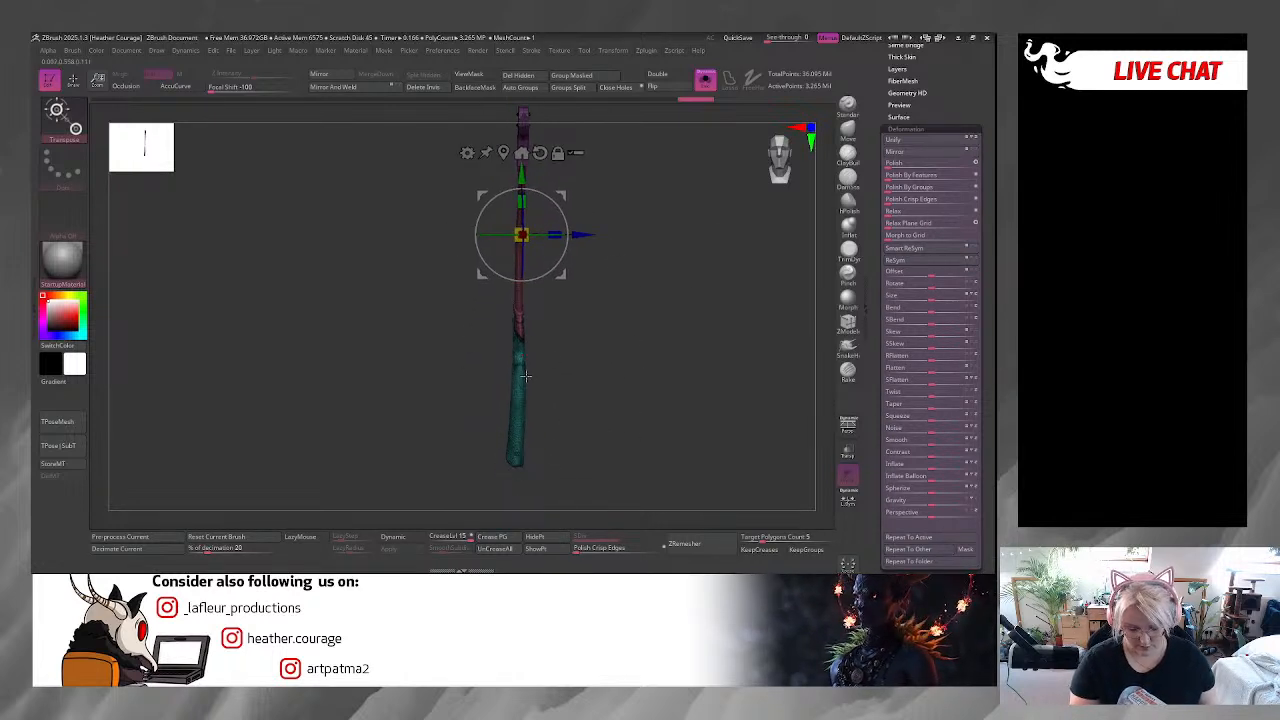
{"action": "left_click_drag", "start_coordinate": [604, 314], "coordinate": [663, 291]}
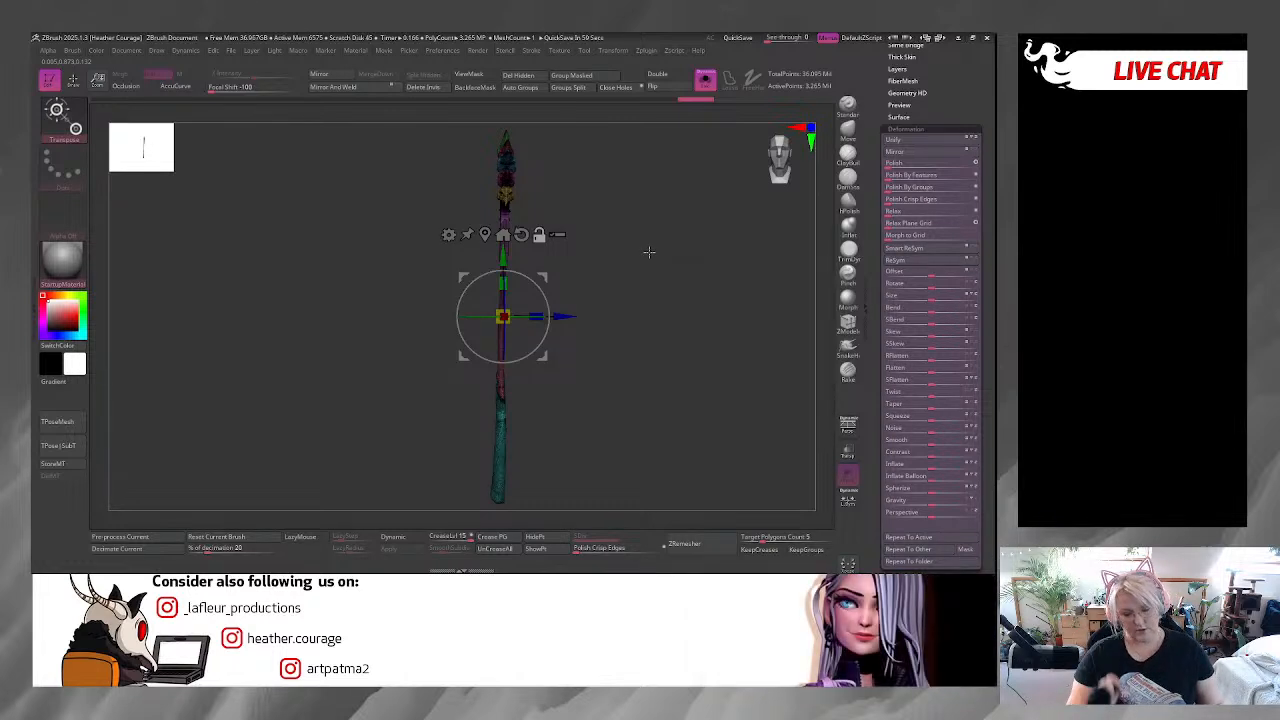
{"action": "mouse_move", "coordinate": [609, 274]}
{"action": "left_mouse_down"}
{"action": "mouse_move", "coordinate": [614, 326]}
{"action": "mouse_move", "coordinate": [629, 249]}
{"action": "mouse_move", "coordinate": [629, 270]}
{"action": "left_mouse_up"}
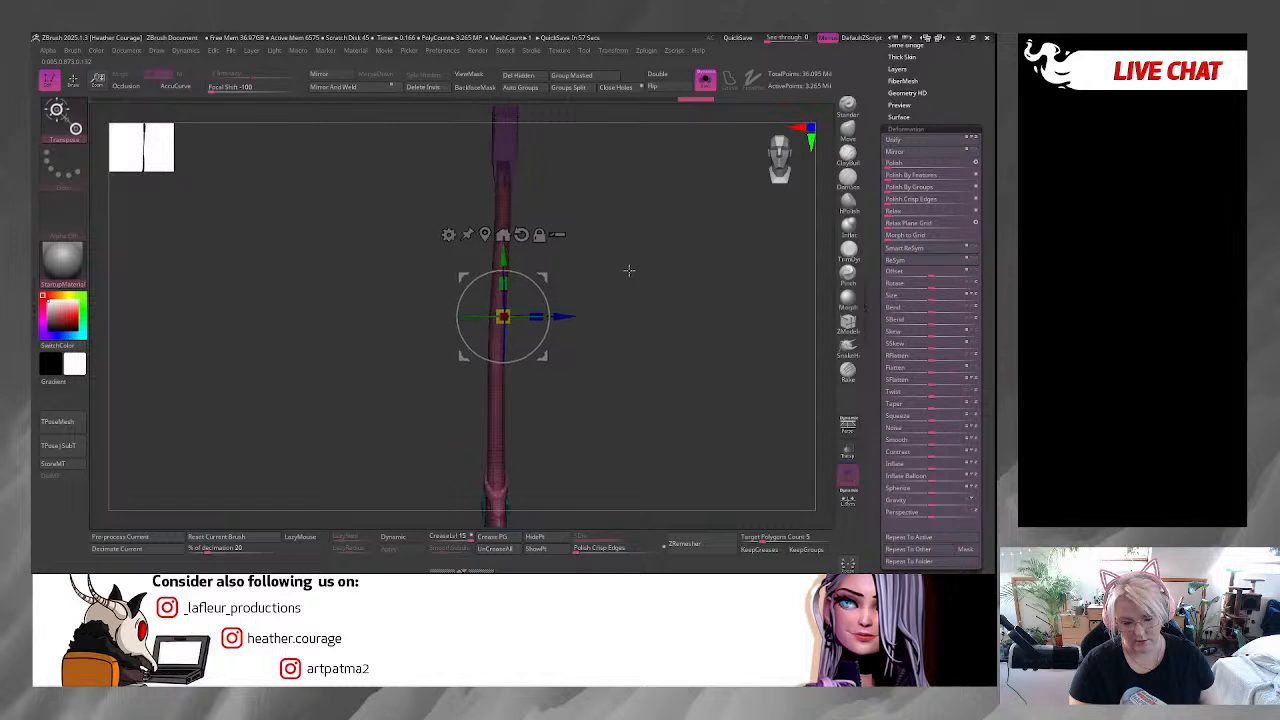
{"action": "right_click_drag", "start_coordinate": [639, 325], "coordinate": [257, 394], "text": "ctrl"}
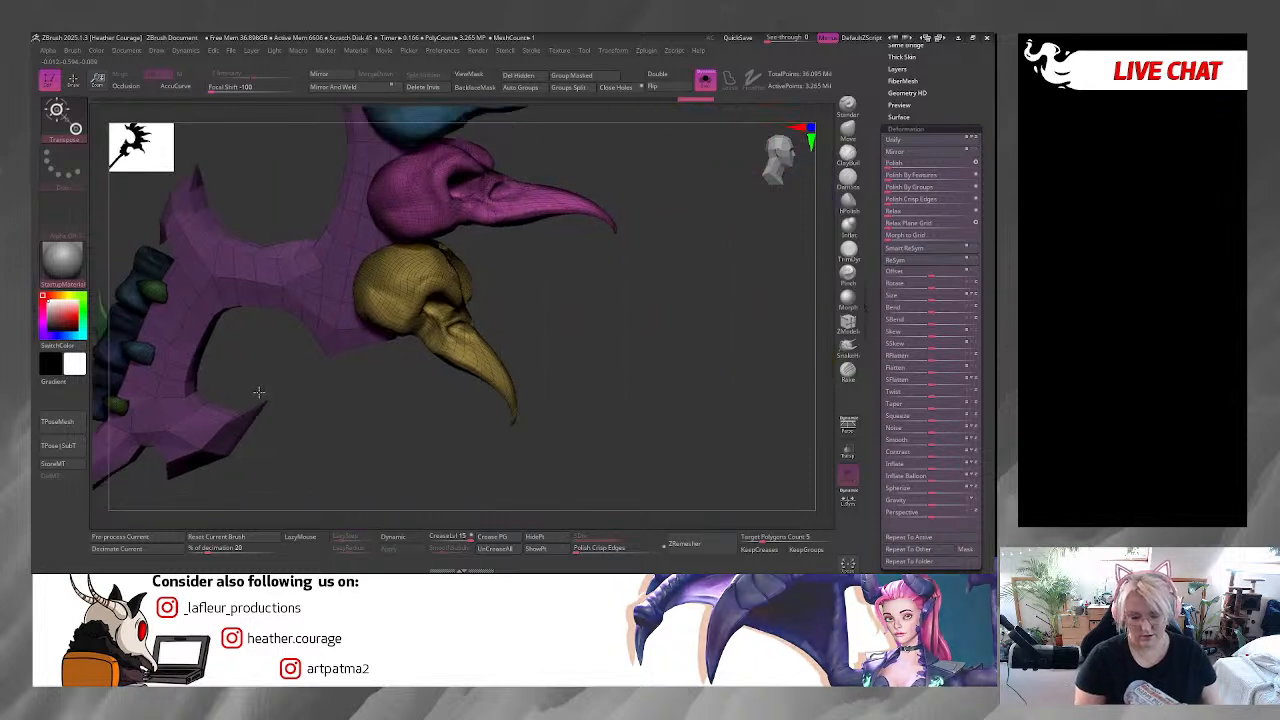
{"action": "left_click", "coordinate": [443, 305], "text": "ctrl"}
{"action": "mouse_move", "coordinate": [589, 334]}
{"action": "right_mouse_down"}
{"action": "mouse_move", "coordinate": [623, 343]}
{"action": "mouse_move", "coordinate": [580, 354]}
{"action": "mouse_move", "coordinate": [558, 316]}
{"action": "right_mouse_up"}
{"action": "left_click", "coordinate": [847, 107]}
{"action": "left_click", "coordinate": [421, 310], "text": "ctrl+shift"}
{"action": "left_click_drag", "start_coordinate": [780, 156], "coordinate": [706, 198]}
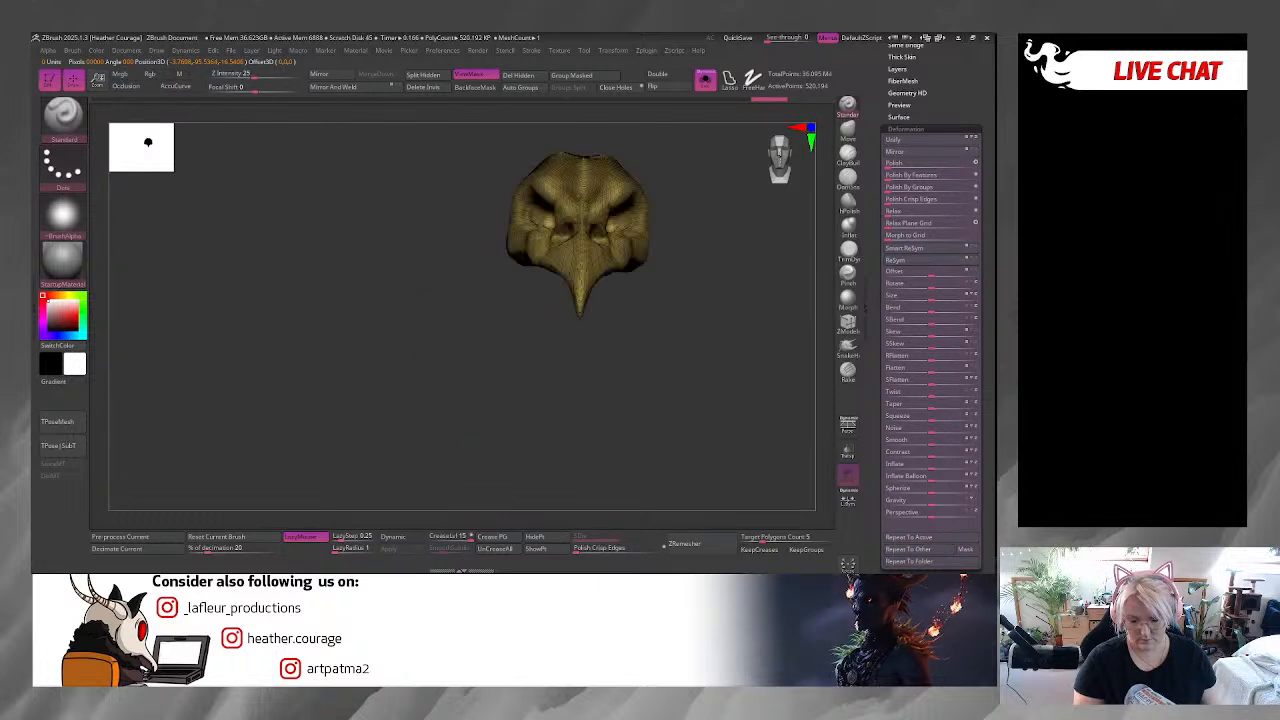
Apply the Unify deformation to the isolated yellow skull and compare it with the full character, then return to the complete staff.
{"action": "left_click", "coordinate": [902, 141]}
{"action": "key", "text": "f"}
{"action": "right_click_drag", "start_coordinate": [670, 404], "coordinate": [616, 145], "text": "ctrl"}
{"action": "left_click_drag", "start_coordinate": [700, 140], "coordinate": [698, 259]}
{"action": "left_click", "coordinate": [690, 250], "text": "ctrl+shift"}
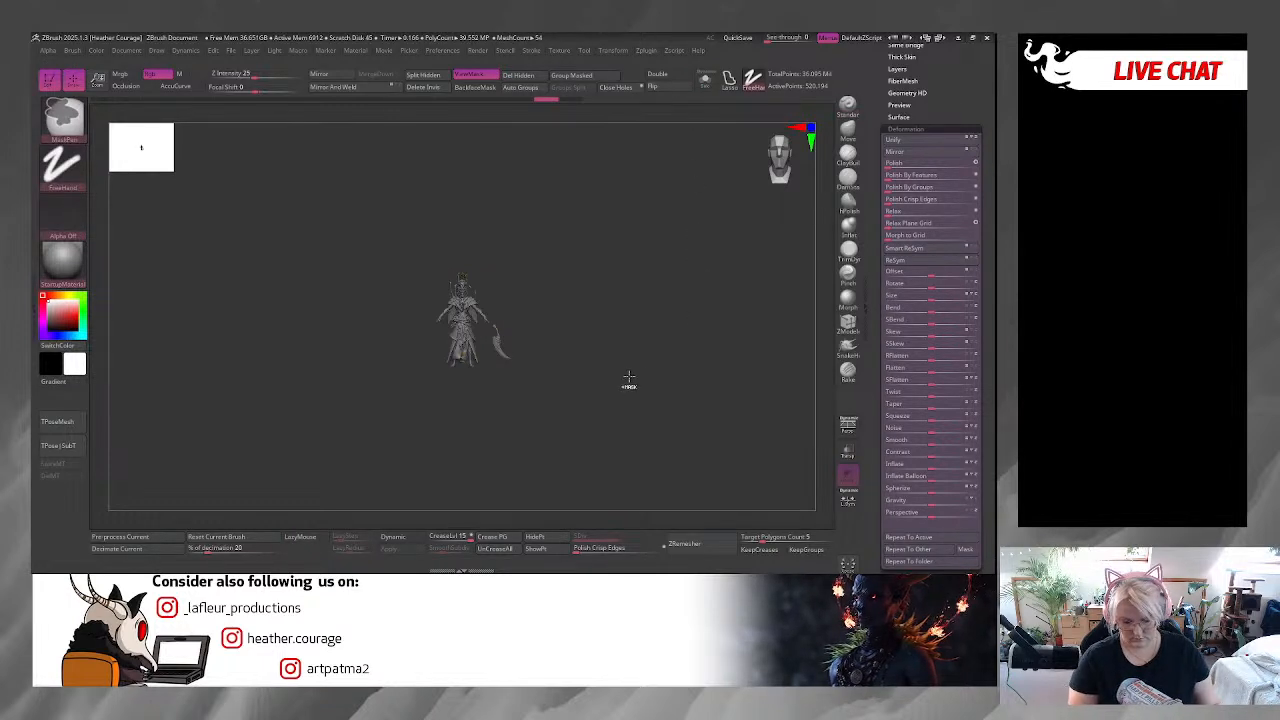
{"action": "right_click_drag", "start_coordinate": [615, 410], "coordinate": [659, 462], "text": "ctrl"}
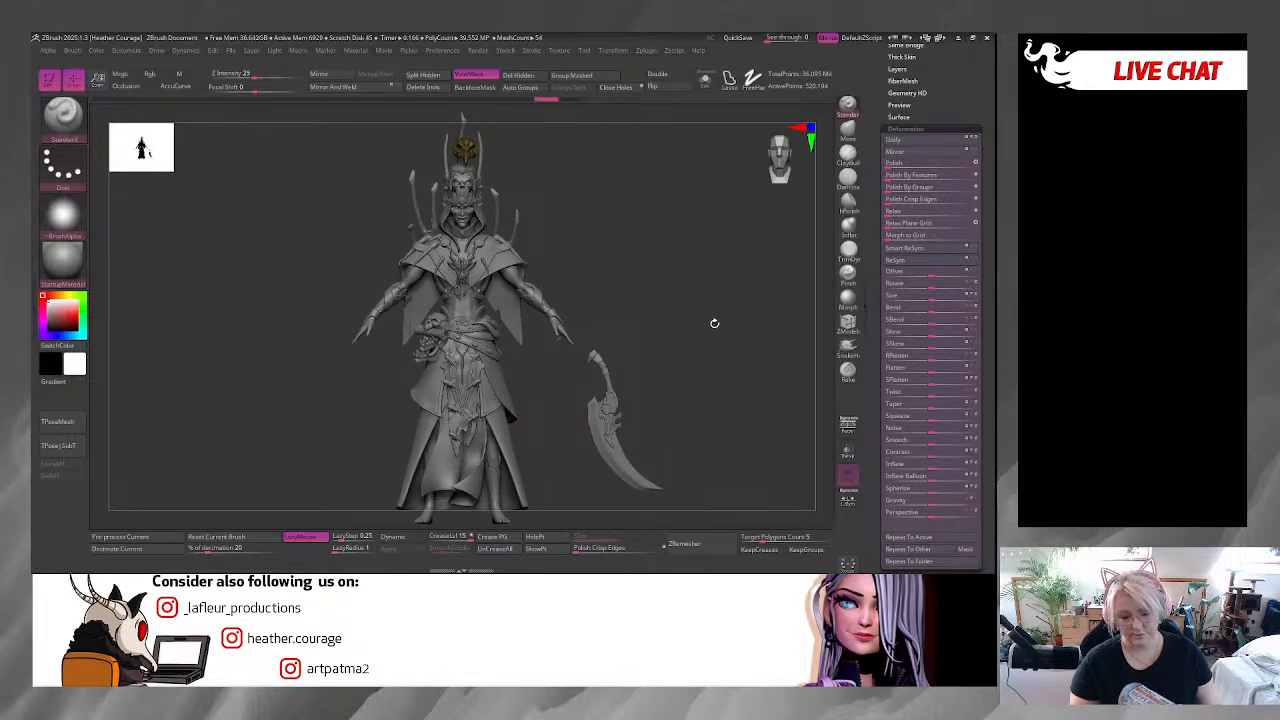
{"action": "left_click", "coordinate": [705, 82]}
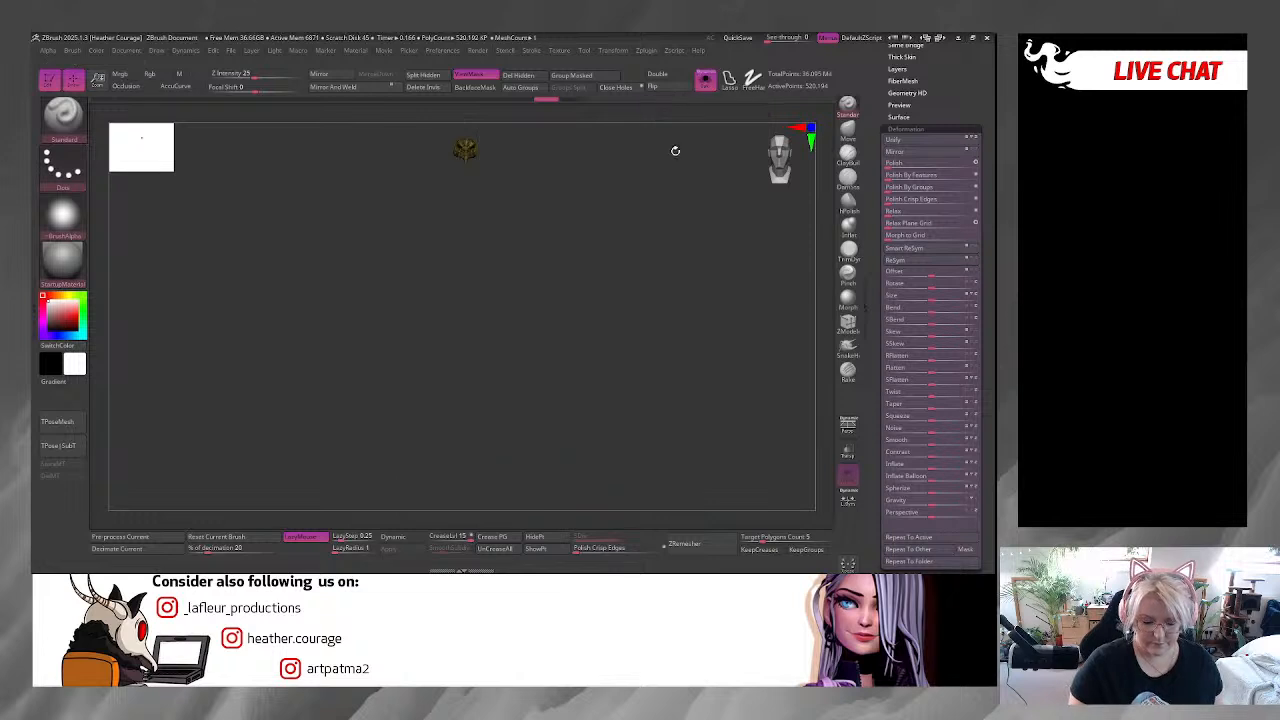
{"action": "left_click_drag", "start_coordinate": [662, 373], "coordinate": [777, 146]}
{"action": "left_click_drag", "start_coordinate": [604, 325], "coordinate": [606, 364], "text": "alt"}
{"action": "left_click_drag", "start_coordinate": [653, 290], "coordinate": [638, 363], "text": "ctrl"}
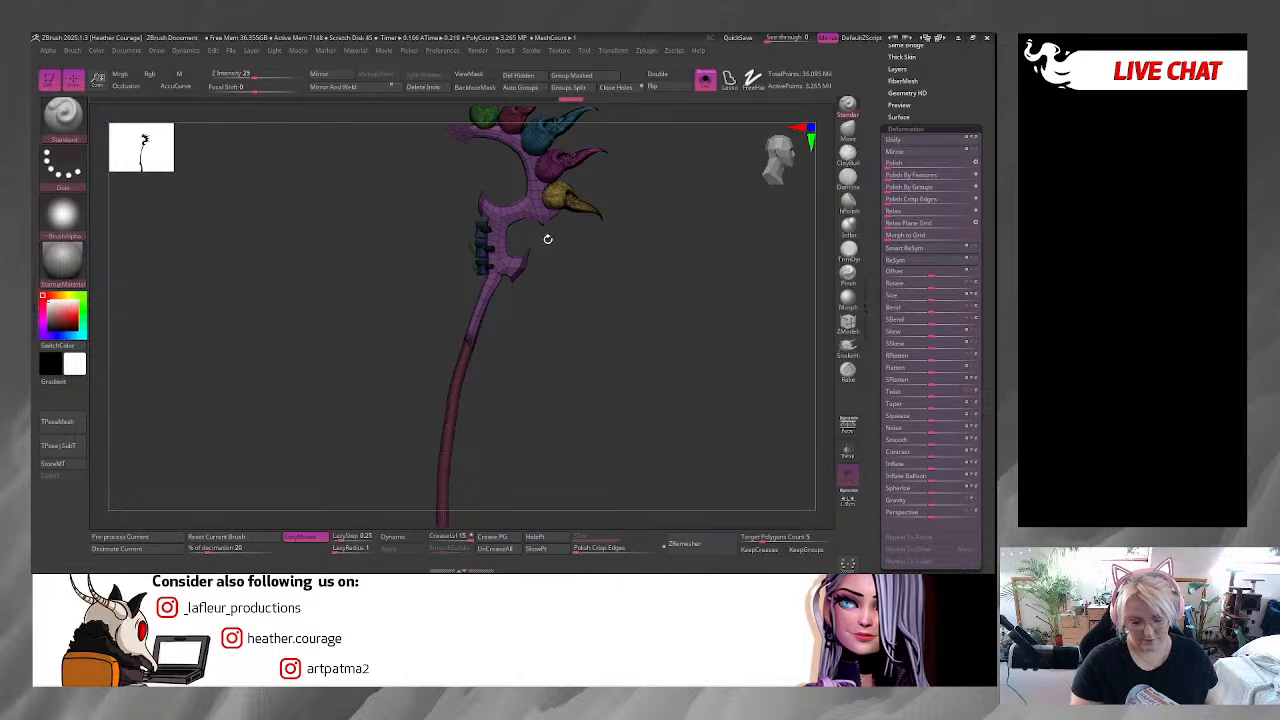
Hide the staff's purple hooked blade and the red shaft, leaving the bird skulls and vertebra ornaments visible.
{"action": "left_click", "coordinate": [514, 229], "text": "ctrl+shift"}
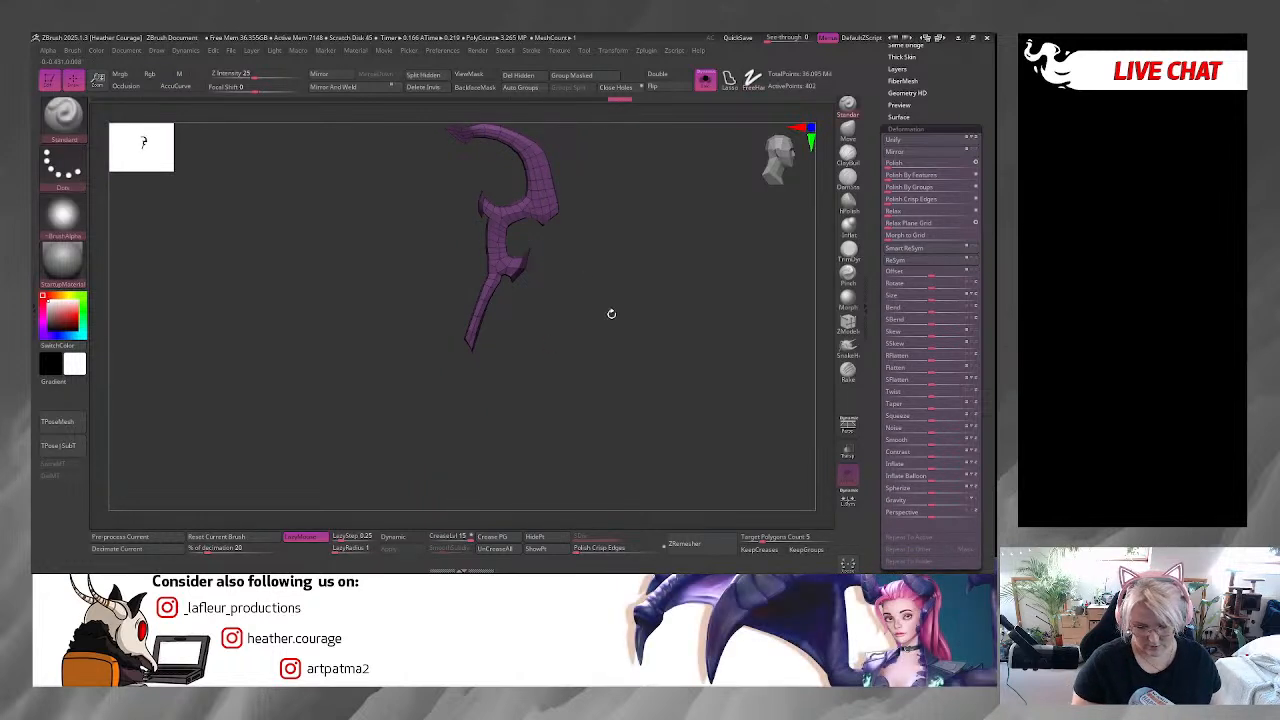
{"action": "left_click_drag", "start_coordinate": [724, 337], "coordinate": [597, 423], "text": "ctrl+shift"}
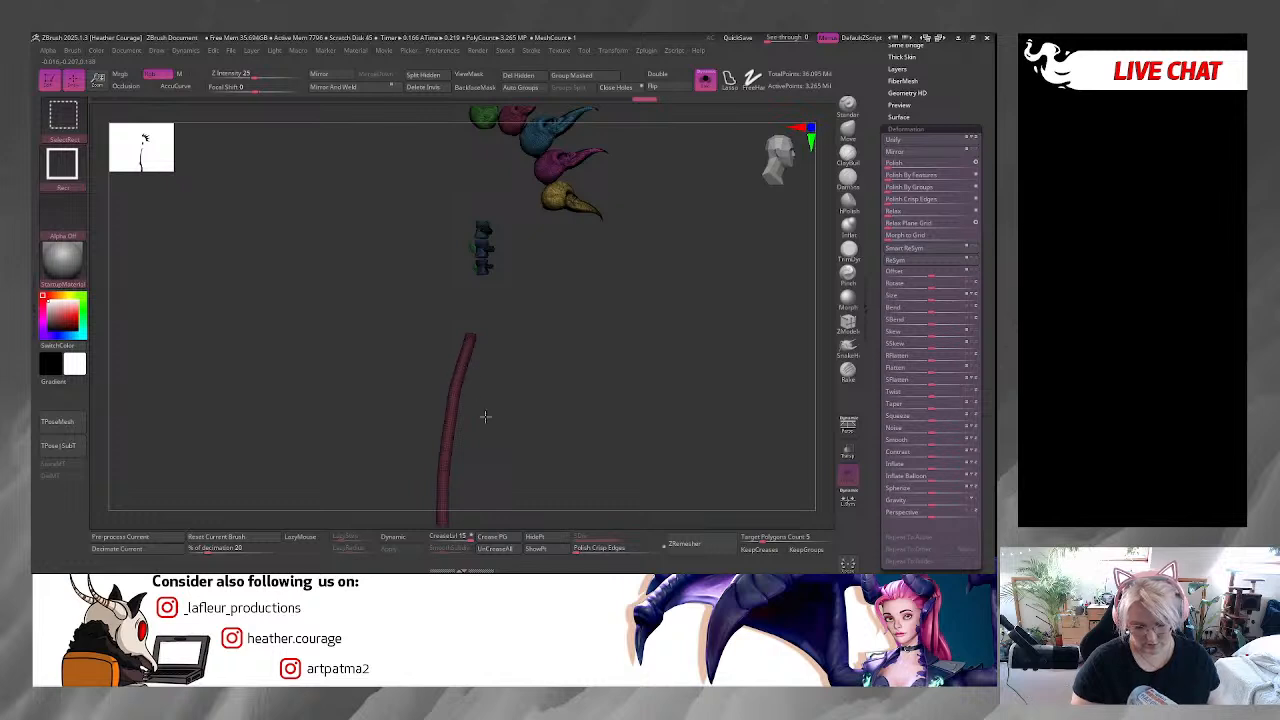
{"action": "left_click", "coordinate": [460, 373], "text": "ctrl+shift"}
{"action": "left_click", "coordinate": [583, 408], "text": "ctrl+shift"}
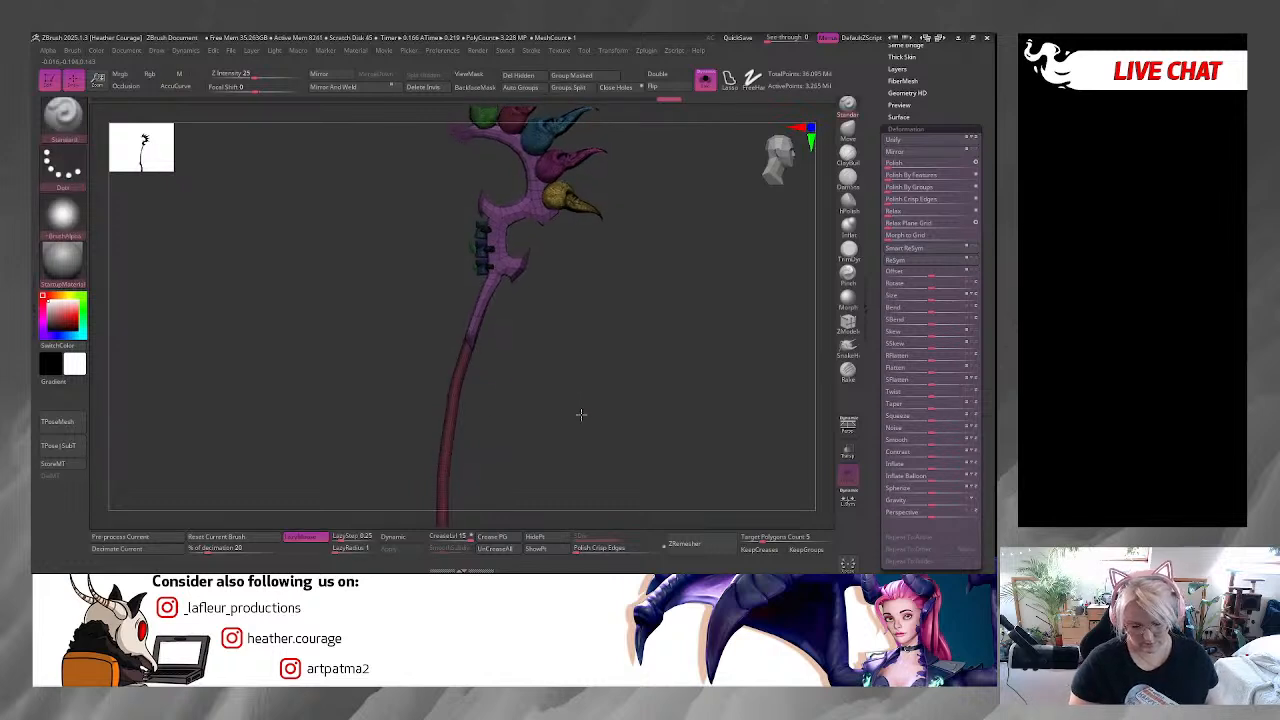
{"action": "key", "text": "ctrl+z"}
Hide the bird skulls one polygroup at a time from the back view, including the green, blue, magenta and yellow ones.
{"action": "left_click_drag", "start_coordinate": [640, 417], "coordinate": [549, 346], "text": "alt"}
{"action": "left_click_drag", "start_coordinate": [682, 317], "coordinate": [572, 363]}
{"action": "mouse_move", "coordinate": [418, 298]}
{"action": "left_mouse_down"}
{"action": "mouse_move", "coordinate": [663, 406]}
{"action": "mouse_move", "coordinate": [663, 386]}
{"action": "mouse_move", "coordinate": [577, 370]}
{"action": "mouse_move", "coordinate": [706, 263]}
{"action": "mouse_move", "coordinate": [600, 210]}
{"action": "left_mouse_up"}
{"action": "key", "text": "ctrl+shift"}
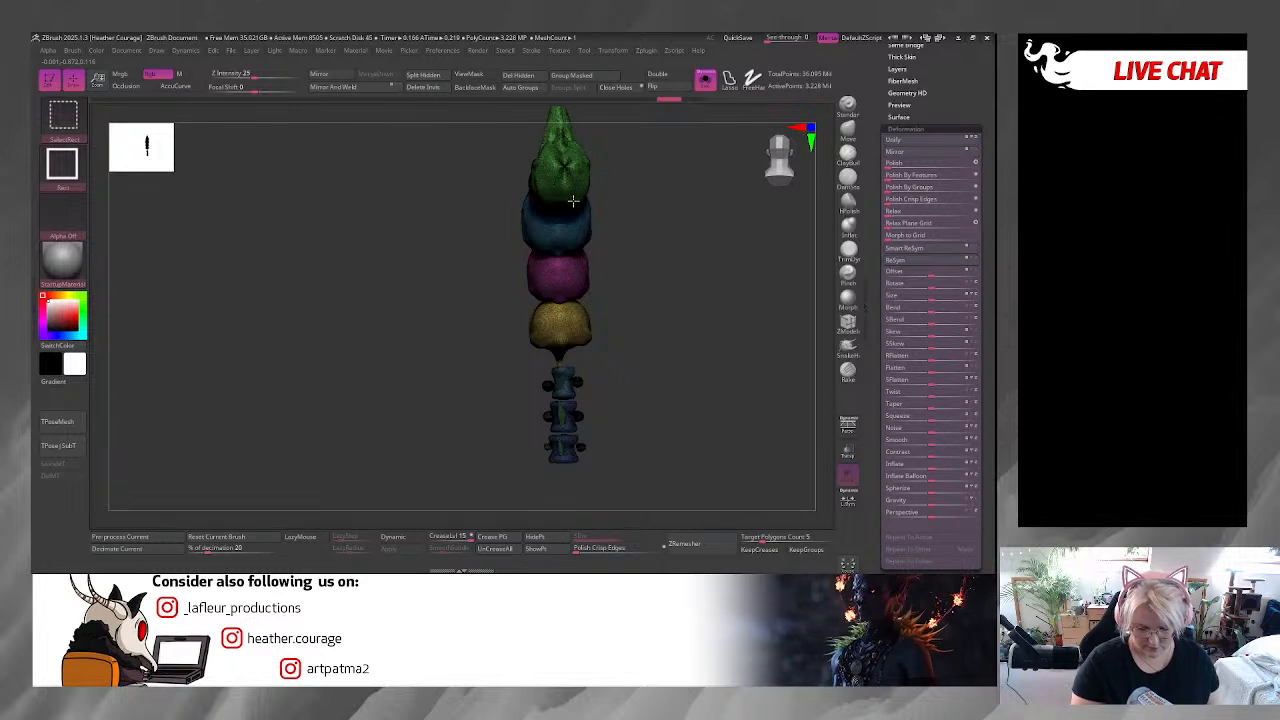
{"action": "left_click", "coordinate": [575, 193], "text": "ctrl+alt+shift"}
{"action": "left_click", "coordinate": [570, 221], "text": "ctrl+alt+shift"}
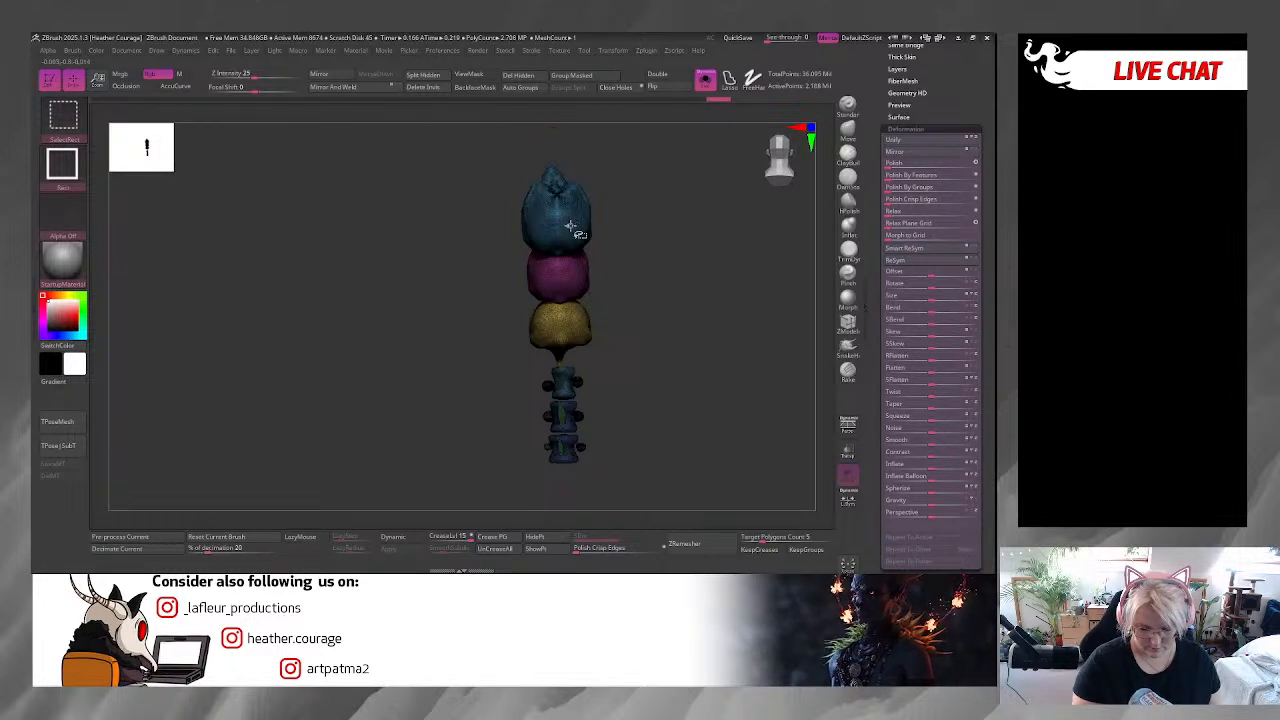
{"action": "left_click", "coordinate": [575, 279], "text": "ctrl+alt+shift"}
{"action": "left_click", "coordinate": [570, 323], "text": "ctrl+alt+shift"}
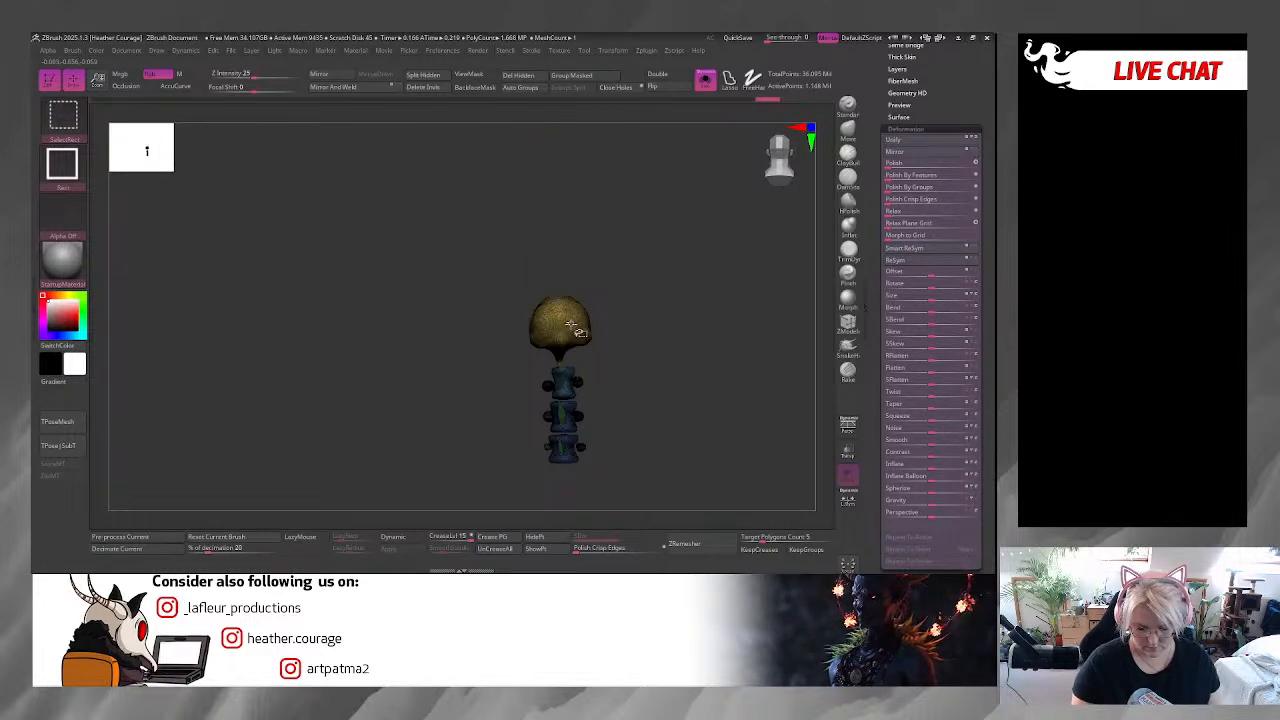
{"action": "left_click", "coordinate": [570, 326], "text": "ctrl+alt+shift"}
Hide the three vertebra bodies so that only their small side spikes and back fins stay visible.
{"action": "left_click_drag", "start_coordinate": [633, 388], "coordinate": [633, 237], "text": "alt"}
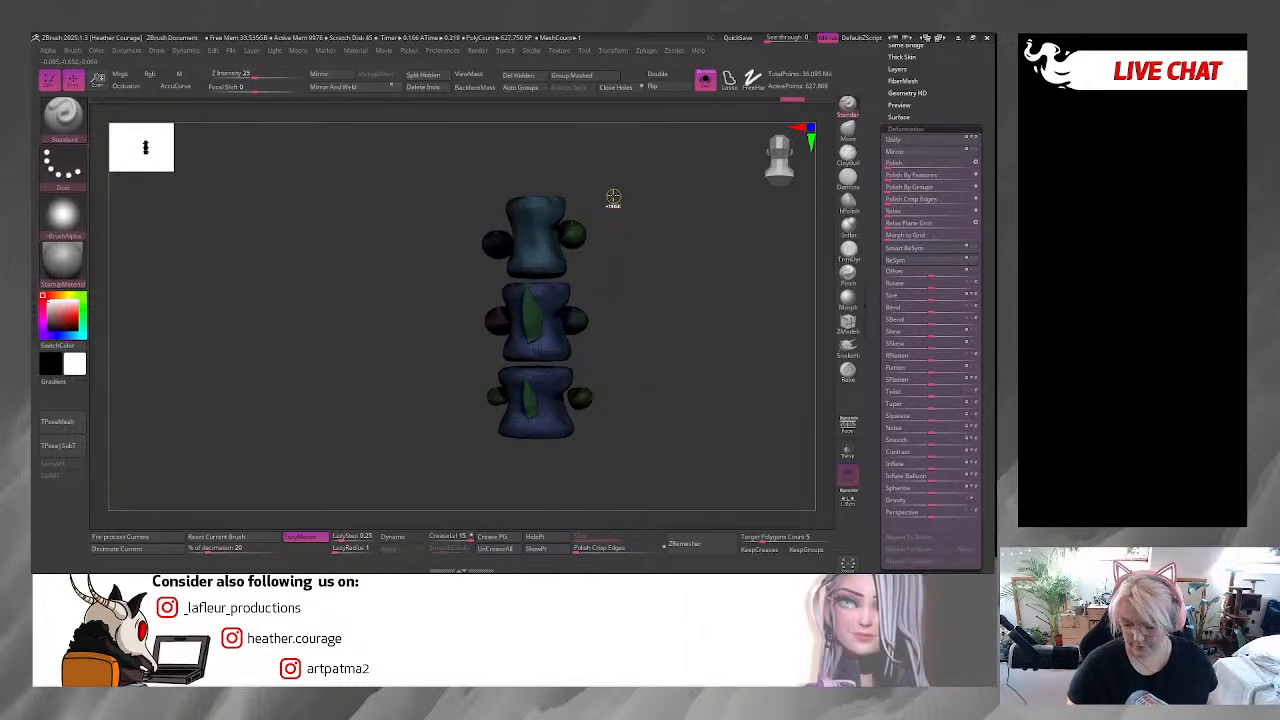
{"action": "key", "text": "ctrl+shift"}
{"action": "left_click", "coordinate": [546, 294], "text": "ctrl+alt+shift"}
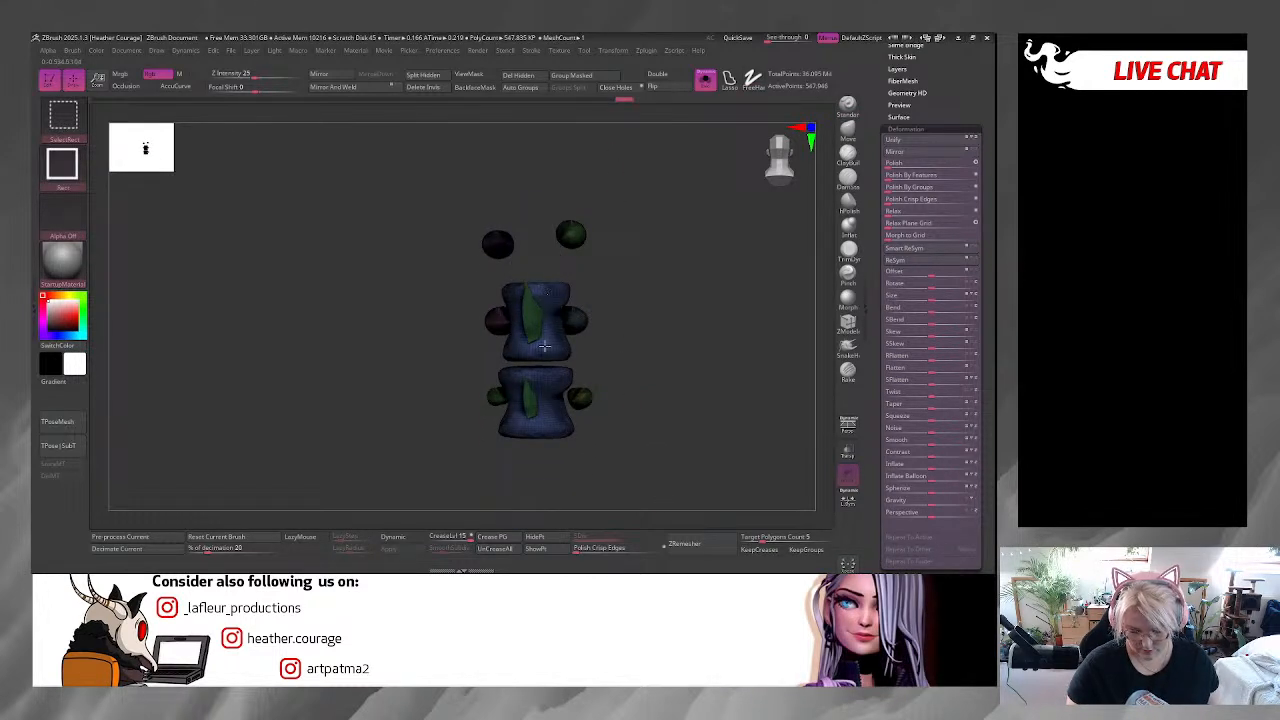
{"action": "left_click", "coordinate": [542, 332], "text": "ctrl+alt+shift"}
{"action": "mouse_move", "coordinate": [651, 411]}
{"action": "left_mouse_down"}
{"action": "mouse_move", "coordinate": [706, 397]}
{"action": "mouse_move", "coordinate": [708, 422]}
{"action": "left_mouse_up"}
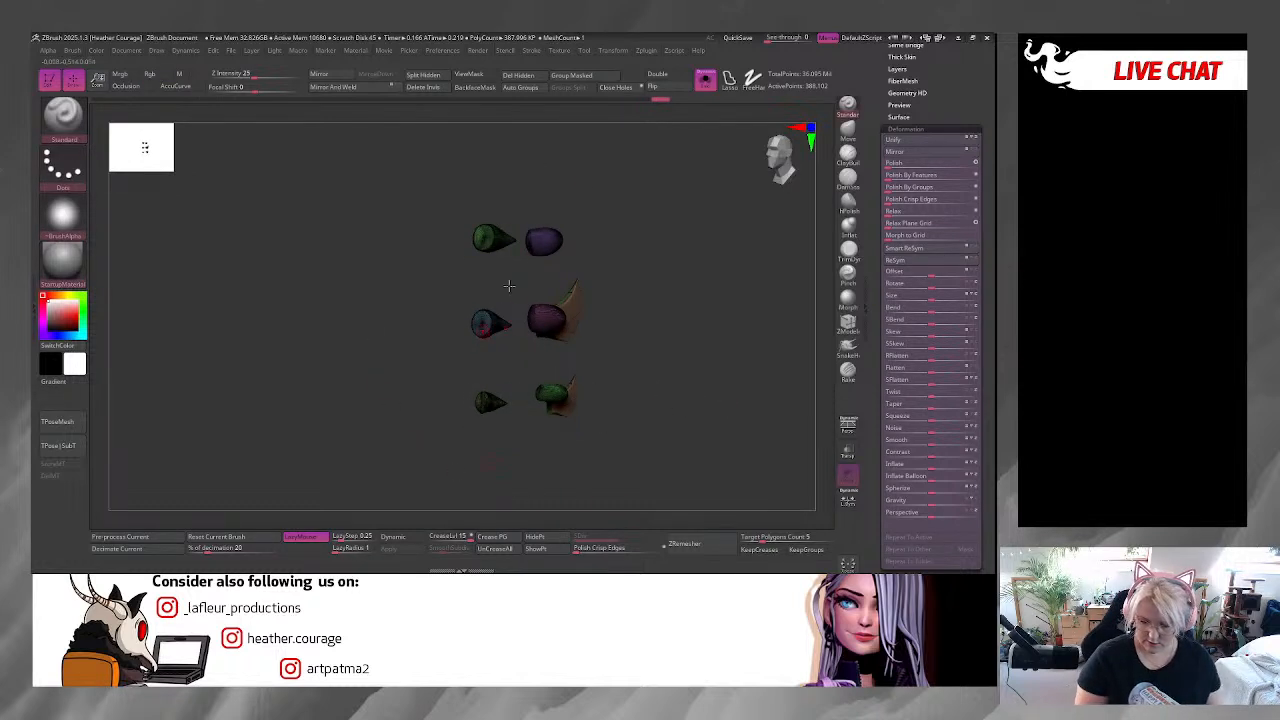
{"action": "key", "text": "ctrl+shift"}
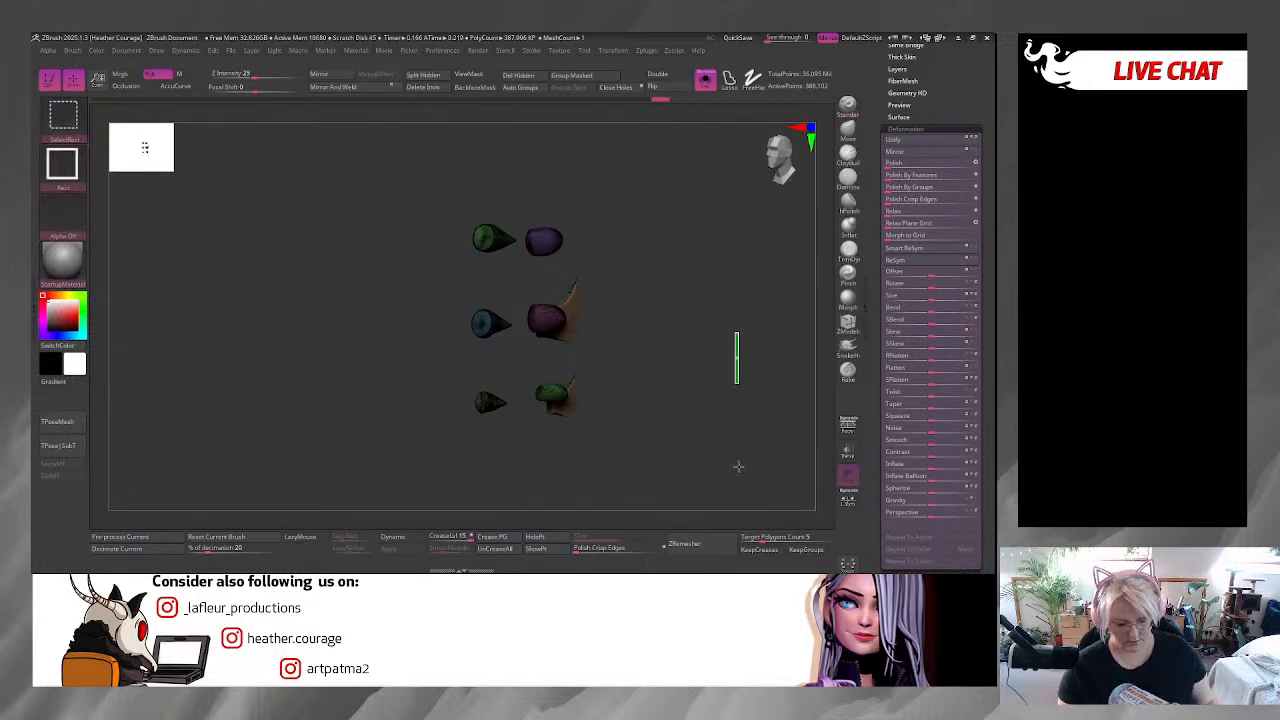
Invert the polygroup visibility and apply the Unify deformation to the visible head, skulls, vertebrae and shaft.
{"action": "left_click", "coordinate": [737, 466], "text": "ctrl+shift"}
{"action": "mouse_move", "coordinate": [731, 446]}
{"action": "left_mouse_down"}
{"action": "mouse_move", "coordinate": [845, 428]}
{"action": "mouse_move", "coordinate": [797, 297]}
{"action": "mouse_move", "coordinate": [729, 246]}
{"action": "mouse_move", "coordinate": [666, 331]}
{"action": "mouse_move", "coordinate": [630, 241]}
{"action": "mouse_move", "coordinate": [723, 240]}
{"action": "left_mouse_up"}
{"action": "left_click_drag", "start_coordinate": [705, 297], "coordinate": [722, 223]}
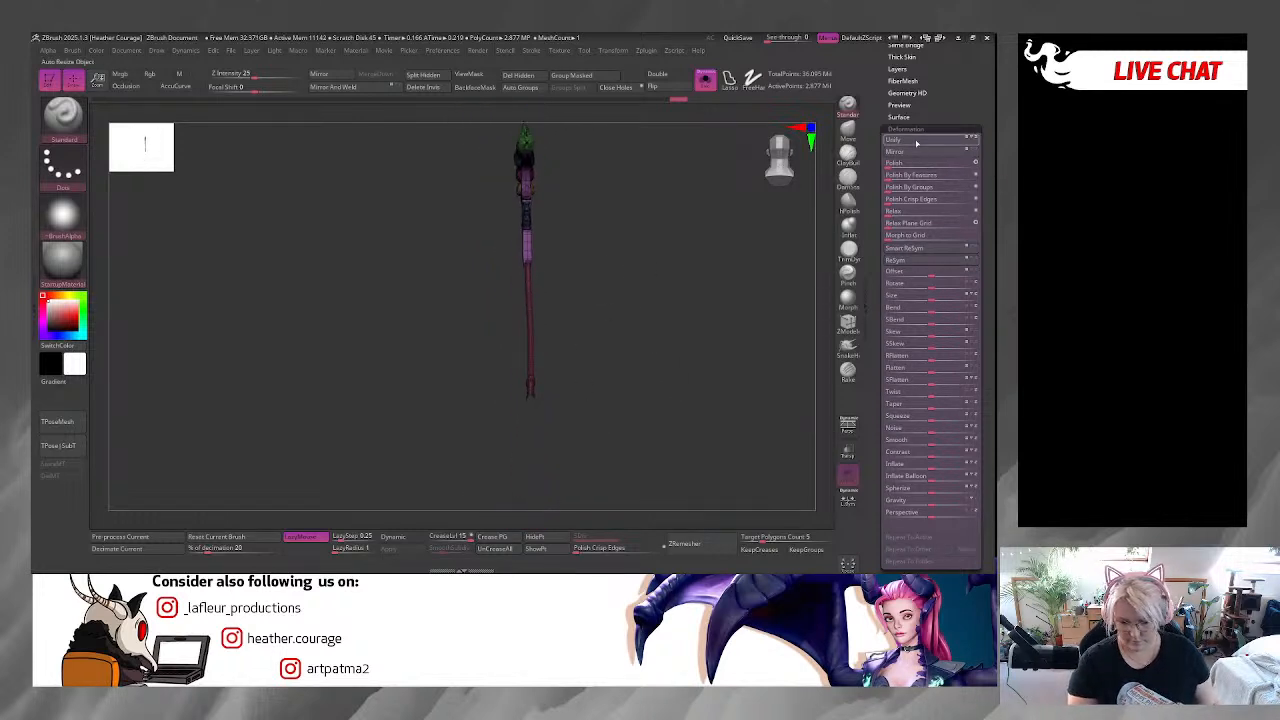
{"action": "left_click", "coordinate": [917, 142]}
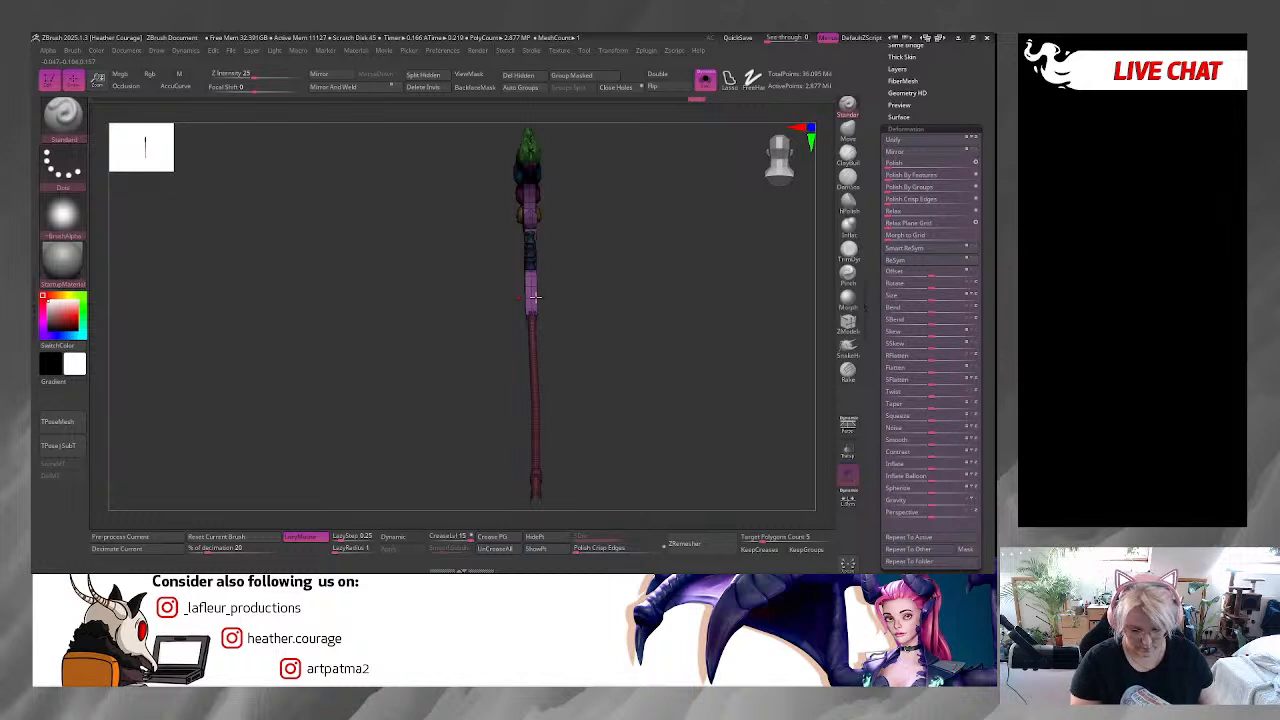
Show the transform gizmo and examine from behind how the red shaft lines up with the purple head.
{"action": "left_click_drag", "start_coordinate": [558, 299], "coordinate": [536, 240]}
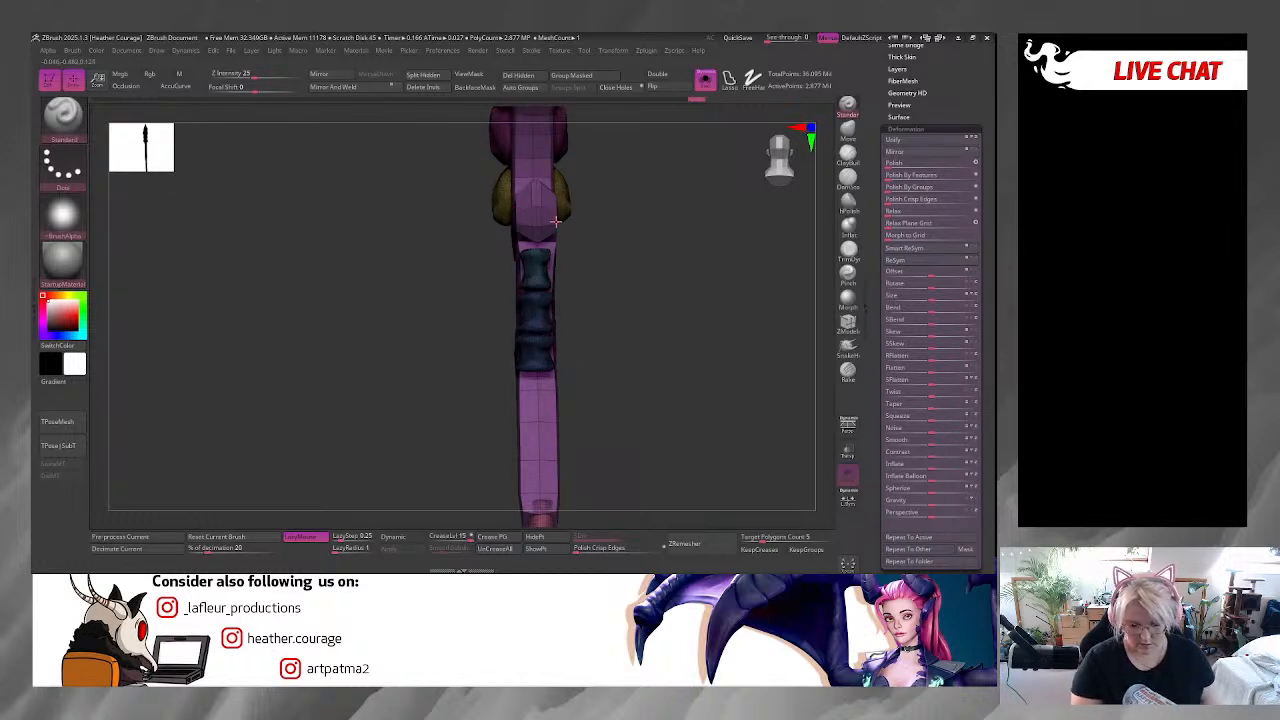
{"action": "mouse_move", "coordinate": [602, 246]}
{"action": "left_mouse_down"}
{"action": "mouse_move", "coordinate": [651, 300]}
{"action": "mouse_move", "coordinate": [623, 260]}
{"action": "left_mouse_up"}
{"action": "key", "text": "w"}
{"action": "left_click_drag", "start_coordinate": [611, 309], "coordinate": [770, 204]}
{"action": "left_click", "coordinate": [506, 216]}
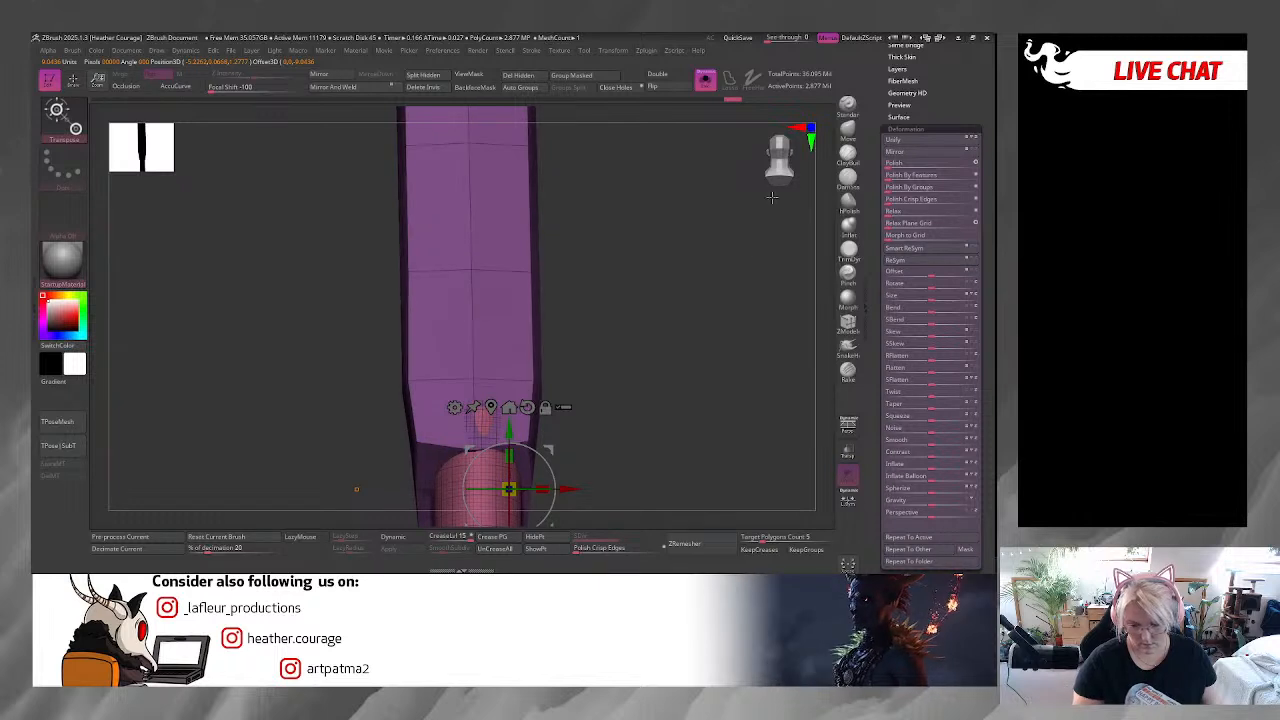
{"action": "left_click_drag", "start_coordinate": [630, 355], "coordinate": [528, 241]}
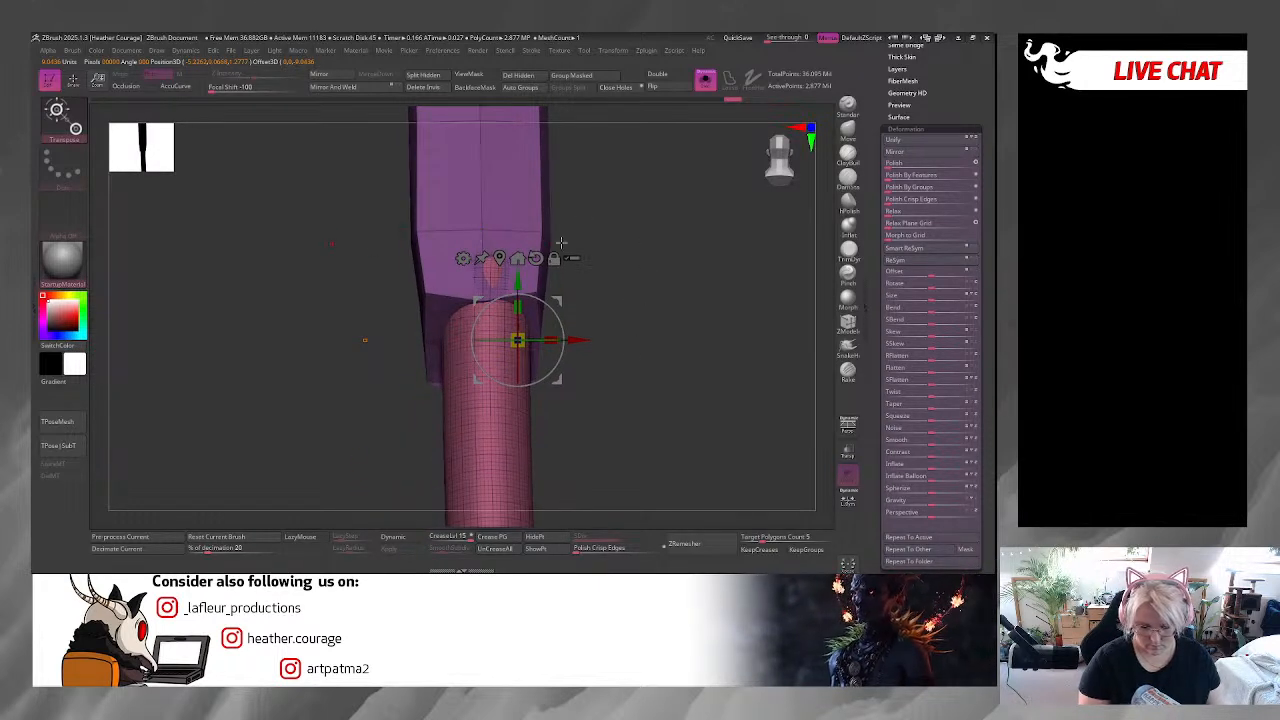
{"action": "left_click_drag", "start_coordinate": [547, 240], "coordinate": [637, 252]}
{"action": "left_click_drag", "start_coordinate": [690, 339], "coordinate": [520, 149]}
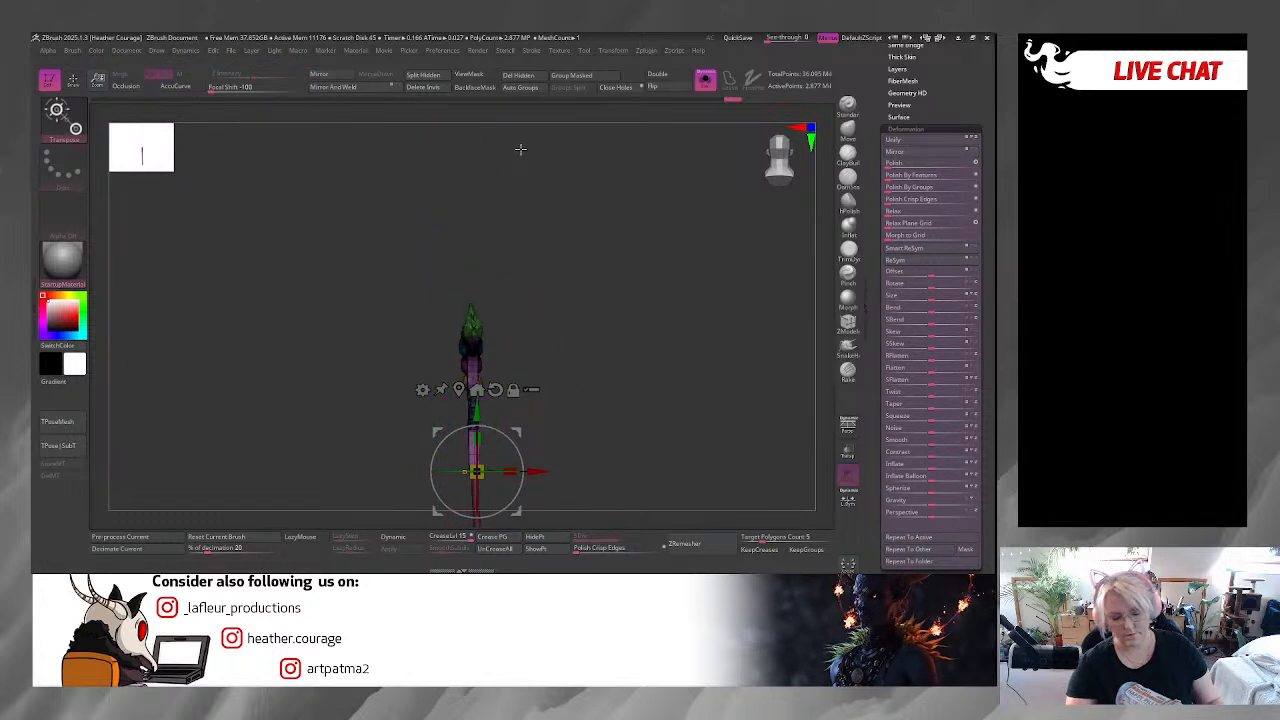
Try to mirror and weld the visible staff parts with the staff seen straight from behind.
{"action": "left_click_drag", "start_coordinate": [603, 337], "coordinate": [560, 429], "text": "alt"}
{"action": "left_click_drag", "start_coordinate": [468, 262], "coordinate": [468, 208]}
{"action": "left_click_drag", "start_coordinate": [530, 268], "coordinate": [519, 266]}
{"action": "left_click_drag", "start_coordinate": [663, 200], "coordinate": [619, 235]}
{"action": "left_click_drag", "start_coordinate": [785, 150], "coordinate": [778, 157]}
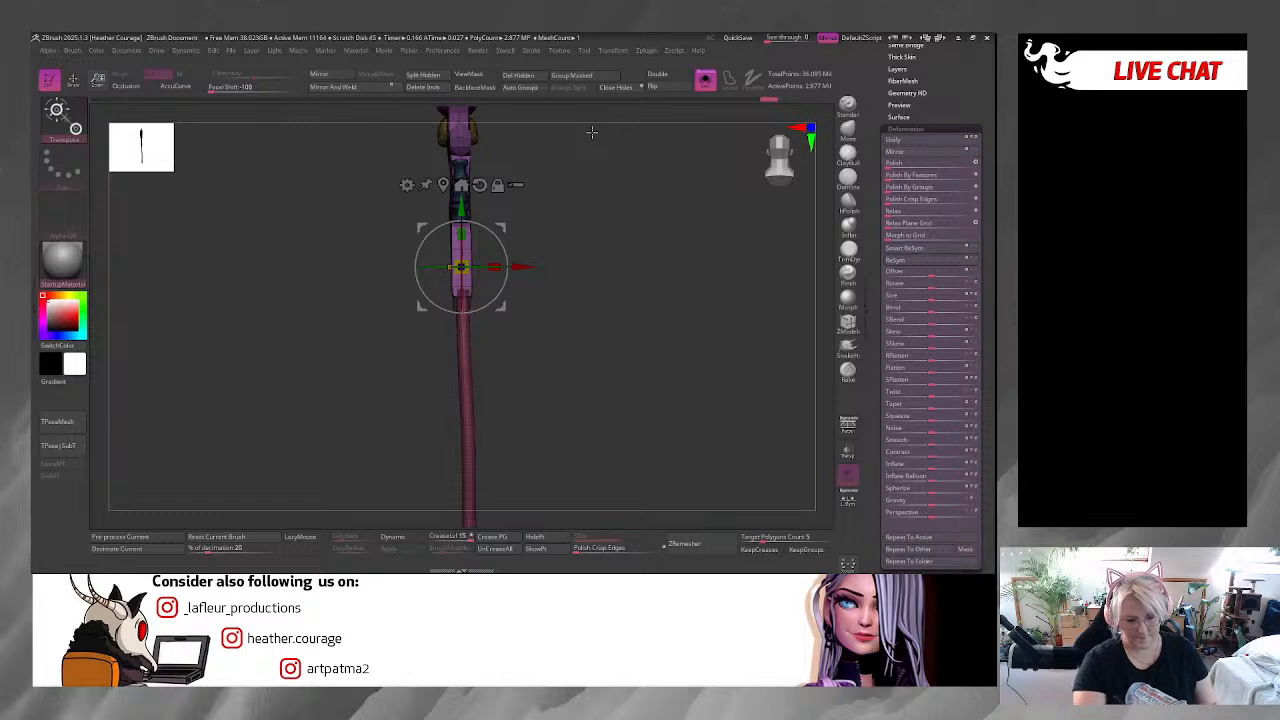
{"action": "left_click", "coordinate": [383, 88]}
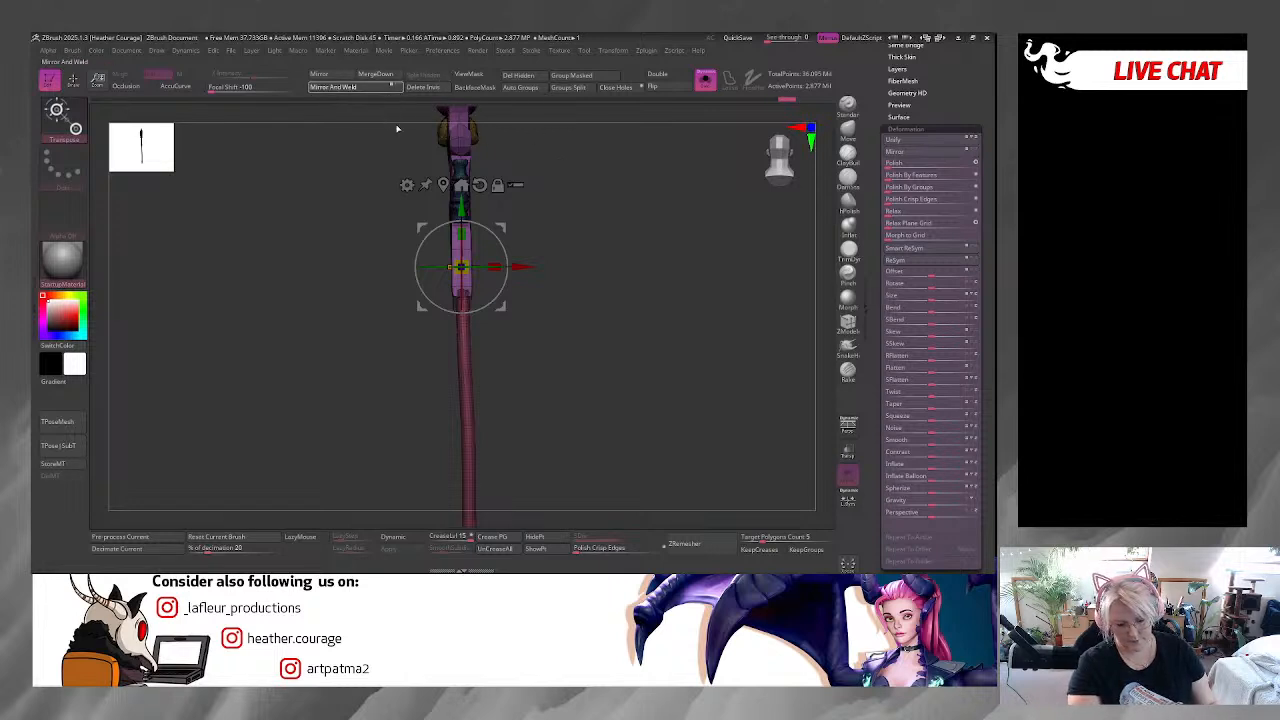
{"action": "mouse_move", "coordinate": [541, 234]}
{"action": "left_mouse_down"}
{"action": "mouse_move", "coordinate": [508, 226]}
{"action": "mouse_move", "coordinate": [551, 245]}
{"action": "mouse_move", "coordinate": [524, 220]}
{"action": "left_mouse_up"}
{"action": "left_click_drag", "start_coordinate": [776, 177], "coordinate": [699, 187]}
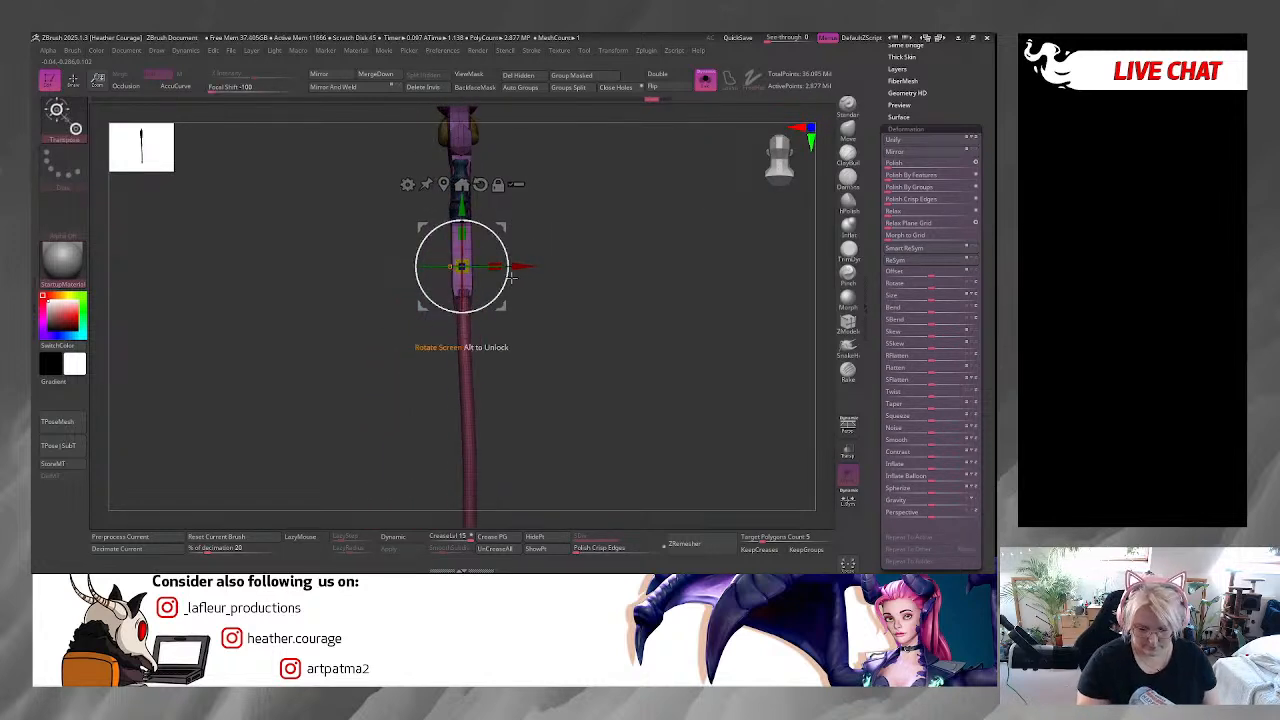
Rotate the staff slightly in the back view to straighten it, undoing the first attempt and repeating it more finely.
{"action": "left_click_drag", "start_coordinate": [507, 276], "coordinate": [506, 281]}
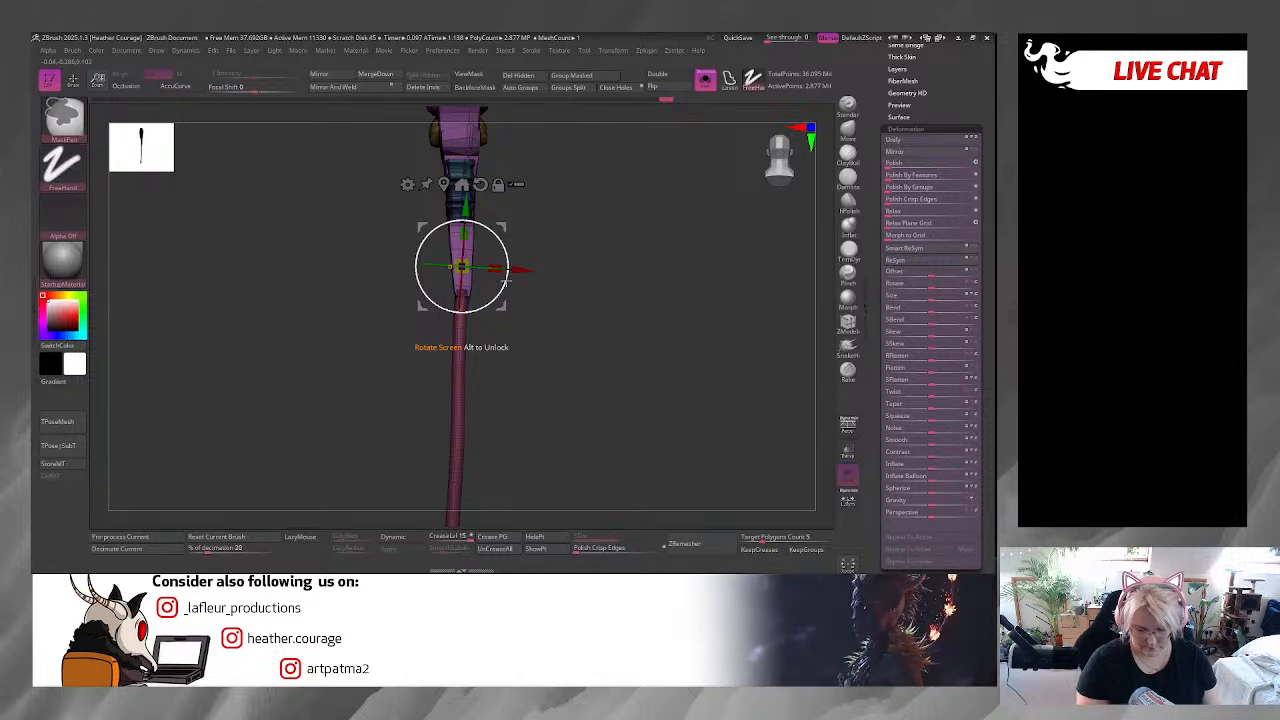
{"action": "key", "text": "ctrl+z"}
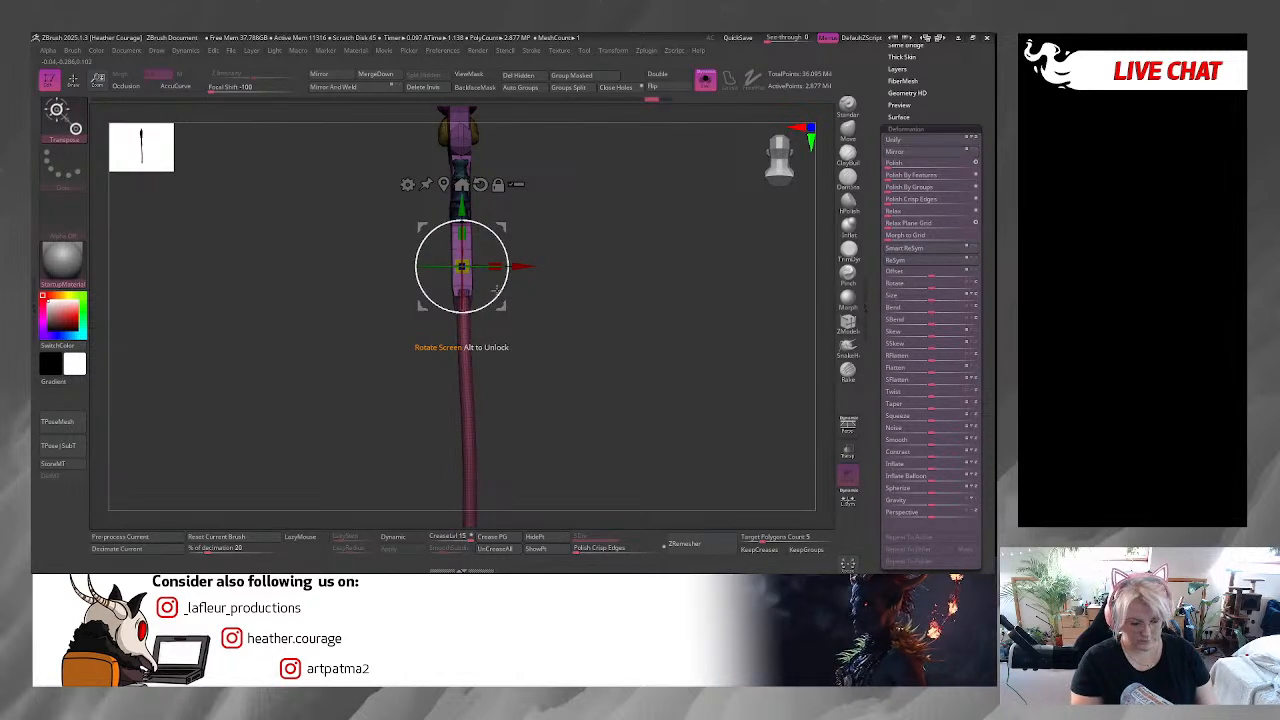
{"action": "left_click_drag", "start_coordinate": [507, 280], "coordinate": [506, 280]}
{"action": "right_click_drag", "start_coordinate": [682, 221], "coordinate": [612, 218], "text": "ctrl"}
{"action": "mouse_move", "coordinate": [571, 298]}
{"action": "right_mouse_down"}
{"action": "mouse_move", "coordinate": [603, 223]}
{"action": "mouse_move", "coordinate": [623, 220]}
{"action": "mouse_move", "coordinate": [571, 263]}
{"action": "mouse_move", "coordinate": [626, 231]}
{"action": "mouse_move", "coordinate": [651, 271]}
{"action": "mouse_move", "coordinate": [684, 278]}
{"action": "mouse_move", "coordinate": [799, 243]}
{"action": "right_mouse_up"}
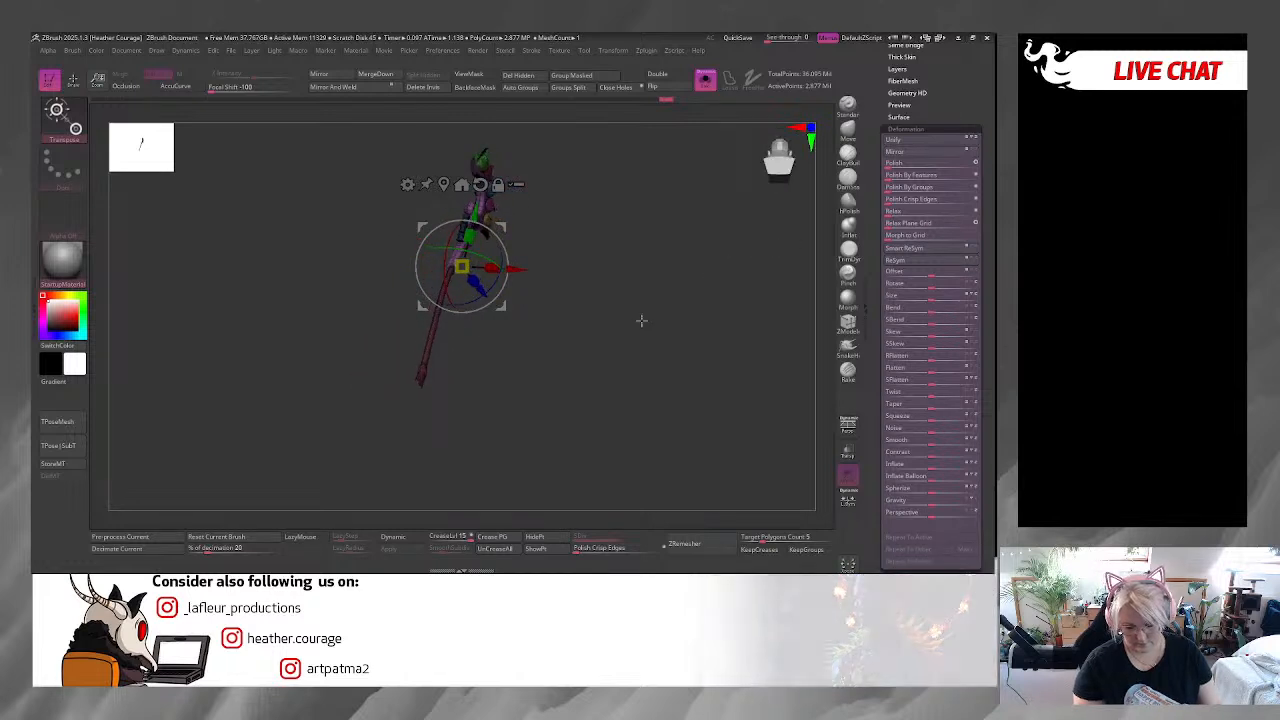
{"action": "right_click_drag", "start_coordinate": [669, 360], "coordinate": [646, 354]}
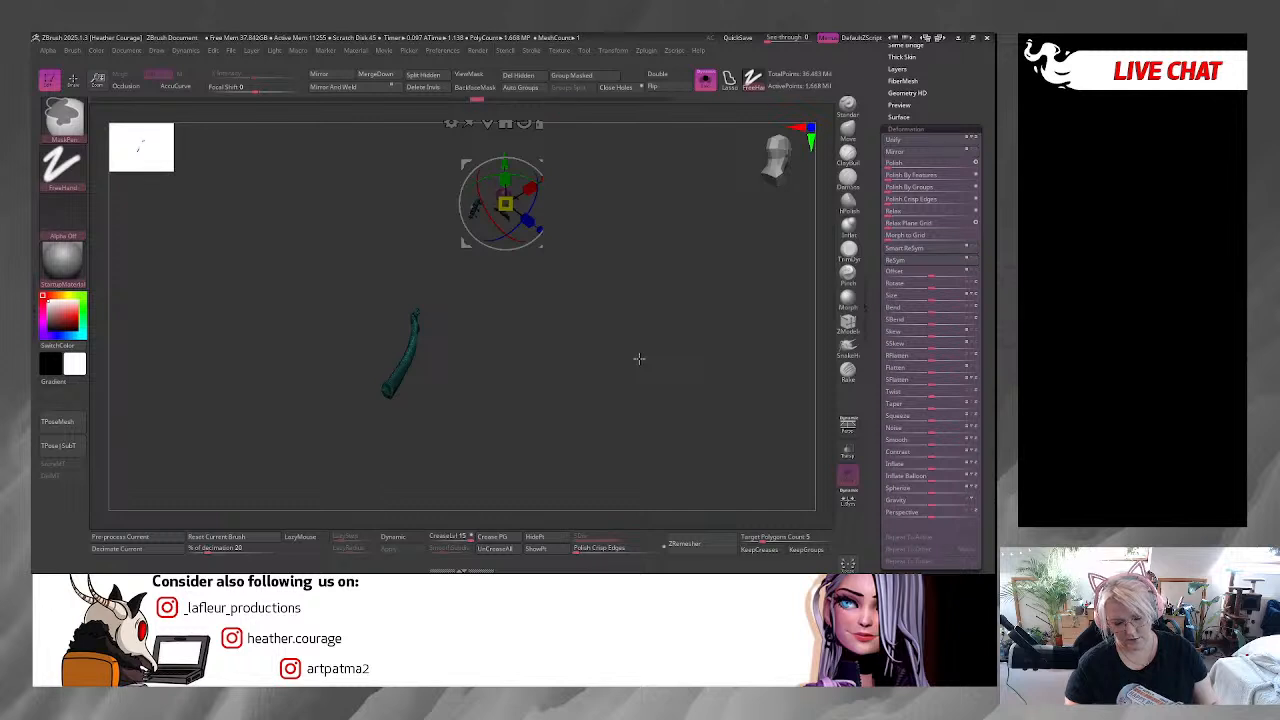
Show the whole staff again and clear its mask.
{"action": "key", "text": "ctrl+h"}
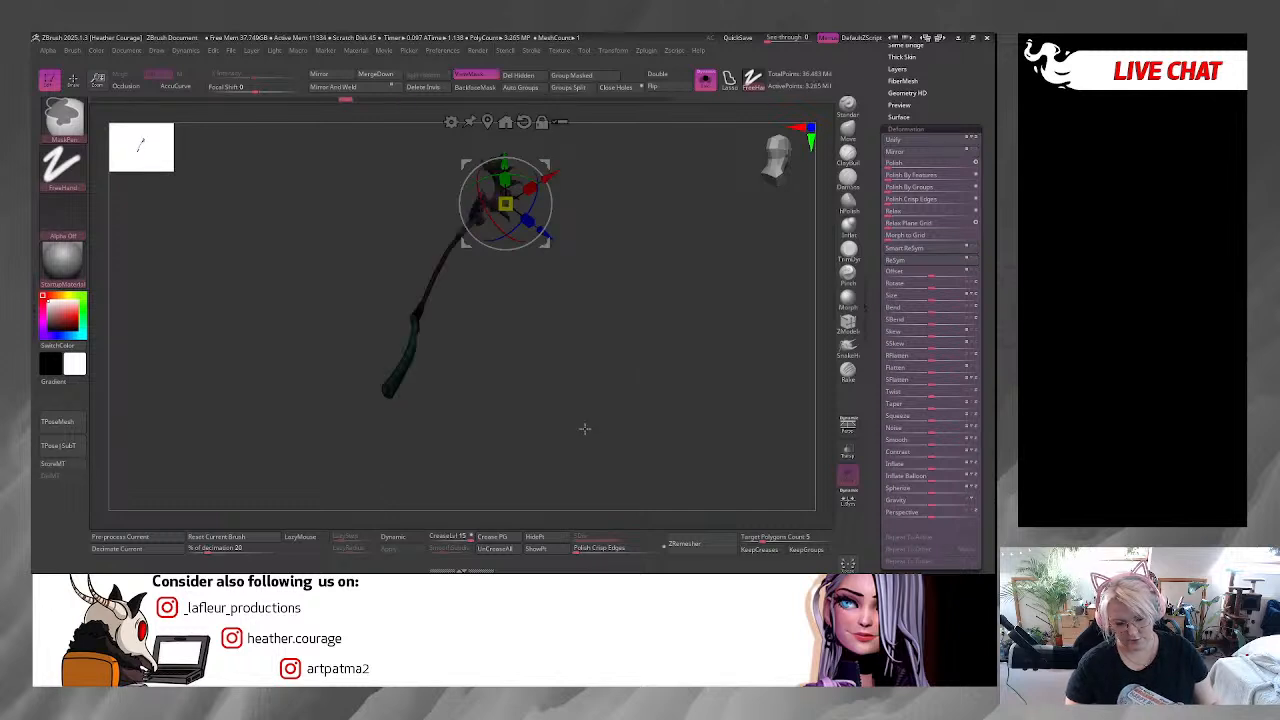
{"action": "left_click_drag", "start_coordinate": [585, 429], "coordinate": [634, 397], "text": "ctrl"}
{"action": "mouse_move", "coordinate": [634, 397]}
{"action": "right_mouse_down"}
{"action": "mouse_move", "coordinate": [697, 317]}
{"action": "mouse_move", "coordinate": [626, 369]}
{"action": "mouse_move", "coordinate": [671, 286]}
{"action": "mouse_move", "coordinate": [649, 372]}
{"action": "right_mouse_up"}
{"action": "left_click", "coordinate": [777, 160]}
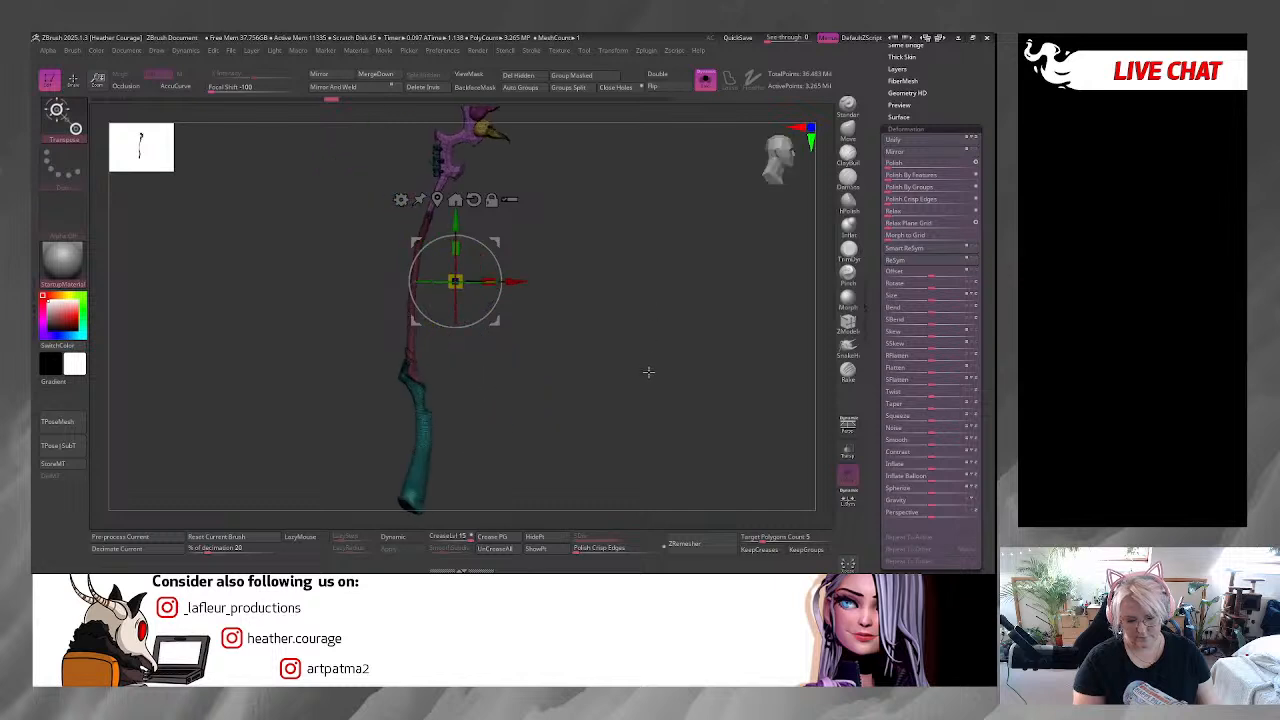
Mask everything except the red shaft and place the transform gizmo on the shaft.
{"action": "mouse_move", "coordinate": [608, 331]}
{"action": "right_mouse_down"}
{"action": "mouse_move", "coordinate": [554, 337]}
{"action": "mouse_move", "coordinate": [560, 430]}
{"action": "right_mouse_up"}
{"action": "left_click", "coordinate": [498, 386], "text": "ctrl"}
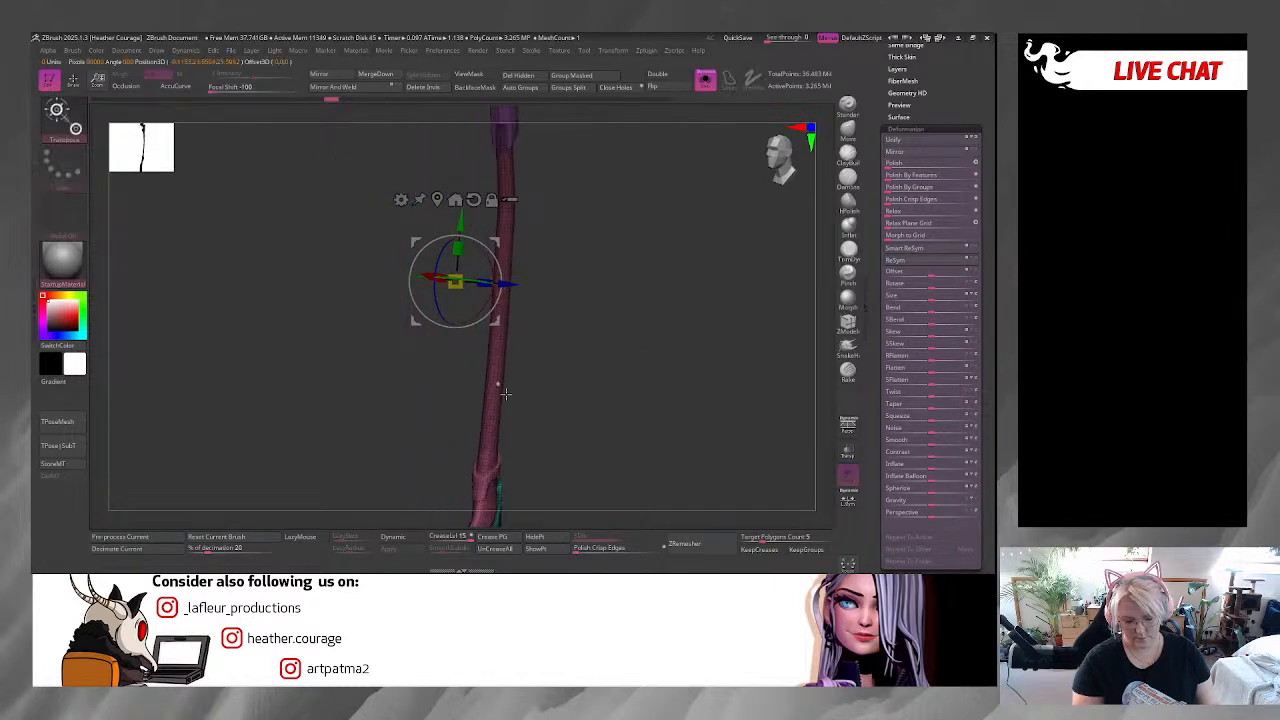
{"action": "mouse_move", "coordinate": [637, 394]}
{"action": "right_mouse_down"}
{"action": "mouse_move", "coordinate": [641, 340]}
{"action": "mouse_move", "coordinate": [643, 394]}
{"action": "right_mouse_up"}
{"action": "left_click", "coordinate": [500, 260], "text": "alt"}
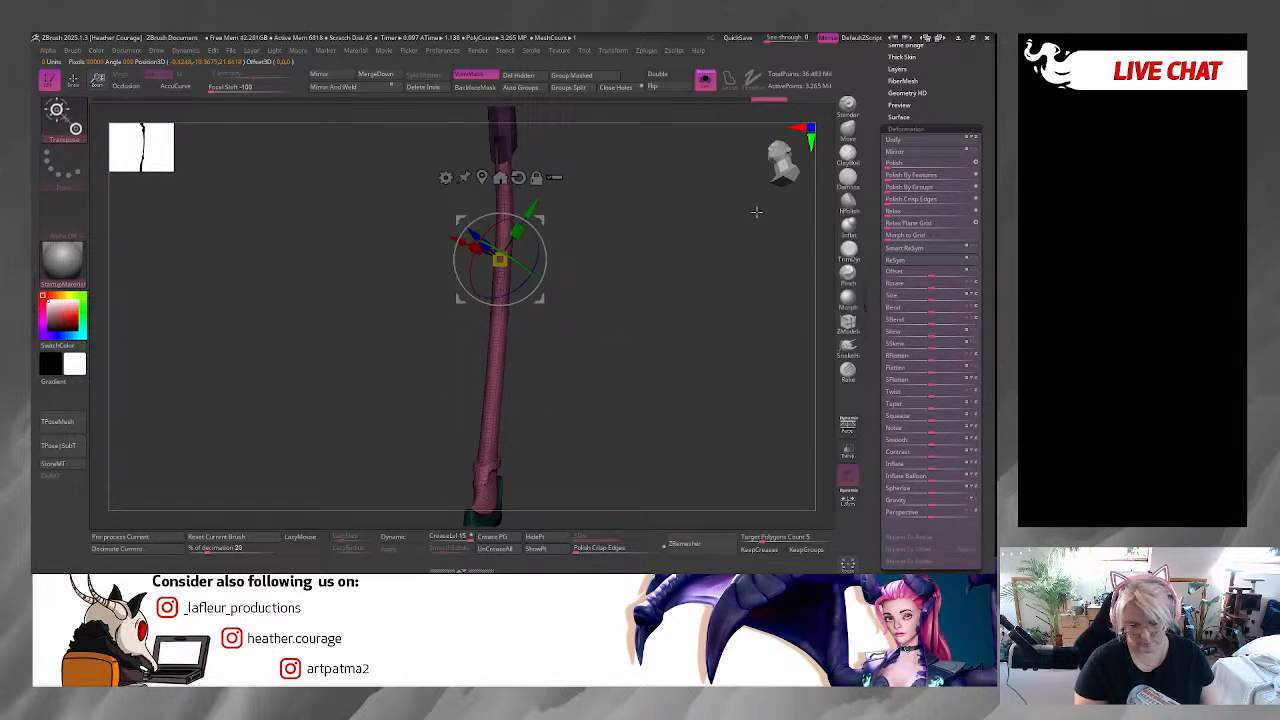
Isolate the red shaft by its polygroup and examine its curve from several angles.
{"action": "key", "text": "q"}
{"action": "left_click", "coordinate": [500, 343], "text": "ctrl+shift"}
{"action": "right_click_drag", "start_coordinate": [559, 418], "coordinate": [532, 467]}
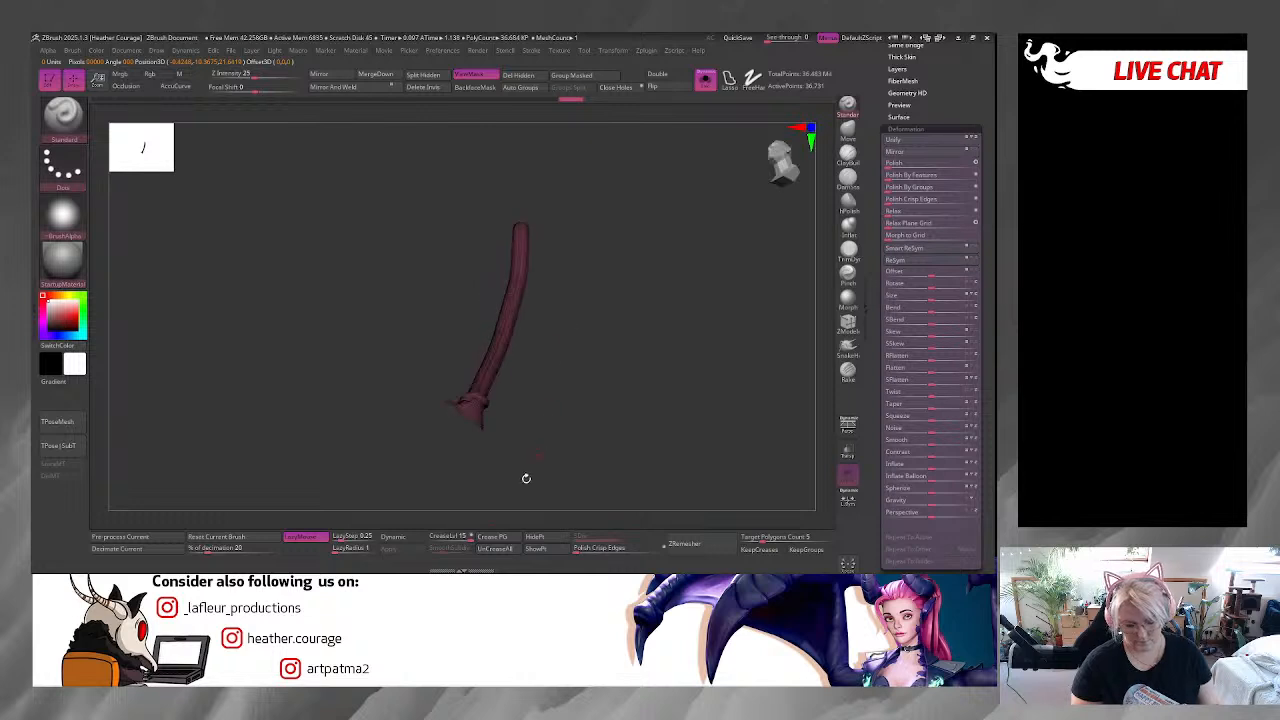
{"action": "right_click_drag", "start_coordinate": [638, 210], "coordinate": [605, 350]}
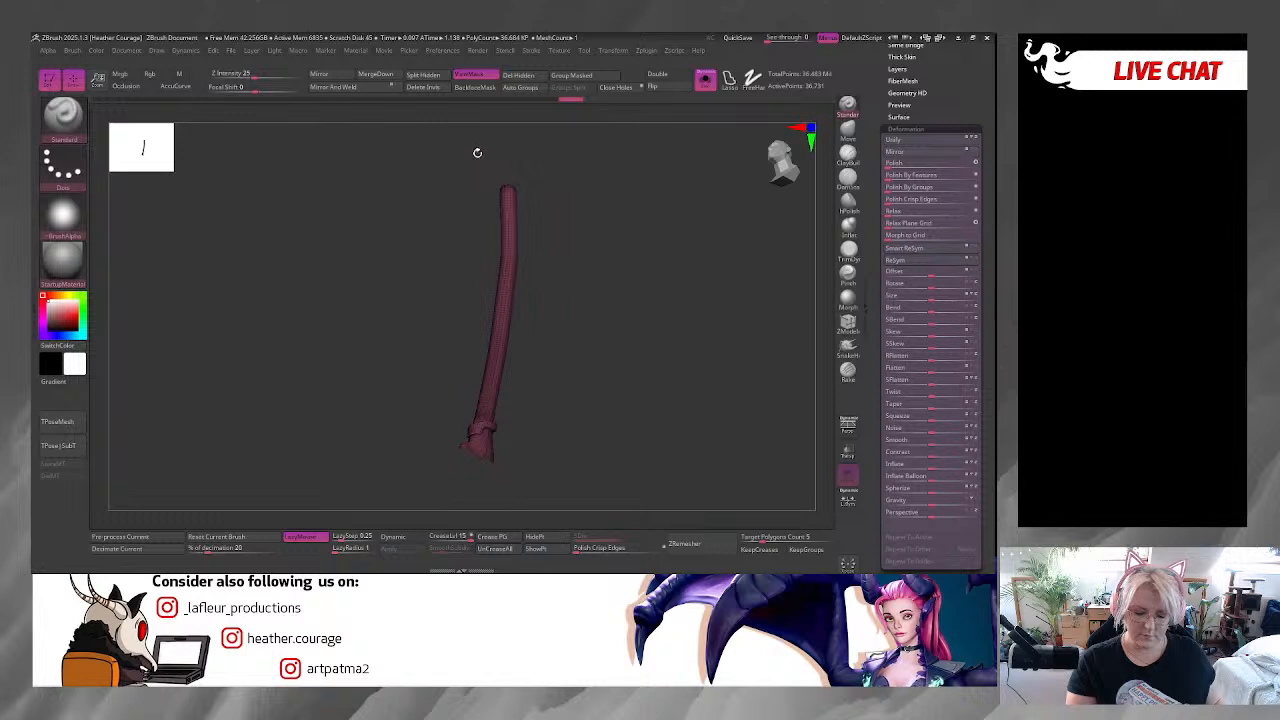
{"action": "mouse_move", "coordinate": [611, 352]}
{"action": "right_mouse_down"}
{"action": "mouse_move", "coordinate": [651, 423]}
{"action": "mouse_move", "coordinate": [637, 391]}
{"action": "mouse_move", "coordinate": [694, 276]}
{"action": "mouse_move", "coordinate": [617, 374]}
{"action": "mouse_move", "coordinate": [634, 380]}
{"action": "mouse_move", "coordinate": [623, 365]}
{"action": "right_mouse_up"}
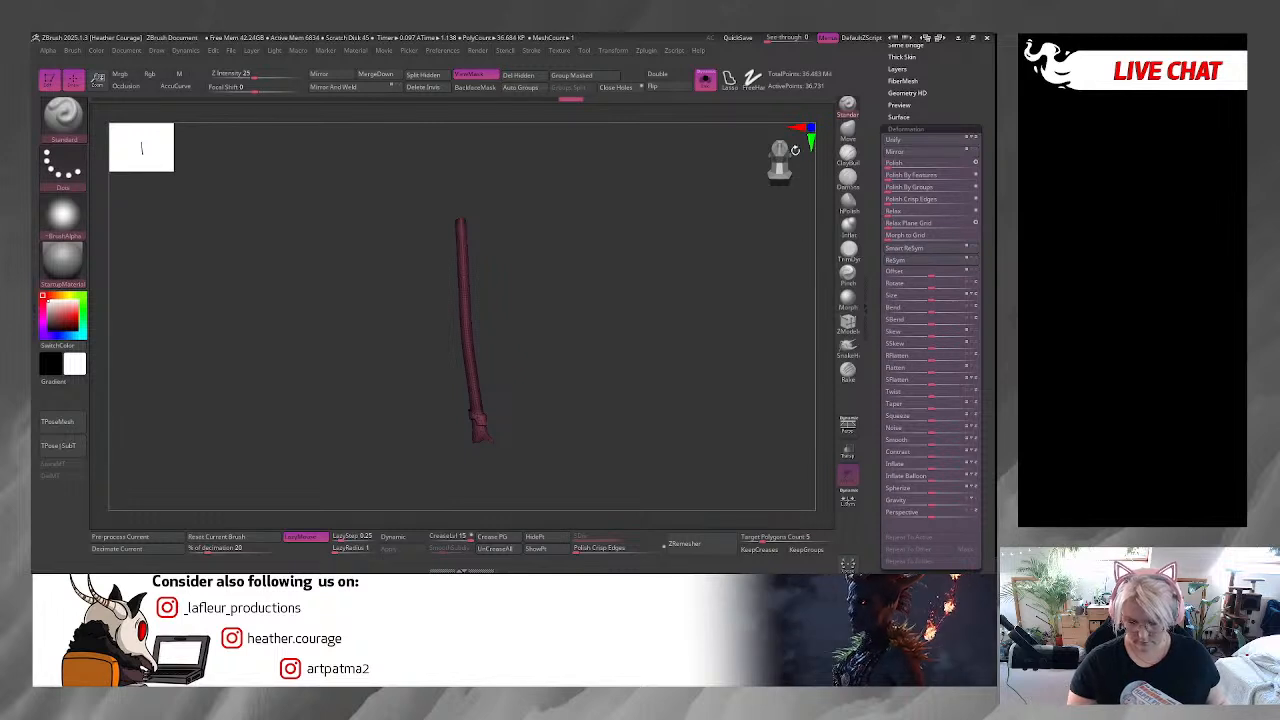
Show all parts, isolate the red shaft once more and split it from the rest of the staff.
{"action": "left_click", "coordinate": [593, 361], "text": "ctrl+shift"}
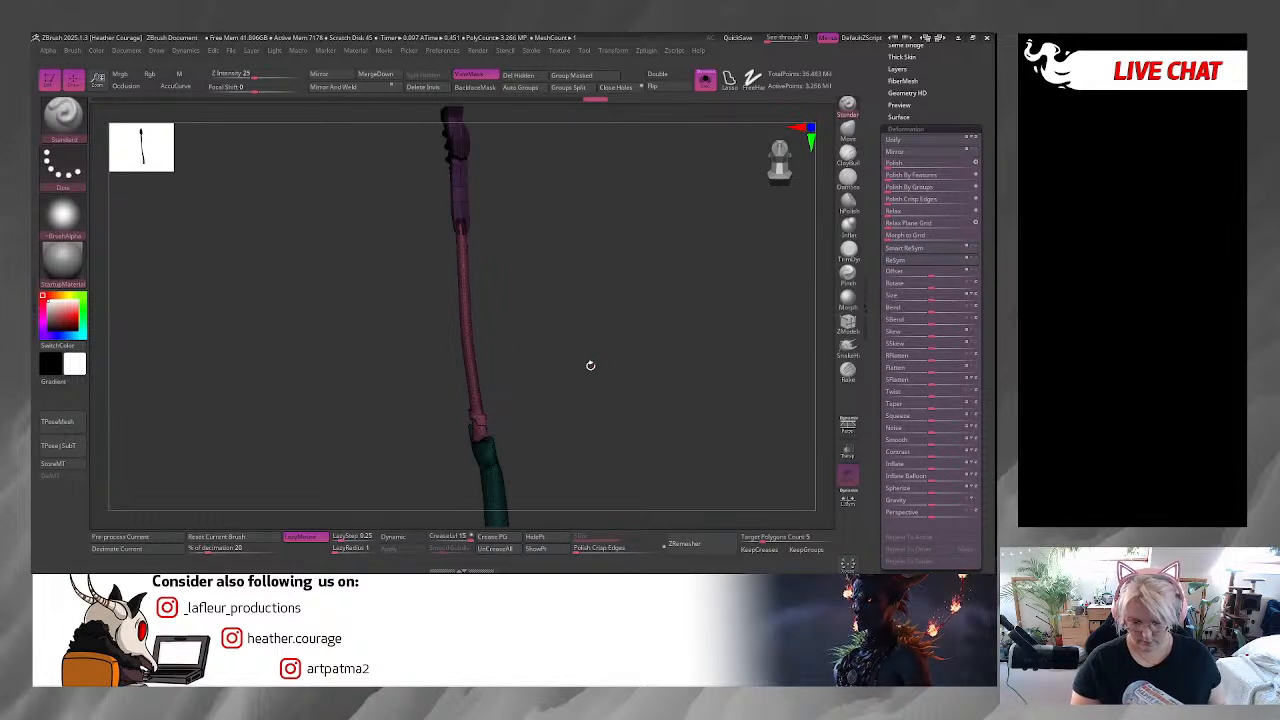
{"action": "mouse_move", "coordinate": [588, 370]}
{"action": "left_mouse_down"}
{"action": "mouse_move", "coordinate": [571, 371]}
{"action": "mouse_move", "coordinate": [577, 382]}
{"action": "left_mouse_up"}
{"action": "left_click", "coordinate": [470, 384], "text": "ctrl+shift"}
{"action": "left_click_drag", "start_coordinate": [520, 434], "coordinate": [541, 325]}
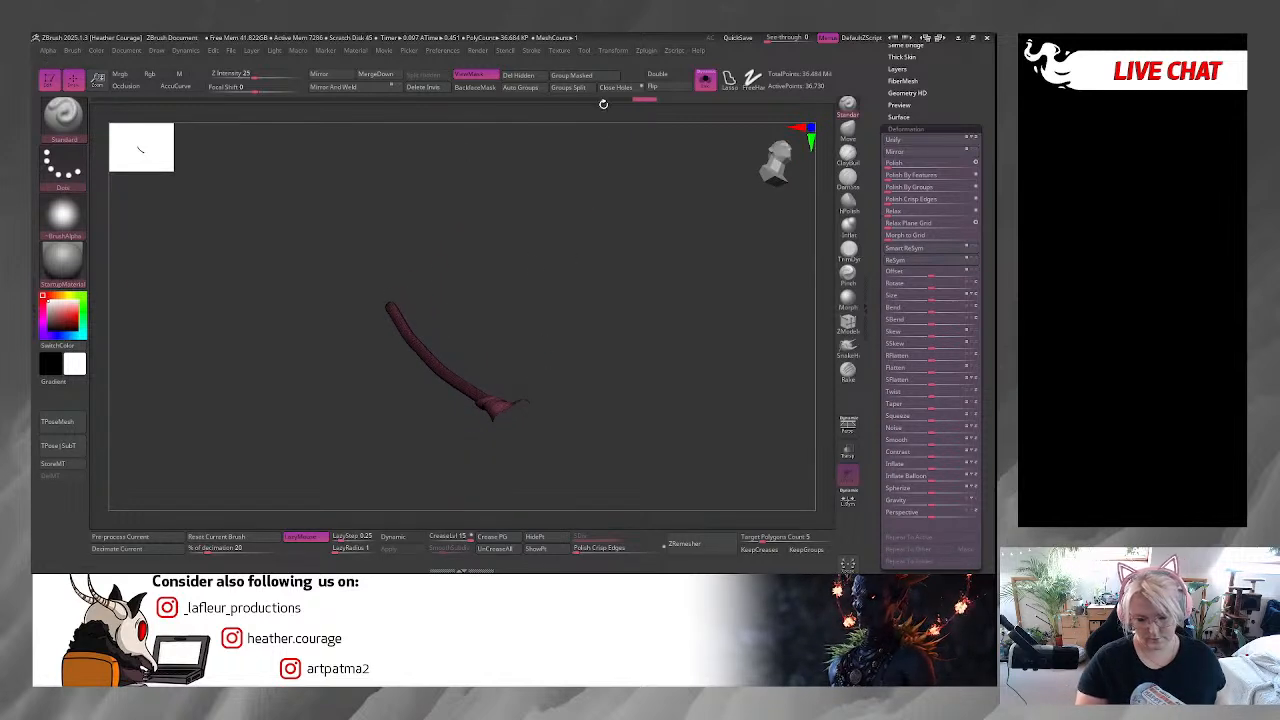
Close the holes in the separated shaft and assign the whole shaft one new polygroup.
{"action": "left_click", "coordinate": [616, 90]}
{"action": "left_click_drag", "start_coordinate": [604, 247], "coordinate": [586, 320]}
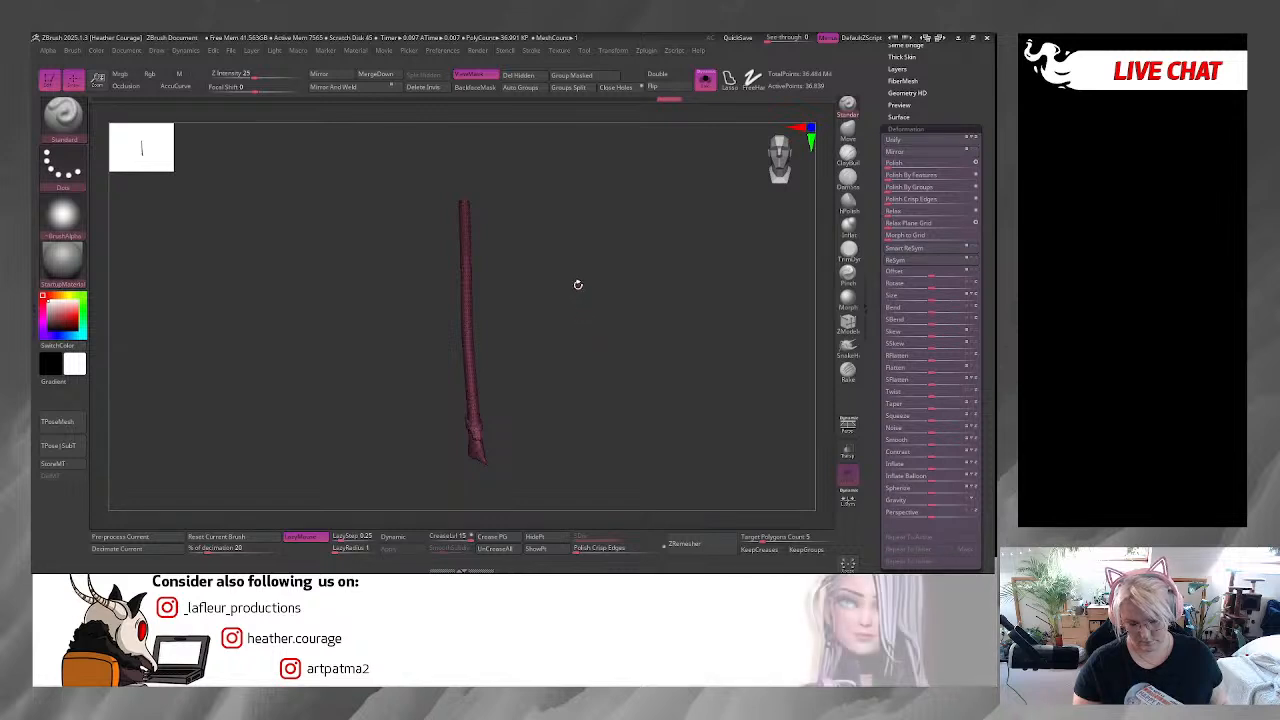
{"action": "left_click", "coordinate": [572, 76]}
{"action": "left_click_drag", "start_coordinate": [551, 197], "coordinate": [728, 405]}
{"action": "left_click_drag", "start_coordinate": [691, 308], "coordinate": [670, 341]}
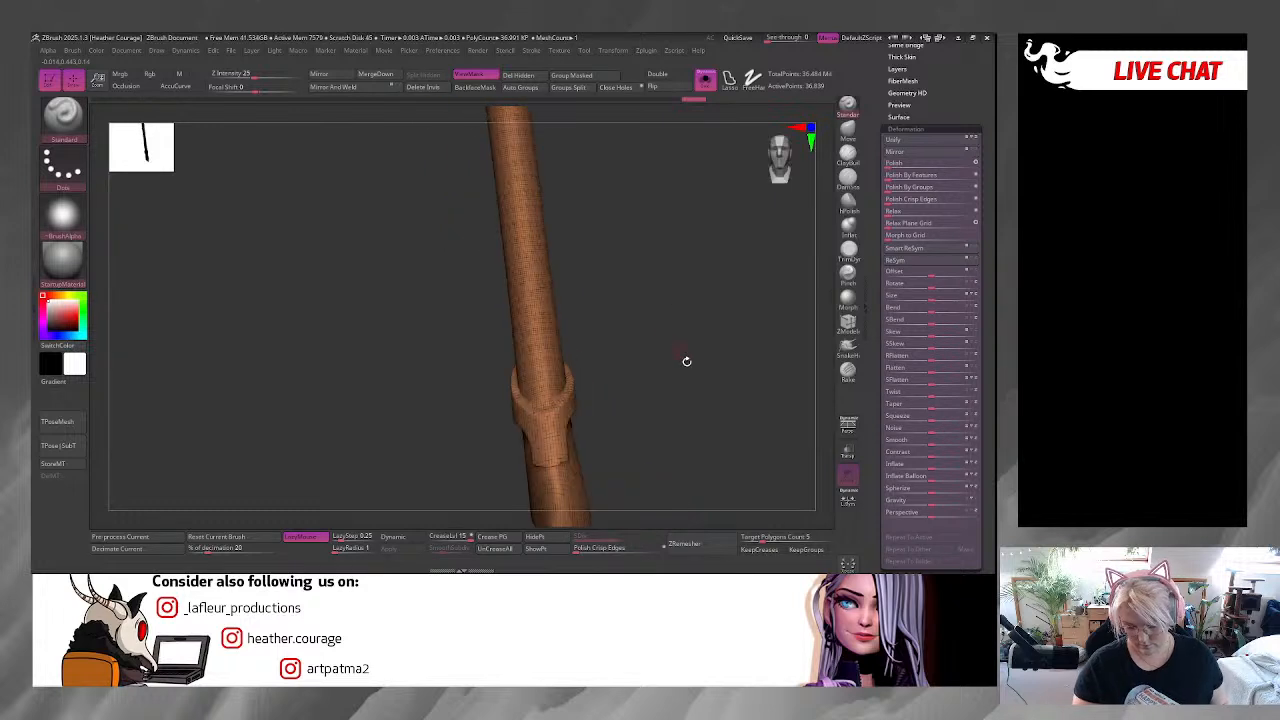
ZRemesh the shaft with a target polygon count of about 1.05 and remesh it again at 0.1.
{"action": "left_click_drag", "start_coordinate": [752, 538], "coordinate": [743, 538]}
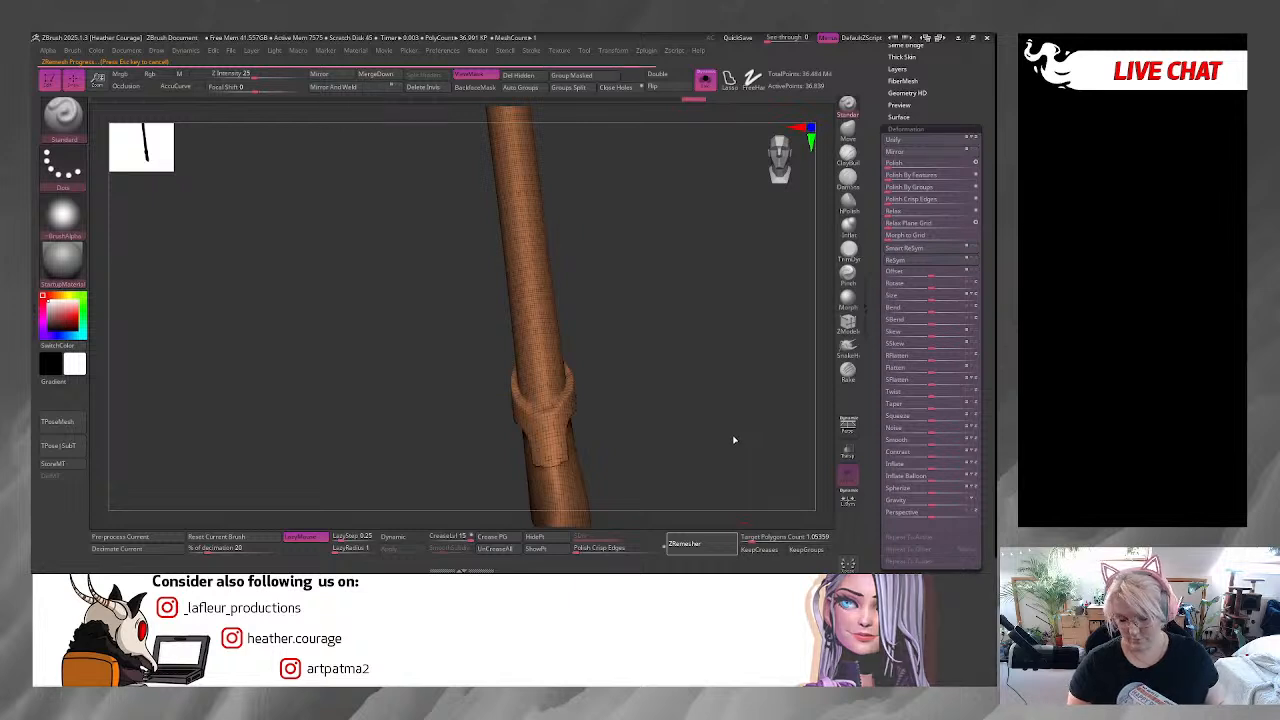
{"action": "left_click_drag", "start_coordinate": [738, 442], "coordinate": [781, 154]}
{"action": "left_click_drag", "start_coordinate": [693, 280], "coordinate": [573, 352]}
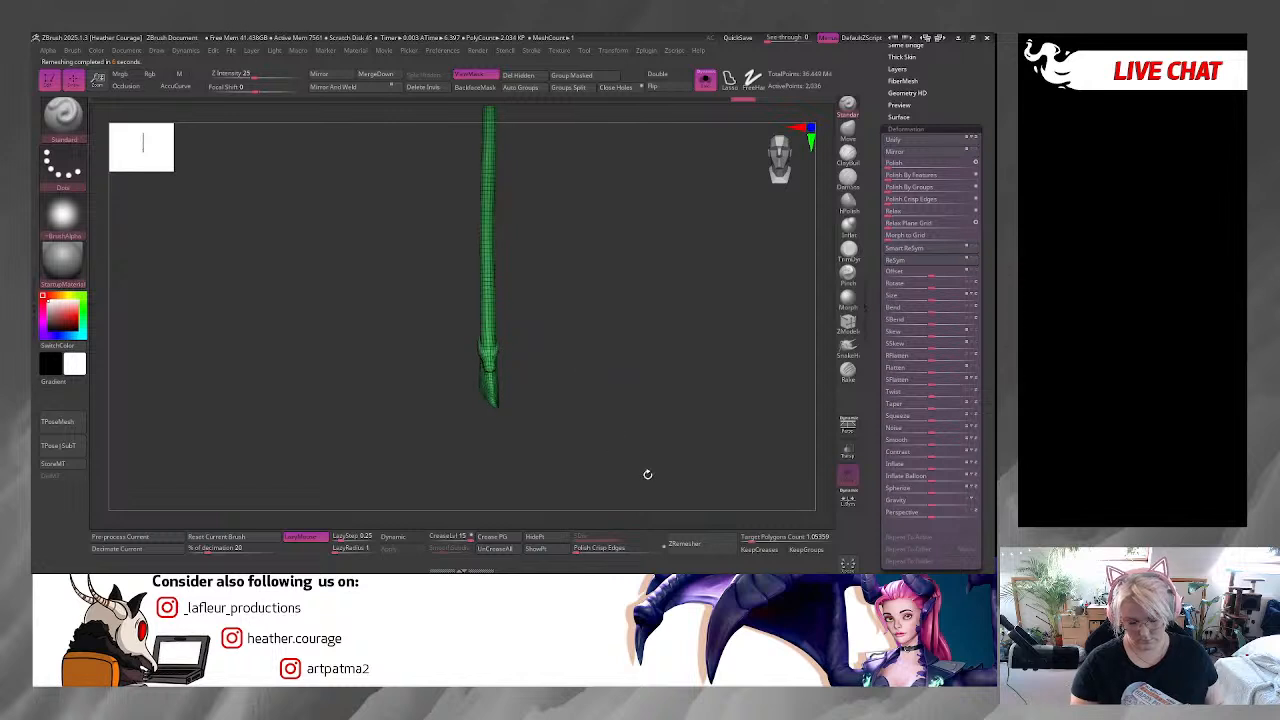
{"action": "left_click", "coordinate": [690, 544]}
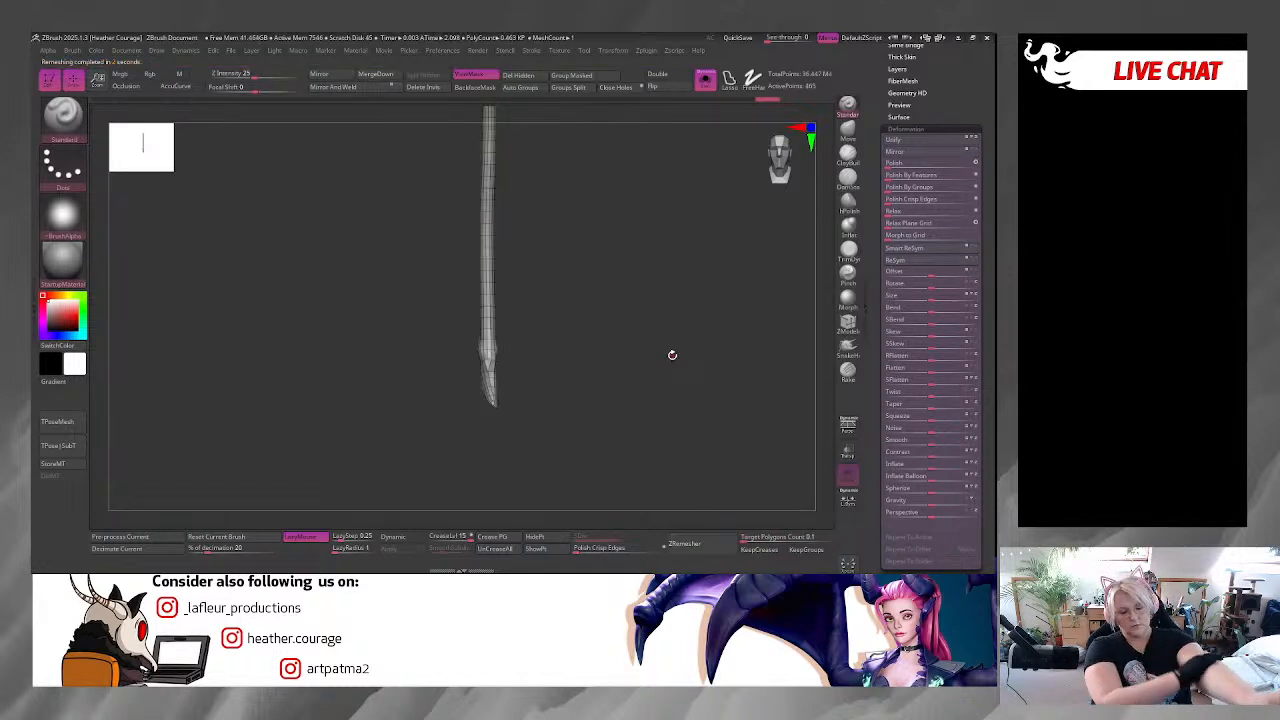
Try to unify the low-poly shaft and mirror and weld it, and undo the mirrored result.
{"action": "left_click_drag", "start_coordinate": [671, 354], "coordinate": [582, 331]}
{"action": "left_click_drag", "start_coordinate": [509, 296], "coordinate": [780, 152]}
{"action": "left_click_drag", "start_coordinate": [677, 252], "coordinate": [519, 176]}
{"action": "left_click", "coordinate": [920, 142]}
{"action": "left_click", "coordinate": [375, 73]}
{"action": "mouse_move", "coordinate": [590, 326]}
{"action": "left_mouse_down"}
{"action": "mouse_move", "coordinate": [577, 337]}
{"action": "mouse_move", "coordinate": [588, 326]}
{"action": "left_mouse_up"}
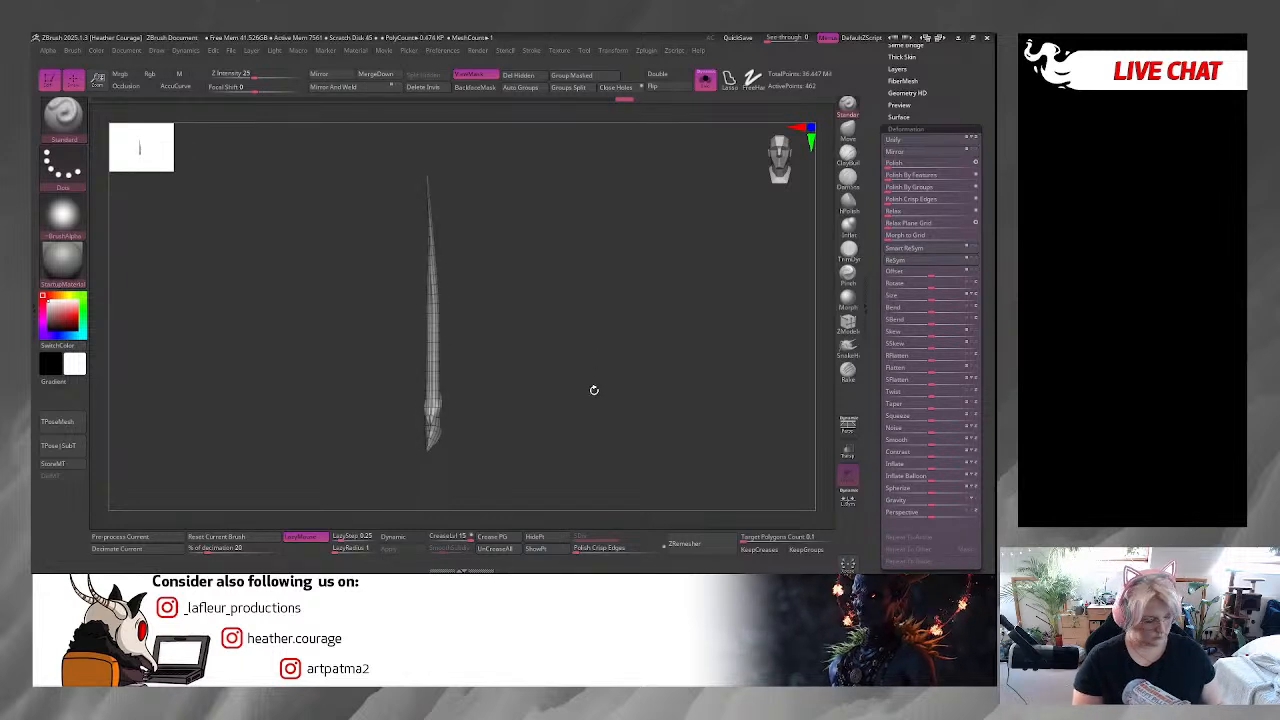
{"action": "key", "text": "ctrl+z"}
Reset the transform gizmo's orientation on the low-poly shaft and nudge its pivot toward the shaft's centreline.
{"action": "key", "text": "w"}
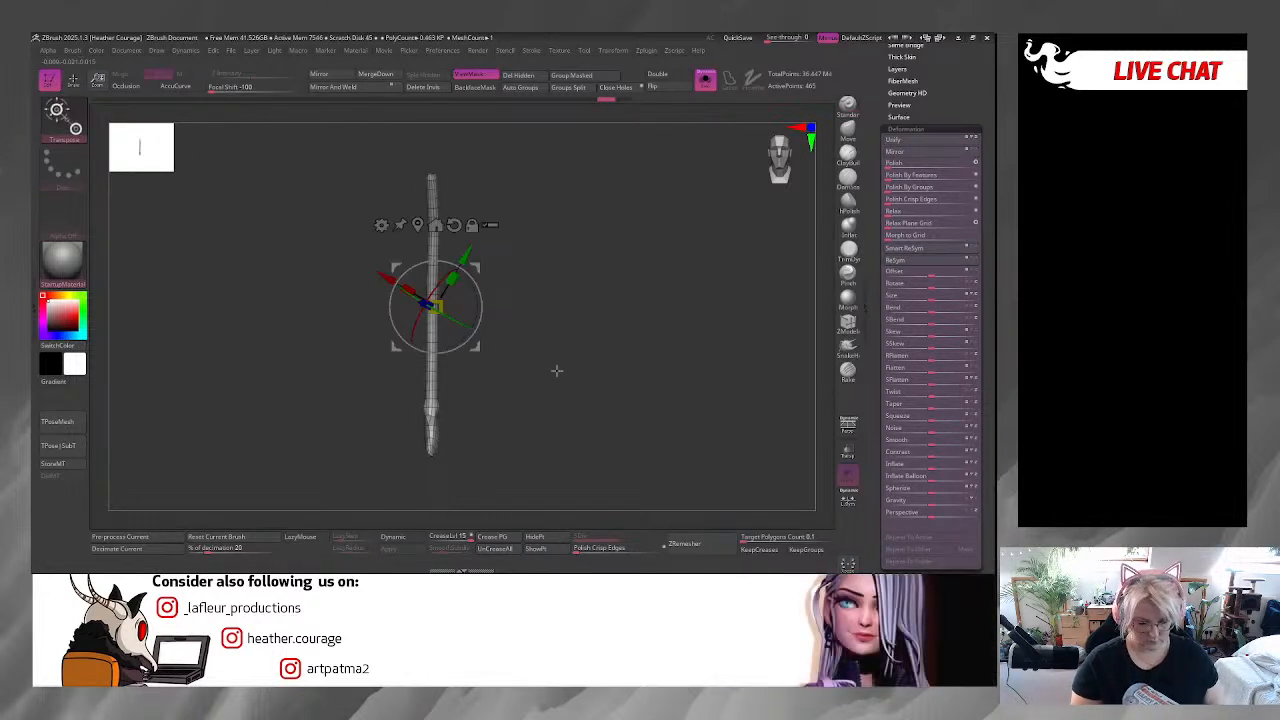
{"action": "left_click", "coordinate": [455, 226]}
{"action": "left_click", "coordinate": [435, 226]}
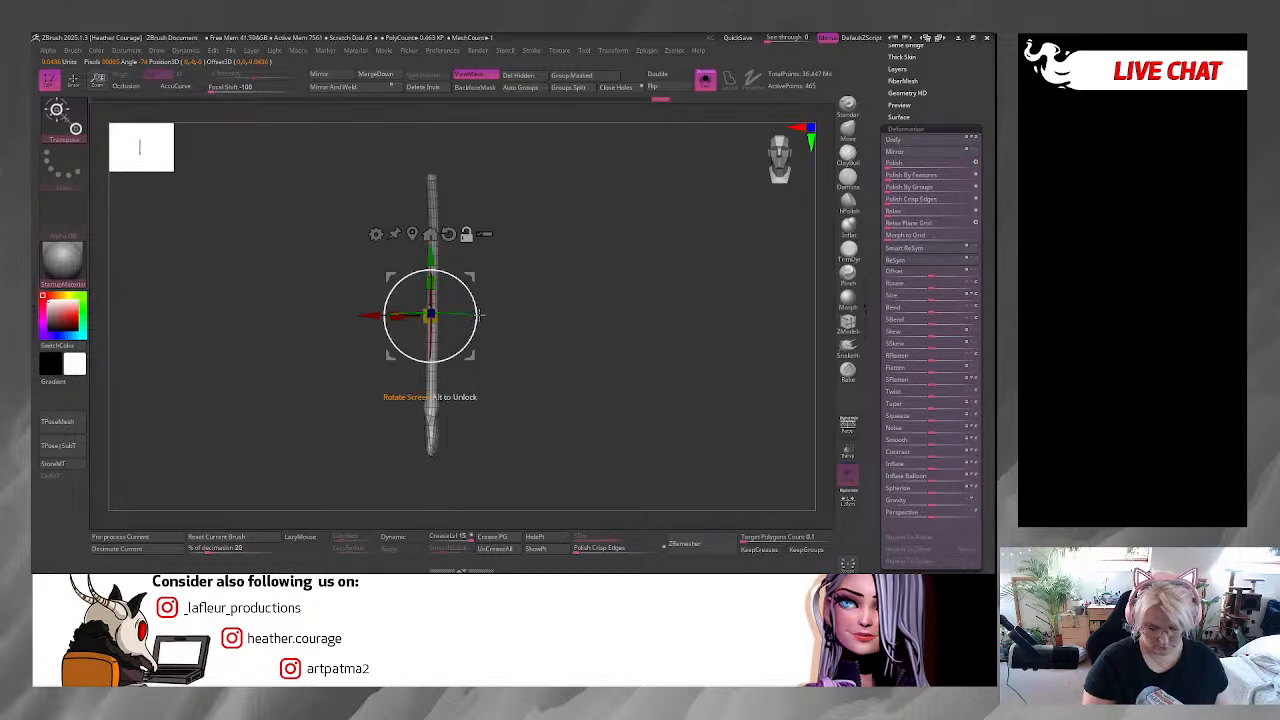
{"action": "left_click_drag", "start_coordinate": [482, 364], "coordinate": [505, 479], "text": "alt"}
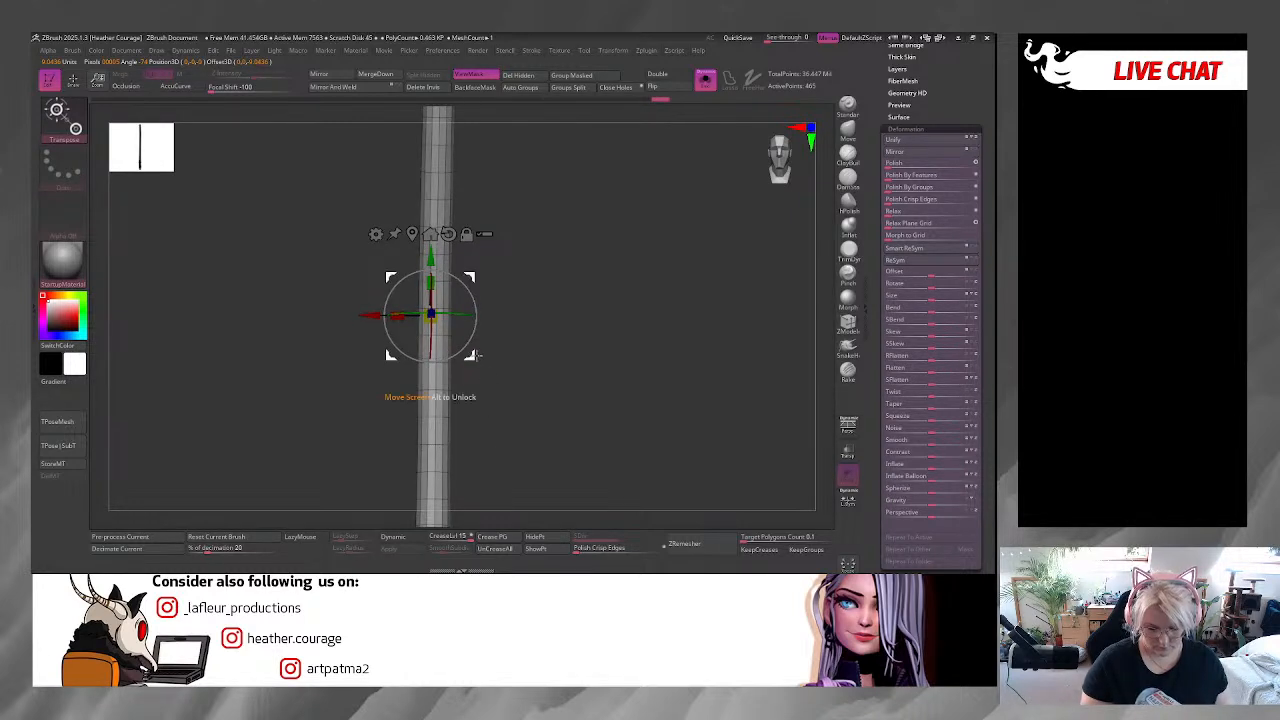
{"action": "left_click_drag", "start_coordinate": [473, 356], "coordinate": [478, 360], "text": "alt"}
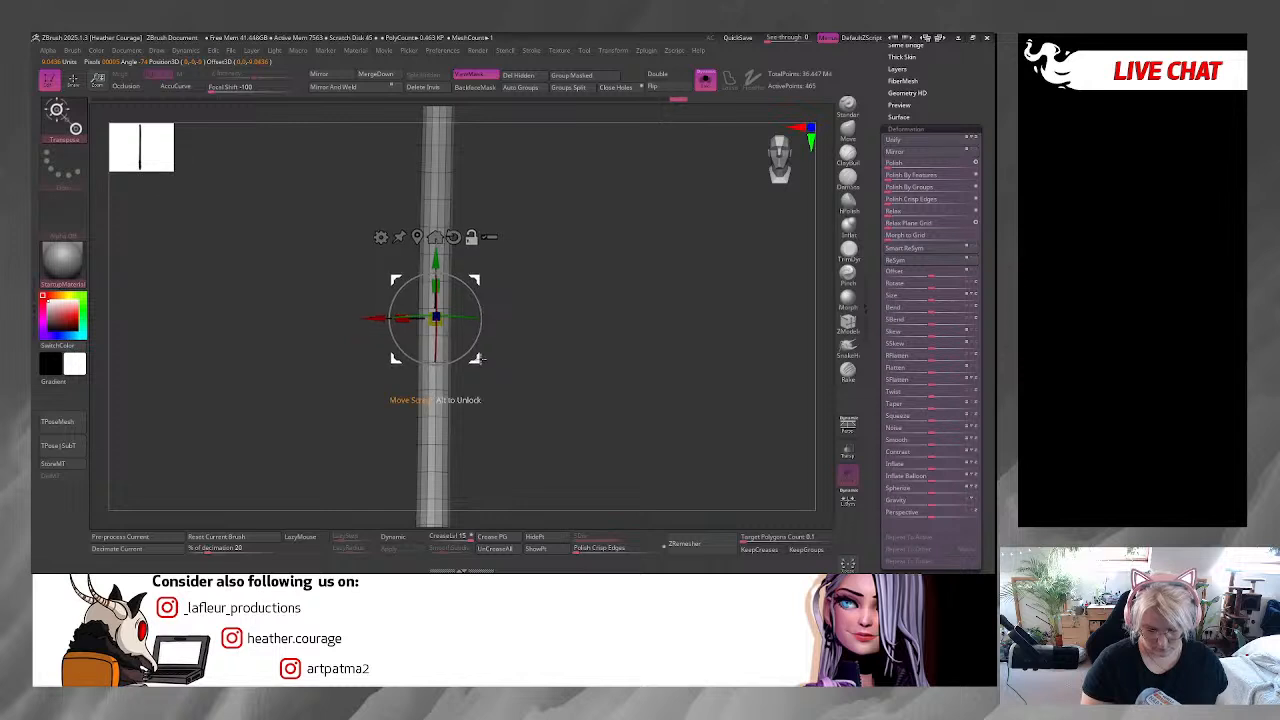
{"action": "left_click_drag", "start_coordinate": [523, 409], "coordinate": [475, 244], "text": "alt"}
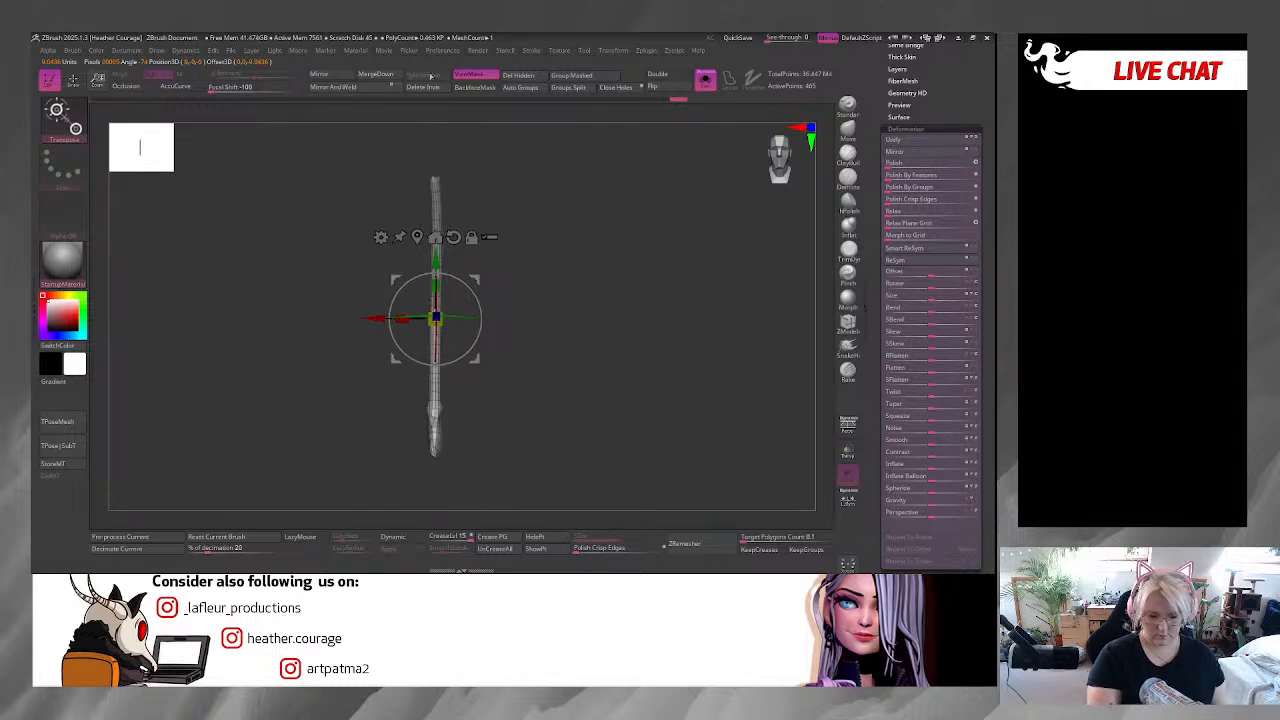
Try again to mirror and weld the low-poly shaft with the gizmo aligned, and undo it.
{"action": "left_click", "coordinate": [388, 87]}
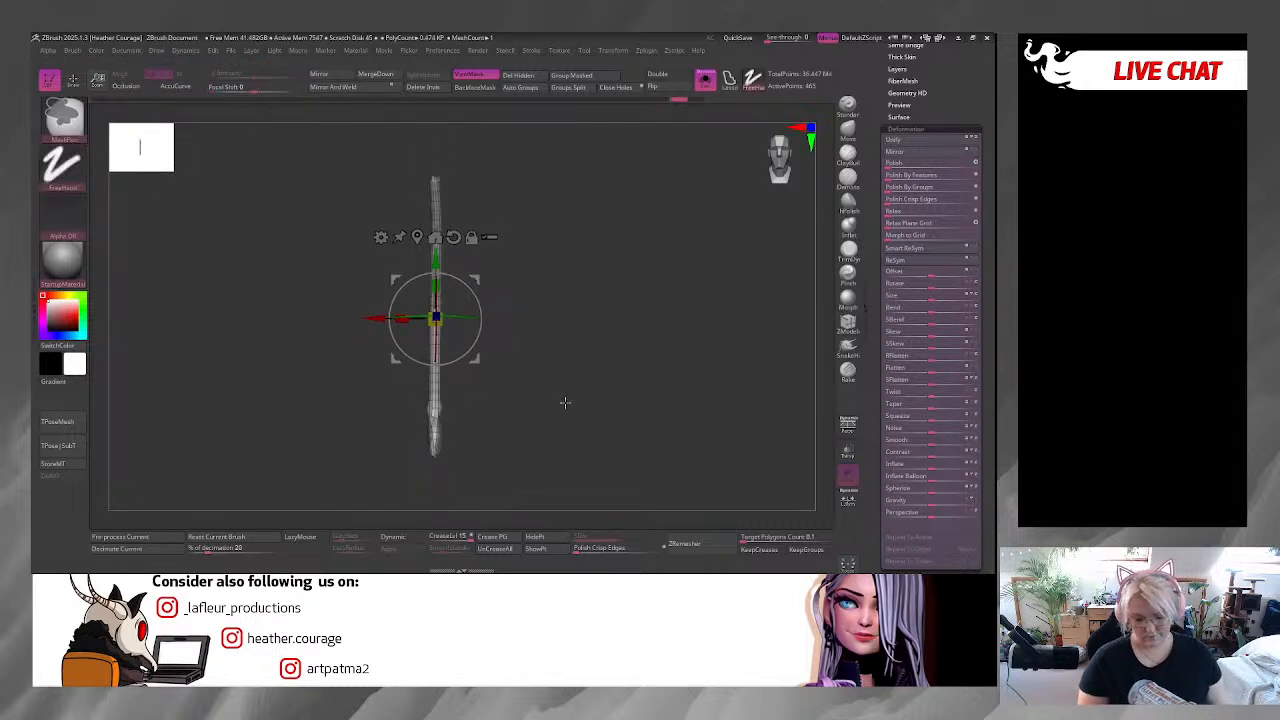
{"action": "mouse_move", "coordinate": [571, 423]}
{"action": "left_mouse_down"}
{"action": "mouse_move", "coordinate": [694, 410]}
{"action": "mouse_move", "coordinate": [562, 419]}
{"action": "left_mouse_up"}
{"action": "scroll", "coordinate": [566, 414], "scroll_direction": "up", "scroll_amount": 5}
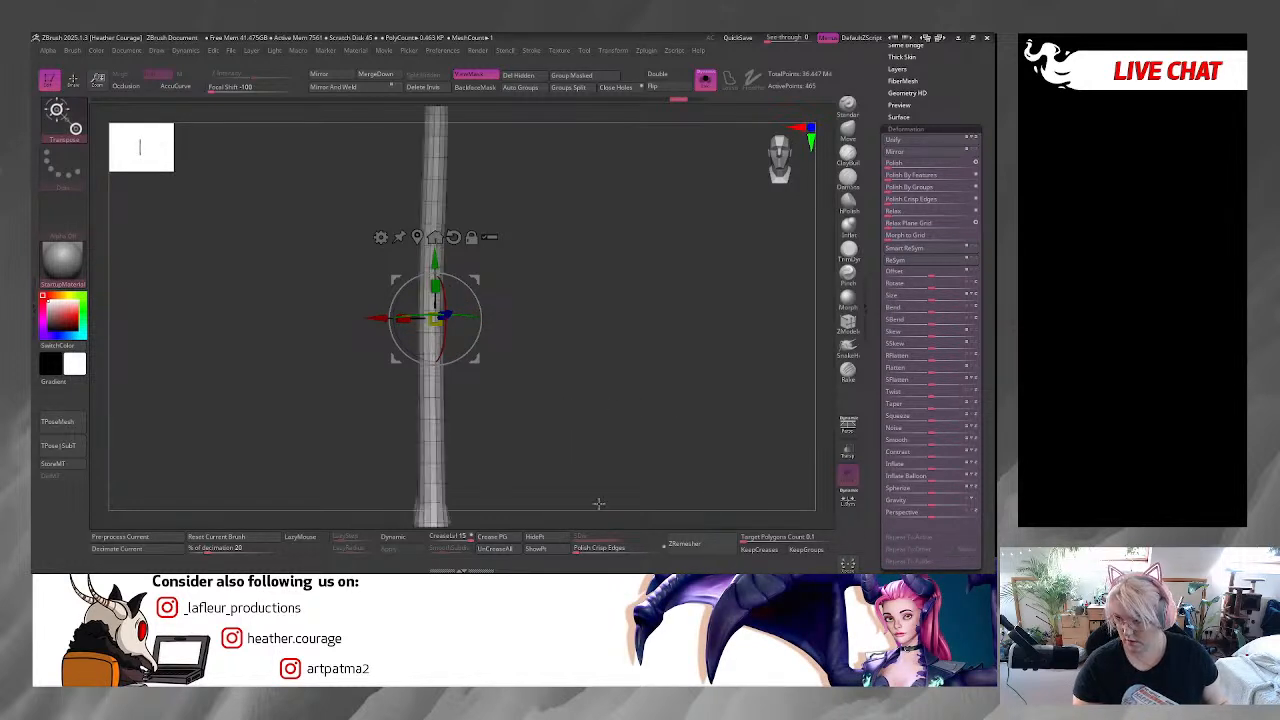
Examine the edge flow around the shaft's collar and lower end from the front.
{"action": "left_click_drag", "start_coordinate": [617, 453], "coordinate": [783, 168]}
{"action": "left_click", "coordinate": [787, 170]}
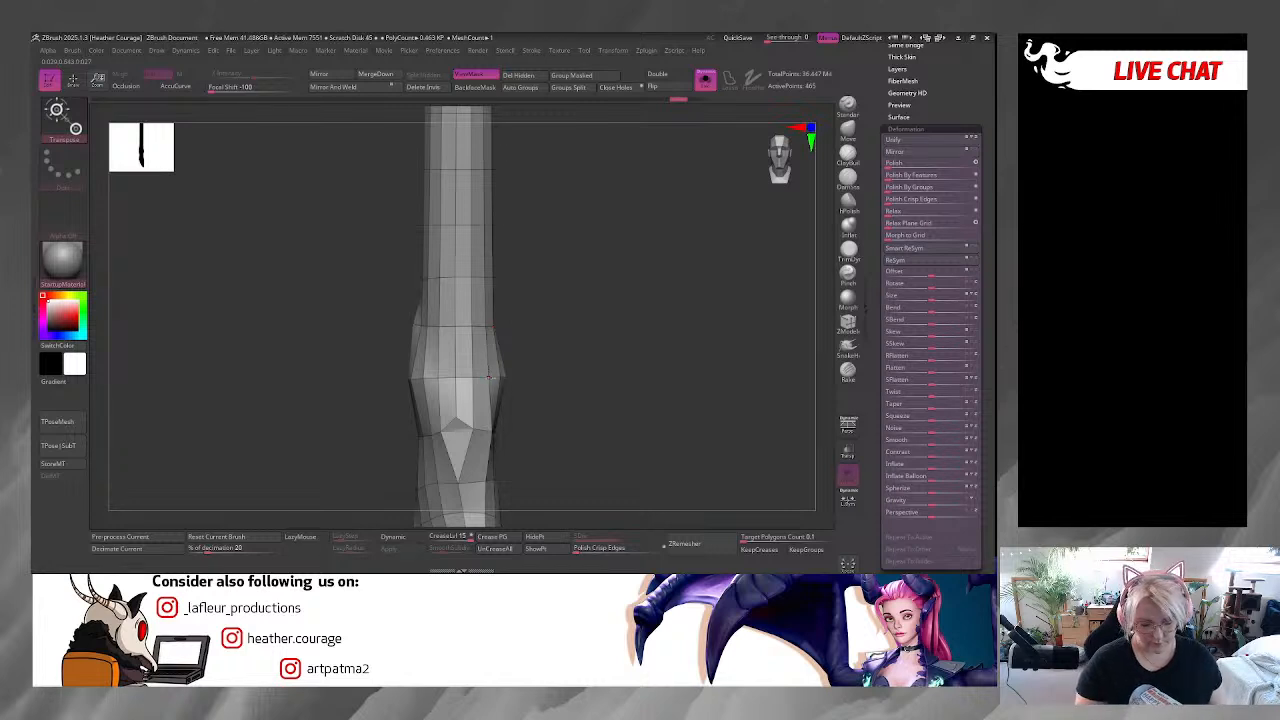
{"action": "key", "text": "space"}
{"action": "left_click_drag", "start_coordinate": [627, 306], "coordinate": [637, 312]}
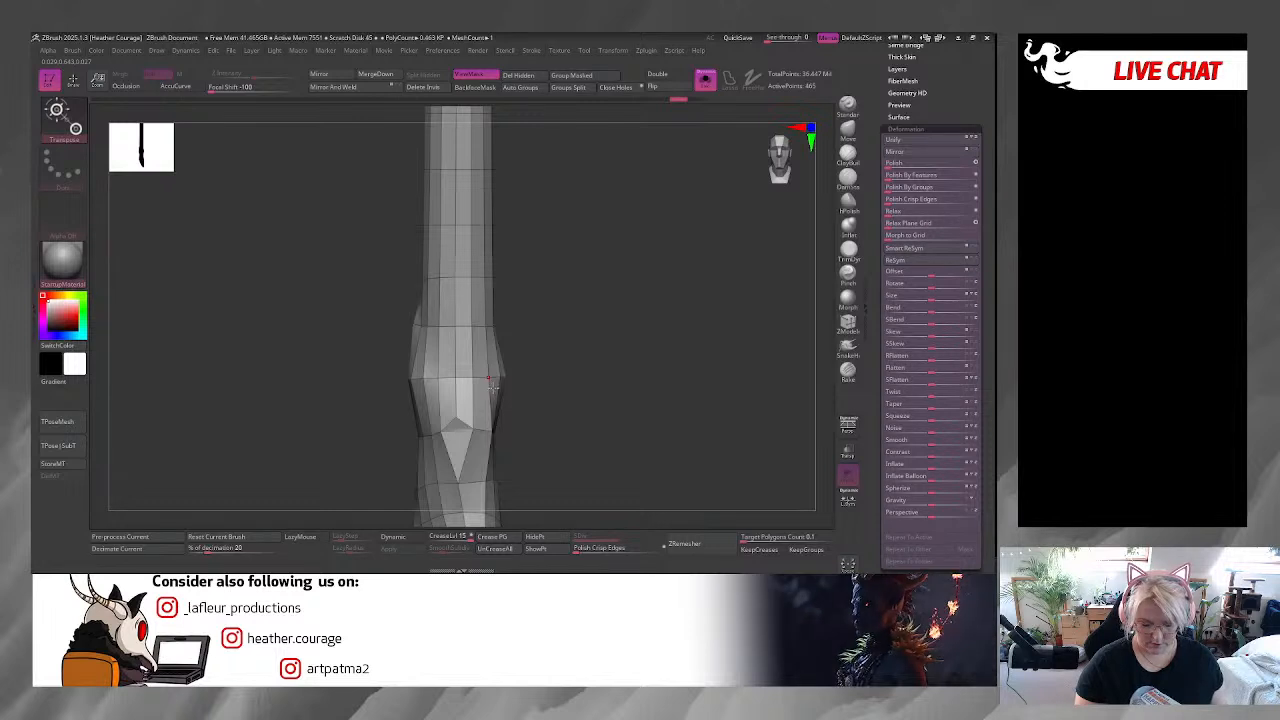
{"action": "left_click_drag", "start_coordinate": [615, 381], "coordinate": [475, 377]}
{"action": "left_click_drag", "start_coordinate": [512, 292], "coordinate": [483, 310]}
{"action": "key", "text": "w"}
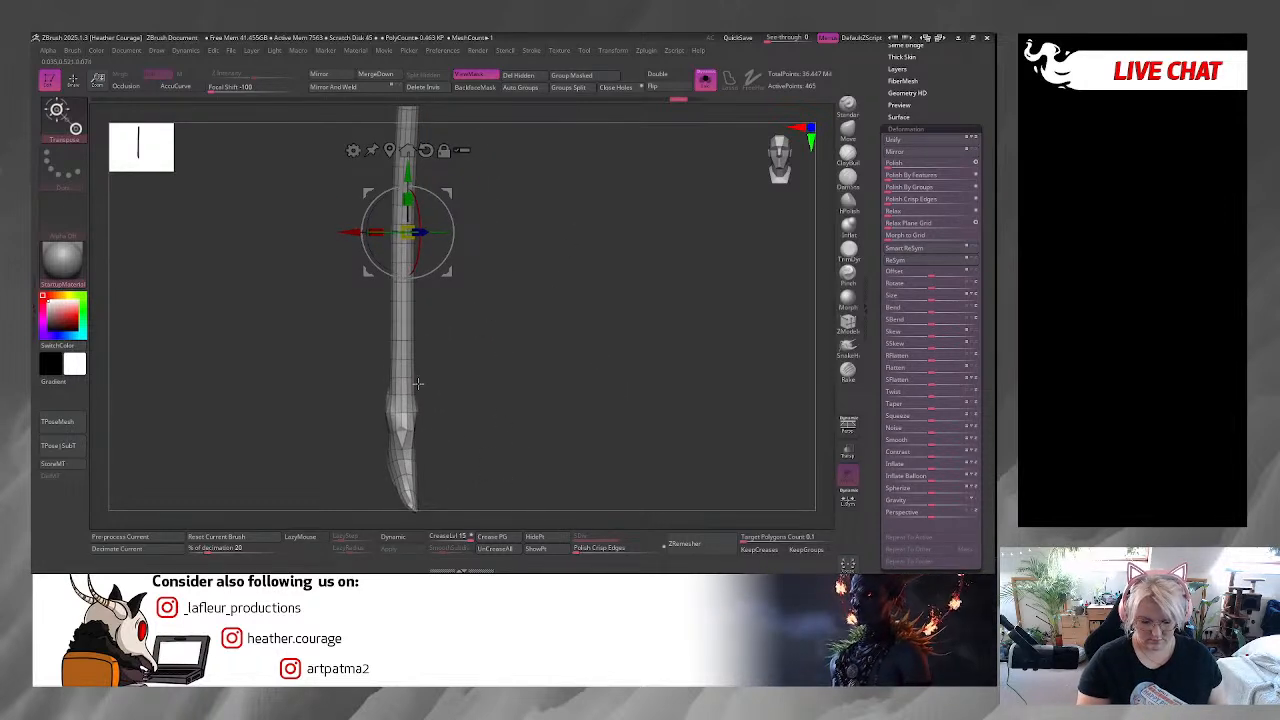
Return to draw mode, adjust the brush size and smooth the collar area and lower end of the low-poly shaft.
{"action": "key", "text": "space"}
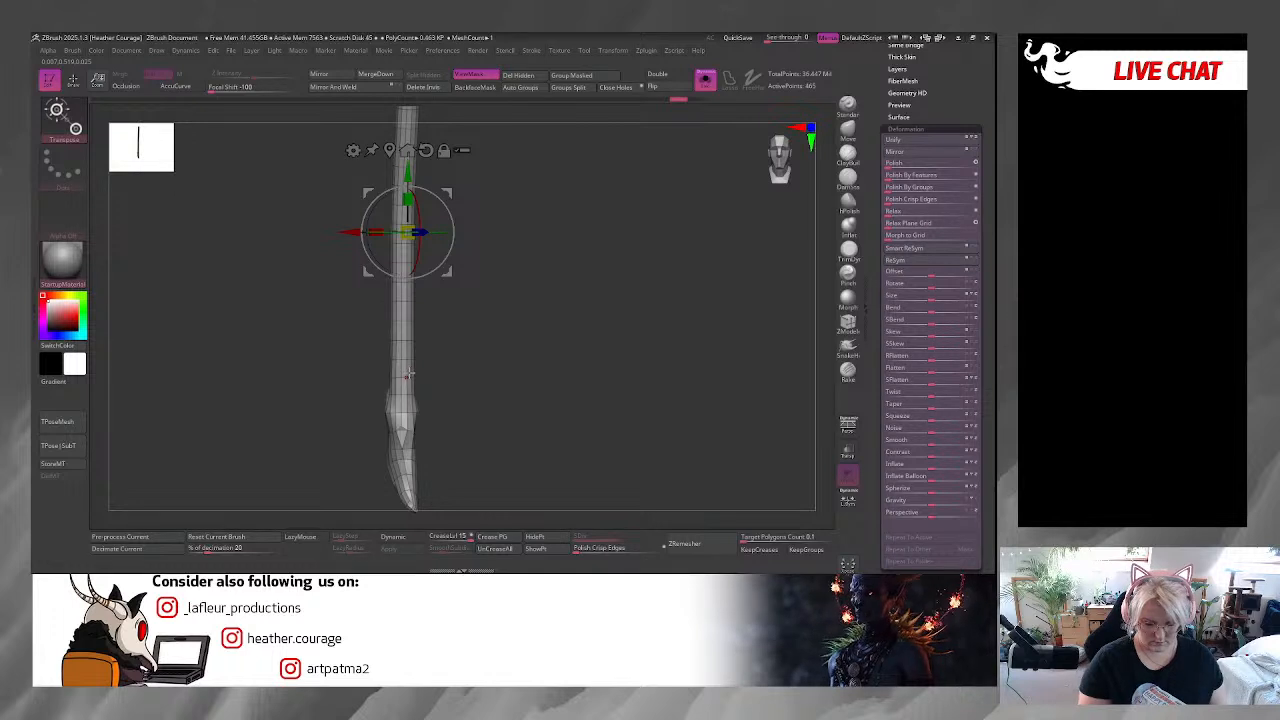
{"action": "key", "text": "q"}
{"action": "key", "text": "space"}
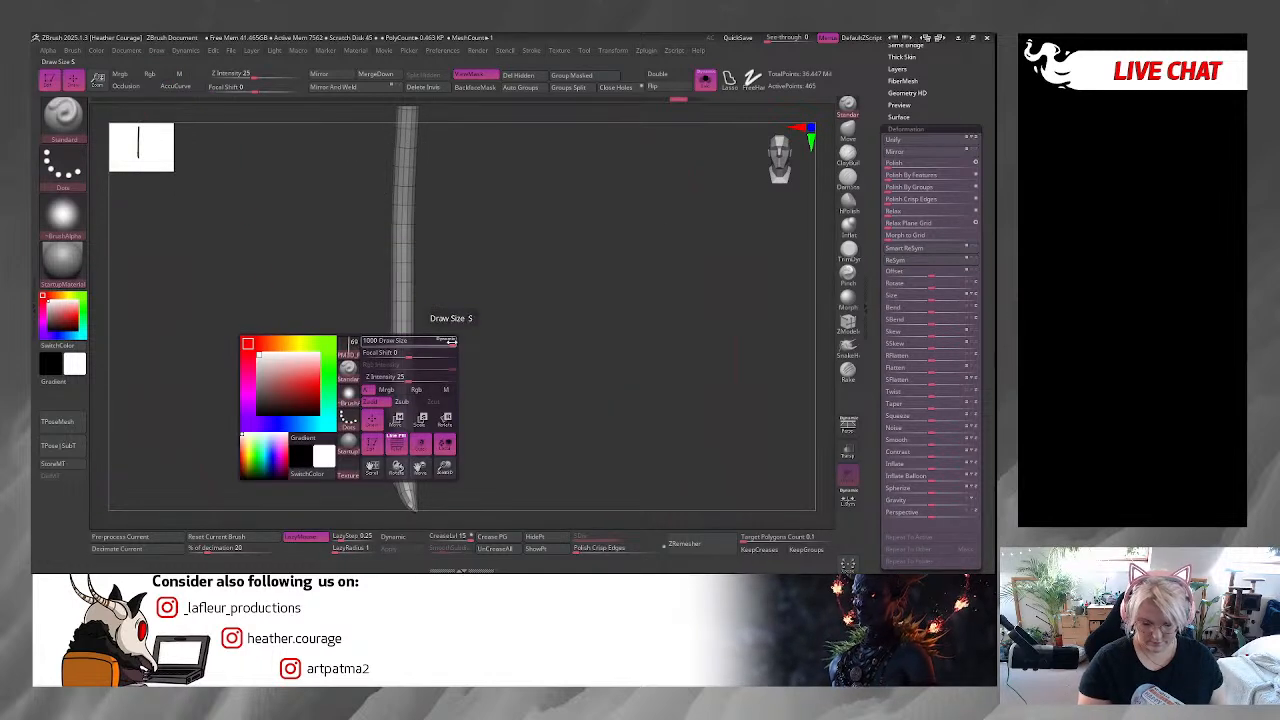
{"action": "mouse_move", "coordinate": [390, 342]}
{"action": "left_mouse_down"}
{"action": "mouse_move", "coordinate": [466, 363]}
{"action": "mouse_move", "coordinate": [509, 434]}
{"action": "mouse_move", "coordinate": [626, 231]}
{"action": "mouse_move", "coordinate": [609, 340]}
{"action": "mouse_move", "coordinate": [637, 416]}
{"action": "mouse_move", "coordinate": [620, 334]}
{"action": "mouse_move", "coordinate": [575, 342]}
{"action": "mouse_move", "coordinate": [632, 289]}
{"action": "mouse_move", "coordinate": [578, 273]}
{"action": "mouse_move", "coordinate": [663, 297]}
{"action": "mouse_move", "coordinate": [694, 263]}
{"action": "mouse_move", "coordinate": [680, 280]}
{"action": "left_mouse_up"}
{"action": "key", "text": "space"}
{"action": "left_click_drag", "start_coordinate": [623, 326], "coordinate": [630, 355], "text": "shift"}
{"action": "mouse_move", "coordinate": [734, 352]}
{"action": "left_mouse_down"}
{"action": "mouse_move", "coordinate": [646, 334]}
{"action": "mouse_move", "coordinate": [763, 337]}
{"action": "left_mouse_up"}
{"action": "left_click_drag", "start_coordinate": [601, 300], "coordinate": [614, 280], "text": "shift"}
{"action": "mouse_move", "coordinate": [740, 280]}
{"action": "left_mouse_down", "text": "alt"}
{"action": "mouse_move", "coordinate": [689, 311]}
{"action": "mouse_move", "coordinate": [705, 306]}
{"action": "left_mouse_up", "text": "alt"}
{"action": "left_click_drag", "start_coordinate": [608, 317], "coordinate": [612, 368], "text": "shift"}
{"action": "left_click_drag", "start_coordinate": [682, 350], "coordinate": [676, 260], "text": "alt"}
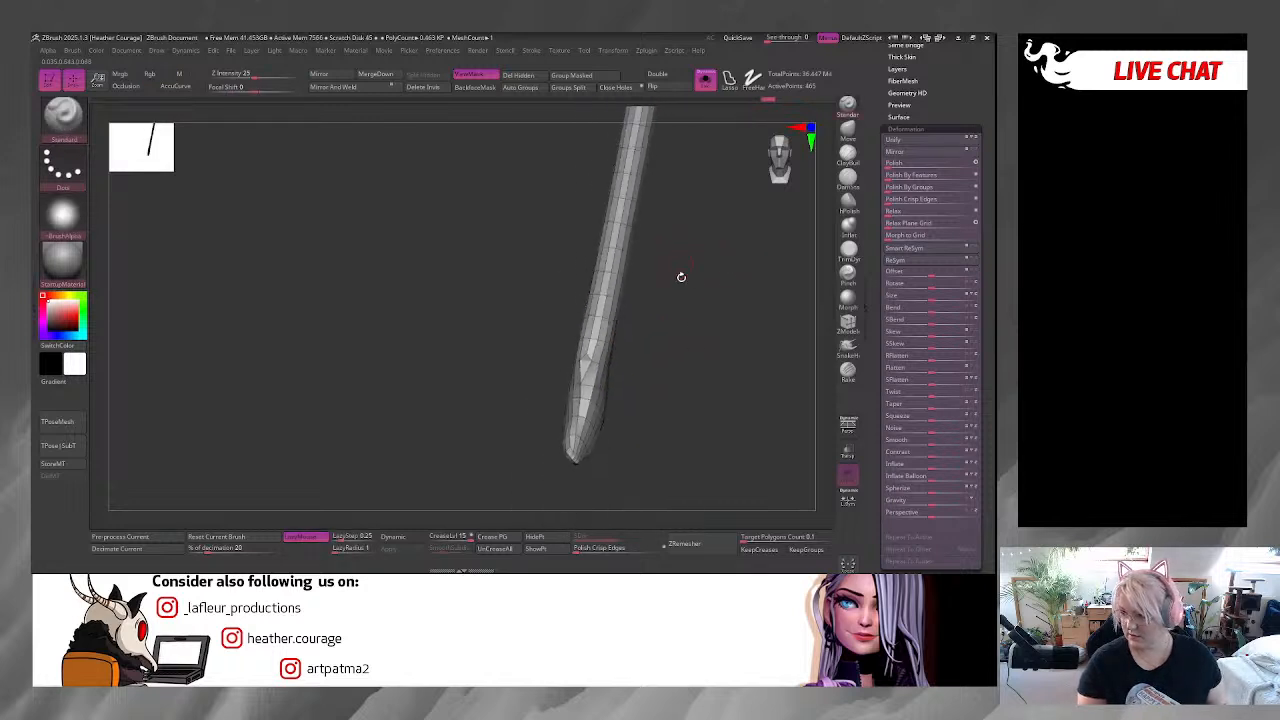
{"action": "left_click_drag", "start_coordinate": [708, 318], "coordinate": [670, 377], "text": "alt"}
Examine the smoothed shaft's straightness and curve from the front and both sides, including its pointed lower end.
{"action": "left_click_drag", "start_coordinate": [783, 195], "coordinate": [657, 275]}
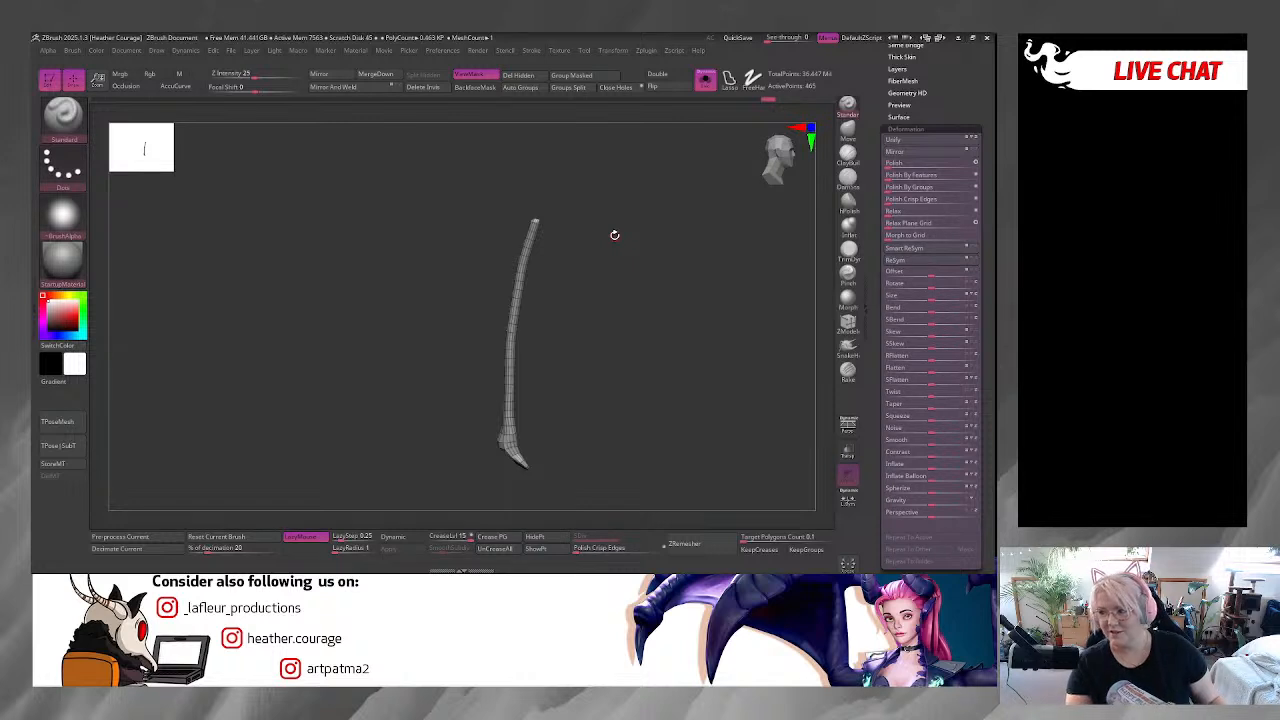
{"action": "left_click_drag", "start_coordinate": [614, 234], "coordinate": [606, 332]}
{"action": "left_click", "coordinate": [776, 159]}
{"action": "left_click_drag", "start_coordinate": [640, 263], "coordinate": [608, 151]}
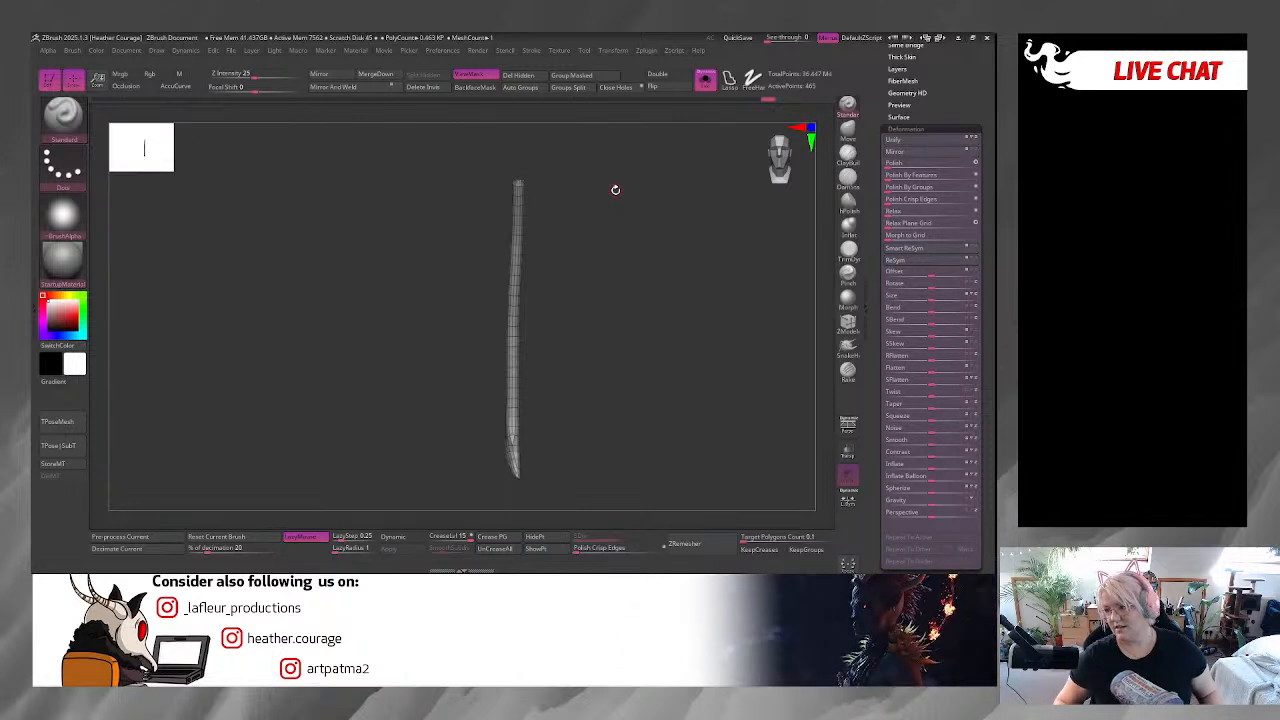
{"action": "left_click_drag", "start_coordinate": [615, 189], "coordinate": [631, 372]}
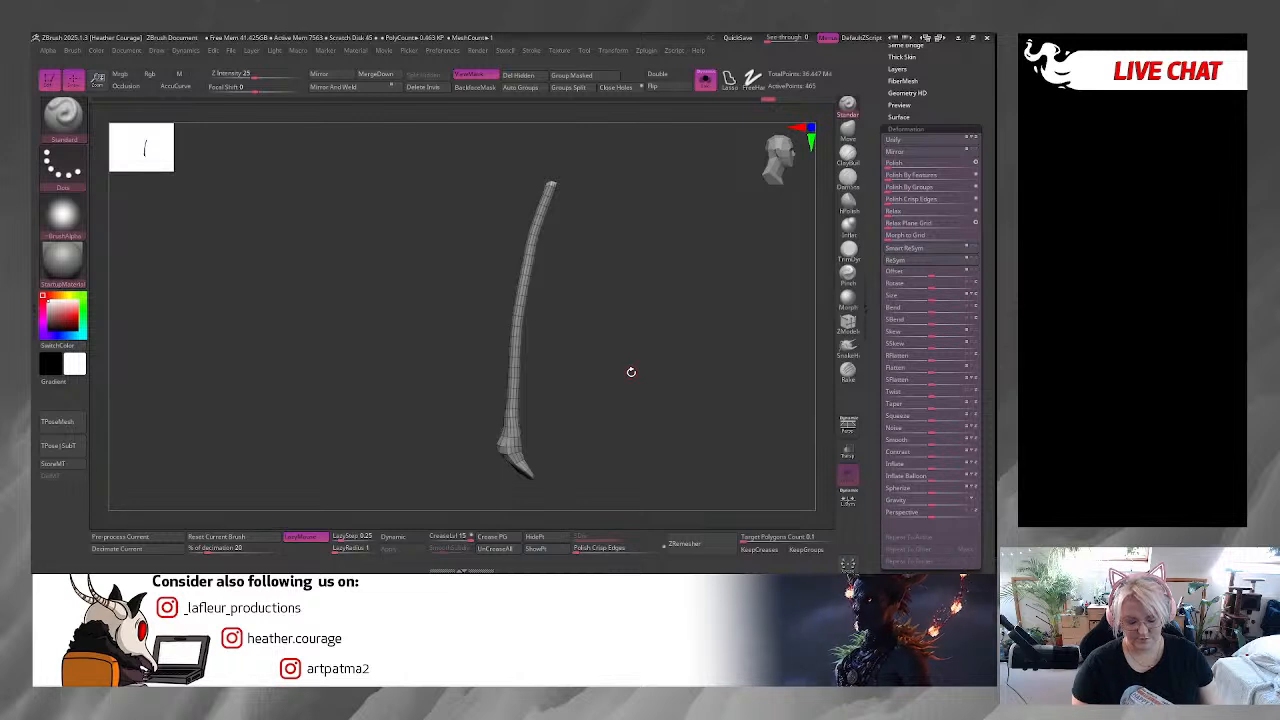
{"action": "left_click_drag", "start_coordinate": [598, 457], "coordinate": [537, 447]}
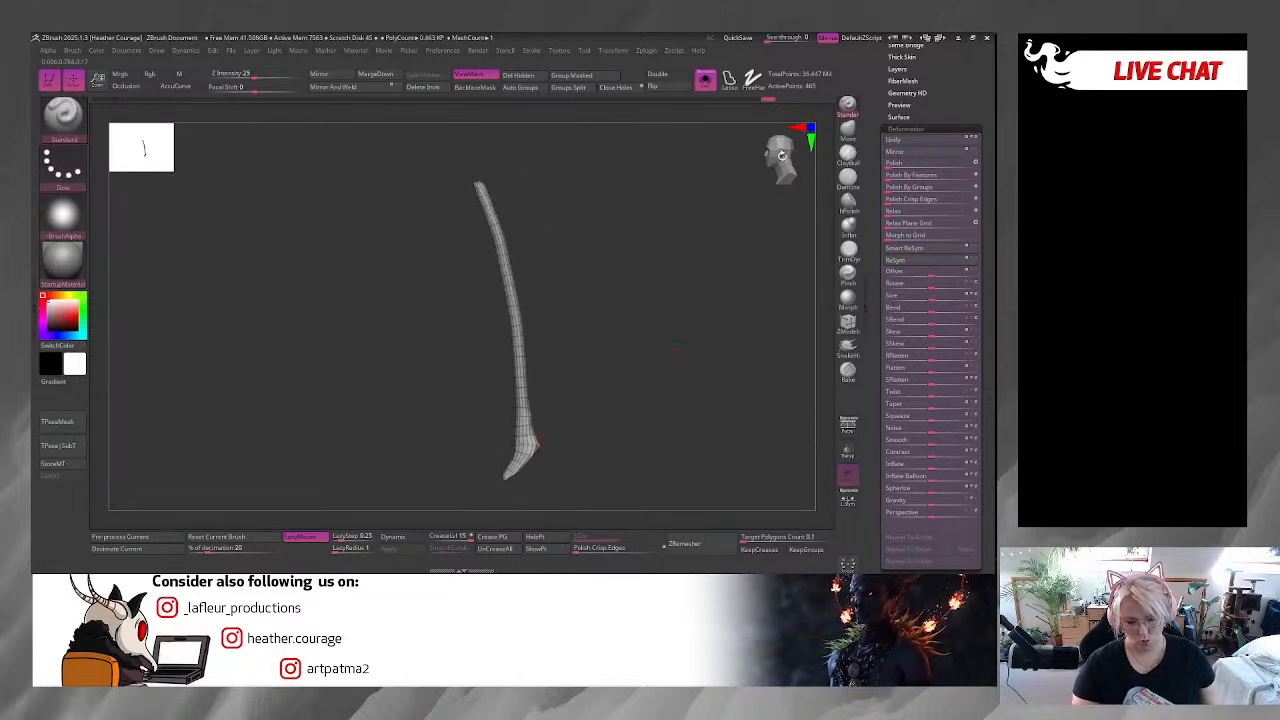
{"action": "left_click_drag", "start_coordinate": [784, 155], "coordinate": [707, 301]}
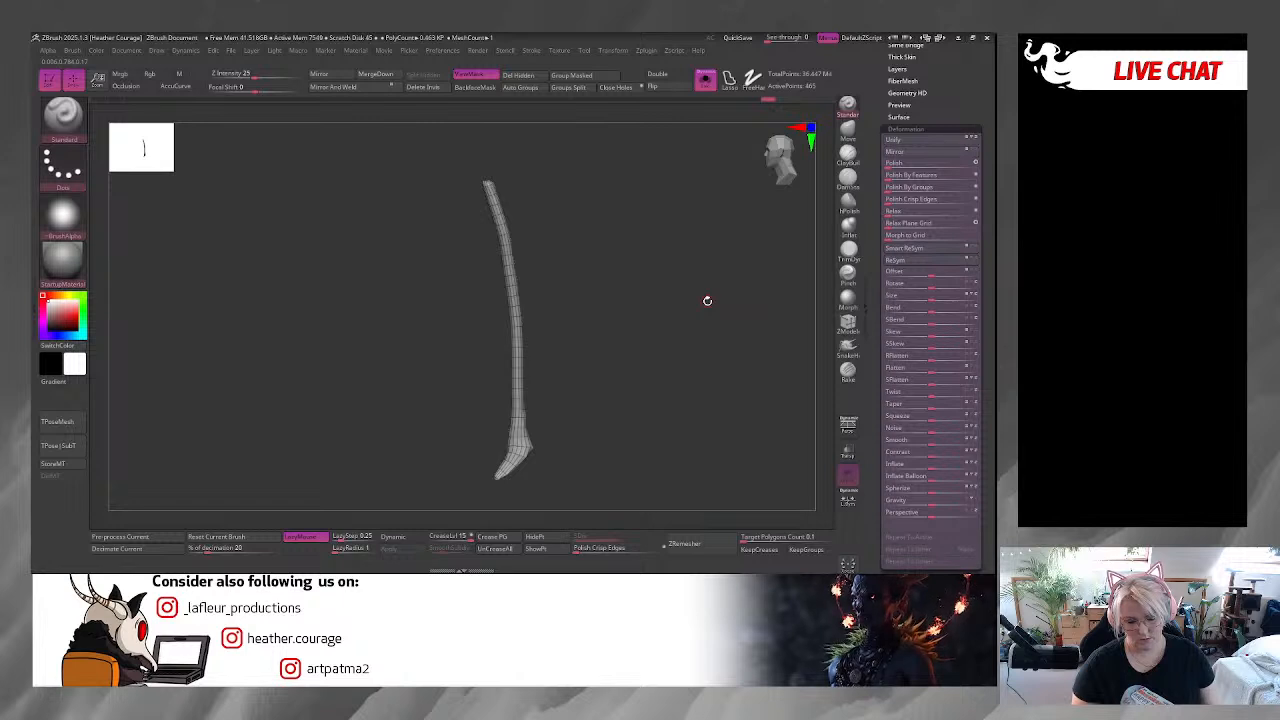
{"action": "left_click_drag", "start_coordinate": [575, 440], "coordinate": [606, 266]}
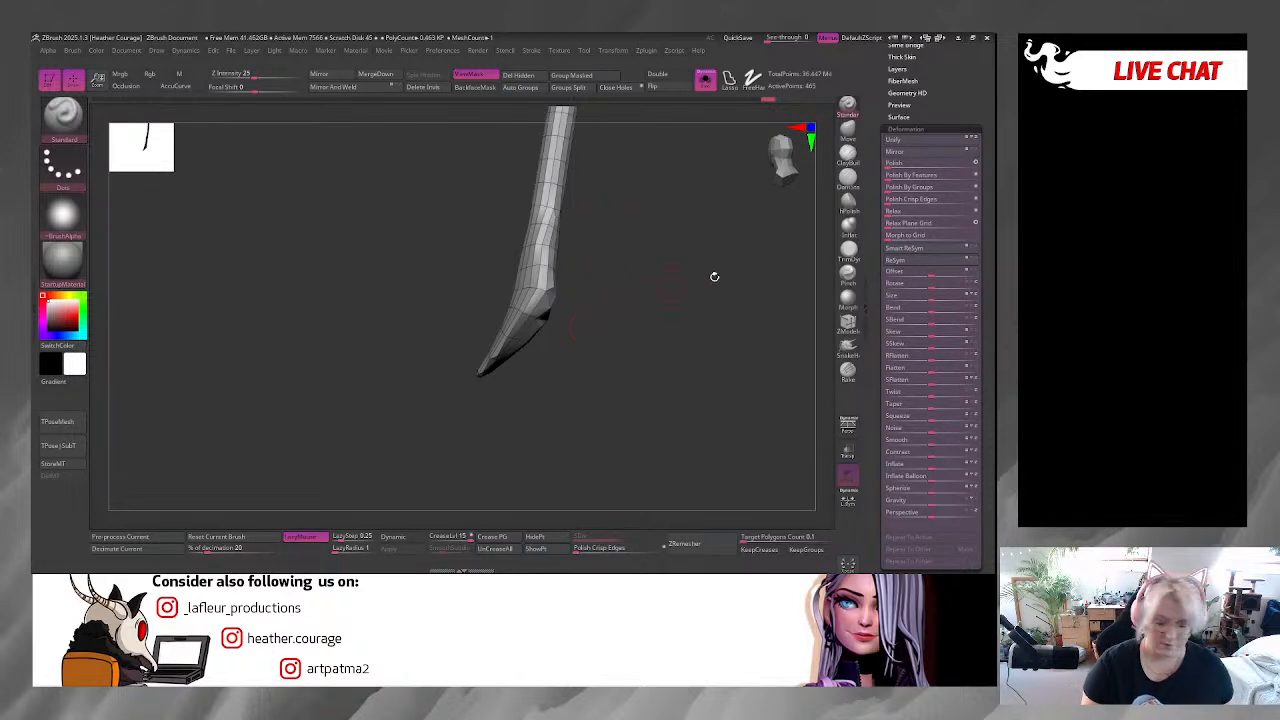
Switch to the ZModeler brush and set its polygon action to Delete with the target A Single Poly.
{"action": "key", "text": "b"}
{"action": "key", "text": "z"}
{"action": "key", "text": "m"}
{"action": "mouse_move", "coordinate": [572, 325]}
{"action": "left_mouse_down"}
{"action": "mouse_move", "coordinate": [594, 366]}
{"action": "mouse_move", "coordinate": [569, 414]}
{"action": "mouse_move", "coordinate": [569, 320]}
{"action": "mouse_move", "coordinate": [572, 356]}
{"action": "mouse_move", "coordinate": [517, 337]}
{"action": "mouse_move", "coordinate": [571, 203]}
{"action": "mouse_move", "coordinate": [628, 326]}
{"action": "mouse_move", "coordinate": [543, 220]}
{"action": "mouse_move", "coordinate": [591, 300]}
{"action": "mouse_move", "coordinate": [564, 289]}
{"action": "left_mouse_up"}
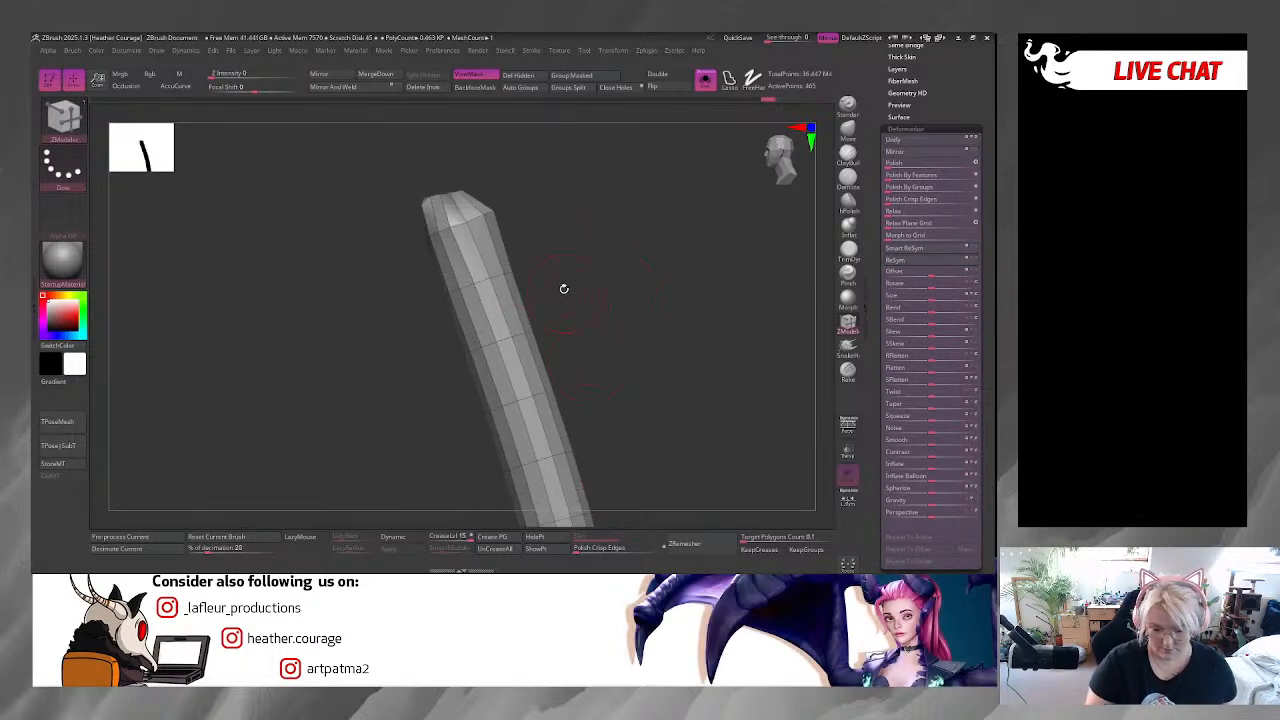
{"action": "right_click", "coordinate": [473, 237]}
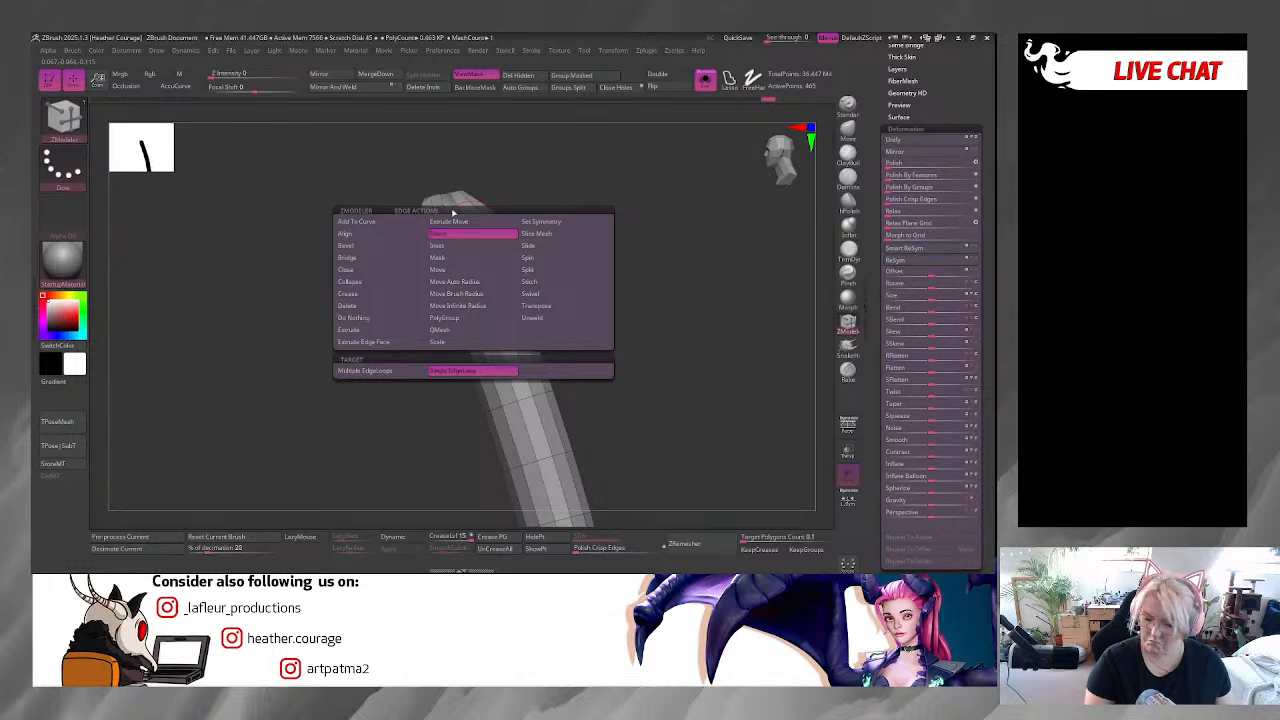
{"action": "left_click", "coordinate": [479, 237]}
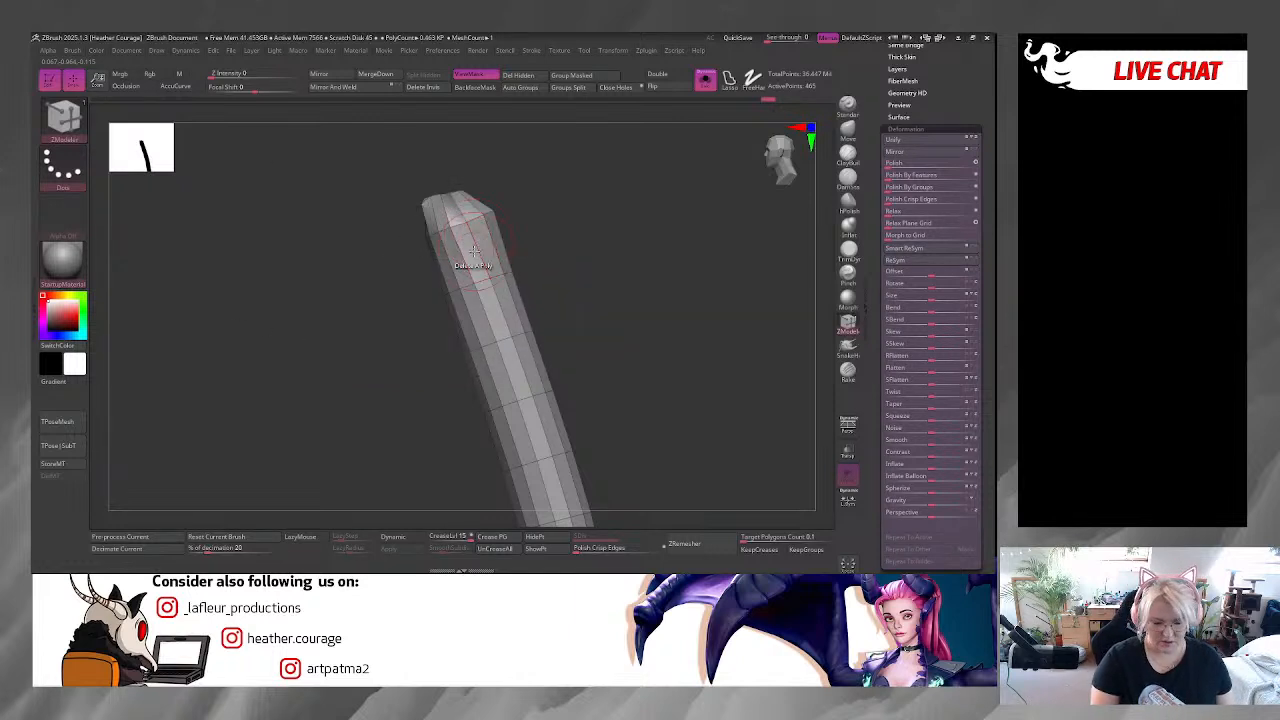
{"action": "mouse_move", "coordinate": [540, 280]}
{"action": "left_mouse_down"}
{"action": "mouse_move", "coordinate": [609, 309]}
{"action": "mouse_move", "coordinate": [502, 298]}
{"action": "mouse_move", "coordinate": [549, 346]}
{"action": "mouse_move", "coordinate": [546, 374]}
{"action": "mouse_move", "coordinate": [546, 323]}
{"action": "mouse_move", "coordinate": [583, 343]}
{"action": "mouse_move", "coordinate": [609, 331]}
{"action": "mouse_move", "coordinate": [570, 372]}
{"action": "mouse_move", "coordinate": [549, 297]}
{"action": "mouse_move", "coordinate": [671, 360]}
{"action": "mouse_move", "coordinate": [623, 302]}
{"action": "mouse_move", "coordinate": [686, 340]}
{"action": "mouse_move", "coordinate": [669, 306]}
{"action": "mouse_move", "coordinate": [682, 342]}
{"action": "mouse_move", "coordinate": [524, 330]}
{"action": "left_mouse_up"}
{"action": "key", "text": "ctrl"}
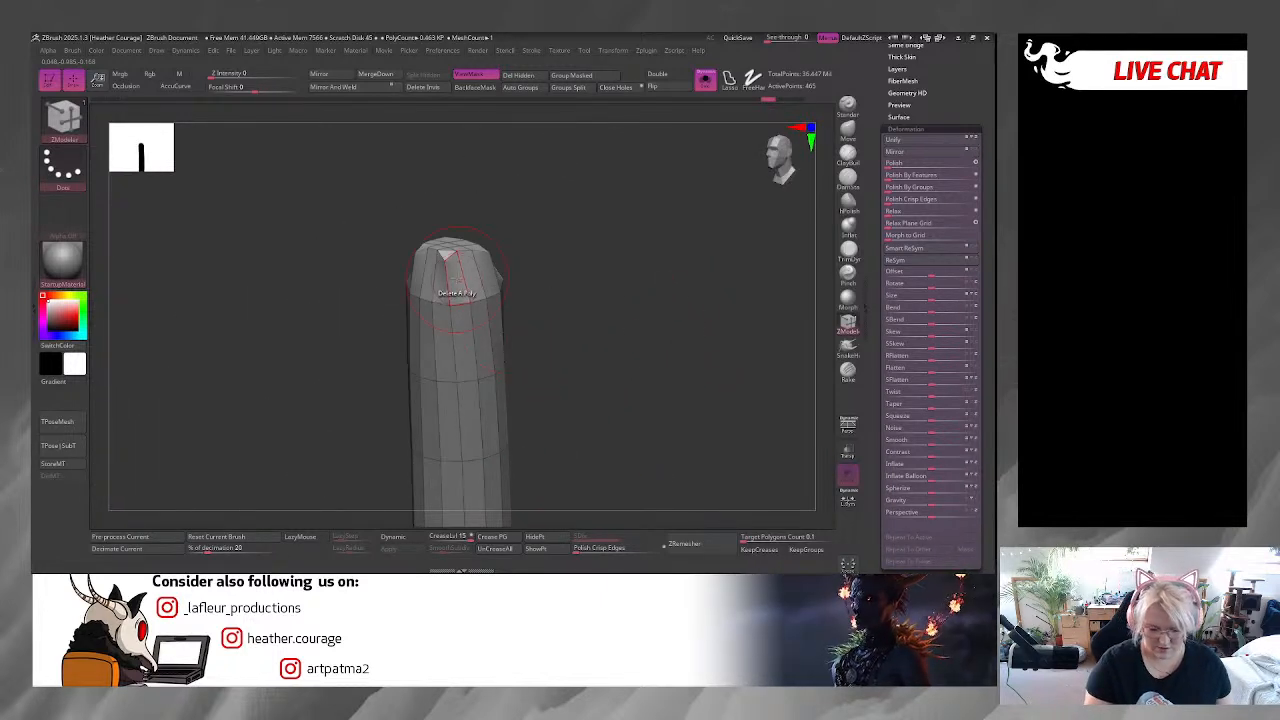
{"action": "key", "text": "space"}
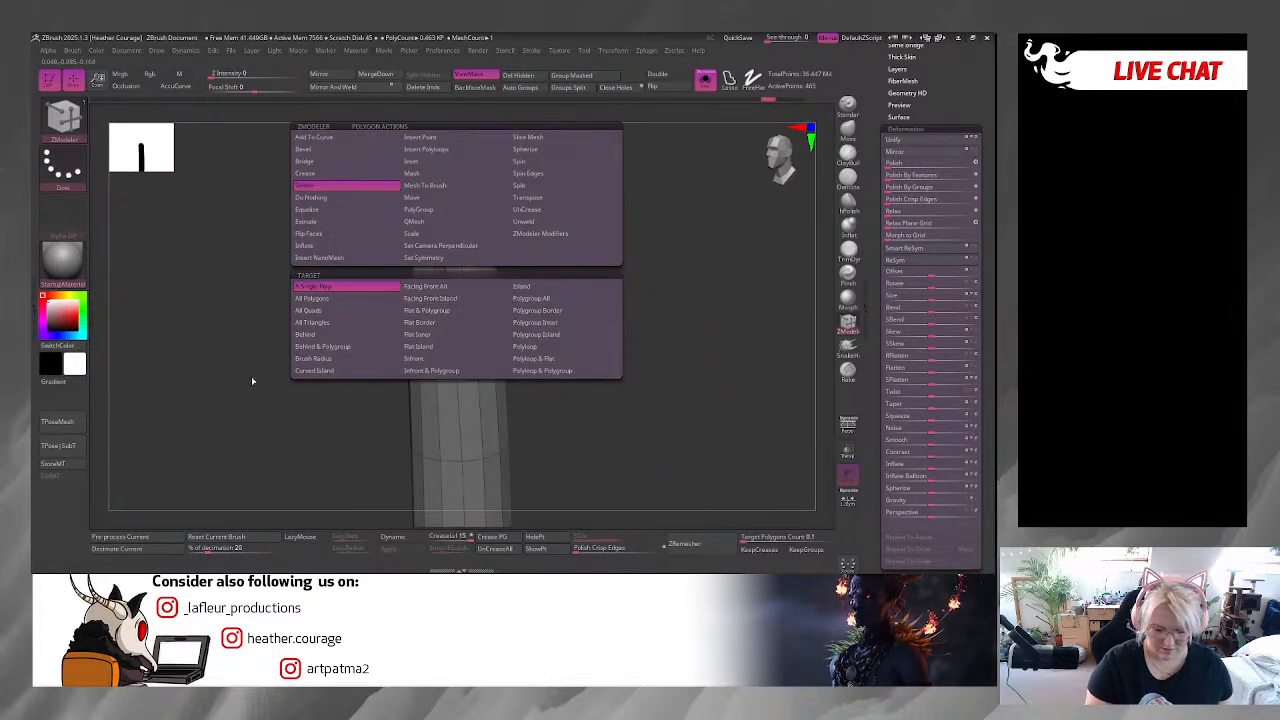
{"action": "left_click", "coordinate": [335, 289]}
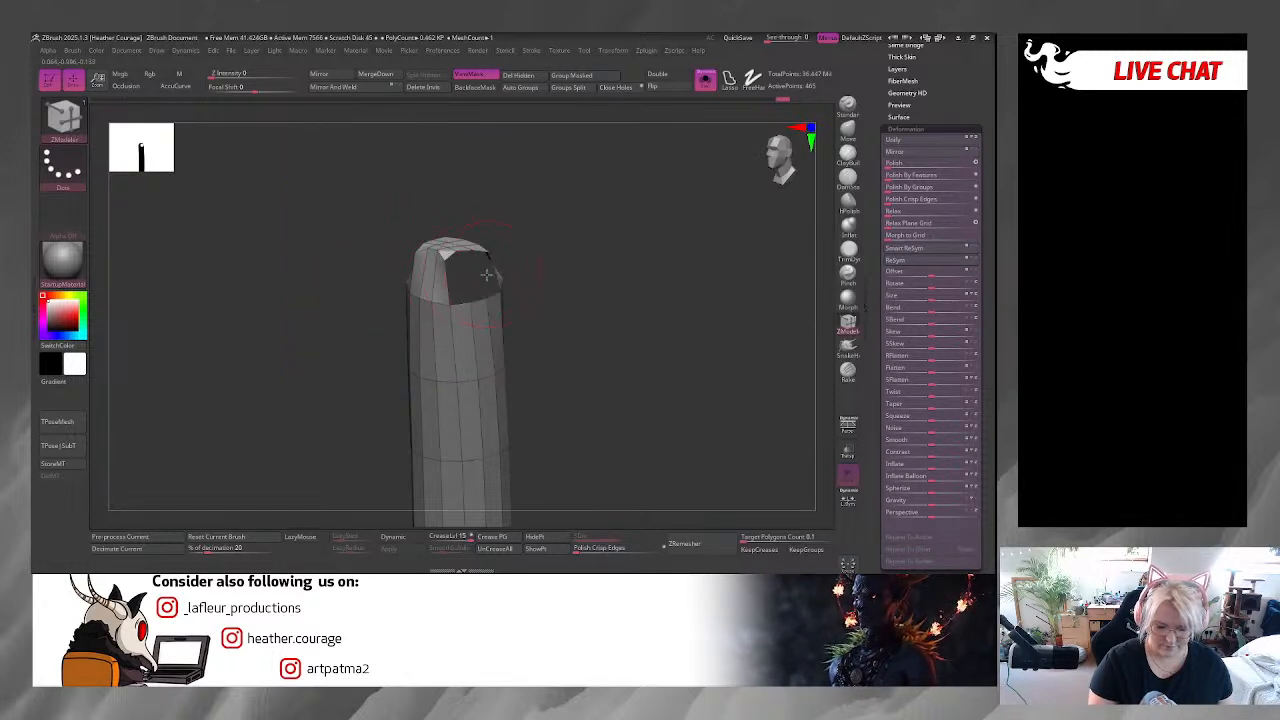
Delete the polygons that cap the shaft's upper end, including the loose leftover faces.
{"action": "left_click_drag", "start_coordinate": [565, 269], "coordinate": [583, 259]}
{"action": "left_click", "coordinate": [436, 279]}
{"action": "mouse_move", "coordinate": [506, 263]}
{"action": "left_mouse_down"}
{"action": "mouse_move", "coordinate": [532, 262]}
{"action": "mouse_move", "coordinate": [518, 278]}
{"action": "left_mouse_up"}
{"action": "left_click", "coordinate": [420, 268]}
{"action": "left_click", "coordinate": [408, 268]}
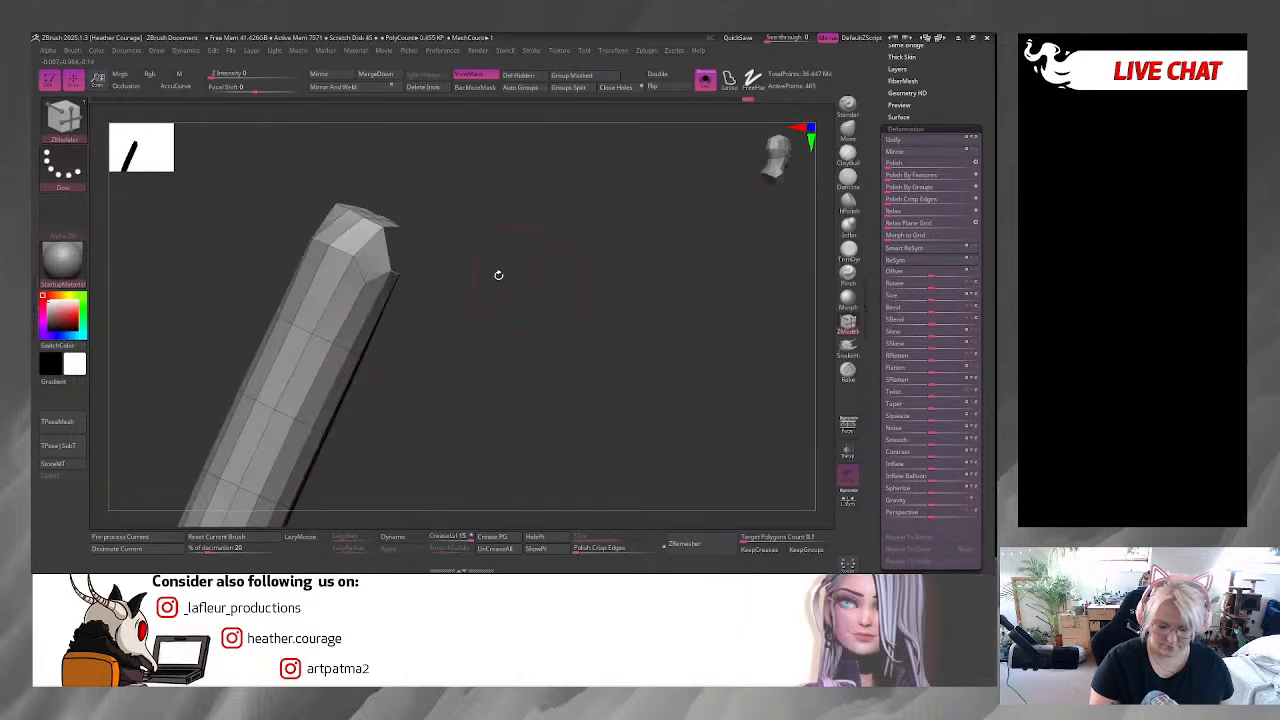
{"action": "left_click", "coordinate": [336, 229]}
{"action": "left_click_drag", "start_coordinate": [420, 268], "coordinate": [464, 269]}
{"action": "left_click", "coordinate": [296, 218]}
{"action": "left_click_drag", "start_coordinate": [380, 214], "coordinate": [423, 236]}
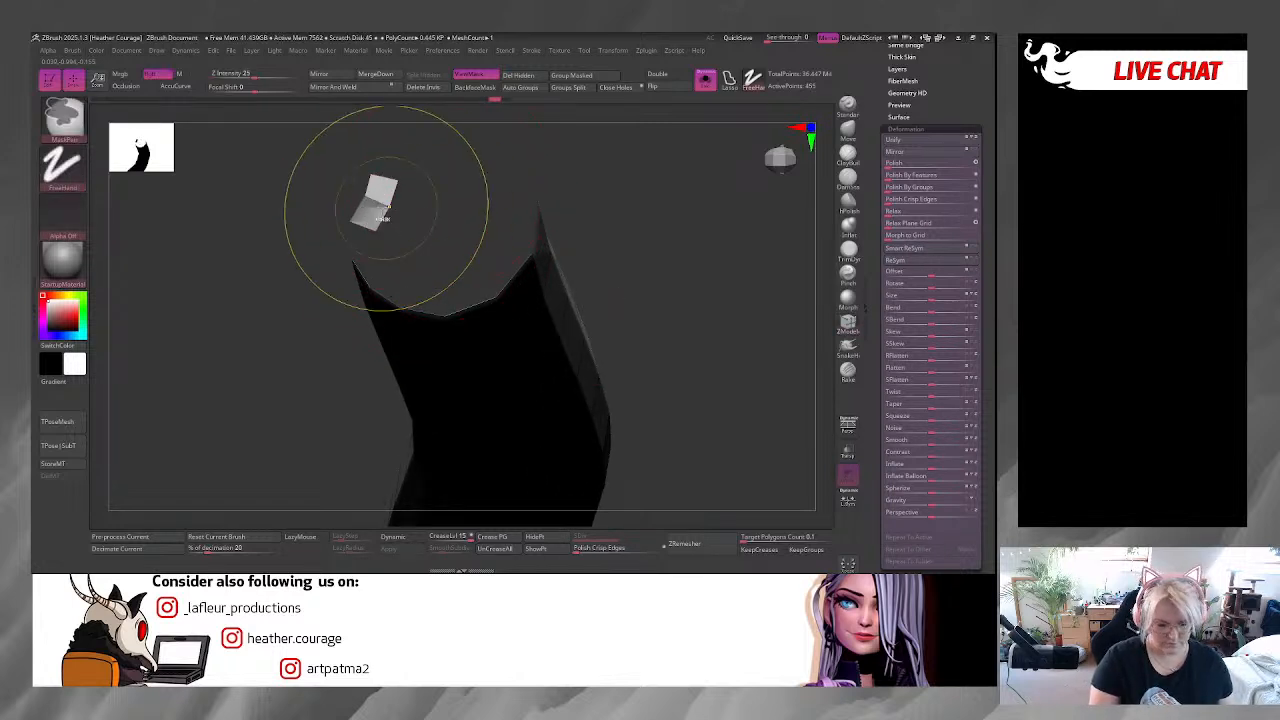
Delete the ring of polygons around the collar to split the shaft from its pointed lower end.
{"action": "left_click_drag", "start_coordinate": [720, 380], "coordinate": [533, 375]}
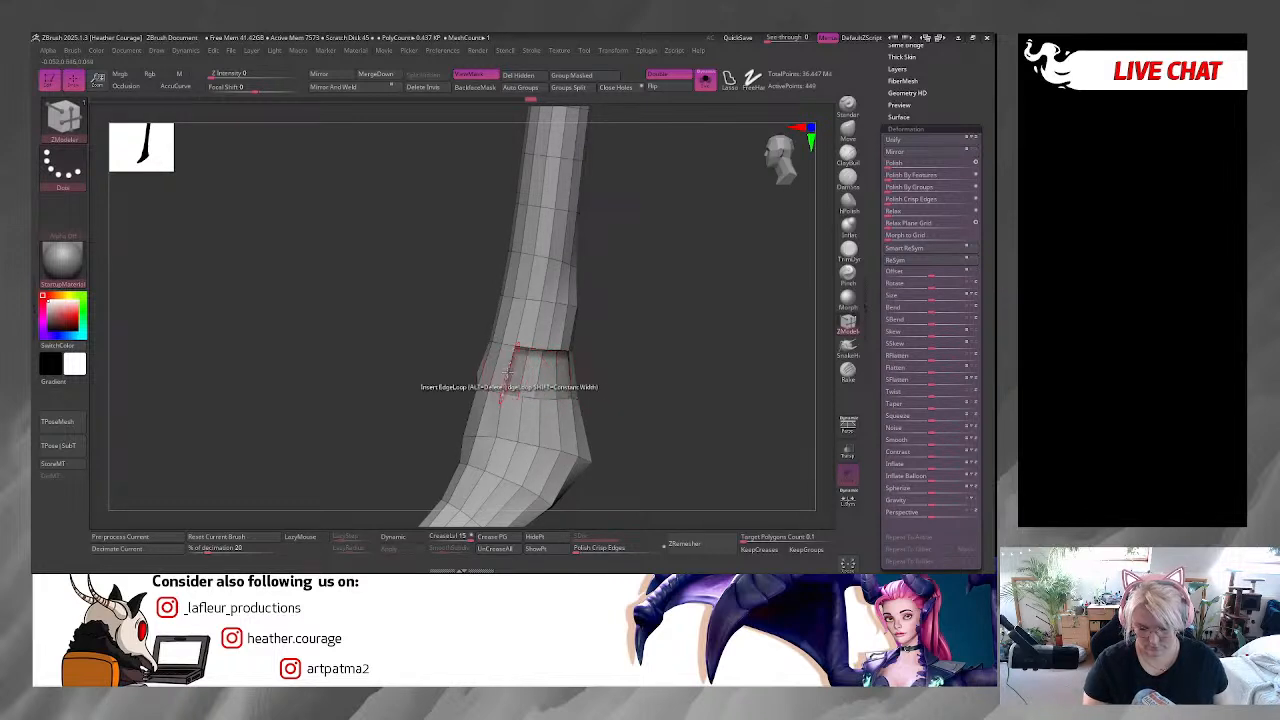
{"action": "left_click_drag", "start_coordinate": [651, 366], "coordinate": [498, 380]}
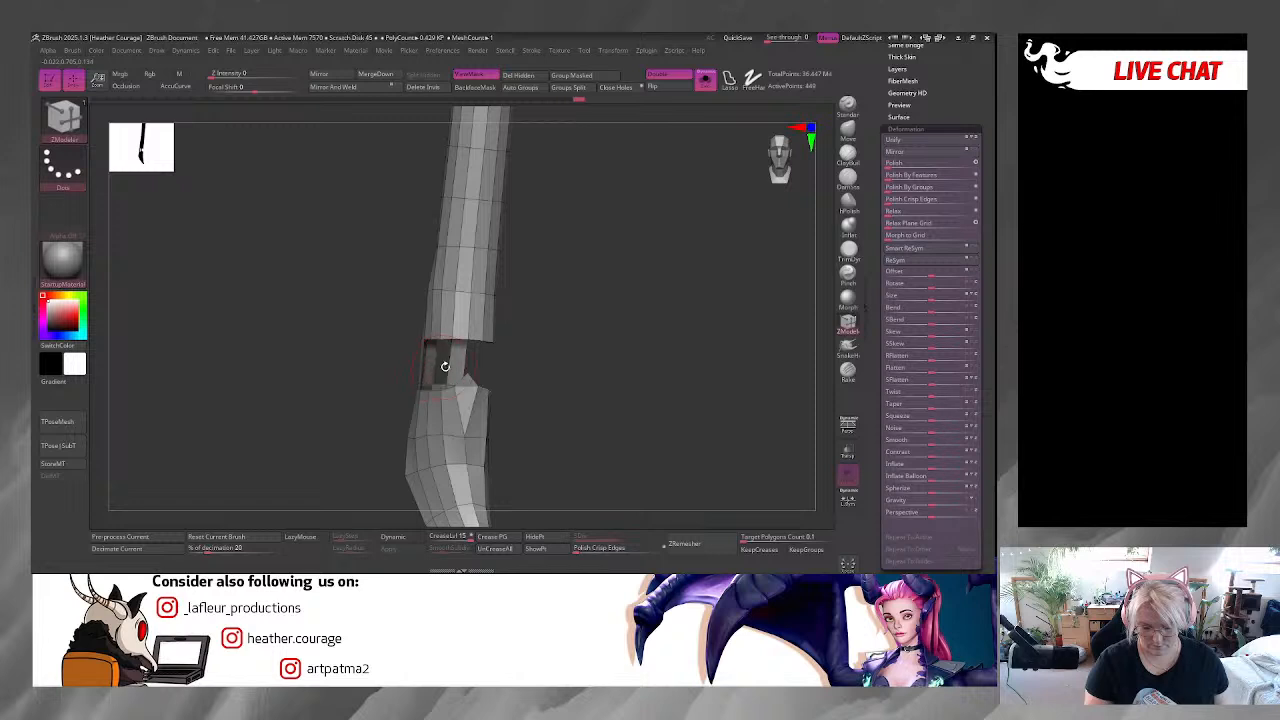
{"action": "left_click_drag", "start_coordinate": [640, 368], "coordinate": [422, 364]}
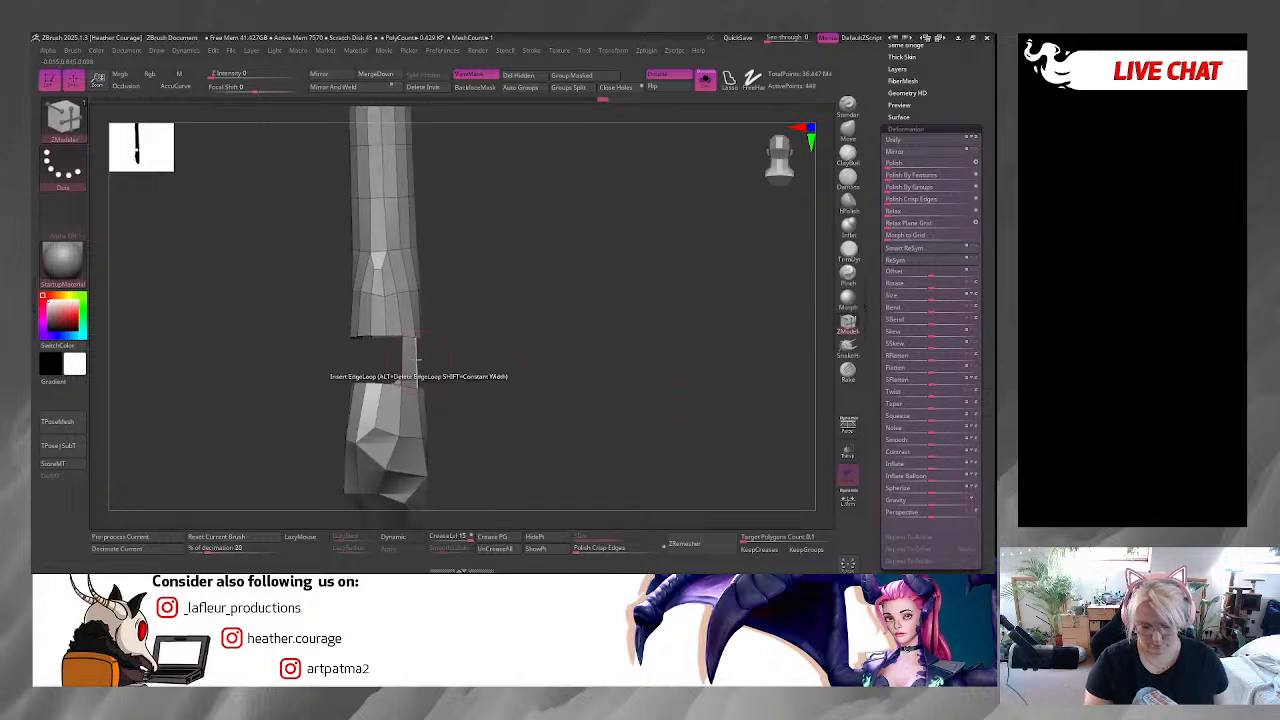
{"action": "left_click_drag", "start_coordinate": [573, 391], "coordinate": [463, 380]}
{"action": "left_click_drag", "start_coordinate": [632, 410], "coordinate": [660, 325]}
Delete surplus lengthwise edge loops on the shaft above the collar gap.
{"action": "left_click_drag", "start_coordinate": [654, 391], "coordinate": [620, 486]}
{"action": "mouse_move", "coordinate": [515, 330]}
{"action": "right_mouse_down"}
{"action": "mouse_move", "coordinate": [594, 337]}
{"action": "mouse_move", "coordinate": [538, 326]}
{"action": "right_mouse_up"}
{"action": "right_click_drag", "start_coordinate": [646, 343], "coordinate": [594, 390]}
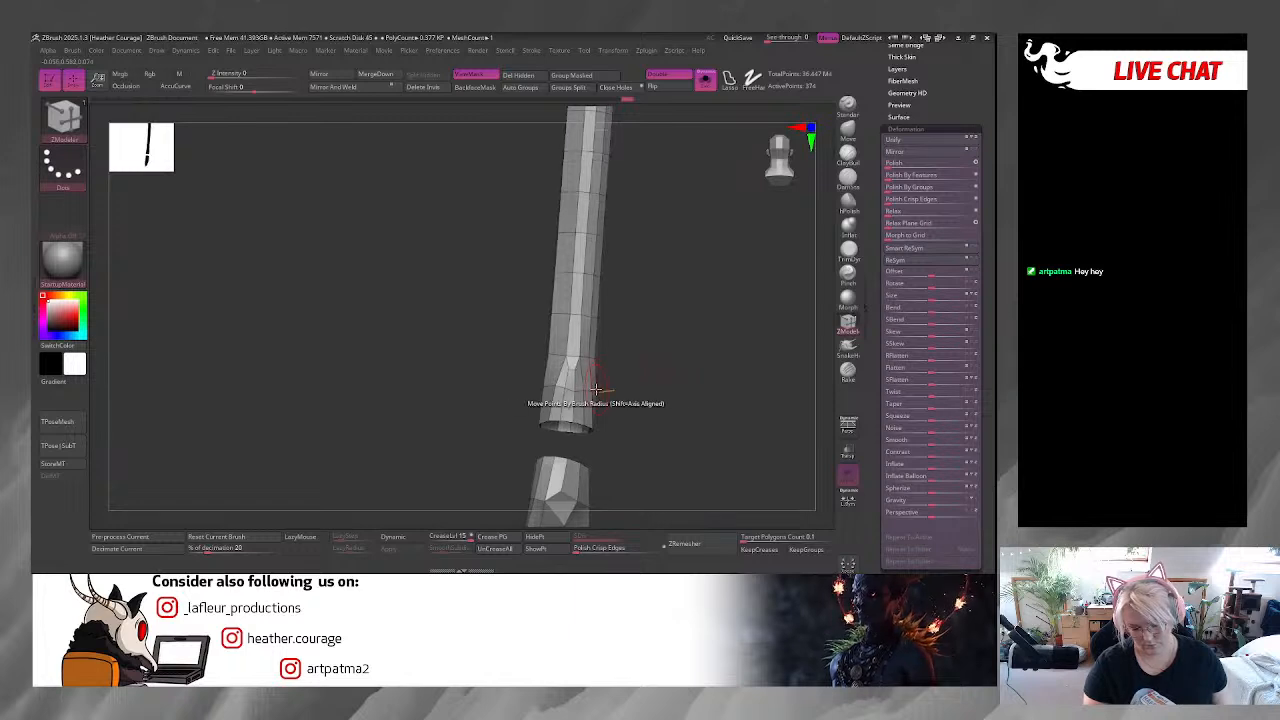
{"action": "right_click_drag", "start_coordinate": [660, 360], "coordinate": [586, 227], "text": "ctrl"}
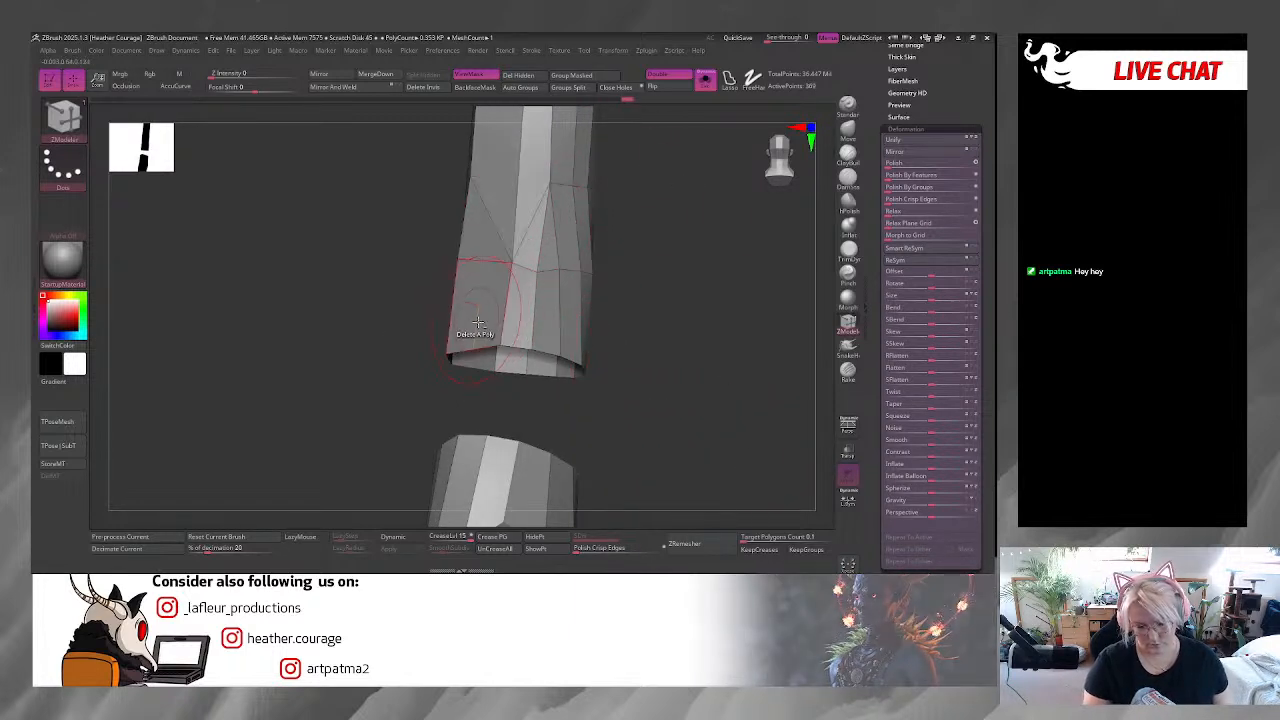
{"action": "right_click_drag", "start_coordinate": [663, 337], "coordinate": [611, 326]}
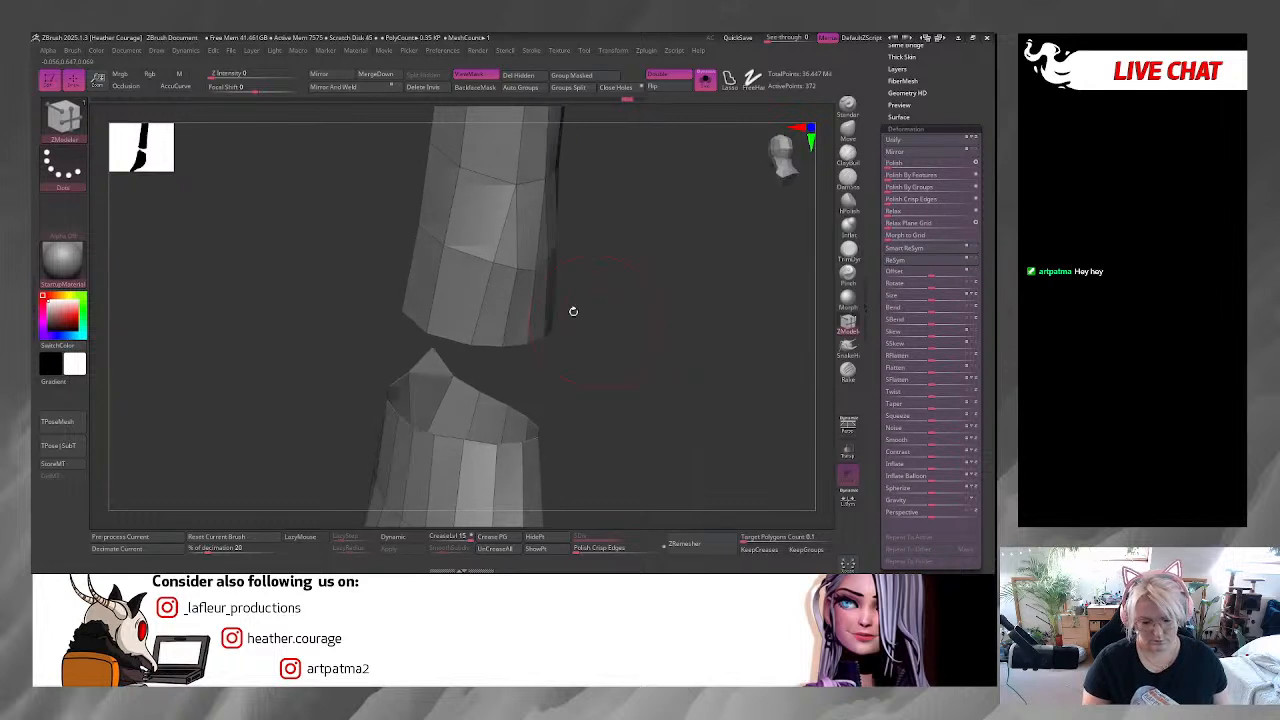
Merge stray points into their neighbours around the shaft's open lower rim to remove the triangles.
{"action": "key", "text": "space"}
{"action": "key", "text": "space"}
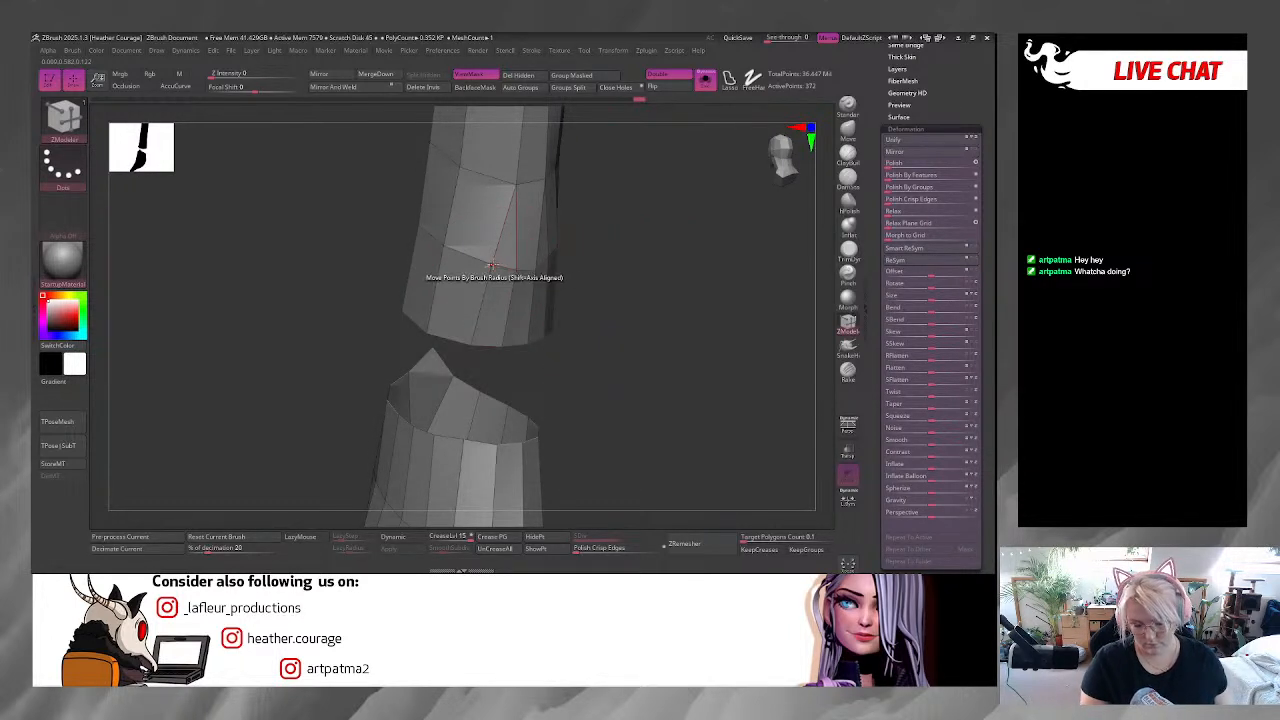
{"action": "right_click_drag", "start_coordinate": [511, 268], "coordinate": [575, 241]}
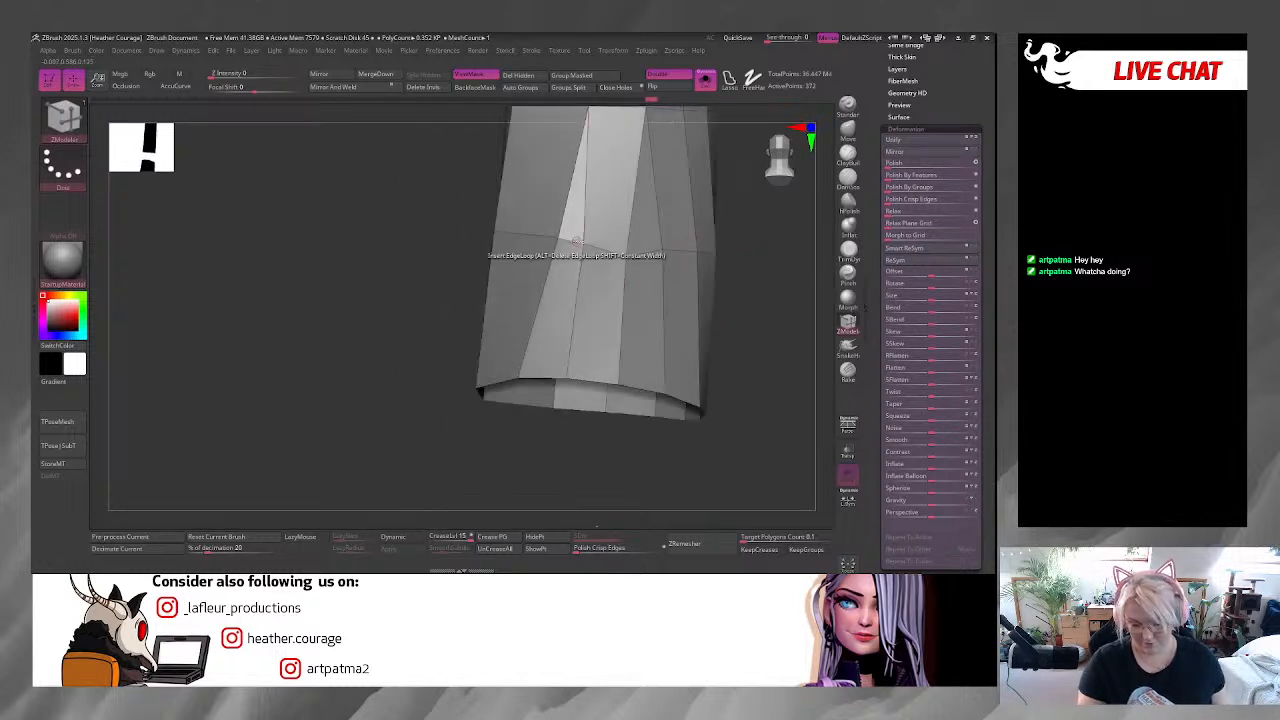
{"action": "right_click_drag", "start_coordinate": [516, 206], "coordinate": [646, 246]}
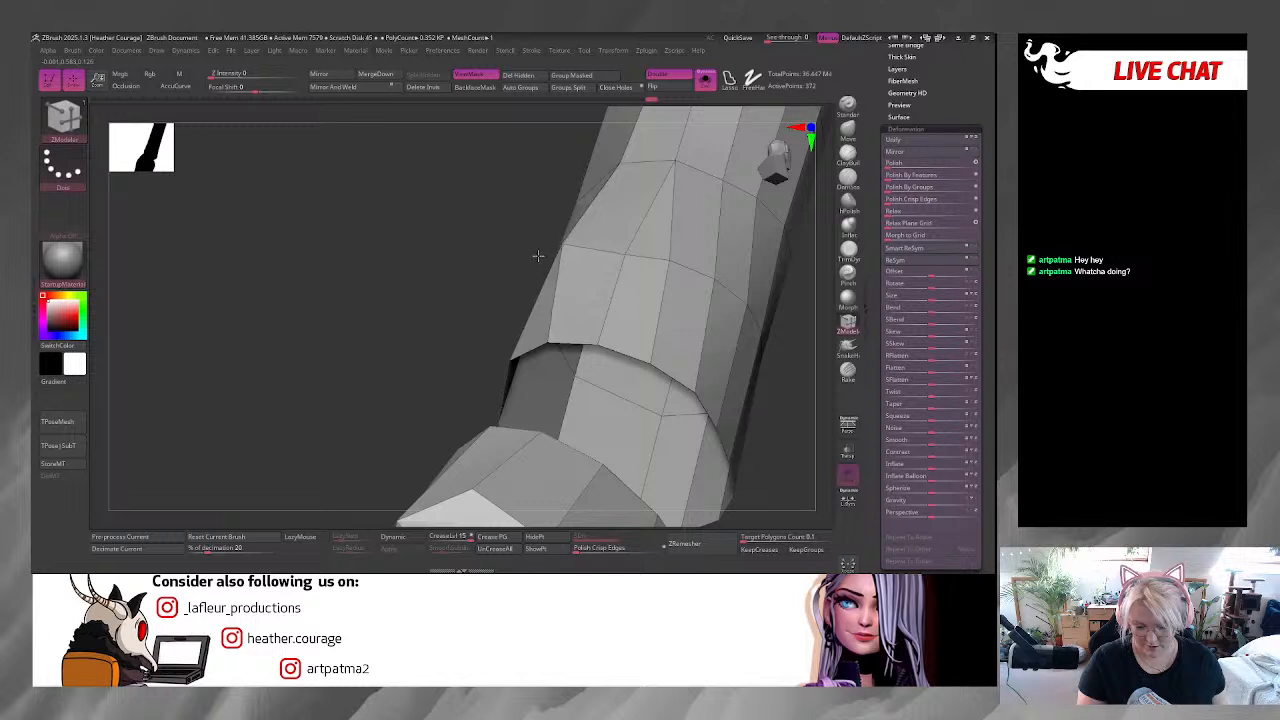
{"action": "right_click_drag", "start_coordinate": [499, 290], "coordinate": [614, 241]}
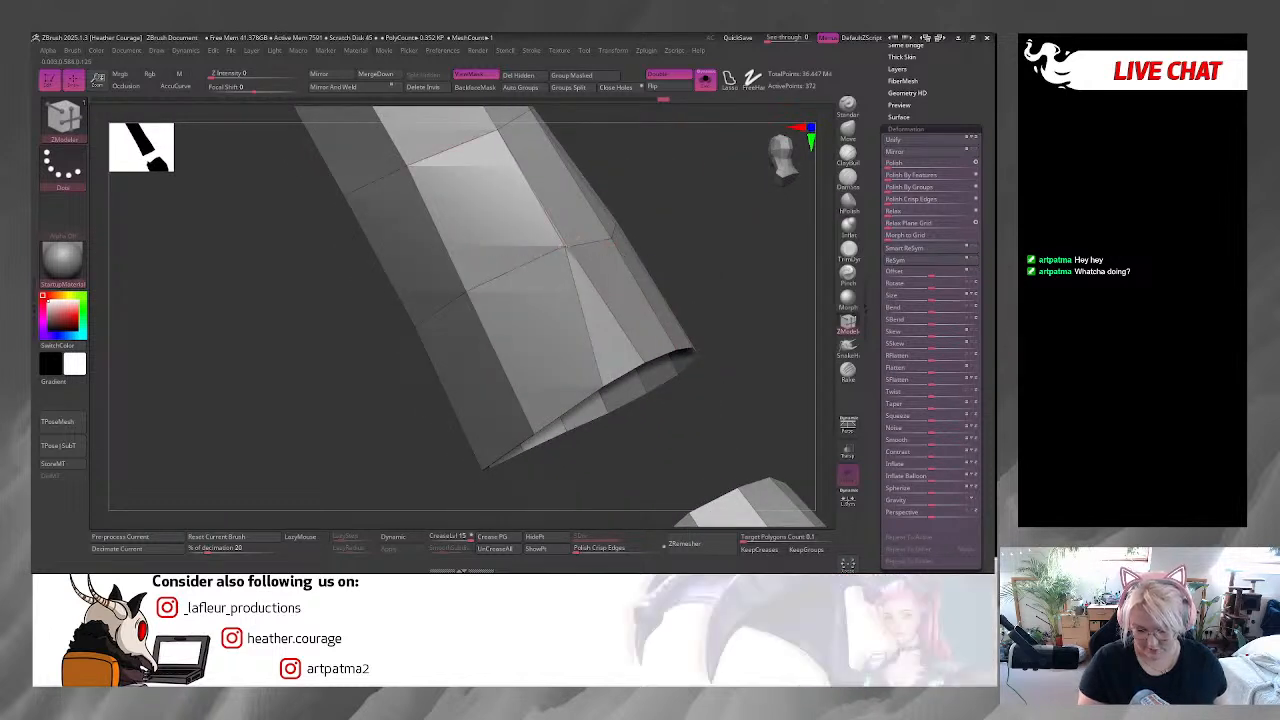
{"action": "right_click_drag", "start_coordinate": [597, 231], "coordinate": [588, 256]}
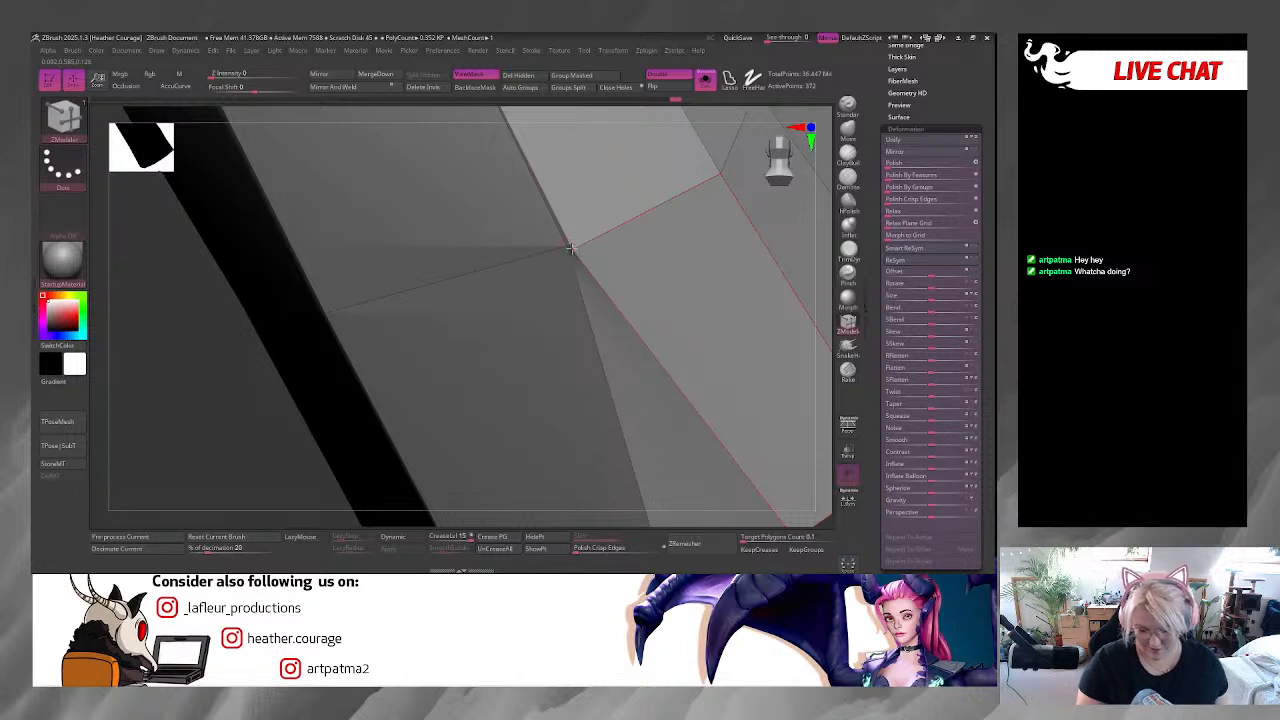
{"action": "mouse_move", "coordinate": [585, 300]}
{"action": "right_mouse_down"}
{"action": "mouse_move", "coordinate": [214, 371]}
{"action": "mouse_move", "coordinate": [163, 217]}
{"action": "mouse_move", "coordinate": [578, 430]}
{"action": "right_mouse_up"}
{"action": "left_click_drag", "start_coordinate": [578, 437], "coordinate": [703, 358]}
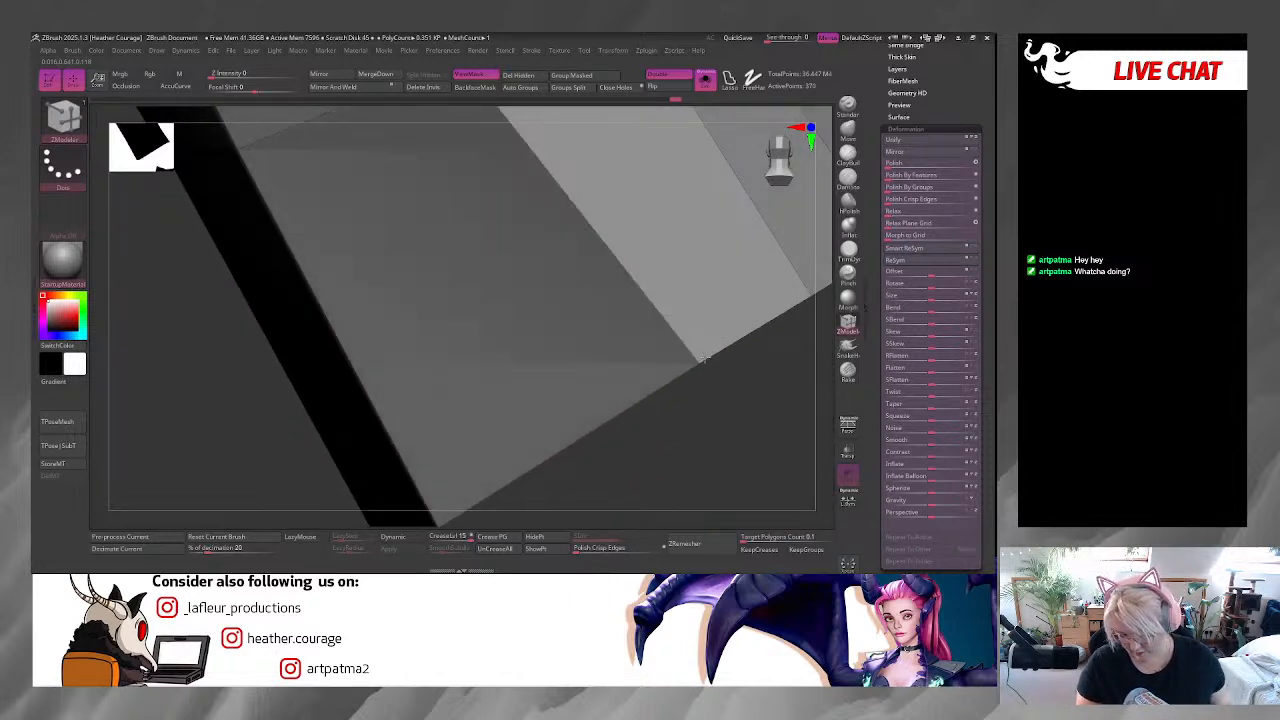
{"action": "right_click_drag", "start_coordinate": [760, 405], "coordinate": [770, 270], "text": "ctrl"}
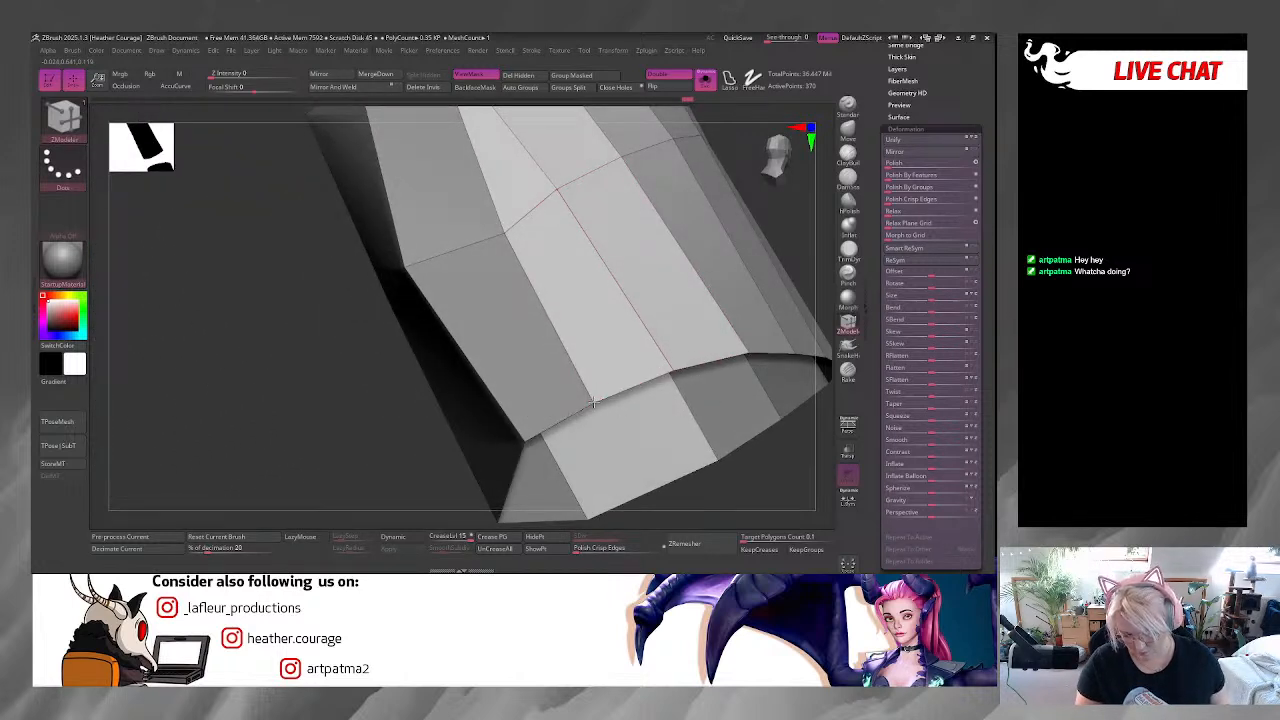
Merge the extra rim point and the one above it into the adjacent edge column on the shaft's other side.
{"action": "left_click_drag", "start_coordinate": [600, 398], "coordinate": [649, 376]}
{"action": "right_click_drag", "start_coordinate": [734, 403], "coordinate": [611, 286]}
{"action": "left_click", "coordinate": [606, 286], "text": "alt"}
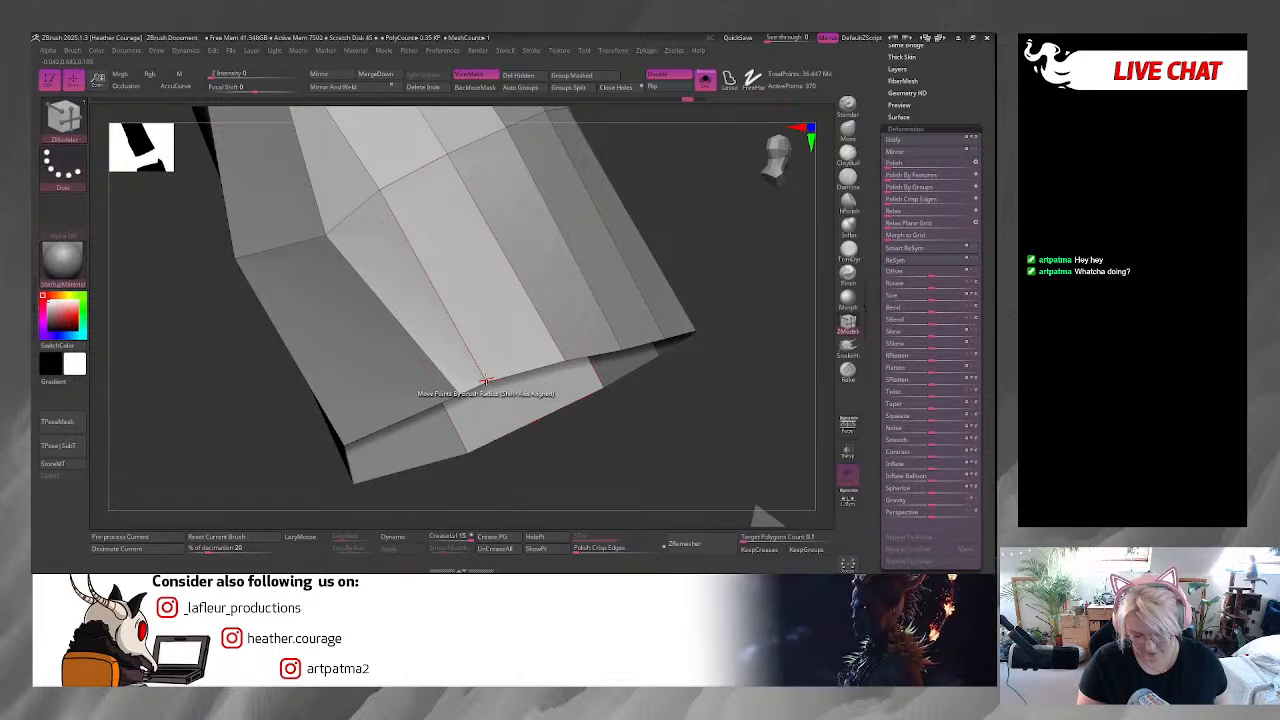
{"action": "left_click_drag", "start_coordinate": [489, 383], "coordinate": [460, 394]}
{"action": "right_click_drag", "start_coordinate": [650, 215], "coordinate": [658, 289], "text": "alt"}
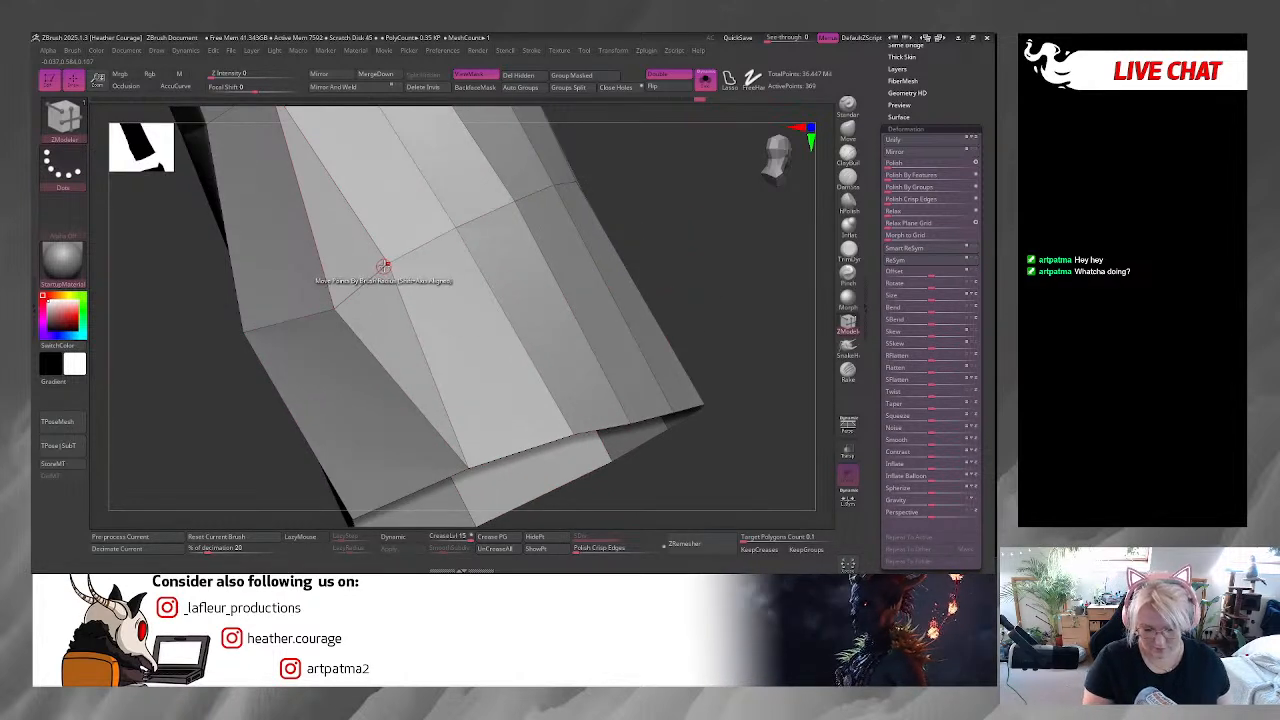
{"action": "left_click_drag", "start_coordinate": [386, 268], "coordinate": [330, 308]}
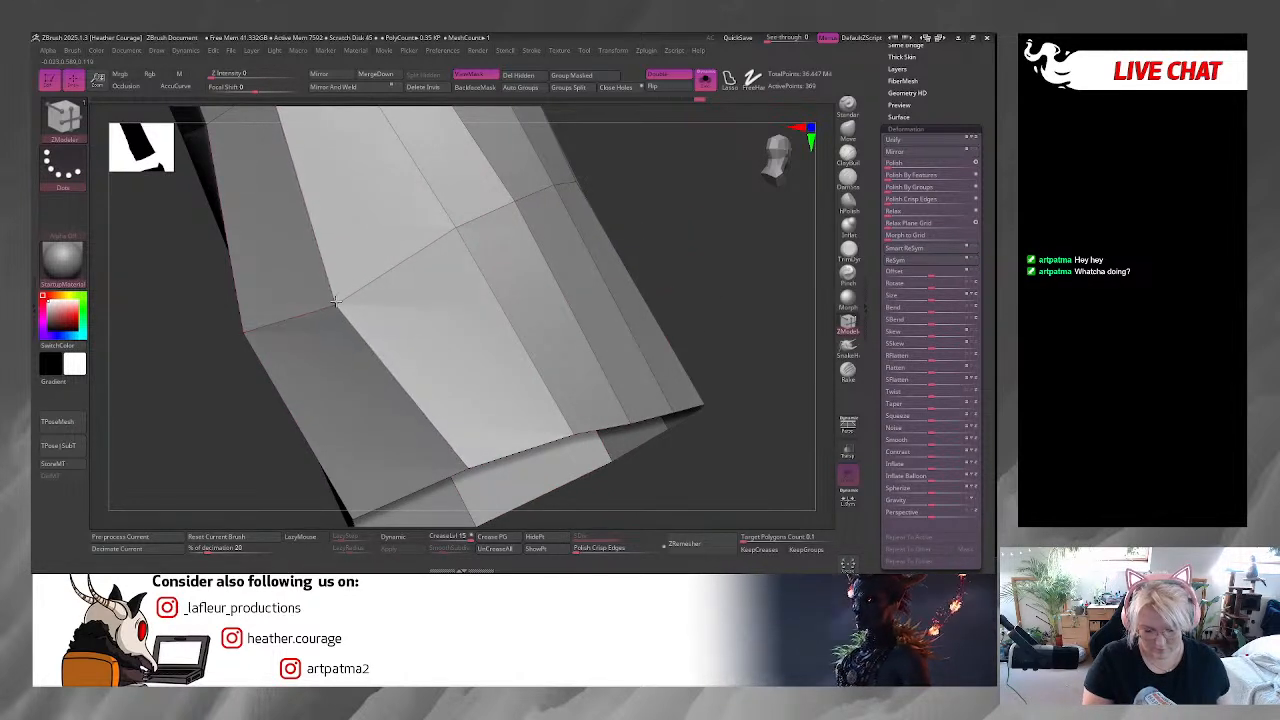
Delete further edge loops along the whole shaft, leaving fewer sides and wider-spaced cross sections.
{"action": "left_click_drag", "start_coordinate": [660, 206], "coordinate": [636, 381]}
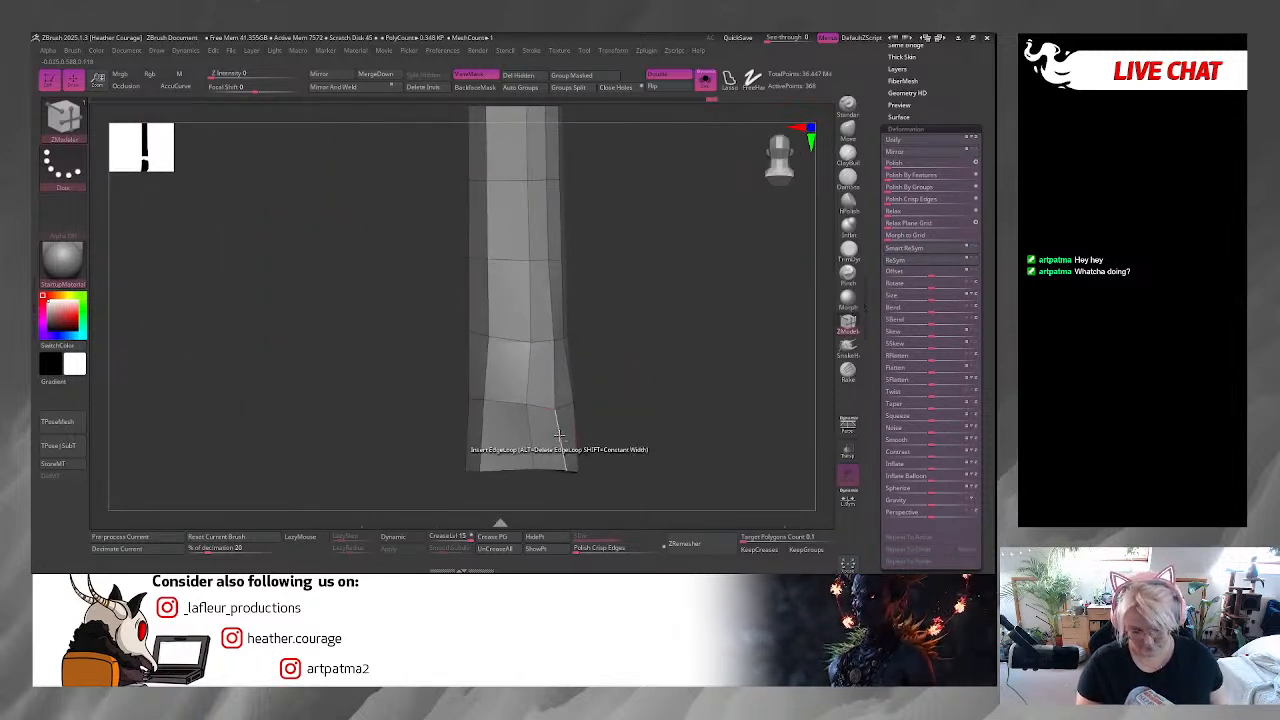
{"action": "left_click_drag", "start_coordinate": [560, 437], "coordinate": [530, 440]}
{"action": "left_click_drag", "start_coordinate": [643, 437], "coordinate": [551, 321]}
{"action": "left_click_drag", "start_coordinate": [510, 268], "coordinate": [505, 175]}
{"action": "left_click_drag", "start_coordinate": [614, 190], "coordinate": [614, 443]}
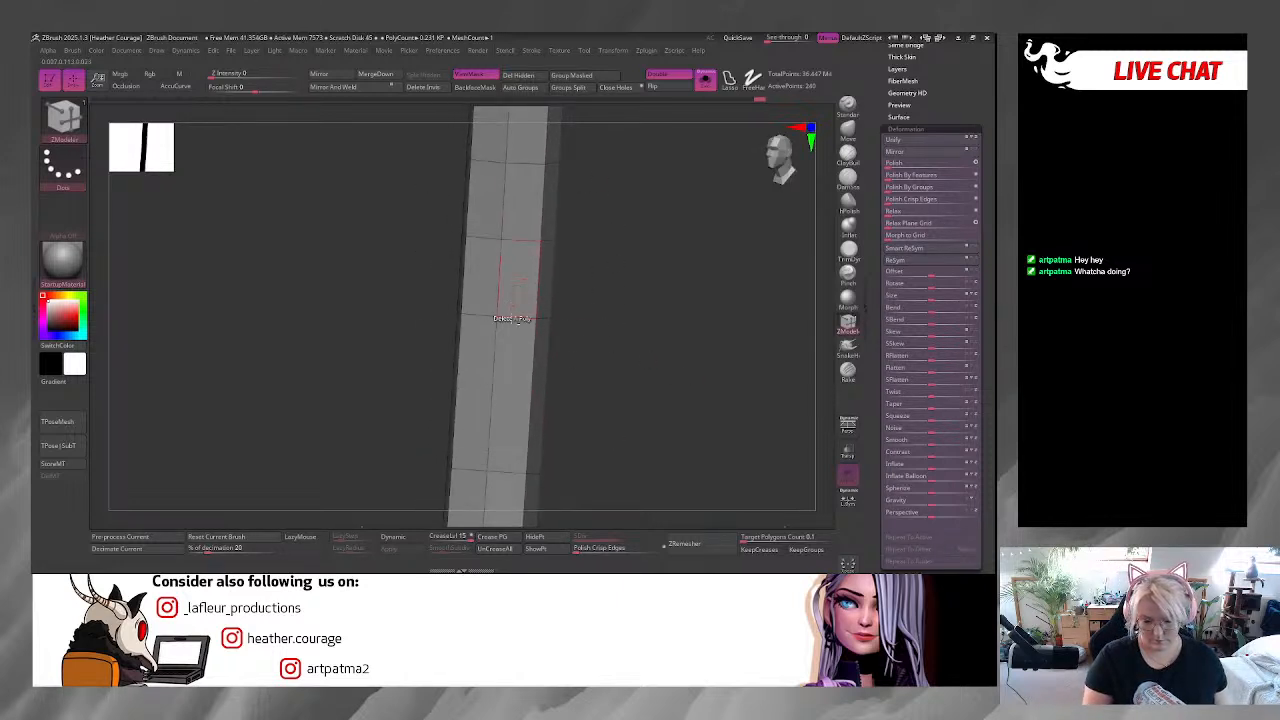
{"action": "left_click_drag", "start_coordinate": [613, 200], "coordinate": [603, 246]}
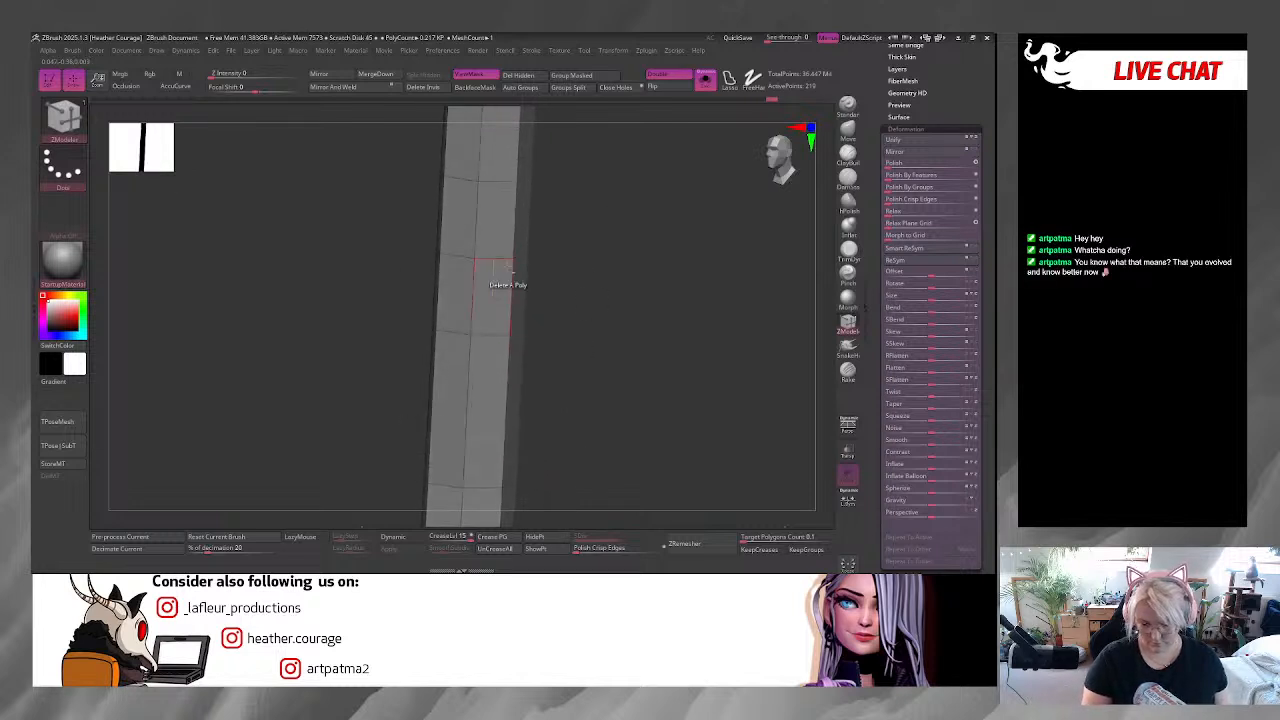
{"action": "left_click_drag", "start_coordinate": [620, 260], "coordinate": [565, 323]}
{"action": "left_click_drag", "start_coordinate": [560, 166], "coordinate": [653, 272]}
{"action": "left_click_drag", "start_coordinate": [730, 194], "coordinate": [616, 326]}
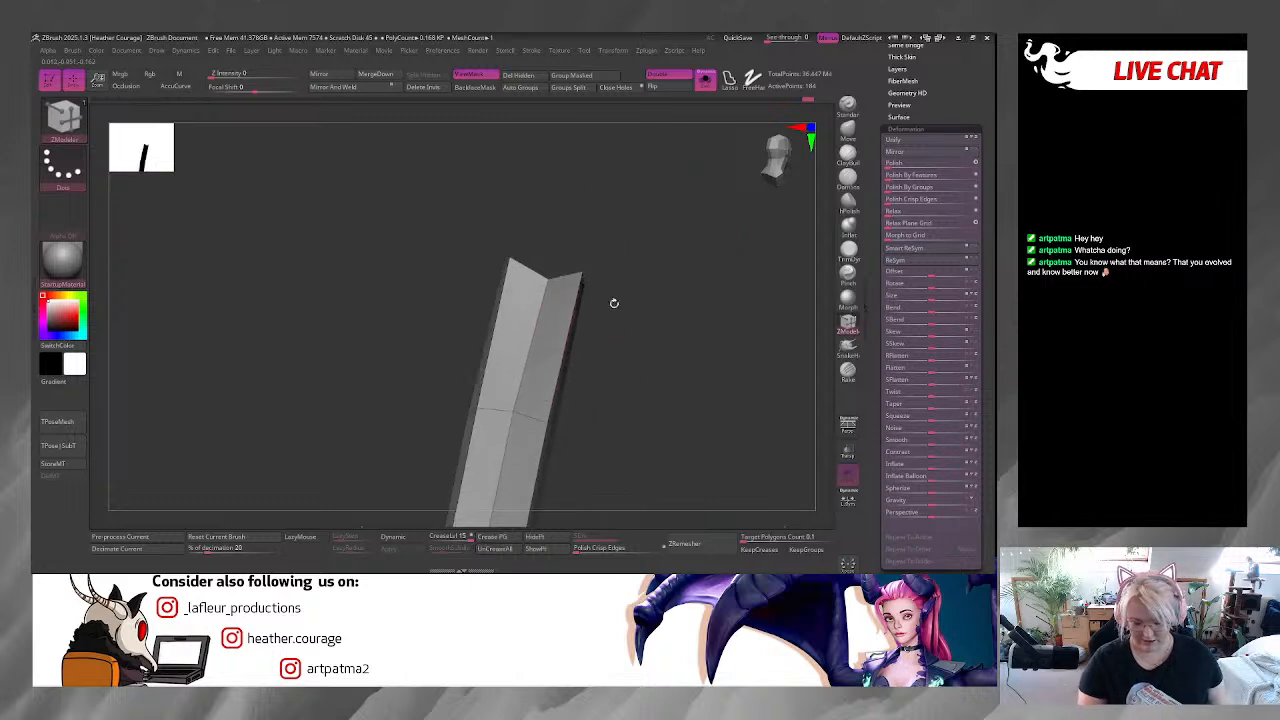
Assign automatic polygroups so the shaft and the pointed lower piece become separate groups.
{"action": "left_click_drag", "start_coordinate": [544, 277], "coordinate": [660, 238]}
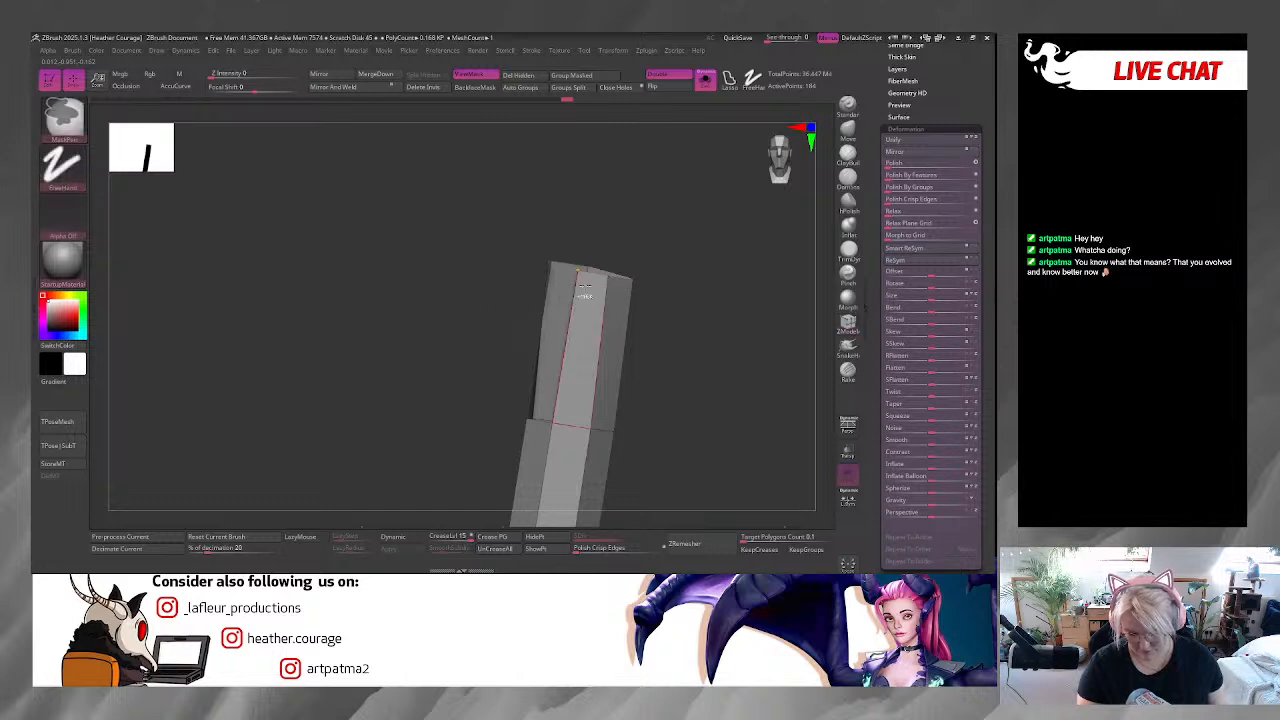
{"action": "left_click_drag", "start_coordinate": [646, 305], "coordinate": [688, 283]}
{"action": "left_click_drag", "start_coordinate": [656, 395], "coordinate": [626, 323], "text": "alt"}
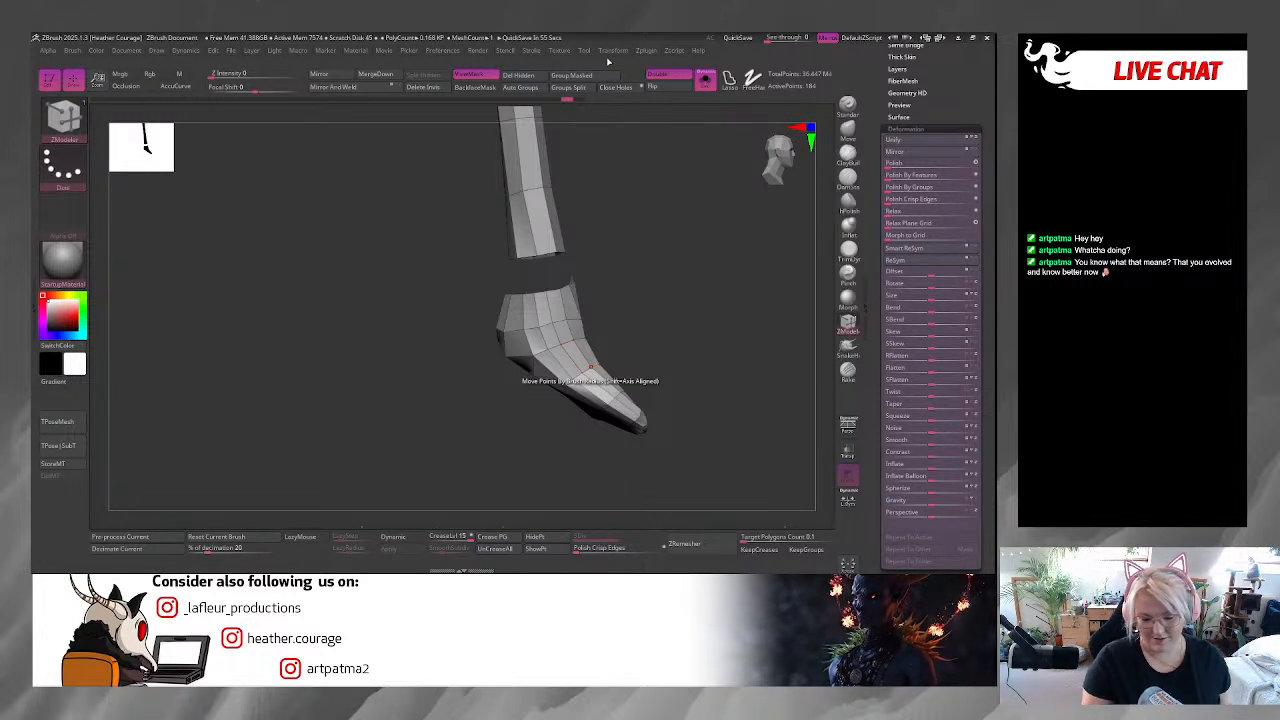
{"action": "left_click", "coordinate": [531, 90]}
{"action": "left_click_drag", "start_coordinate": [645, 110], "coordinate": [650, 323], "text": "alt"}
{"action": "left_click_drag", "start_coordinate": [619, 386], "coordinate": [609, 151], "text": "alt"}
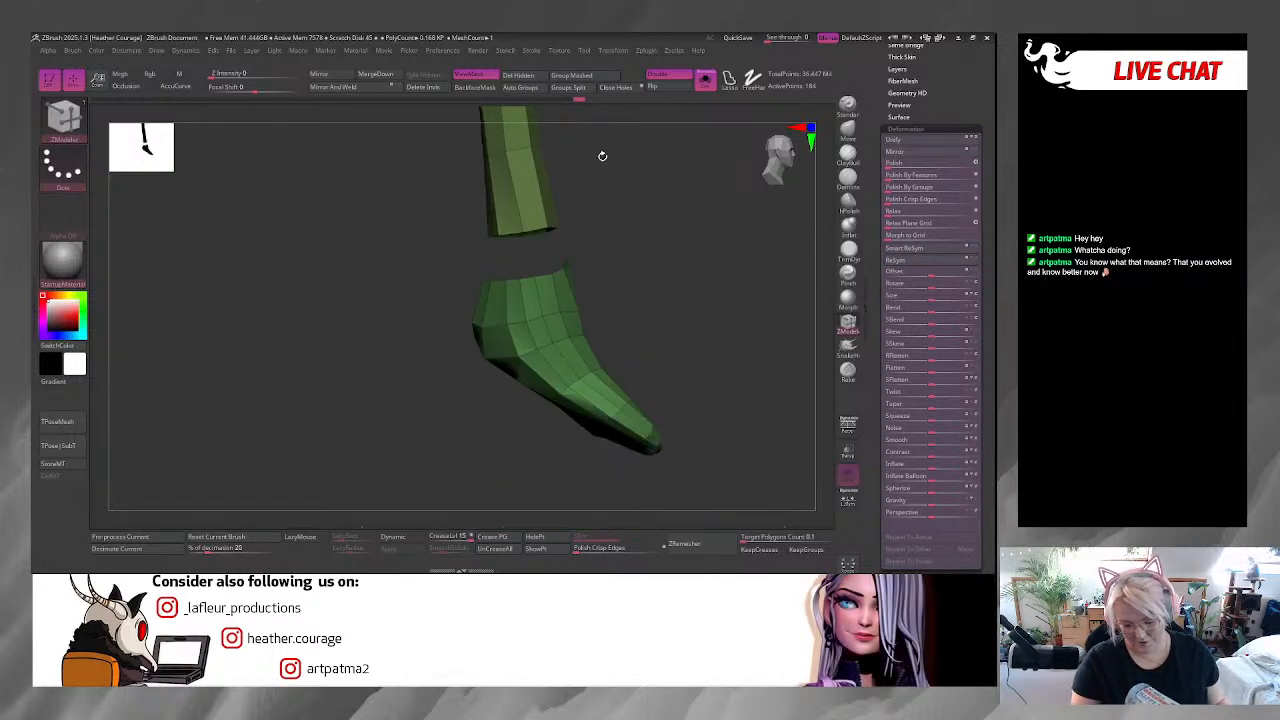
Set the polygon Delete target to Polygroup Island, remove the pointed lower piece and check the shaft's open end.
{"action": "key", "text": "space"}
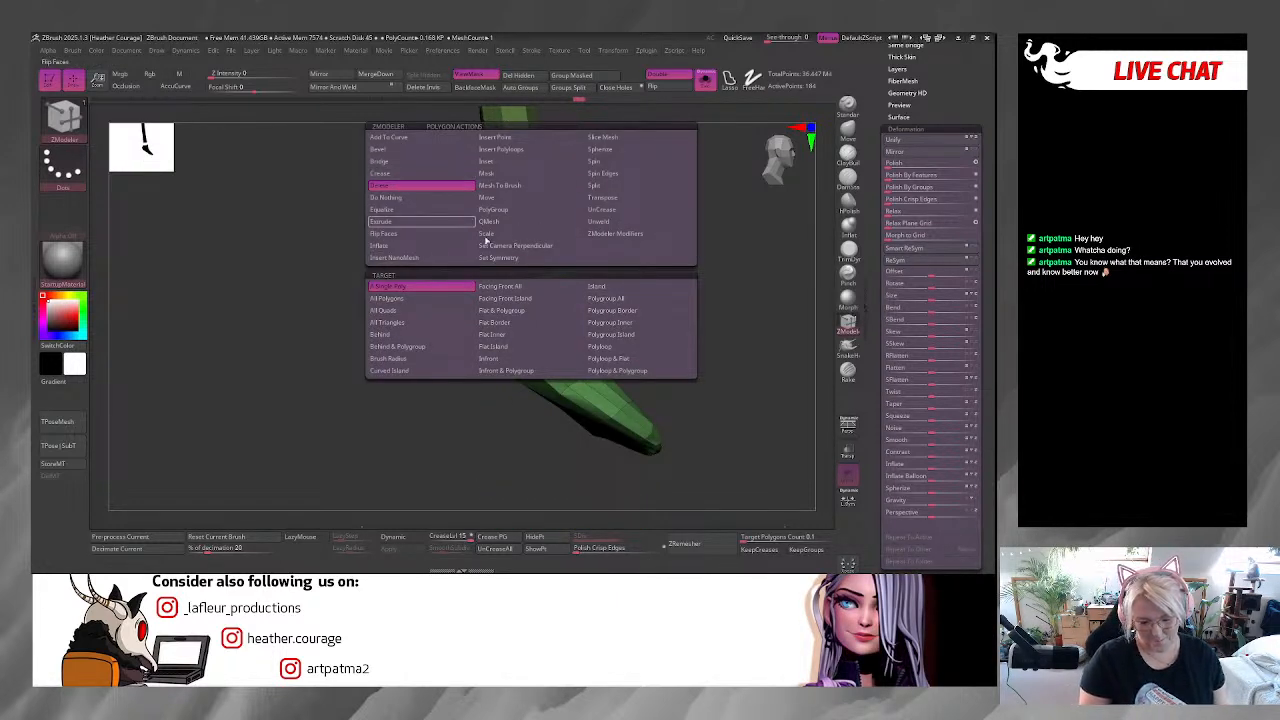
{"action": "left_click", "coordinate": [623, 336]}
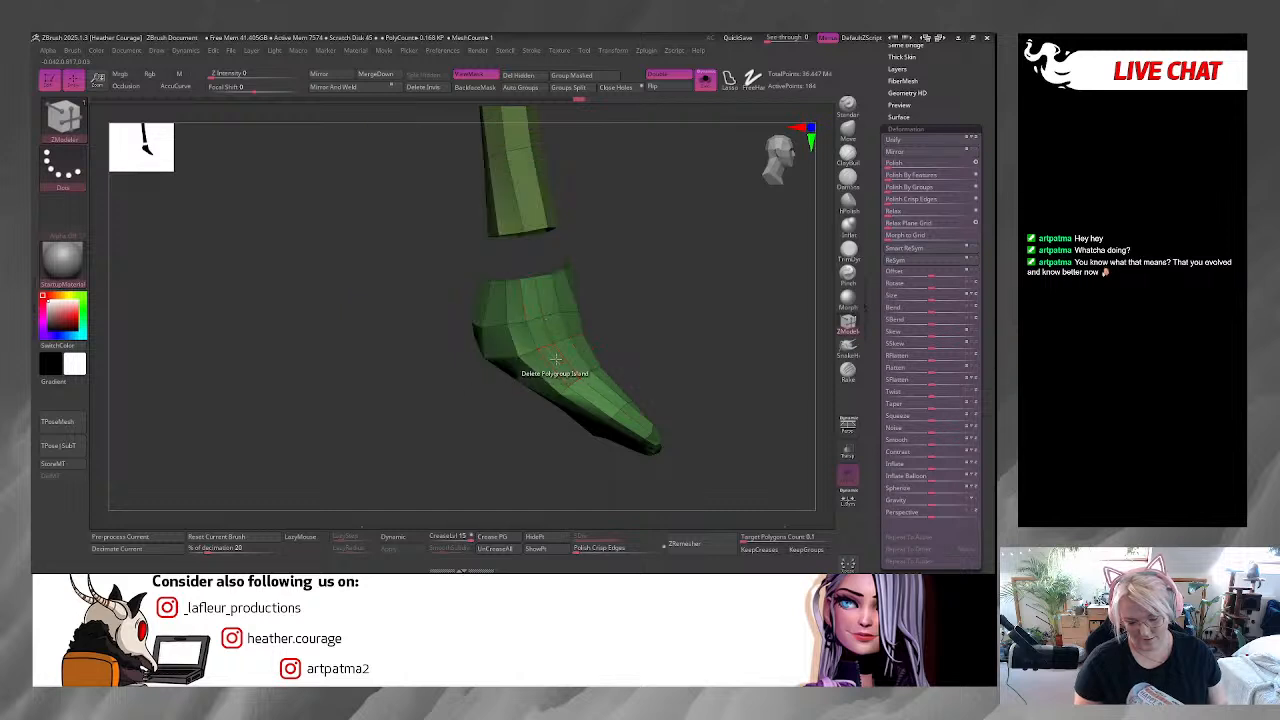
{"action": "left_click", "coordinate": [566, 352]}
{"action": "mouse_move", "coordinate": [686, 376]}
{"action": "left_mouse_down"}
{"action": "mouse_move", "coordinate": [646, 343]}
{"action": "mouse_move", "coordinate": [654, 383]}
{"action": "mouse_move", "coordinate": [660, 286]}
{"action": "mouse_move", "coordinate": [647, 256]}
{"action": "mouse_move", "coordinate": [660, 330]}
{"action": "mouse_move", "coordinate": [646, 423]}
{"action": "mouse_move", "coordinate": [654, 320]}
{"action": "mouse_move", "coordinate": [646, 394]}
{"action": "mouse_move", "coordinate": [623, 294]}
{"action": "mouse_move", "coordinate": [652, 331]}
{"action": "mouse_move", "coordinate": [646, 283]}
{"action": "mouse_move", "coordinate": [634, 286]}
{"action": "mouse_move", "coordinate": [638, 404]}
{"action": "mouse_move", "coordinate": [708, 381]}
{"action": "mouse_move", "coordinate": [713, 353]}
{"action": "mouse_move", "coordinate": [694, 368]}
{"action": "left_mouse_up"}
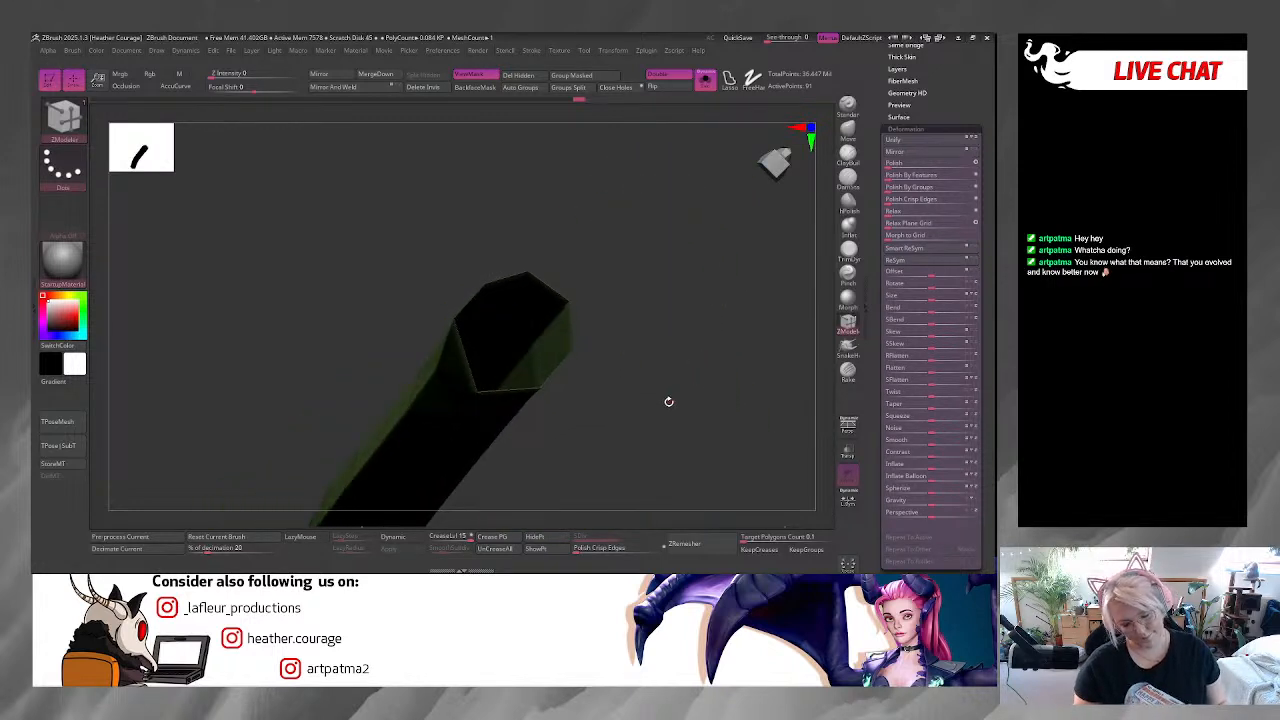
{"action": "left_click_drag", "start_coordinate": [645, 423], "coordinate": [621, 408]}
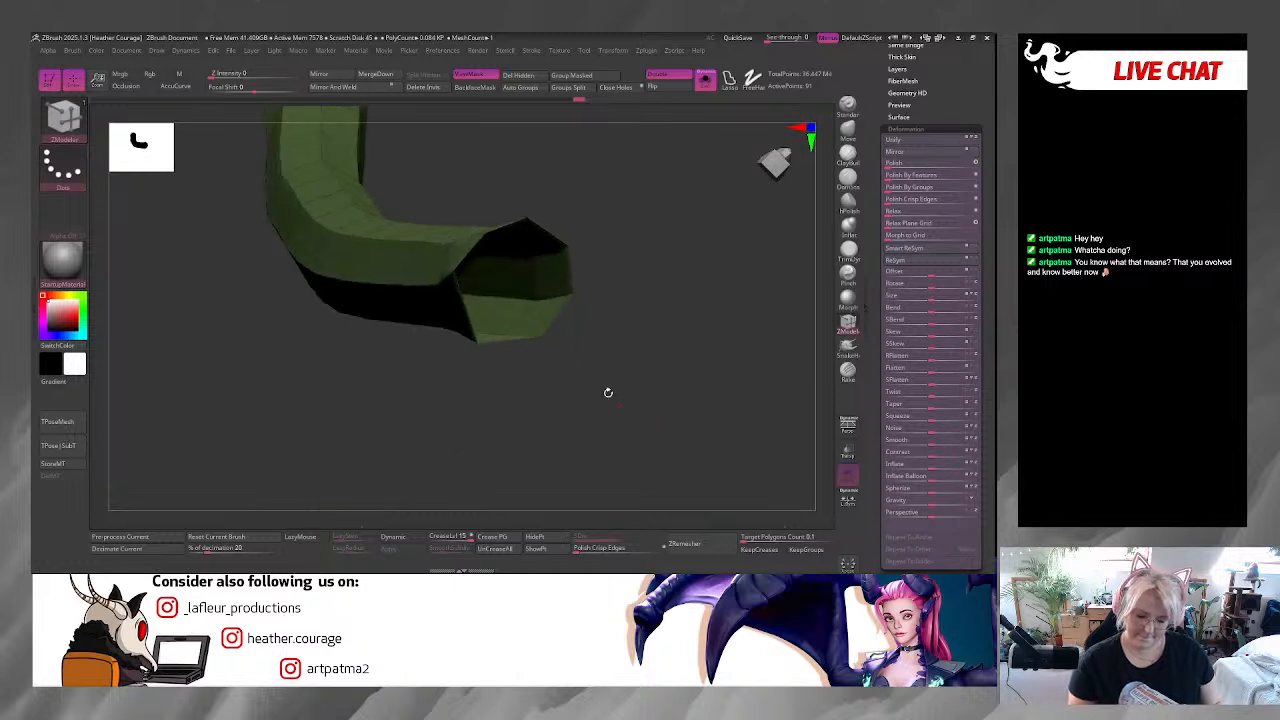
Set the edge action to Bridge with Two Edges and bridge opposite rim edges across the shaft's open end.
{"action": "key", "text": "space"}
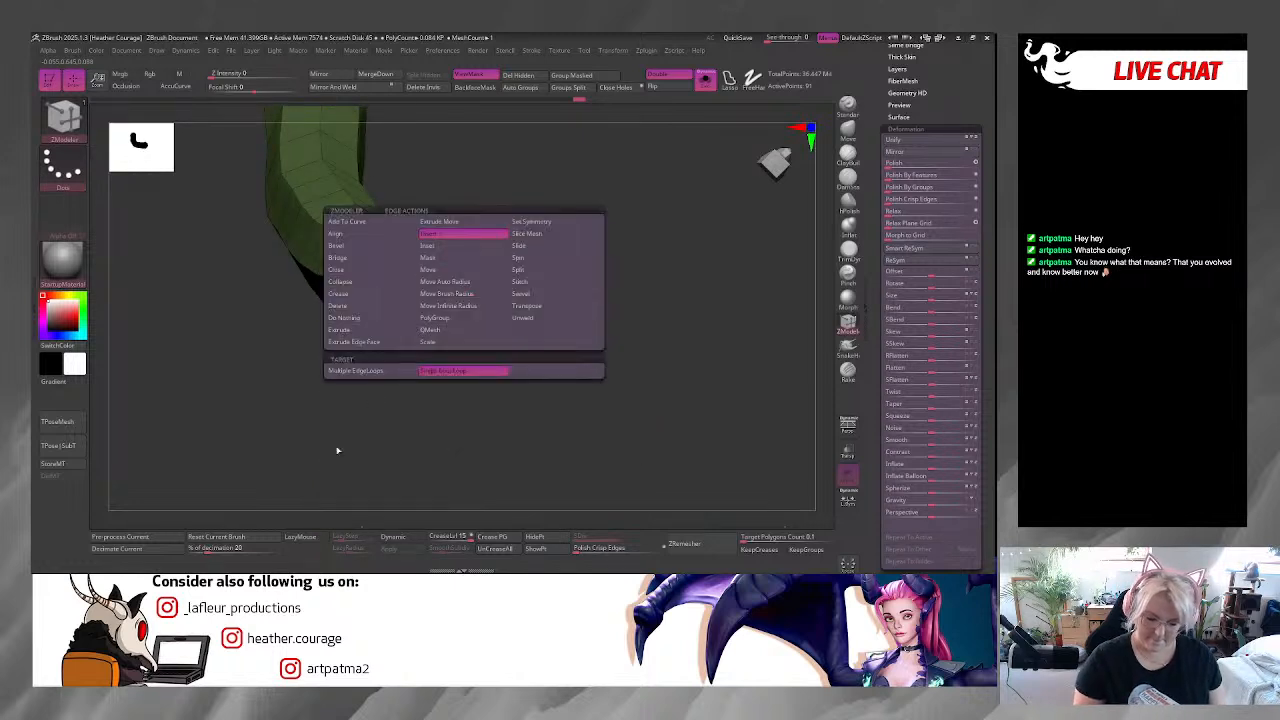
{"action": "left_click", "coordinate": [340, 258]}
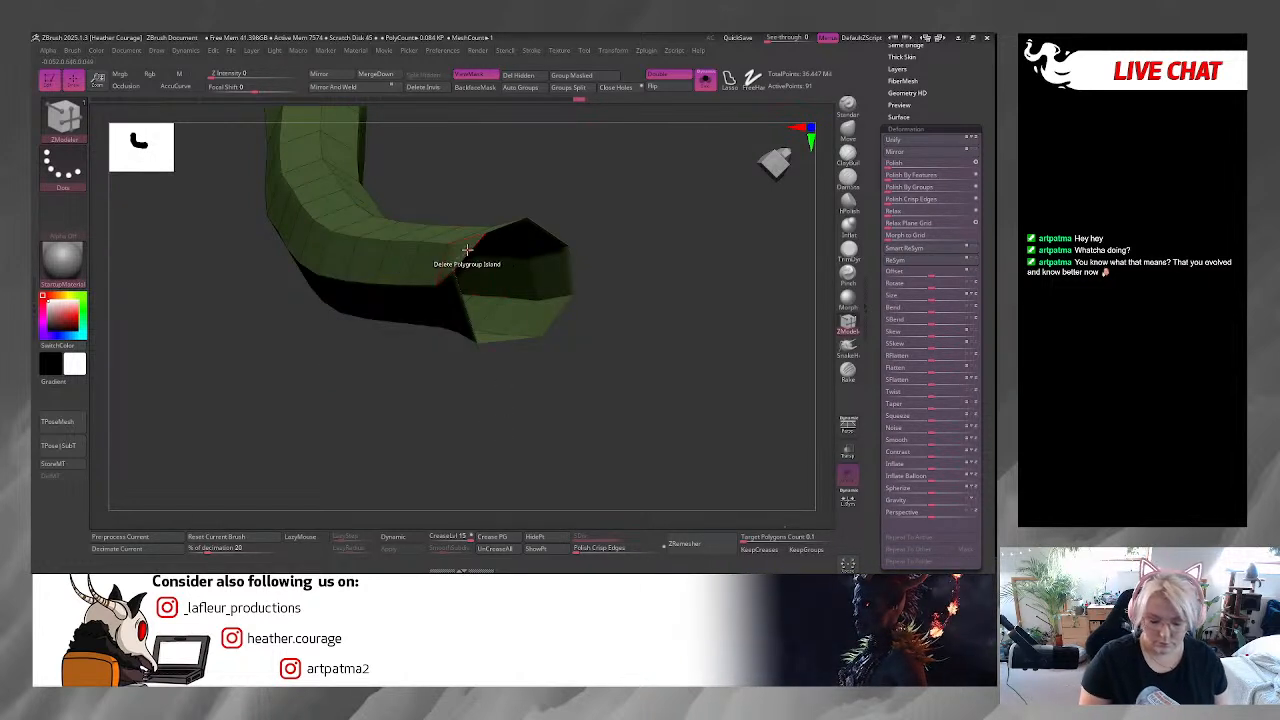
{"action": "left_click", "coordinate": [562, 334]}
{"action": "left_click_drag", "start_coordinate": [564, 335], "coordinate": [520, 236]}
{"action": "left_click_drag", "start_coordinate": [580, 390], "coordinate": [751, 271]}
{"action": "left_click", "coordinate": [524, 349]}
{"action": "left_click", "coordinate": [500, 271]}
{"action": "left_click_drag", "start_coordinate": [594, 420], "coordinate": [604, 312]}
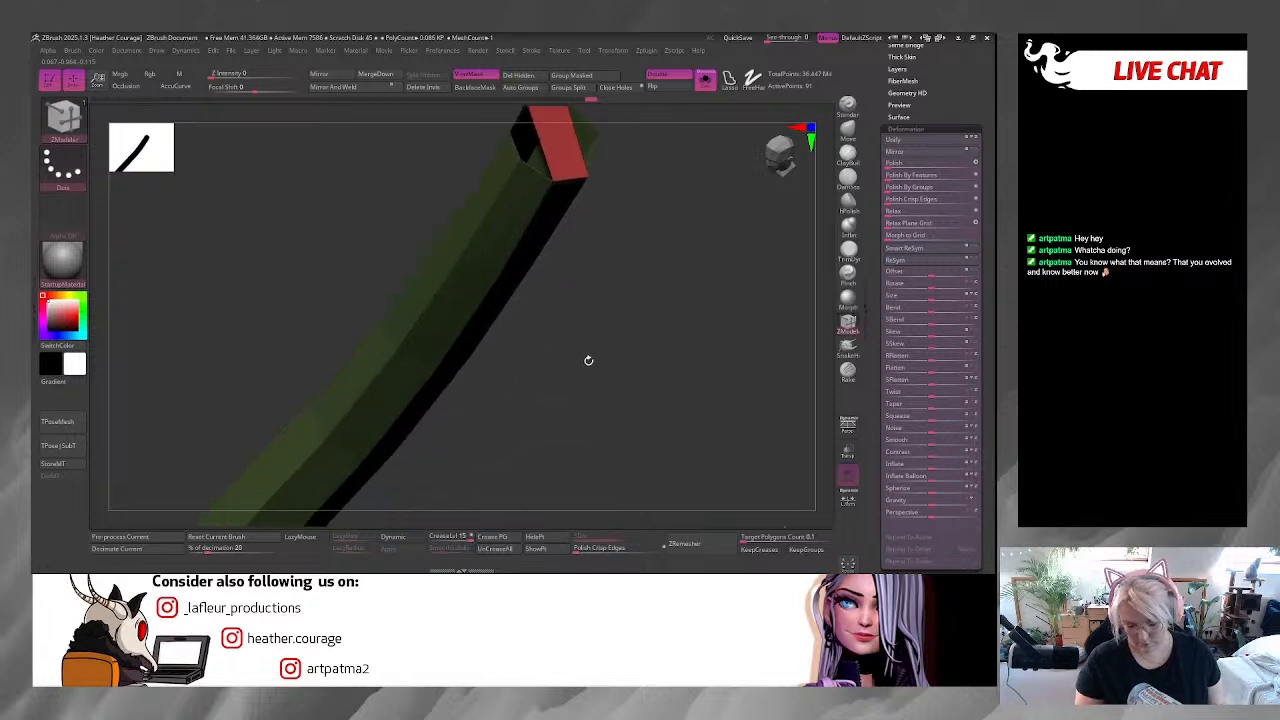
Close the remaining holes beside the bridge face and assign automatic polygroups to the shaft.
{"action": "left_click_drag", "start_coordinate": [637, 391], "coordinate": [616, 433]}
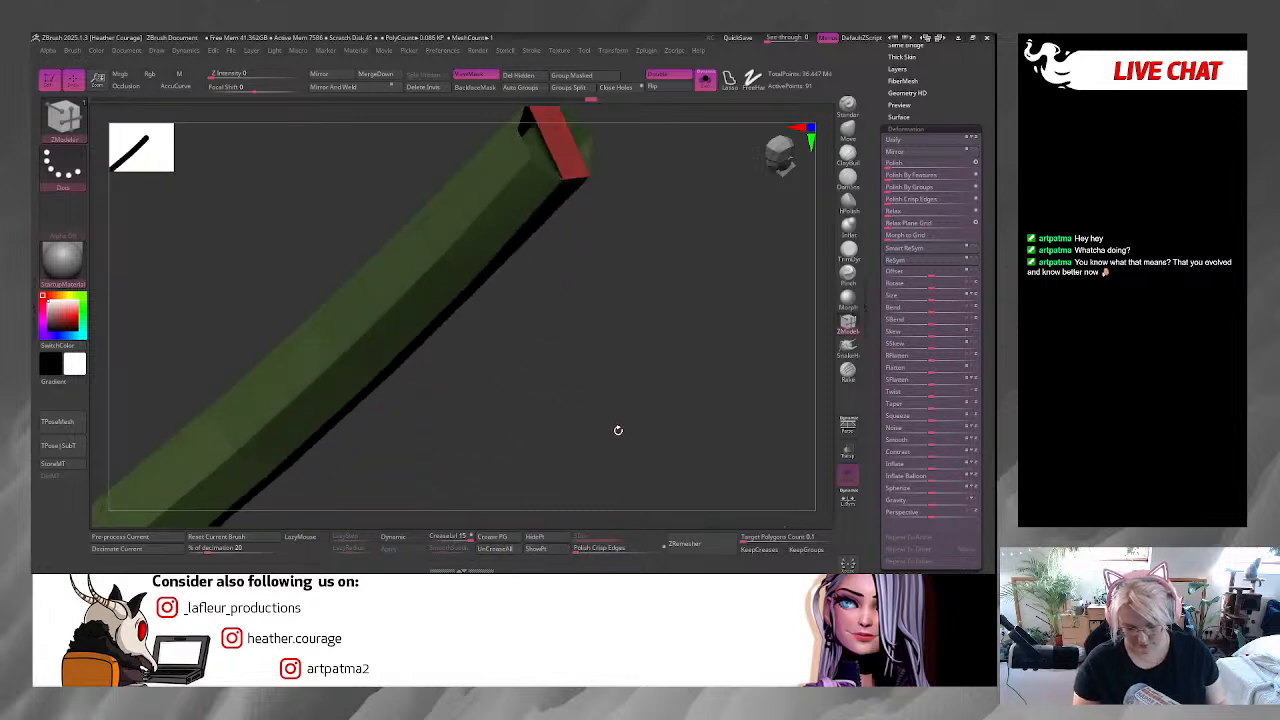
{"action": "left_click_drag", "start_coordinate": [692, 125], "coordinate": [630, 190]}
{"action": "left_click", "coordinate": [609, 88]}
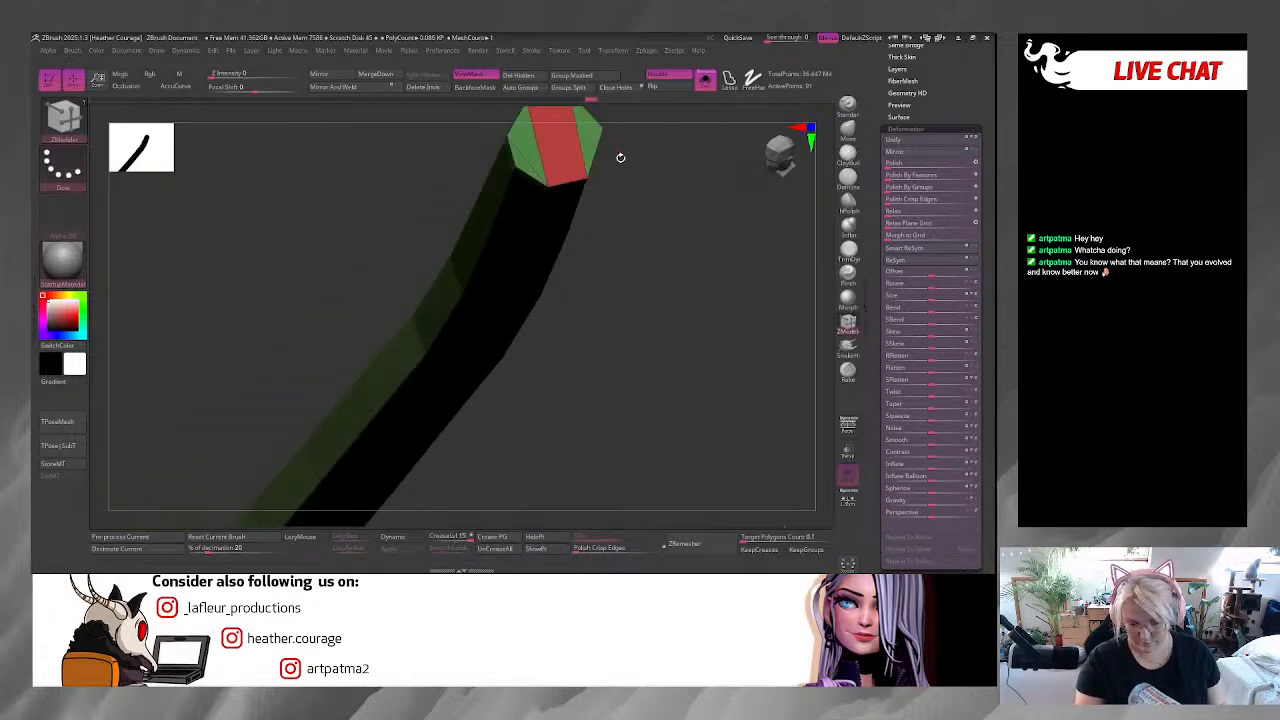
{"action": "left_click_drag", "start_coordinate": [639, 318], "coordinate": [606, 155]}
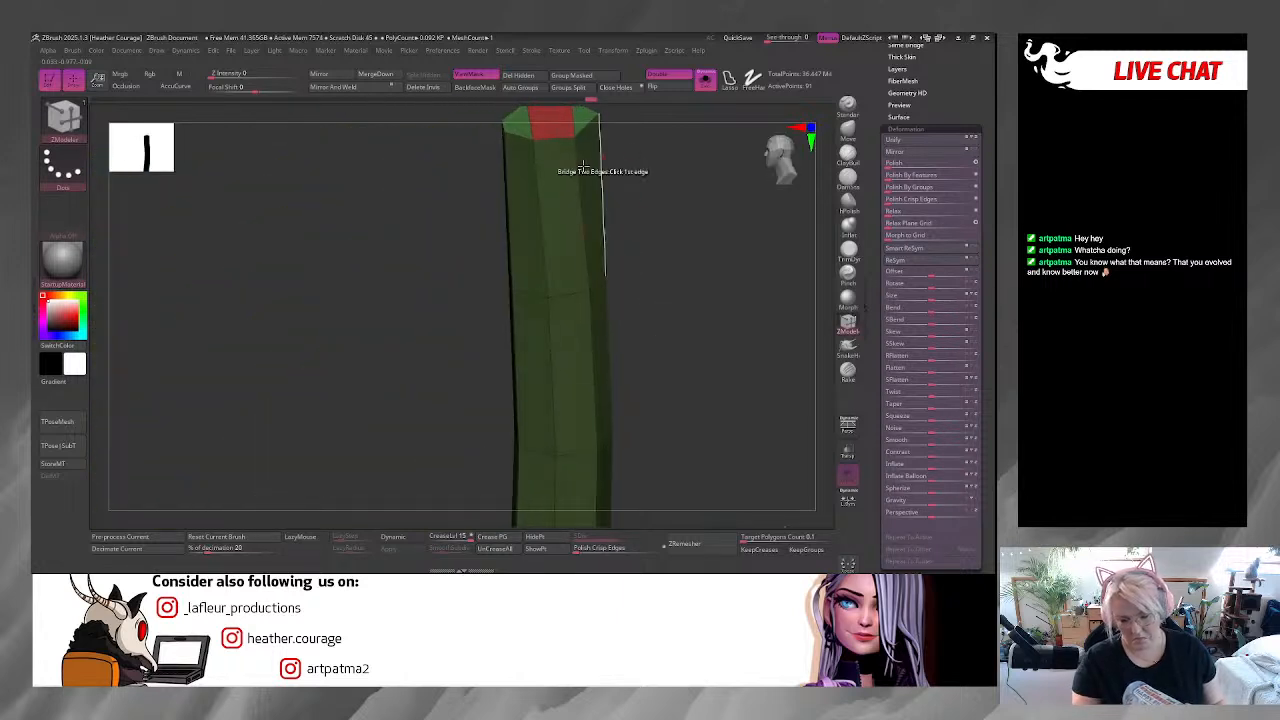
{"action": "left_click", "coordinate": [527, 91]}
{"action": "left_click_drag", "start_coordinate": [669, 306], "coordinate": [639, 430]}
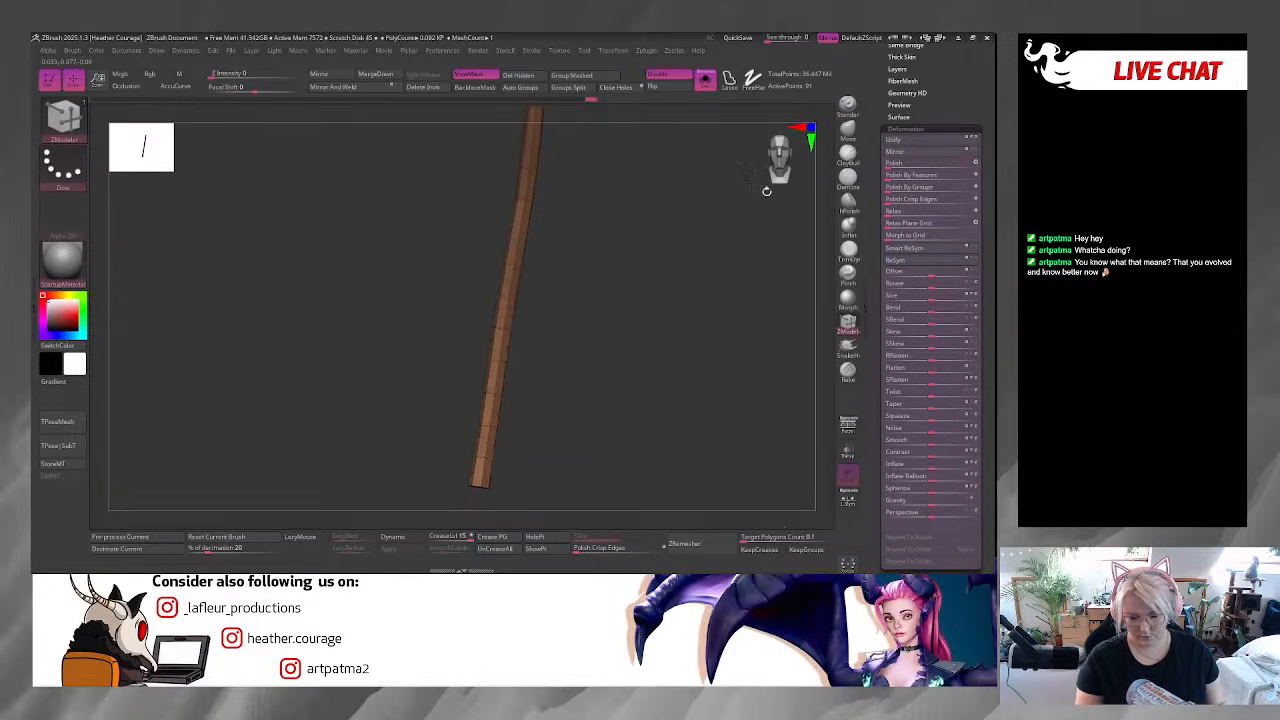
{"action": "left_click", "coordinate": [770, 160]}
{"action": "left_click_drag", "start_coordinate": [637, 312], "coordinate": [604, 332], "text": "alt"}
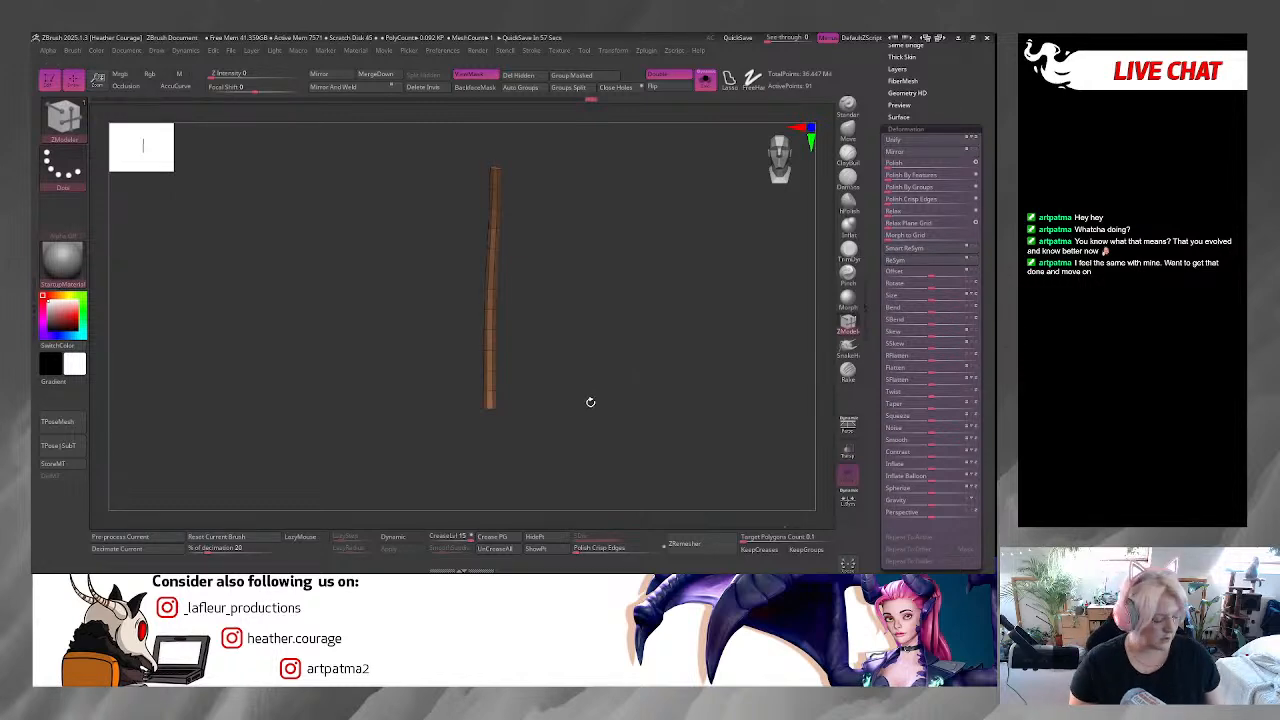
Pick the Move Topological brush and try Mirror And Weld on the shaft.
{"action": "key", "text": "b"}
{"action": "key", "text": "m"}
{"action": "key", "text": "t"}
{"action": "key", "text": "space"}
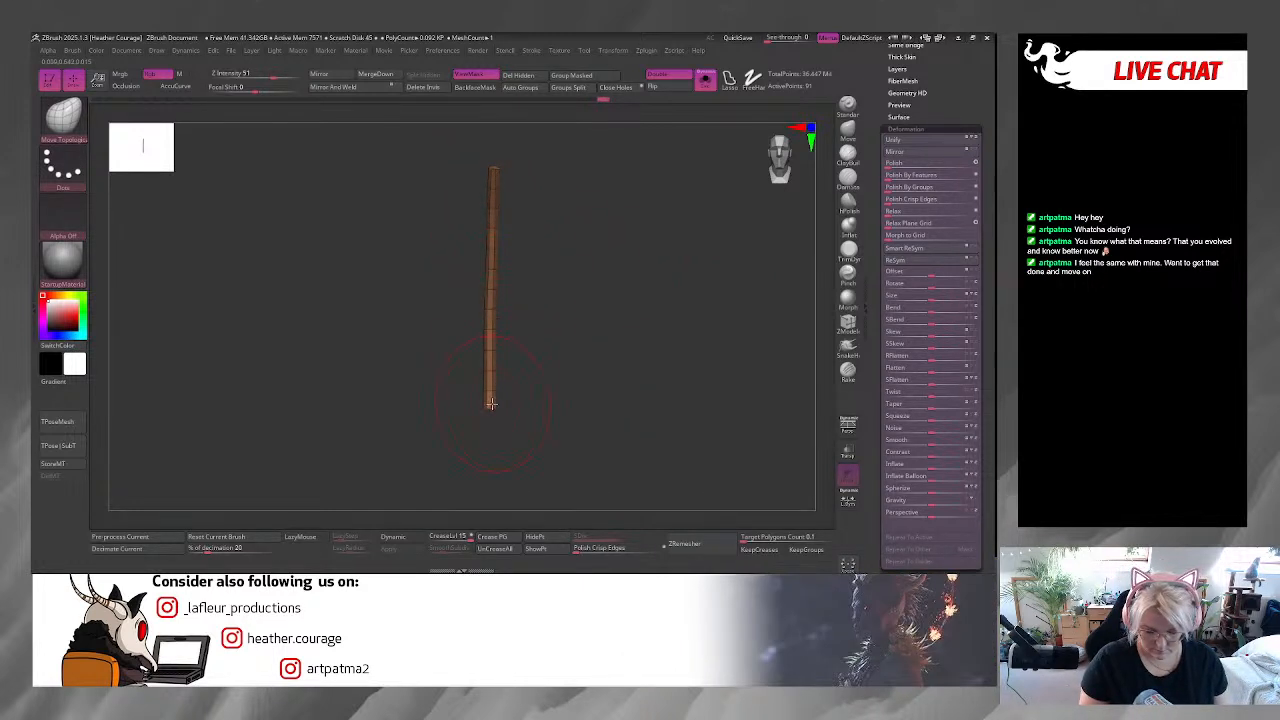
{"action": "left_click", "coordinate": [365, 88]}
{"action": "mouse_move", "coordinate": [600, 362]}
{"action": "left_mouse_down"}
{"action": "mouse_move", "coordinate": [534, 380]}
{"action": "mouse_move", "coordinate": [603, 369]}
{"action": "left_mouse_up"}
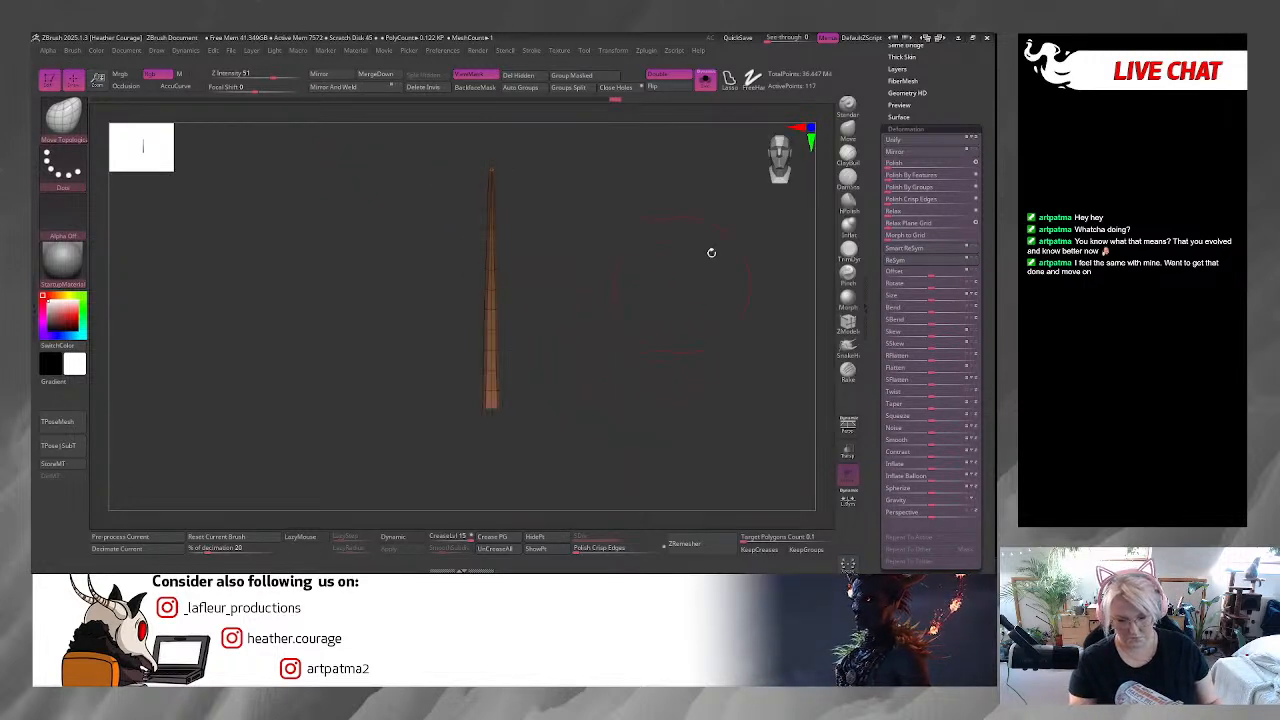
{"action": "left_click_drag", "start_coordinate": [780, 168], "coordinate": [721, 257]}
Reposition the transform gizmo on the shaft, reset its orientation and try Mirror And Weld again.
{"action": "key", "text": "w"}
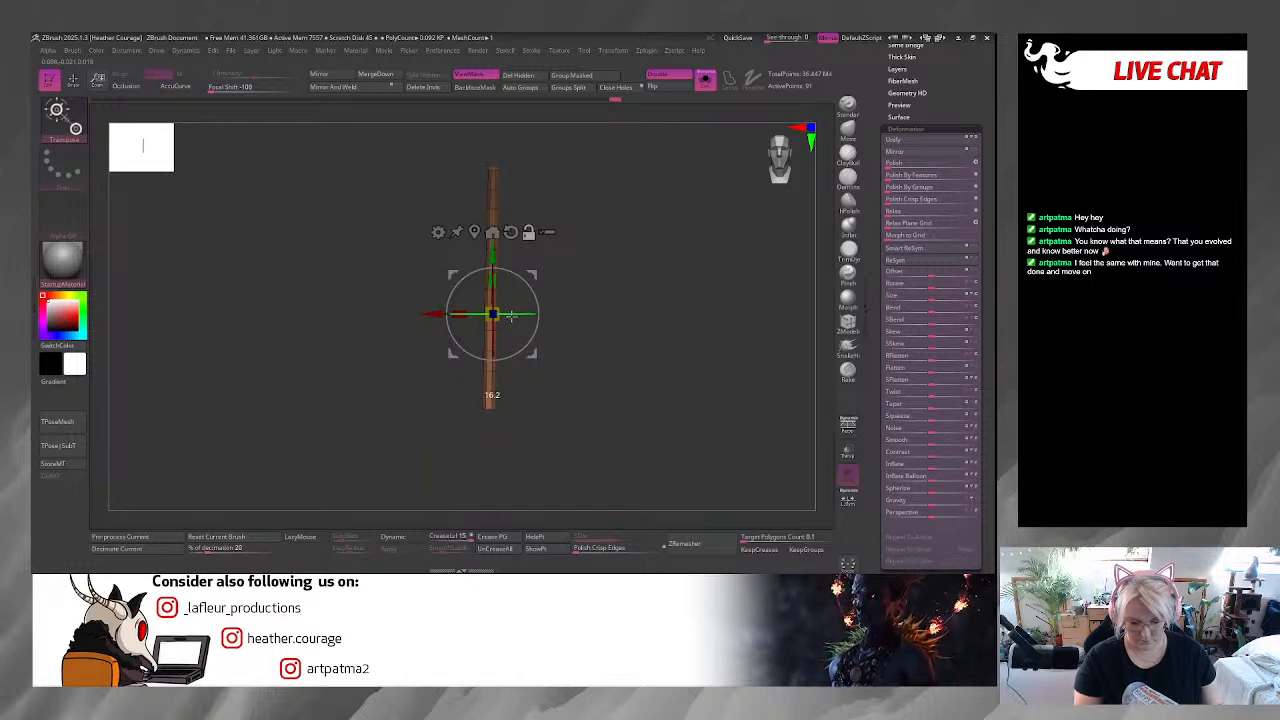
{"action": "left_click", "coordinate": [492, 232]}
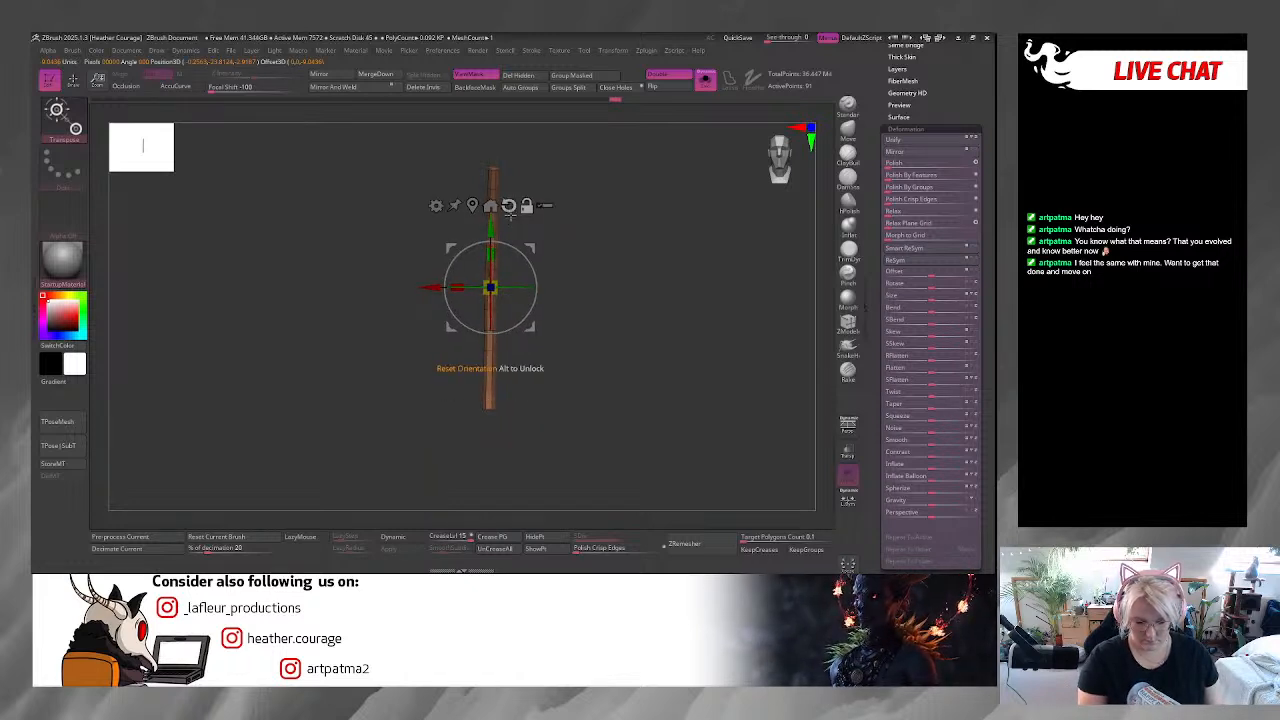
{"action": "left_click", "coordinate": [352, 87]}
{"action": "key", "text": "ctrl"}
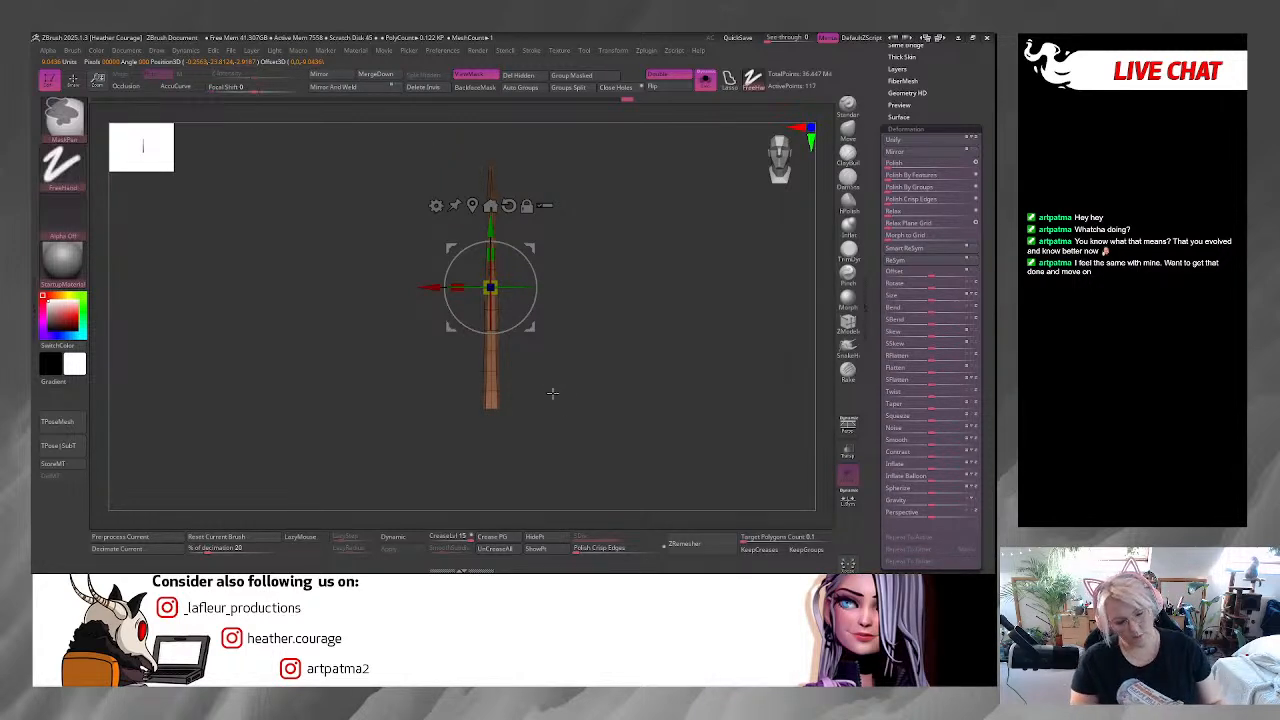
{"action": "mouse_move", "coordinate": [542, 431]}
{"action": "left_mouse_down"}
{"action": "mouse_move", "coordinate": [543, 471]}
{"action": "mouse_move", "coordinate": [542, 405]}
{"action": "mouse_move", "coordinate": [546, 431]}
{"action": "left_mouse_up"}
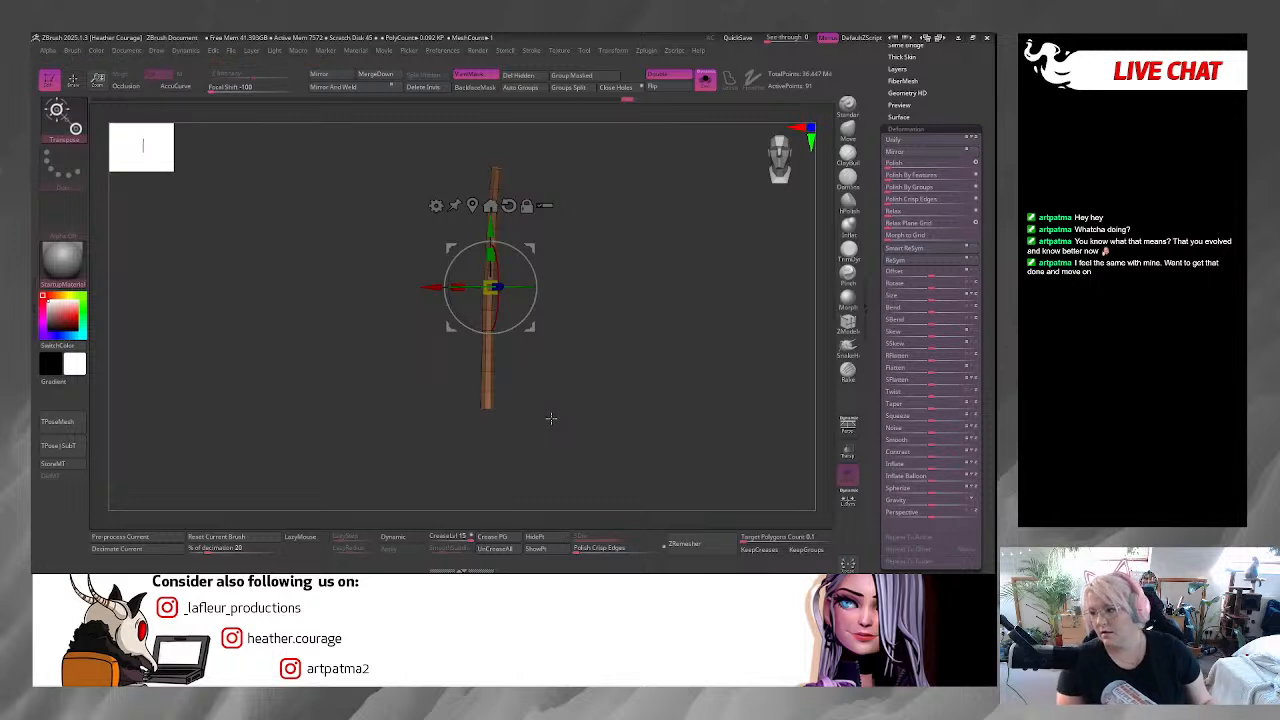
Compare the shaft's lean and symmetry from the front and back views.
{"action": "left_click_drag", "start_coordinate": [772, 148], "coordinate": [763, 169], "text": "shift"}
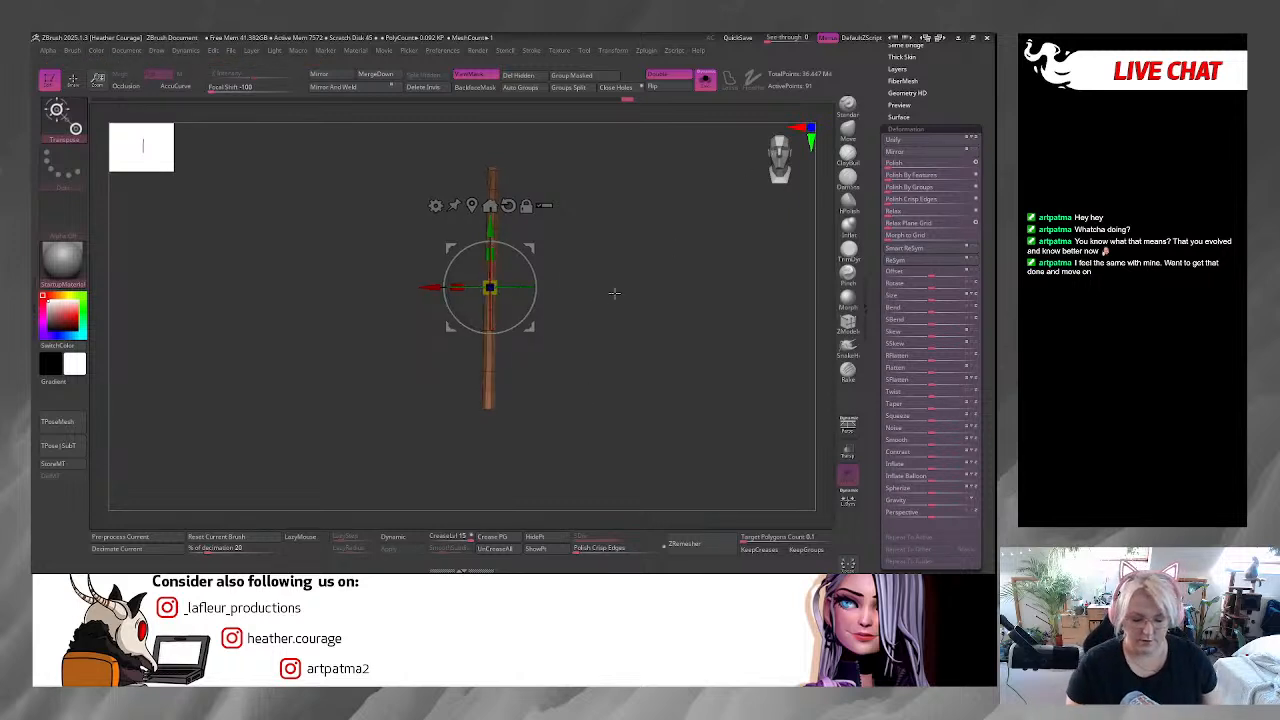
{"action": "right_click_drag", "start_coordinate": [599, 266], "coordinate": [725, 206], "text": "ctrl"}
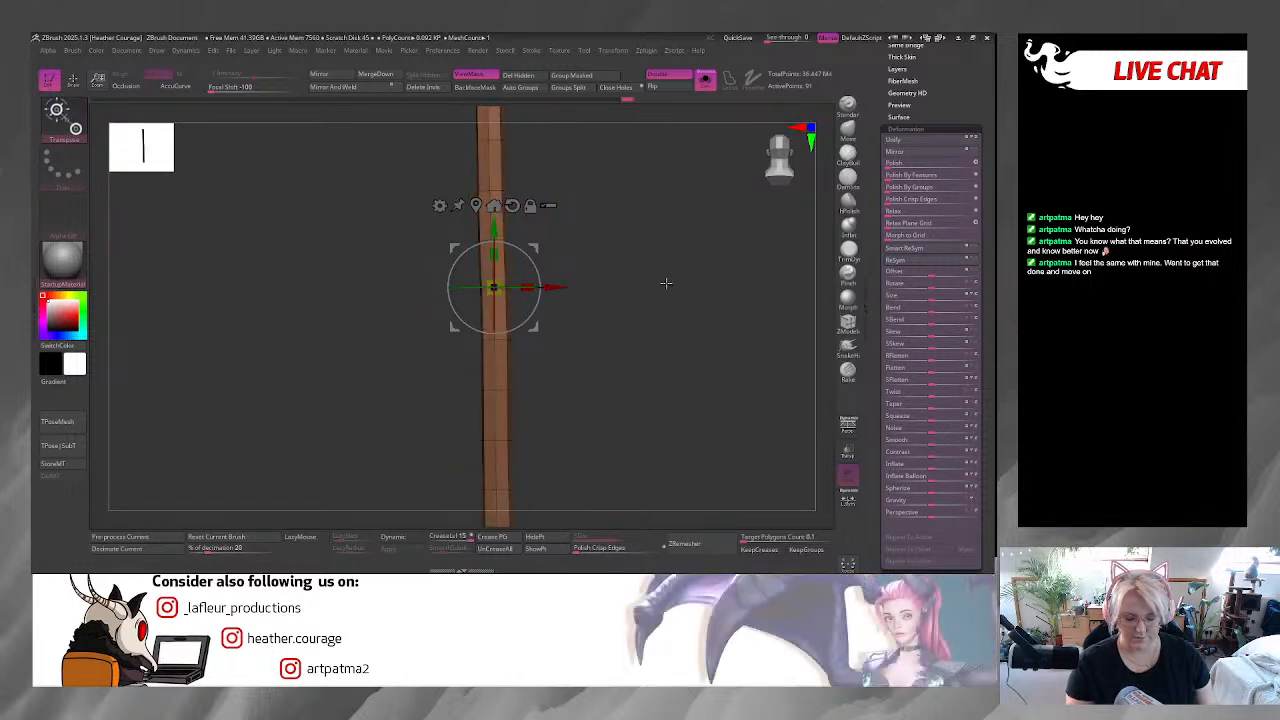
{"action": "right_click_drag", "start_coordinate": [663, 277], "coordinate": [648, 217], "text": "ctrl"}
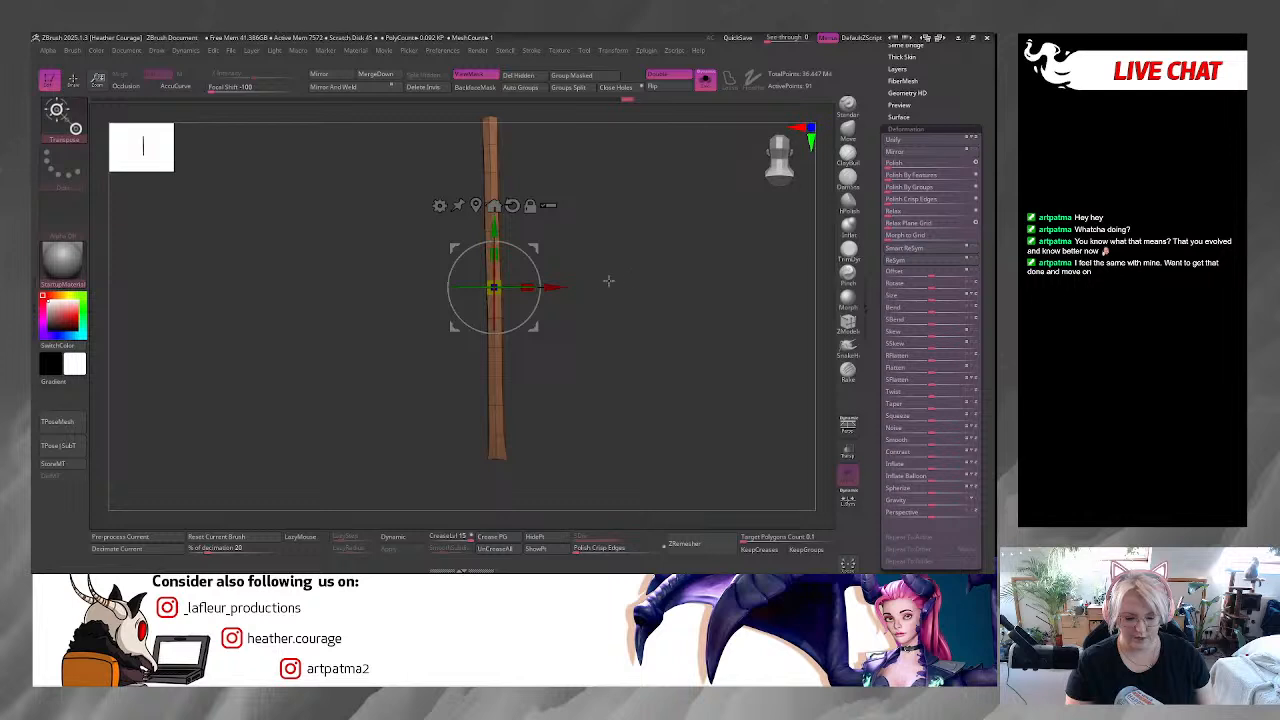
{"action": "left_click_drag", "start_coordinate": [537, 292], "coordinate": [620, 297]}
{"action": "right_click_drag", "start_coordinate": [620, 298], "coordinate": [785, 167]}
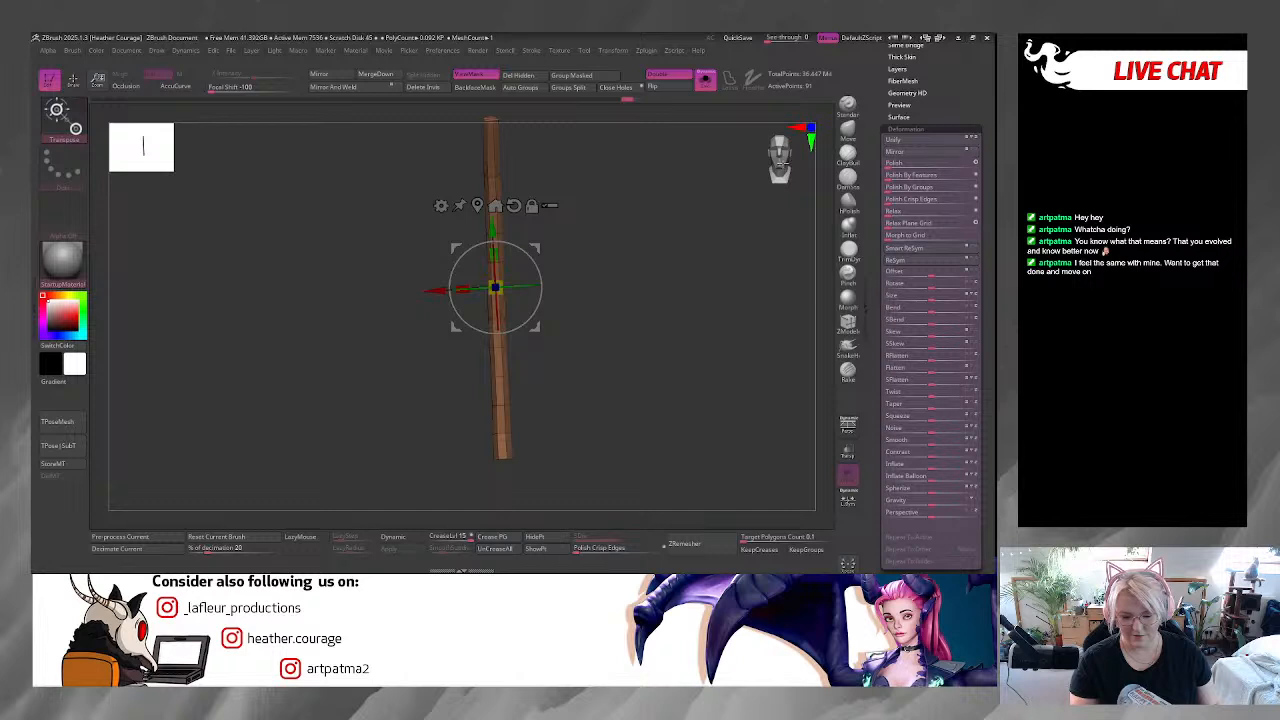
{"action": "left_click_drag", "start_coordinate": [537, 293], "coordinate": [537, 289]}
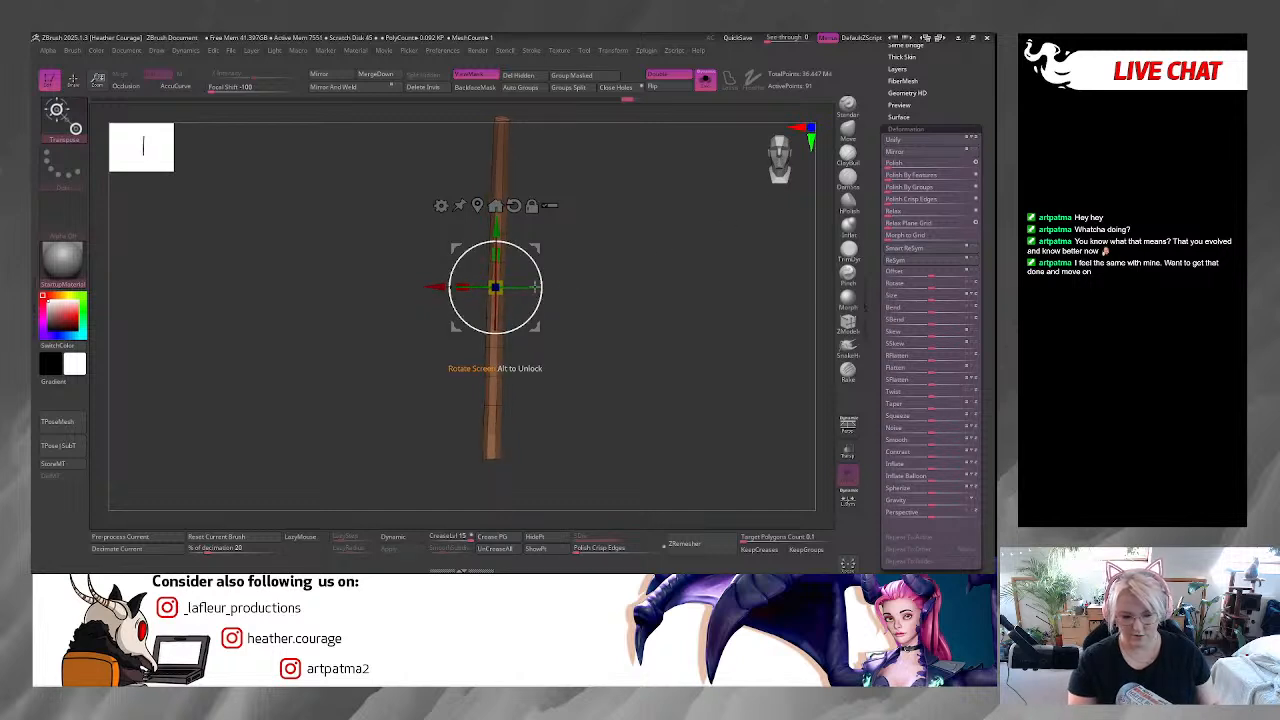
{"action": "left_click_drag", "start_coordinate": [590, 420], "coordinate": [522, 361]}
Choose the CurveTube brush and draw a tube curve along the full length of the bent shaft.
{"action": "key", "text": "space"}
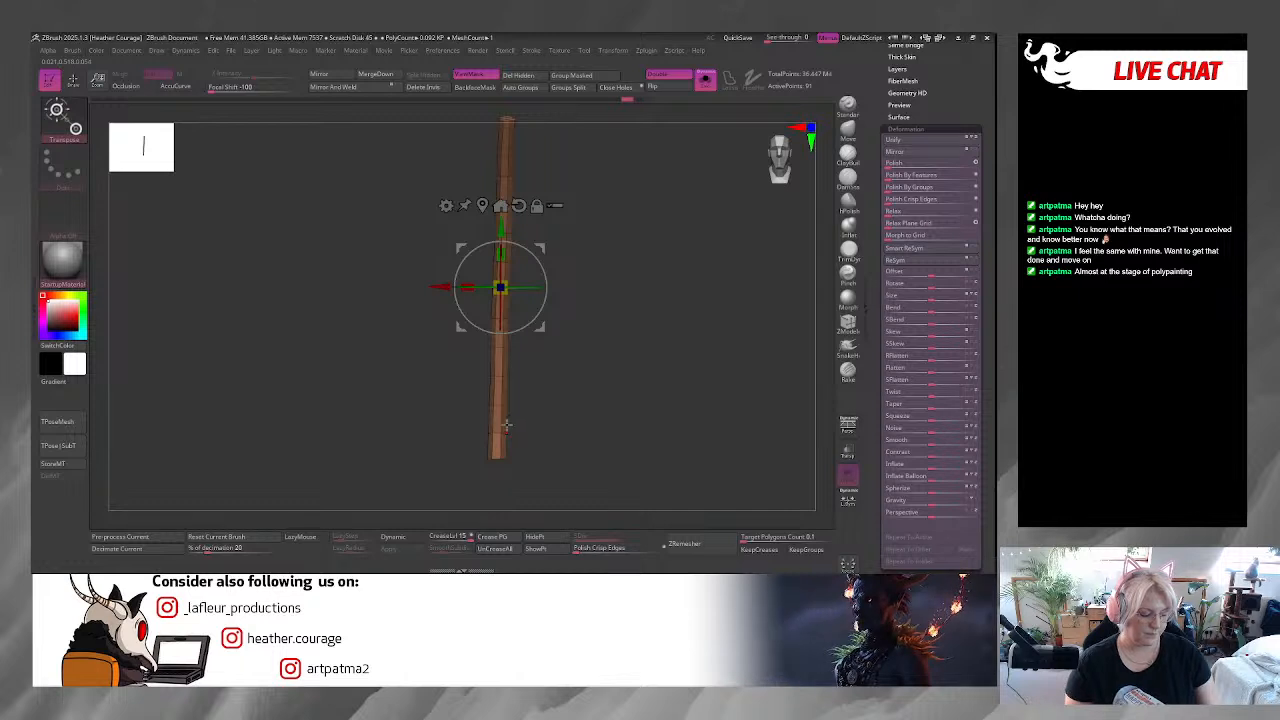
{"action": "key", "text": "b"}
{"action": "key", "text": "c"}
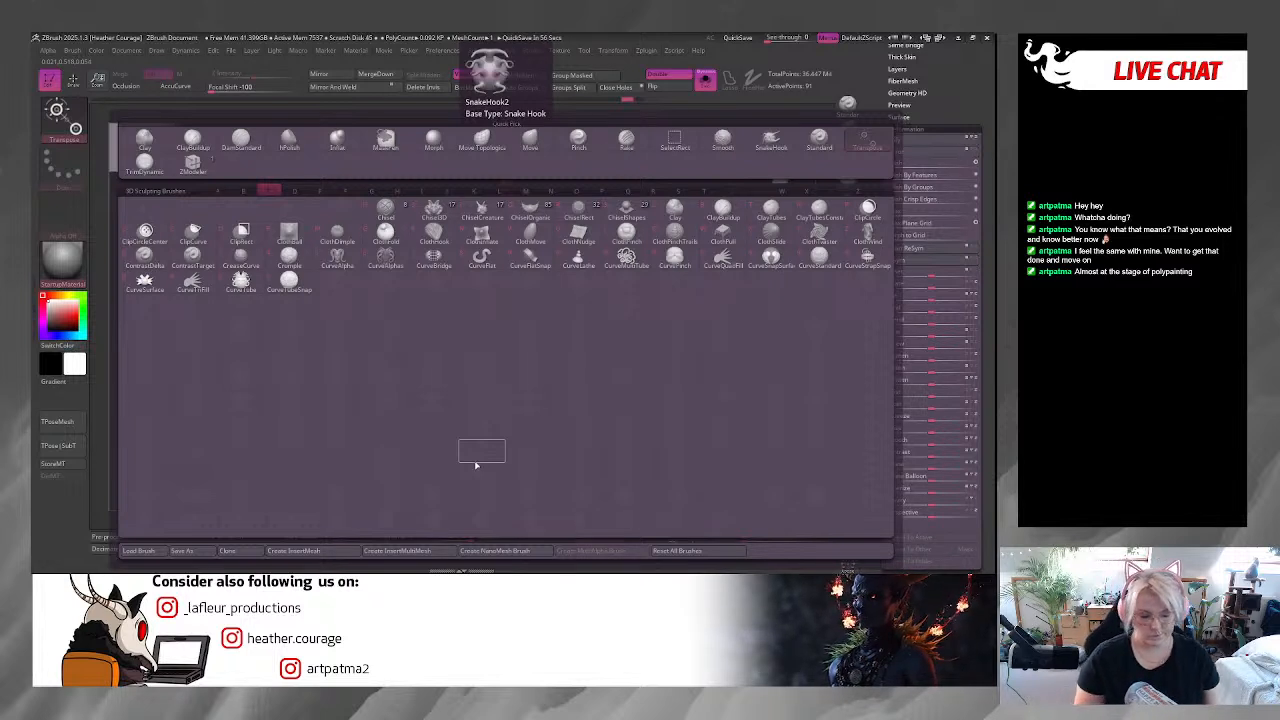
{"action": "left_click", "coordinate": [244, 284]}
{"action": "left_click_drag", "start_coordinate": [669, 380], "coordinate": [726, 383]}
{"action": "left_click_drag", "start_coordinate": [578, 221], "coordinate": [564, 175], "text": "alt"}
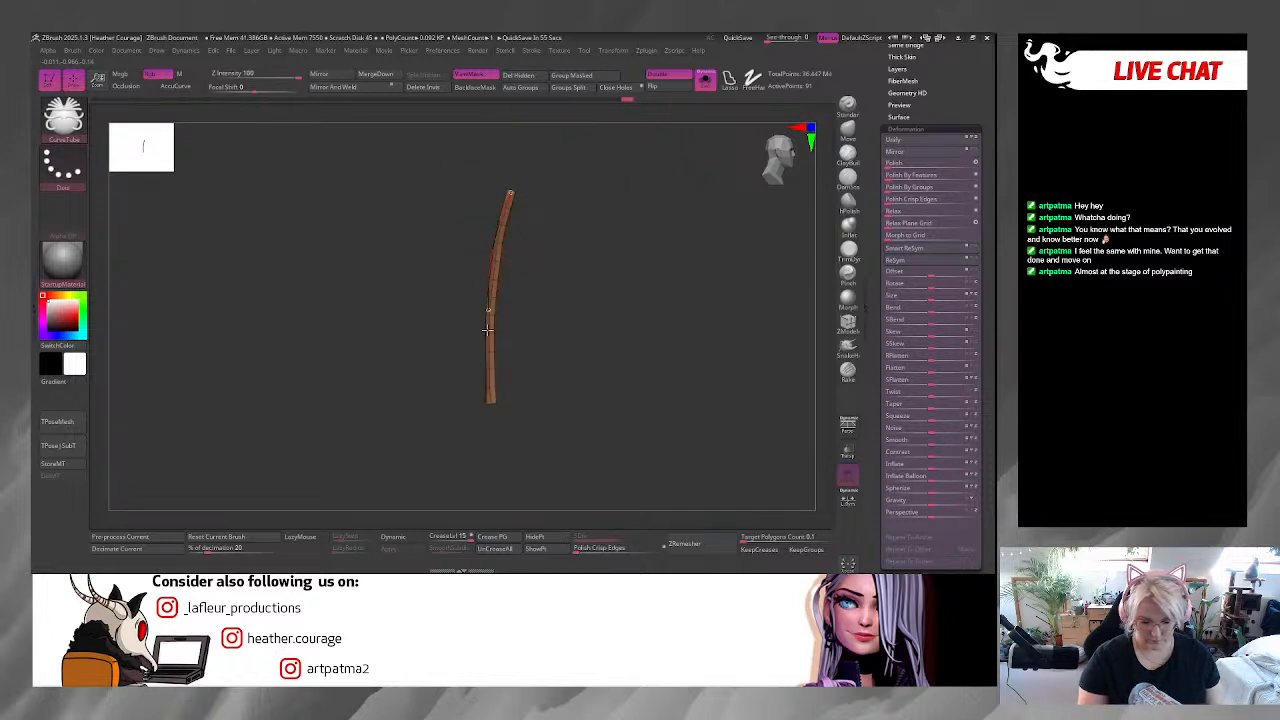
{"action": "left_click", "coordinate": [492, 394]}
{"action": "left_click_drag", "start_coordinate": [640, 400], "coordinate": [453, 377]}
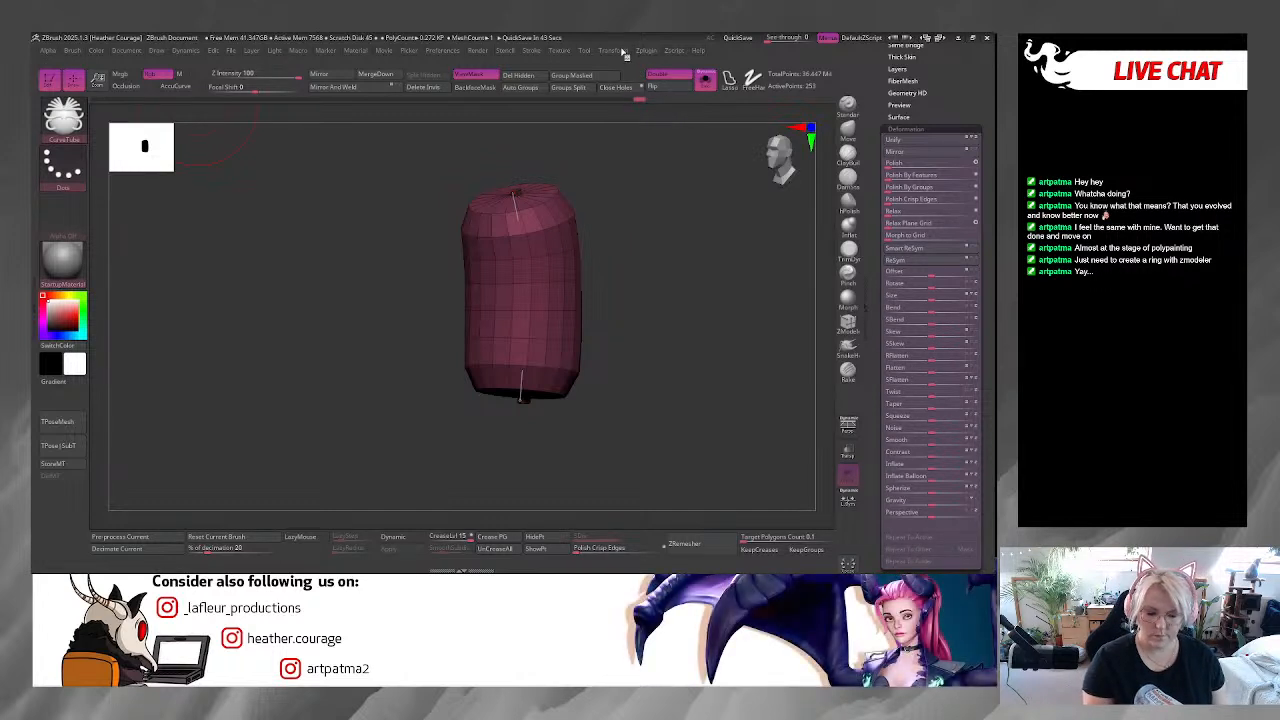
Examine the CurveTube brush's Curve settings for options controlling the tube.
{"action": "left_click", "coordinate": [31, 308]}
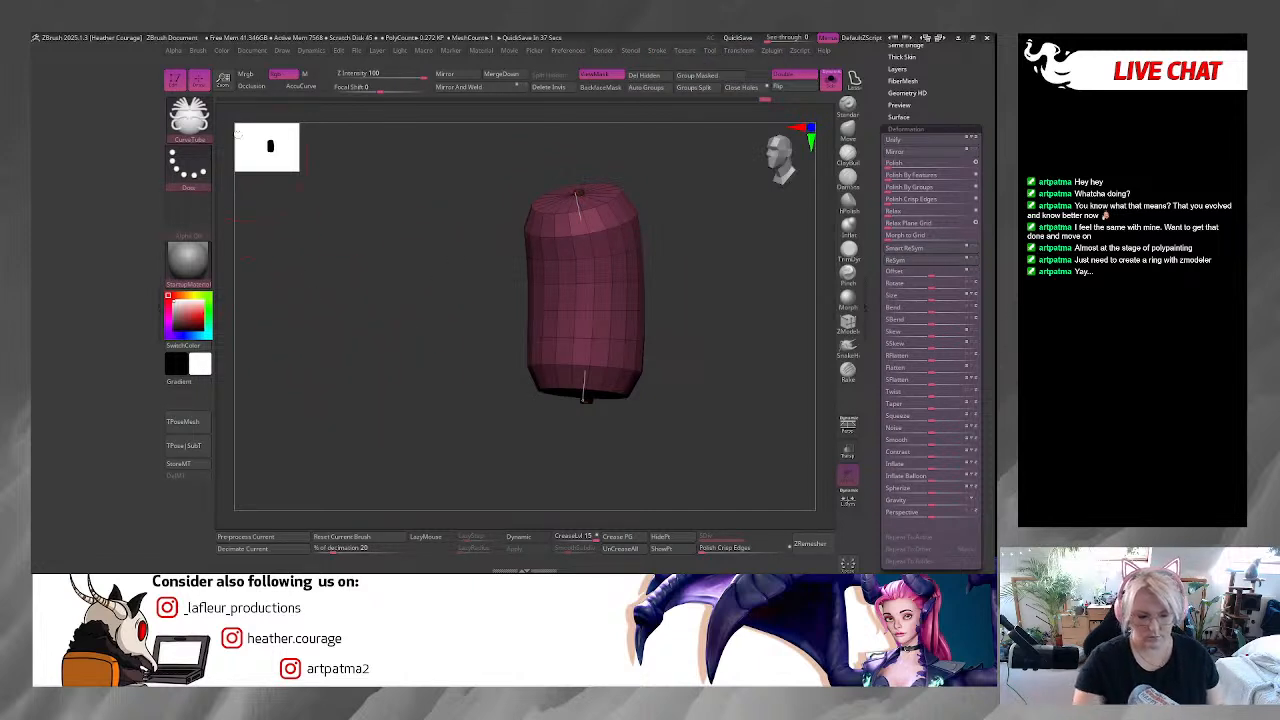
{"action": "left_click", "coordinate": [203, 52]}
{"action": "left_click", "coordinate": [195, 52]}
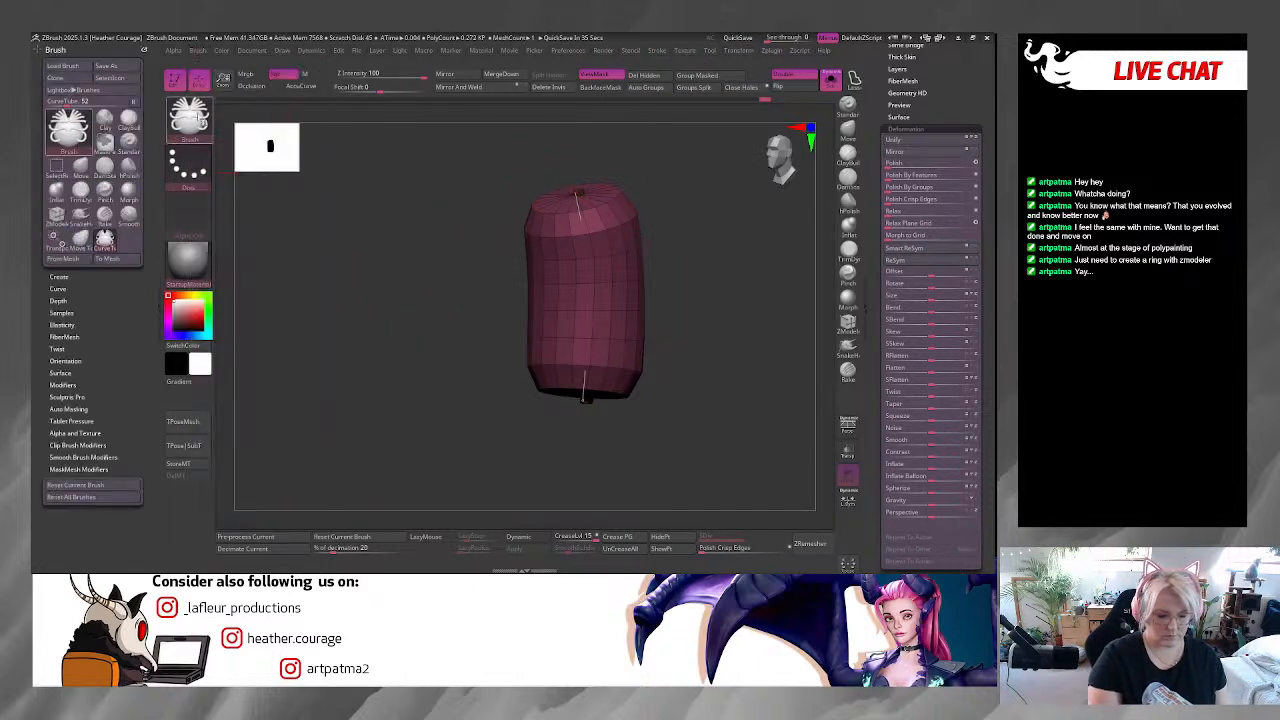
{"action": "left_click", "coordinate": [70, 289]}
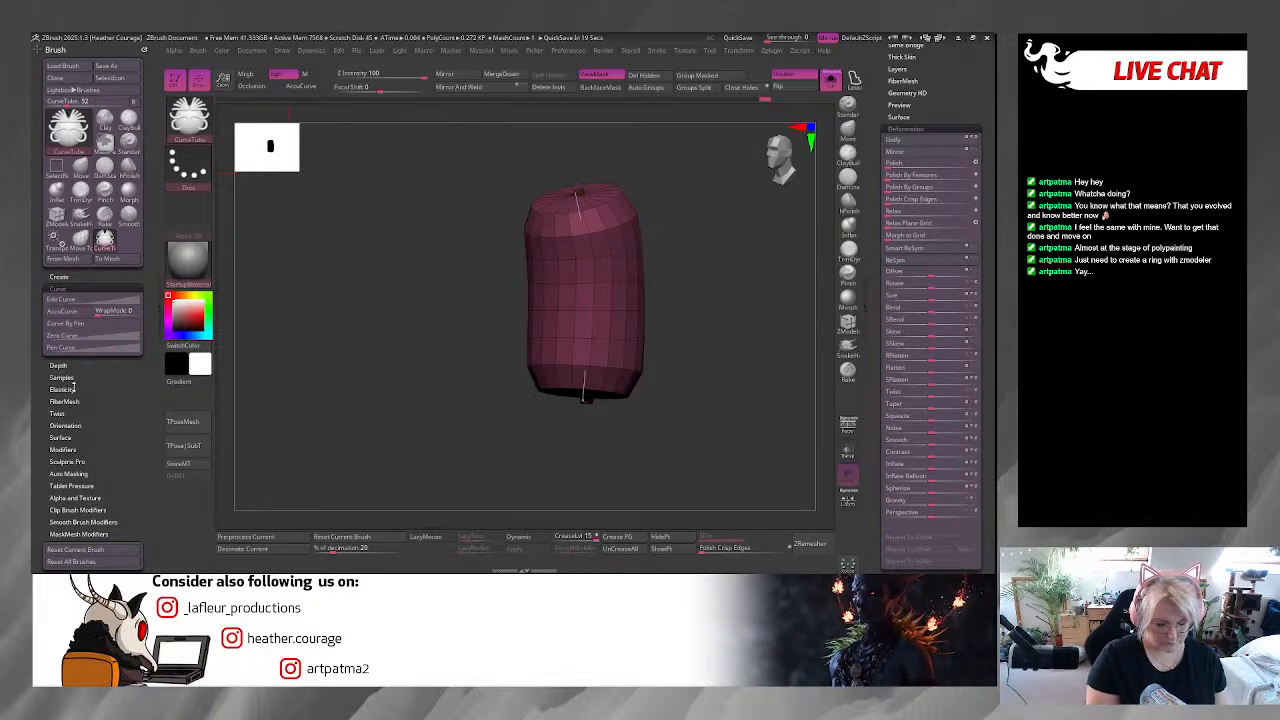
{"action": "left_click_drag", "start_coordinate": [666, 146], "coordinate": [778, 157]}
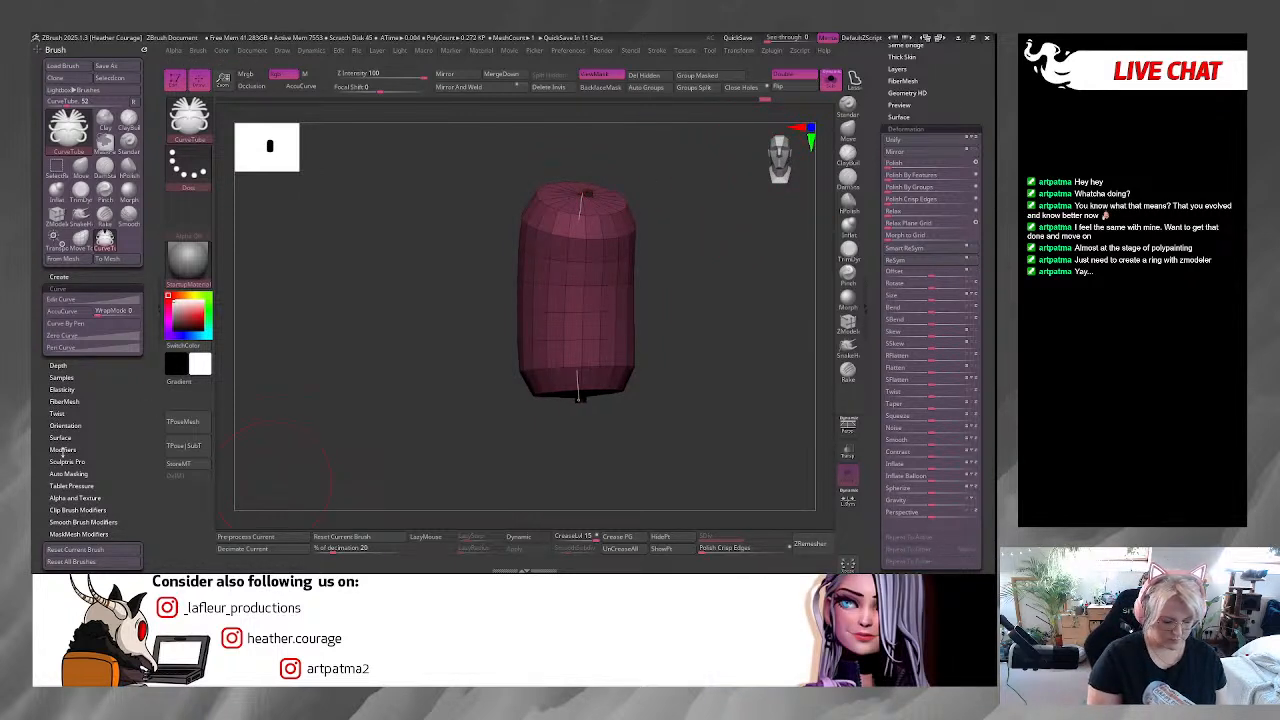
{"action": "scroll", "coordinate": [70, 508], "scroll_direction": "down", "scroll_amount": 3}
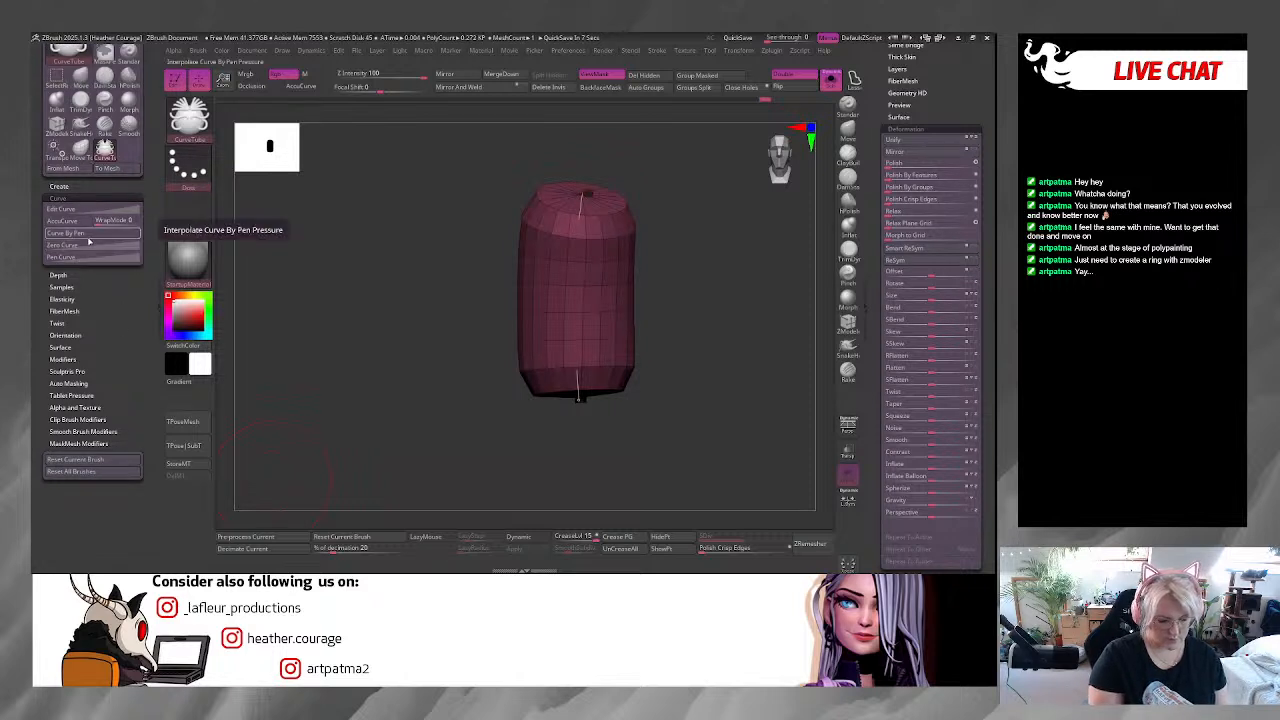
{"action": "scroll", "coordinate": [47, 472], "scroll_direction": "up", "scroll_amount": 3}
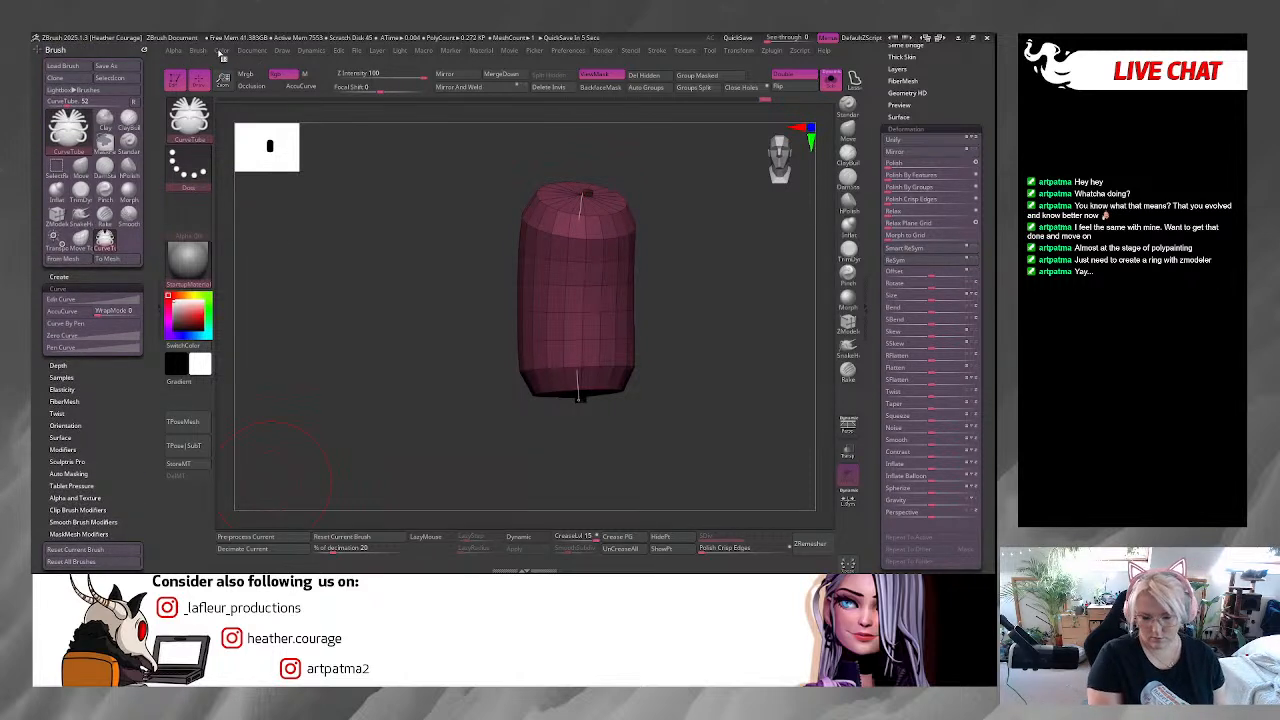
{"action": "left_click", "coordinate": [143, 48]}
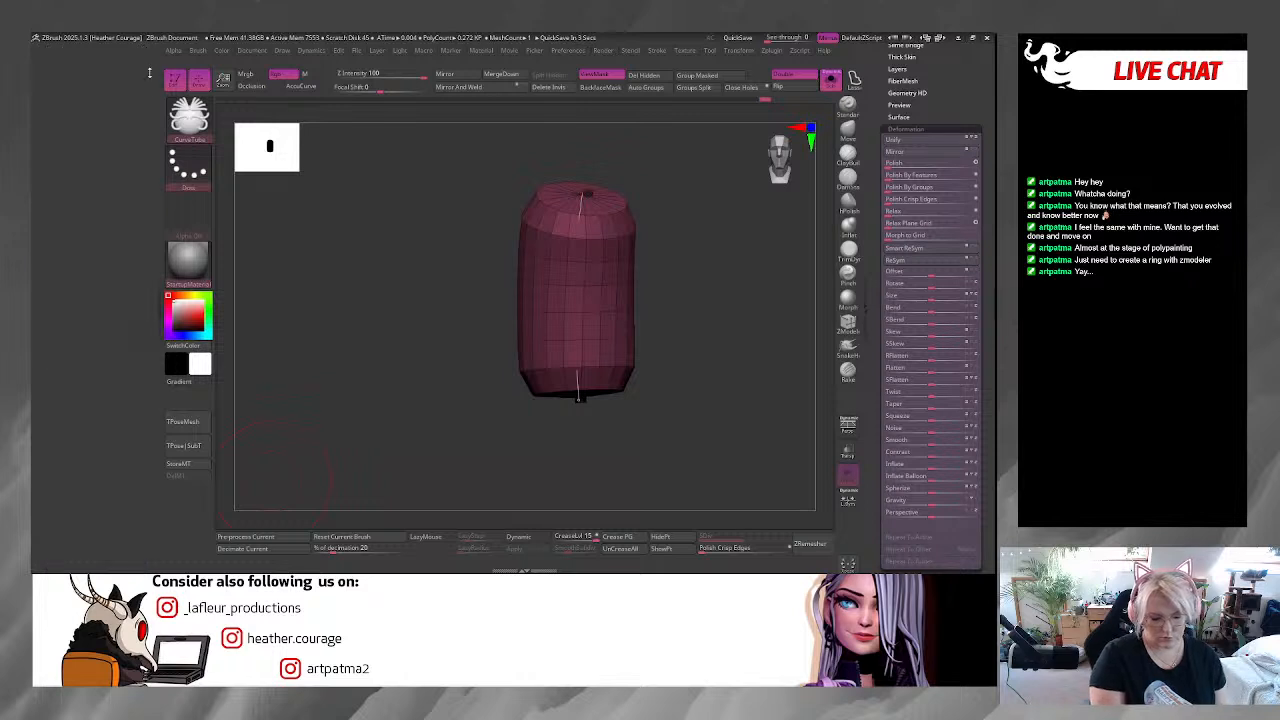
{"action": "left_click_drag", "start_coordinate": [415, 310], "coordinate": [457, 317]}
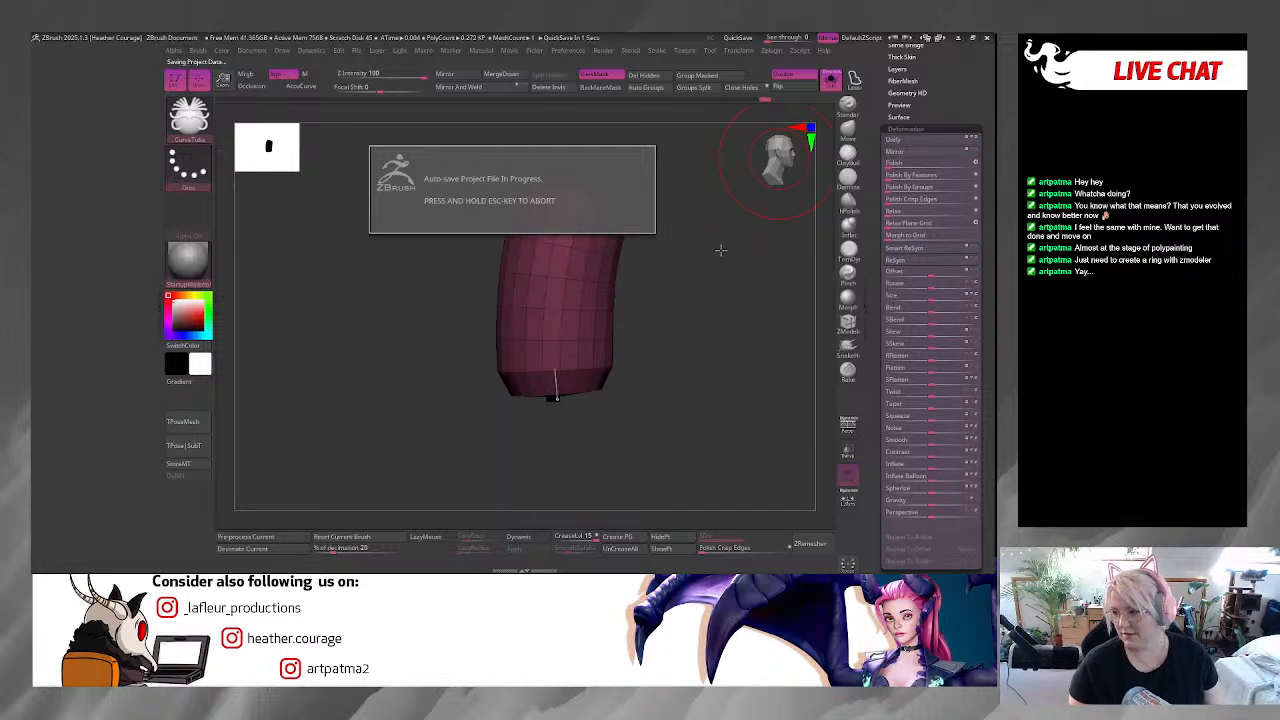
Reduce the draw size and rebuild the tube along its curve at roughly the shaft's thickness.
{"action": "key", "text": "space"}
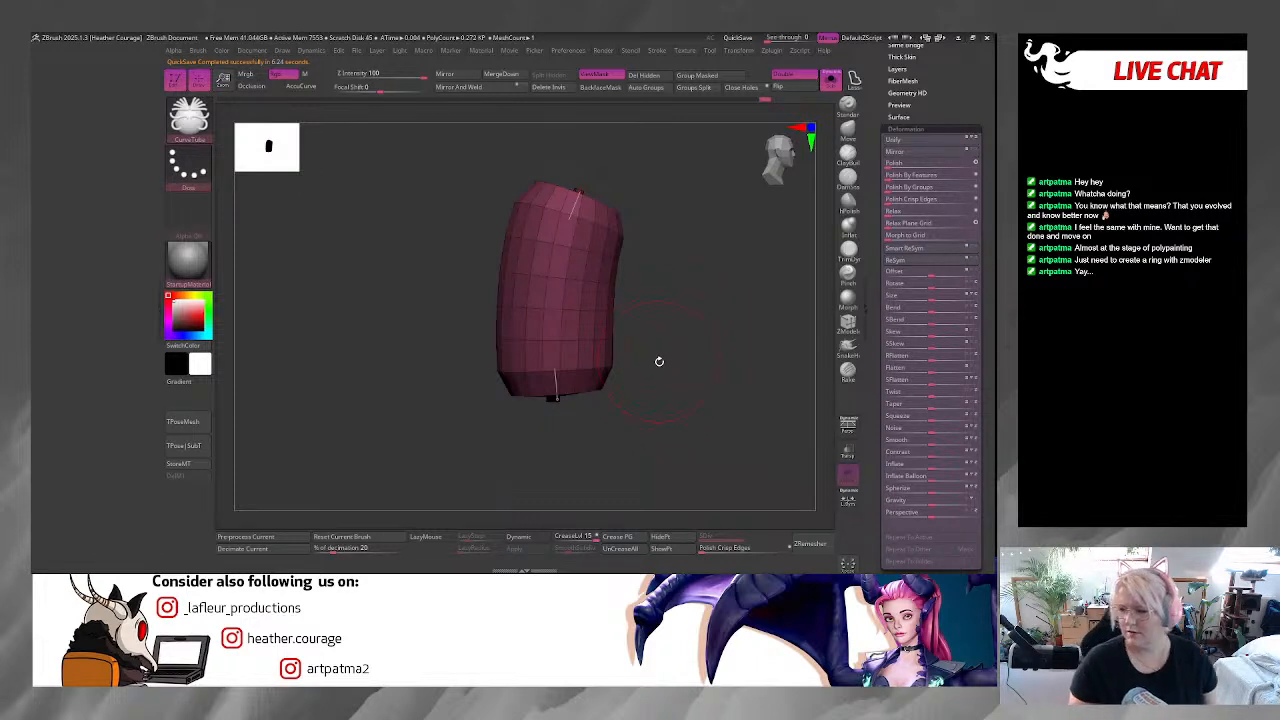
{"action": "key", "text": "space"}
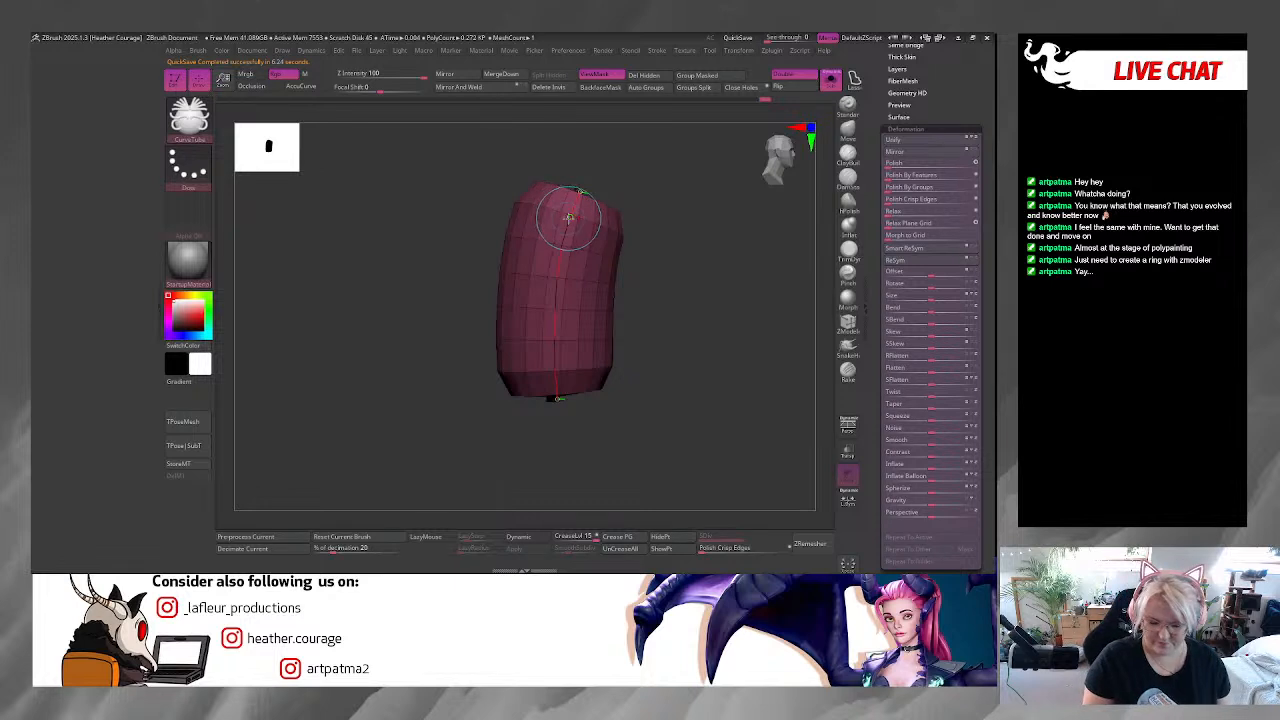
{"action": "left_click", "coordinate": [568, 219]}
{"action": "mouse_move", "coordinate": [665, 325]}
{"action": "left_mouse_down"}
{"action": "mouse_move", "coordinate": [700, 371]}
{"action": "mouse_move", "coordinate": [720, 348]}
{"action": "mouse_move", "coordinate": [720, 360]}
{"action": "mouse_move", "coordinate": [686, 366]}
{"action": "left_mouse_up"}
{"action": "key", "text": "ctrl+z"}
{"action": "key", "text": "ctrl+z"}
{"action": "key", "text": "space"}
{"action": "mouse_move", "coordinate": [726, 299]}
{"action": "left_mouse_down"}
{"action": "mouse_move", "coordinate": [623, 254]}
{"action": "mouse_move", "coordinate": [640, 244]}
{"action": "left_mouse_up"}
{"action": "left_click", "coordinate": [573, 206]}
{"action": "left_click_drag", "start_coordinate": [749, 197], "coordinate": [746, 200]}
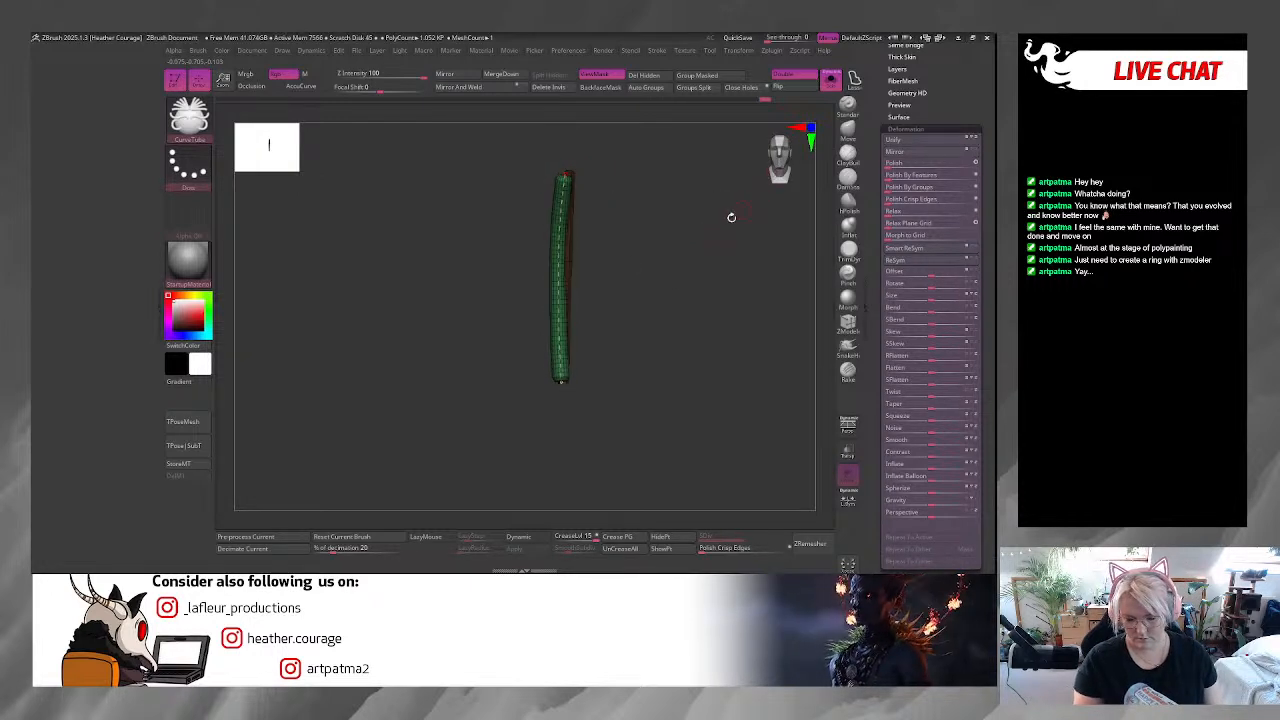
Rebuild the tube along its curve at an adjusted draw size and check its thickness against the old shaft from the side.
{"action": "key", "text": "space"}
{"action": "left_click", "coordinate": [560, 237]}
{"action": "left_click_drag", "start_coordinate": [651, 309], "coordinate": [635, 387]}
{"action": "left_click_drag", "start_coordinate": [624, 223], "coordinate": [611, 173]}
{"action": "left_click_drag", "start_coordinate": [632, 232], "coordinate": [622, 396], "text": "alt"}
Increase the draw size and rebuild the tube along its curve so that its thickness comes closer to the old shaft's.
{"action": "key", "text": "space"}
{"action": "left_click_drag", "start_coordinate": [603, 261], "coordinate": [598, 261]}
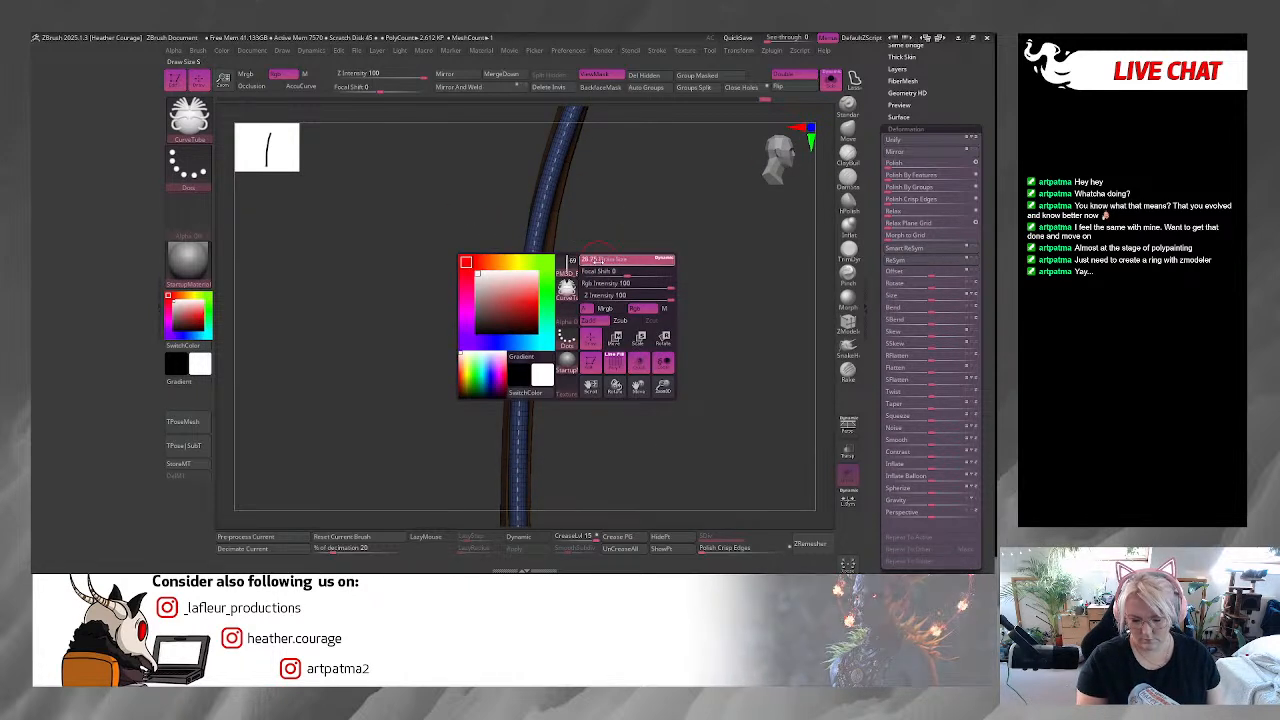
{"action": "key", "text": "shift+f"}
{"action": "left_click_drag", "start_coordinate": [631, 359], "coordinate": [604, 297], "text": "alt"}
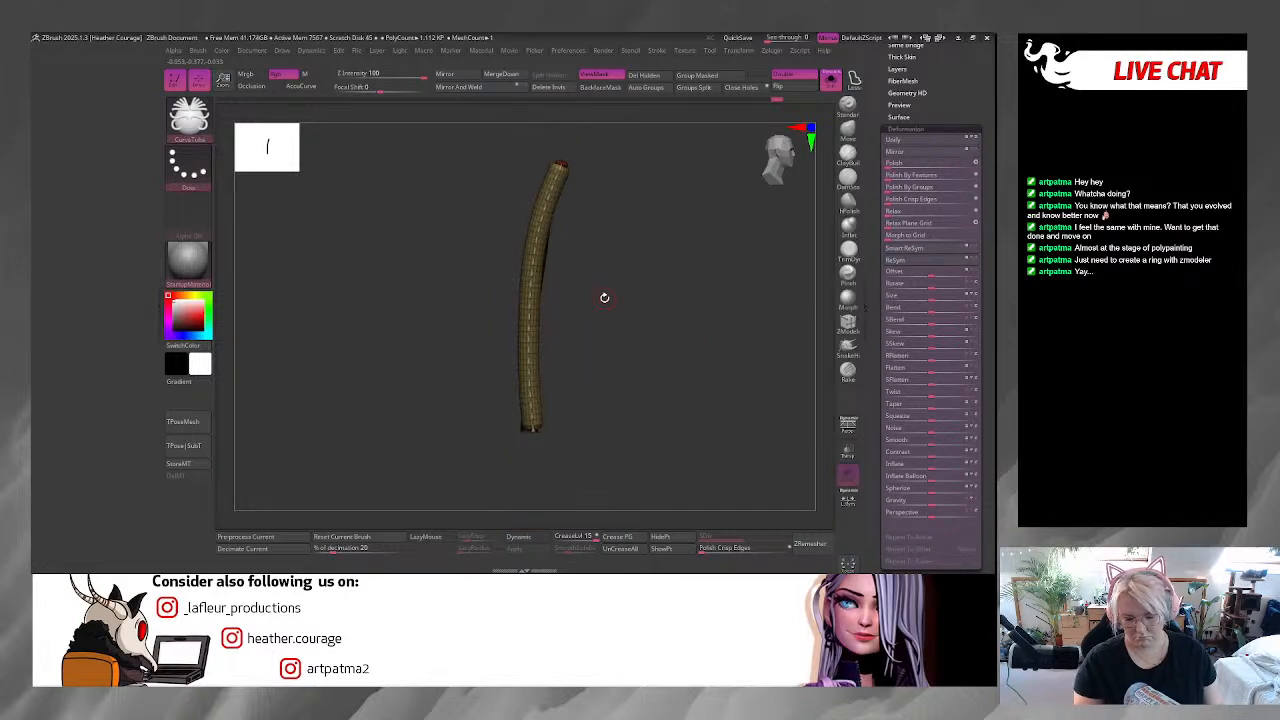
{"action": "key", "text": "space"}
{"action": "left_click", "coordinate": [568, 294]}
{"action": "left_click", "coordinate": [531, 292]}
{"action": "left_click_drag", "start_coordinate": [604, 350], "coordinate": [731, 329]}
{"action": "left_click", "coordinate": [781, 168]}
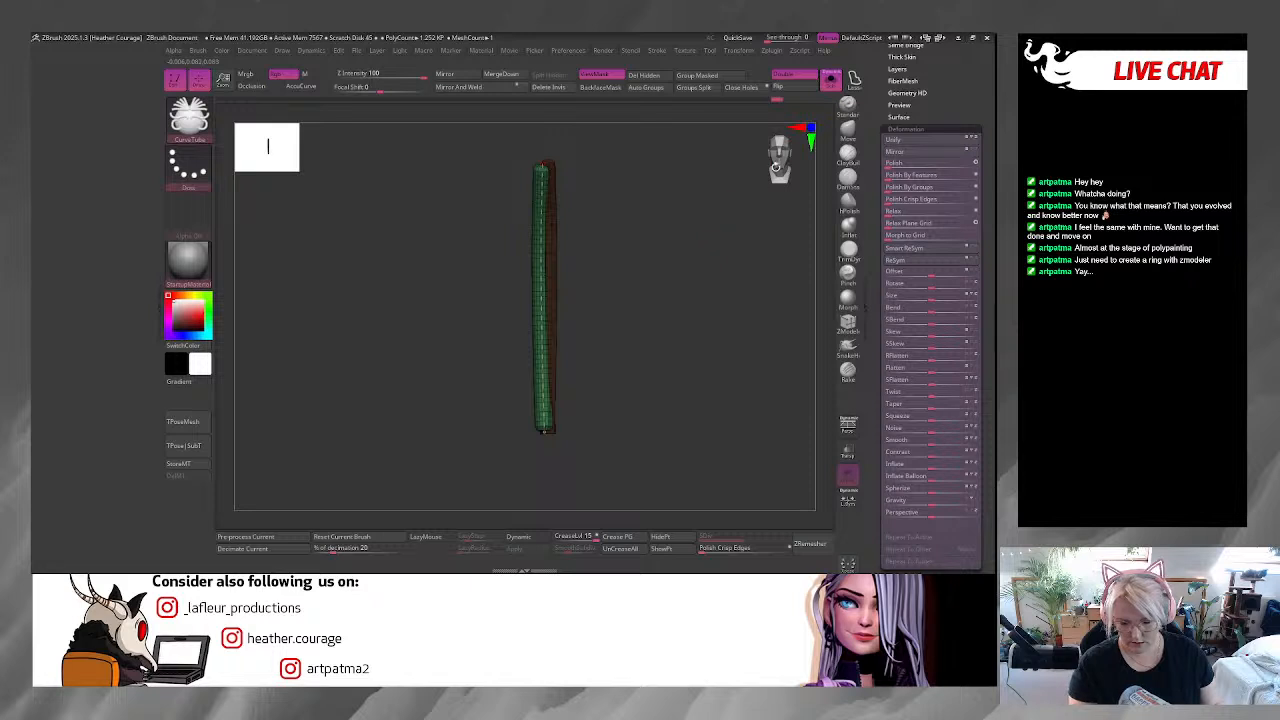
Compare the new tube's alignment and thickness with the old shaft from the front.
{"action": "right_click_drag", "start_coordinate": [660, 277], "coordinate": [705, 295], "text": "ctrl"}
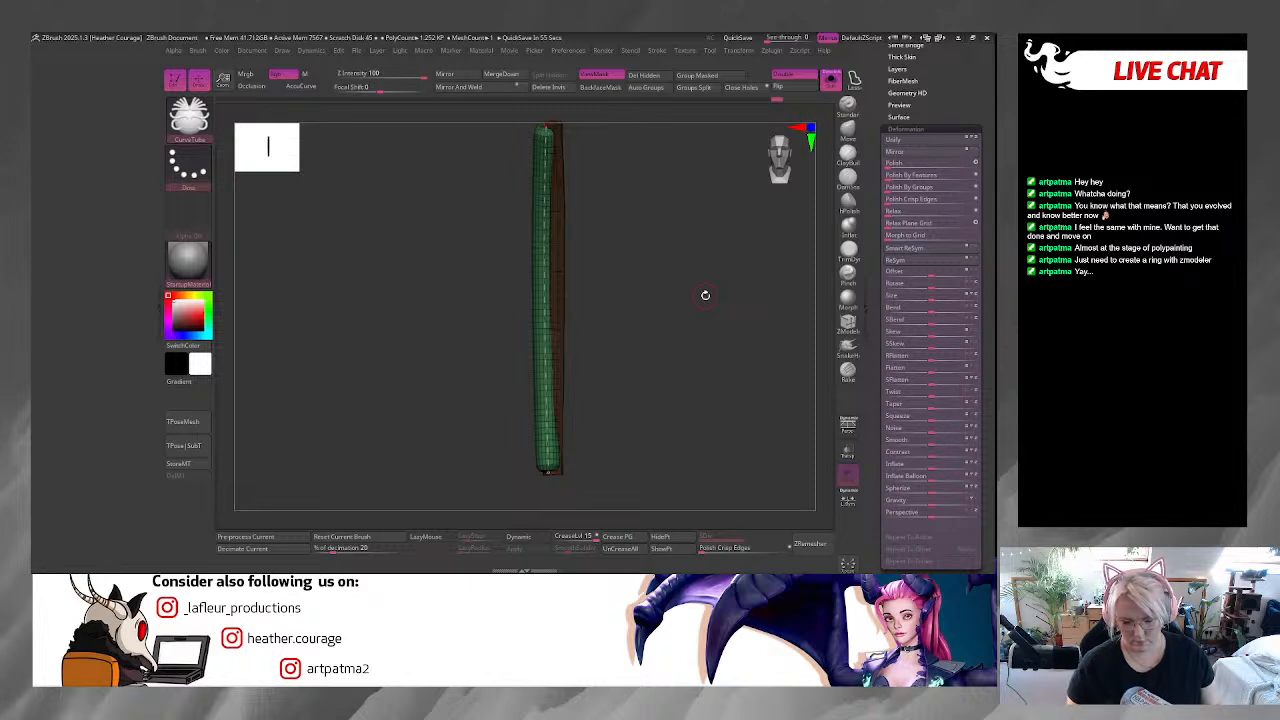
{"action": "key", "text": "ctrl+h"}
{"action": "right_click_drag", "start_coordinate": [680, 412], "coordinate": [667, 316], "text": "ctrl"}
{"action": "left_click_drag", "start_coordinate": [770, 161], "coordinate": [776, 154]}
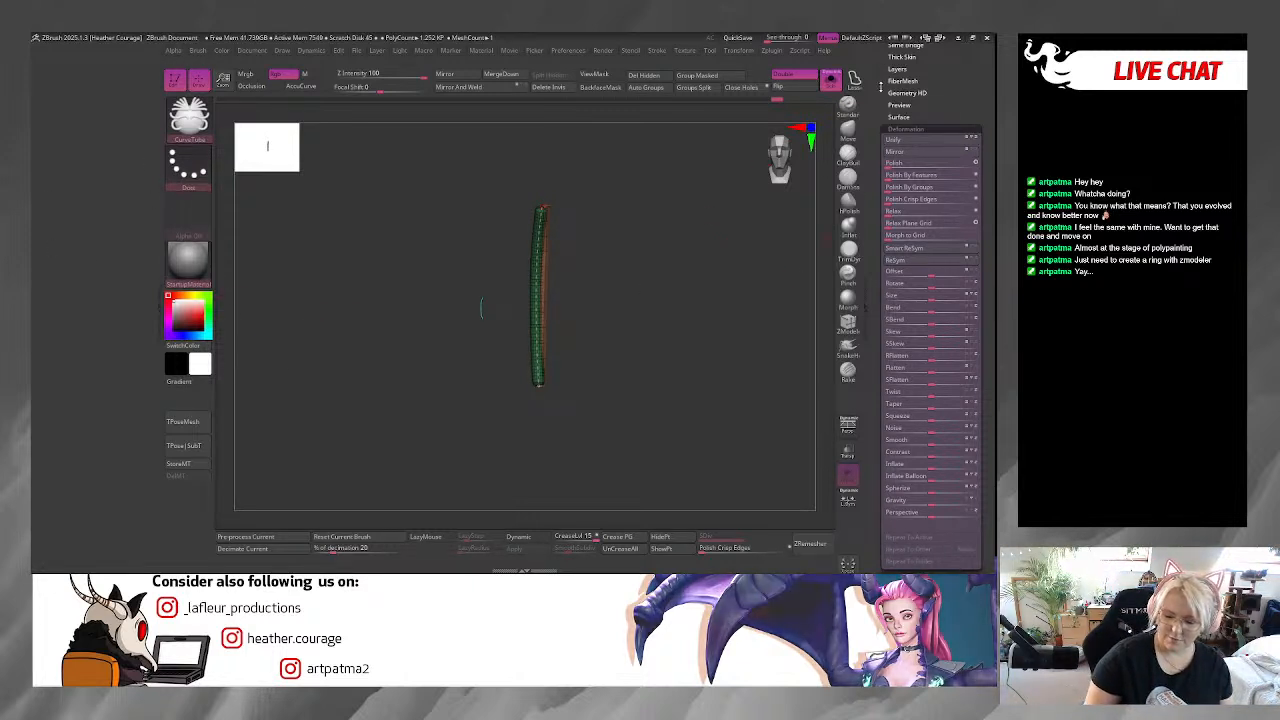
{"action": "left_click_drag", "start_coordinate": [878, 92], "coordinate": [868, 252]}
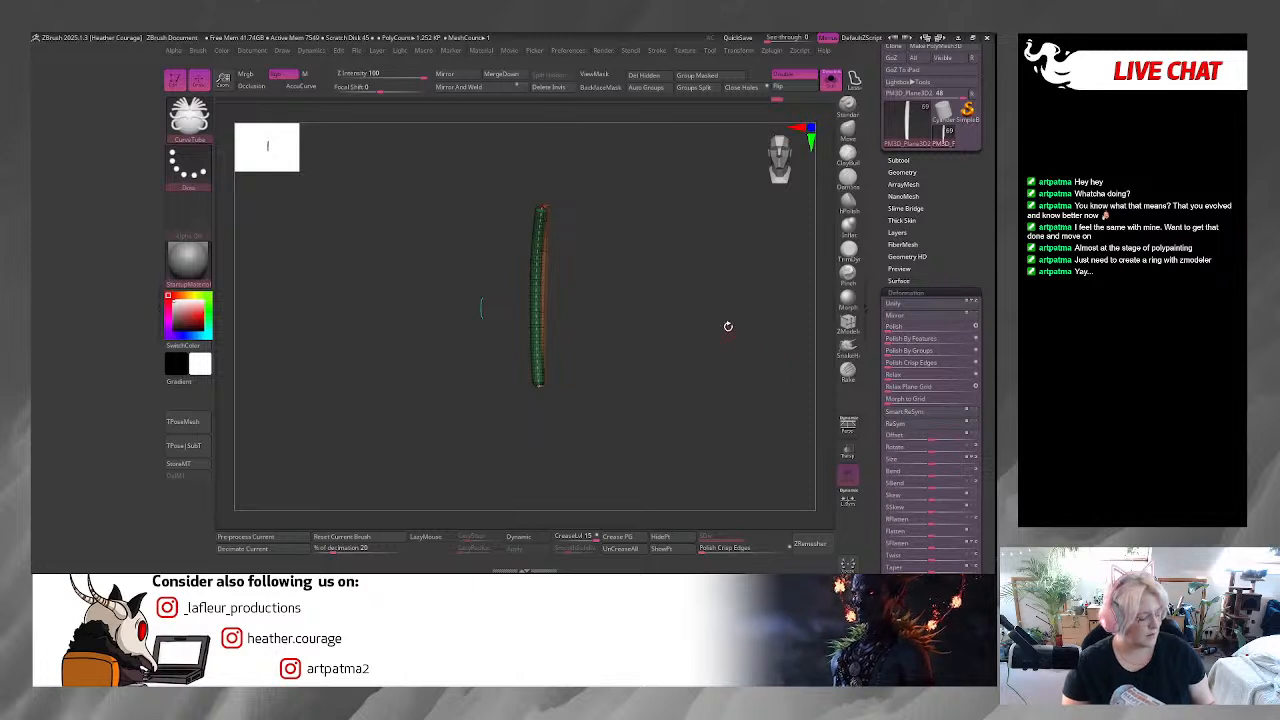
{"action": "left_click_drag", "start_coordinate": [673, 373], "coordinate": [703, 376]}
{"action": "left_click", "coordinate": [791, 161]}
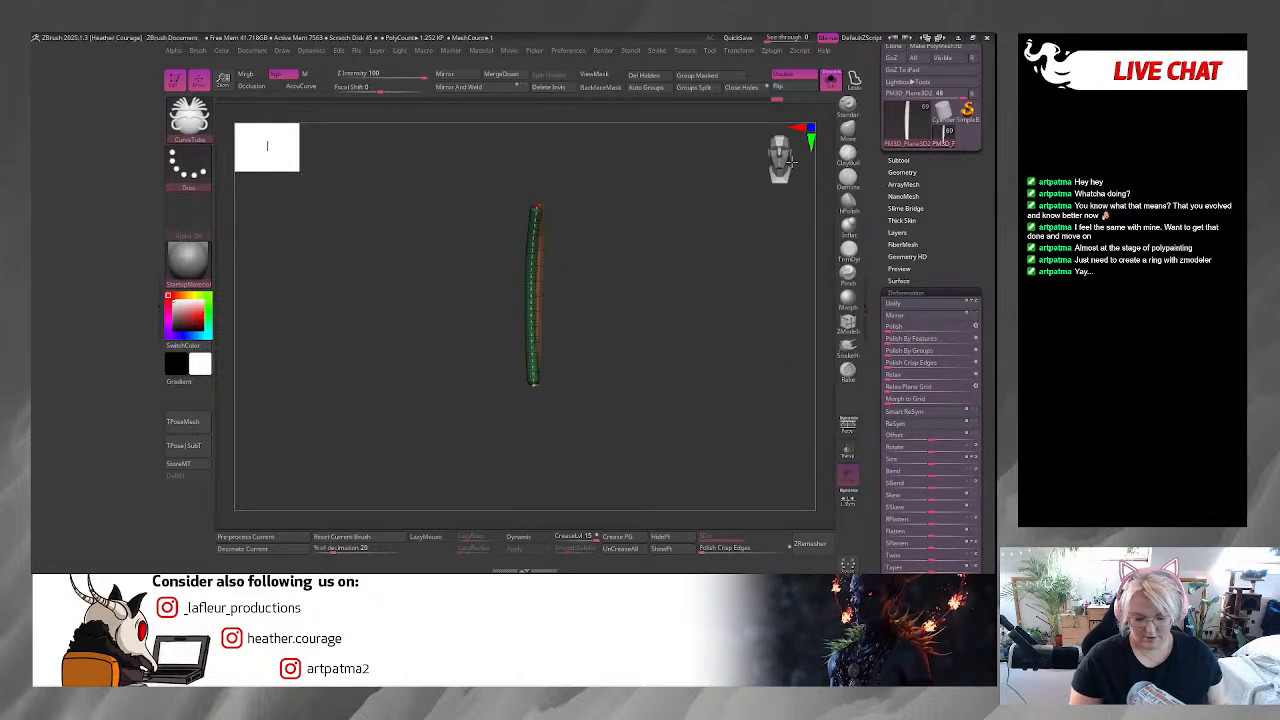
{"action": "left_click_drag", "start_coordinate": [658, 306], "coordinate": [638, 392]}
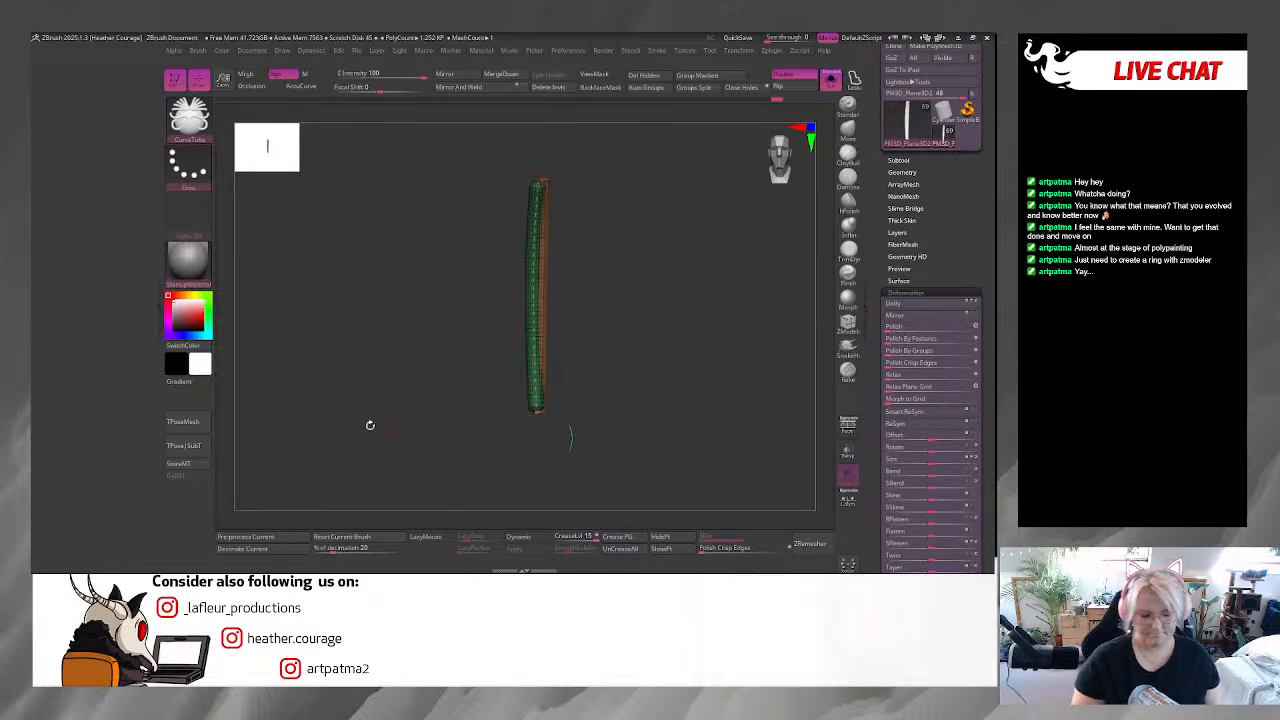
{"action": "left_click", "coordinate": [157, 307]}
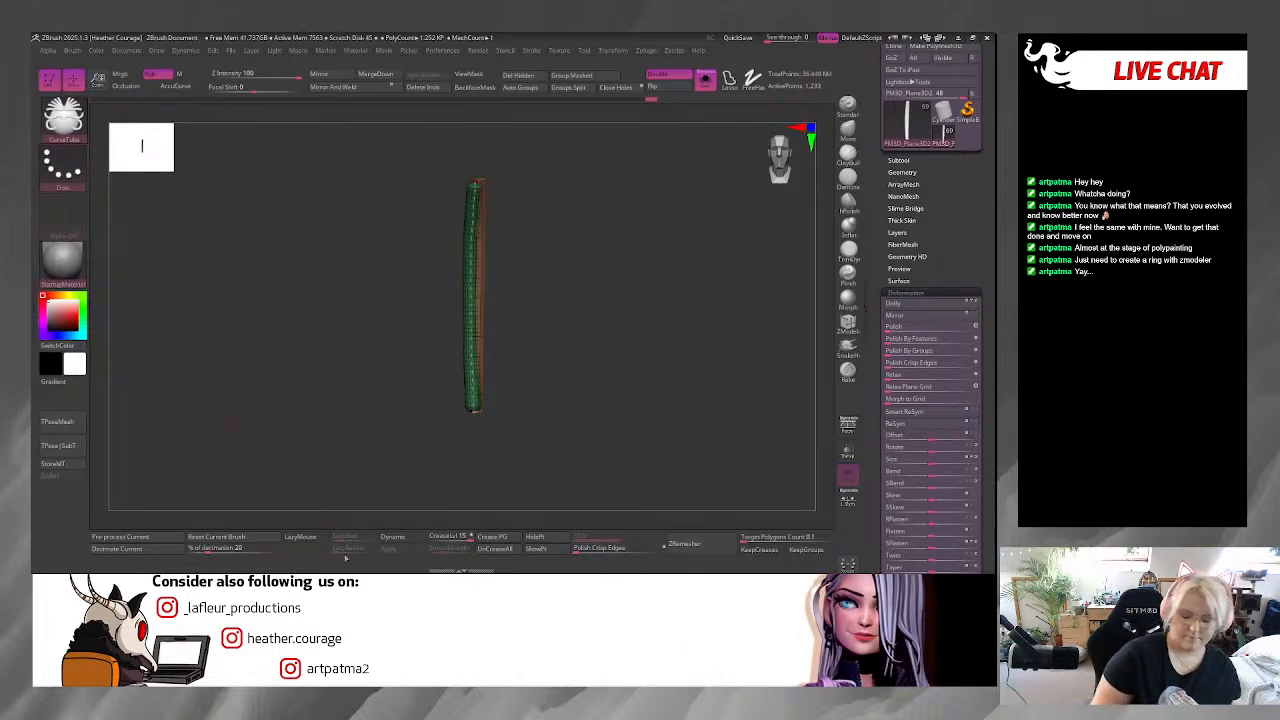
Show the subtool list and undo the curve tube, returning to only the original shaft.
{"action": "left_click", "coordinate": [900, 160]}
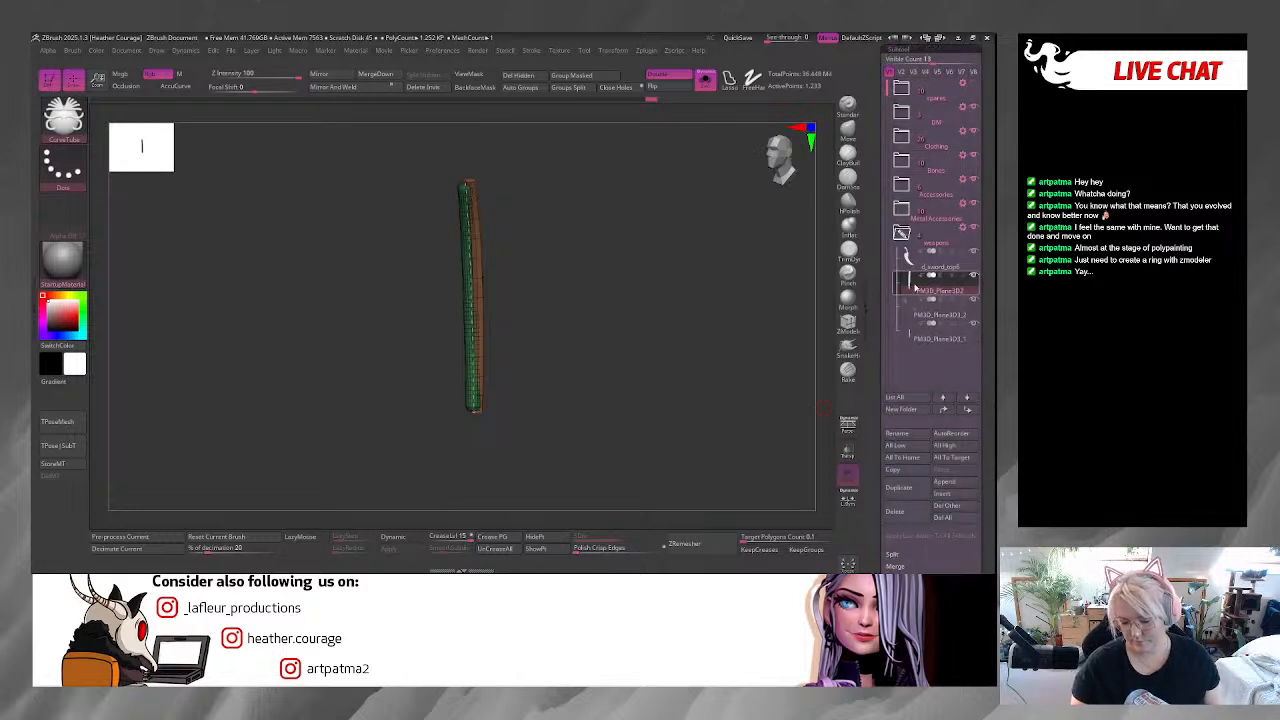
{"action": "mouse_move", "coordinate": [916, 290]}
{"action": "left_click_drag", "start_coordinate": [711, 371], "coordinate": [687, 299]}
{"action": "key", "text": "ctrl+z"}
{"action": "key", "text": "ctrl+z"}
{"action": "key", "text": "ctrl+z"}
{"action": "key", "text": "ctrl+z"}
{"action": "key", "text": "ctrl+z"}
{"action": "key", "text": "ctrl+z"}
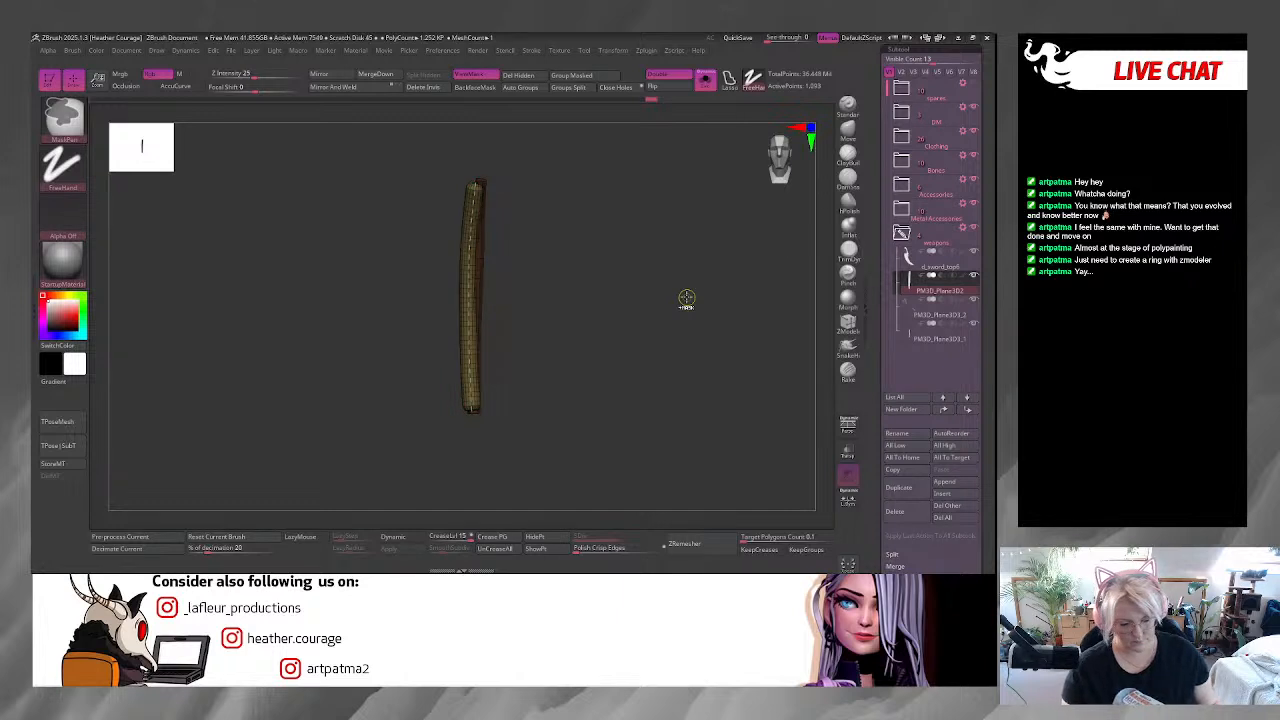
{"action": "mouse_move", "coordinate": [686, 298]}
{"action": "left_mouse_down"}
{"action": "mouse_move", "coordinate": [666, 386]}
{"action": "mouse_move", "coordinate": [624, 398]}
{"action": "mouse_move", "coordinate": [609, 380]}
{"action": "mouse_move", "coordinate": [672, 355]}
{"action": "left_mouse_up"}
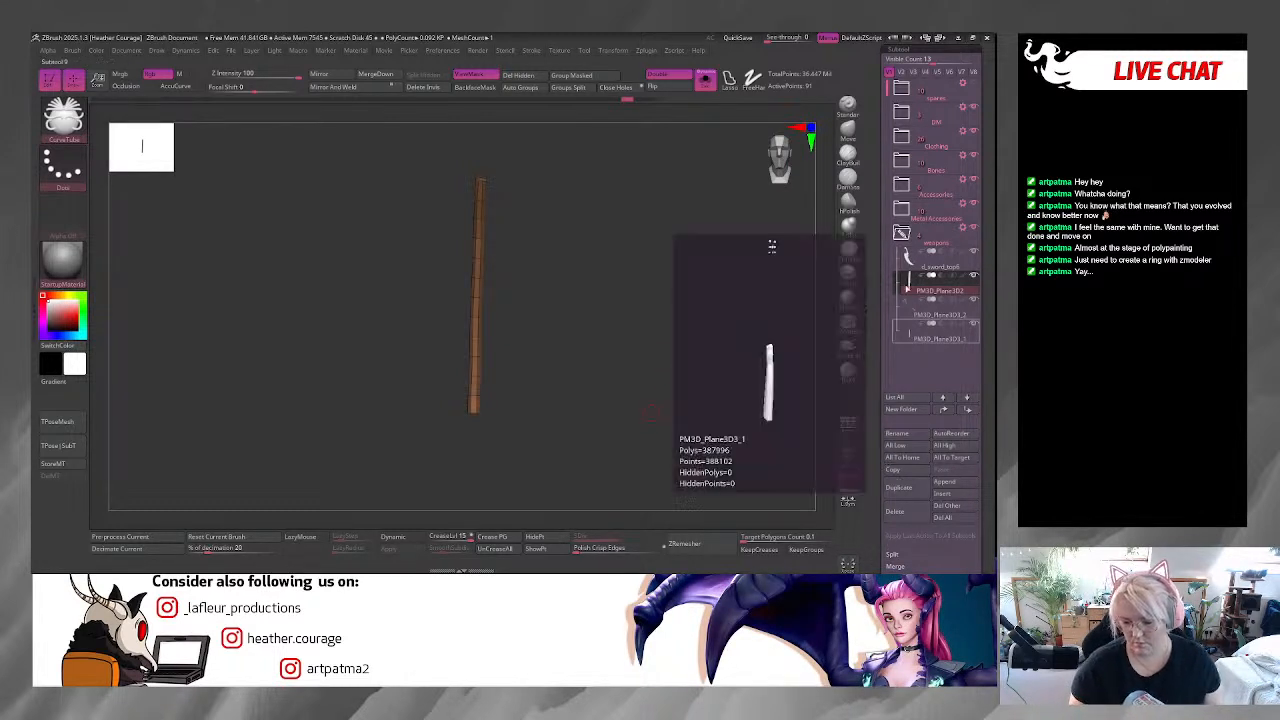
Append a Cylinder3D as a new subtool and make it the active one.
{"action": "scroll", "coordinate": [880, 247], "scroll_direction": "up", "scroll_amount": 3}
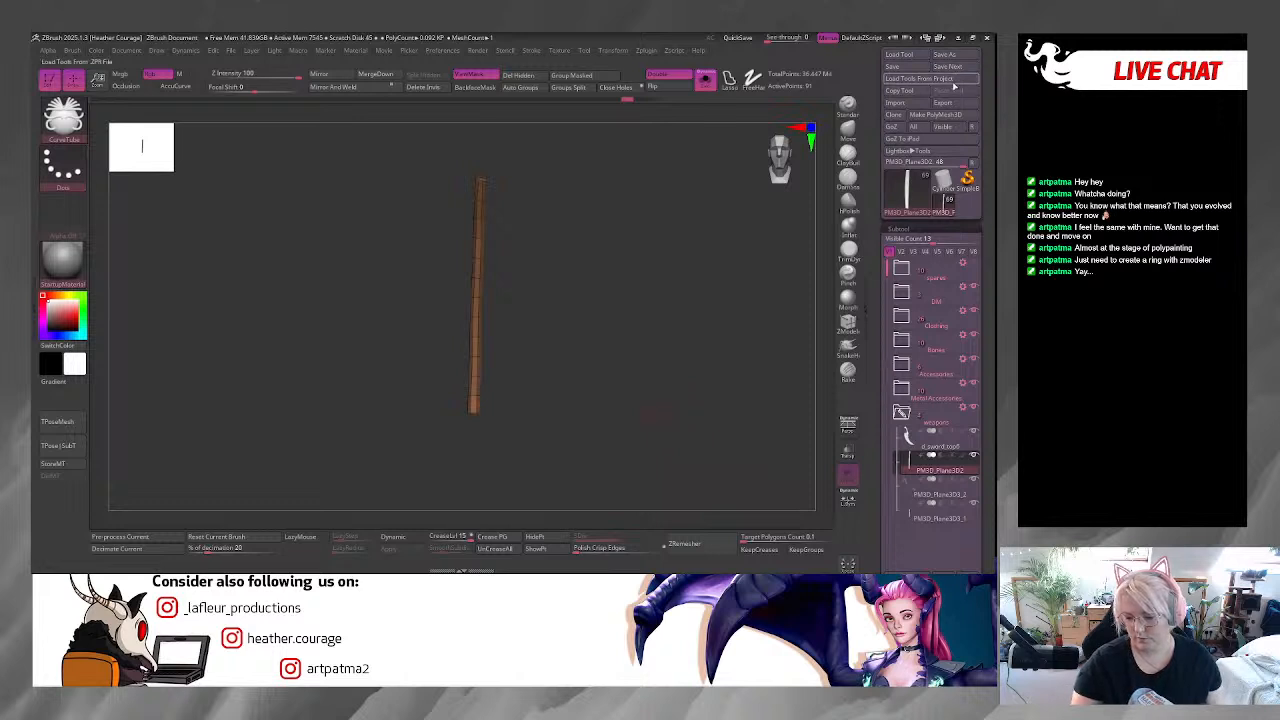
{"action": "scroll", "coordinate": [884, 143], "scroll_direction": "down", "scroll_amount": 4}
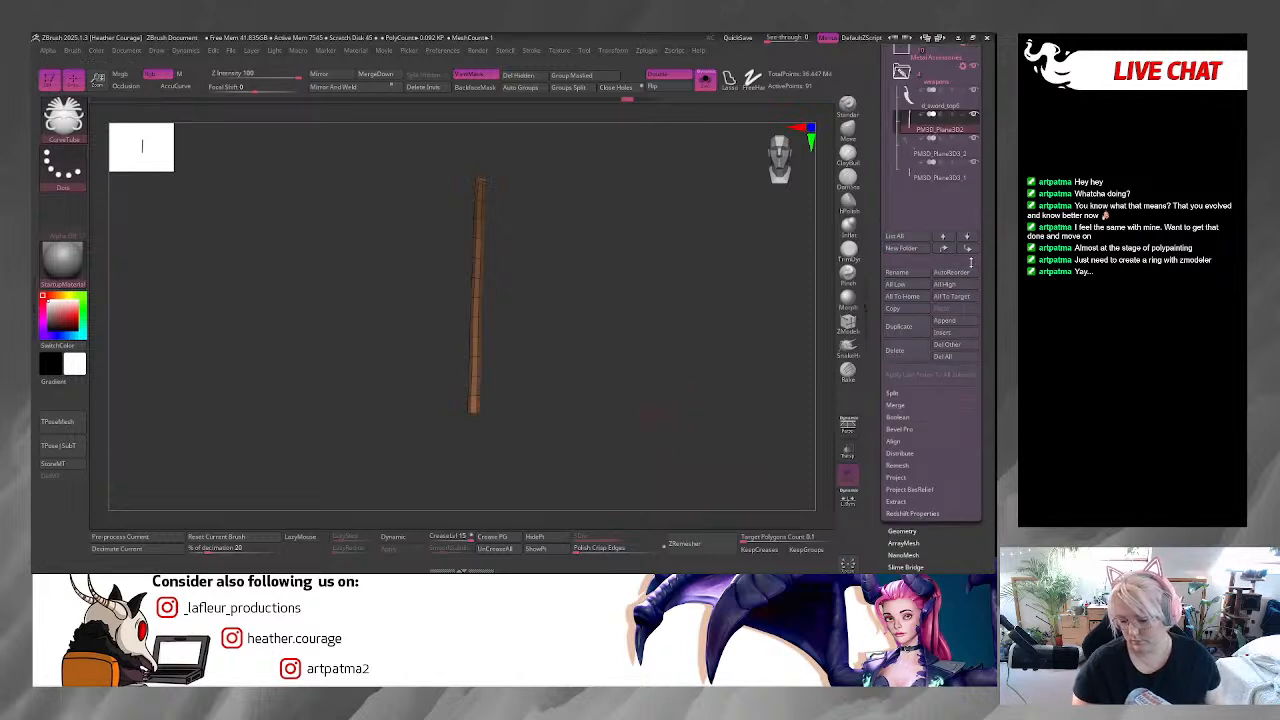
{"action": "left_click", "coordinate": [945, 320]}
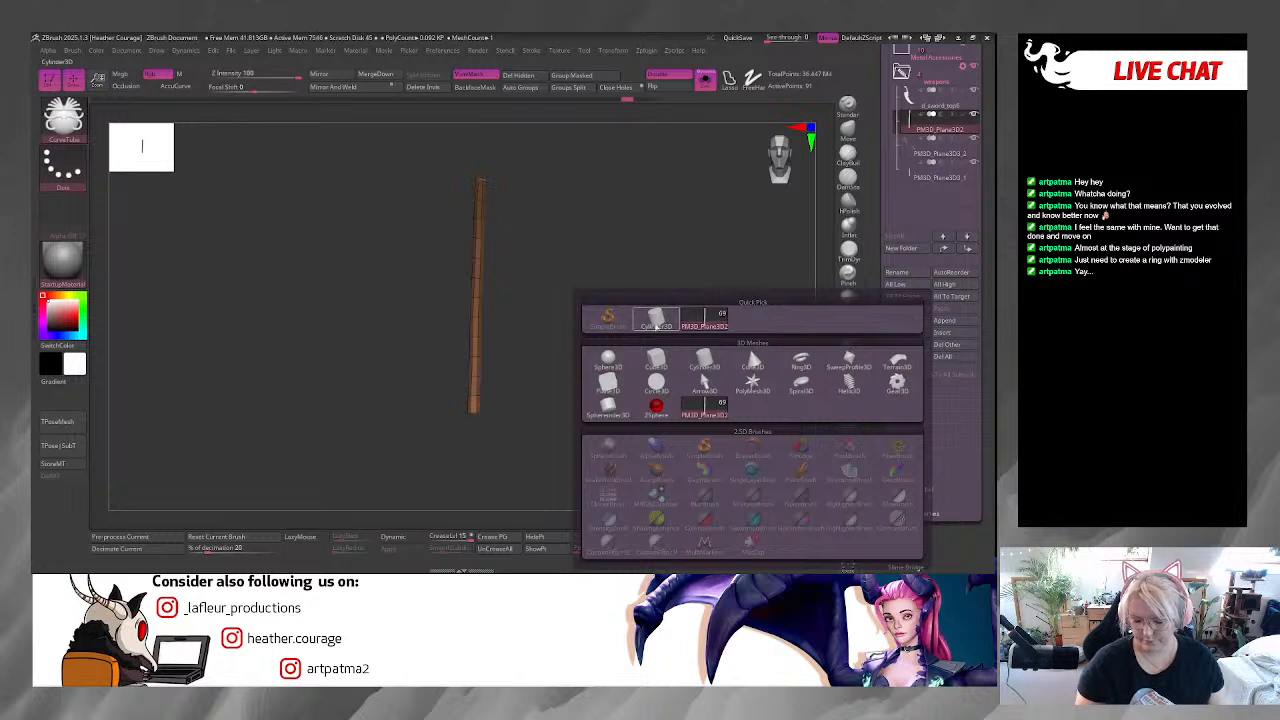
{"action": "left_click", "coordinate": [657, 322]}
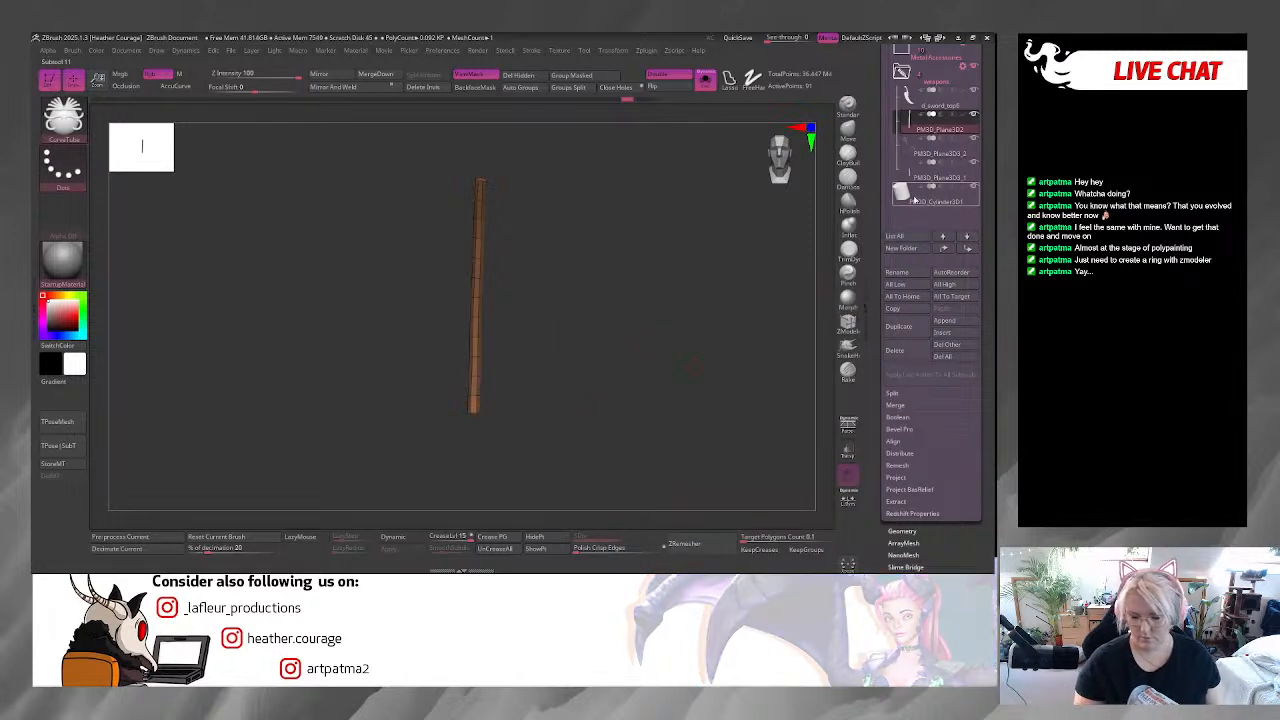
{"action": "left_click_drag", "start_coordinate": [759, 361], "coordinate": [770, 343]}
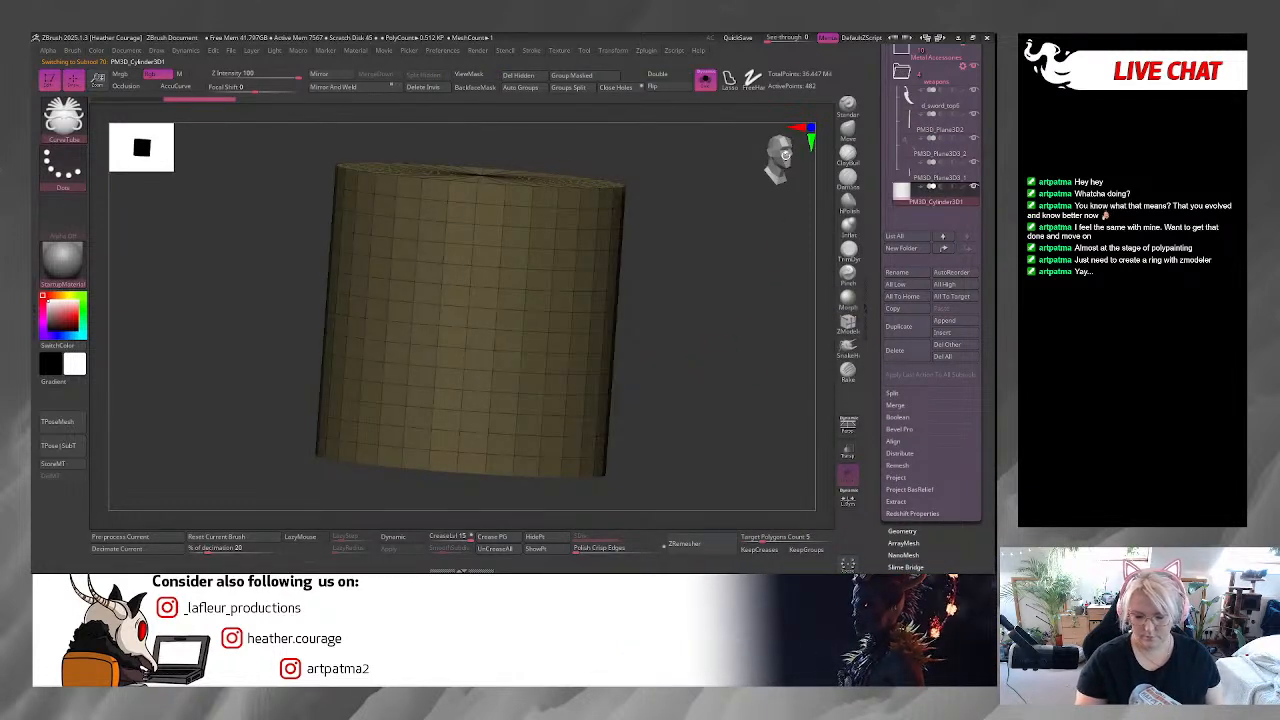
Scale the new cylinder down uniformly to 0.1 of its size and frame it in the view.
{"action": "left_click", "coordinate": [785, 155]}
{"action": "key", "text": "w"}
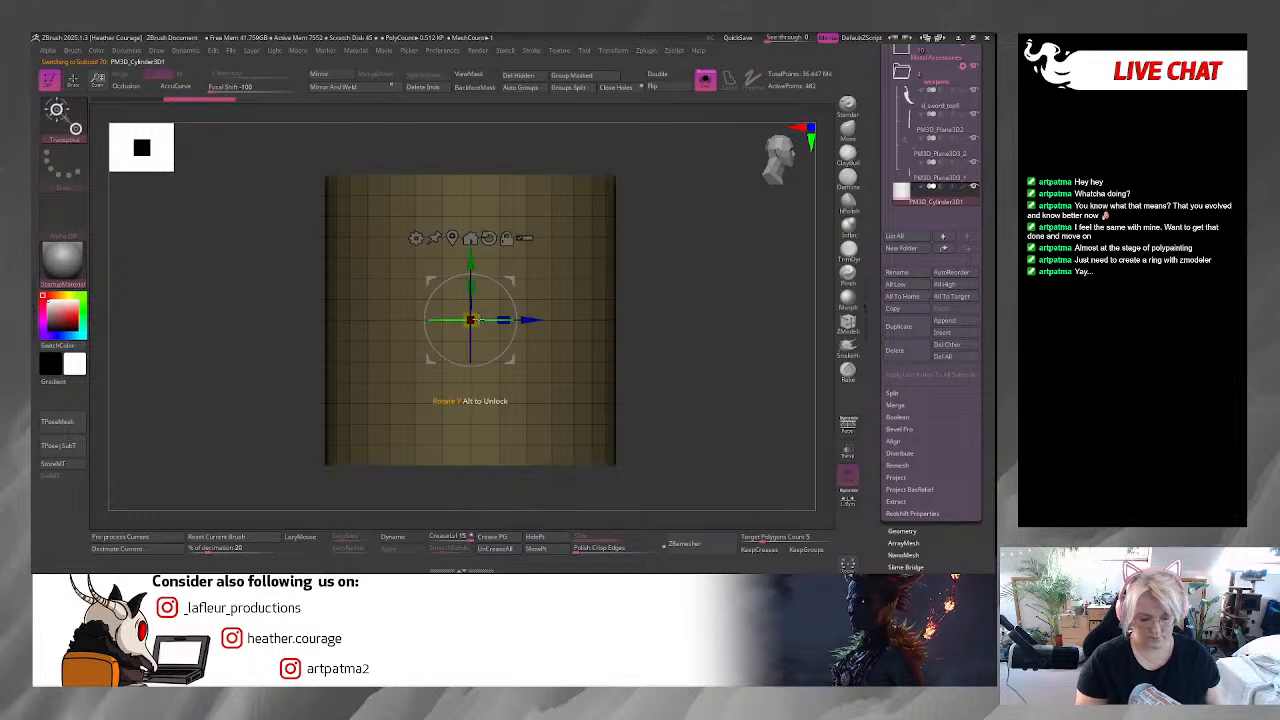
{"action": "left_click_drag", "start_coordinate": [472, 320], "coordinate": [345, 410]}
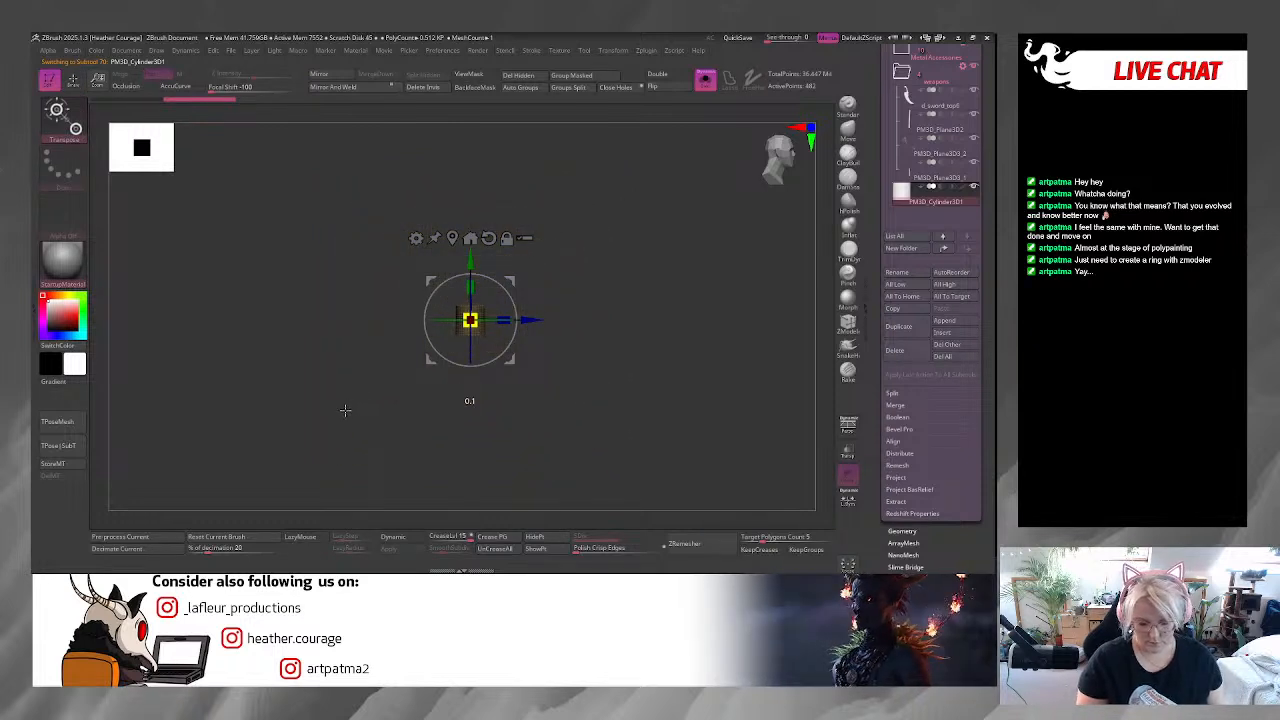
{"action": "right_click_drag", "start_coordinate": [534, 474], "coordinate": [586, 388], "text": "ctrl"}
{"action": "key", "text": "f"}
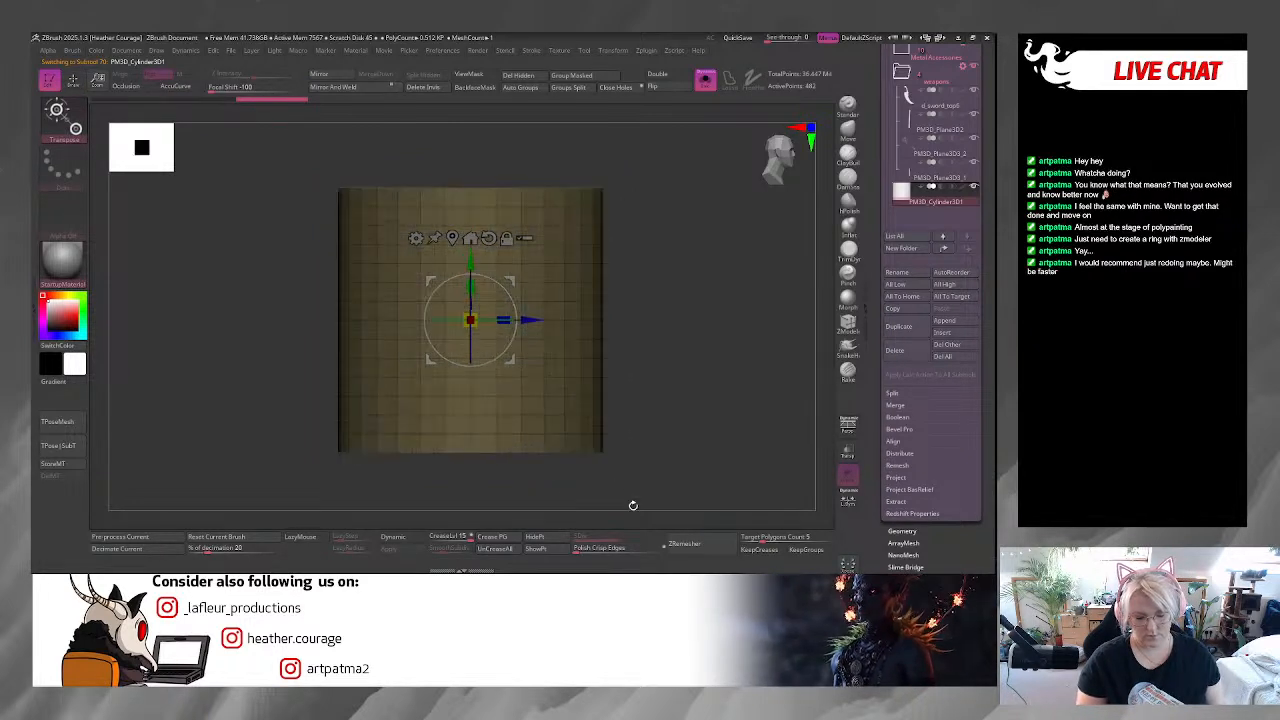
Choose the ZModeler brush with the Insert edge action and delete alternate horizontal edge loops around the cylinder.
{"action": "left_click_drag", "start_coordinate": [694, 397], "coordinate": [762, 378]}
{"action": "left_click", "coordinate": [848, 328]}
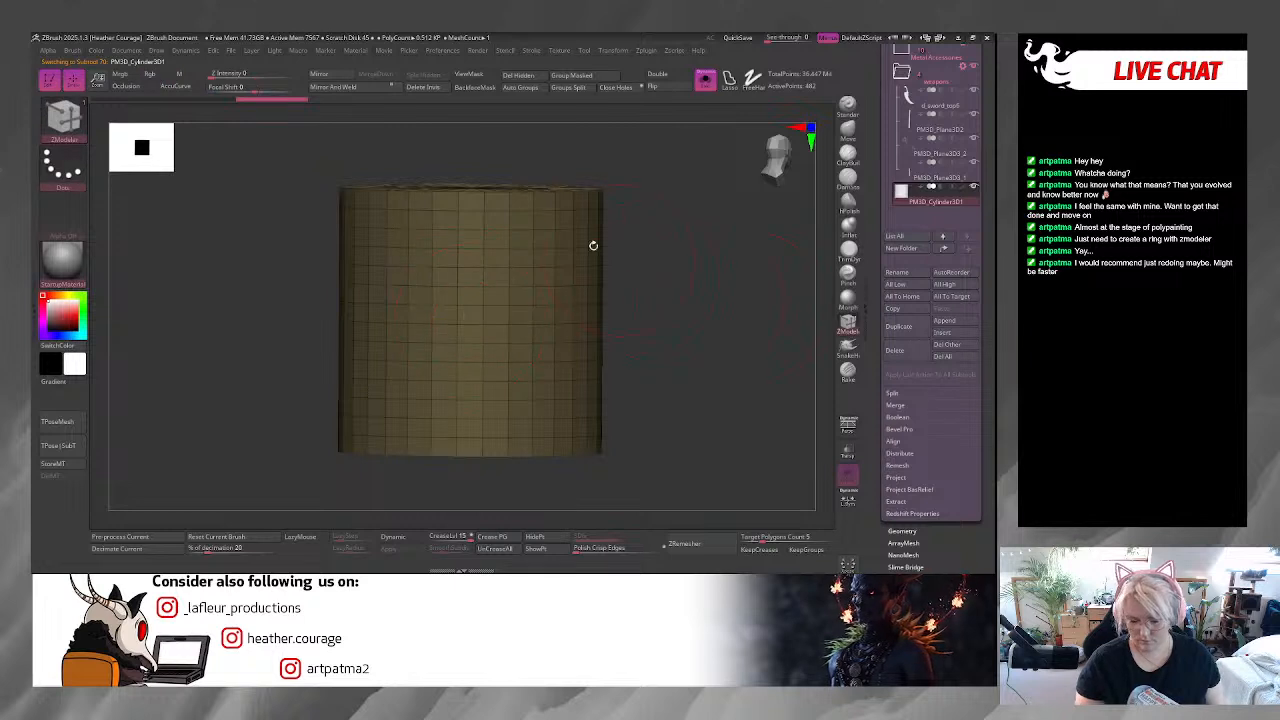
{"action": "key", "text": "space"}
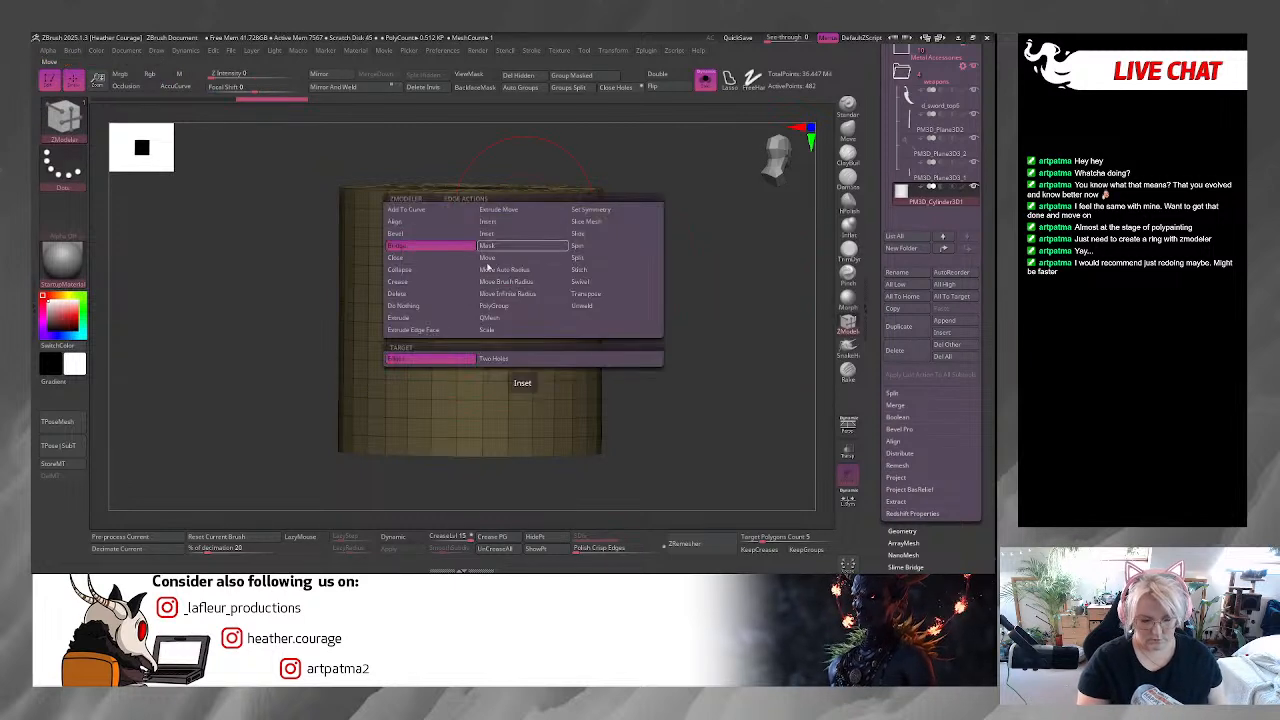
{"action": "left_click", "coordinate": [500, 226]}
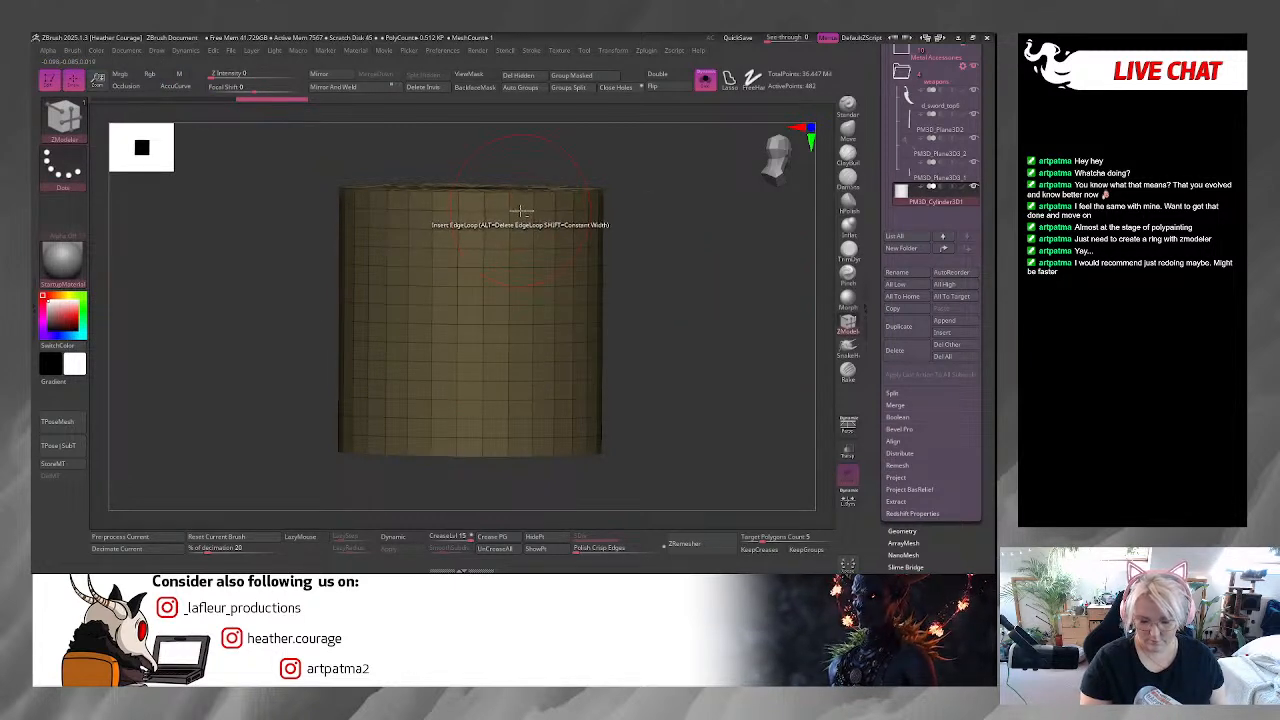
{"action": "left_click", "coordinate": [522, 286], "text": "alt"}
{"action": "left_click", "coordinate": [520, 323], "text": "alt"}
{"action": "left_click", "coordinate": [520, 346], "text": "alt"}
{"action": "left_click", "coordinate": [522, 366], "text": "alt"}
{"action": "left_click", "coordinate": [522, 405], "text": "alt"}
{"action": "left_click", "coordinate": [520, 433], "text": "alt"}
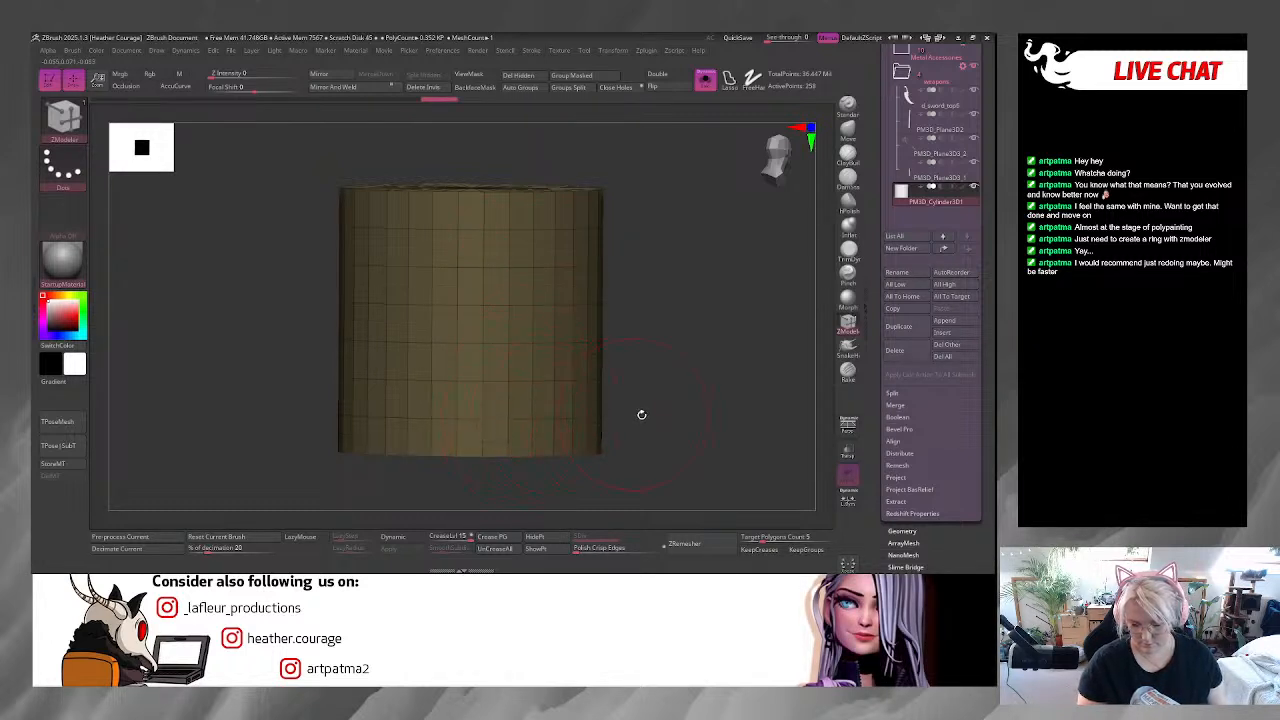
{"action": "left_click_drag", "start_coordinate": [626, 414], "coordinate": [651, 383]}
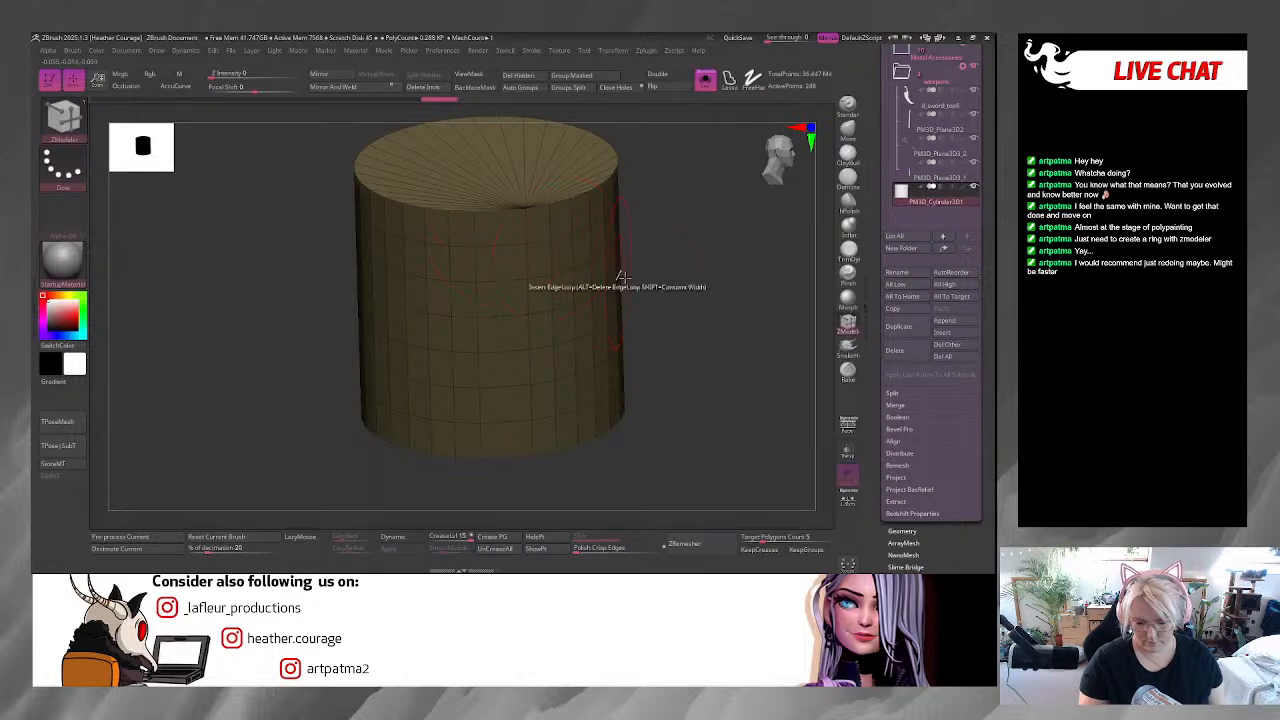
Set the ZModeler polygon action to Delete with A Single Poly as the target, facing the cylinder's top cap.
{"action": "left_click_drag", "start_coordinate": [711, 331], "coordinate": [690, 237]}
{"action": "left_click_drag", "start_coordinate": [705, 311], "coordinate": [740, 314]}
{"action": "left_click_drag", "start_coordinate": [354, 309], "coordinate": [250, 362], "text": "alt"}
{"action": "key", "text": "space"}
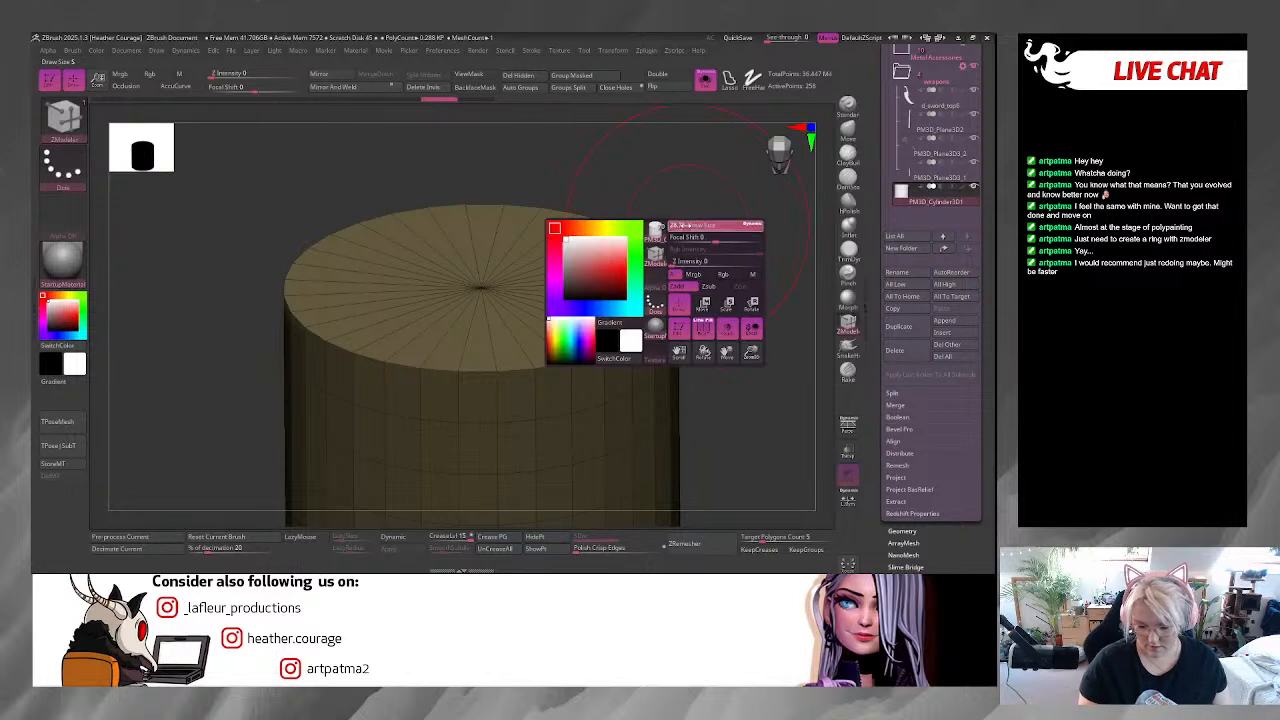
{"action": "left_click_drag", "start_coordinate": [728, 251], "coordinate": [716, 305]}
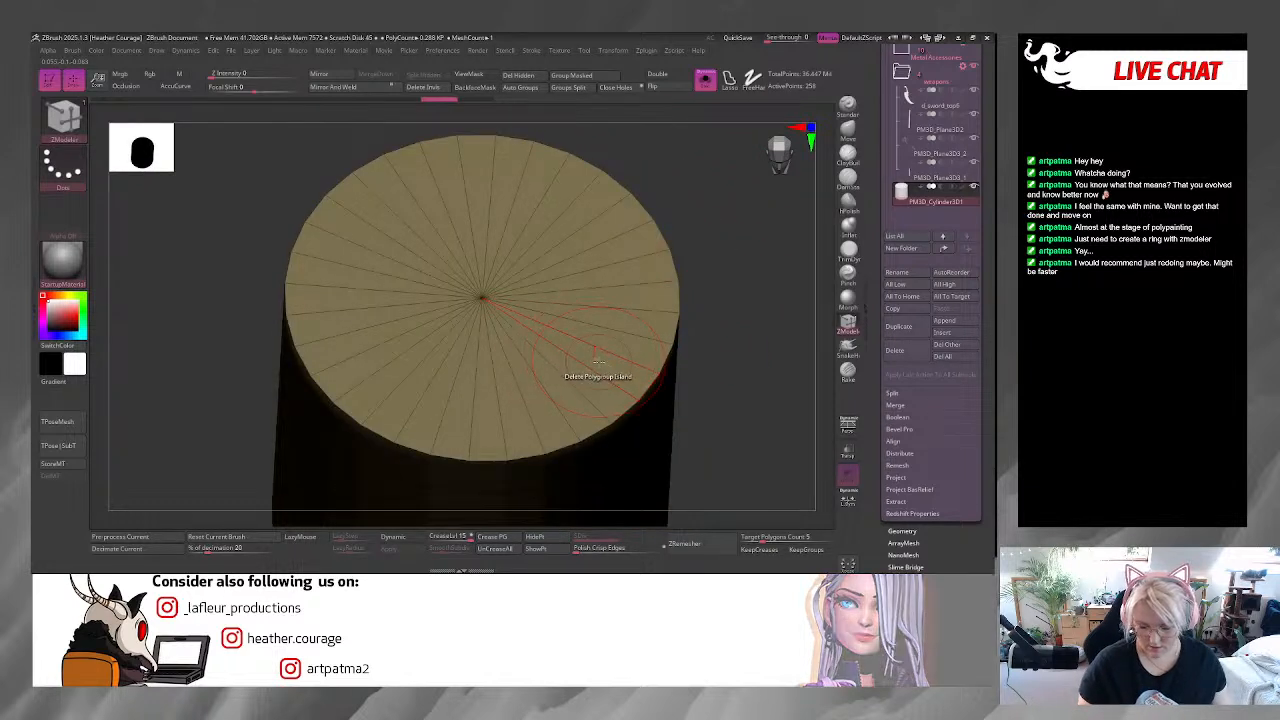
{"action": "key", "text": "space"}
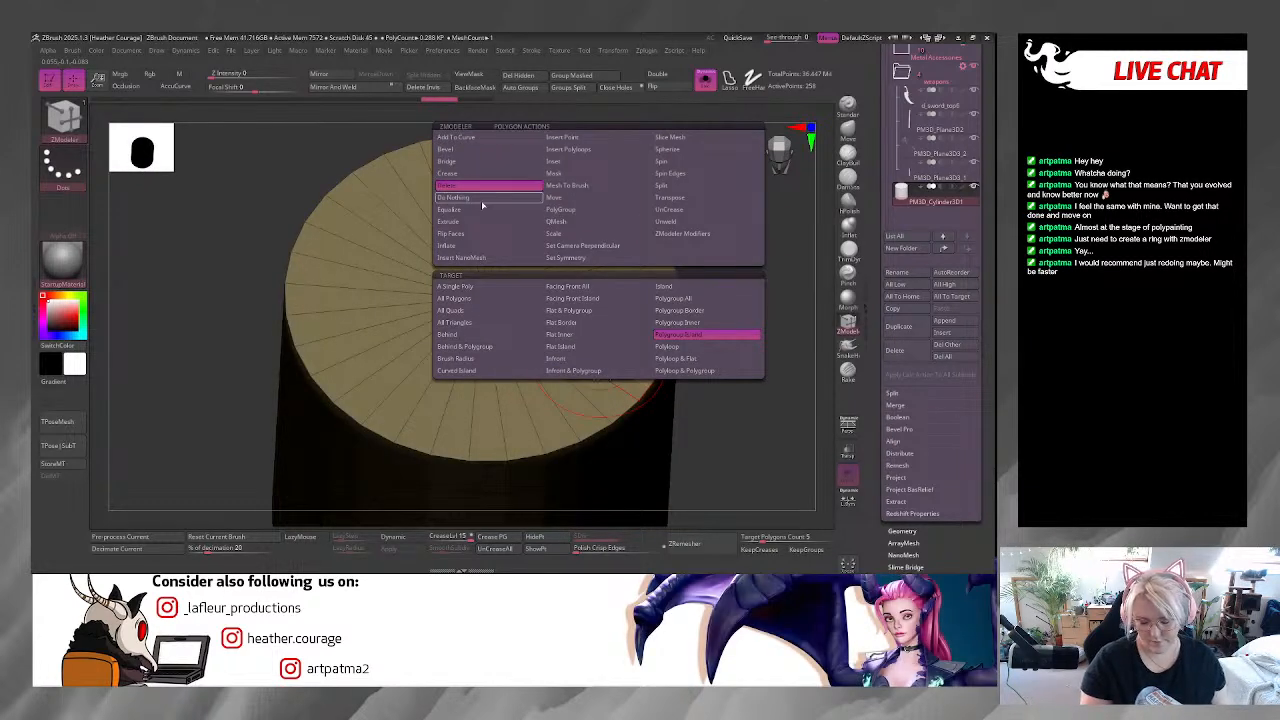
{"action": "left_click", "coordinate": [455, 286]}
Delete the triangles of the cylinder's top cap one by one, going around from the front over the far side.
{"action": "left_click", "coordinate": [551, 413]}
{"action": "left_click", "coordinate": [585, 405]}
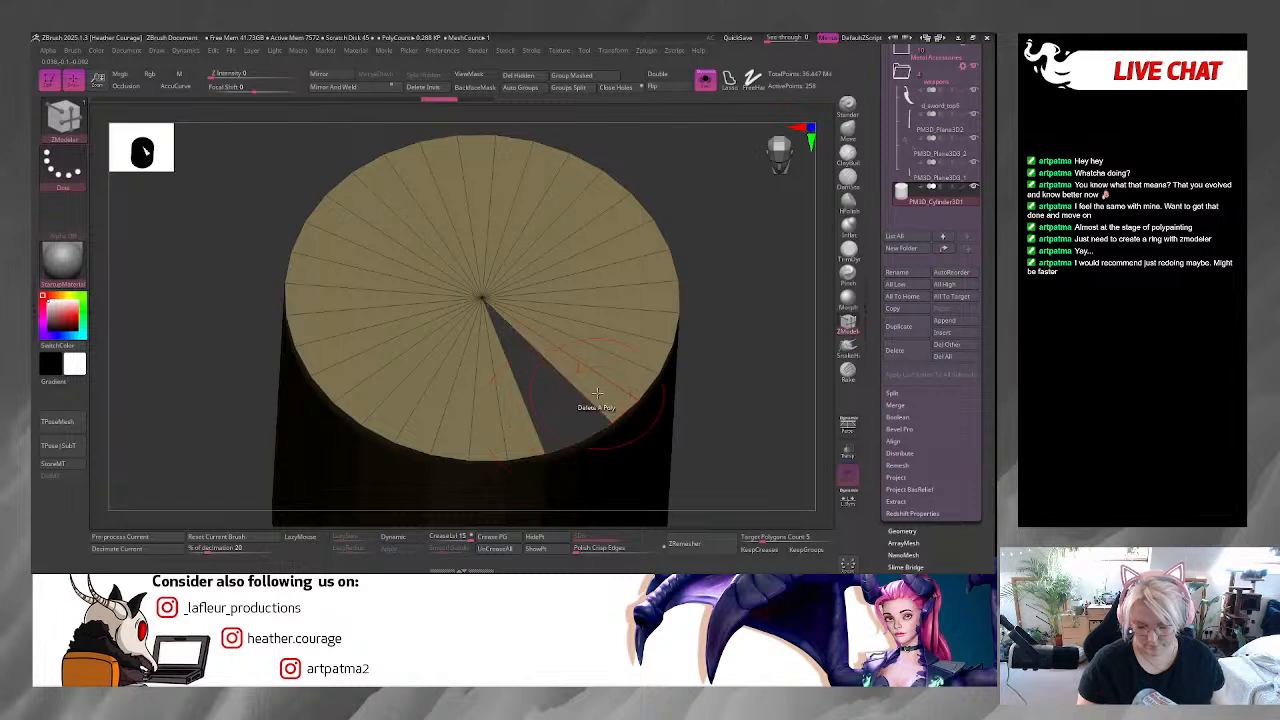
{"action": "left_click", "coordinate": [615, 376]}
{"action": "key", "text": "ctrl"}
{"action": "left_click", "coordinate": [620, 372]}
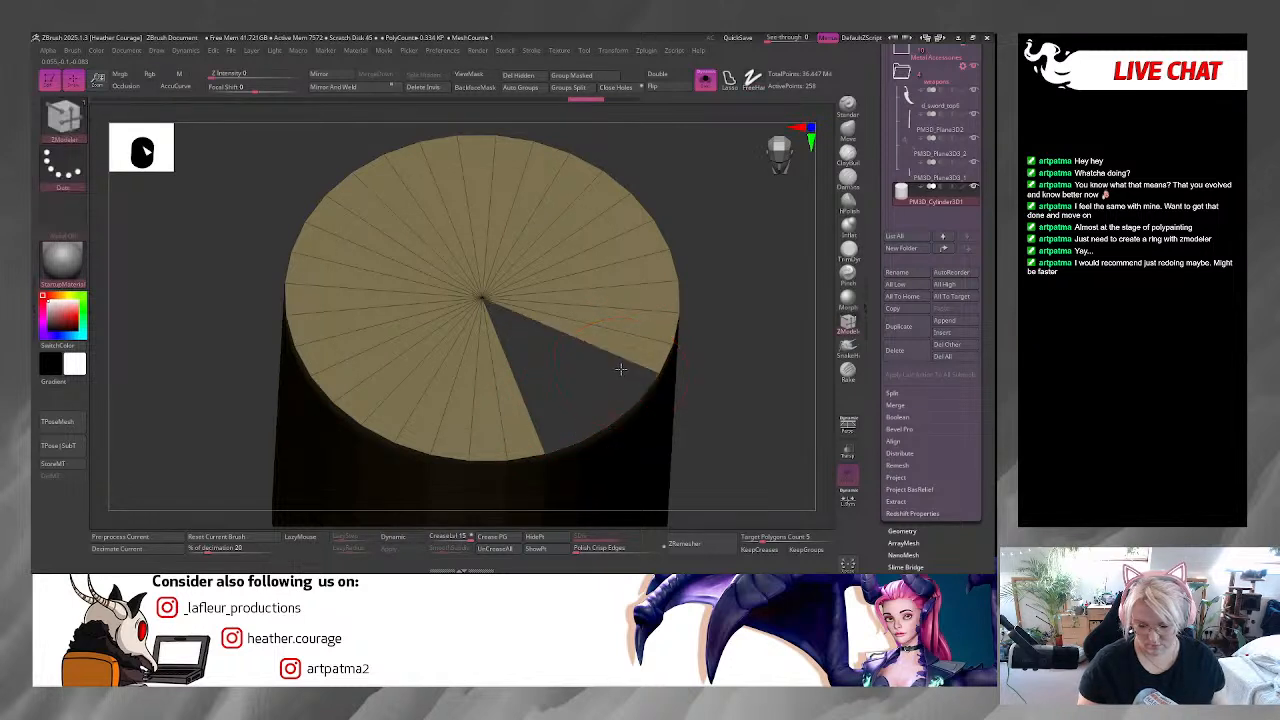
{"action": "left_click", "coordinate": [630, 345]}
{"action": "left_click", "coordinate": [634, 322]}
{"action": "left_click", "coordinate": [632, 275]}
{"action": "left_click", "coordinate": [620, 240]}
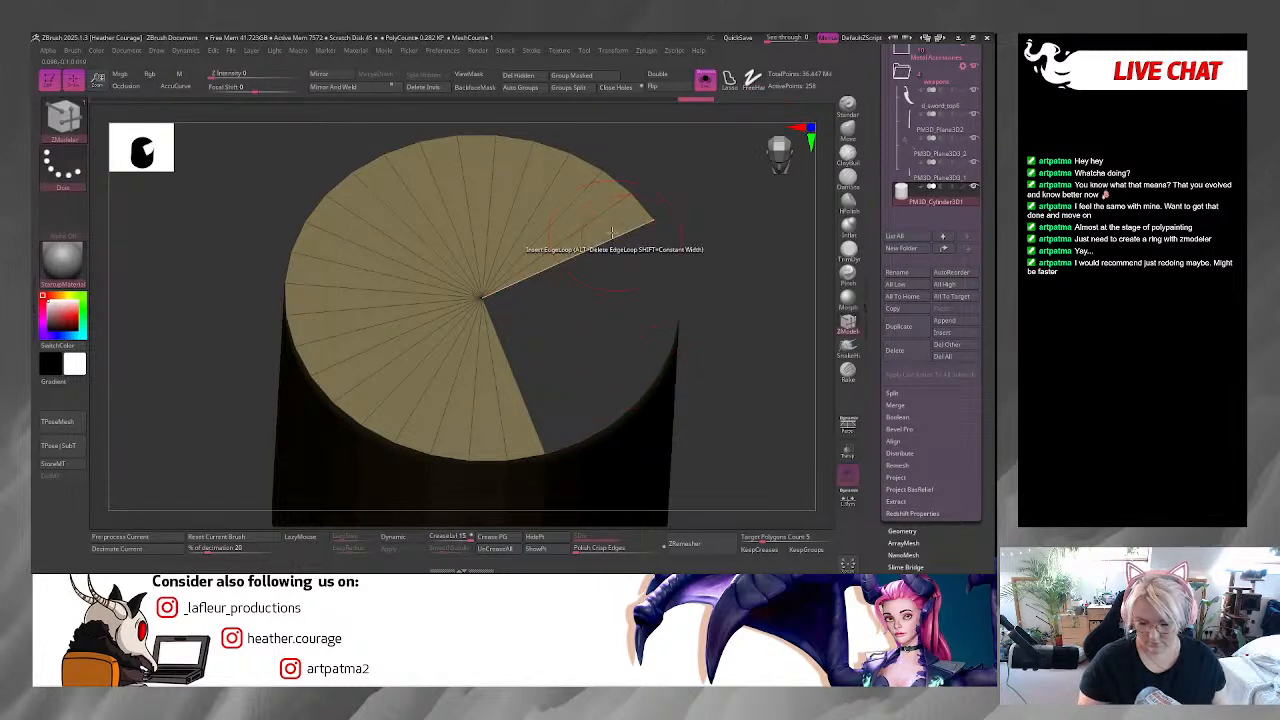
{"action": "left_click", "coordinate": [606, 214]}
{"action": "left_click", "coordinate": [590, 192]}
{"action": "left_click", "coordinate": [568, 173]}
{"action": "left_click", "coordinate": [543, 160]}
{"action": "key", "text": "ctrl"}
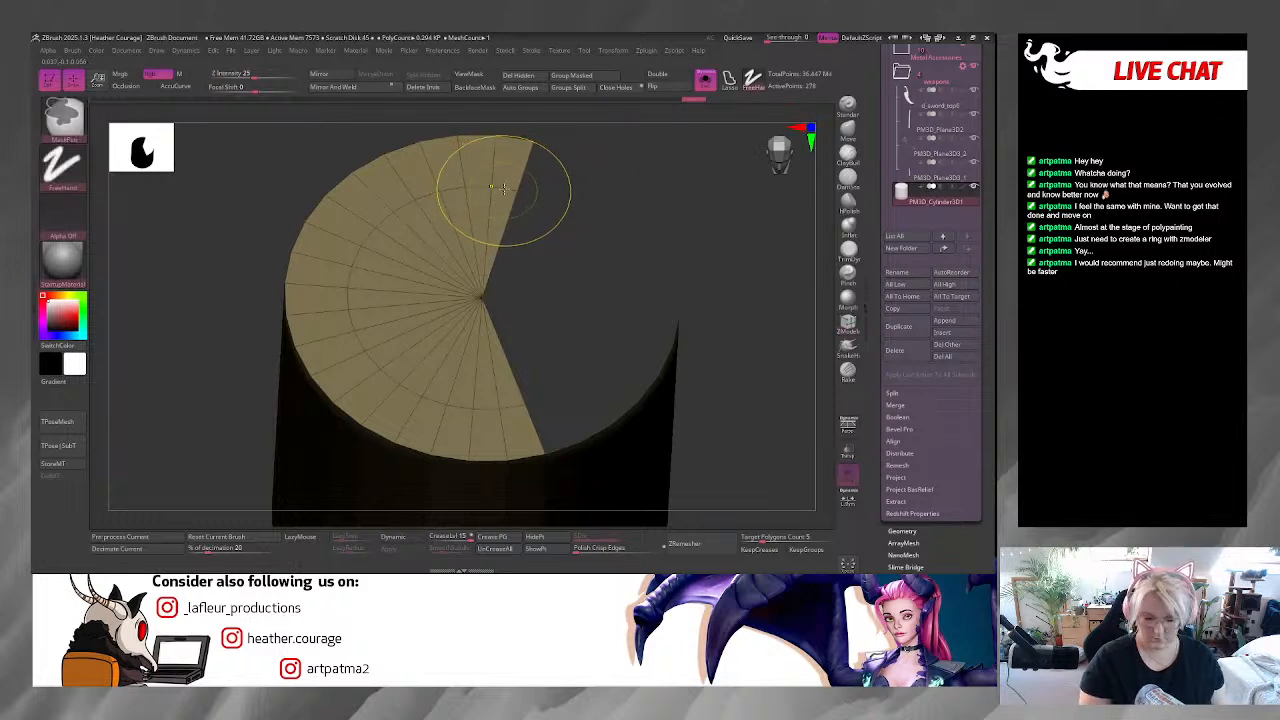
{"action": "left_click", "coordinate": [505, 193]}
{"action": "left_click", "coordinate": [477, 183]}
{"action": "left_click", "coordinate": [438, 188]}
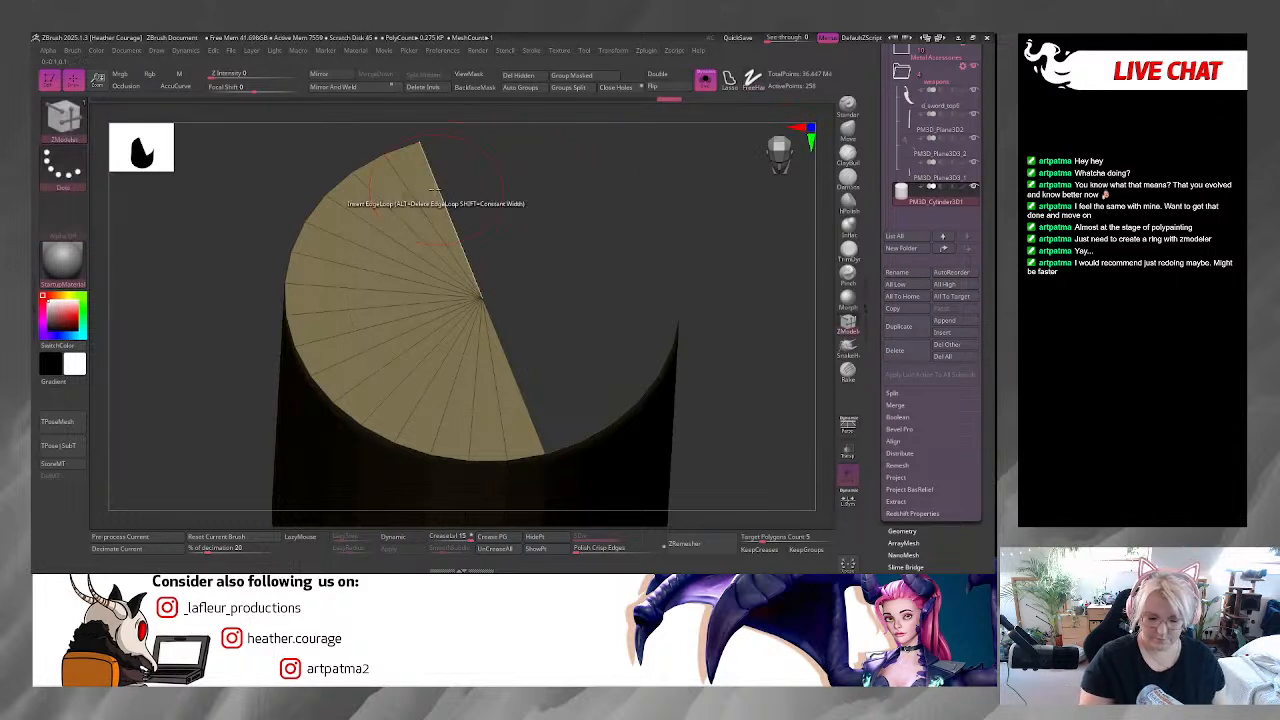
{"action": "left_click", "coordinate": [395, 172]}
{"action": "left_click", "coordinate": [372, 178]}
{"action": "left_click", "coordinate": [348, 200]}
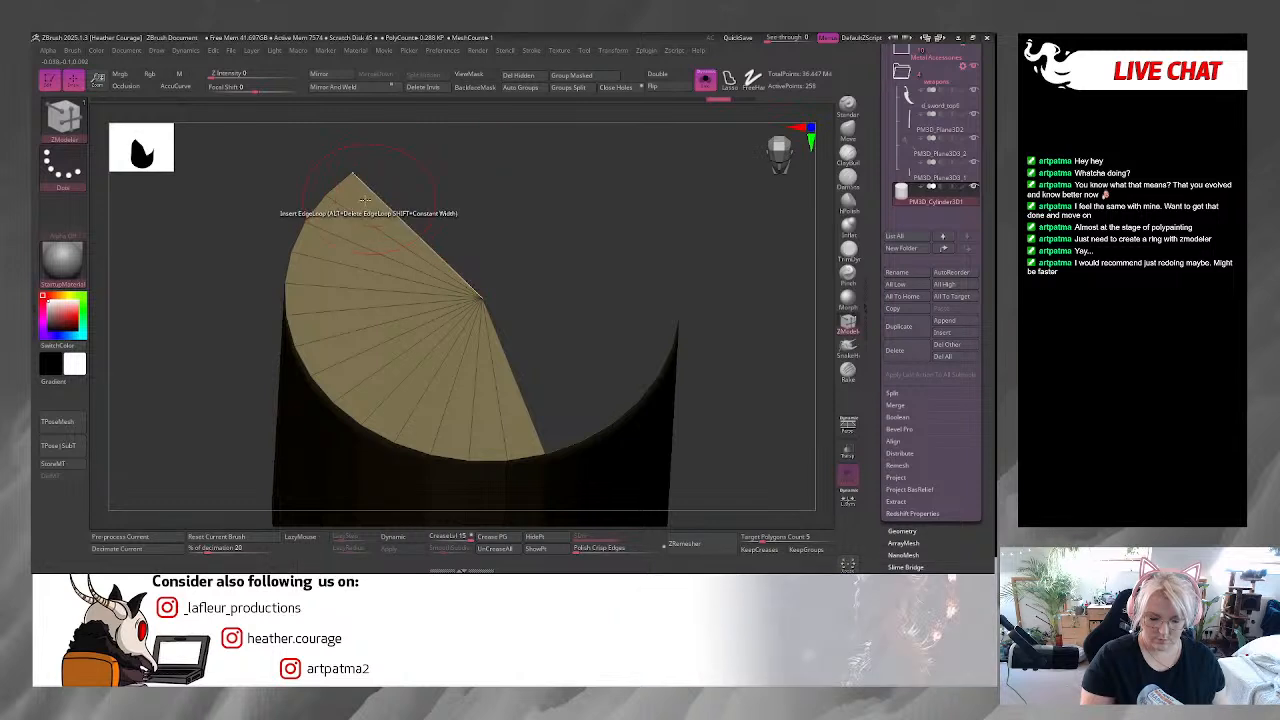
Turn on double-sided display and delete the remaining triangles of the cylinder's top cap.
{"action": "key", "text": "space"}
{"action": "left_click", "coordinate": [658, 75]}
{"action": "left_click", "coordinate": [300, 245]}
{"action": "left_click", "coordinate": [293, 272]}
{"action": "left_click", "coordinate": [292, 298]}
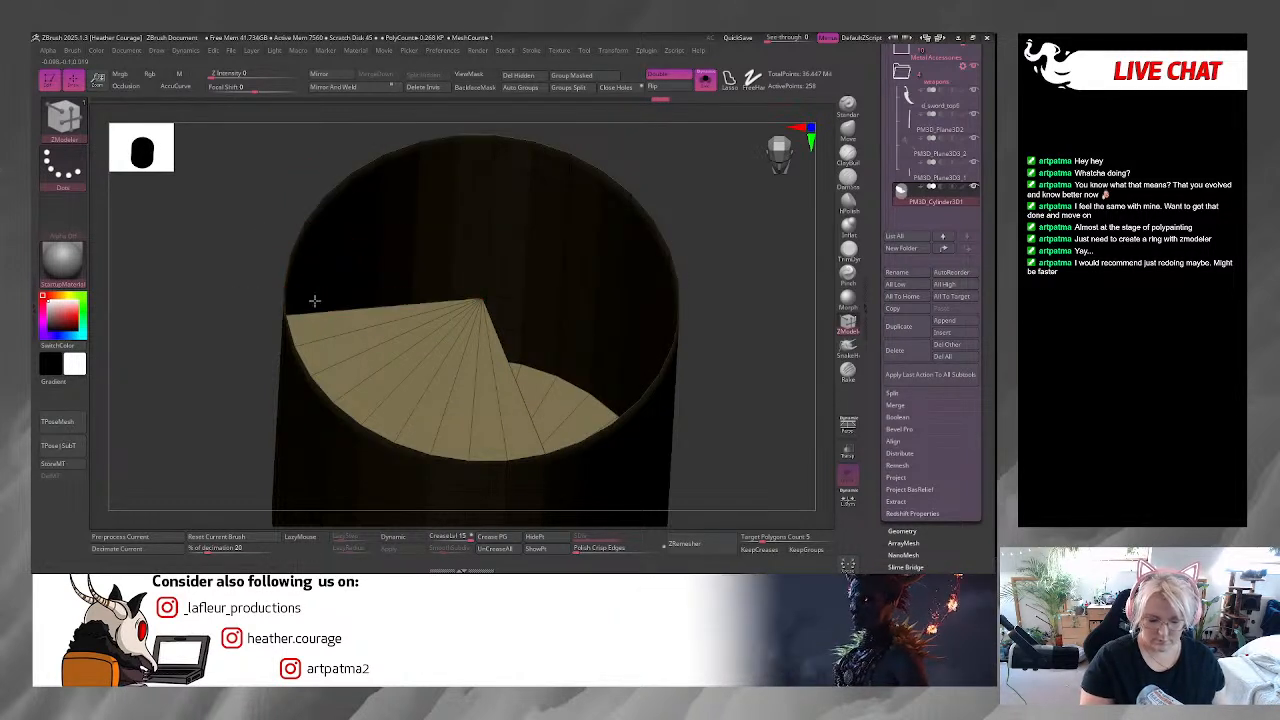
{"action": "left_click", "coordinate": [305, 325]}
{"action": "left_click", "coordinate": [318, 336]}
{"action": "left_click", "coordinate": [340, 378]}
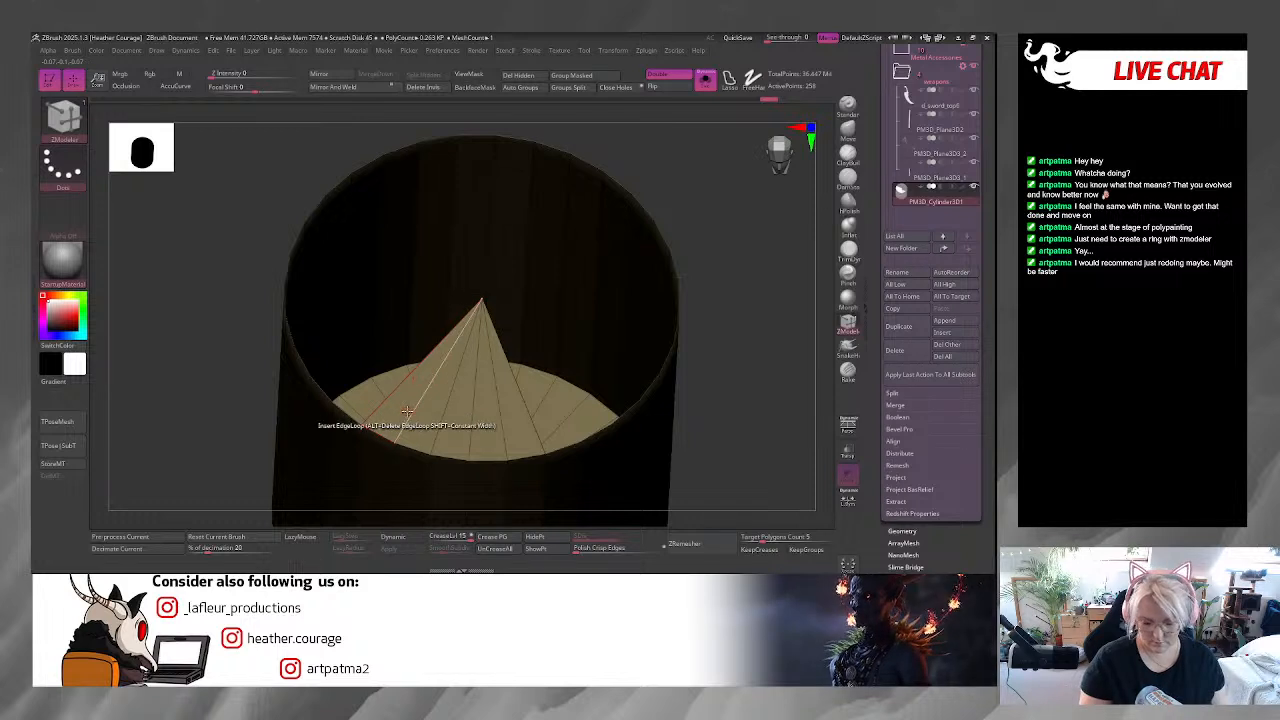
{"action": "left_click", "coordinate": [406, 410]}
{"action": "left_click", "coordinate": [395, 400]}
{"action": "left_click", "coordinate": [434, 427]}
{"action": "left_click", "coordinate": [455, 428]}
{"action": "left_click", "coordinate": [511, 430]}
Delete all triangles of the cap at the cylinder's opposite end one by one, leaving an open tube.
{"action": "left_click_drag", "start_coordinate": [734, 466], "coordinate": [680, 294]}
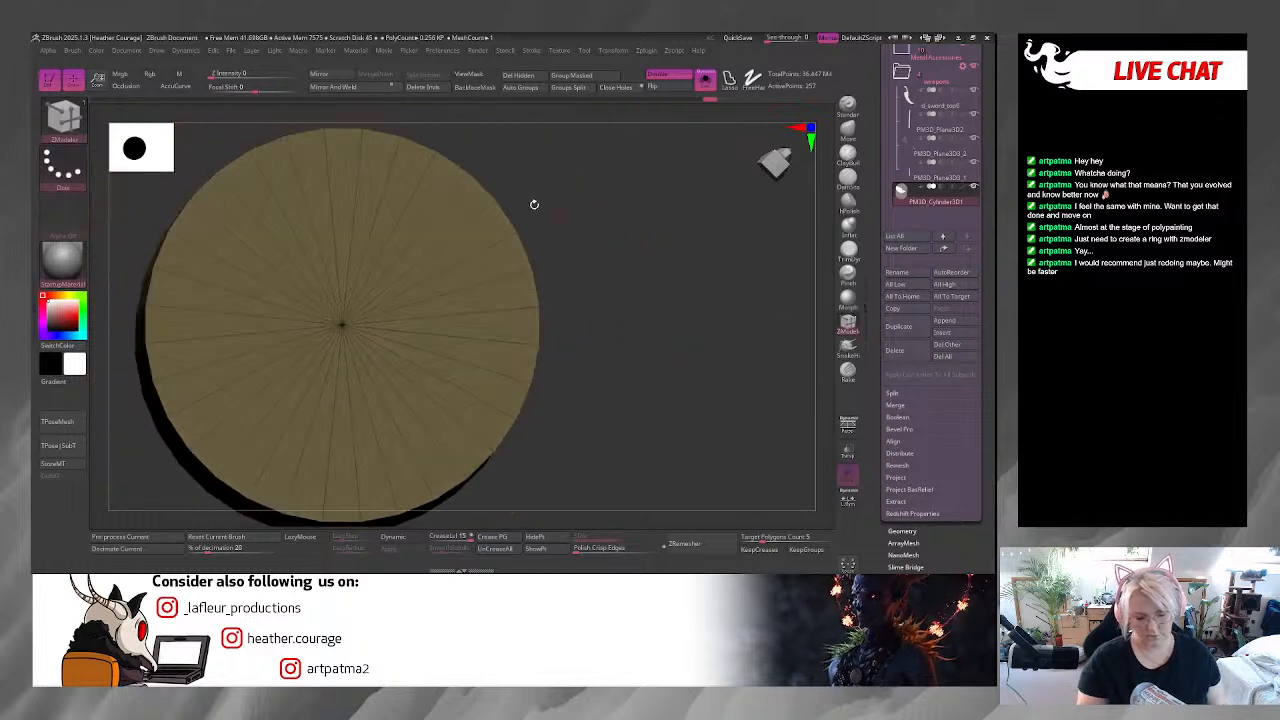
{"action": "left_click", "coordinate": [368, 180]}
{"action": "left_click", "coordinate": [330, 176]}
{"action": "left_click", "coordinate": [305, 182]}
{"action": "left_click", "coordinate": [285, 195]}
{"action": "left_click", "coordinate": [250, 215]}
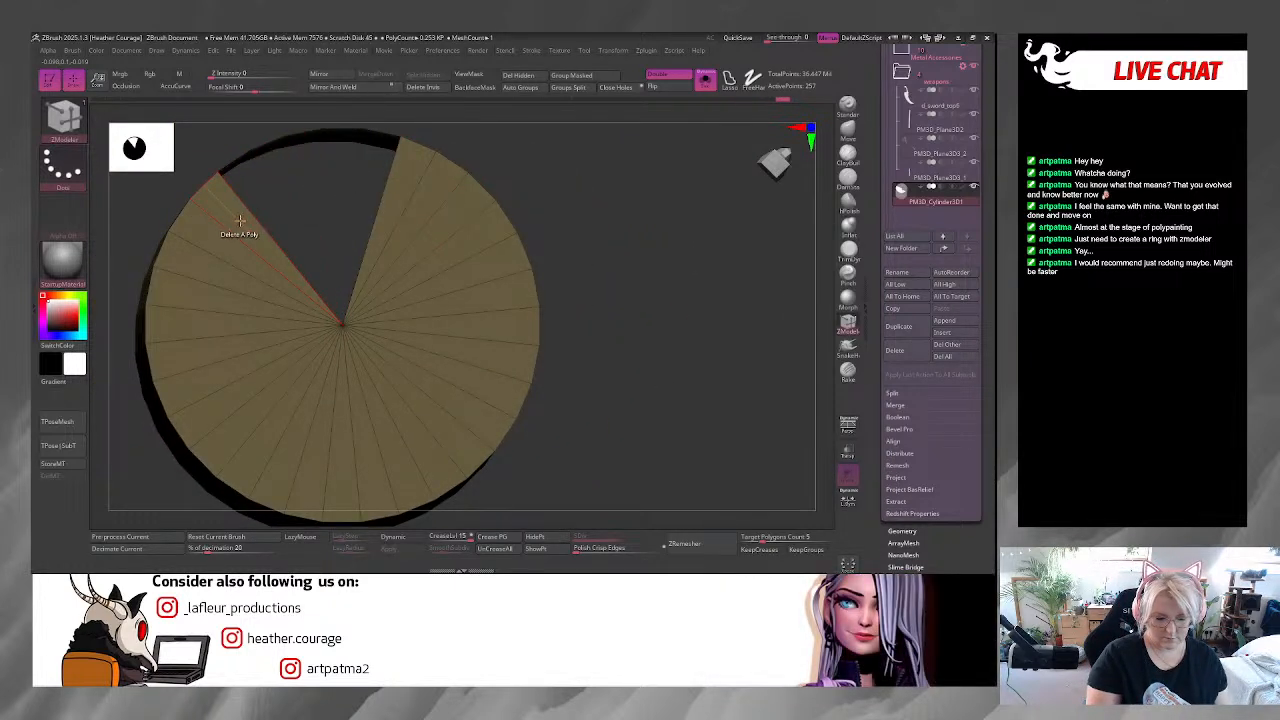
{"action": "left_click", "coordinate": [220, 240]}
{"action": "left_click", "coordinate": [228, 233]}
{"action": "left_click", "coordinate": [205, 277]}
{"action": "left_click", "coordinate": [186, 302]}
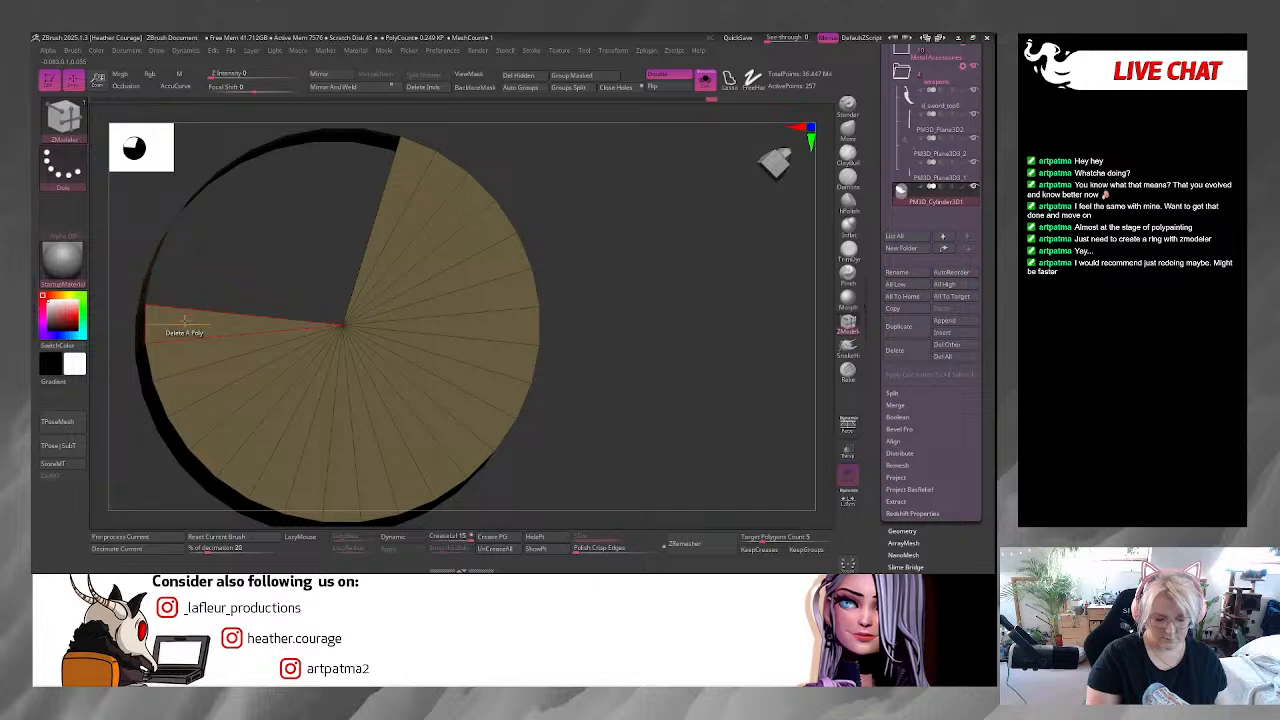
{"action": "left_click", "coordinate": [178, 332]}
{"action": "left_click", "coordinate": [180, 357]}
{"action": "left_click", "coordinate": [198, 401]}
{"action": "left_click", "coordinate": [211, 443]}
{"action": "left_click", "coordinate": [229, 466]}
{"action": "left_click", "coordinate": [260, 470]}
{"action": "left_click", "coordinate": [289, 466]}
{"action": "left_click", "coordinate": [310, 472]}
{"action": "left_click", "coordinate": [335, 472]}
{"action": "left_click", "coordinate": [362, 468]}
{"action": "left_click", "coordinate": [395, 452]}
{"action": "key", "text": "ctrl"}
{"action": "left_click", "coordinate": [414, 186]}
{"action": "left_click", "coordinate": [443, 180]}
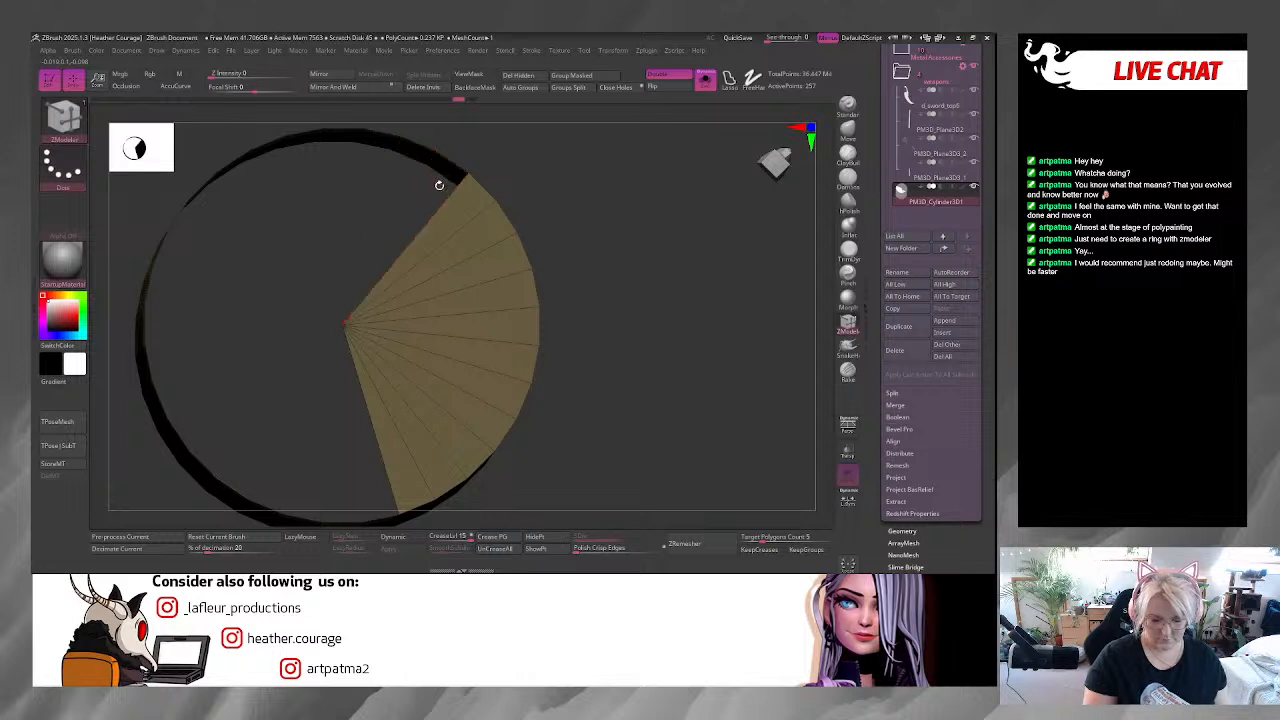
{"action": "left_click", "coordinate": [460, 196]}
{"action": "left_click", "coordinate": [484, 224]}
{"action": "left_click", "coordinate": [505, 268]}
{"action": "left_click", "coordinate": [508, 292]}
{"action": "left_click", "coordinate": [514, 318]}
{"action": "left_click", "coordinate": [514, 343]}
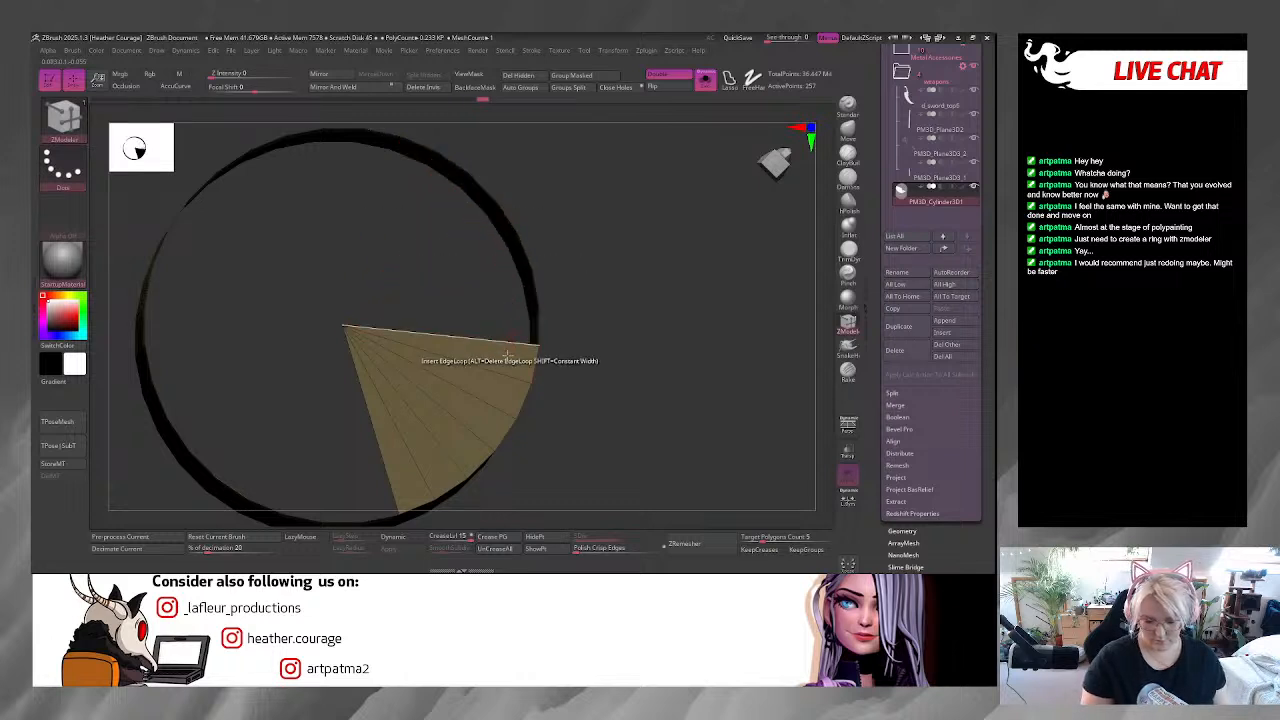
{"action": "left_click", "coordinate": [500, 372]}
{"action": "left_click", "coordinate": [486, 394]}
{"action": "left_click", "coordinate": [465, 424]}
{"action": "left_click", "coordinate": [478, 436]}
{"action": "left_click", "coordinate": [452, 458]}
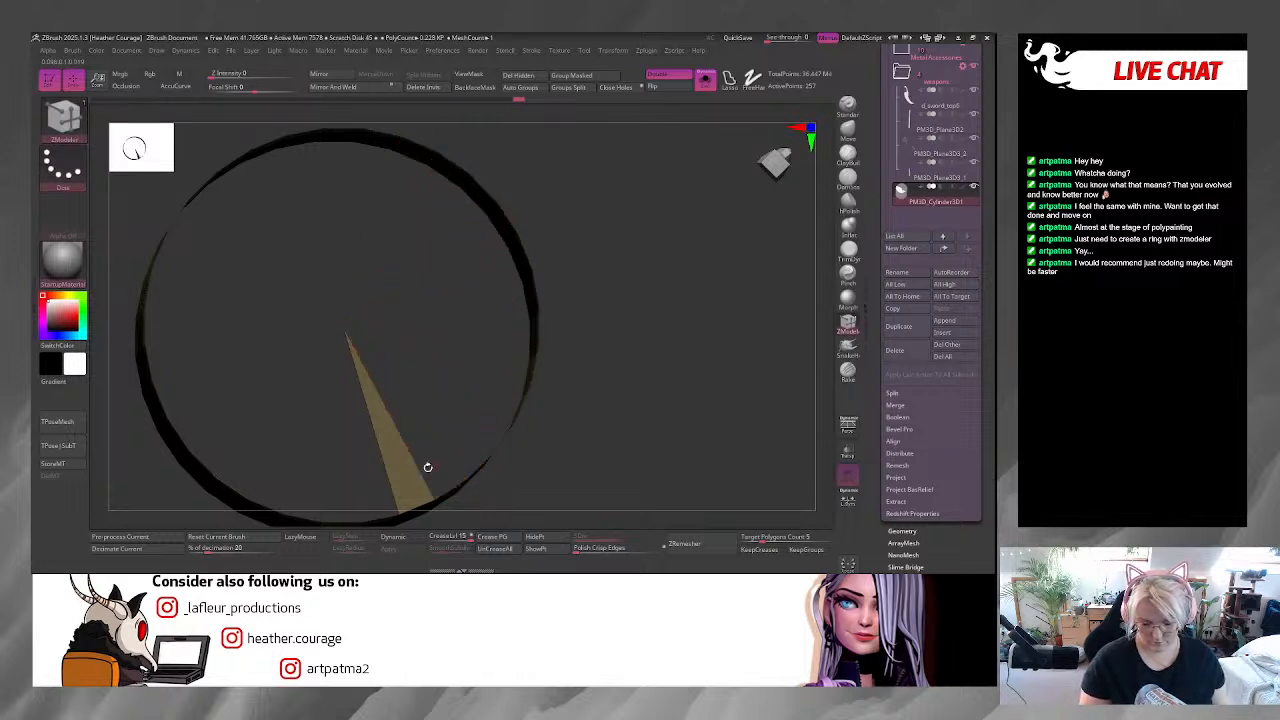
{"action": "left_click", "coordinate": [429, 463]}
Stretch the open cylinder along its height and scale it down uniformly to about 0.38 of its size.
{"action": "left_click_drag", "start_coordinate": [577, 306], "coordinate": [620, 329]}
{"action": "key", "text": "w"}
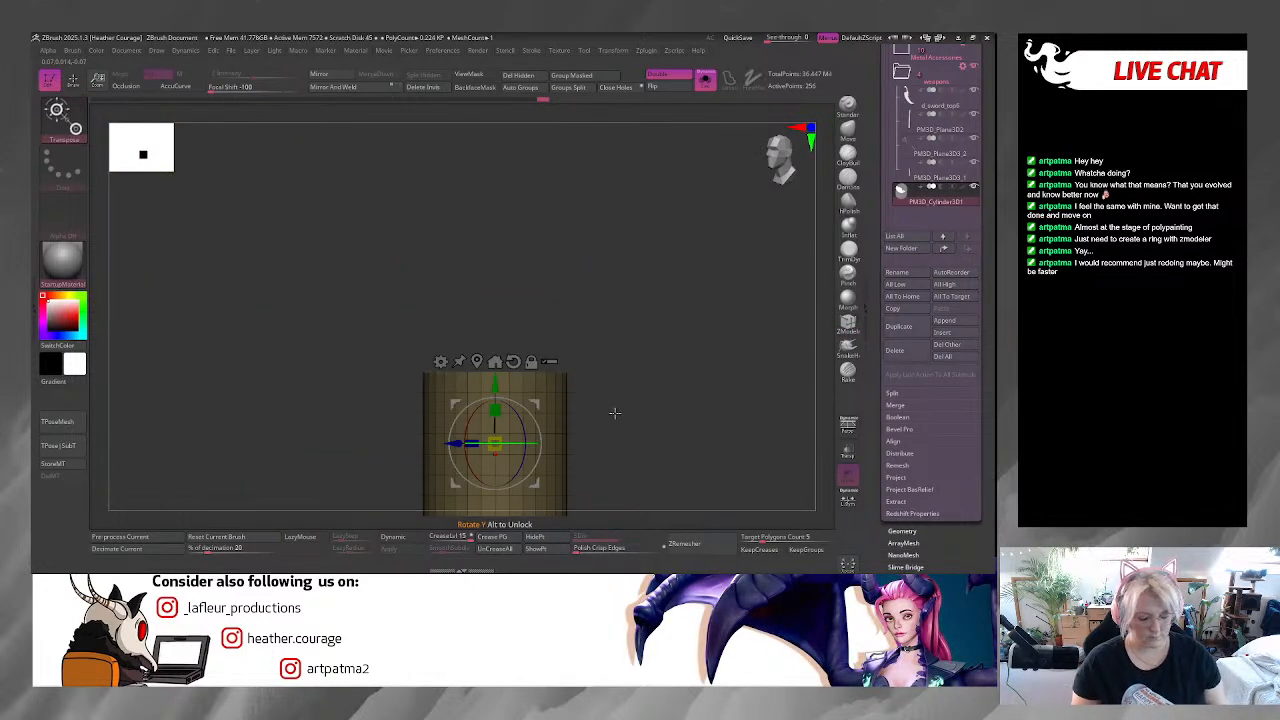
{"action": "left_click_drag", "start_coordinate": [611, 414], "coordinate": [598, 310], "text": "alt"}
{"action": "left_click_drag", "start_coordinate": [505, 312], "coordinate": [505, 230]}
{"action": "left_click_drag", "start_coordinate": [506, 348], "coordinate": [463, 329]}
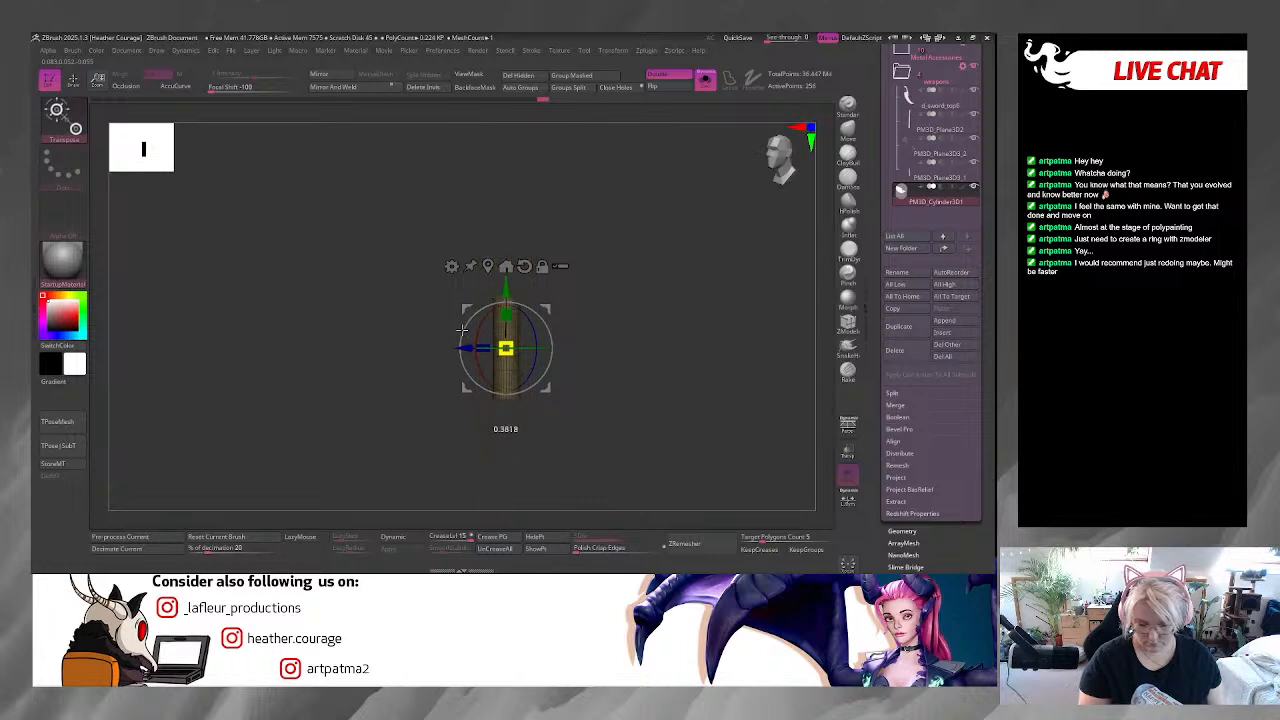
Choose the ZModeler brush, undo the stray mesh edit on the cylinder and set the polygon action to Do Nothing.
{"action": "right_click_drag", "start_coordinate": [568, 196], "coordinate": [610, 282], "text": "ctrl"}
{"action": "right_click_drag", "start_coordinate": [623, 161], "coordinate": [584, 333], "text": "alt"}
{"action": "right_click_drag", "start_coordinate": [465, 183], "coordinate": [592, 438], "text": "ctrl"}
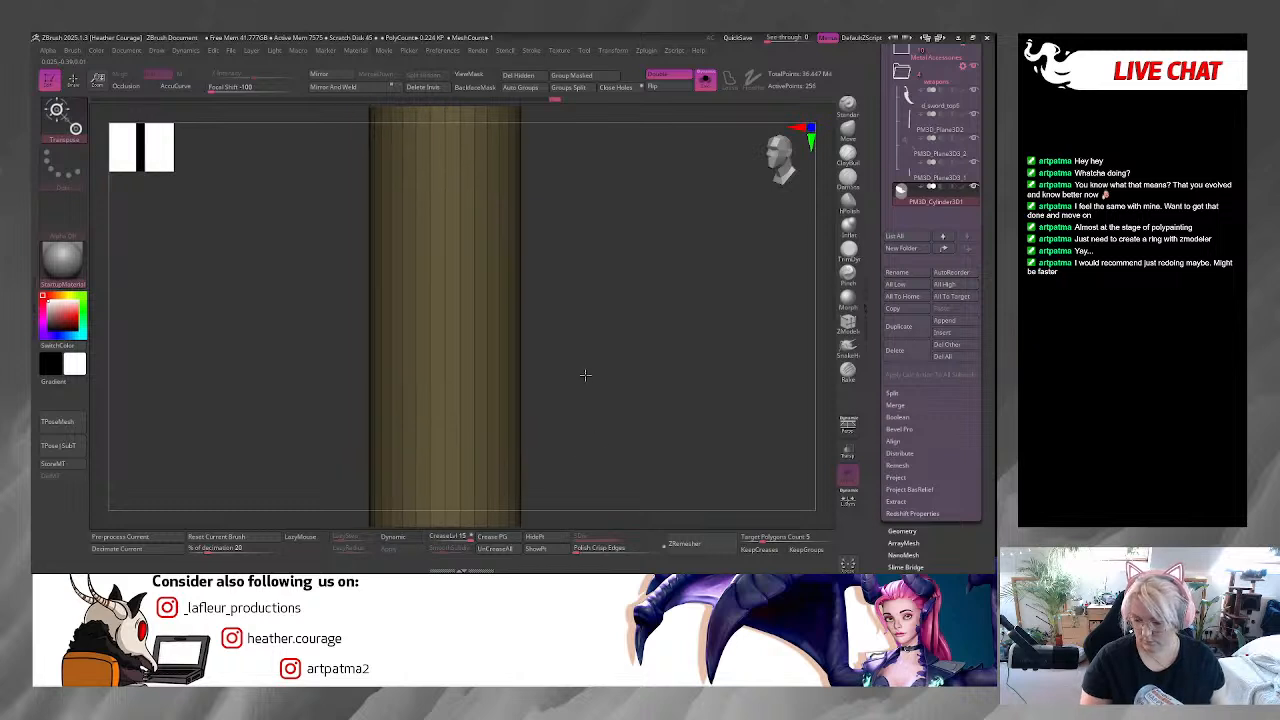
{"action": "right_click_drag", "start_coordinate": [600, 246], "coordinate": [626, 374], "text": "alt"}
{"action": "right_click_drag", "start_coordinate": [626, 170], "coordinate": [654, 340], "text": "alt"}
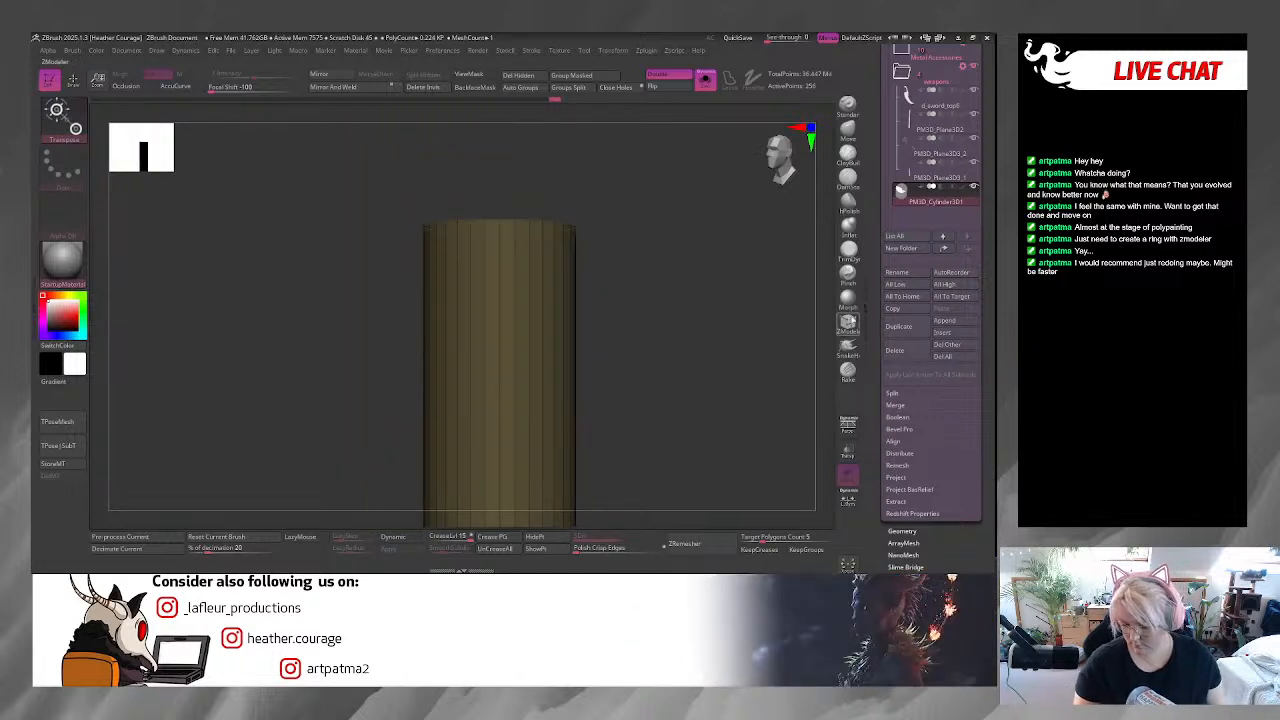
{"action": "left_click", "coordinate": [852, 320]}
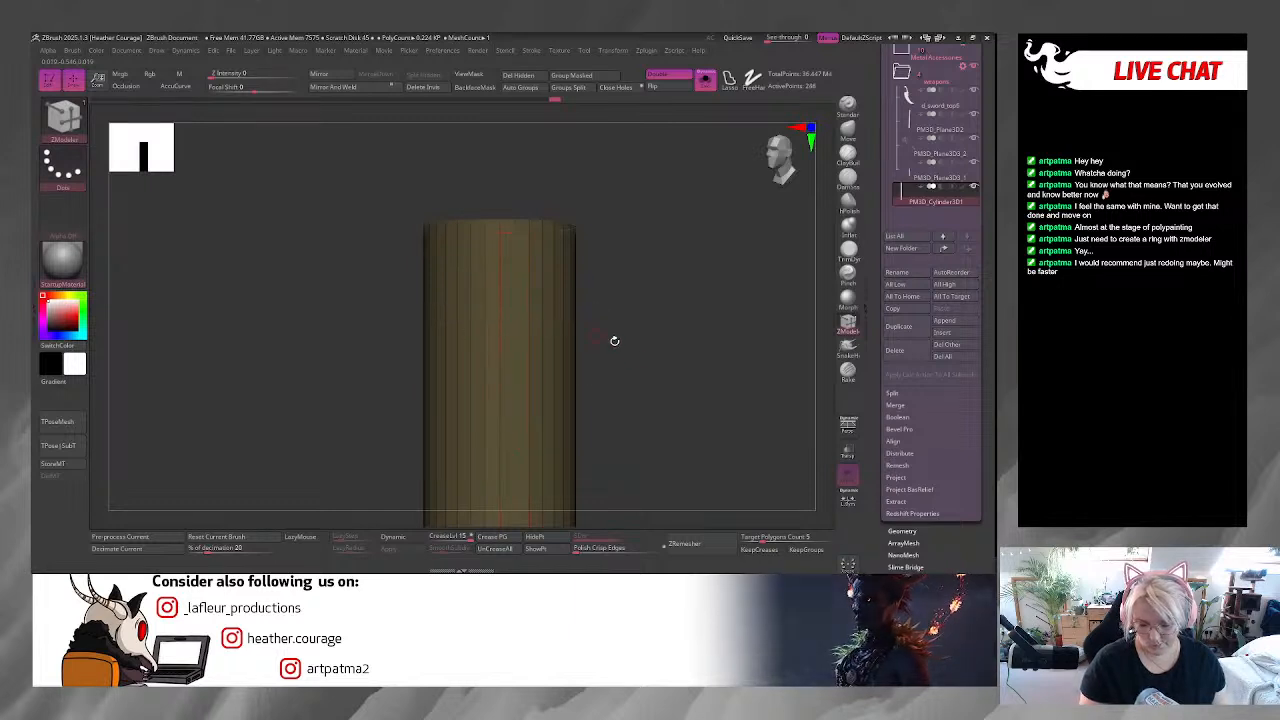
{"action": "right_click_drag", "start_coordinate": [598, 335], "coordinate": [626, 380]}
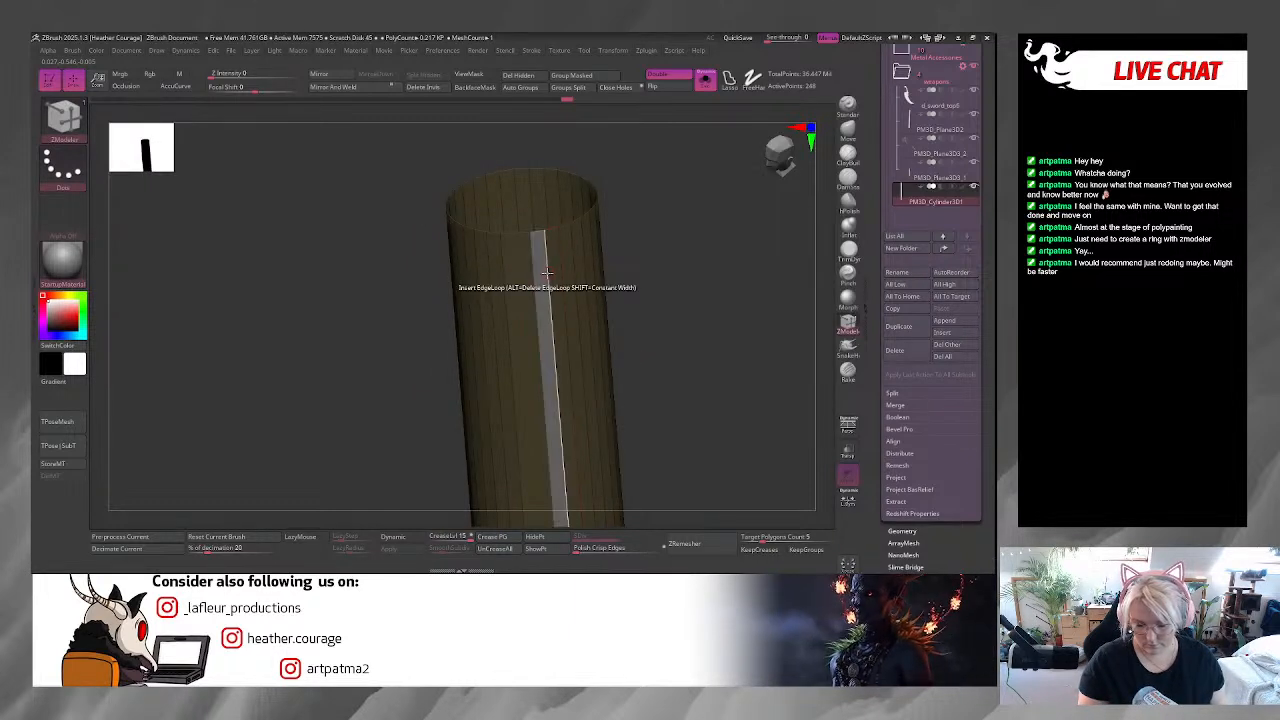
{"action": "key", "text": "ctrl+z"}
{"action": "right_click_drag", "start_coordinate": [697, 251], "coordinate": [546, 294], "text": "ctrl"}
{"action": "key", "text": "space"}
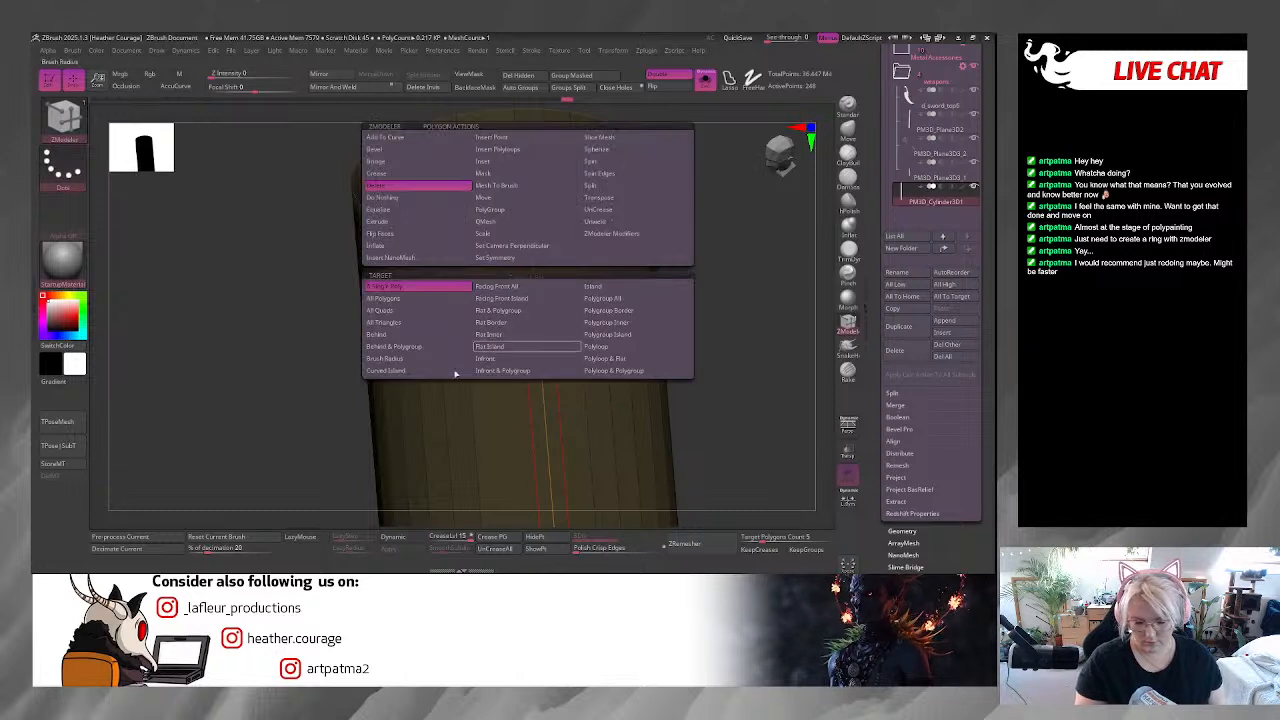
{"action": "left_click", "coordinate": [417, 198]}
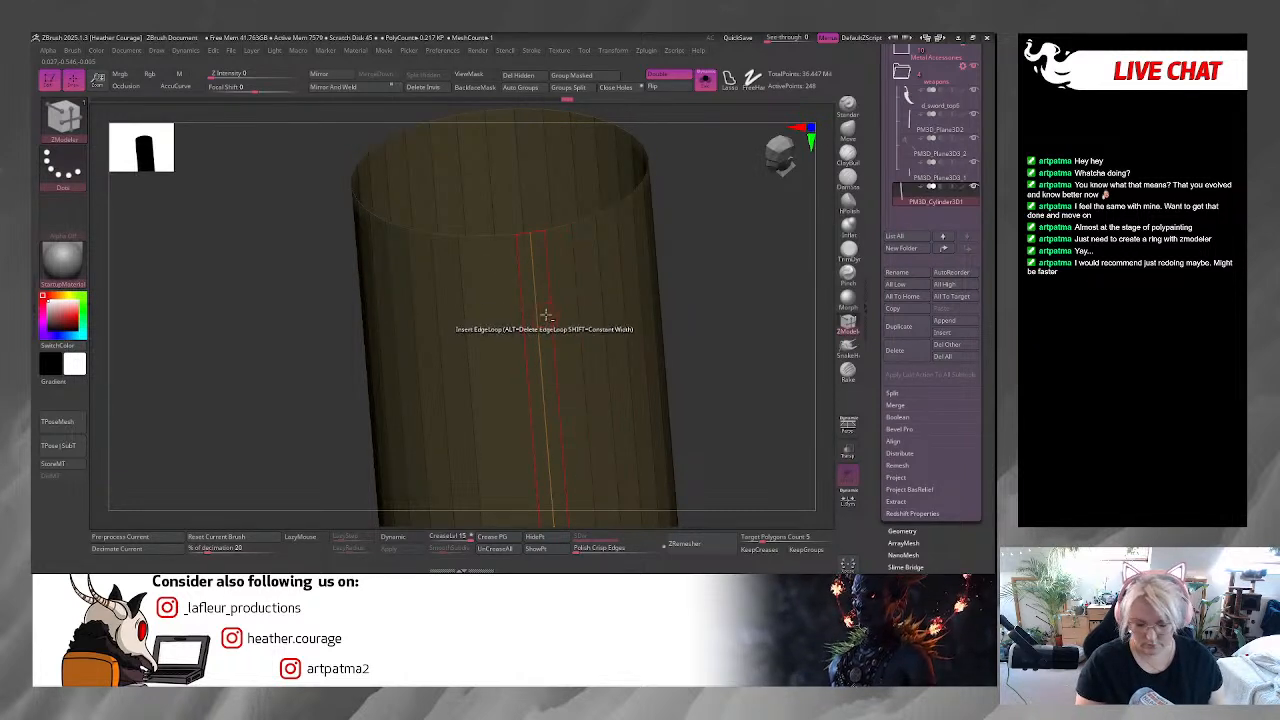
Delete two lengthwise edge loops on the front of the cylinder, skipping the loop between them.
{"action": "left_click", "coordinate": [551, 310], "text": "alt"}
{"action": "left_click", "coordinate": [599, 296], "text": "alt"}
{"action": "right_click_drag", "start_coordinate": [600, 296], "coordinate": [694, 291]}
{"action": "left_click", "coordinate": [665, 223], "text": "alt"}
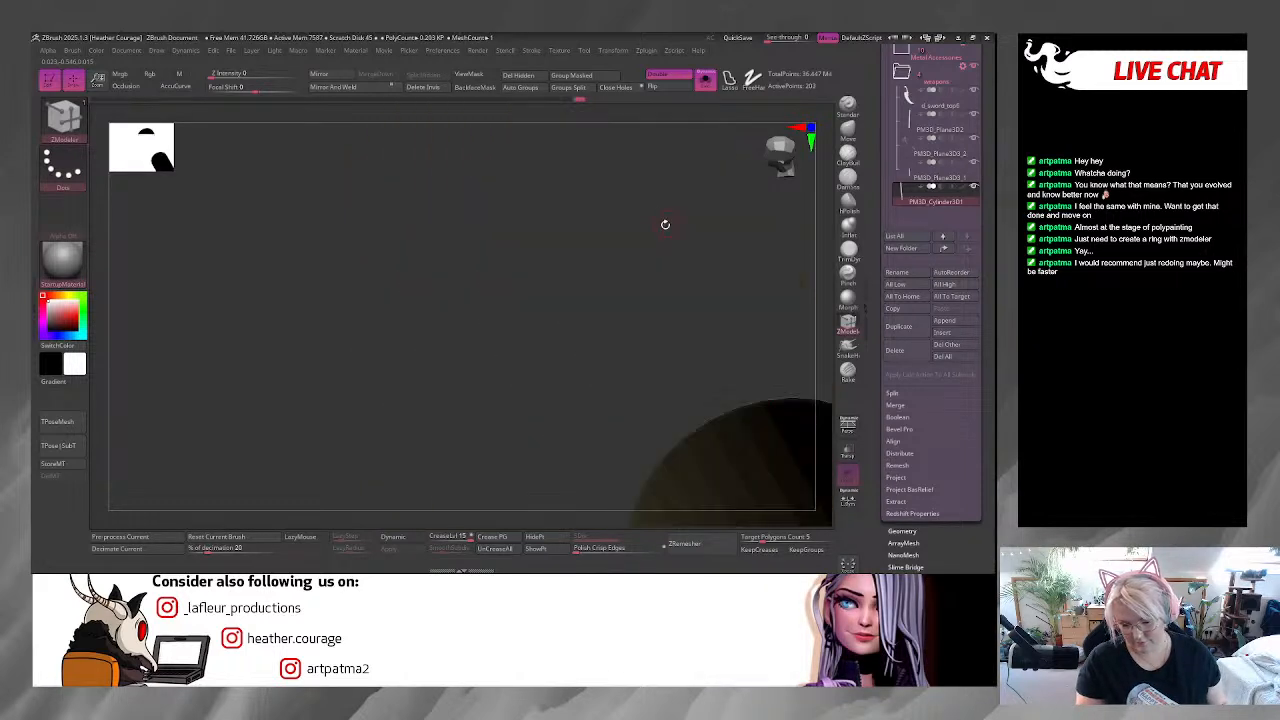
{"action": "key", "text": "ctrl+z"}
{"action": "right_click_drag", "start_coordinate": [434, 346], "coordinate": [344, 419], "text": "alt"}
{"action": "key", "text": "space"}
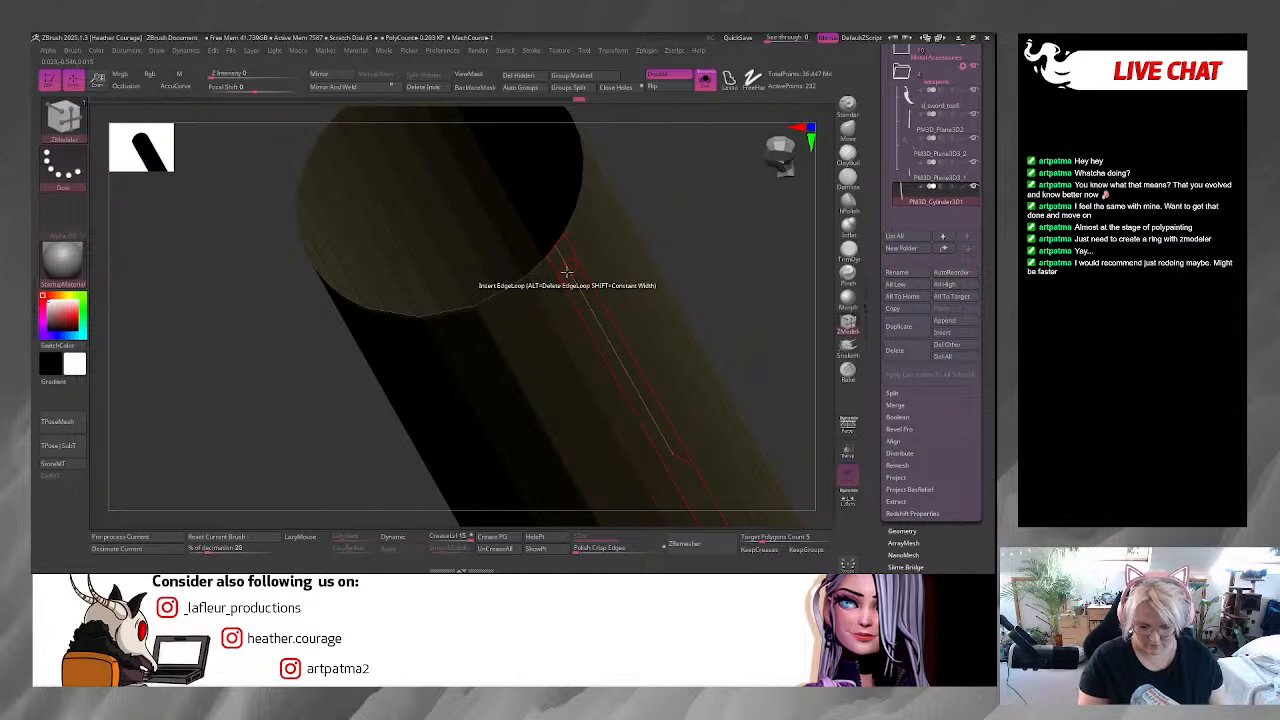
{"action": "left_click_drag", "start_coordinate": [745, 229], "coordinate": [552, 137]}
{"action": "left_click", "coordinate": [596, 297], "text": "alt"}
{"action": "left_click_drag", "start_coordinate": [716, 230], "coordinate": [514, 334]}
{"action": "key", "text": "ctrl+z"}
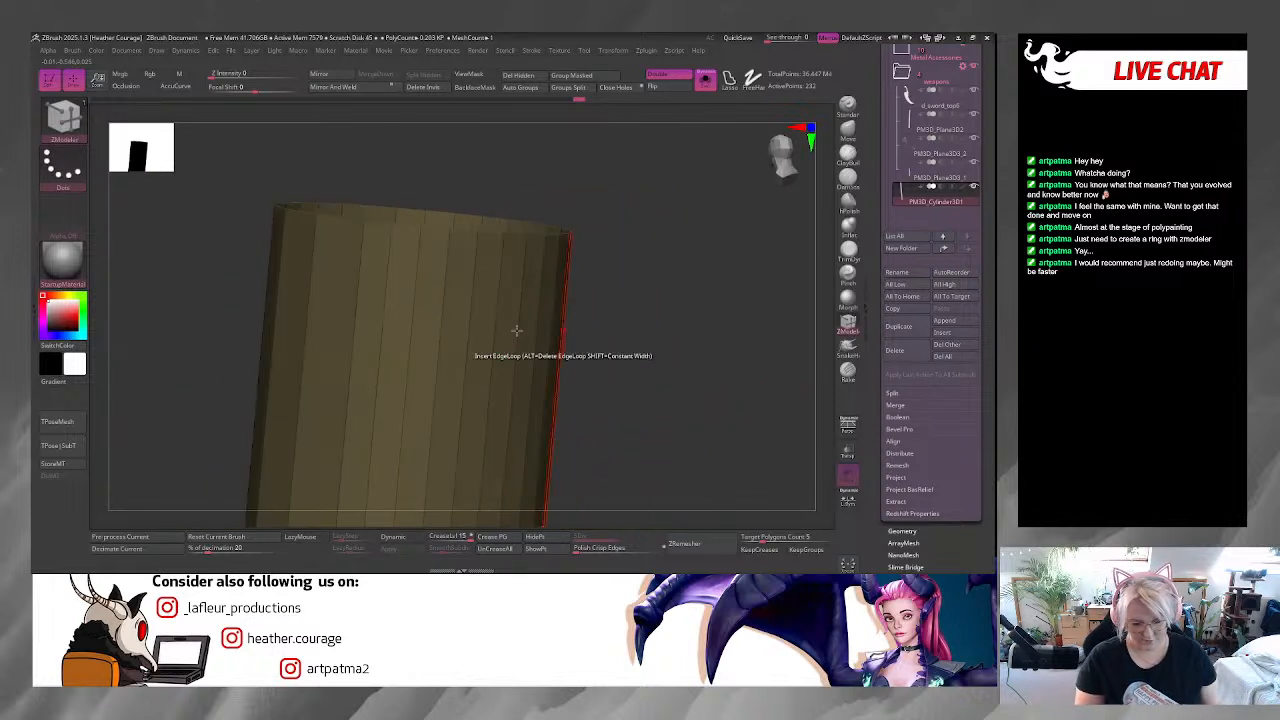
Delete every other lengthwise edge loop around the rest of the cylinder.
{"action": "left_click", "coordinate": [384, 304], "text": "alt"}
{"action": "key", "text": "space"}
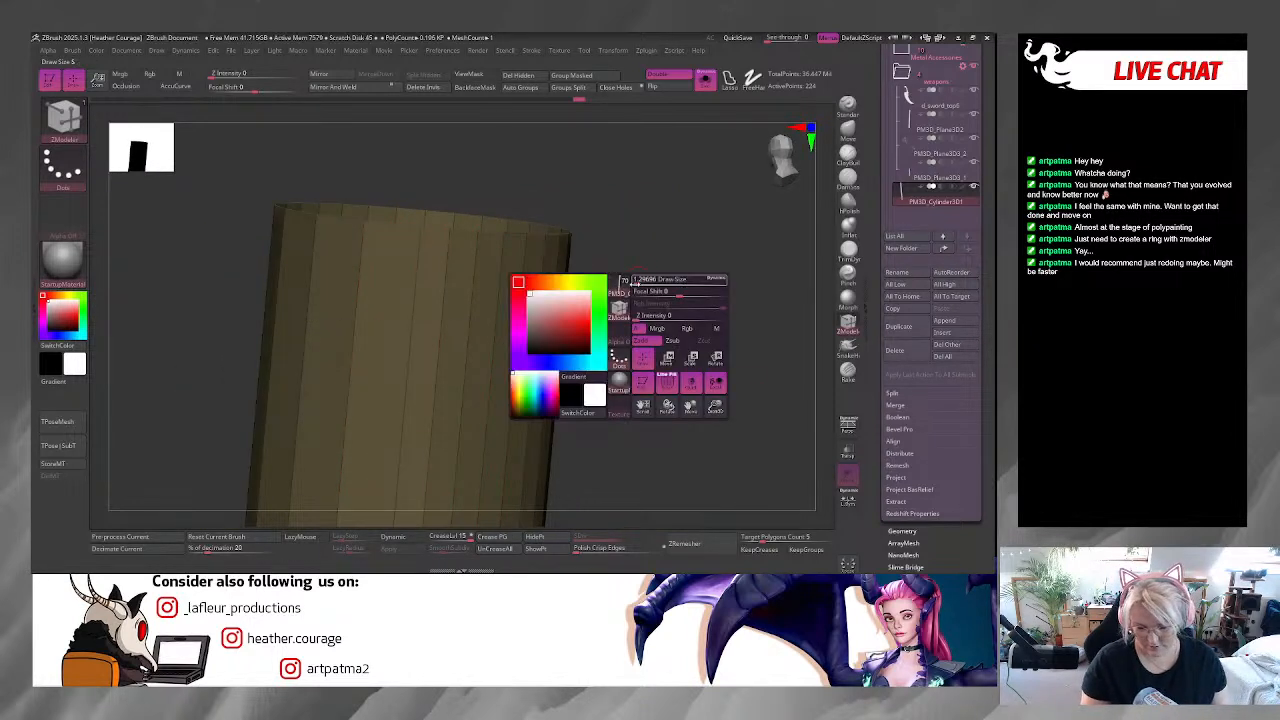
{"action": "left_click", "coordinate": [436, 310], "text": "alt"}
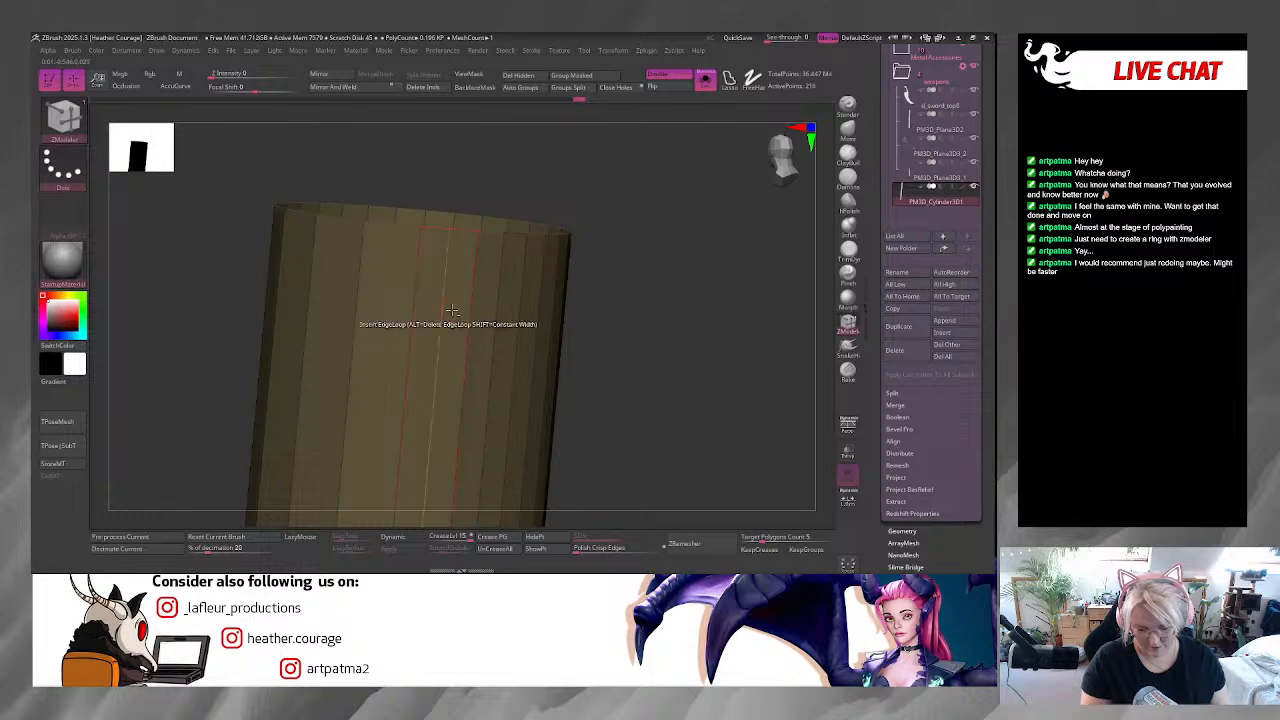
{"action": "right_click_drag", "start_coordinate": [452, 310], "coordinate": [603, 311]}
{"action": "left_click", "coordinate": [503, 312], "text": "alt"}
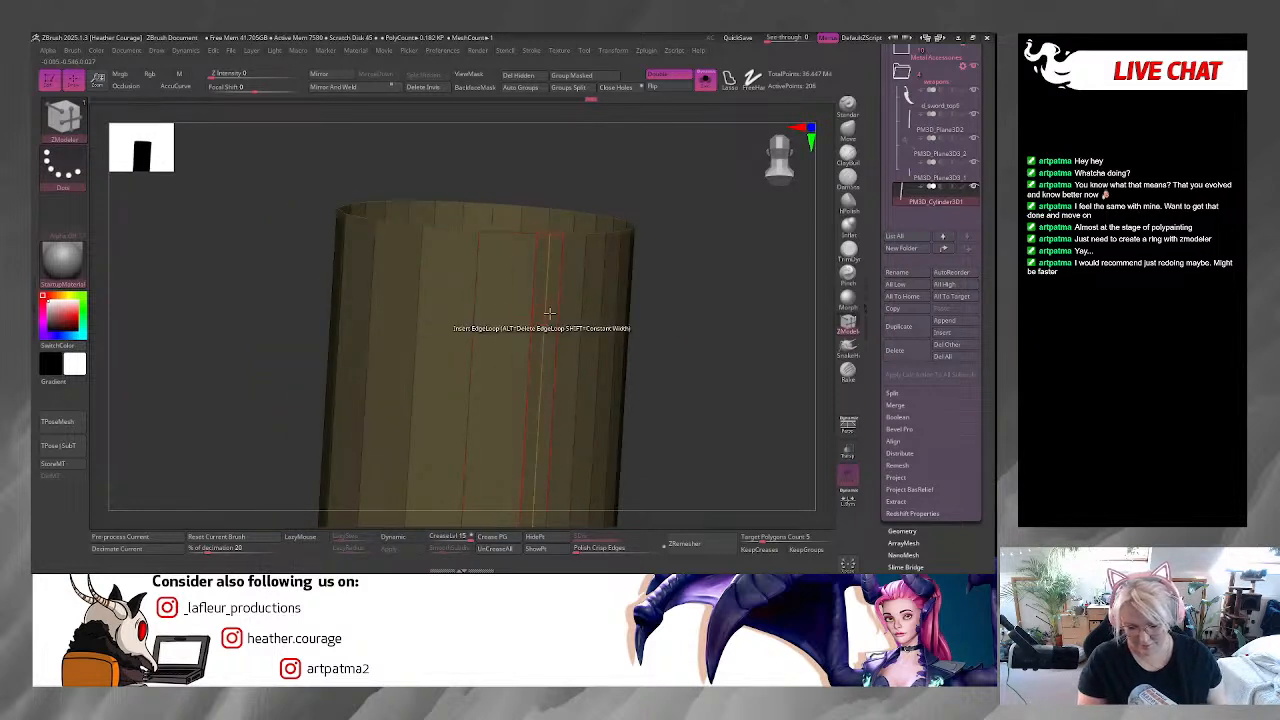
{"action": "right_click_drag", "start_coordinate": [586, 325], "coordinate": [701, 339], "text": "alt"}
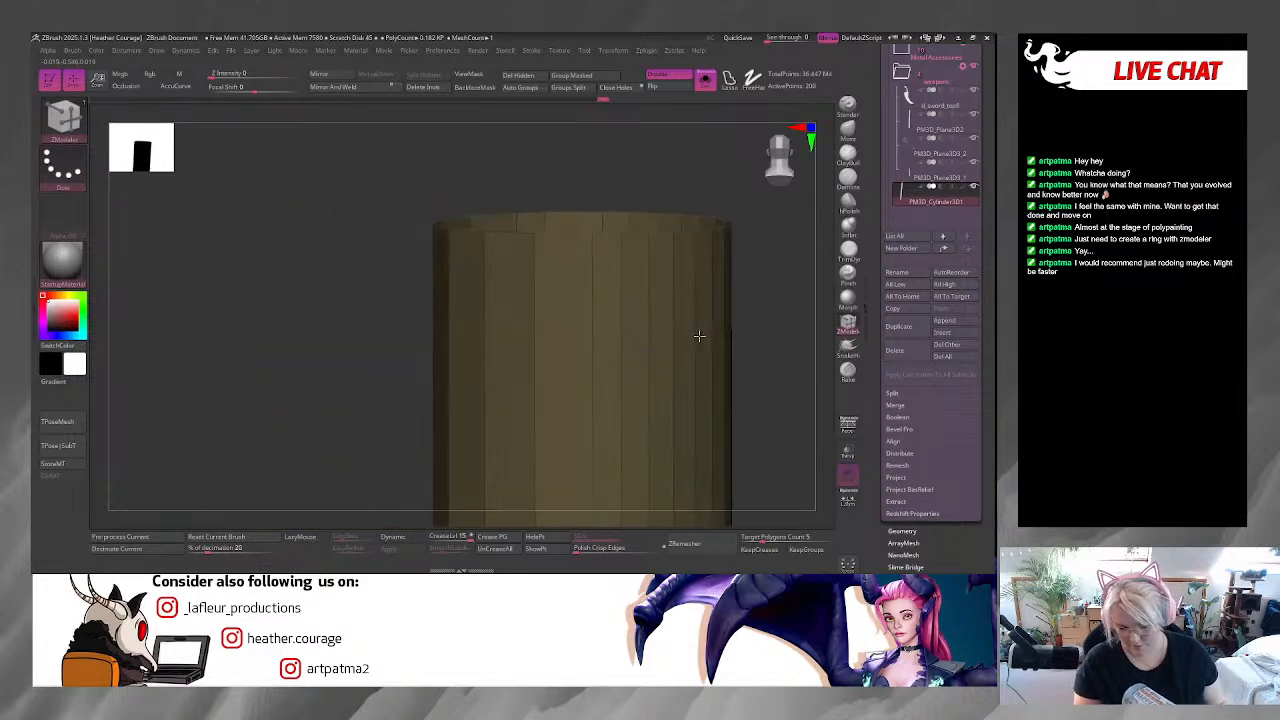
{"action": "left_click", "coordinate": [620, 322], "text": "alt"}
{"action": "right_click_drag", "start_coordinate": [783, 312], "coordinate": [692, 263]}
{"action": "left_click", "coordinate": [572, 266], "text": "alt"}
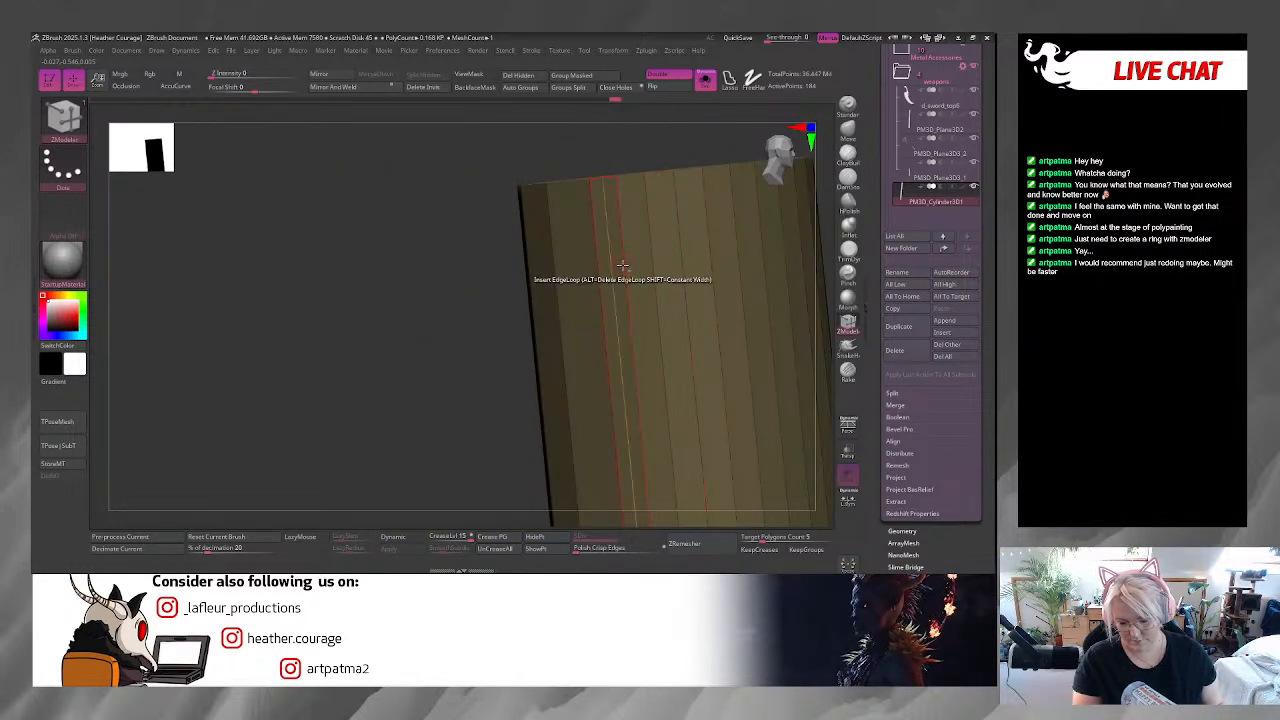
{"action": "left_click", "coordinate": [622, 265], "text": "alt"}
{"action": "left_click", "coordinate": [624, 270], "text": "alt"}
{"action": "right_click_drag", "start_coordinate": [624, 270], "coordinate": [541, 262]}
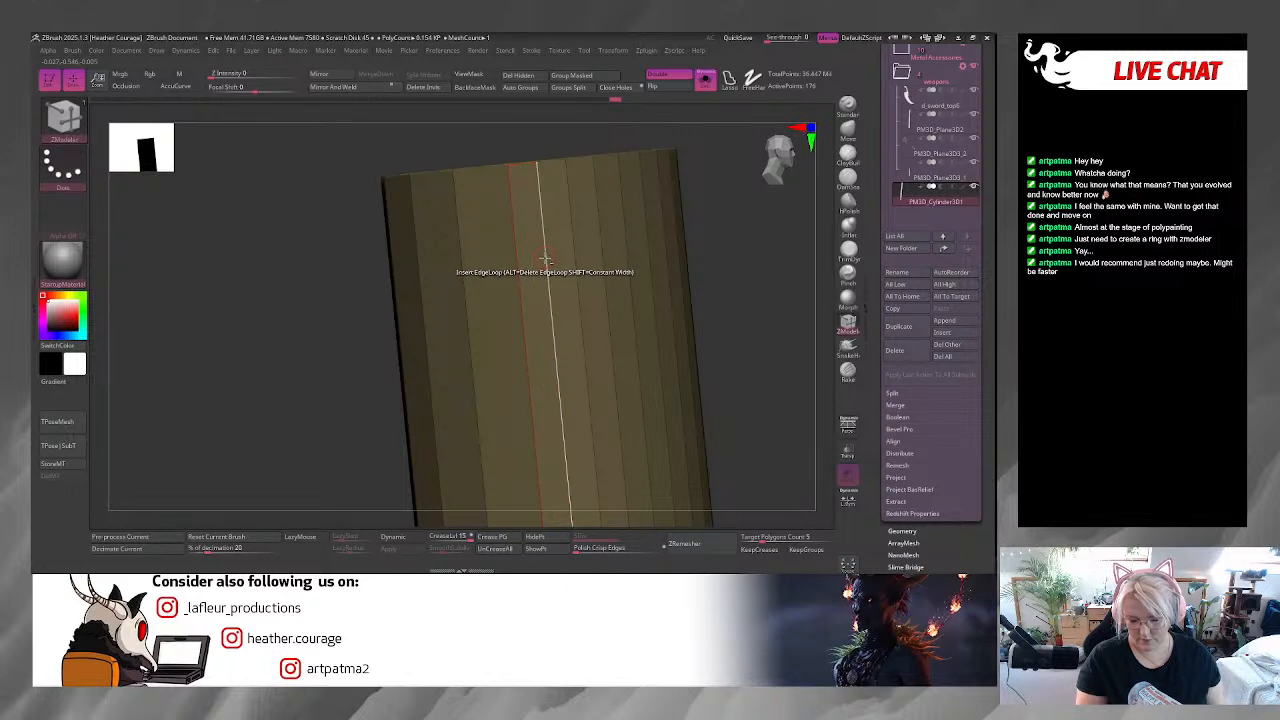
{"action": "left_click", "coordinate": [545, 260], "text": "alt"}
{"action": "right_click_drag", "start_coordinate": [602, 261], "coordinate": [830, 298]}
{"action": "left_click", "coordinate": [666, 292], "text": "alt"}
{"action": "right_click_drag", "start_coordinate": [440, 330], "coordinate": [538, 268]}
{"action": "left_click", "coordinate": [530, 268], "text": "alt"}
{"action": "left_click", "coordinate": [586, 300], "text": "alt"}
{"action": "right_click_drag", "start_coordinate": [723, 305], "coordinate": [654, 135]}
{"action": "left_click", "coordinate": [632, 292], "text": "alt"}
Leave solo display and hide the subtool folders other than the weapons folder, viewing the cylinder against the staff from the front.
{"action": "right_click_drag", "start_coordinate": [676, 378], "coordinate": [708, 360]}
{"action": "key", "text": "f"}
{"action": "left_click", "coordinate": [785, 170]}
{"action": "right_click_drag", "start_coordinate": [646, 322], "coordinate": [642, 262]}
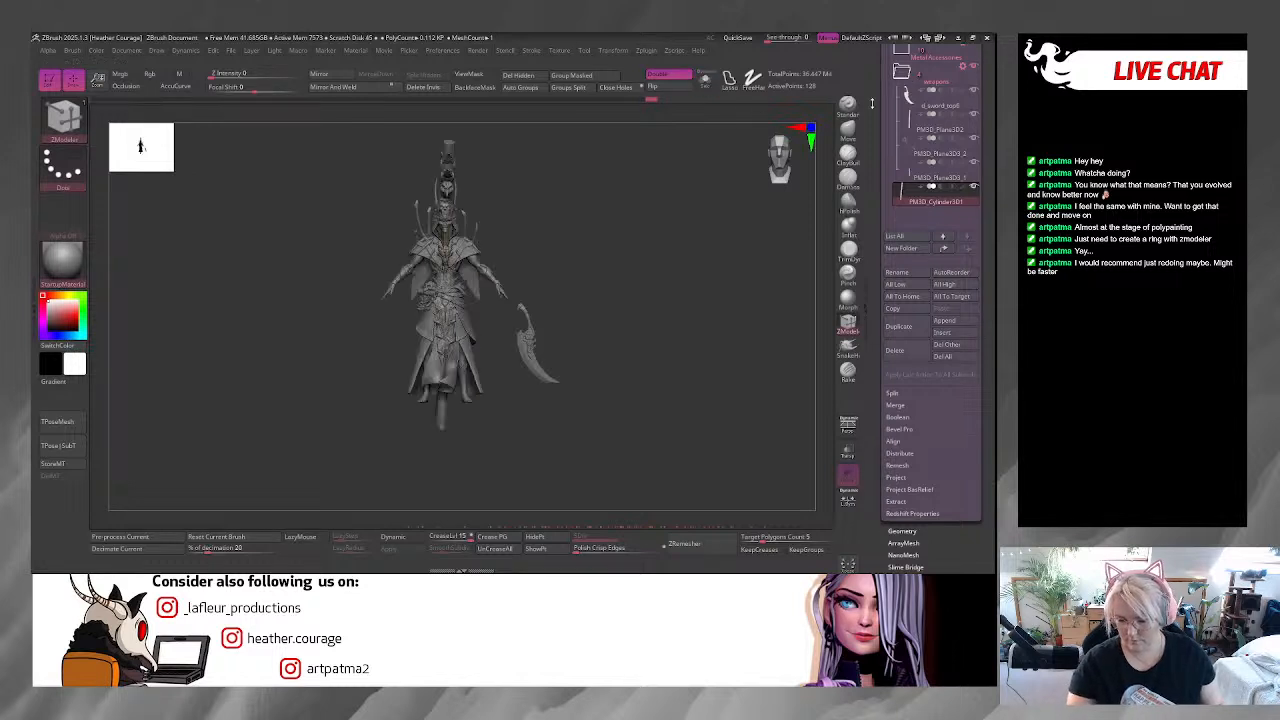
{"action": "left_click_drag", "start_coordinate": [880, 109], "coordinate": [978, 168]}
{"action": "left_click", "coordinate": [977, 106]}
{"action": "left_click", "coordinate": [976, 132]}
{"action": "left_click", "coordinate": [975, 155]}
{"action": "left_click", "coordinate": [974, 179]}
{"action": "left_click", "coordinate": [974, 203]}
{"action": "right_click_drag", "start_coordinate": [680, 340], "coordinate": [680, 371], "text": "ctrl"}
{"action": "right_click_drag", "start_coordinate": [664, 301], "coordinate": [724, 265]}
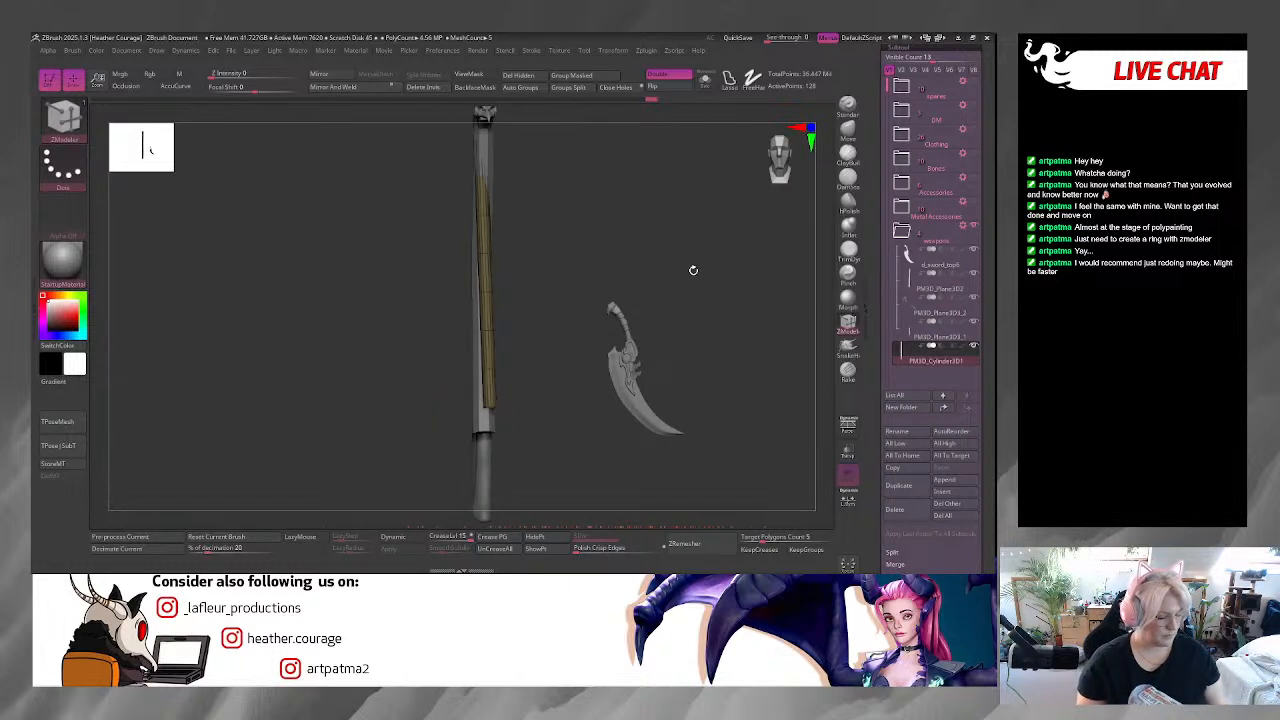
Stretch the cylinder lengthwise with the gizmo to cover the staff's shaft, checking it from the side.
{"action": "key", "text": "w"}
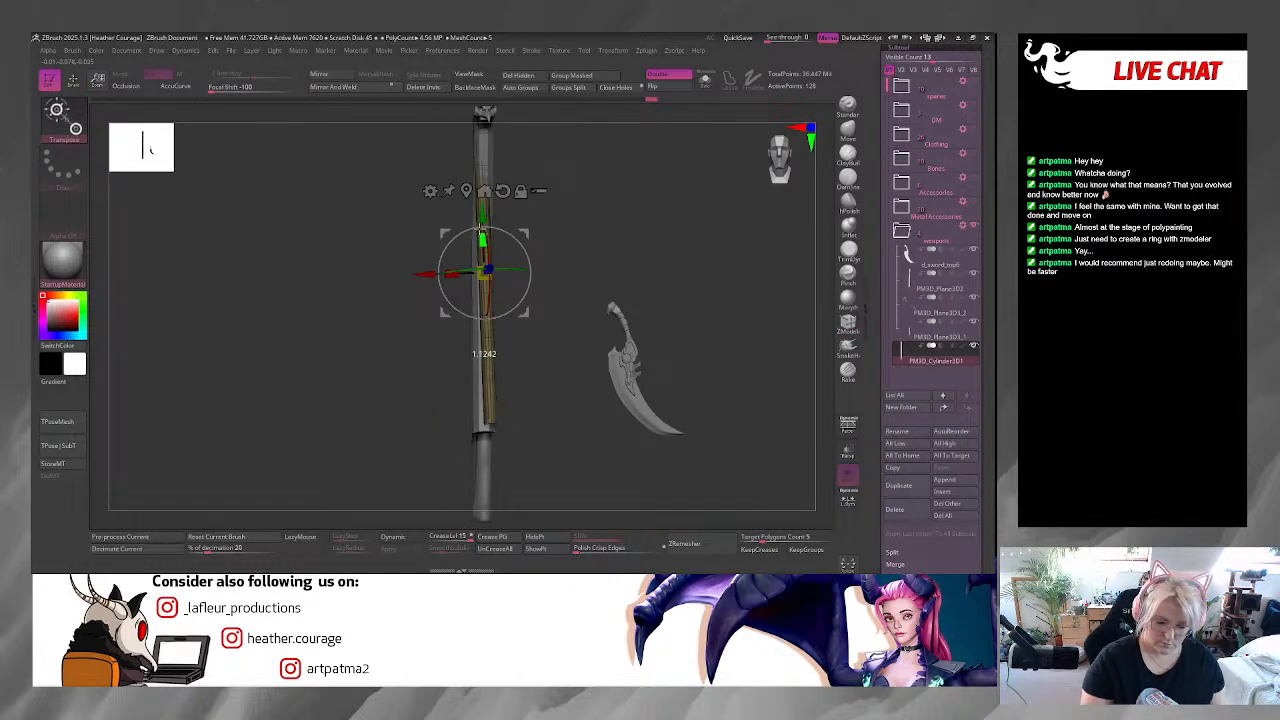
{"action": "right_click_drag", "start_coordinate": [581, 223], "coordinate": [781, 160]}
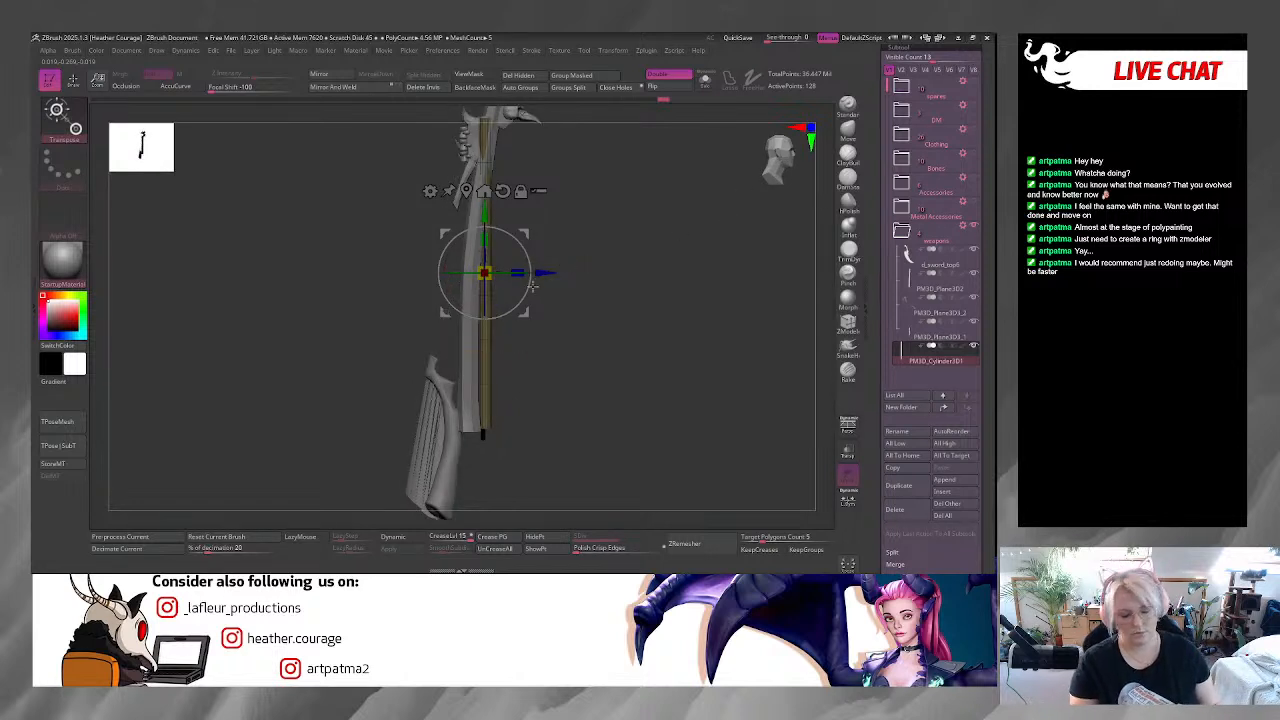
{"action": "right_click_drag", "start_coordinate": [629, 266], "coordinate": [585, 243]}
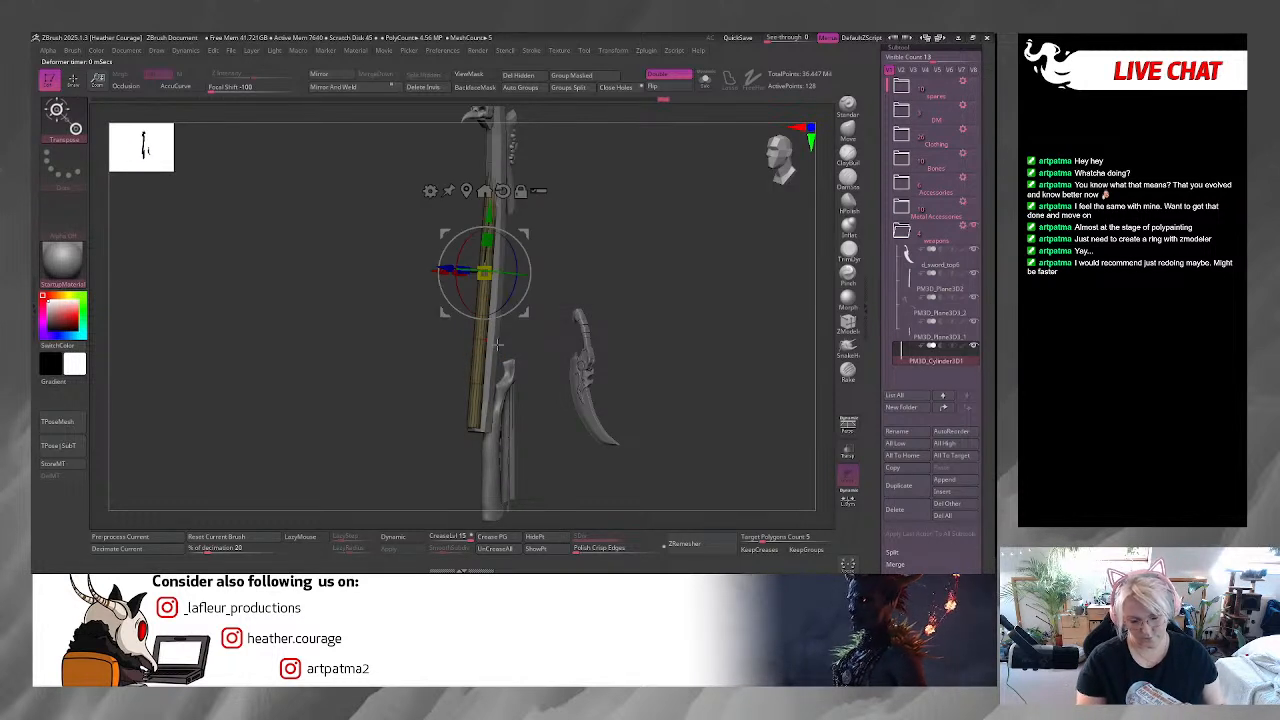
Apply the Bend Curve deformer to the cylinder and move its control points so it follows the curved staff shaft.
{"action": "left_click", "coordinate": [431, 191]}
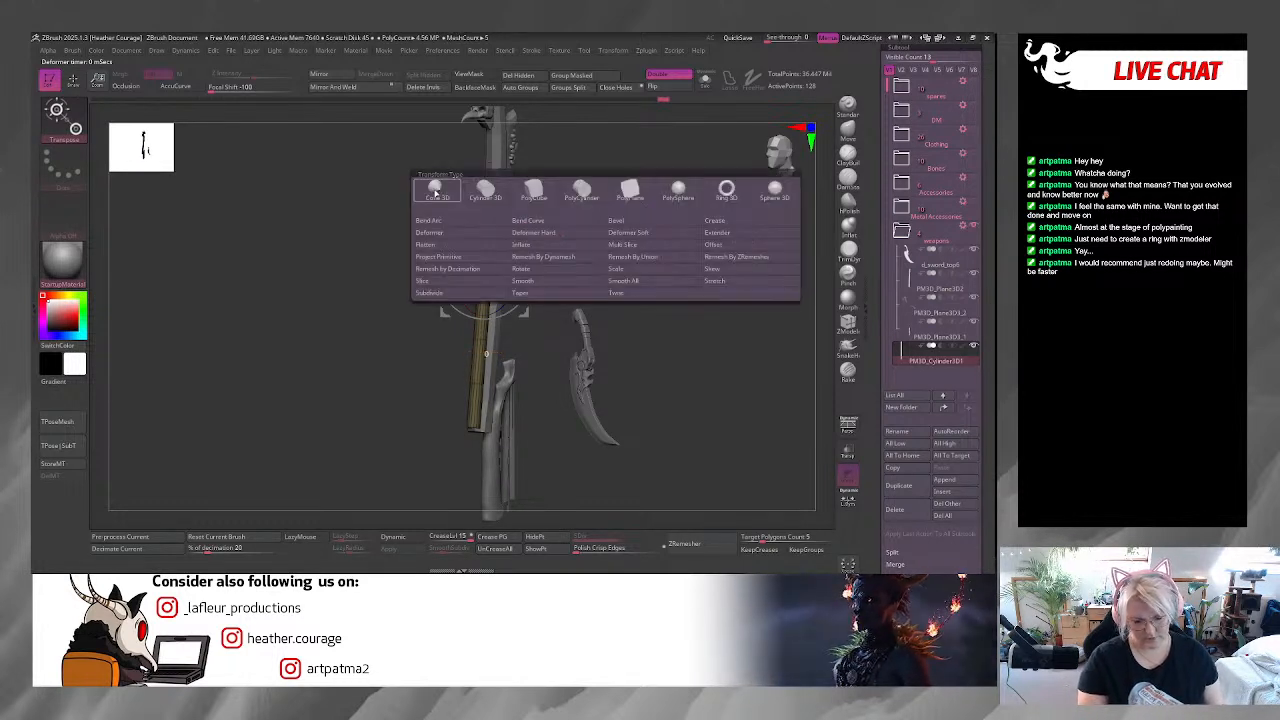
{"action": "left_click", "coordinate": [548, 221]}
{"action": "right_click_drag", "start_coordinate": [560, 240], "coordinate": [430, 190]}
{"action": "right_click_drag", "start_coordinate": [734, 206], "coordinate": [788, 150]}
{"action": "right_click_drag", "start_coordinate": [661, 225], "coordinate": [628, 244]}
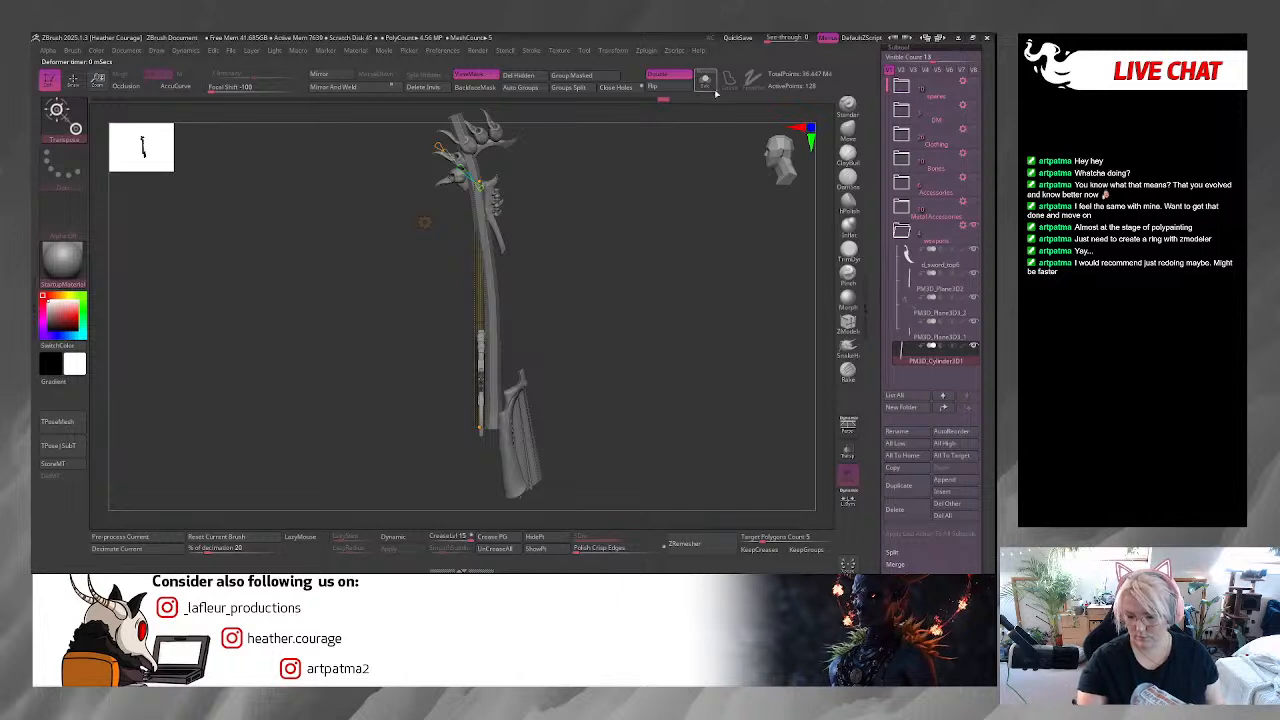
{"action": "left_click", "coordinate": [705, 80]}
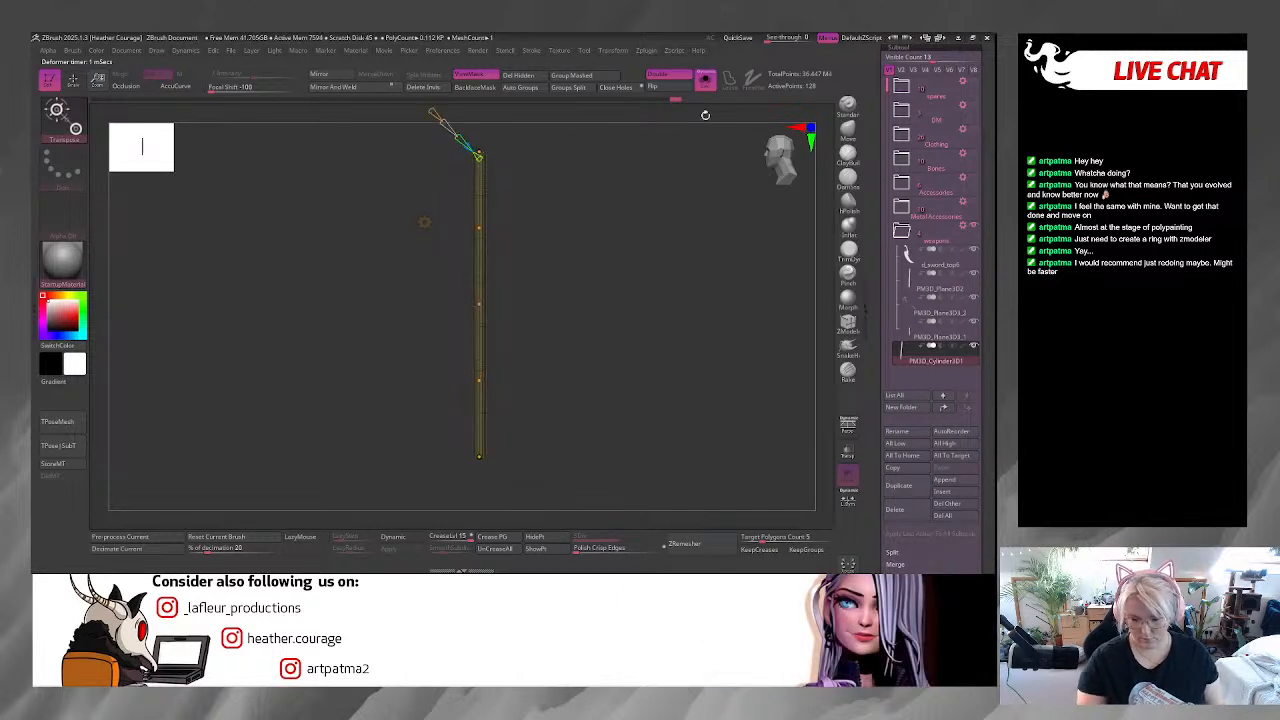
{"action": "left_click", "coordinate": [705, 80]}
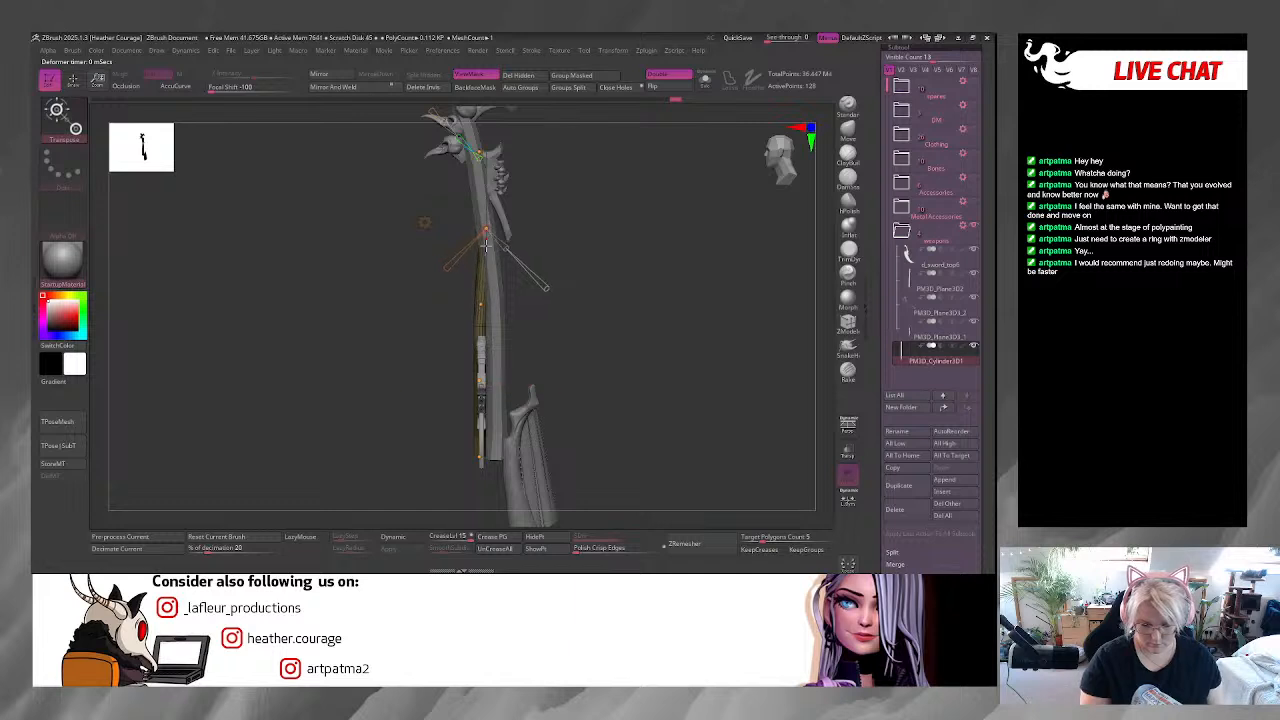
{"action": "left_click_drag", "start_coordinate": [481, 300], "coordinate": [488, 384]}
{"action": "left_click_drag", "start_coordinate": [479, 452], "coordinate": [490, 460]}
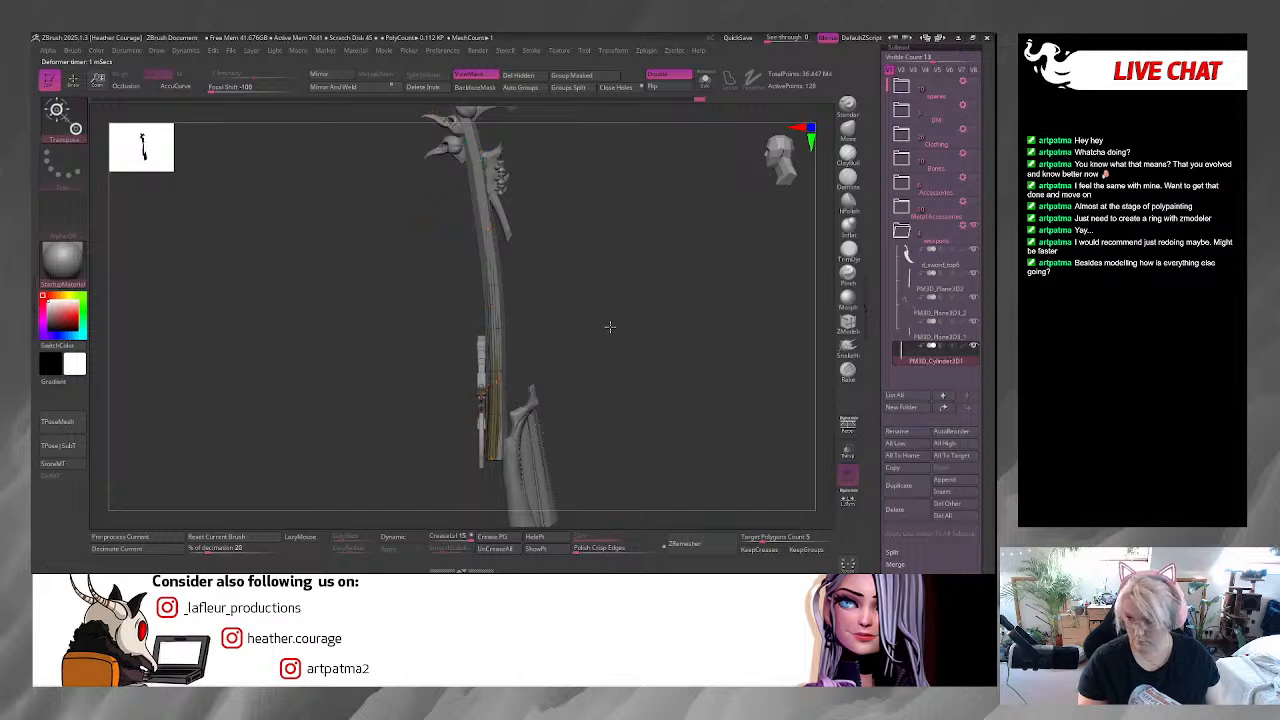
Compare the bent cylinder with the original staff shaft from the front and the side.
{"action": "left_click_drag", "start_coordinate": [606, 326], "coordinate": [678, 315]}
{"action": "left_click", "coordinate": [785, 160]}
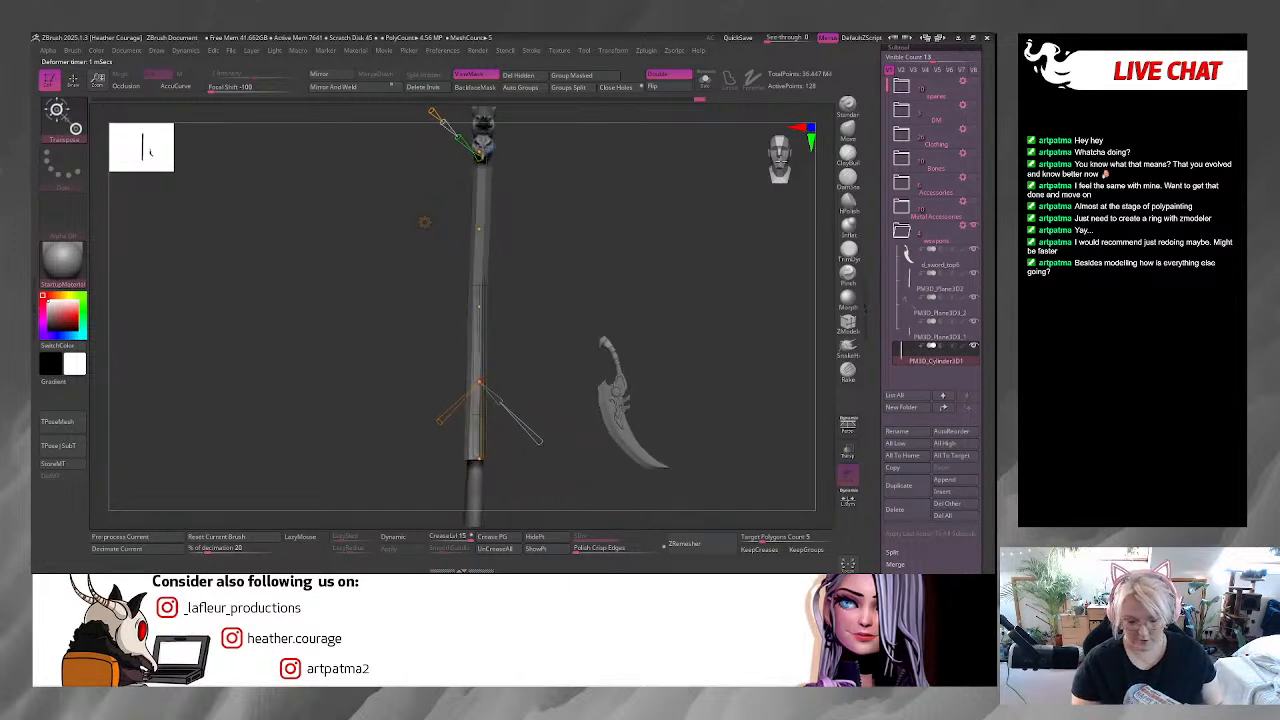
{"action": "mouse_move", "coordinate": [624, 283]}
{"action": "left_mouse_down"}
{"action": "mouse_move", "coordinate": [706, 269]}
{"action": "mouse_move", "coordinate": [631, 286]}
{"action": "left_mouse_up"}
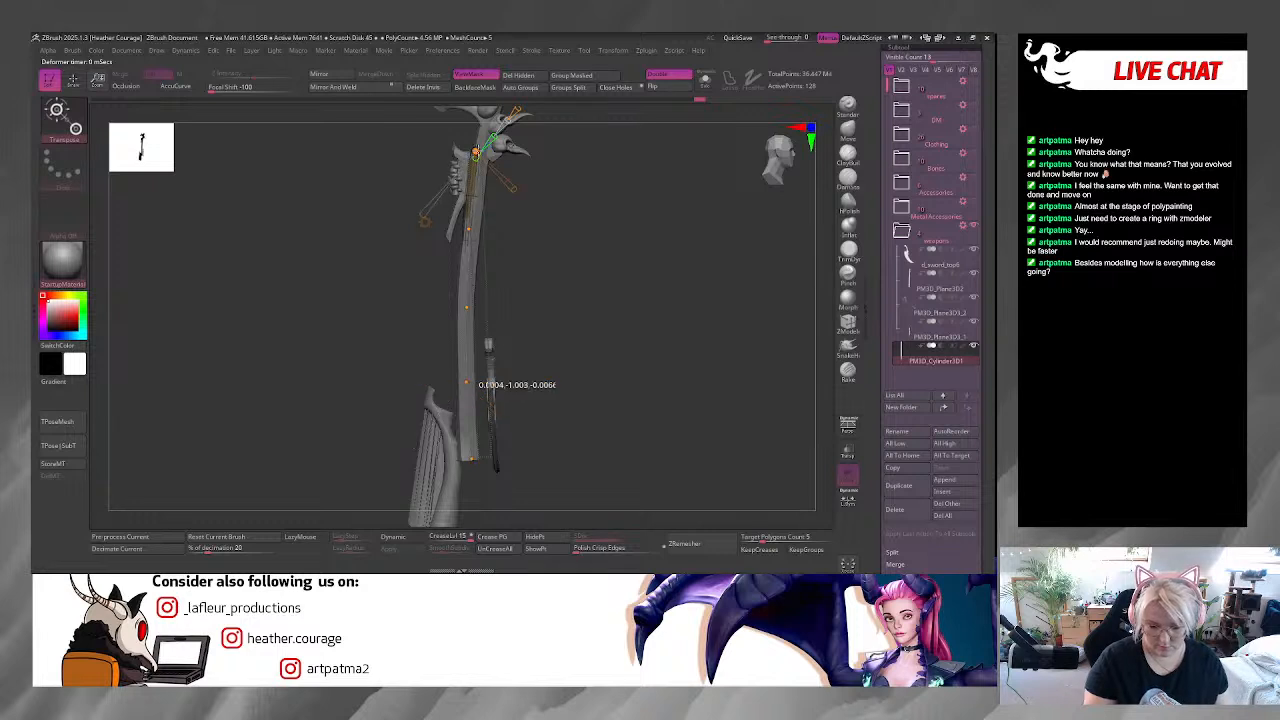
{"action": "left_click_drag", "start_coordinate": [620, 229], "coordinate": [680, 196]}
{"action": "left_click", "coordinate": [782, 166]}
{"action": "left_click_drag", "start_coordinate": [652, 286], "coordinate": [599, 198]}
{"action": "left_click_drag", "start_coordinate": [658, 329], "coordinate": [724, 326]}
{"action": "left_click", "coordinate": [770, 167]}
{"action": "left_click", "coordinate": [766, 167]}
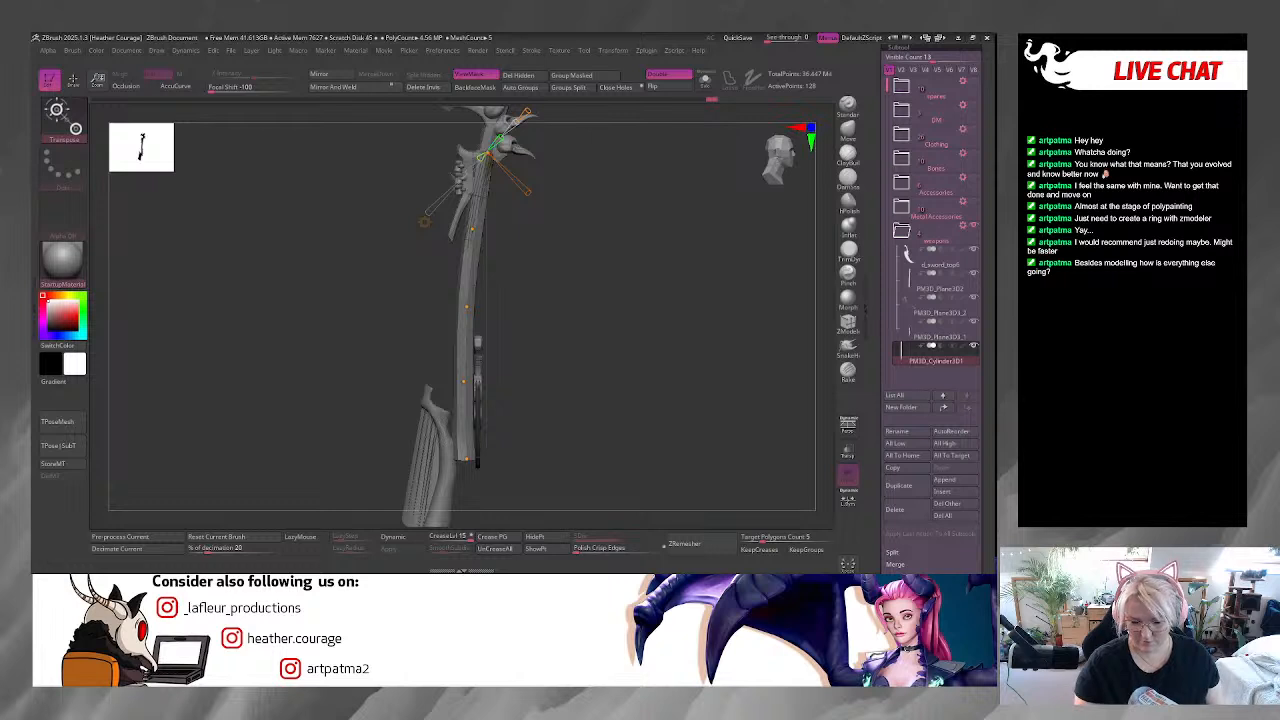
{"action": "left_click_drag", "start_coordinate": [669, 254], "coordinate": [583, 246]}
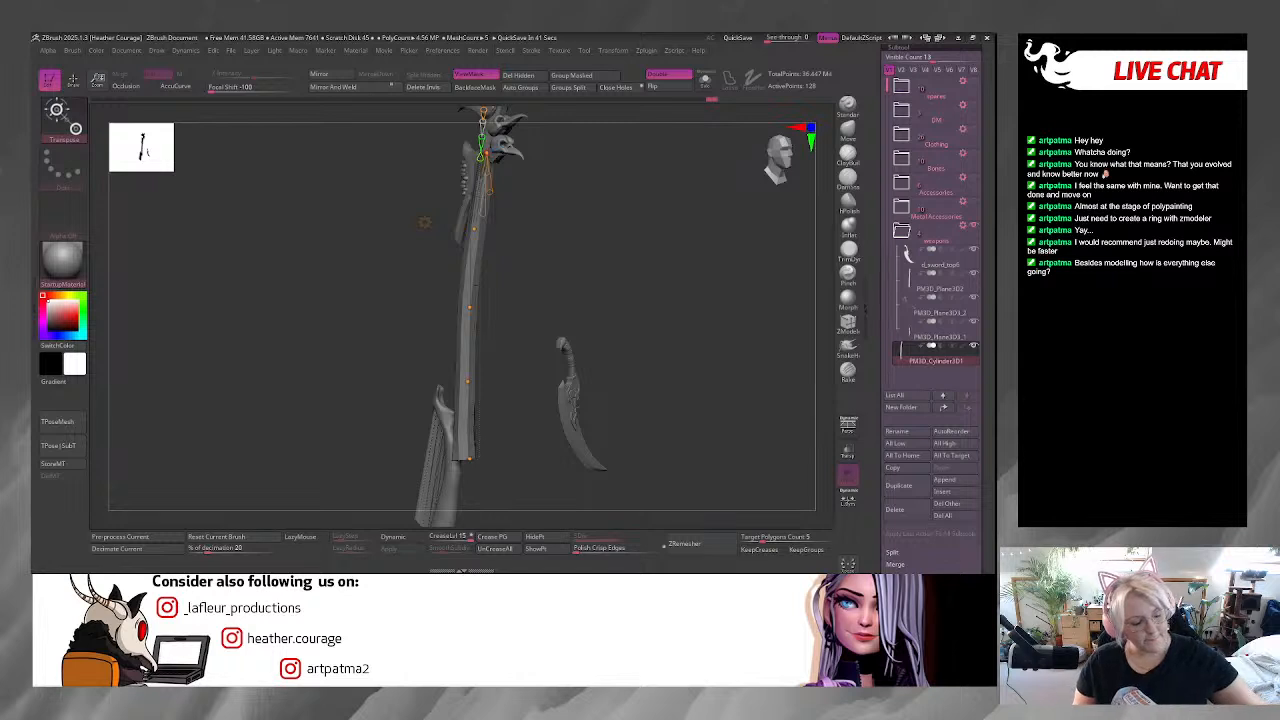
{"action": "left_click_drag", "start_coordinate": [700, 374], "coordinate": [697, 329]}
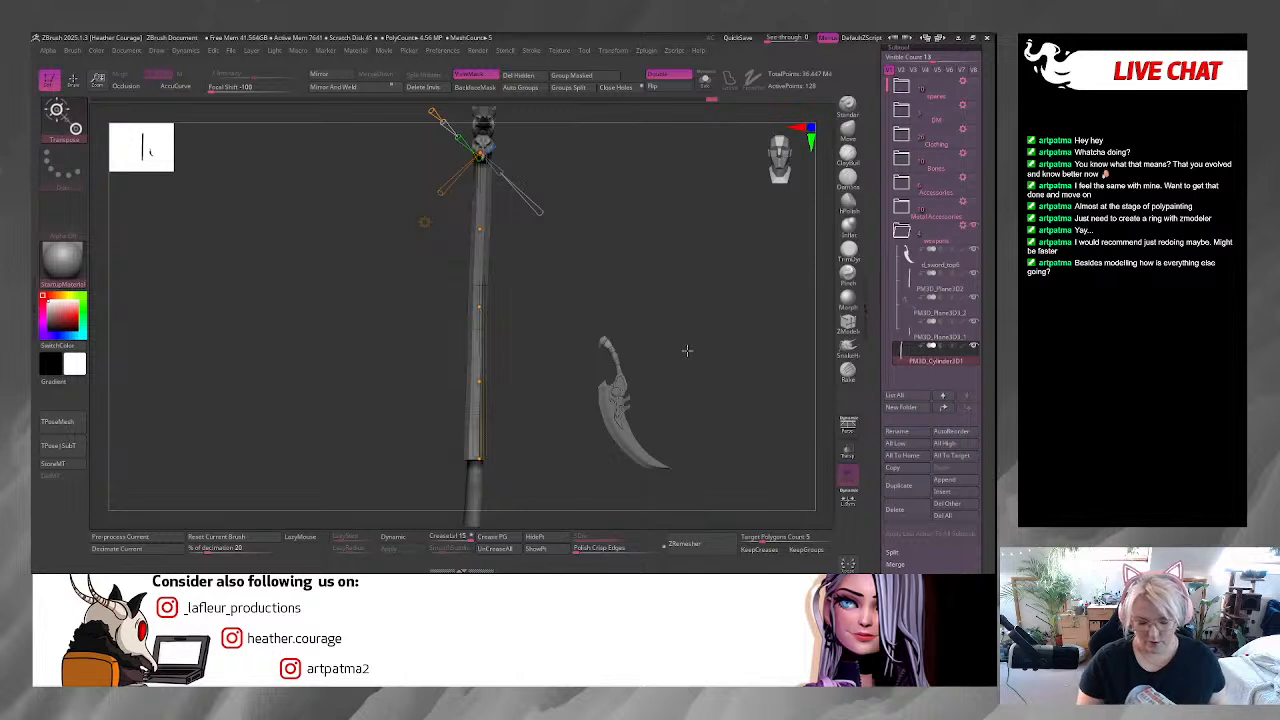
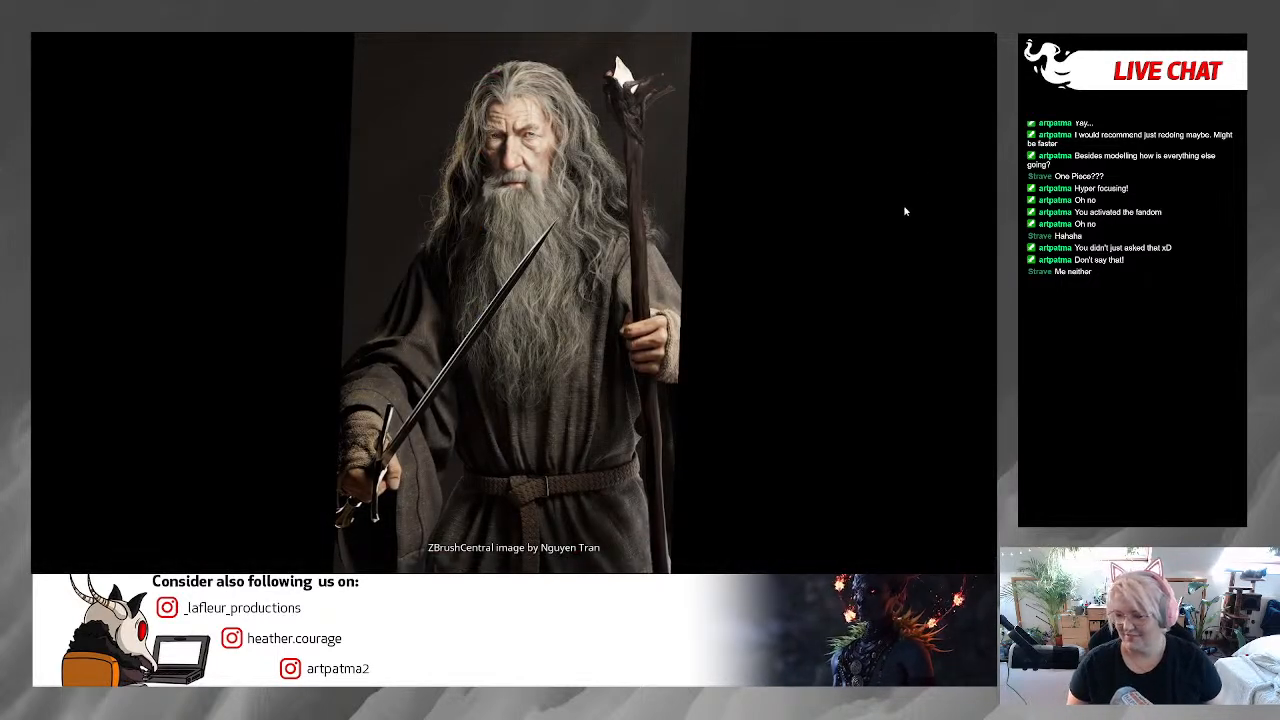
Close the idle slideshow and inspect the middle and lower parts of the bent cylinder up close against the staff.
{"action": "left_click", "coordinate": [787, 301]}
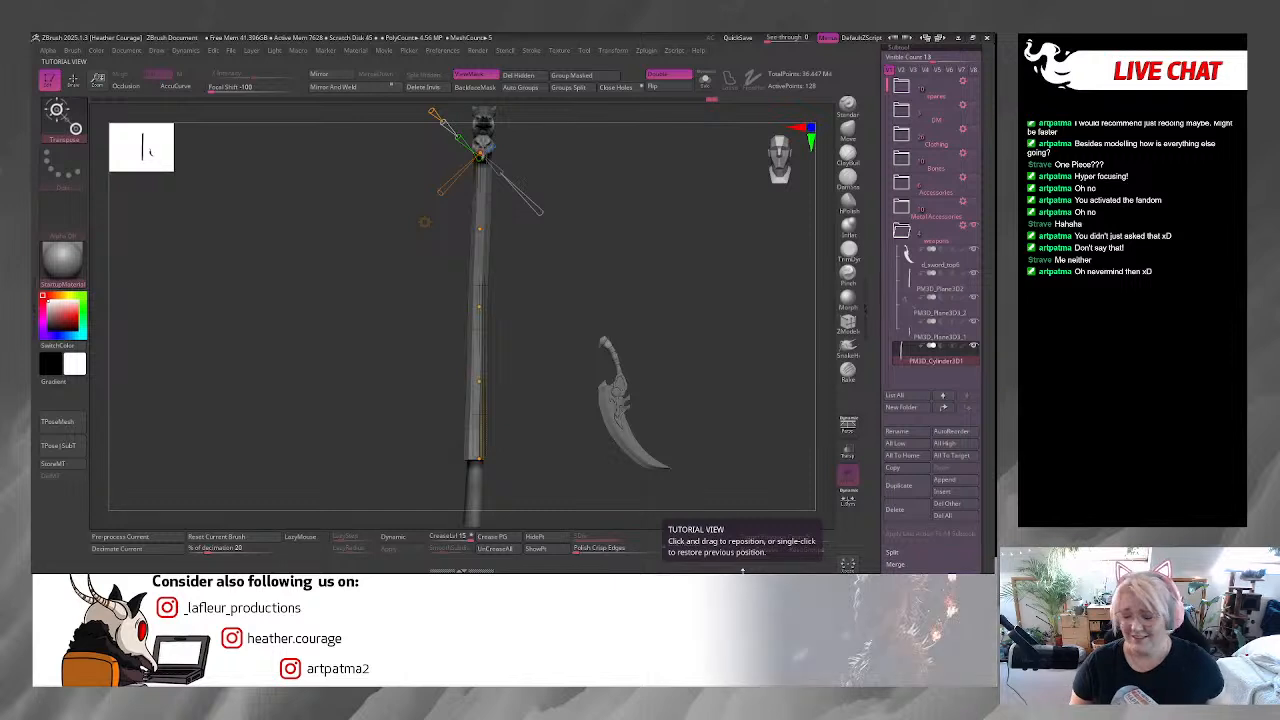
{"action": "left_click_drag", "start_coordinate": [604, 279], "coordinate": [653, 293], "text": "alt"}
{"action": "left_click_drag", "start_coordinate": [572, 366], "coordinate": [602, 362]}
{"action": "left_click_drag", "start_coordinate": [669, 312], "coordinate": [749, 303], "text": "alt"}
{"action": "left_click_drag", "start_coordinate": [724, 414], "coordinate": [688, 515]}
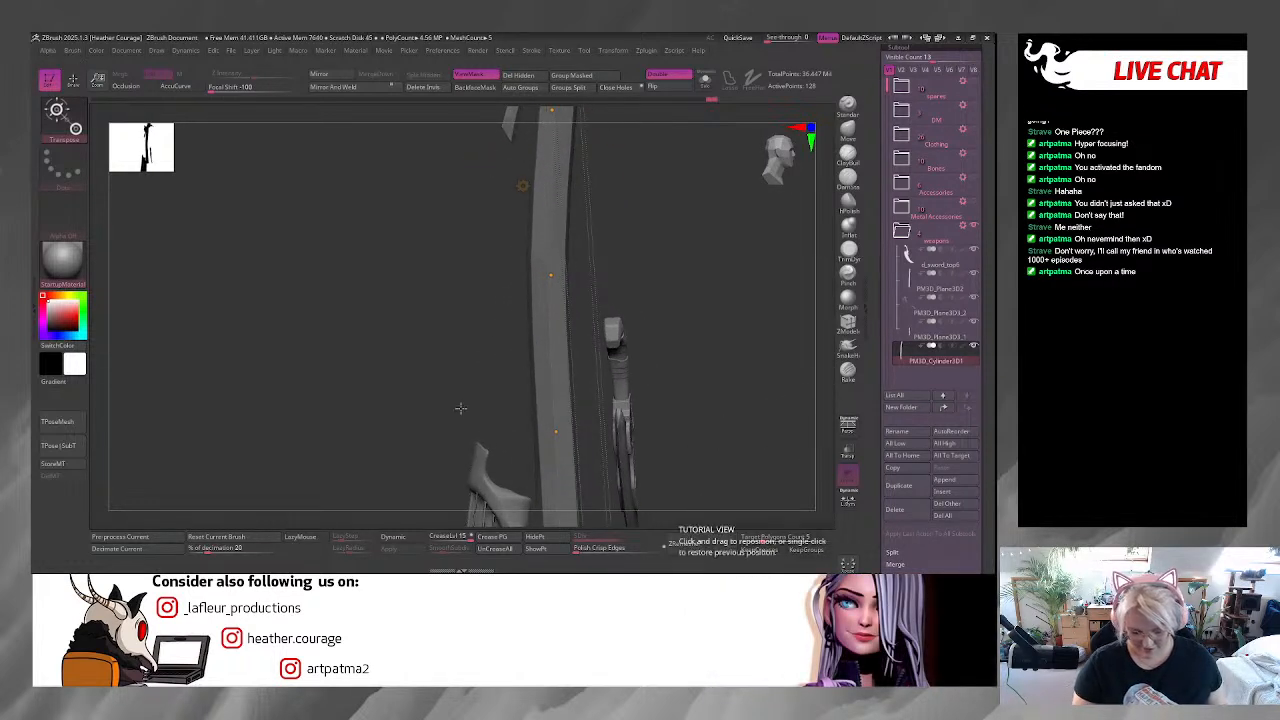
{"action": "left_click_drag", "start_coordinate": [510, 340], "coordinate": [556, 86], "text": "alt"}
{"action": "left_click_drag", "start_coordinate": [712, 408], "coordinate": [640, 330]}
Select the staff's PM3D_Plane3D3_1 subtool and show it alone, framed from the side.
{"action": "left_click", "coordinate": [597, 345], "text": "alt"}
{"action": "left_click_drag", "start_coordinate": [706, 387], "coordinate": [643, 432]}
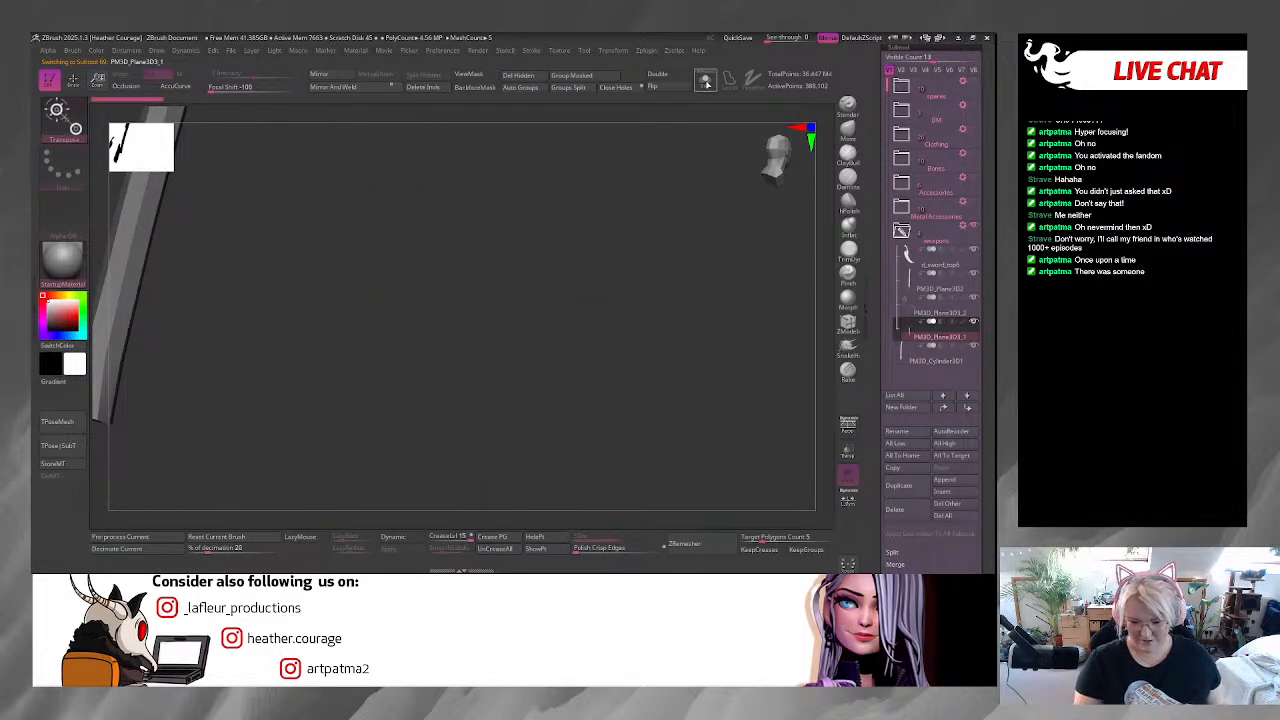
{"action": "left_click", "coordinate": [705, 80]}
{"action": "left_click_drag", "start_coordinate": [409, 437], "coordinate": [679, 349]}
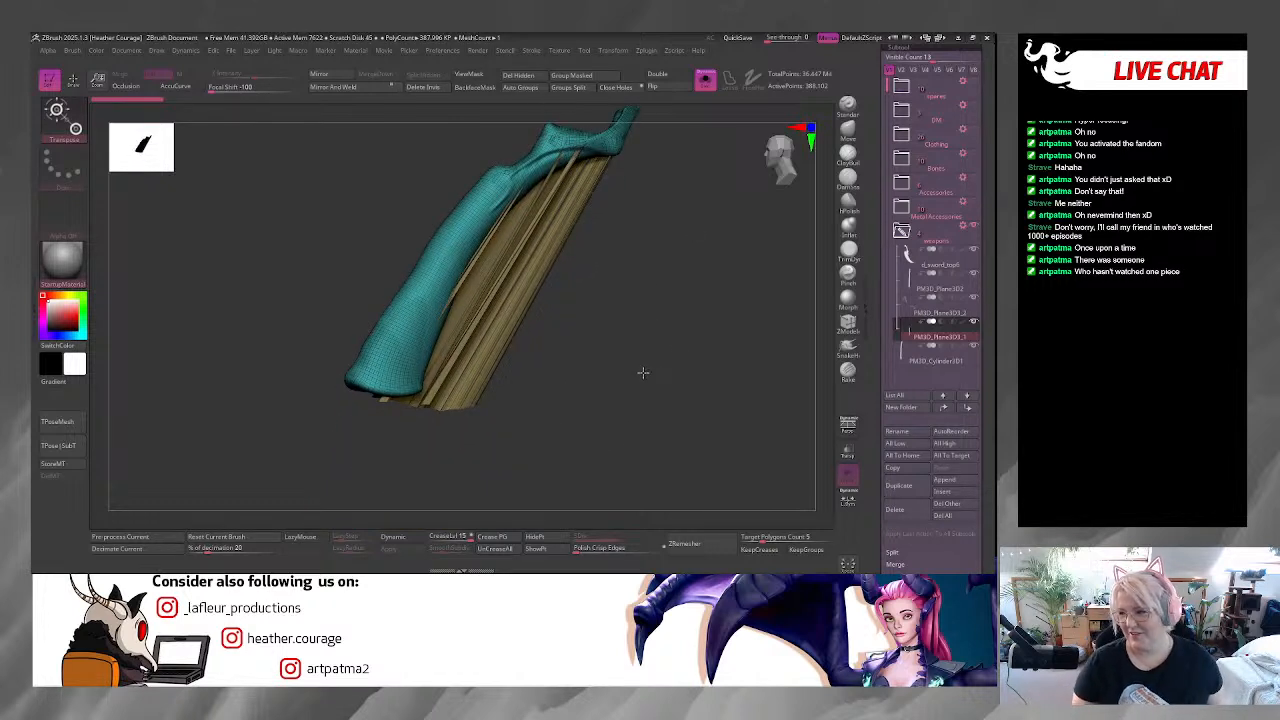
{"action": "left_click_drag", "start_coordinate": [644, 358], "coordinate": [621, 321]}
{"action": "left_click", "coordinate": [848, 321]}
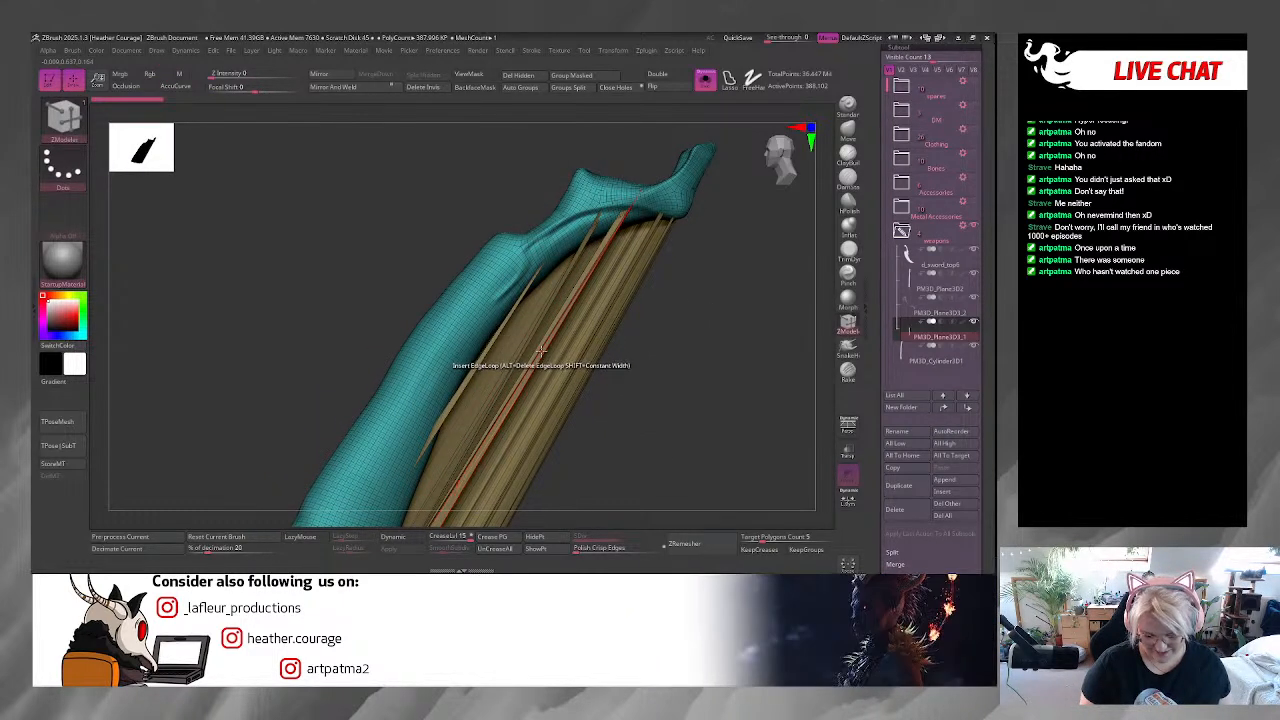
{"action": "key", "text": "space"}
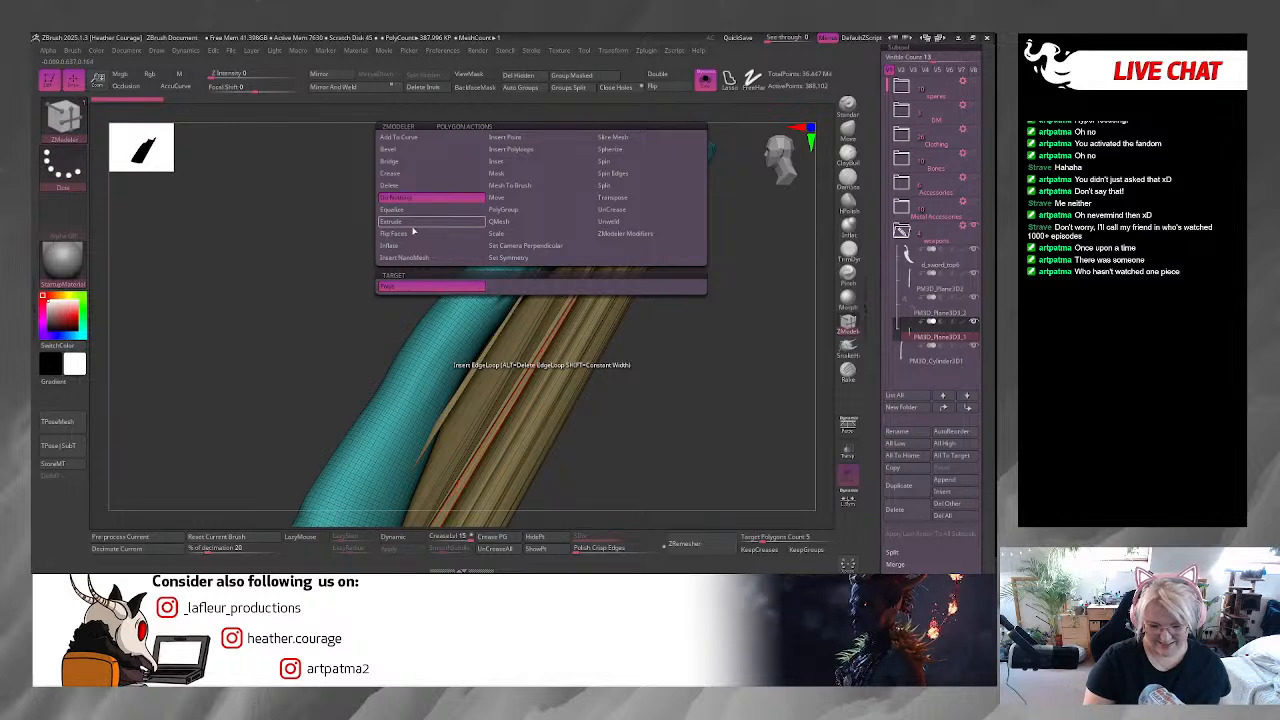
{"action": "right_click_drag", "start_coordinate": [591, 370], "coordinate": [647, 35], "text": "ctrl"}
{"action": "right_click_drag", "start_coordinate": [686, 305], "coordinate": [700, 277]}
{"action": "key", "text": "space"}
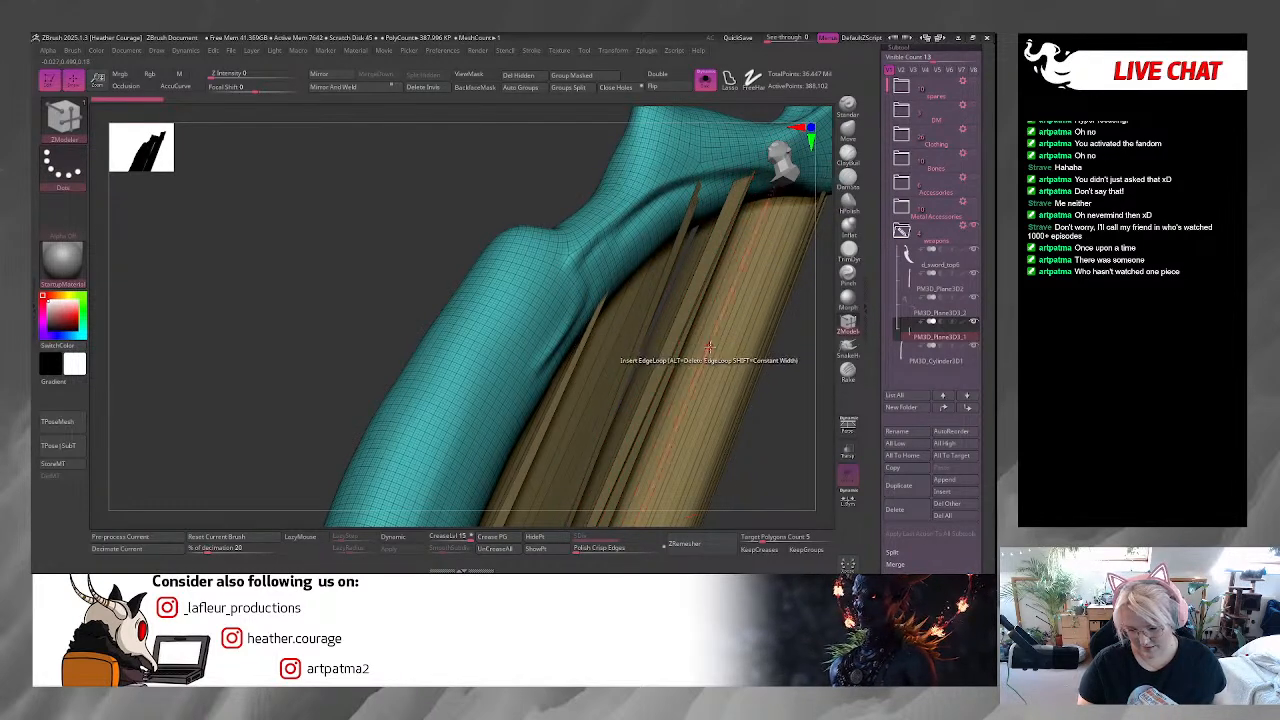
{"action": "mouse_move", "coordinate": [769, 389]}
{"action": "left_mouse_down"}
{"action": "mouse_move", "coordinate": [674, 306]}
{"action": "mouse_move", "coordinate": [692, 324]}
{"action": "mouse_move", "coordinate": [677, 369]}
{"action": "mouse_move", "coordinate": [660, 329]}
{"action": "left_mouse_up"}
Isolate the teal end piece by its polygroup, invert the visibility to show the remaining pieces, and enable double-sided display.
{"action": "key", "text": "ctrl+shift"}
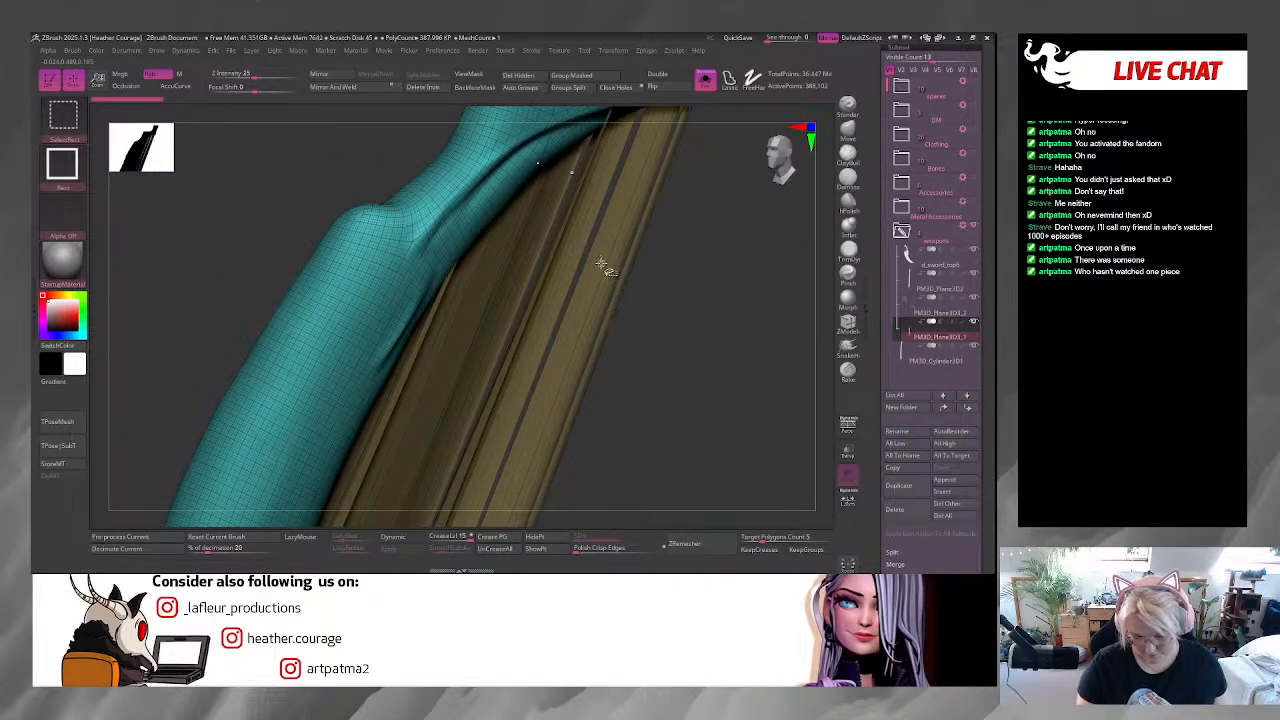
{"action": "key", "text": "ctrl+shift"}
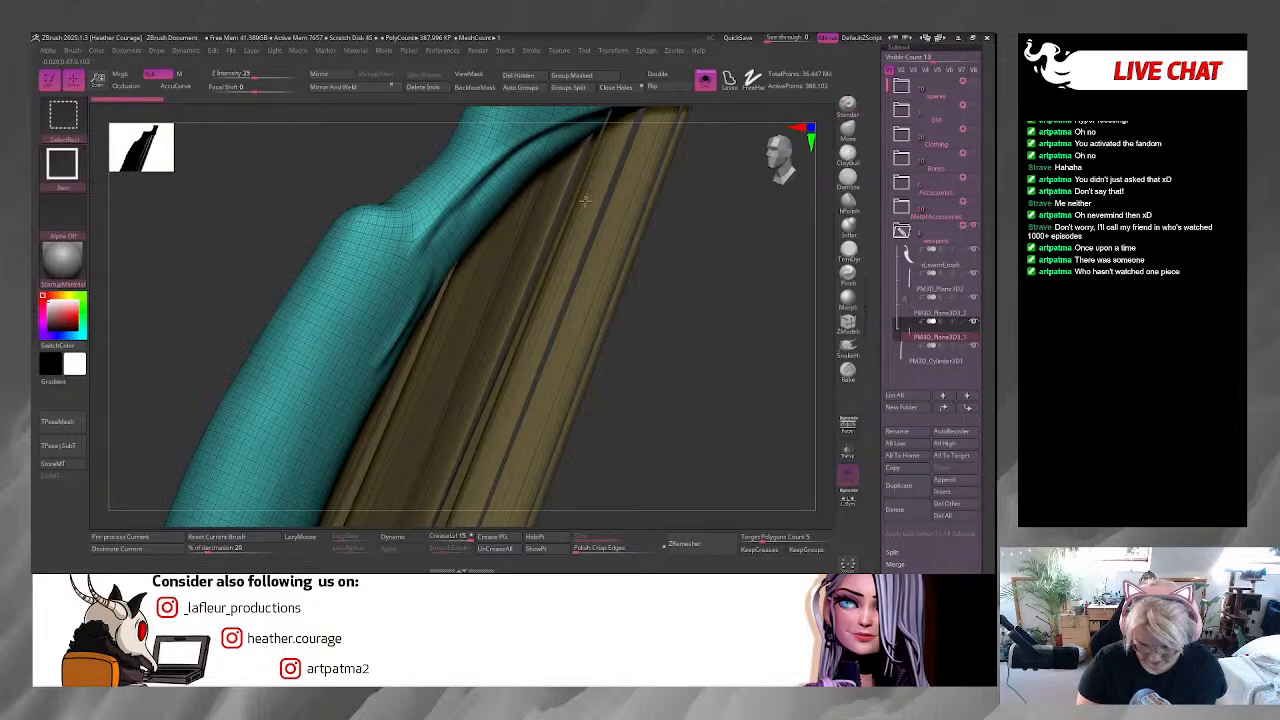
{"action": "left_click", "coordinate": [428, 341], "text": "ctrl+shift"}
{"action": "left_click", "coordinate": [423, 340], "text": "ctrl+shift"}
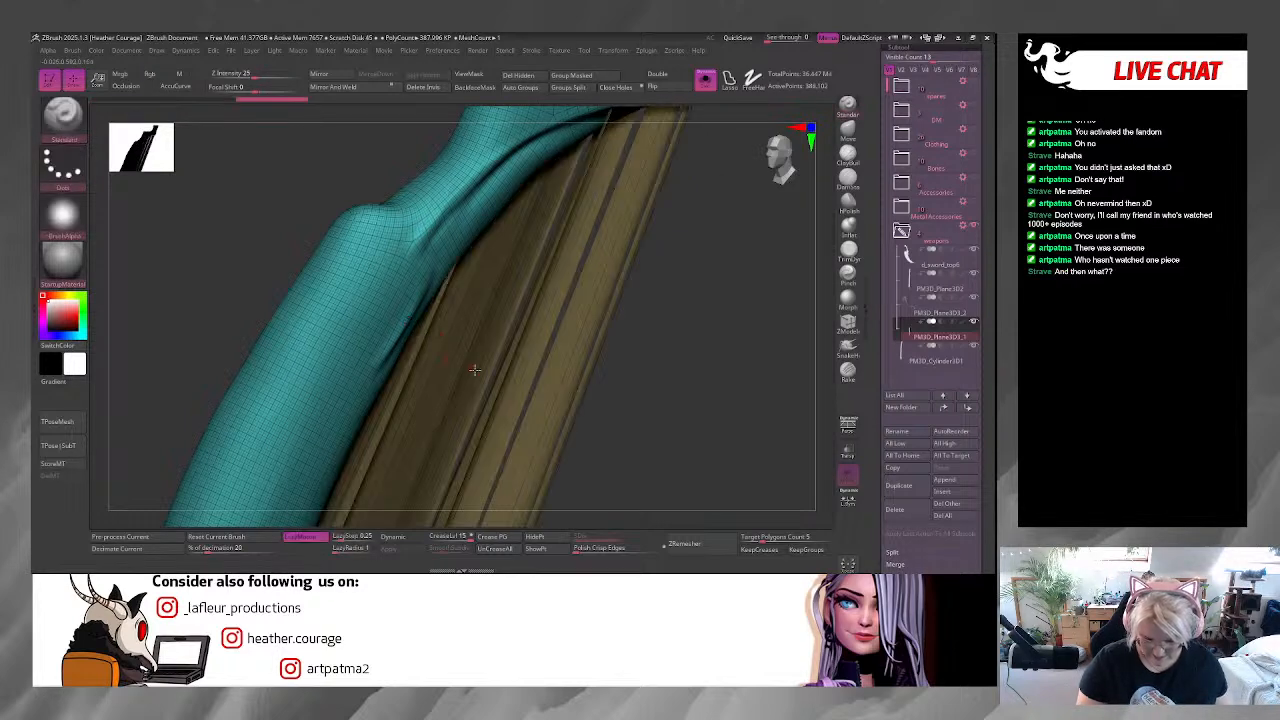
{"action": "left_click", "coordinate": [421, 340], "text": "ctrl+shift"}
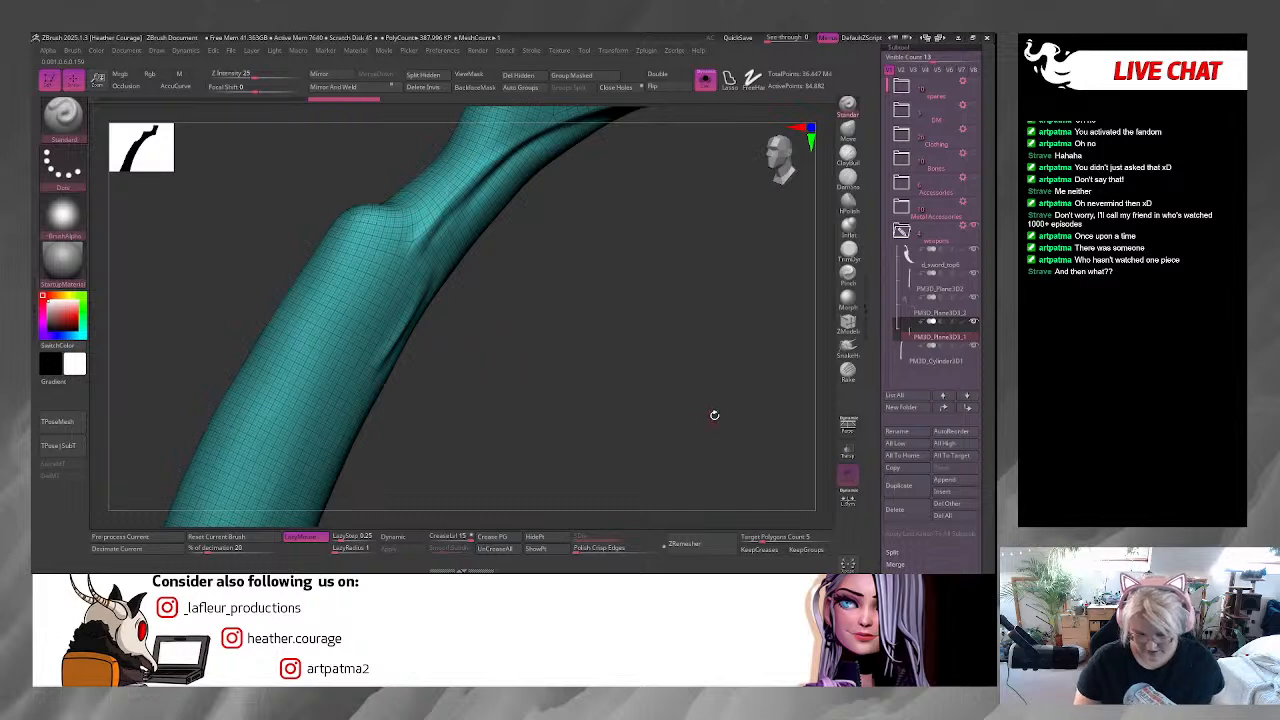
{"action": "key", "text": "f"}
{"action": "left_click_drag", "start_coordinate": [708, 417], "coordinate": [678, 379]}
{"action": "mouse_move", "coordinate": [729, 340]}
{"action": "left_mouse_down"}
{"action": "mouse_move", "coordinate": [720, 471]}
{"action": "mouse_move", "coordinate": [705, 500]}
{"action": "left_mouse_up"}
{"action": "left_click_drag", "start_coordinate": [655, 383], "coordinate": [618, 328]}
{"action": "mouse_move", "coordinate": [636, 190]}
{"action": "left_mouse_down"}
{"action": "mouse_move", "coordinate": [640, 220]}
{"action": "mouse_move", "coordinate": [731, 263]}
{"action": "mouse_move", "coordinate": [654, 349]}
{"action": "mouse_move", "coordinate": [662, 277]}
{"action": "mouse_move", "coordinate": [723, 354]}
{"action": "mouse_move", "coordinate": [711, 323]}
{"action": "left_mouse_up"}
{"action": "left_click", "coordinate": [675, 78]}
Set the ZModeler polygon action to Delete with the Polygroup Island target and delete the brown shaft section.
{"action": "key", "text": "space"}
{"action": "left_click", "coordinate": [848, 321]}
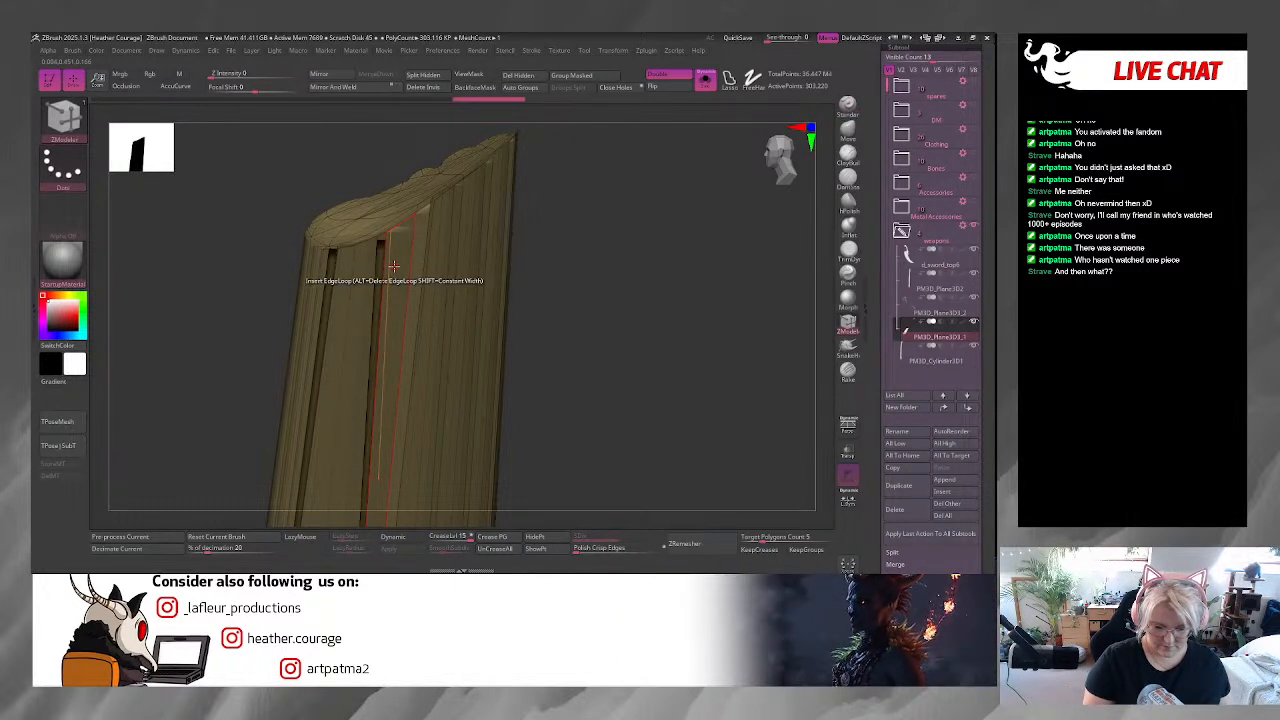
{"action": "key", "text": "space"}
{"action": "left_click", "coordinate": [245, 185]}
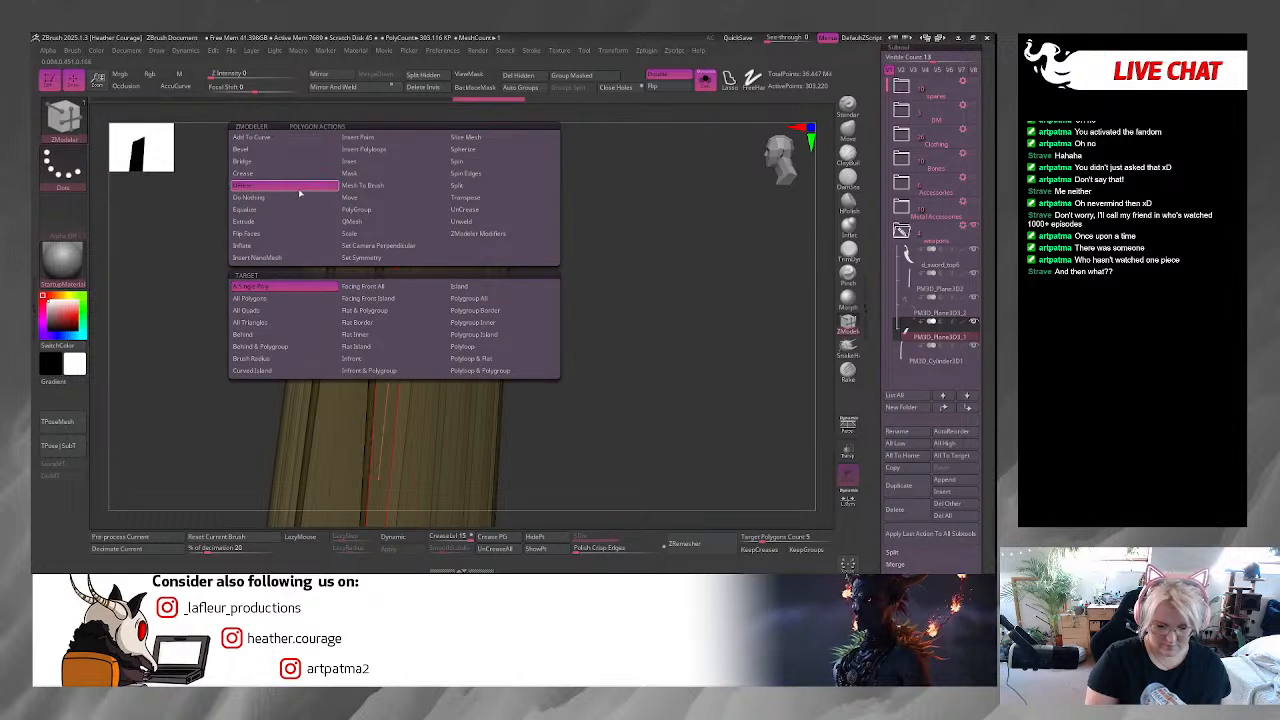
{"action": "left_click", "coordinate": [255, 288]}
{"action": "key", "text": "space"}
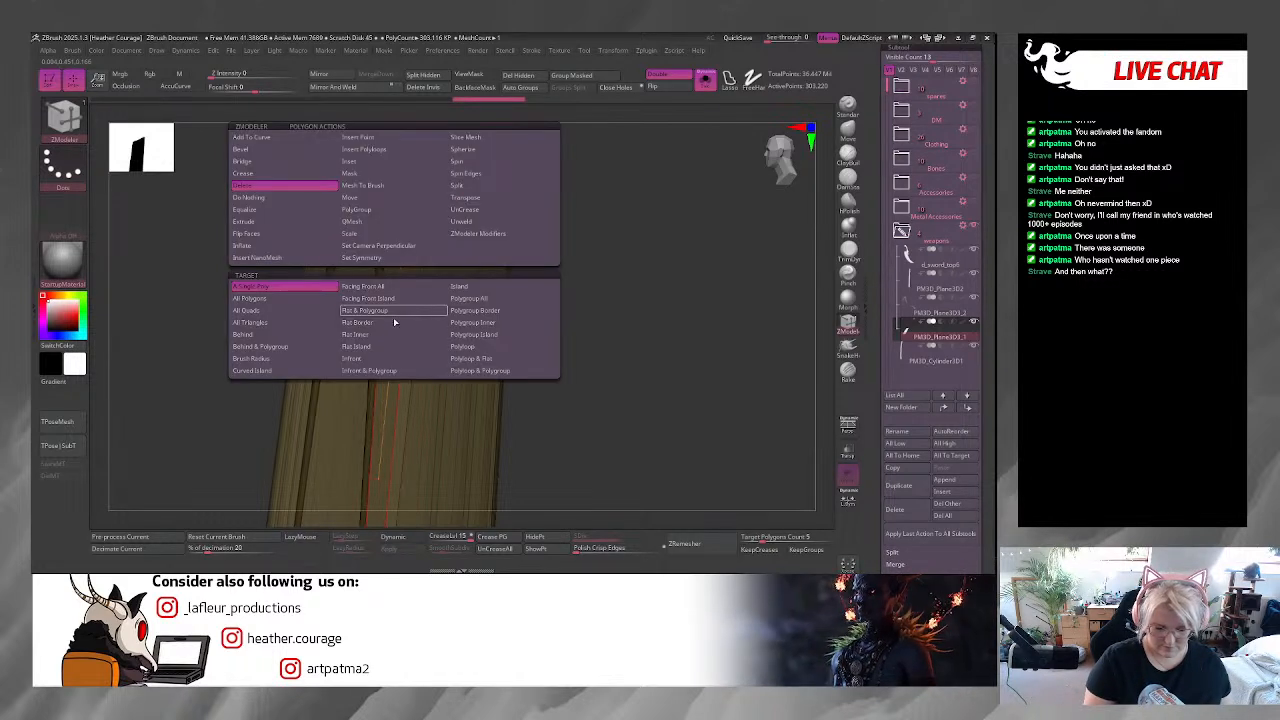
{"action": "left_click", "coordinate": [500, 335]}
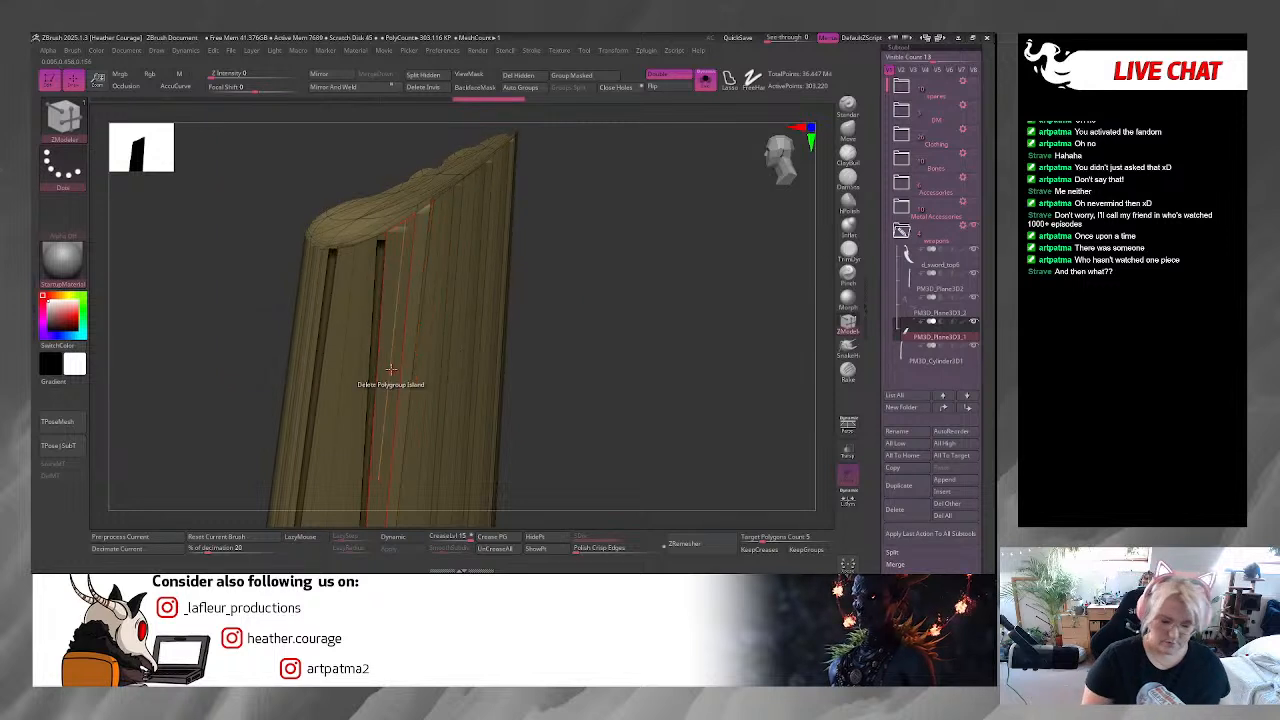
{"action": "left_click", "coordinate": [414, 389]}
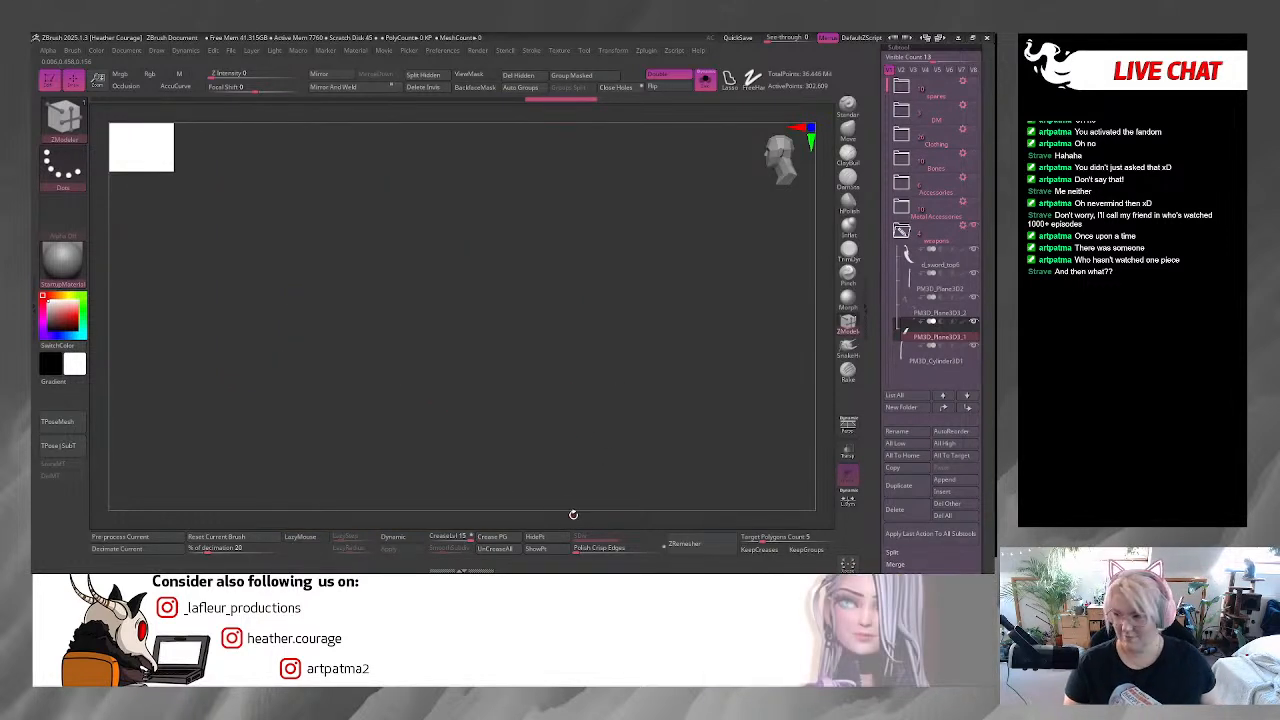
{"action": "key", "text": "ctrl+z"}
Mask the curved spike using a Lasso masking stroke and assign the masked polygons their own polygroup.
{"action": "mouse_move", "coordinate": [626, 416]}
{"action": "left_mouse_down"}
{"action": "mouse_move", "coordinate": [729, 411]}
{"action": "mouse_move", "coordinate": [714, 466]}
{"action": "mouse_move", "coordinate": [763, 464]}
{"action": "mouse_move", "coordinate": [677, 434]}
{"action": "mouse_move", "coordinate": [680, 420]}
{"action": "mouse_move", "coordinate": [685, 448]}
{"action": "mouse_move", "coordinate": [689, 437]}
{"action": "left_mouse_up"}
{"action": "key", "text": "ctrl"}
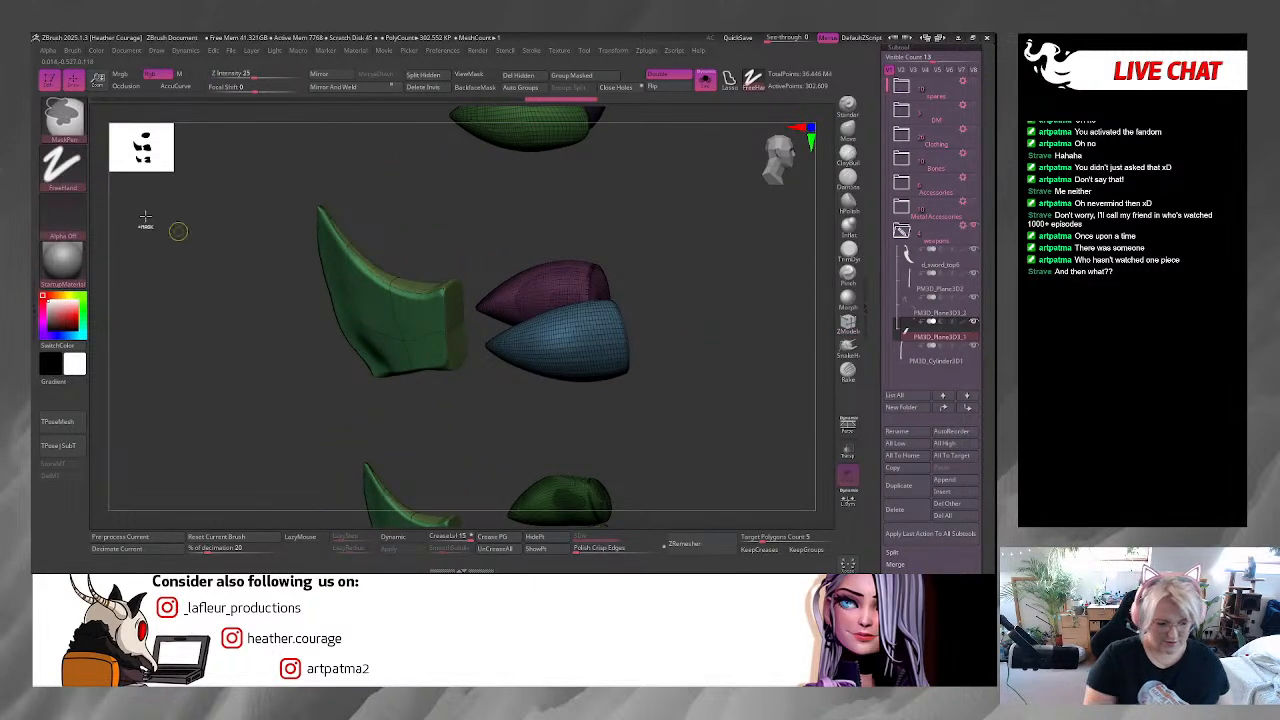
{"action": "left_click", "coordinate": [63, 165]}
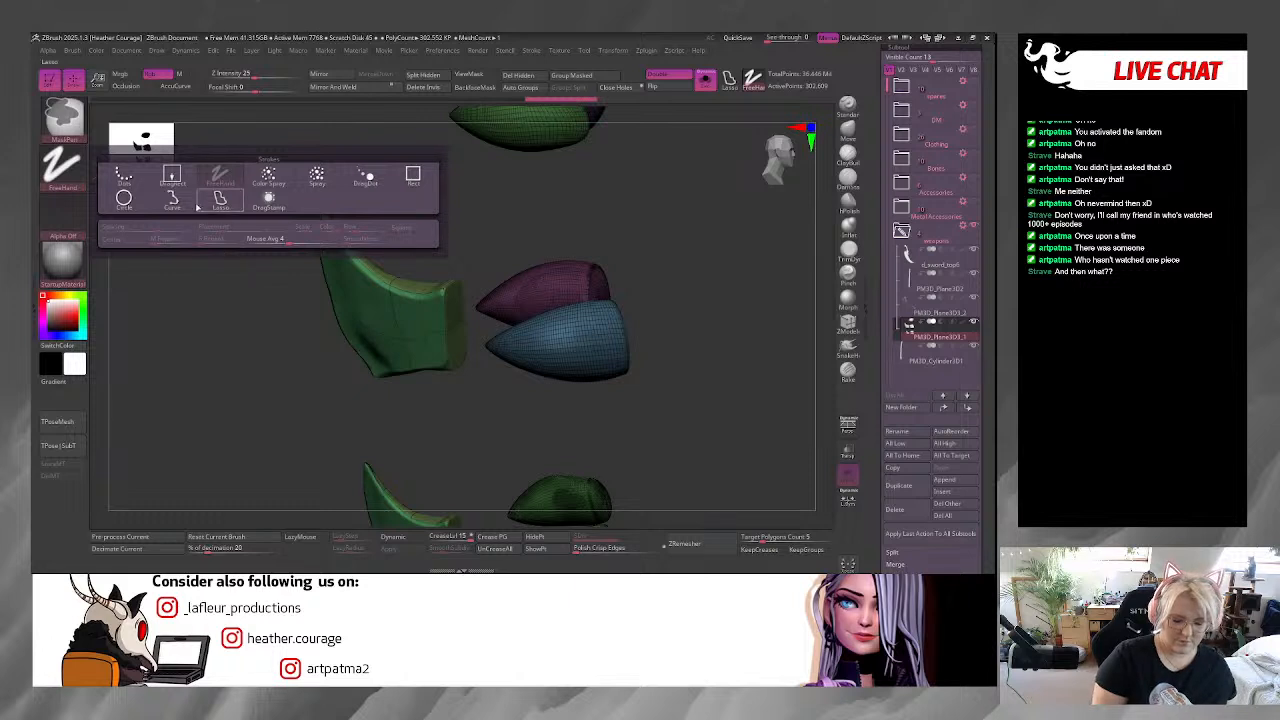
{"action": "left_click", "coordinate": [200, 205]}
{"action": "mouse_move", "coordinate": [295, 175]}
{"action": "left_mouse_down", "text": "ctrl"}
{"action": "mouse_move", "coordinate": [469, 243]}
{"action": "mouse_move", "coordinate": [477, 358]}
{"action": "mouse_move", "coordinate": [264, 295]}
{"action": "mouse_move", "coordinate": [280, 195]}
{"action": "left_mouse_up", "text": "ctrl"}
{"action": "mouse_move", "coordinate": [603, 224]}
{"action": "left_mouse_down"}
{"action": "mouse_move", "coordinate": [640, 240]}
{"action": "mouse_move", "coordinate": [480, 228]}
{"action": "mouse_move", "coordinate": [476, 376]}
{"action": "mouse_move", "coordinate": [664, 359]}
{"action": "left_mouse_up"}
{"action": "left_click_drag", "start_coordinate": [702, 300], "coordinate": [683, 269]}
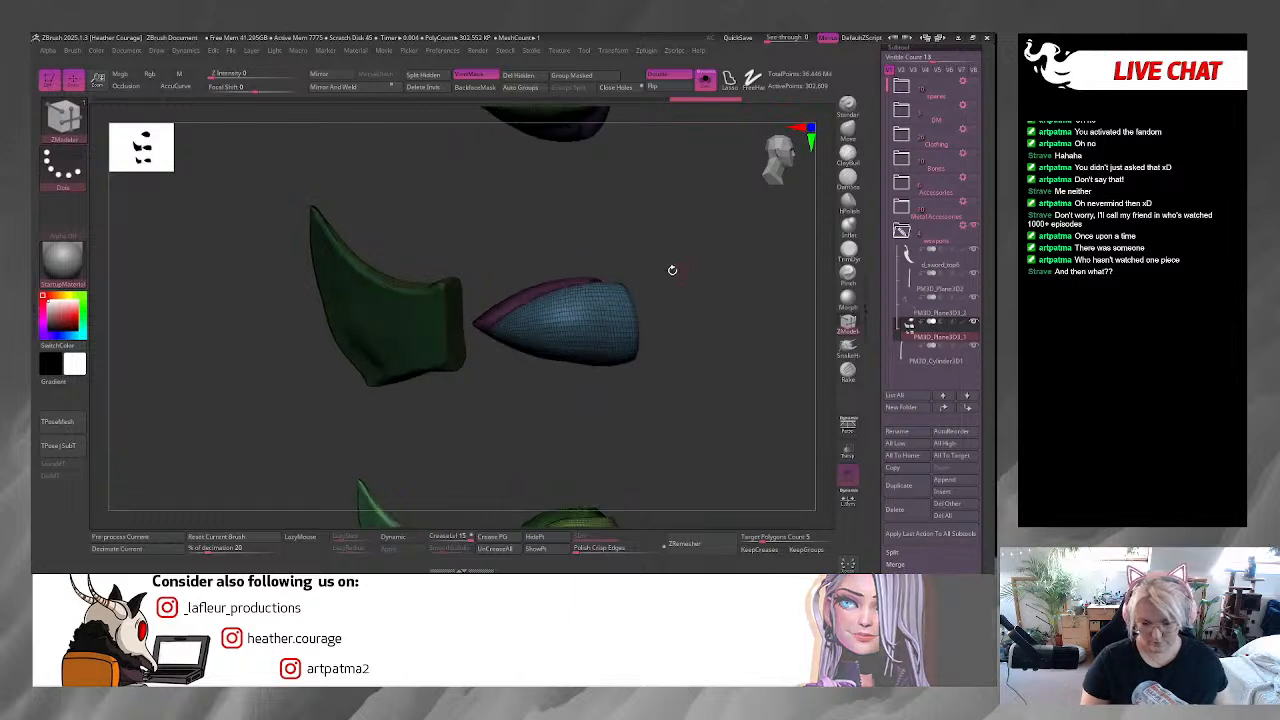
{"action": "left_click", "coordinate": [572, 78]}
Lasso-mask the spike pieces in the lowest row and assign them new polygroups.
{"action": "mouse_move", "coordinate": [634, 393]}
{"action": "left_mouse_down", "text": "alt"}
{"action": "mouse_move", "coordinate": [697, 170]}
{"action": "mouse_move", "coordinate": [727, 123]}
{"action": "left_mouse_up", "text": "alt"}
{"action": "mouse_move", "coordinate": [574, 211]}
{"action": "left_mouse_down", "text": "ctrl"}
{"action": "mouse_move", "coordinate": [406, 306]}
{"action": "mouse_move", "coordinate": [470, 152]}
{"action": "left_mouse_up", "text": "ctrl"}
{"action": "mouse_move", "coordinate": [571, 206]}
{"action": "left_mouse_down", "text": "ctrl"}
{"action": "mouse_move", "coordinate": [414, 323]}
{"action": "mouse_move", "coordinate": [551, 233]}
{"action": "left_mouse_up", "text": "ctrl"}
{"action": "left_click", "coordinate": [597, 78]}
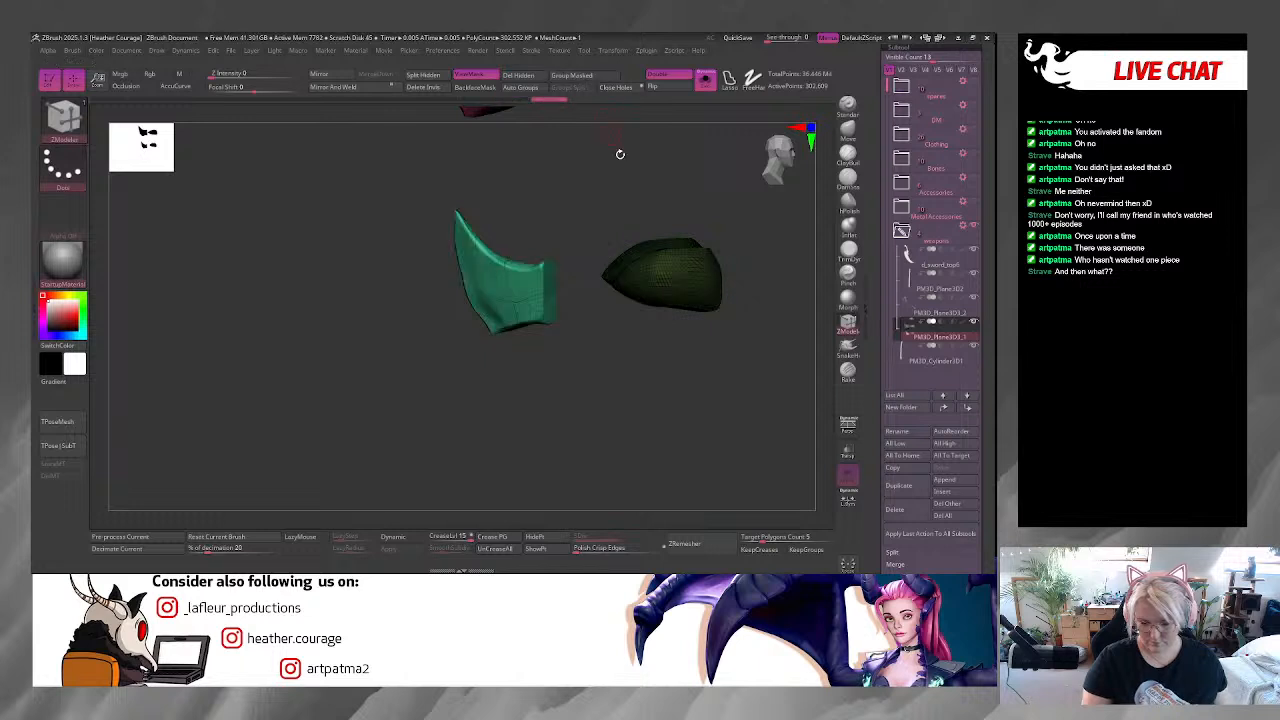
{"action": "left_click_drag", "start_coordinate": [643, 397], "coordinate": [504, 489], "text": "alt"}
{"action": "mouse_move", "coordinate": [690, 228]}
{"action": "left_mouse_down", "text": "alt"}
{"action": "mouse_move", "coordinate": [689, 286]}
{"action": "mouse_move", "coordinate": [457, 260]}
{"action": "mouse_move", "coordinate": [596, 245]}
{"action": "mouse_move", "coordinate": [455, 250]}
{"action": "mouse_move", "coordinate": [598, 300]}
{"action": "left_mouse_up", "text": "alt"}
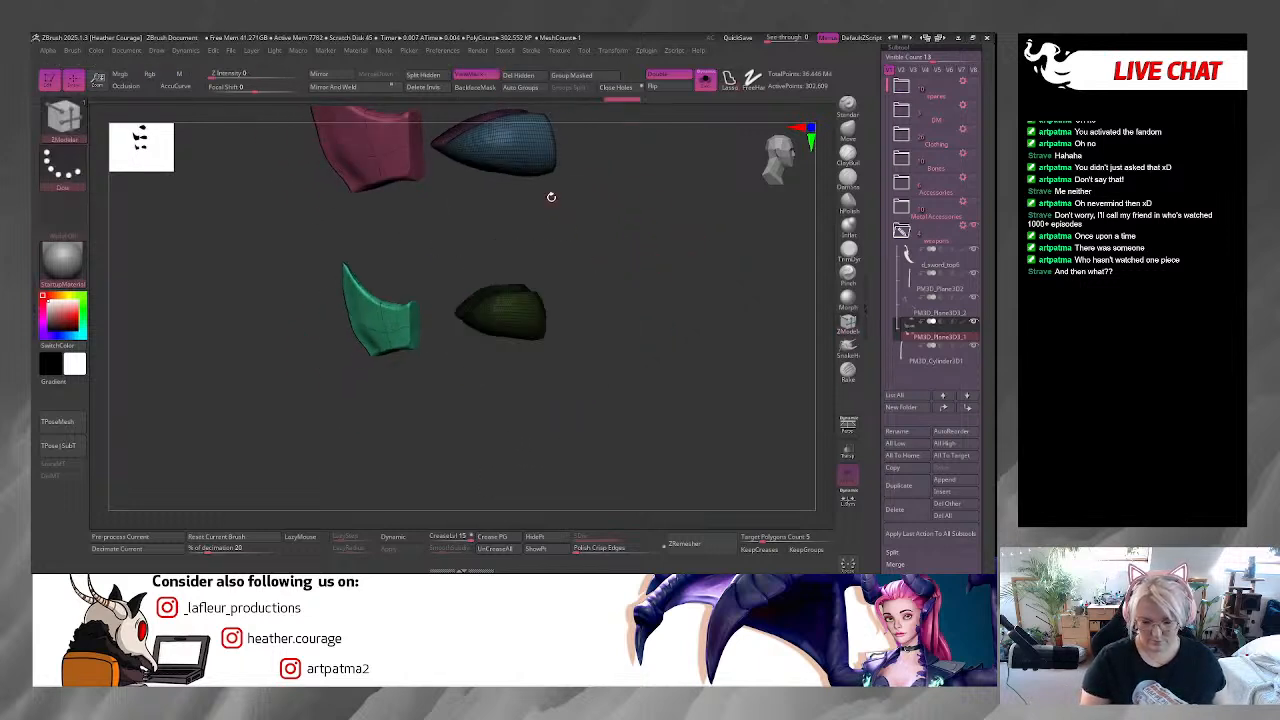
{"action": "left_click", "coordinate": [585, 78]}
Lasso-mask the spike pieces in the rows above, assign them new polygroups, and clear the mask.
{"action": "left_click_drag", "start_coordinate": [612, 226], "coordinate": [620, 345], "text": "alt"}
{"action": "mouse_move", "coordinate": [608, 219]}
{"action": "left_mouse_down", "text": "ctrl"}
{"action": "mouse_move", "coordinate": [492, 188]}
{"action": "mouse_move", "coordinate": [432, 240]}
{"action": "mouse_move", "coordinate": [560, 310]}
{"action": "mouse_move", "coordinate": [610, 250]}
{"action": "left_mouse_up", "text": "ctrl"}
{"action": "left_click", "coordinate": [586, 78]}
{"action": "left_click_drag", "start_coordinate": [630, 296], "coordinate": [634, 487], "text": "alt"}
{"action": "mouse_move", "coordinate": [606, 254]}
{"action": "left_mouse_down", "text": "ctrl"}
{"action": "mouse_move", "coordinate": [406, 249]}
{"action": "mouse_move", "coordinate": [598, 335]}
{"action": "left_mouse_up", "text": "ctrl"}
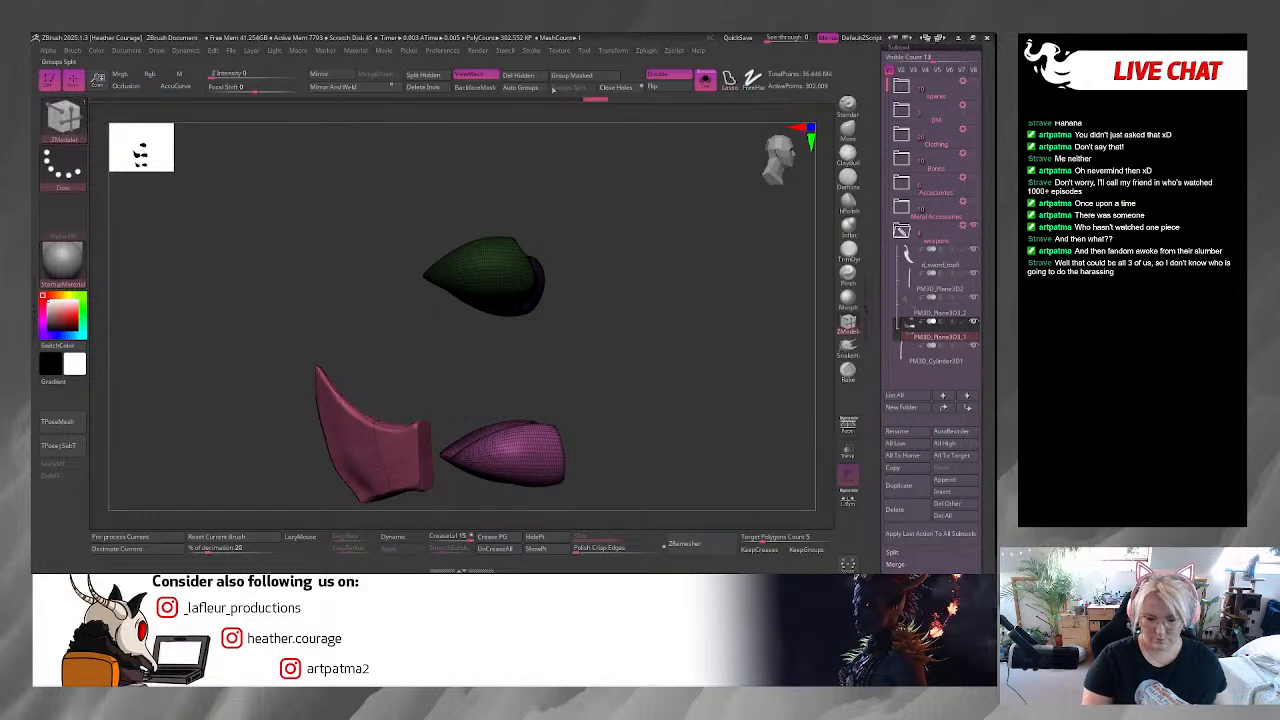
{"action": "left_click", "coordinate": [585, 78]}
{"action": "left_click", "coordinate": [651, 278], "text": "ctrl"}
{"action": "right_click_drag", "start_coordinate": [651, 278], "coordinate": [632, 218], "text": "ctrl"}
{"action": "left_click_drag", "start_coordinate": [648, 440], "coordinate": [641, 335], "text": "alt"}
Select the cylinder subtool, leave solo display, and view it with the whole staff from the front.
{"action": "left_click", "coordinate": [903, 356]}
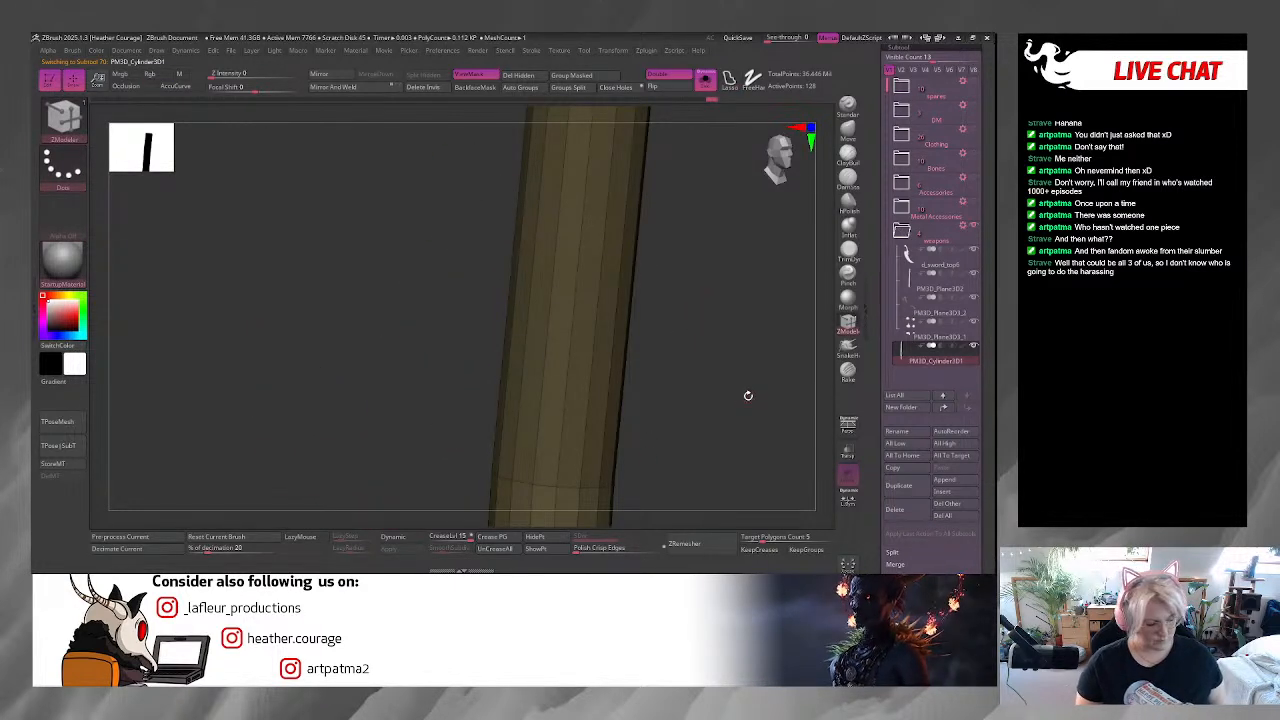
{"action": "left_click", "coordinate": [705, 80]}
{"action": "key", "text": "f"}
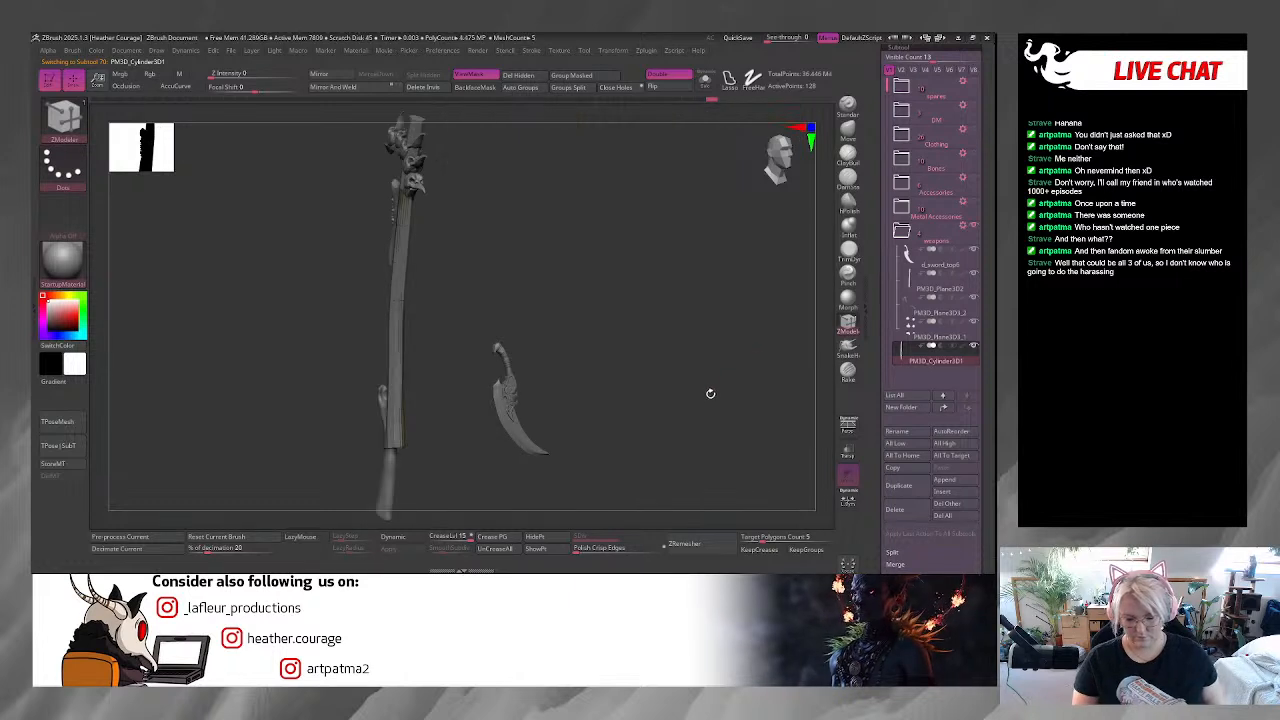
{"action": "left_click_drag", "start_coordinate": [720, 386], "coordinate": [710, 378]}
{"action": "left_click_drag", "start_coordinate": [789, 183], "coordinate": [802, 178]}
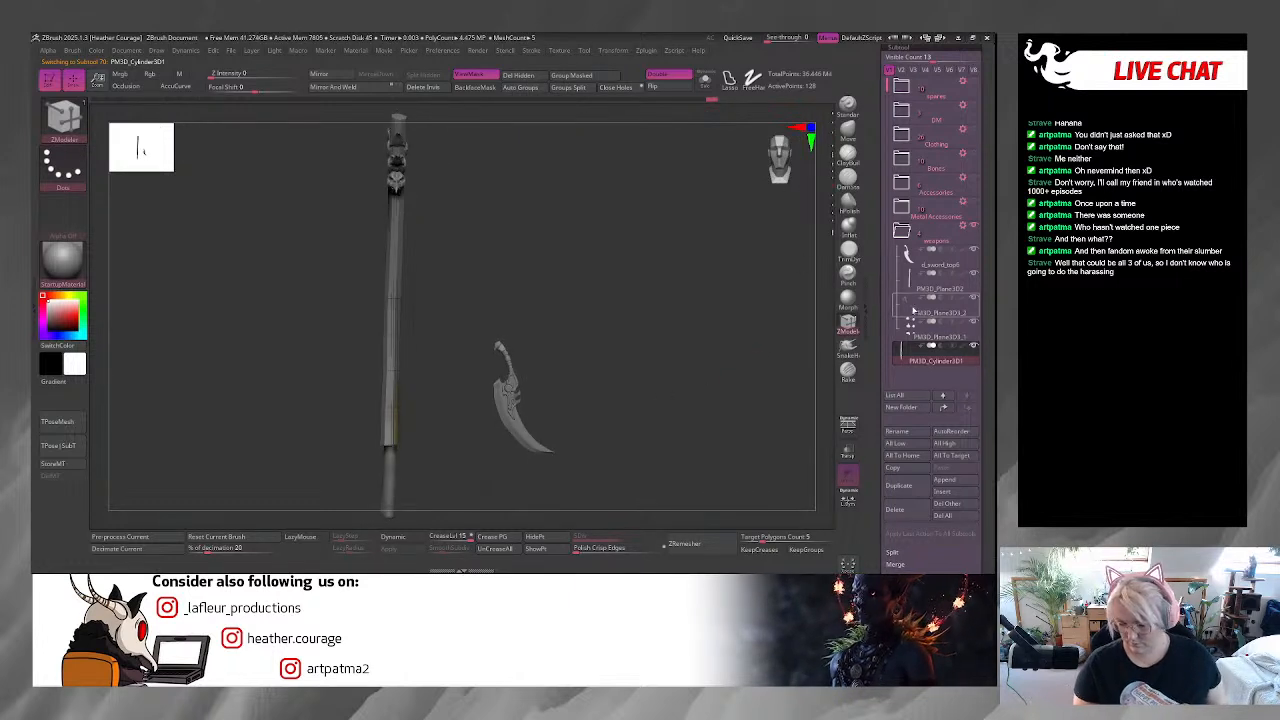
Isolate the teal end piece of the PM3D_Plane3D3_2 subtool and split the hidden parts into a separate subtool.
{"action": "left_click", "coordinate": [914, 311]}
{"action": "left_click_drag", "start_coordinate": [731, 422], "coordinate": [760, 397]}
{"action": "left_click", "coordinate": [705, 80]}
{"action": "left_click_drag", "start_coordinate": [574, 320], "coordinate": [635, 218], "text": "alt"}
{"action": "mouse_move", "coordinate": [542, 300]}
{"action": "left_mouse_down", "text": "ctrl"}
{"action": "mouse_move", "coordinate": [528, 263]}
{"action": "mouse_move", "coordinate": [564, 260]}
{"action": "mouse_move", "coordinate": [562, 235]}
{"action": "mouse_move", "coordinate": [594, 274]}
{"action": "mouse_move", "coordinate": [589, 374]}
{"action": "left_mouse_up", "text": "ctrl"}
{"action": "key", "text": "ctrl+h"}
{"action": "left_click", "coordinate": [479, 325], "text": "ctrl+shift"}
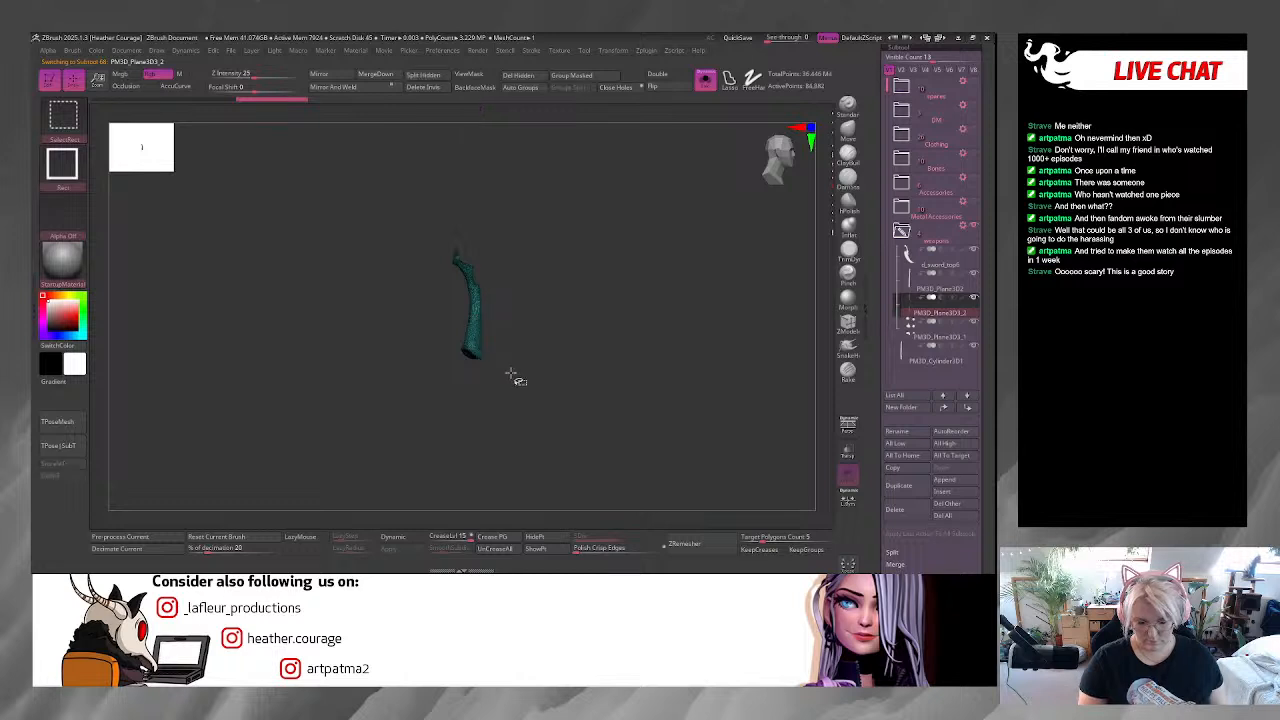
{"action": "left_click", "coordinate": [423, 75]}
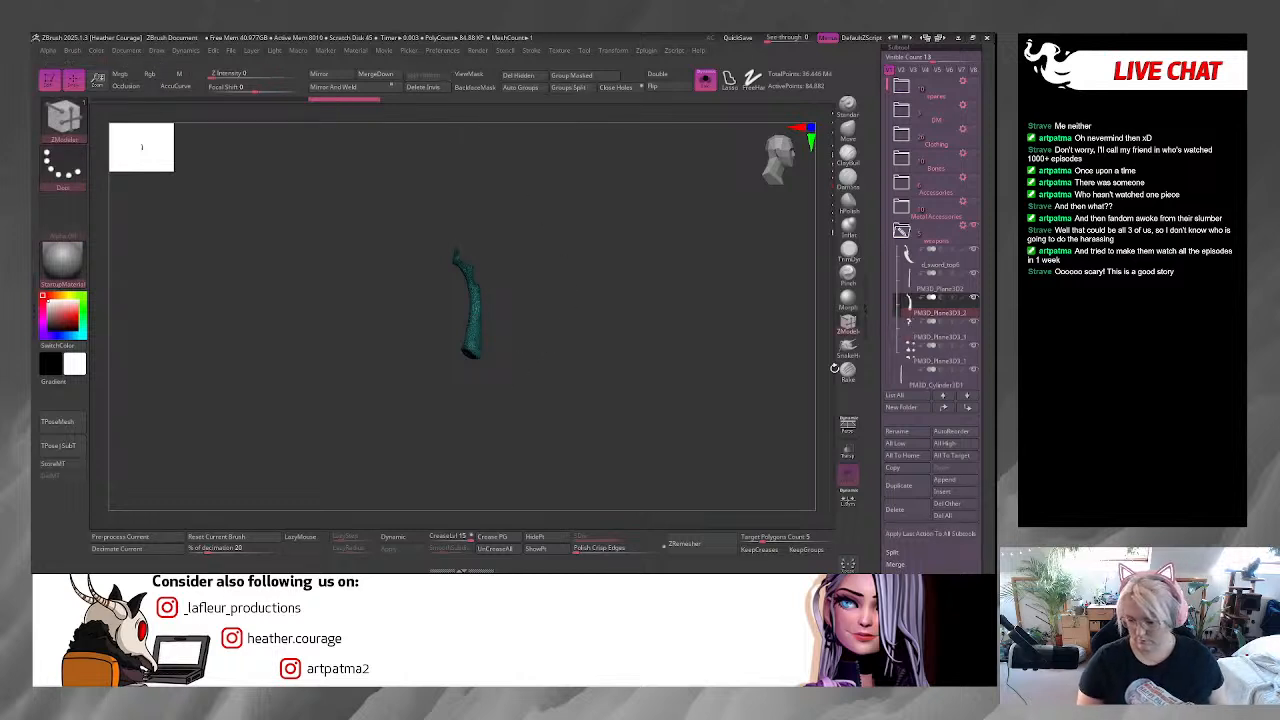
Isolate the small brown piece below the claw-shaped staff head and split the hidden parts into another subtool.
{"action": "left_click", "coordinate": [935, 337]}
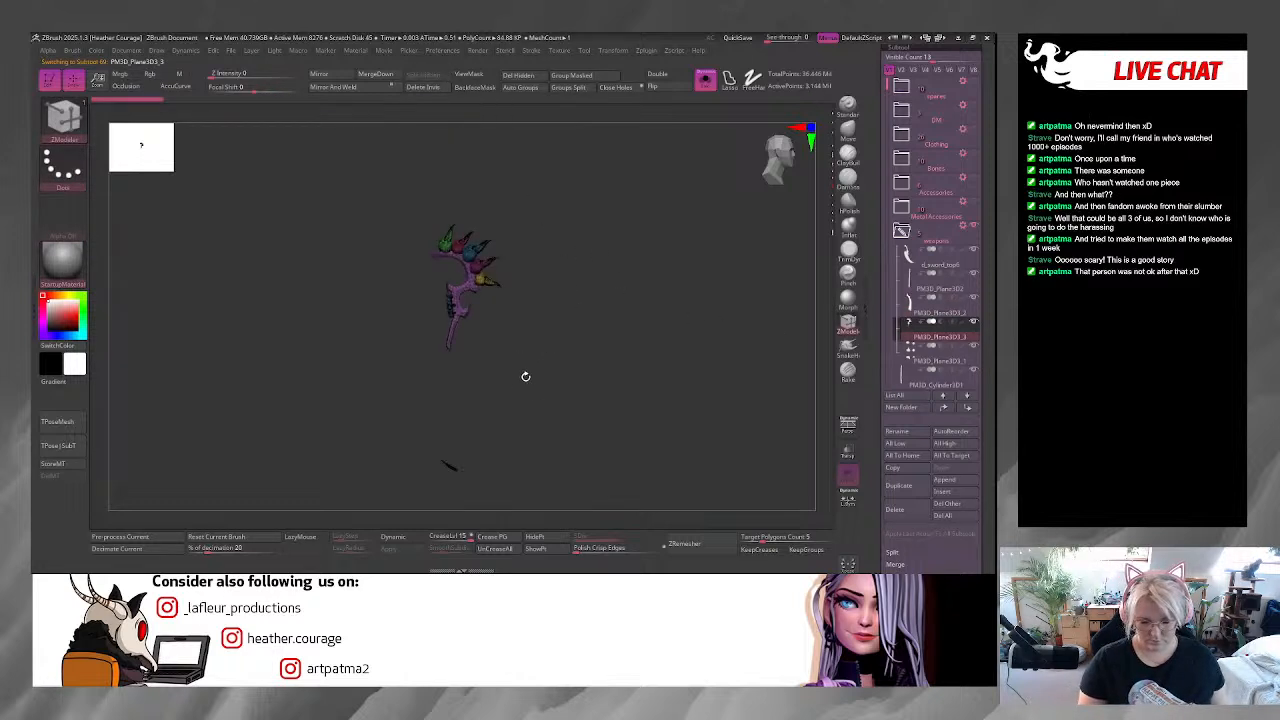
{"action": "mouse_move", "coordinate": [525, 383]}
{"action": "left_mouse_down"}
{"action": "mouse_move", "coordinate": [546, 360]}
{"action": "mouse_move", "coordinate": [567, 276]}
{"action": "mouse_move", "coordinate": [464, 437]}
{"action": "mouse_move", "coordinate": [518, 291]}
{"action": "mouse_move", "coordinate": [700, 489]}
{"action": "mouse_move", "coordinate": [680, 466]}
{"action": "left_mouse_up"}
{"action": "left_click", "coordinate": [427, 484], "text": "ctrl+shift"}
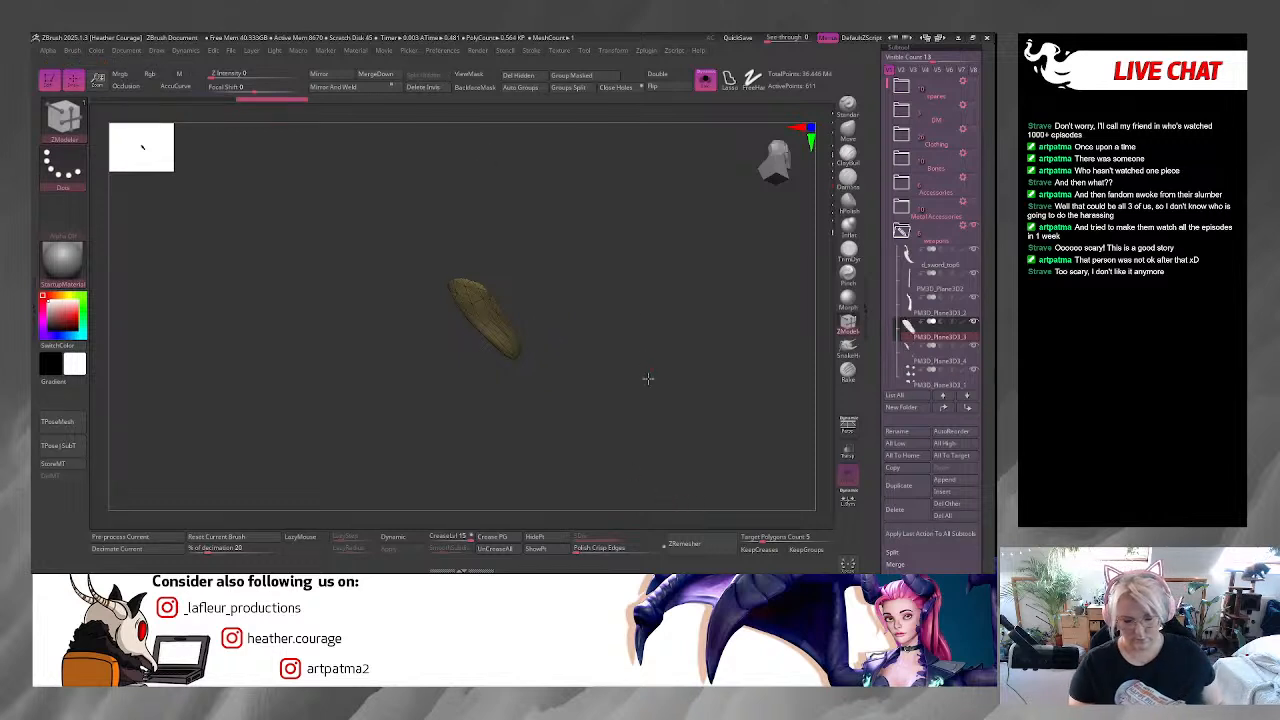
Select the PM3D_Plane3D3_4 subtool and frame it in the viewport.
{"action": "left_click_drag", "start_coordinate": [650, 373], "coordinate": [634, 411]}
{"action": "key", "text": "f"}
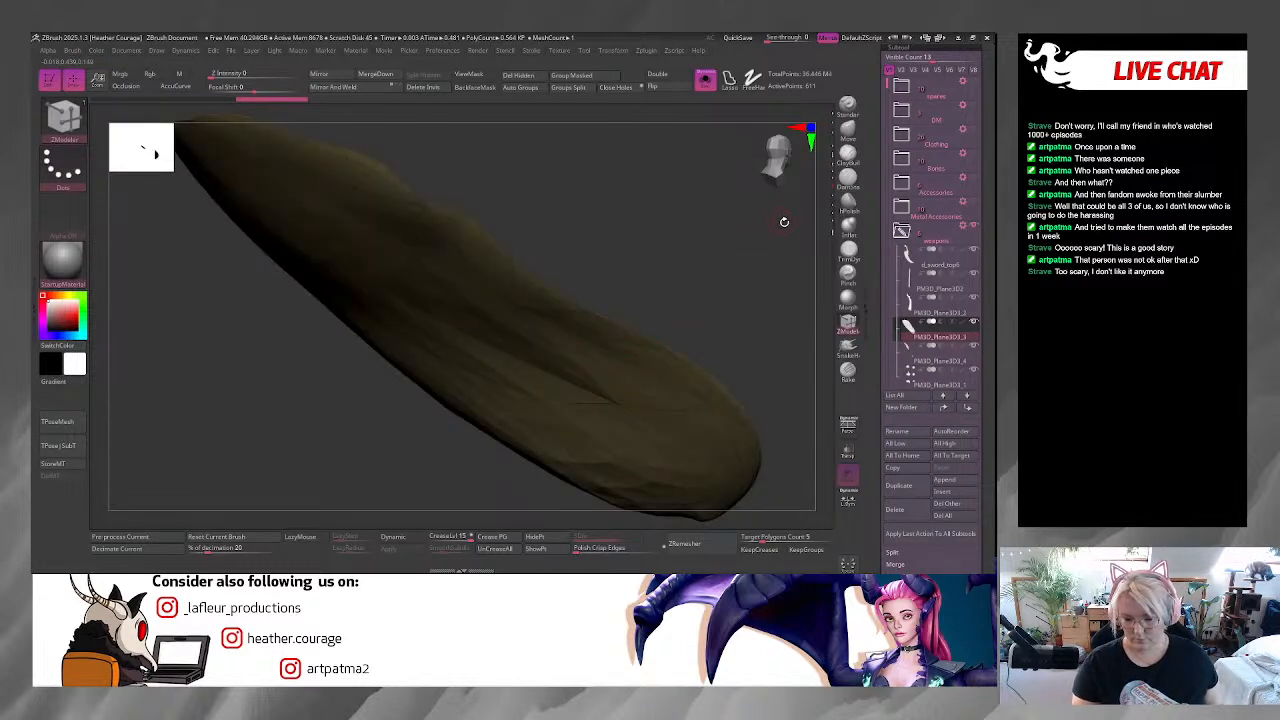
{"action": "left_click", "coordinate": [778, 165]}
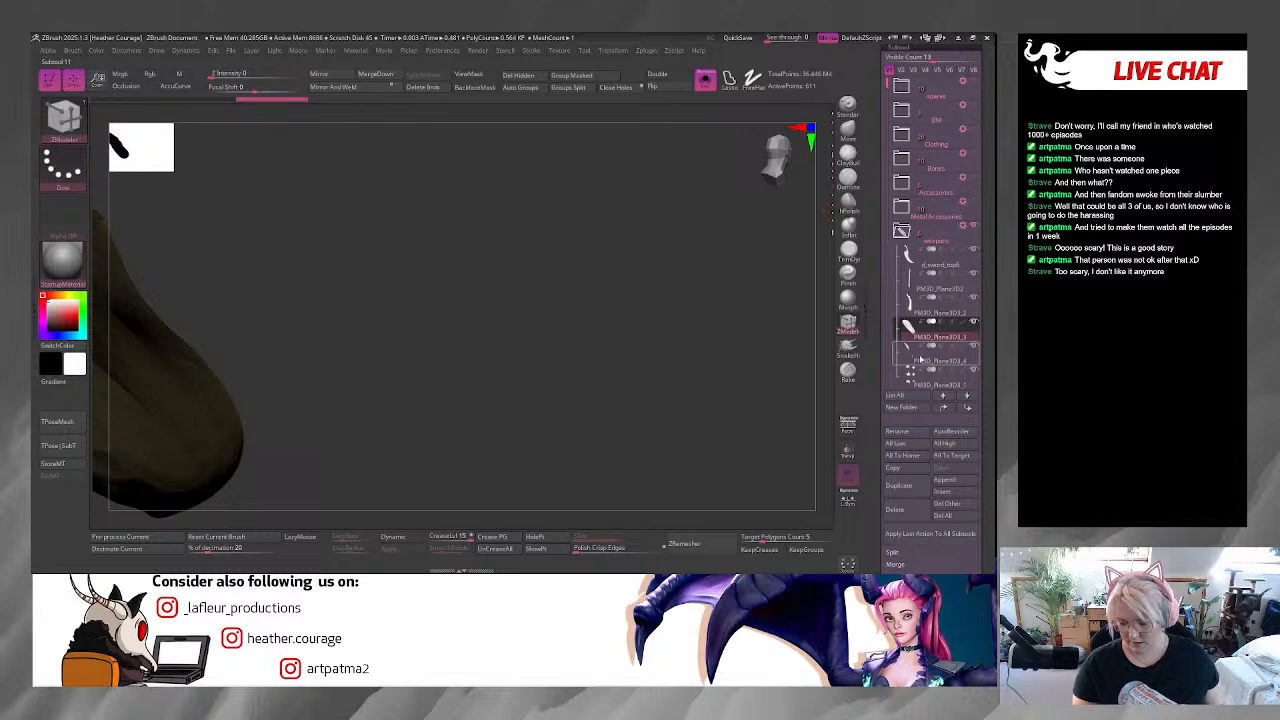
{"action": "left_click", "coordinate": [940, 360]}
{"action": "key", "text": "f"}
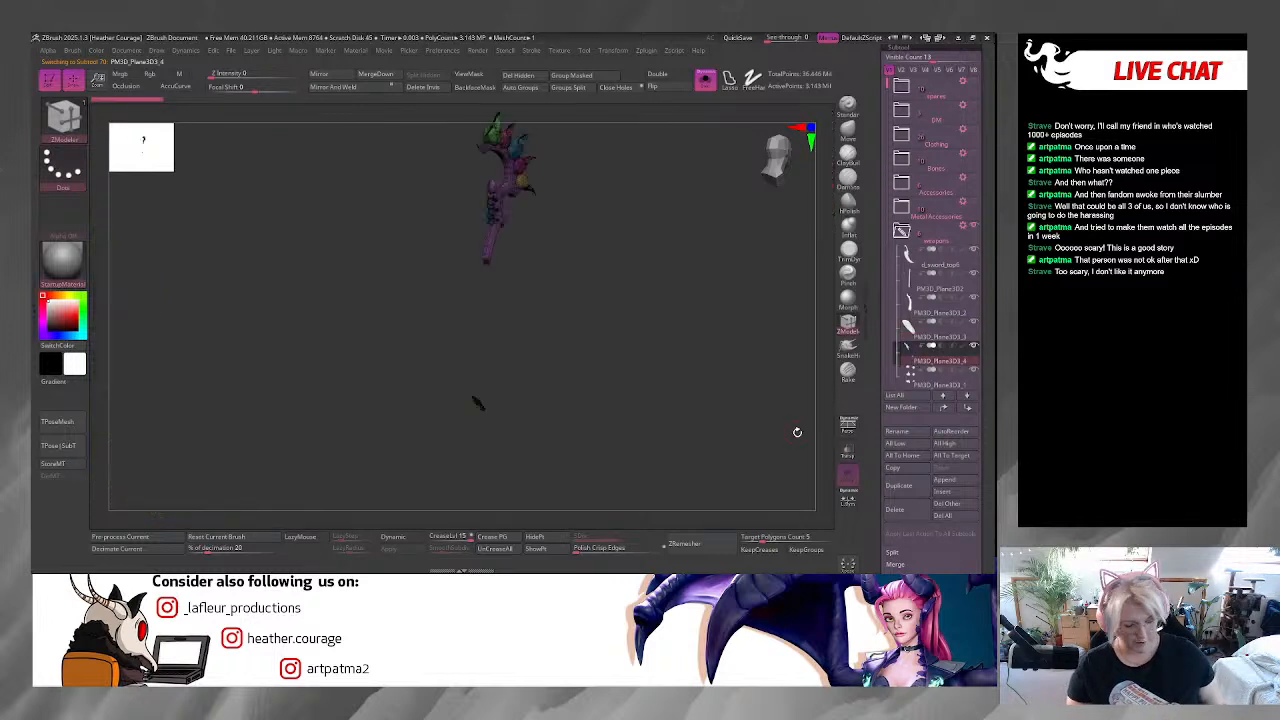
{"action": "left_click_drag", "start_coordinate": [581, 334], "coordinate": [611, 403]}
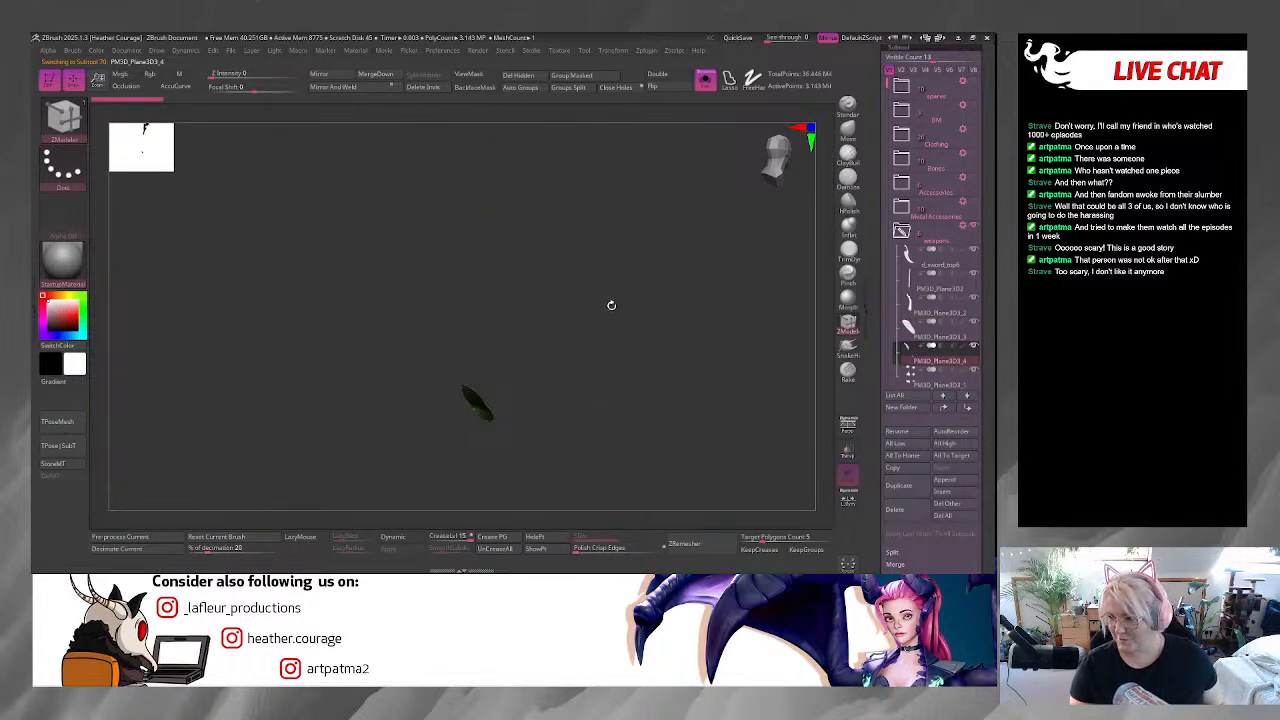
{"action": "left_click_drag", "start_coordinate": [586, 358], "coordinate": [458, 383]}
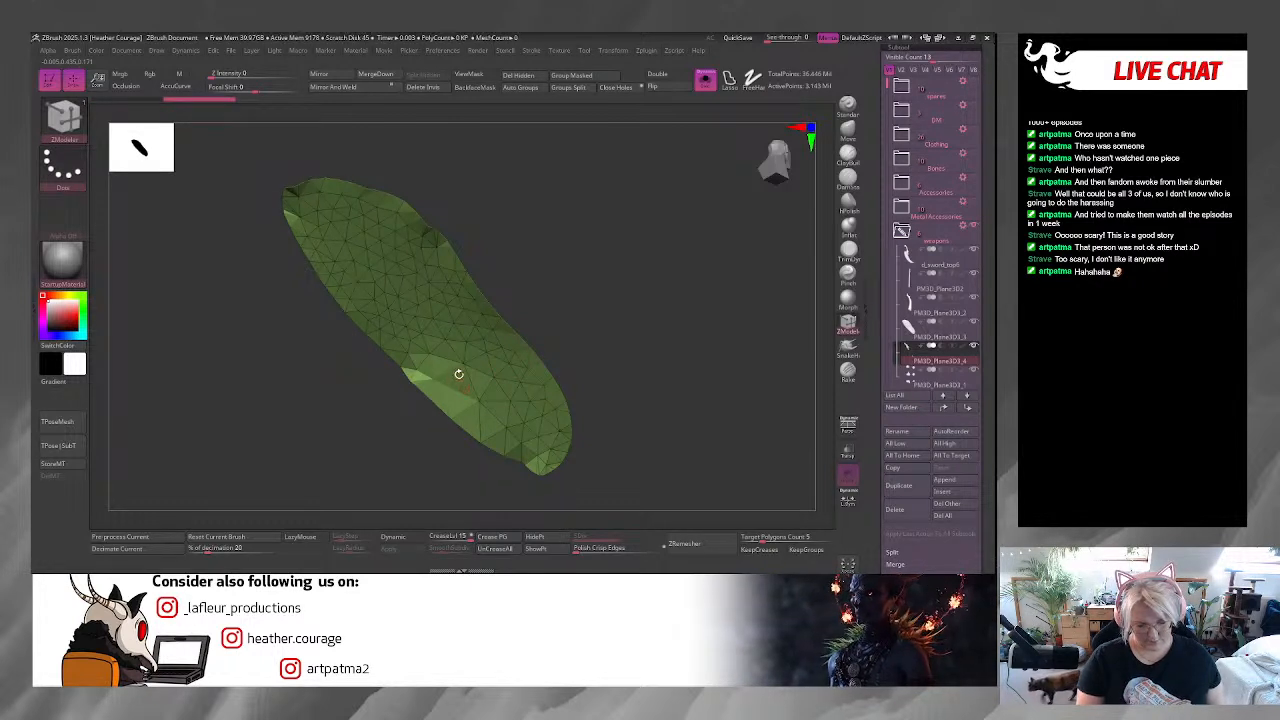
Reveal all polygroups of the subtool, and isolate the purple hilt frame.
{"action": "left_click", "coordinate": [458, 374]}
{"action": "left_click", "coordinate": [570, 380], "text": "ctrl+shift"}
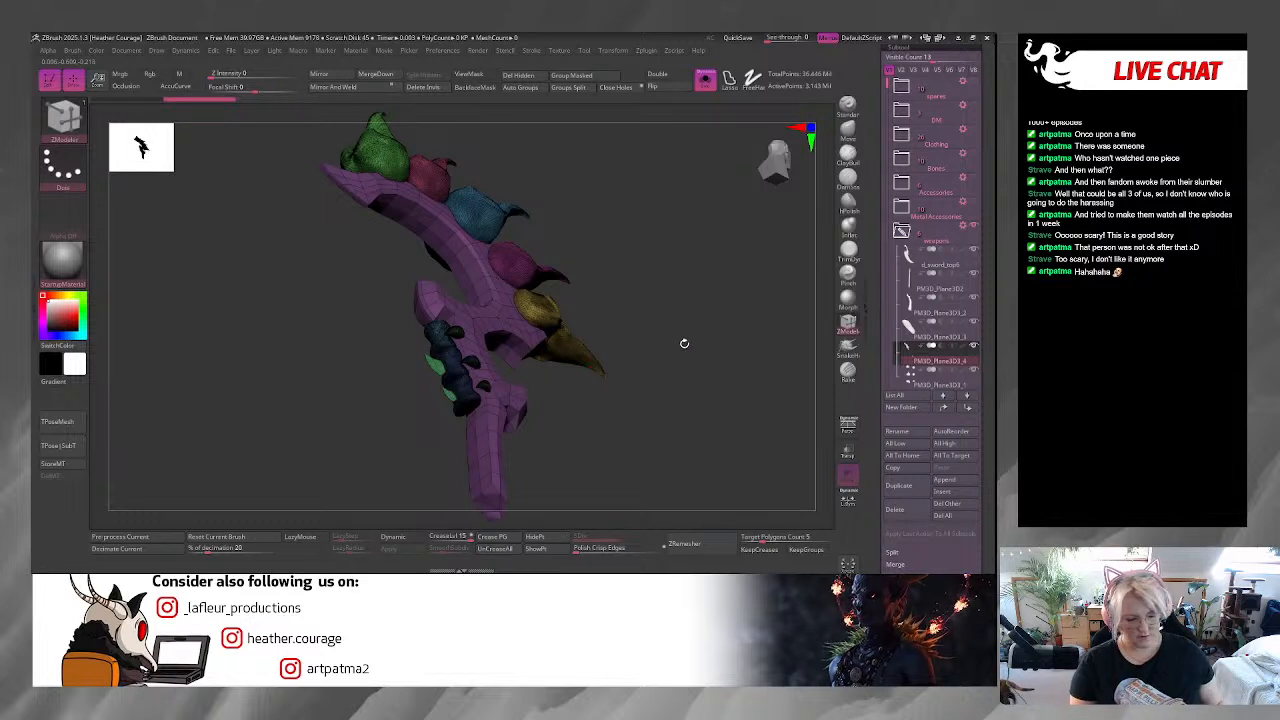
{"action": "left_click_drag", "start_coordinate": [686, 334], "coordinate": [663, 380]}
{"action": "left_click", "coordinate": [503, 330], "text": "ctrl+shift"}
{"action": "left_click_drag", "start_coordinate": [580, 380], "coordinate": [674, 375]}
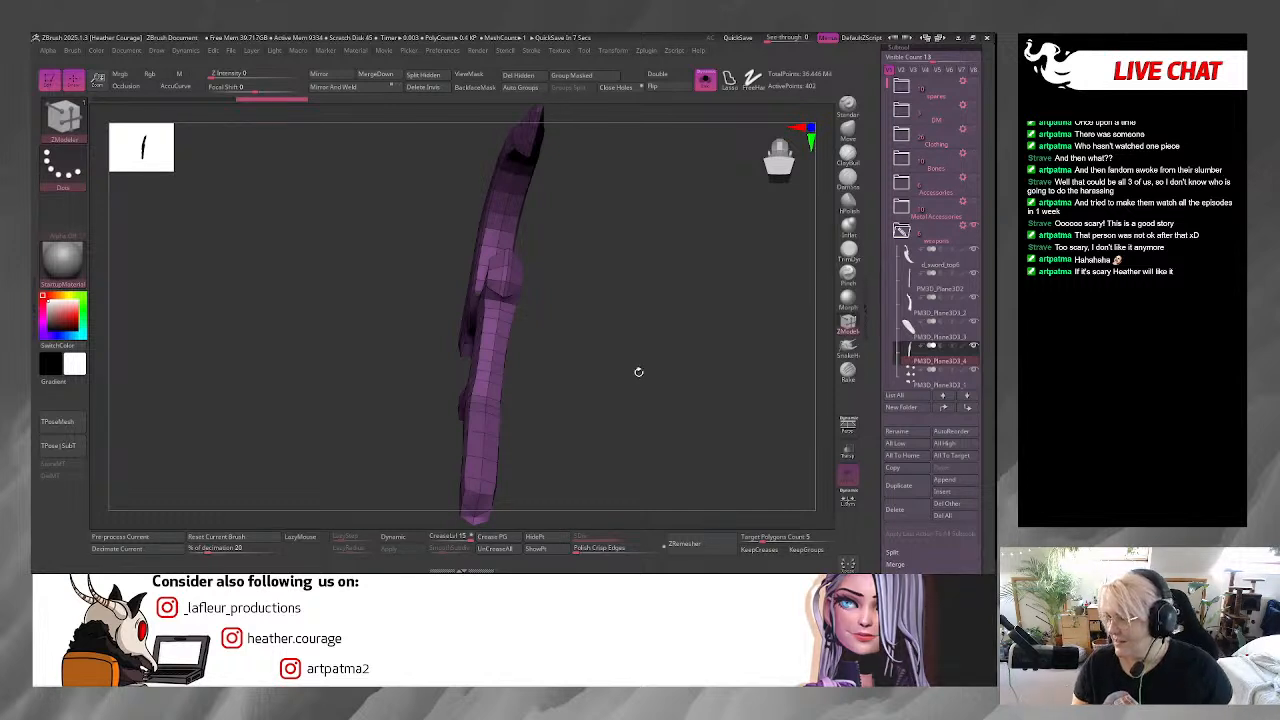
Move the off-centre point on the purple piece's end cap to the cap's middle with ZModeler and undo the stray pull.
{"action": "mouse_move", "coordinate": [935, 380]}
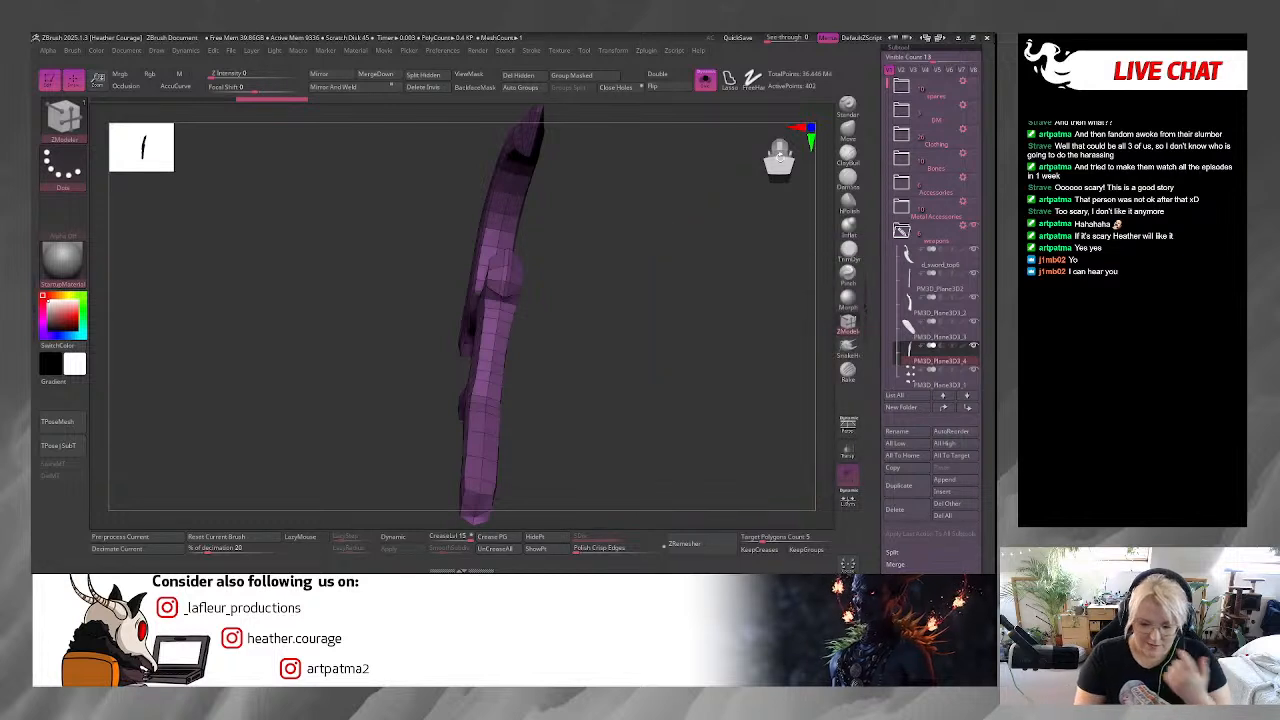
{"action": "left_click_drag", "start_coordinate": [760, 250], "coordinate": [746, 224], "text": "shift"}
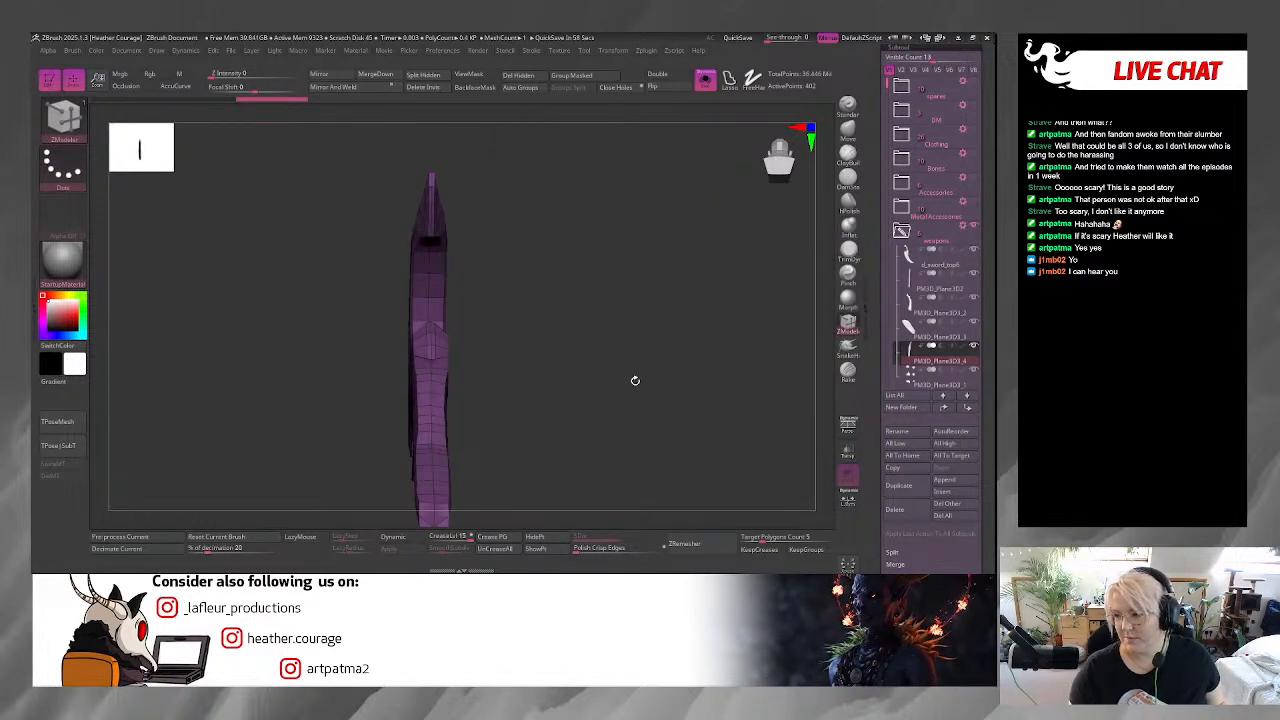
{"action": "left_click_drag", "start_coordinate": [617, 369], "coordinate": [768, 300], "text": "alt"}
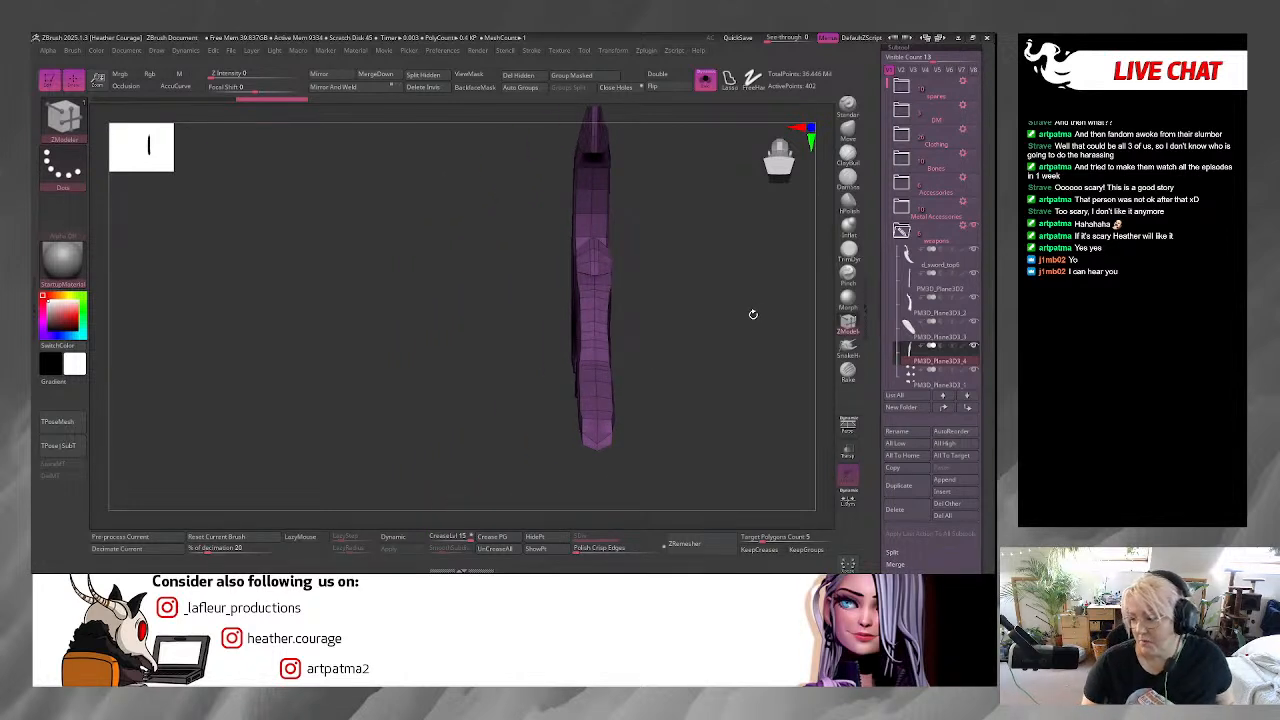
{"action": "mouse_move", "coordinate": [713, 351]}
{"action": "left_mouse_down"}
{"action": "mouse_move", "coordinate": [666, 394]}
{"action": "mouse_move", "coordinate": [646, 391]}
{"action": "mouse_move", "coordinate": [663, 409]}
{"action": "mouse_move", "coordinate": [741, 366]}
{"action": "mouse_move", "coordinate": [714, 234]}
{"action": "mouse_move", "coordinate": [714, 251]}
{"action": "mouse_move", "coordinate": [756, 262]}
{"action": "mouse_move", "coordinate": [552, 394]}
{"action": "mouse_move", "coordinate": [606, 406]}
{"action": "mouse_move", "coordinate": [637, 443]}
{"action": "mouse_move", "coordinate": [591, 396]}
{"action": "mouse_move", "coordinate": [634, 351]}
{"action": "mouse_move", "coordinate": [626, 297]}
{"action": "mouse_move", "coordinate": [652, 317]}
{"action": "mouse_move", "coordinate": [660, 360]}
{"action": "left_mouse_up"}
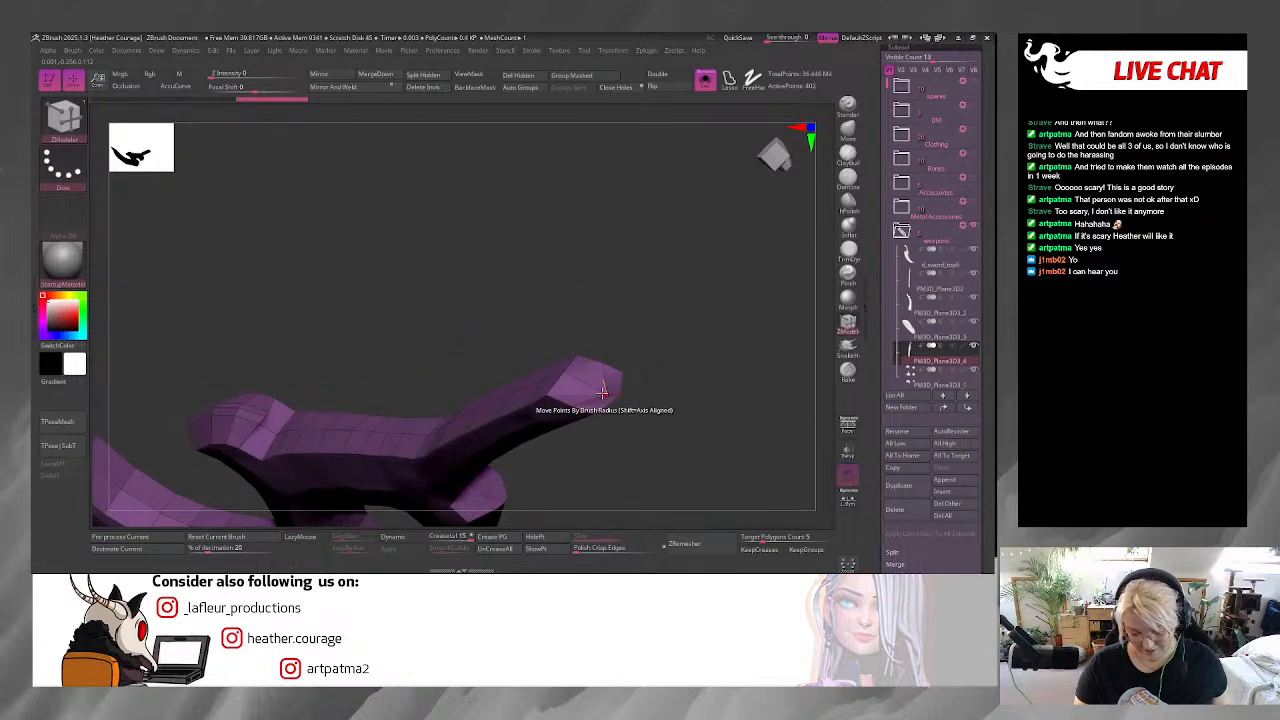
{"action": "mouse_move", "coordinate": [683, 371]}
{"action": "left_mouse_down"}
{"action": "mouse_move", "coordinate": [681, 335]}
{"action": "mouse_move", "coordinate": [606, 449]}
{"action": "left_mouse_up"}
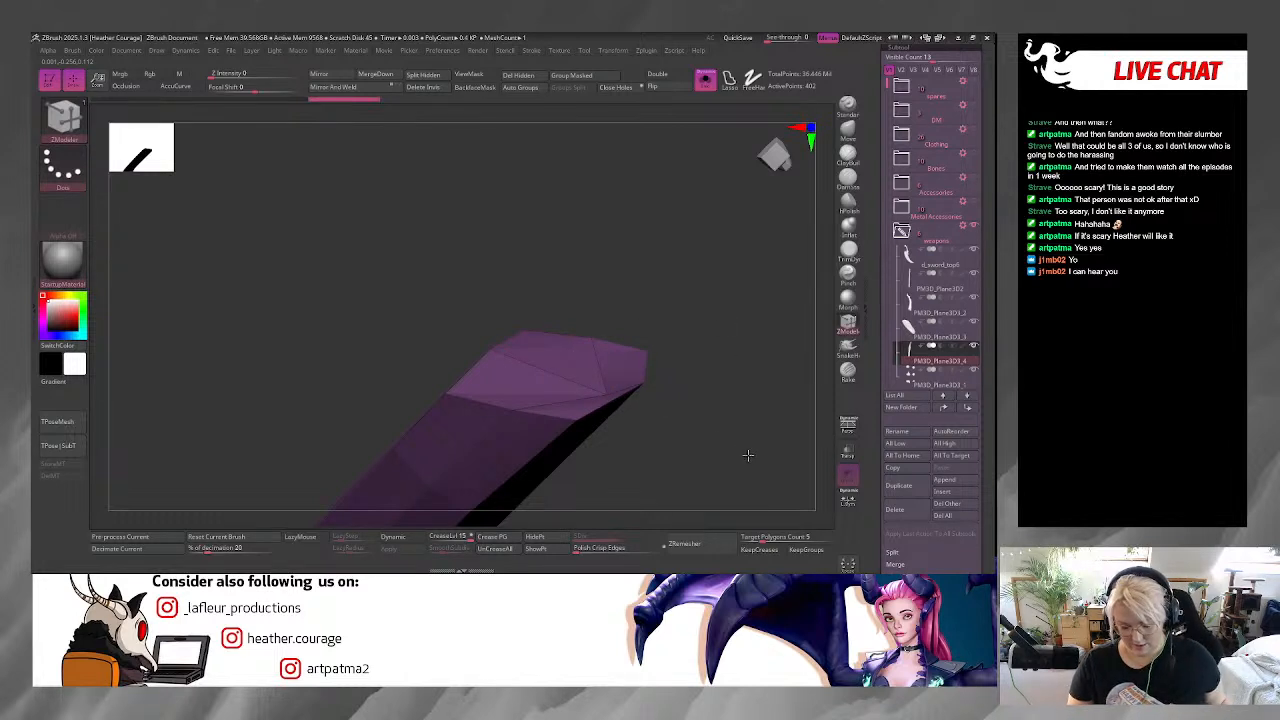
{"action": "mouse_move", "coordinate": [729, 412]}
{"action": "left_mouse_down"}
{"action": "mouse_move", "coordinate": [740, 418]}
{"action": "mouse_move", "coordinate": [703, 410]}
{"action": "mouse_move", "coordinate": [709, 397]}
{"action": "mouse_move", "coordinate": [686, 428]}
{"action": "mouse_move", "coordinate": [600, 391]}
{"action": "left_mouse_up"}
{"action": "key", "text": "ctrl"}
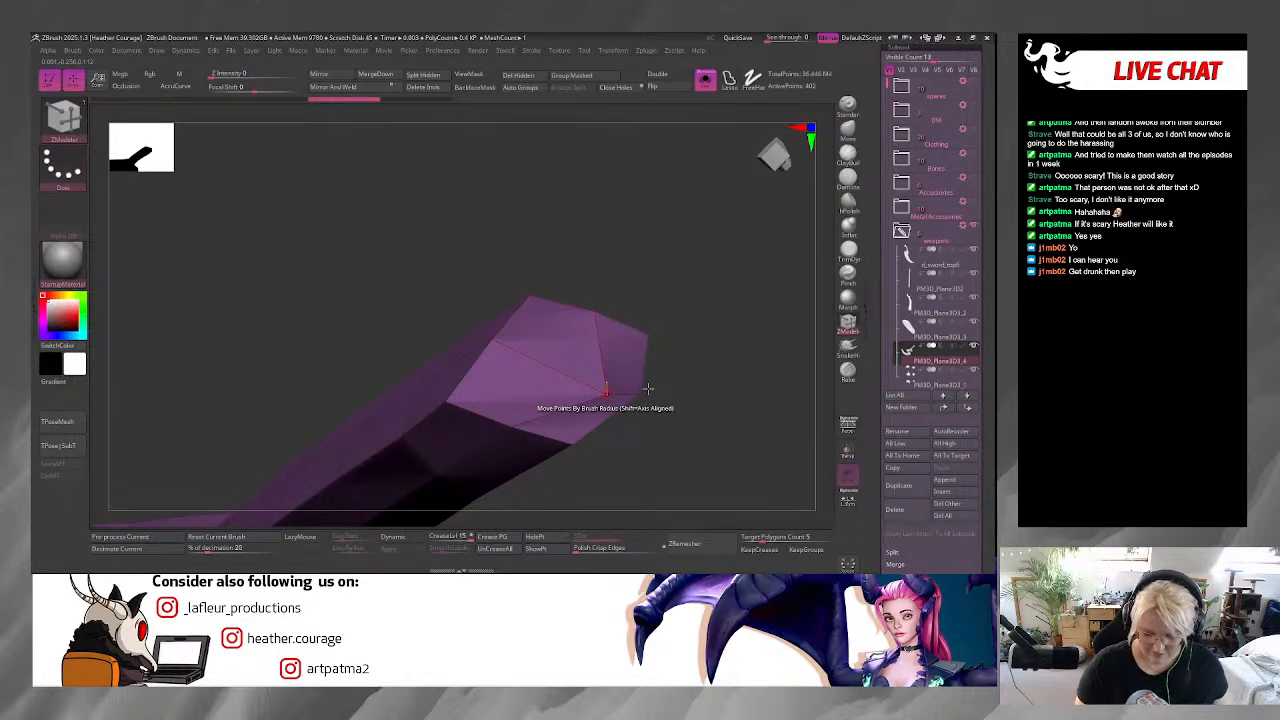
{"action": "key", "text": "space"}
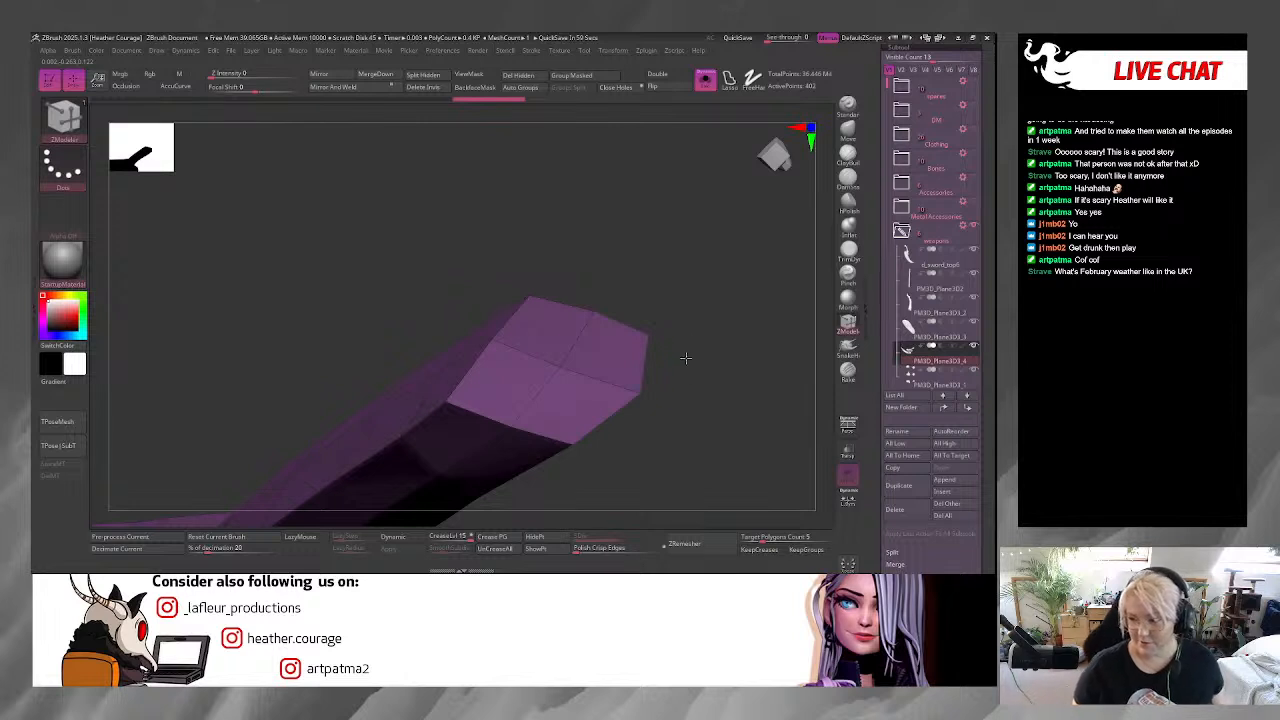
{"action": "left_click_drag", "start_coordinate": [685, 360], "coordinate": [671, 400]}
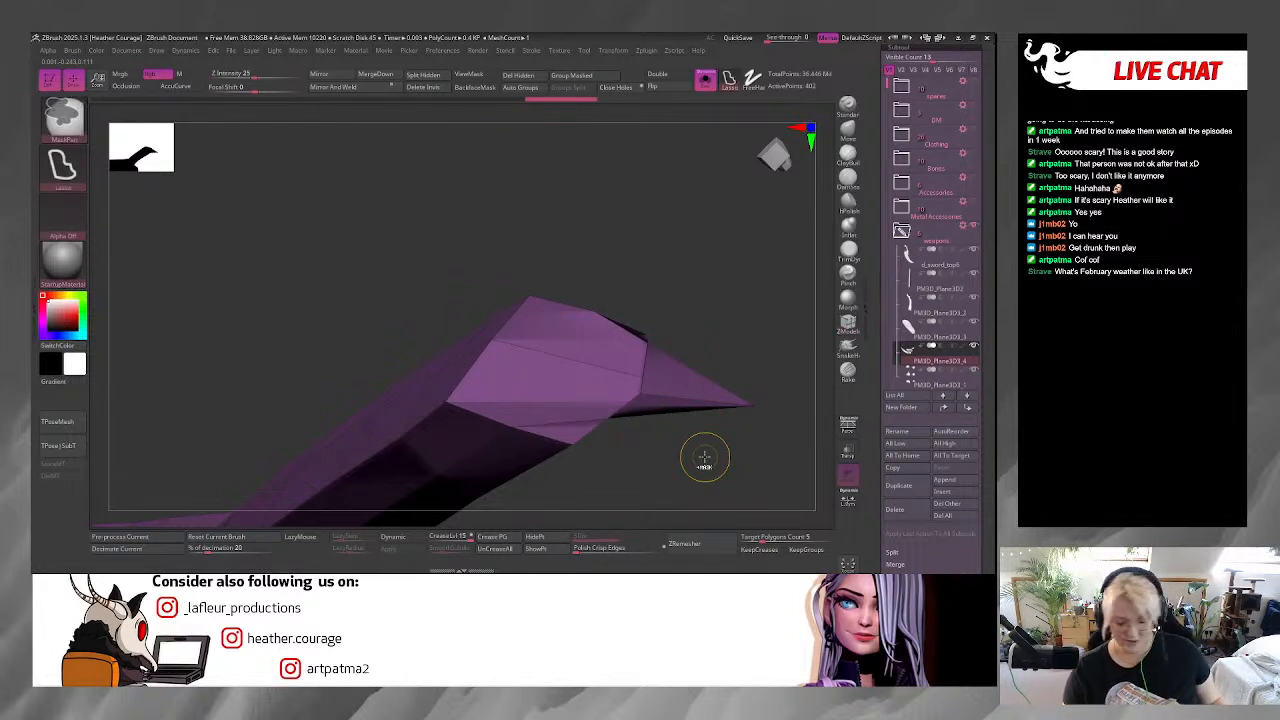
{"action": "key", "text": "ctrl+z"}
Set the ZModeler edge action to Crease with EdgeLoop Complete as its target.
{"action": "left_click_drag", "start_coordinate": [703, 451], "coordinate": [702, 300]}
{"action": "left_click_drag", "start_coordinate": [700, 429], "coordinate": [615, 384]}
{"action": "left_click_drag", "start_coordinate": [771, 201], "coordinate": [668, 292]}
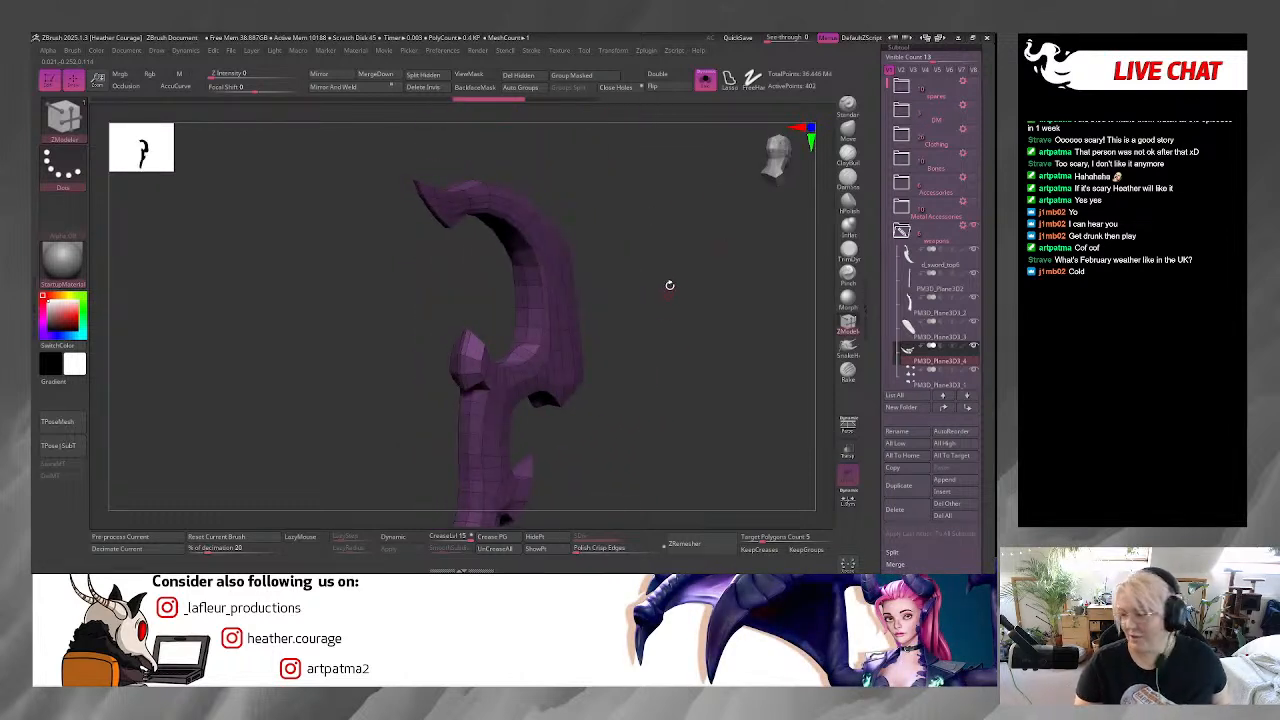
{"action": "left_click_drag", "start_coordinate": [664, 357], "coordinate": [722, 354]}
{"action": "left_click_drag", "start_coordinate": [507, 208], "coordinate": [497, 331]}
{"action": "left_click_drag", "start_coordinate": [549, 288], "coordinate": [557, 360]}
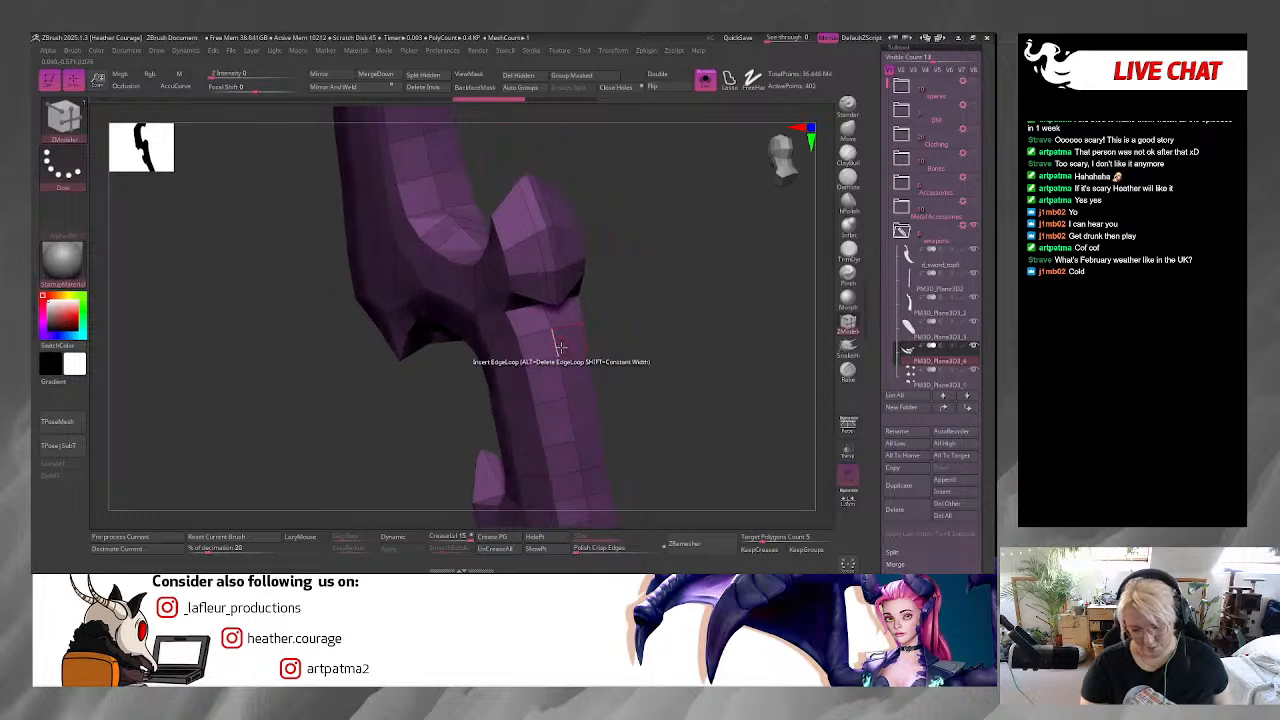
{"action": "key", "text": "space"}
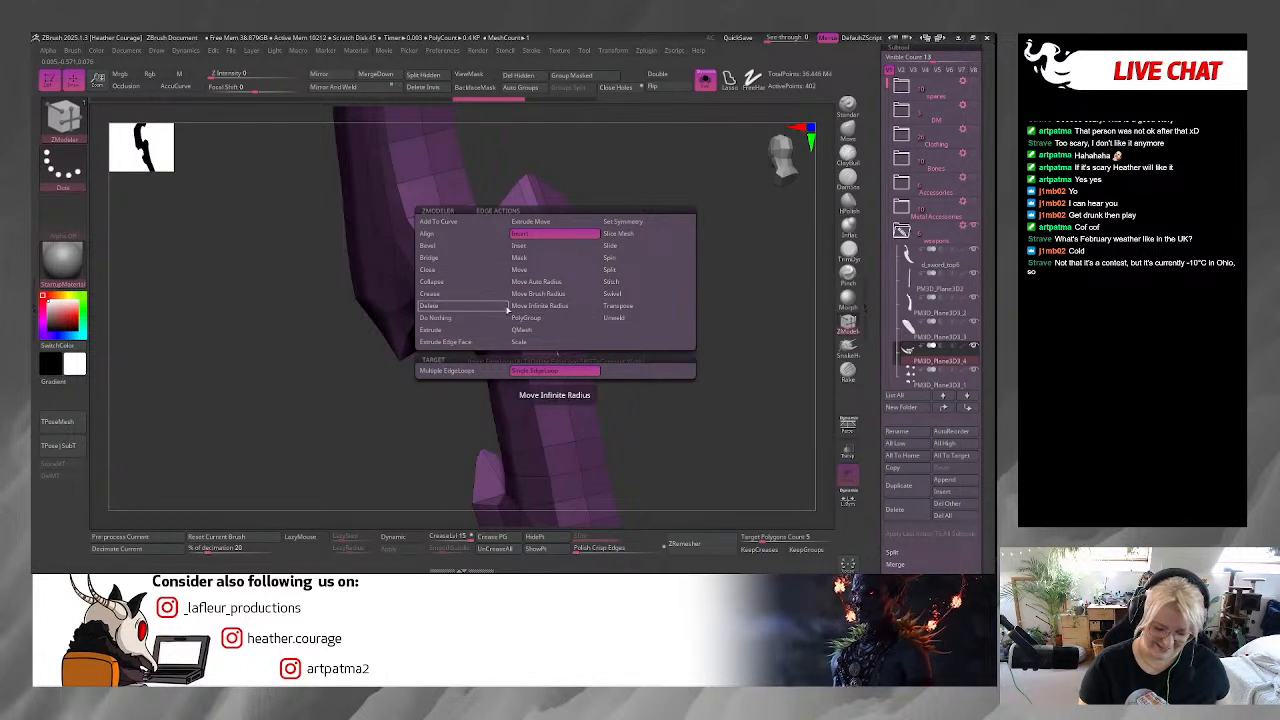
{"action": "left_click", "coordinate": [464, 297]}
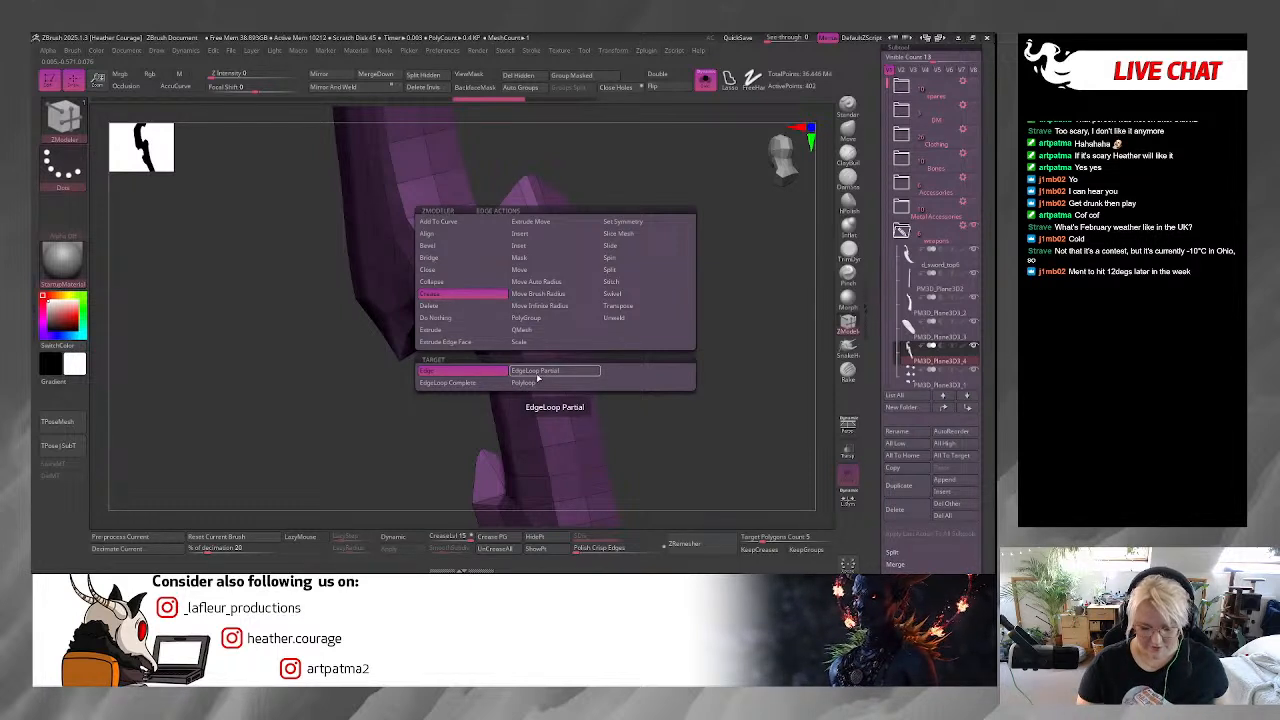
{"action": "left_click", "coordinate": [447, 382]}
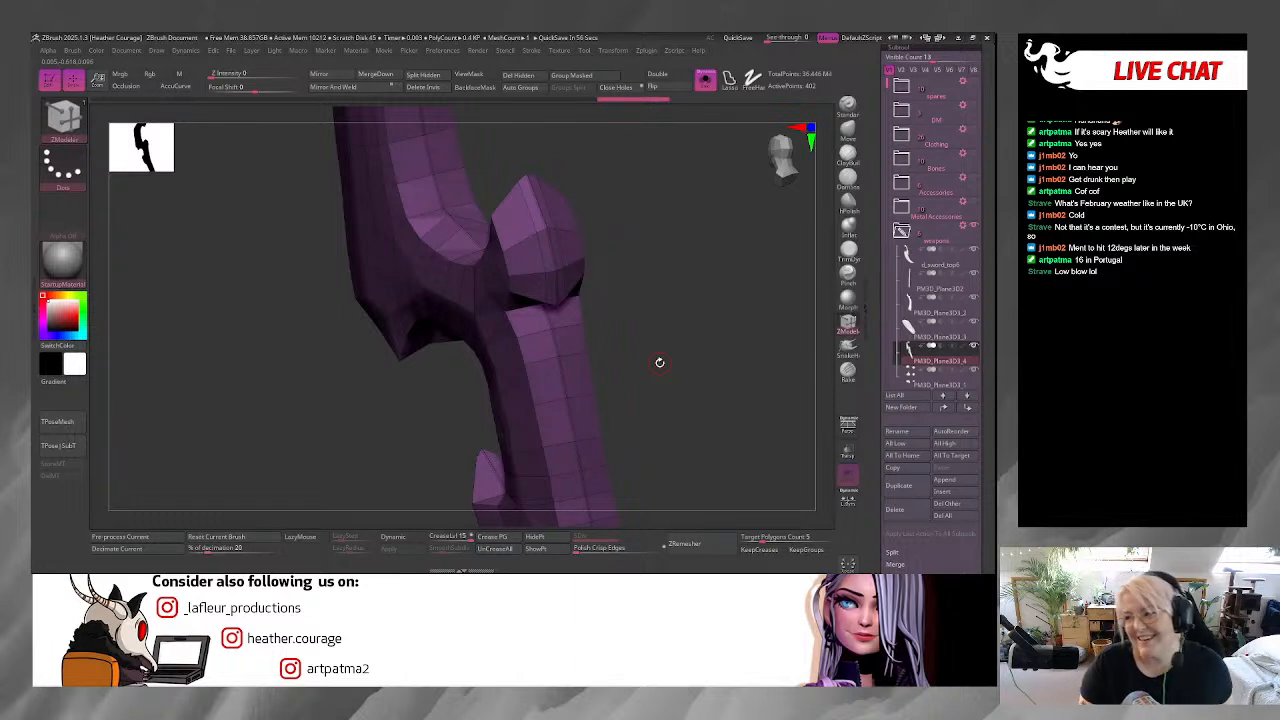
Turn on Dynamic subdivision for the purple hilt frame and set its crease level to 3.
{"action": "left_click_drag", "start_coordinate": [663, 258], "coordinate": [637, 269]}
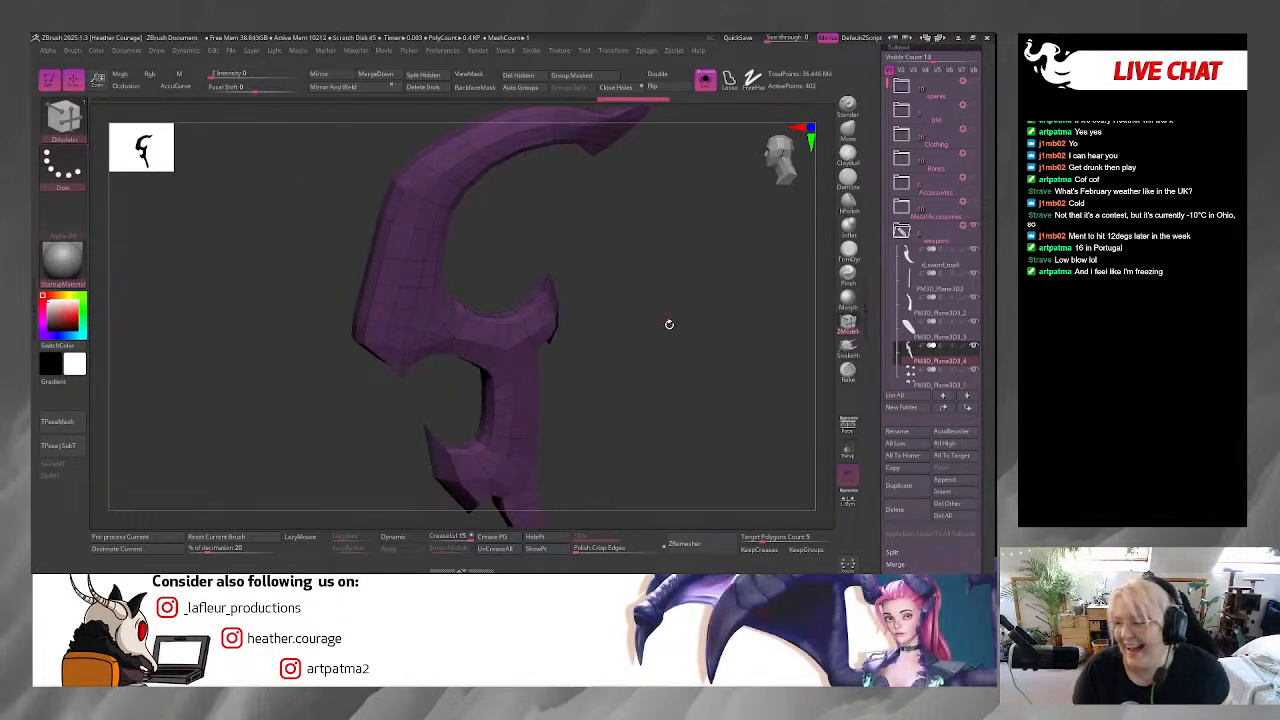
{"action": "left_click_drag", "start_coordinate": [669, 317], "coordinate": [619, 436]}
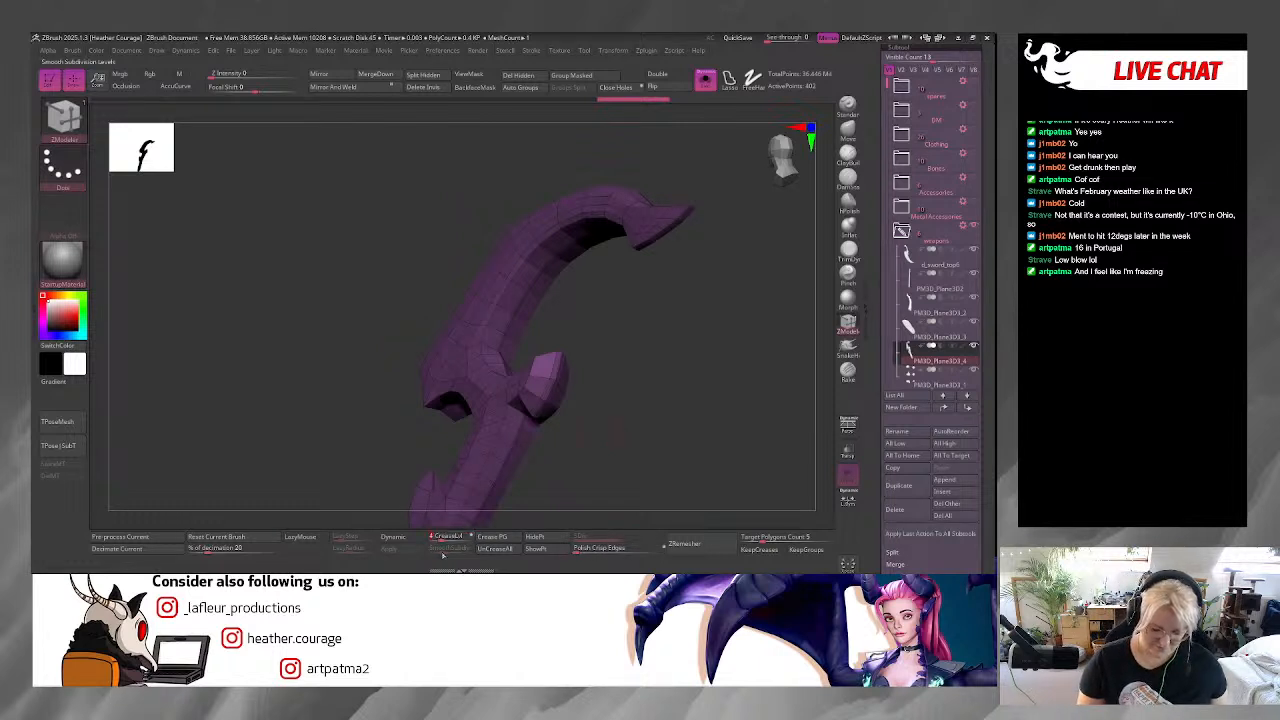
{"action": "left_click", "coordinate": [392, 537]}
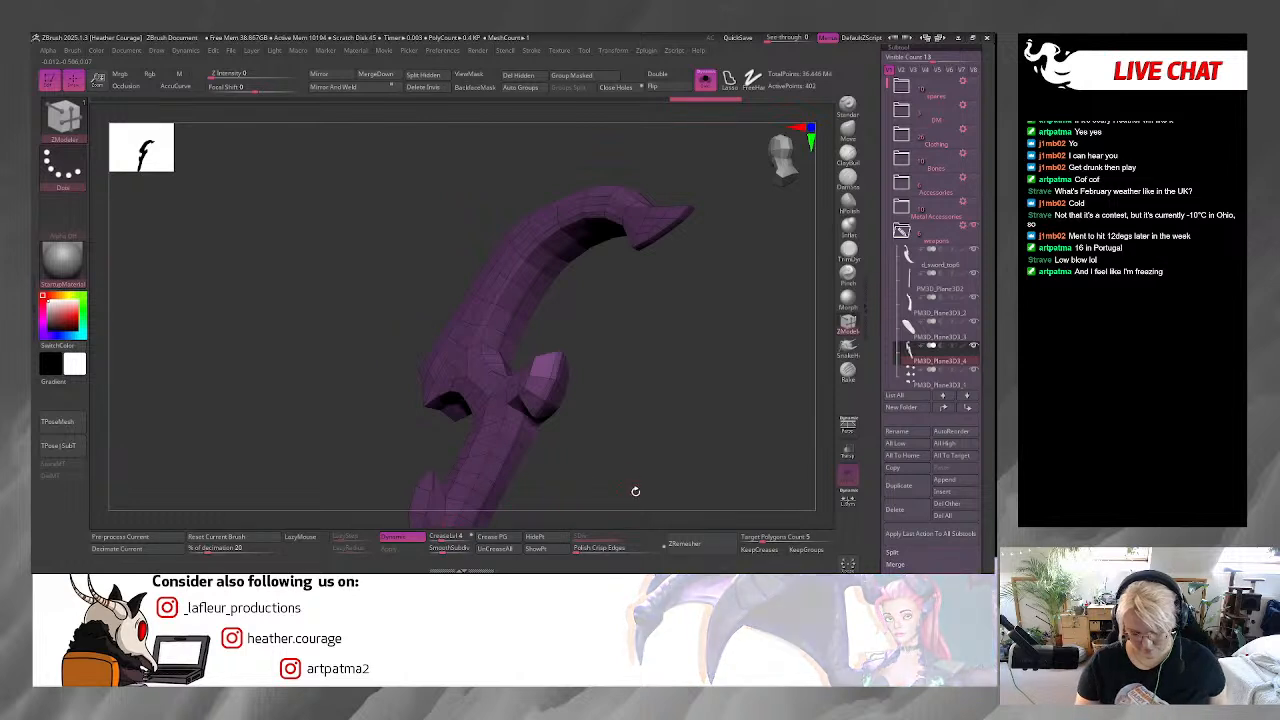
{"action": "left_click_drag", "start_coordinate": [620, 463], "coordinate": [645, 450]}
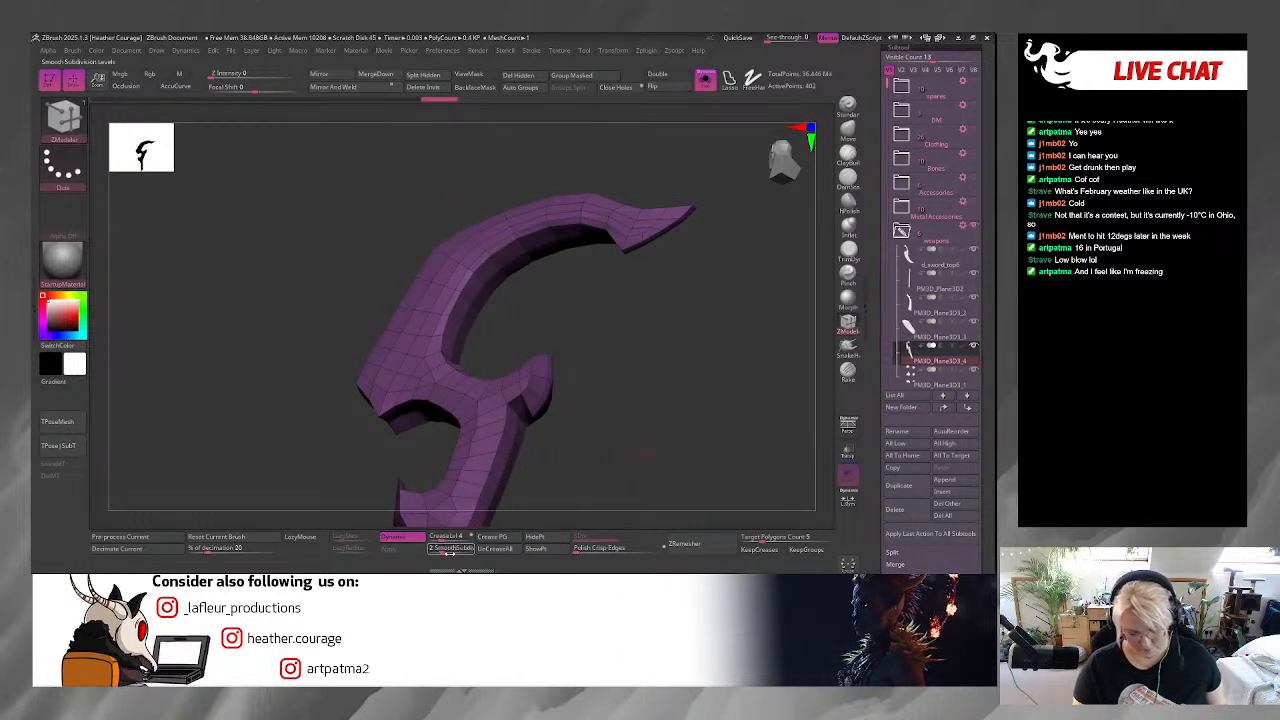
{"action": "left_click_drag", "start_coordinate": [563, 451], "coordinate": [657, 510]}
{"action": "left_click_drag", "start_coordinate": [631, 351], "coordinate": [690, 298]}
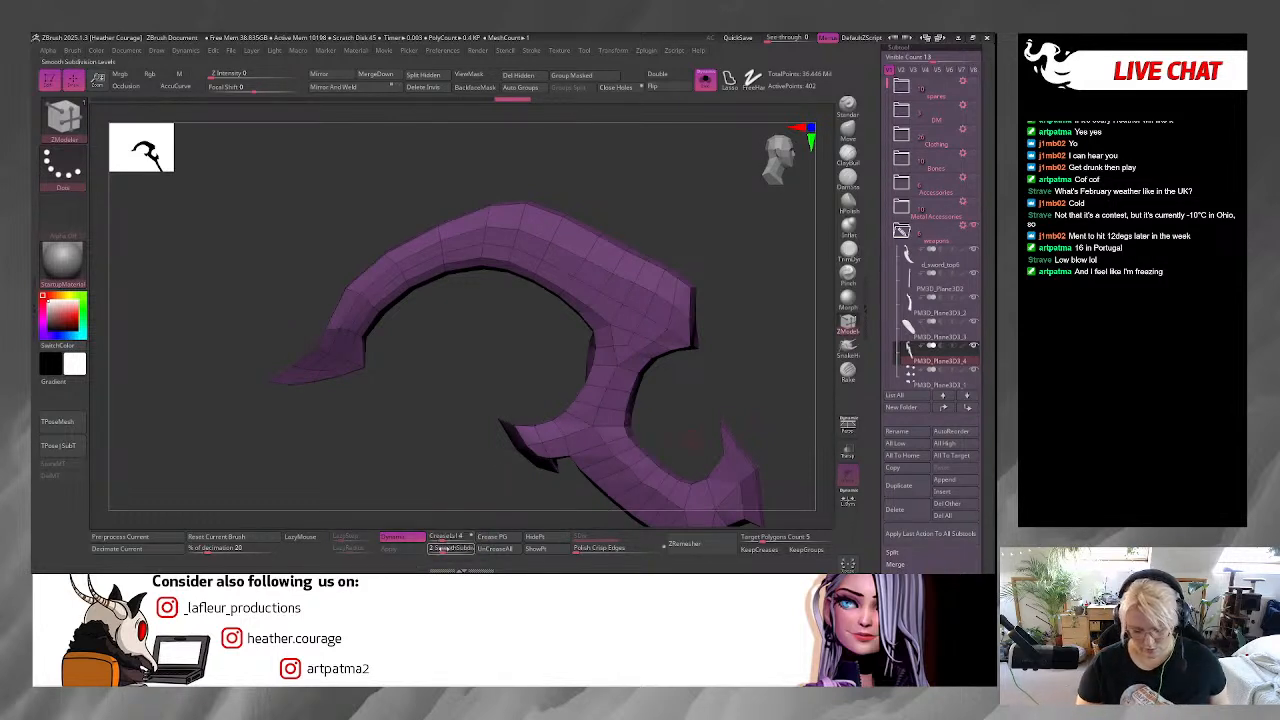
{"action": "left_click", "coordinate": [470, 549]}
{"action": "left_click_drag", "start_coordinate": [542, 501], "coordinate": [700, 280]}
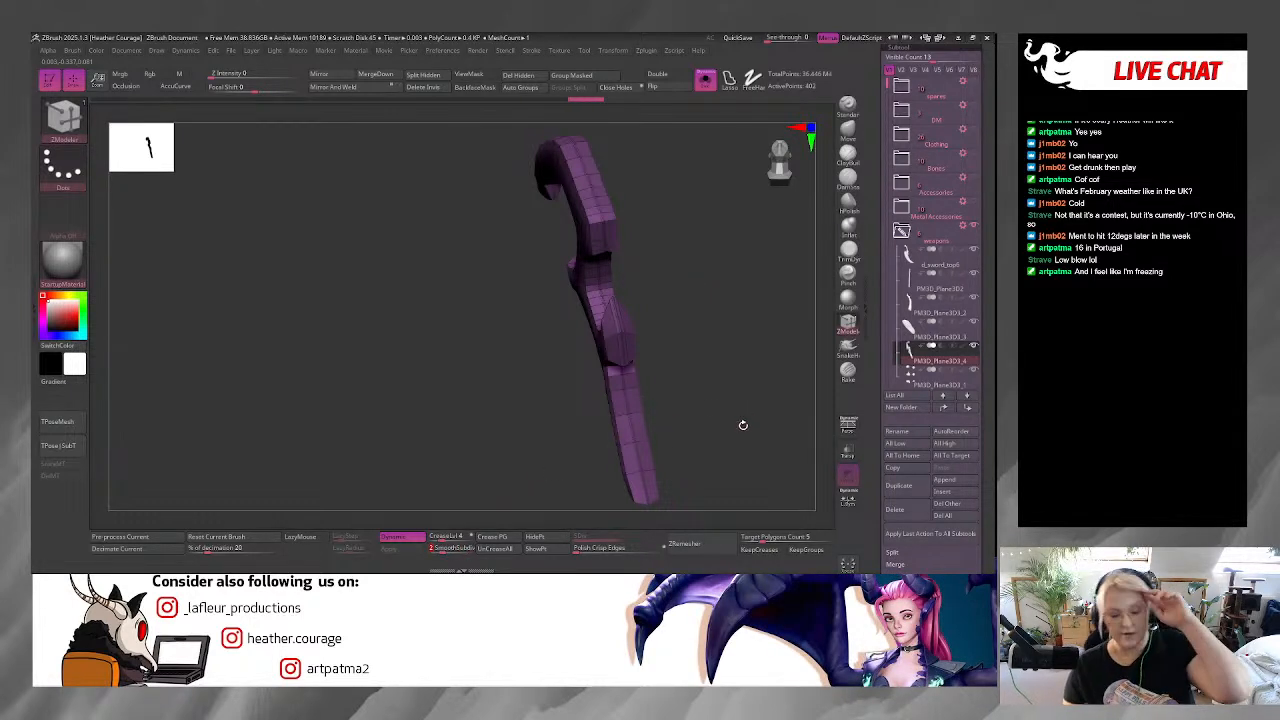
{"action": "left_click_drag", "start_coordinate": [755, 424], "coordinate": [726, 413]}
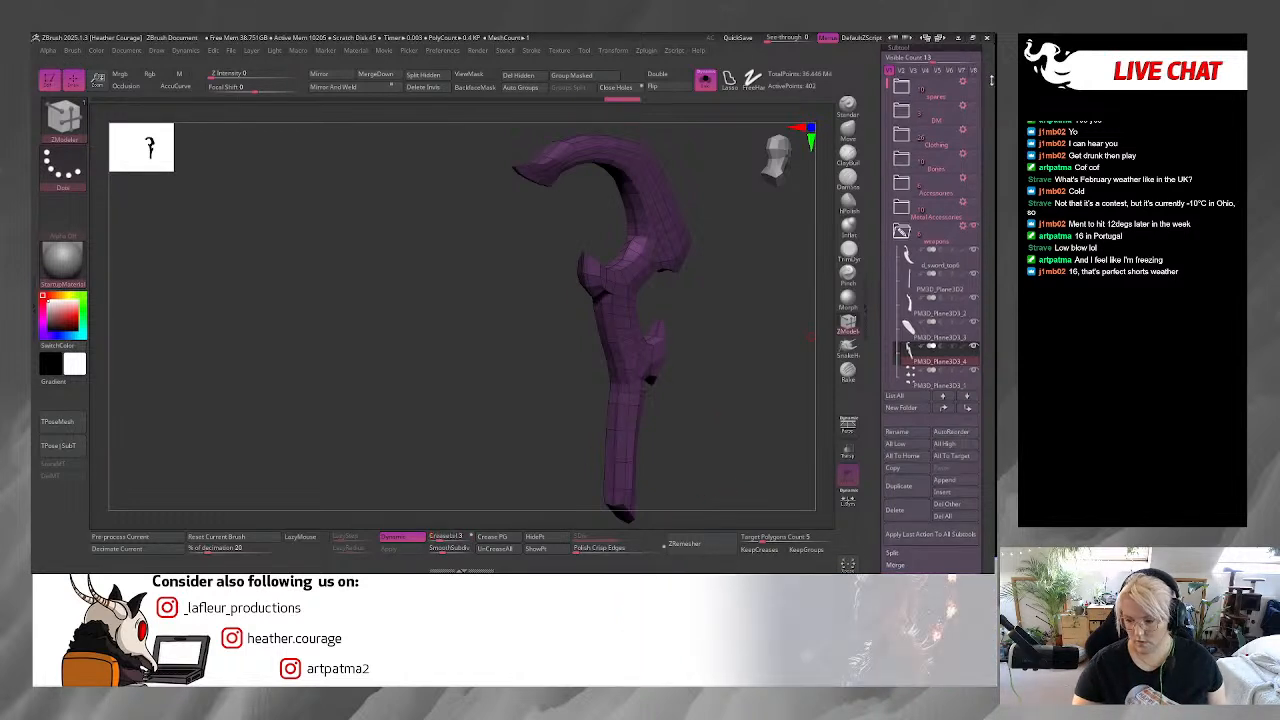
Save the tool as a new version named DM.1004.ztl in the Dungeon Master Zbrush folder.
{"action": "scroll", "coordinate": [961, 90], "scroll_direction": "up", "scroll_amount": 3}
{"action": "left_click", "coordinate": [944, 66]}
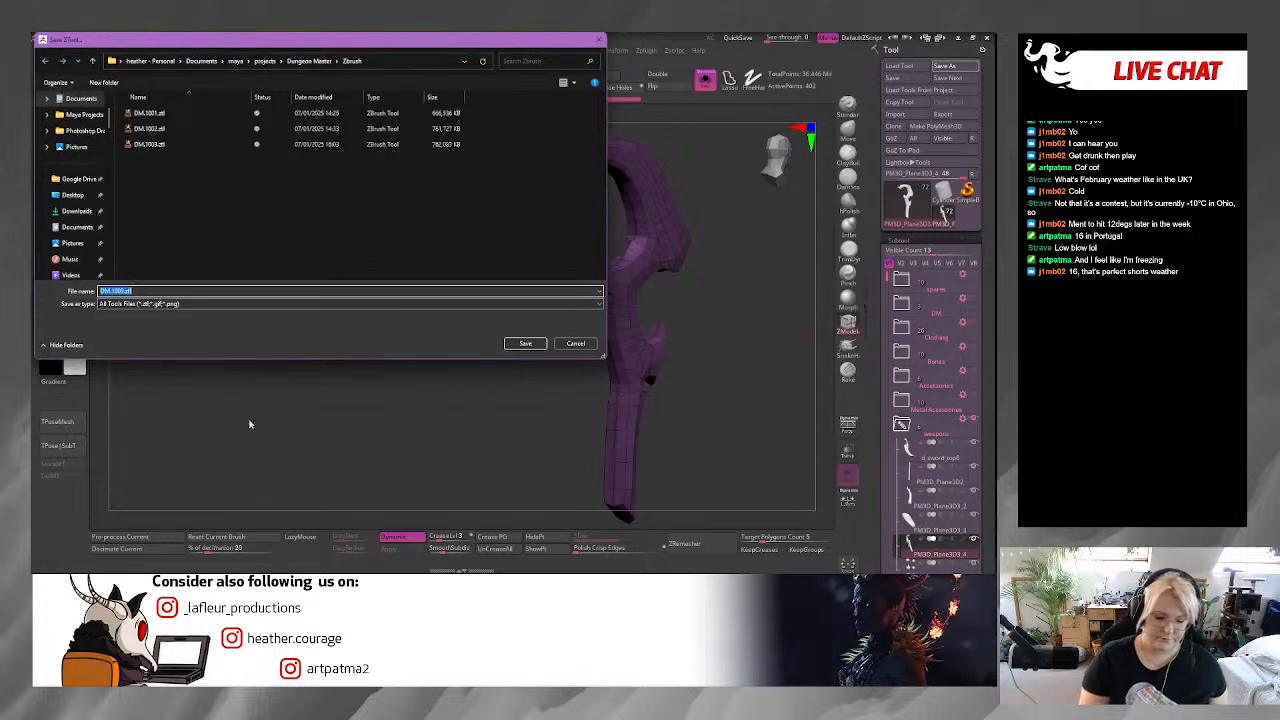
{"action": "left_click", "coordinate": [124, 291]}
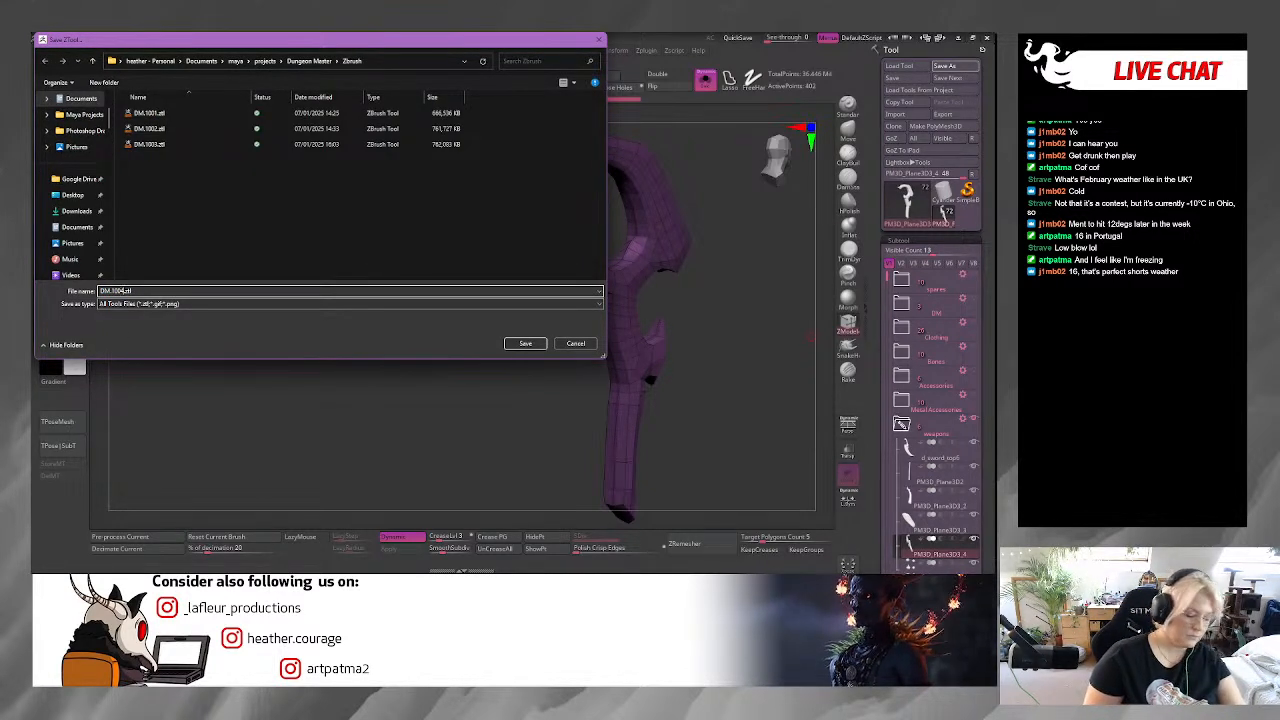
{"action": "key", "text": "Return"}
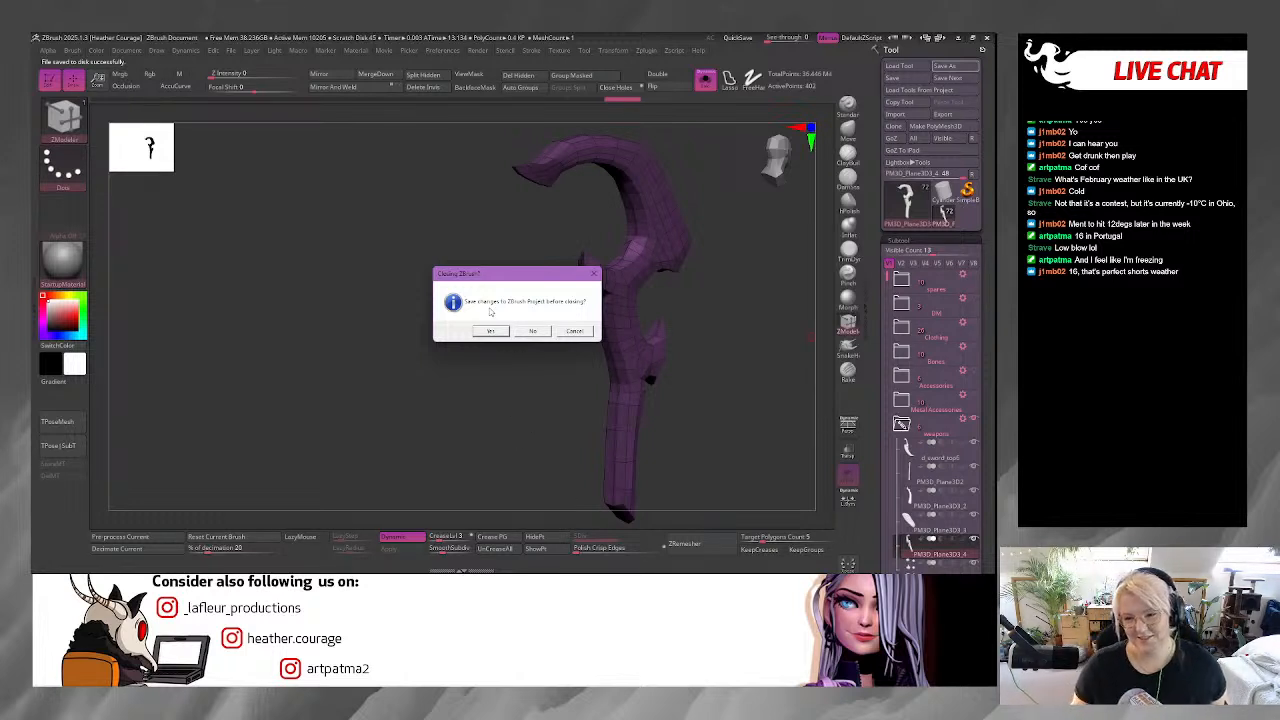
Close ZBrush without saving the project, reopen the saved DM.1004.ztl from the Zbrush folder and maximize the window.
{"action": "left_click", "coordinate": [534, 331]}
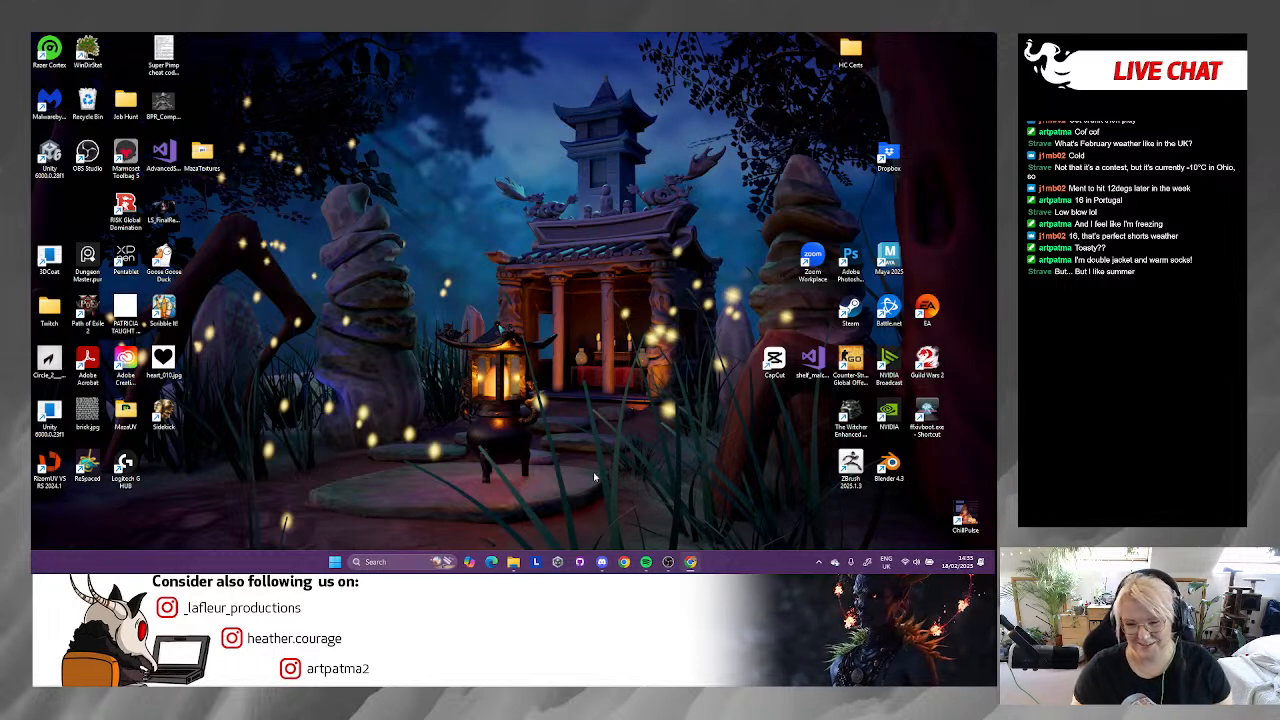
{"action": "left_click", "coordinate": [513, 562]}
{"action": "double_click", "coordinate": [307, 191]}
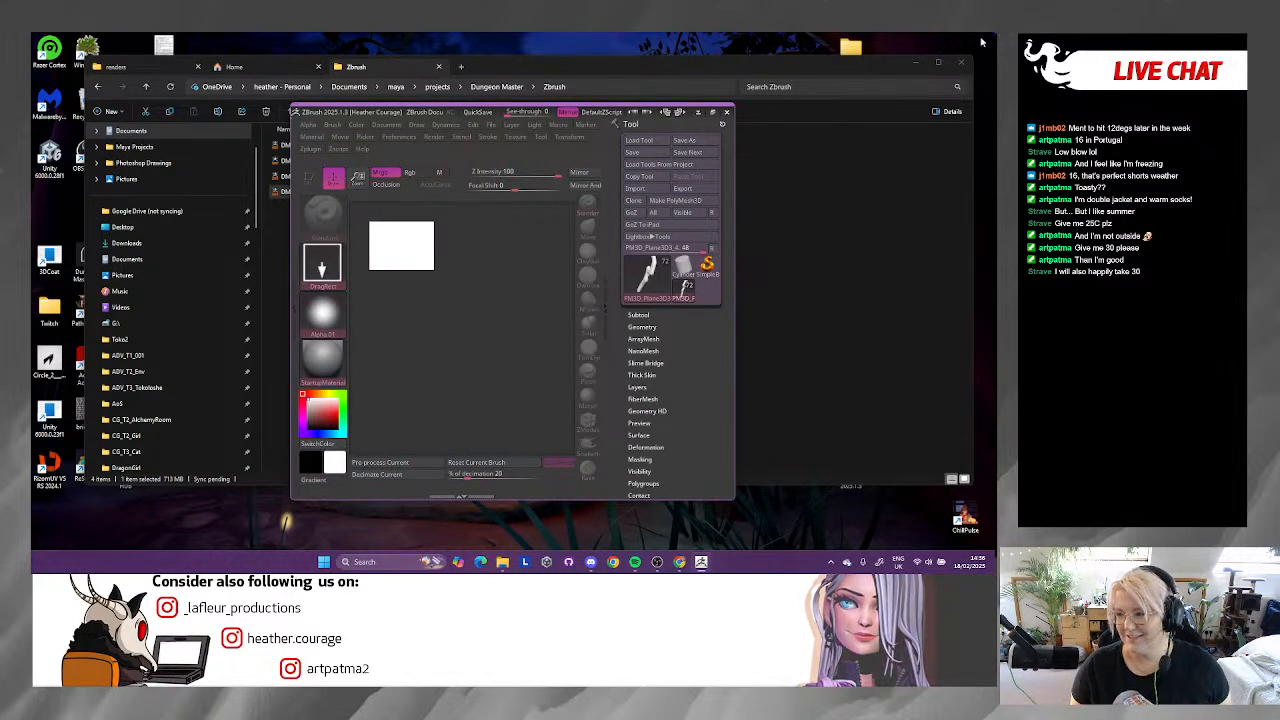
{"action": "left_click", "coordinate": [712, 113]}
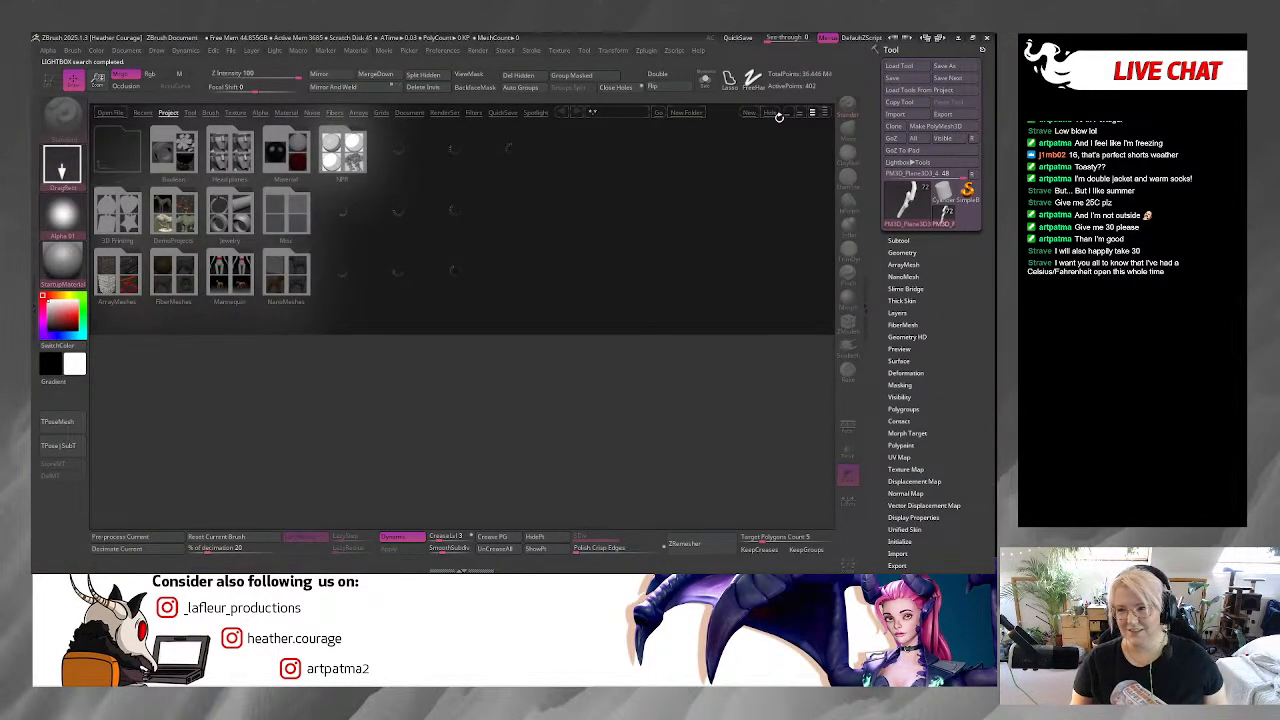
Hide LightBox, place the loaded tool on the canvas, enter Edit mode and frame it.
{"action": "left_click", "coordinate": [772, 114]}
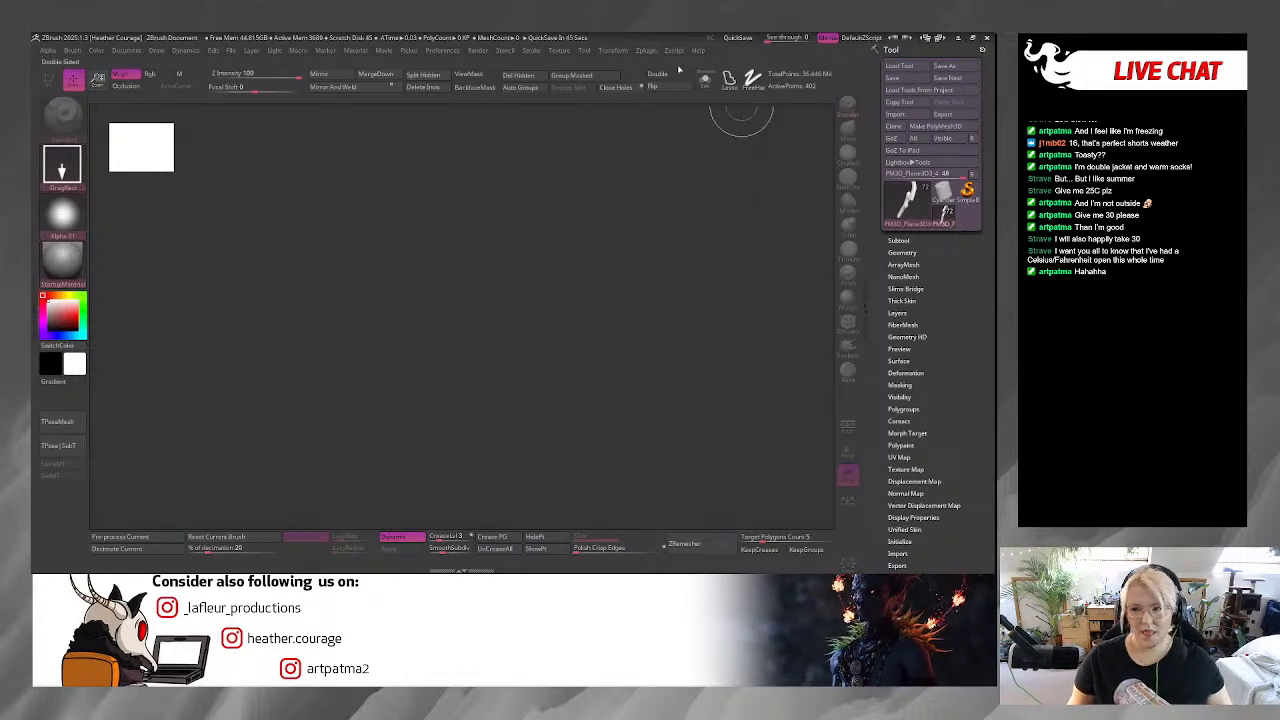
{"action": "left_click_drag", "start_coordinate": [480, 252], "coordinate": [480, 570]}
{"action": "key", "text": "t"}
{"action": "key", "text": "f"}
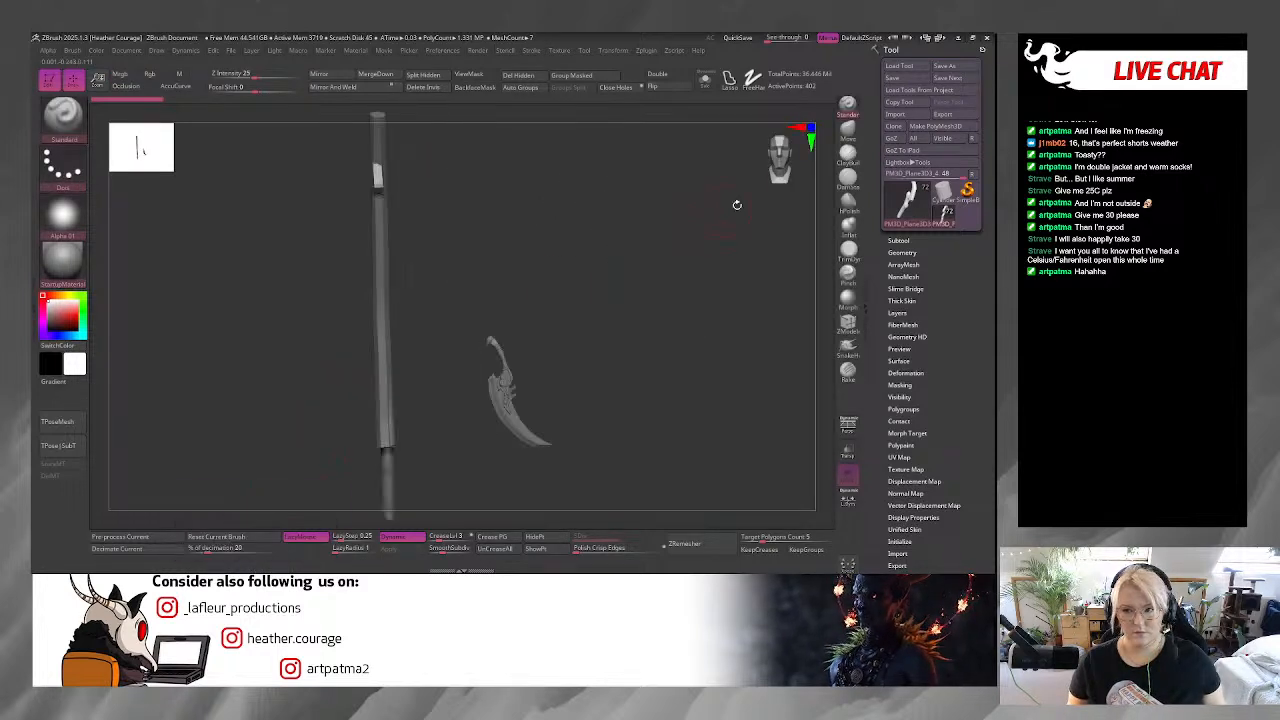
Open the loaded tool's subtool list and turn on PolyFrame display around the weapon hilt.
{"action": "right_click_drag", "start_coordinate": [516, 280], "coordinate": [500, 251], "text": "ctrl"}
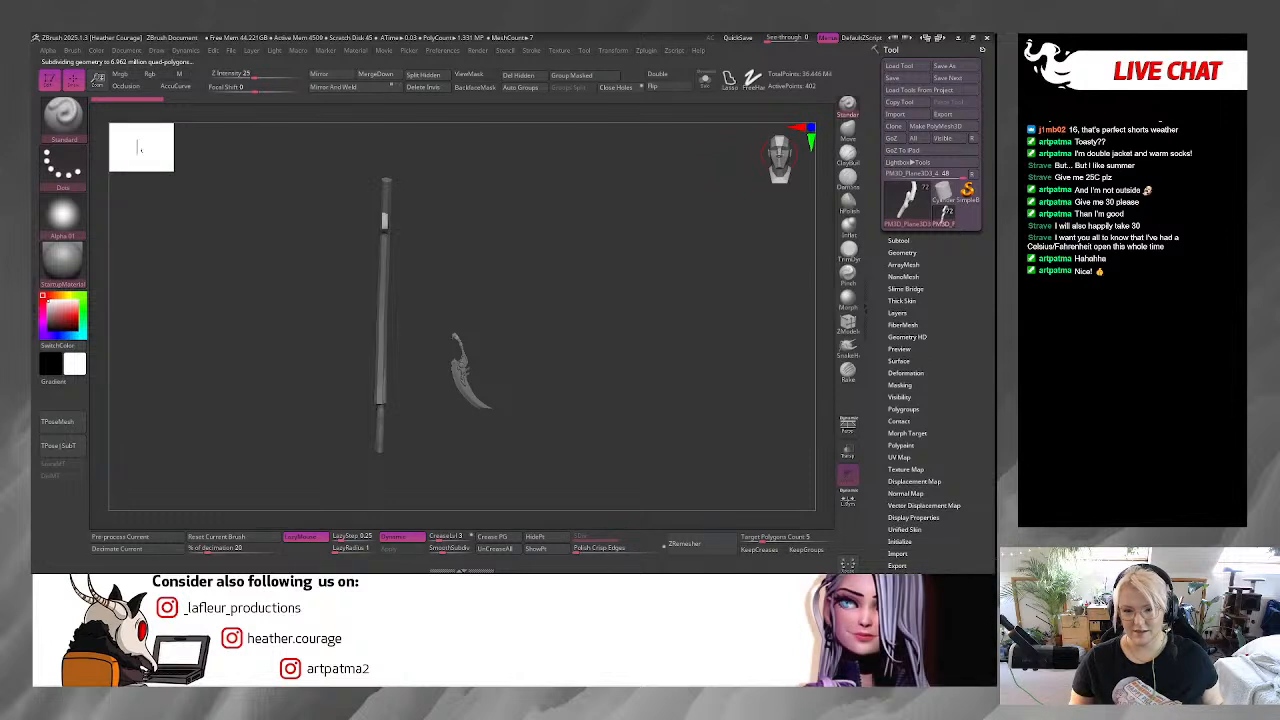
{"action": "right_click_drag", "start_coordinate": [591, 234], "coordinate": [625, 248], "text": "ctrl"}
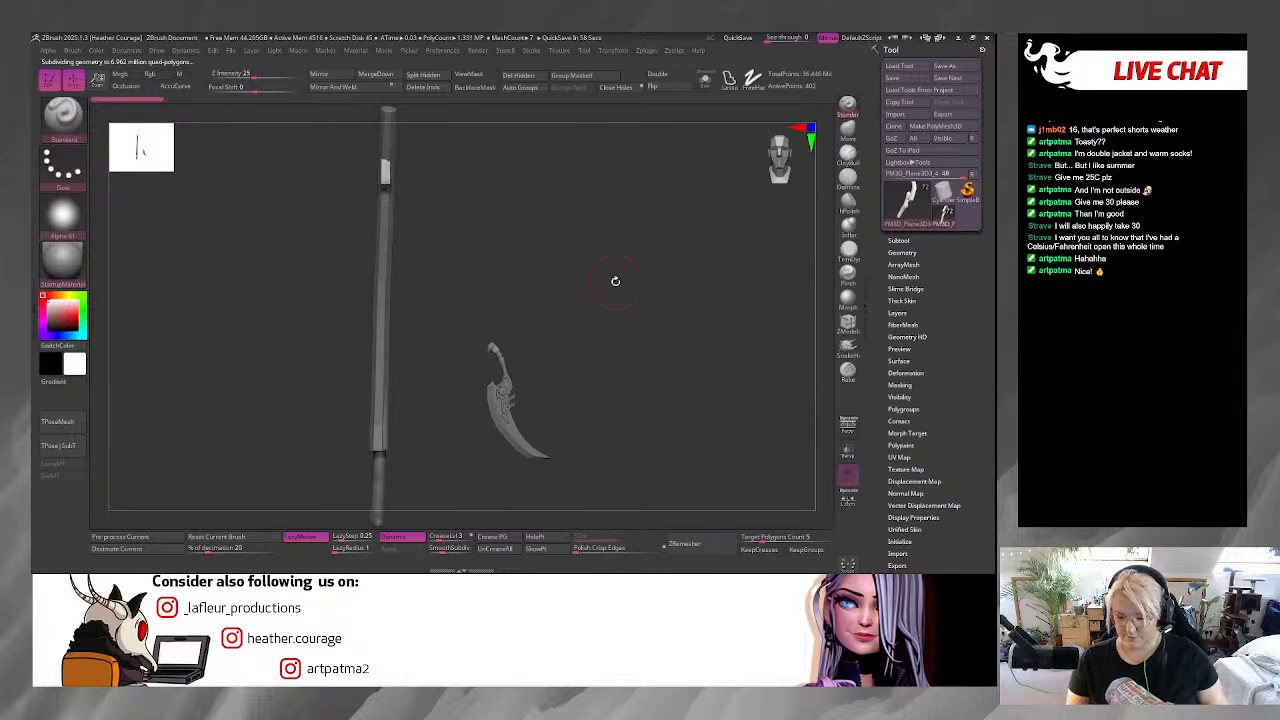
{"action": "left_click", "coordinate": [910, 205]}
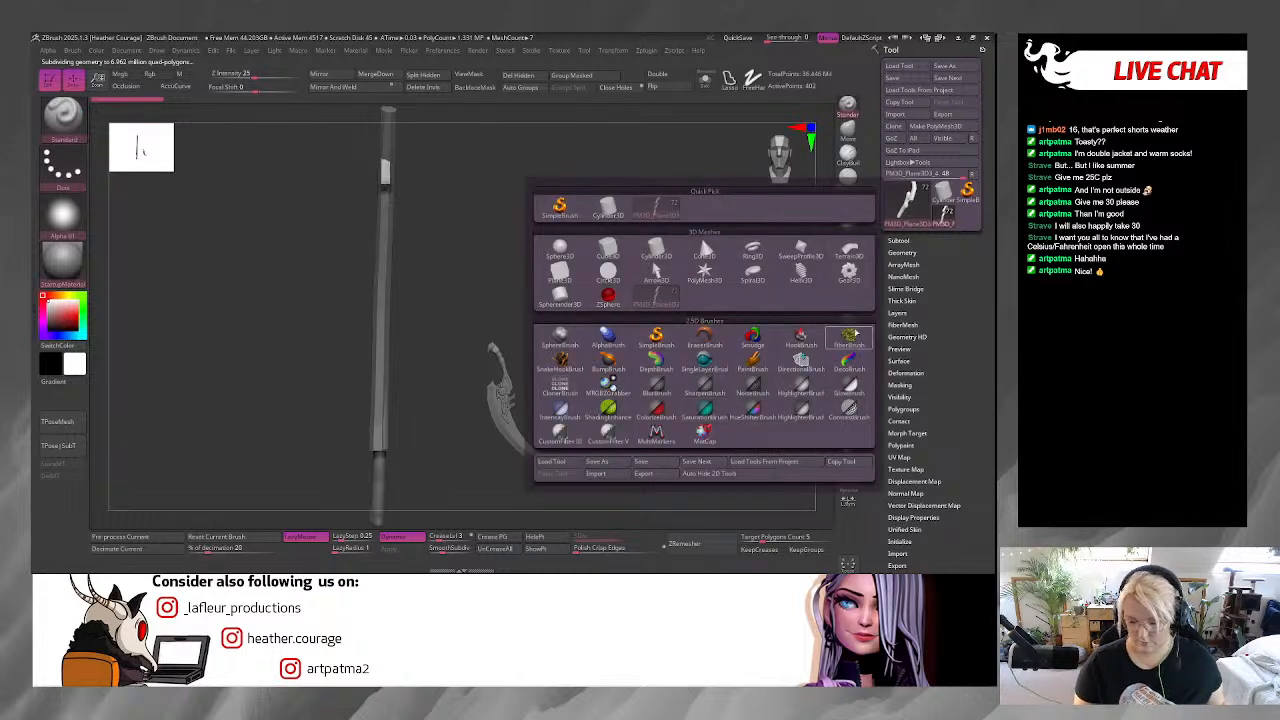
{"action": "left_click", "coordinate": [898, 241]}
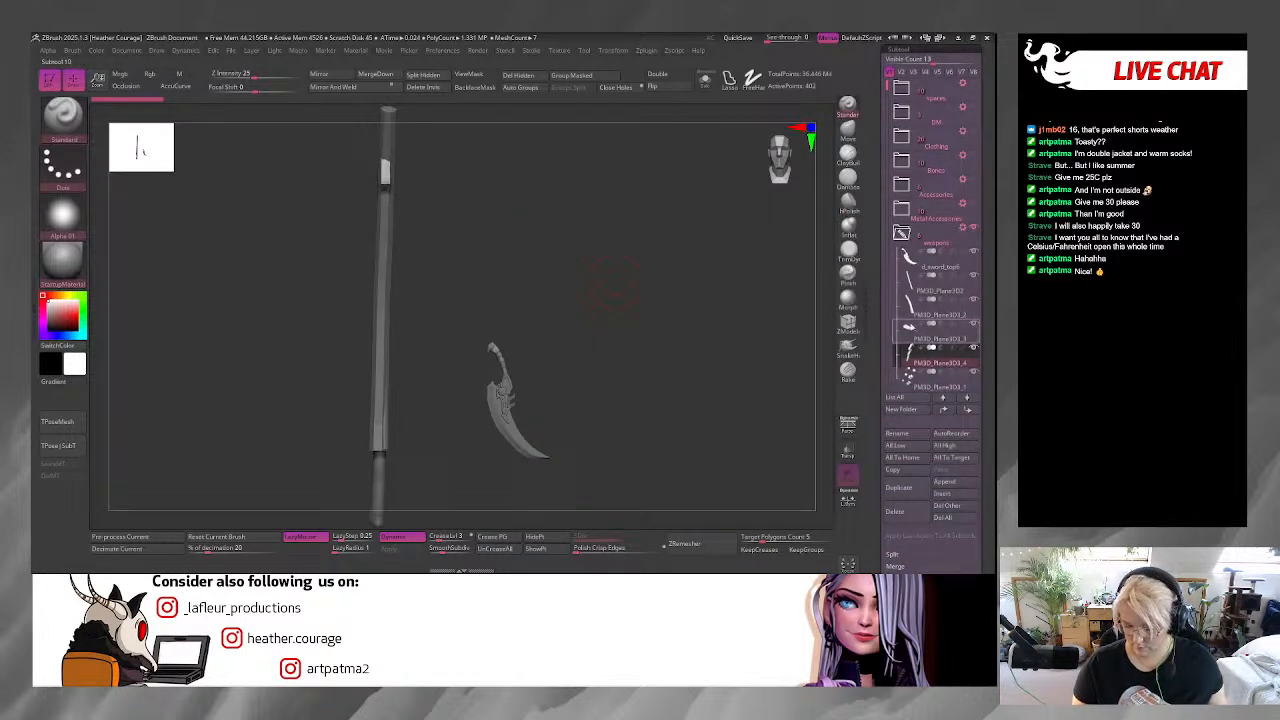
{"action": "left_click_drag", "start_coordinate": [757, 419], "coordinate": [612, 233]}
{"action": "left_click_drag", "start_coordinate": [505, 227], "coordinate": [577, 494], "text": "alt"}
{"action": "key", "text": "shift+f"}
{"action": "left_click_drag", "start_coordinate": [569, 335], "coordinate": [551, 294]}
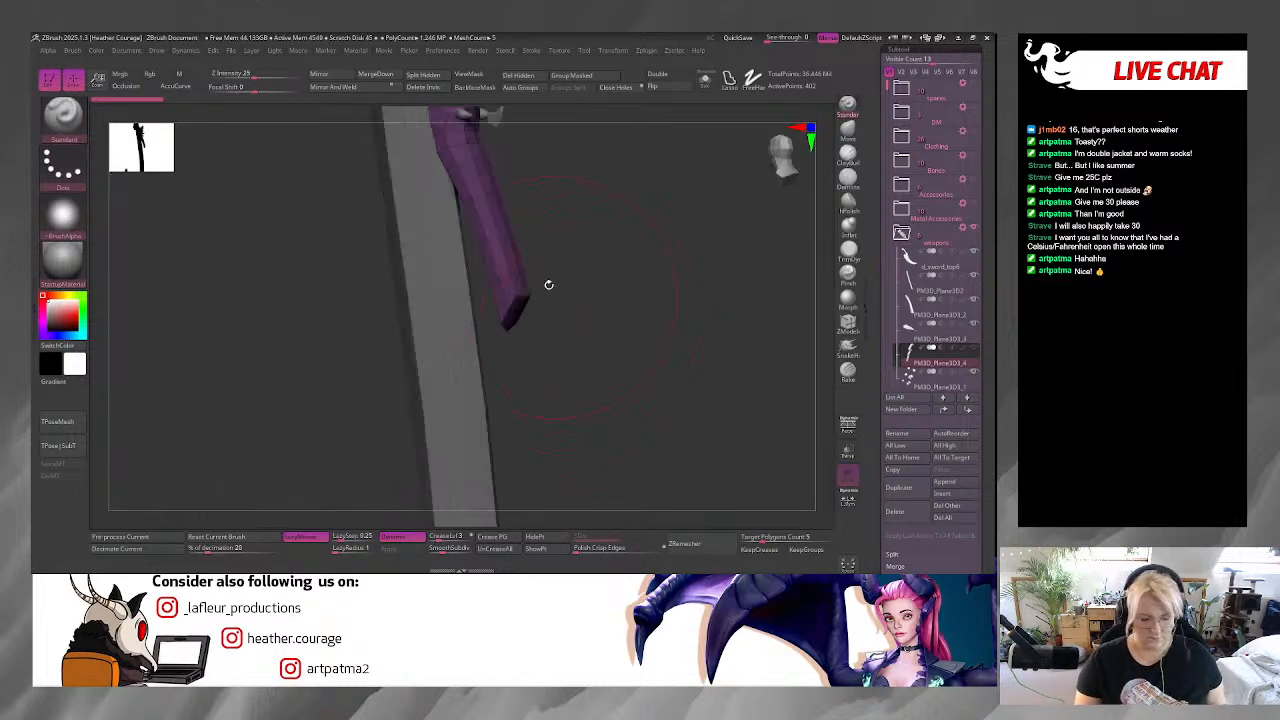
Solo the hilt subtool, show only its purple frame polygroup and split the hidden parts into a separate subtool.
{"action": "key", "text": "ctrl+shift"}
{"action": "left_click", "coordinate": [648, 312], "text": "ctrl+shift"}
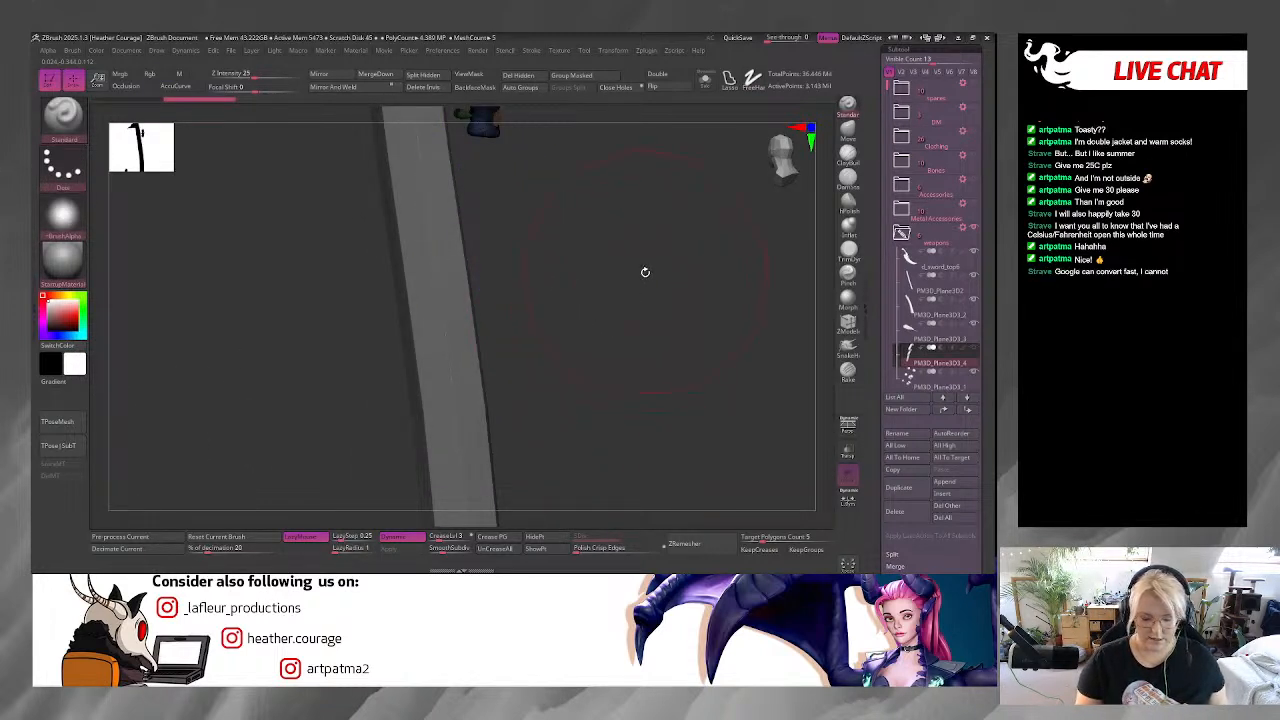
{"action": "key", "text": "ctrl+d"}
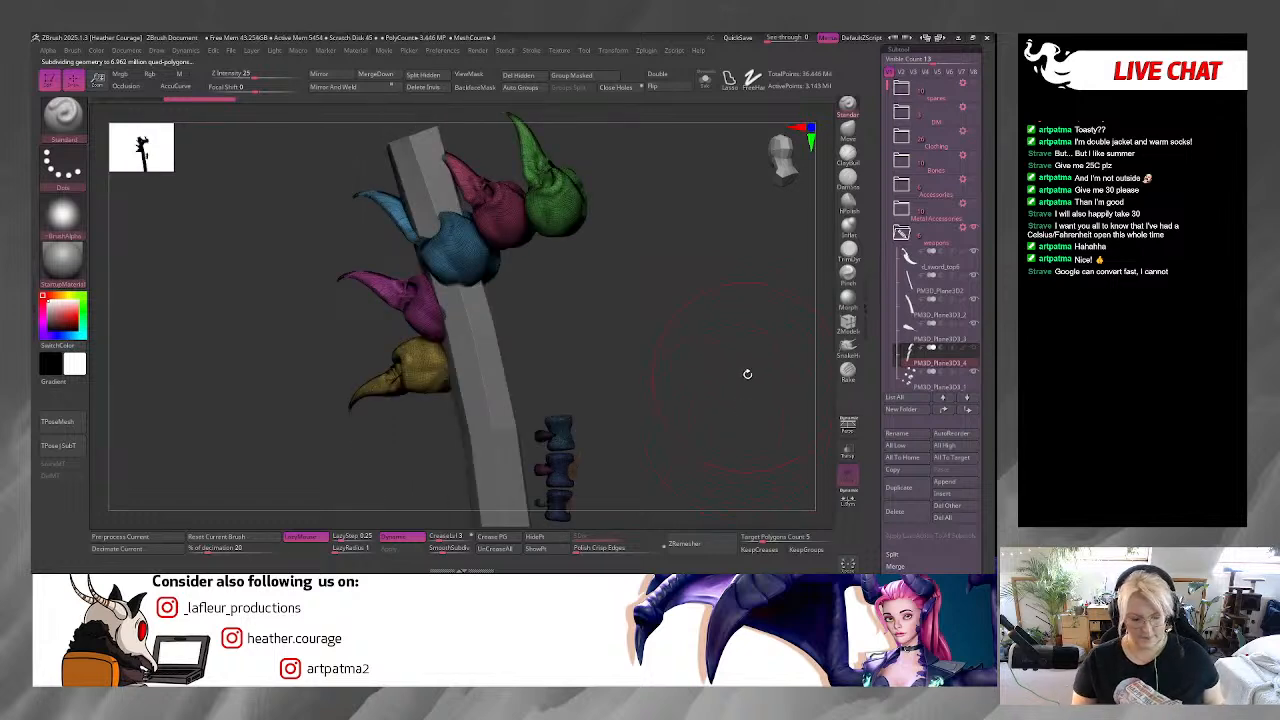
{"action": "key", "text": "ctrl"}
{"action": "left_click_drag", "start_coordinate": [750, 378], "coordinate": [723, 509], "text": "ctrl+shift"}
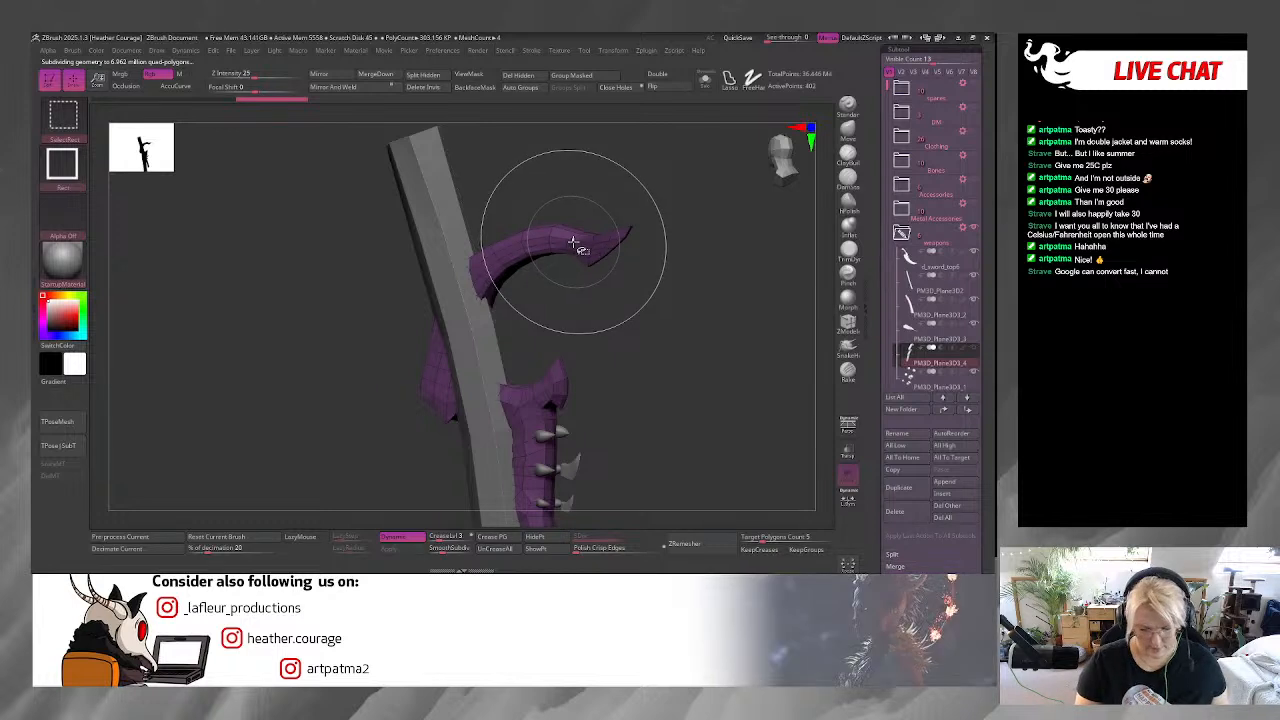
{"action": "left_click_drag", "start_coordinate": [585, 288], "coordinate": [593, 302], "text": "ctrl+shift"}
{"action": "left_click", "coordinate": [705, 79]}
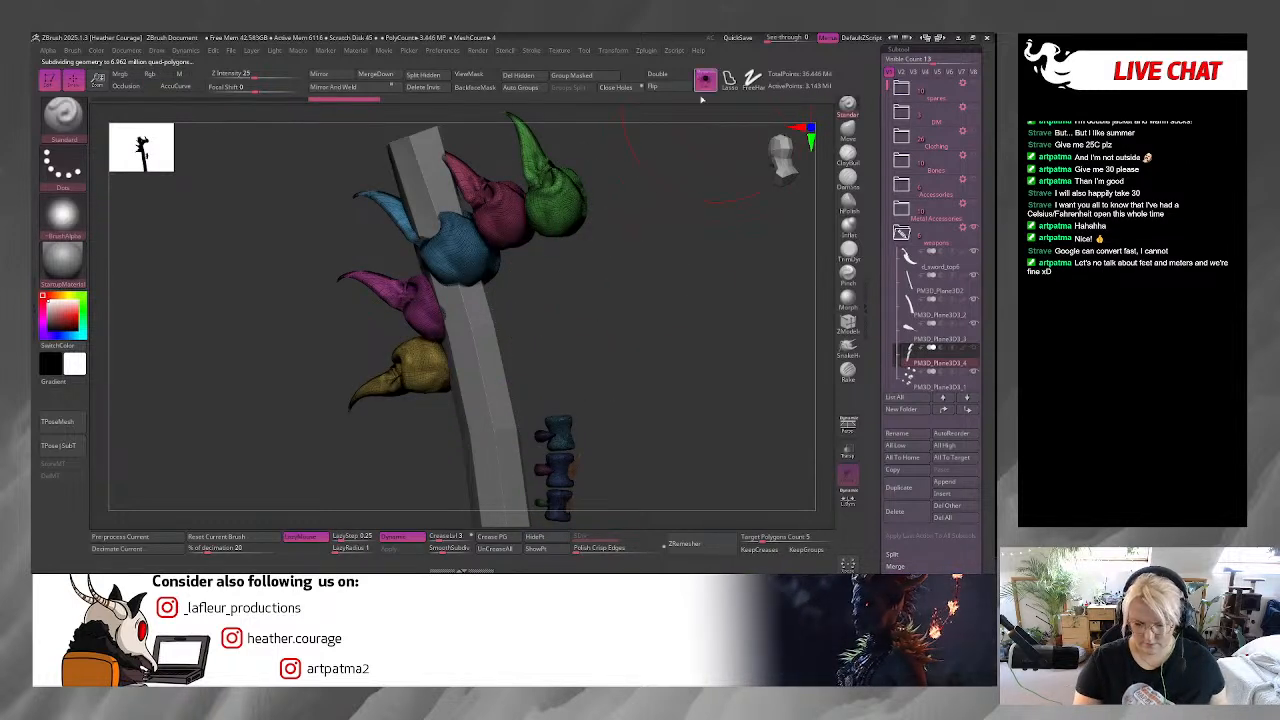
{"action": "left_click_drag", "start_coordinate": [757, 313], "coordinate": [751, 410], "text": "ctrl+shift"}
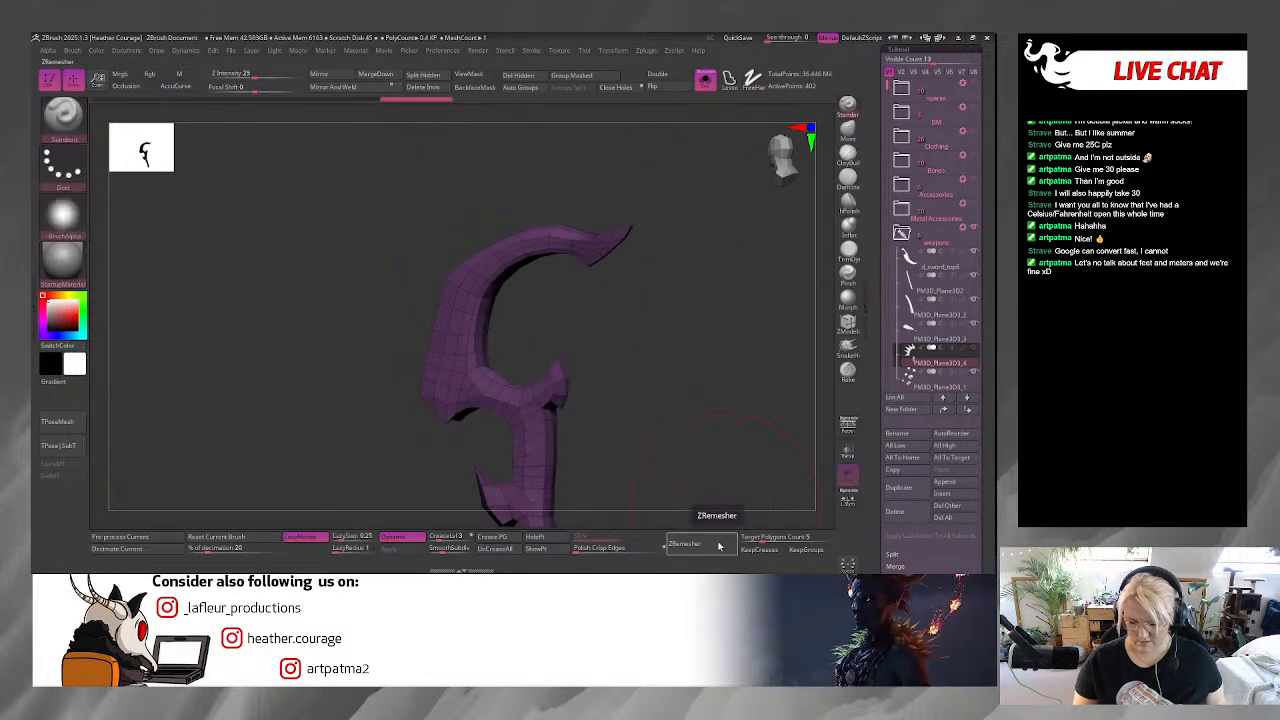
{"action": "left_click", "coordinate": [434, 88]}
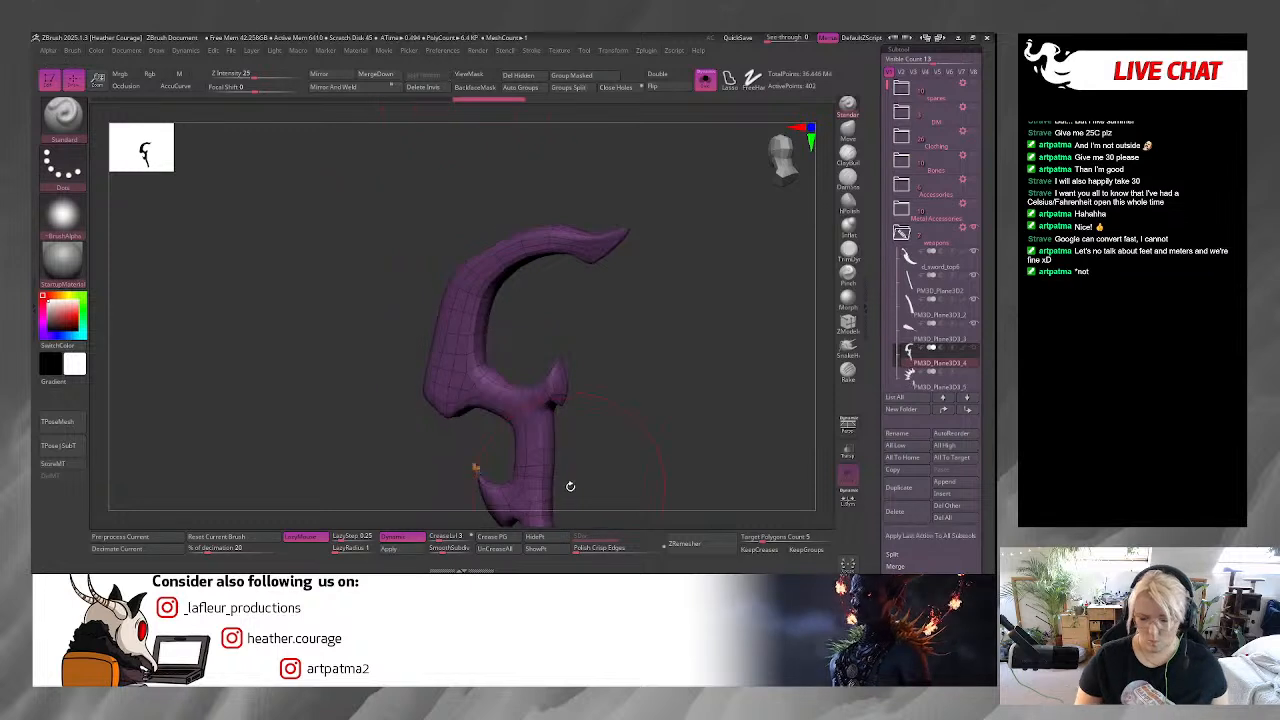
Reduce the brush draw size and turn off Dynamic subdivision on the purple hilt frame.
{"action": "mouse_move", "coordinate": [650, 444]}
{"action": "right_mouse_down", "text": "ctrl"}
{"action": "mouse_move", "coordinate": [654, 463]}
{"action": "mouse_move", "coordinate": [680, 431]}
{"action": "mouse_move", "coordinate": [680, 265]}
{"action": "right_mouse_up", "text": "ctrl"}
{"action": "key", "text": "space"}
{"action": "left_click_drag", "start_coordinate": [708, 242], "coordinate": [692, 243]}
{"action": "mouse_move", "coordinate": [680, 346]}
{"action": "right_mouse_down"}
{"action": "mouse_move", "coordinate": [545, 345]}
{"action": "mouse_move", "coordinate": [686, 349]}
{"action": "mouse_move", "coordinate": [650, 355]}
{"action": "mouse_move", "coordinate": [737, 249]}
{"action": "mouse_move", "coordinate": [645, 346]}
{"action": "mouse_move", "coordinate": [674, 309]}
{"action": "mouse_move", "coordinate": [600, 306]}
{"action": "right_mouse_up"}
{"action": "left_click", "coordinate": [400, 540]}
{"action": "right_click_drag", "start_coordinate": [743, 158], "coordinate": [427, 287]}
{"action": "key", "text": "space"}
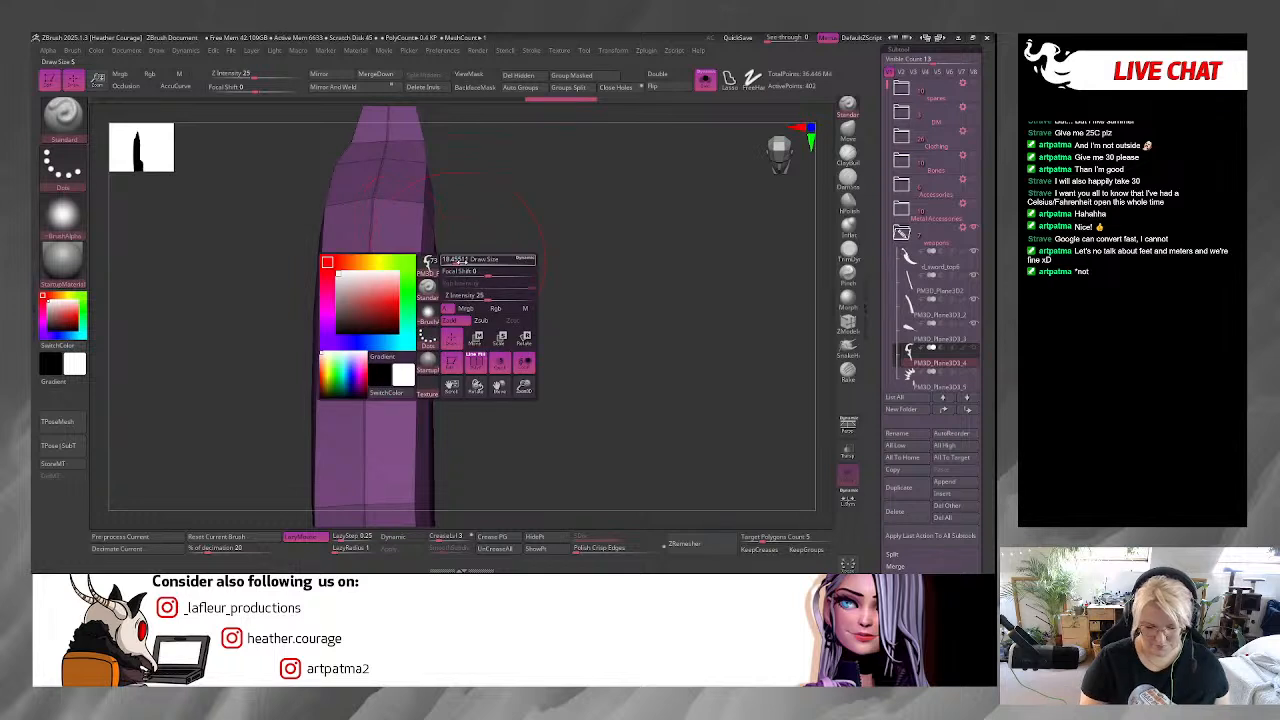
With the ZModeler brush, set the edge action to Crease with EdgeLoop Complete and crease the edge loop along the curved arm.
{"action": "left_click", "coordinate": [848, 322]}
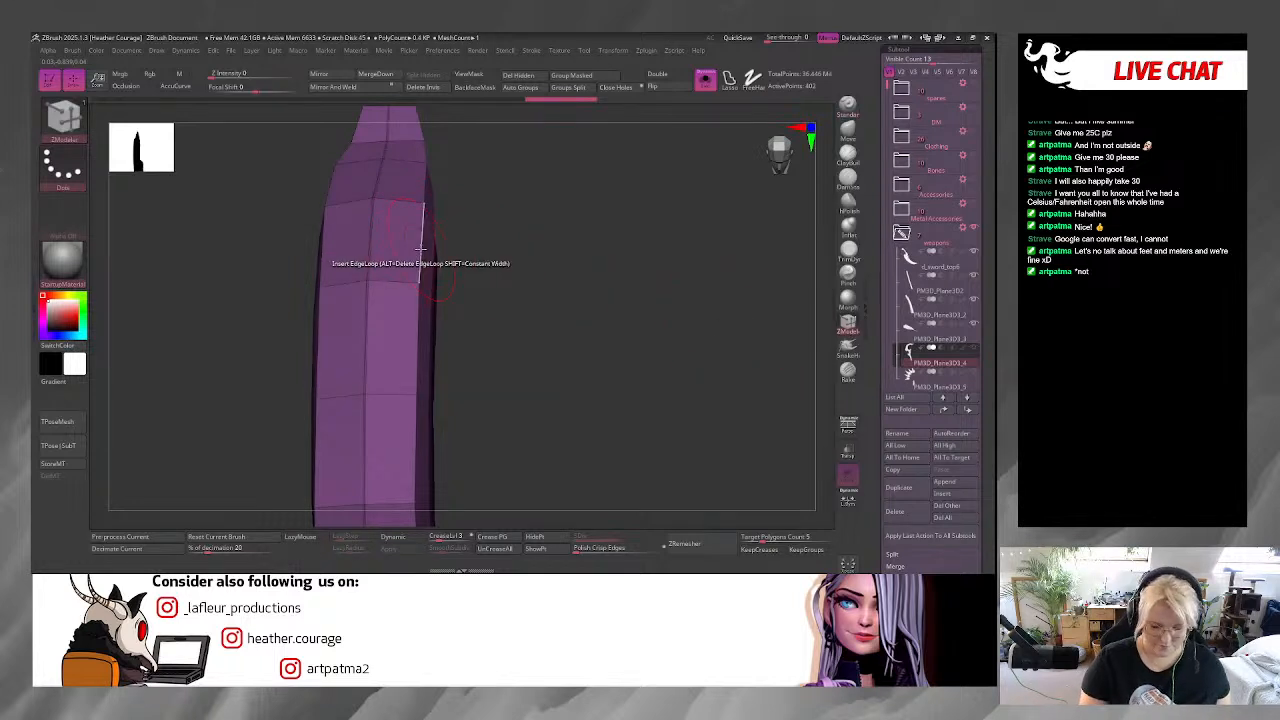
{"action": "key", "text": "space"}
{"action": "left_click", "coordinate": [295, 293]}
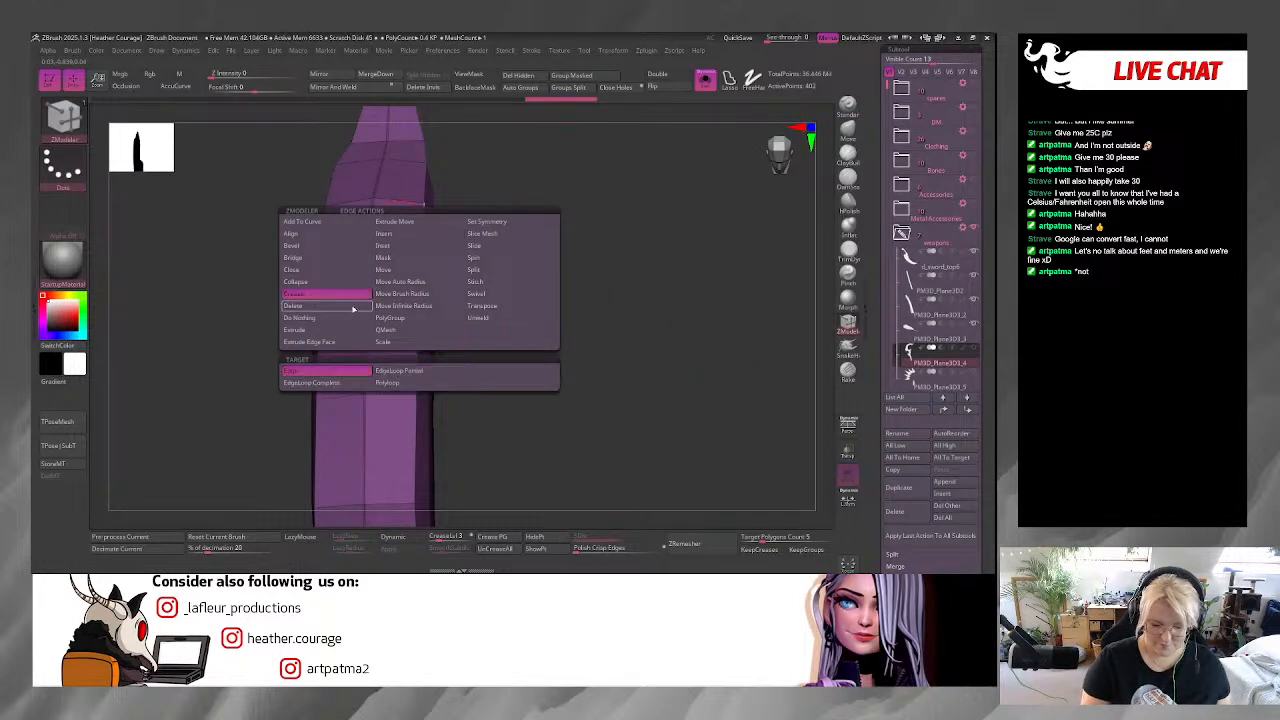
{"action": "left_click", "coordinate": [365, 383]}
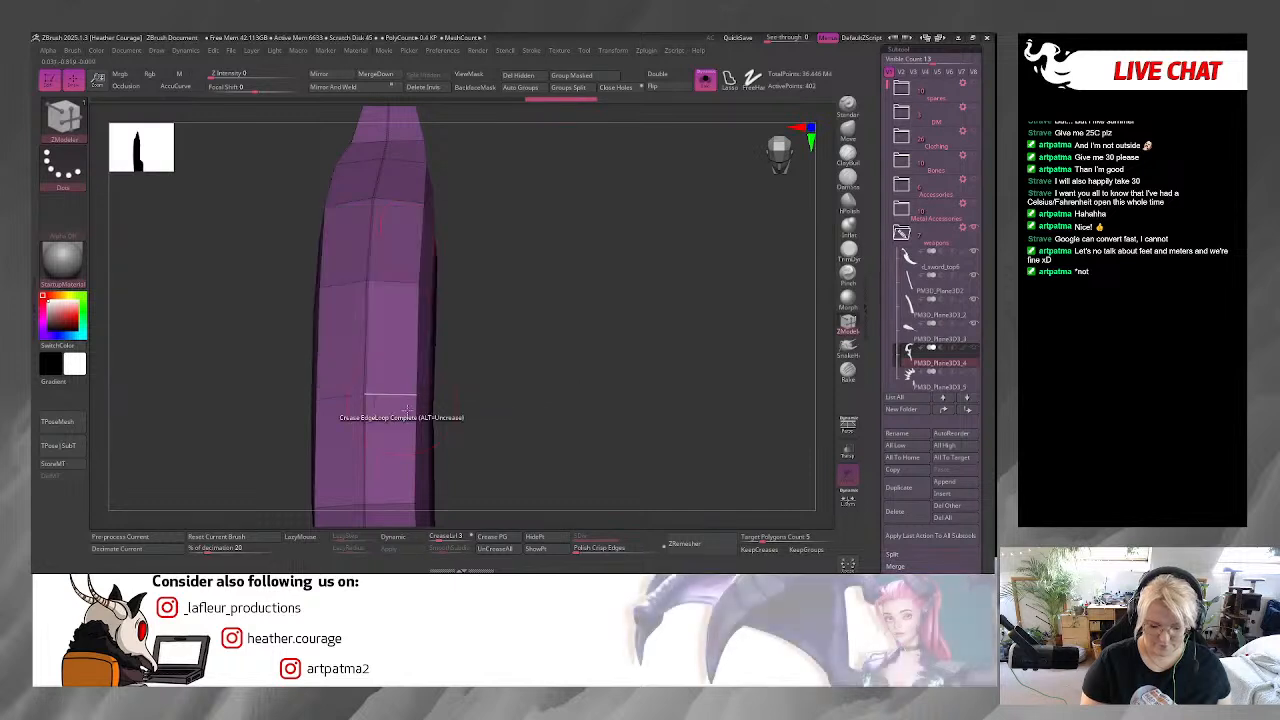
{"action": "left_click", "coordinate": [416, 428]}
{"action": "left_click_drag", "start_coordinate": [460, 420], "coordinate": [543, 337]}
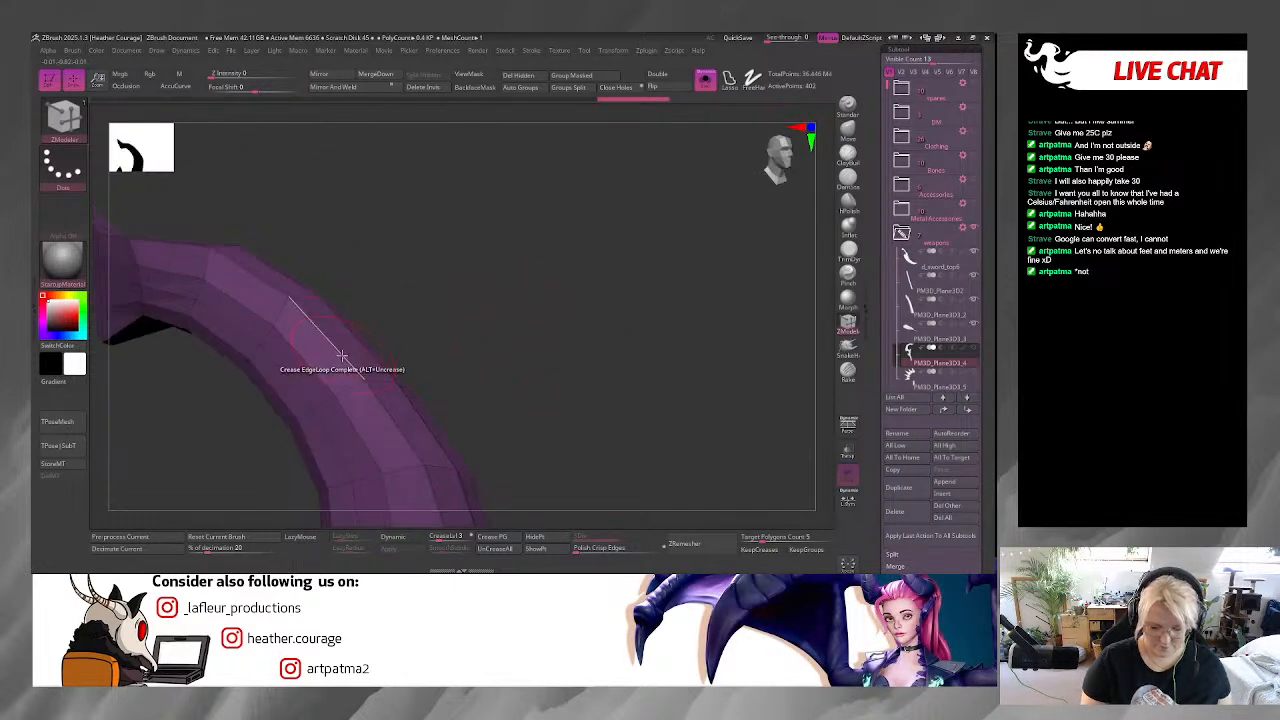
{"action": "left_click_drag", "start_coordinate": [457, 329], "coordinate": [486, 329], "text": "alt"}
{"action": "mouse_move", "coordinate": [549, 189]}
{"action": "left_mouse_down"}
{"action": "mouse_move", "coordinate": [497, 203]}
{"action": "mouse_move", "coordinate": [322, 173]}
{"action": "mouse_move", "coordinate": [414, 177]}
{"action": "mouse_move", "coordinate": [376, 194]}
{"action": "left_mouse_up"}
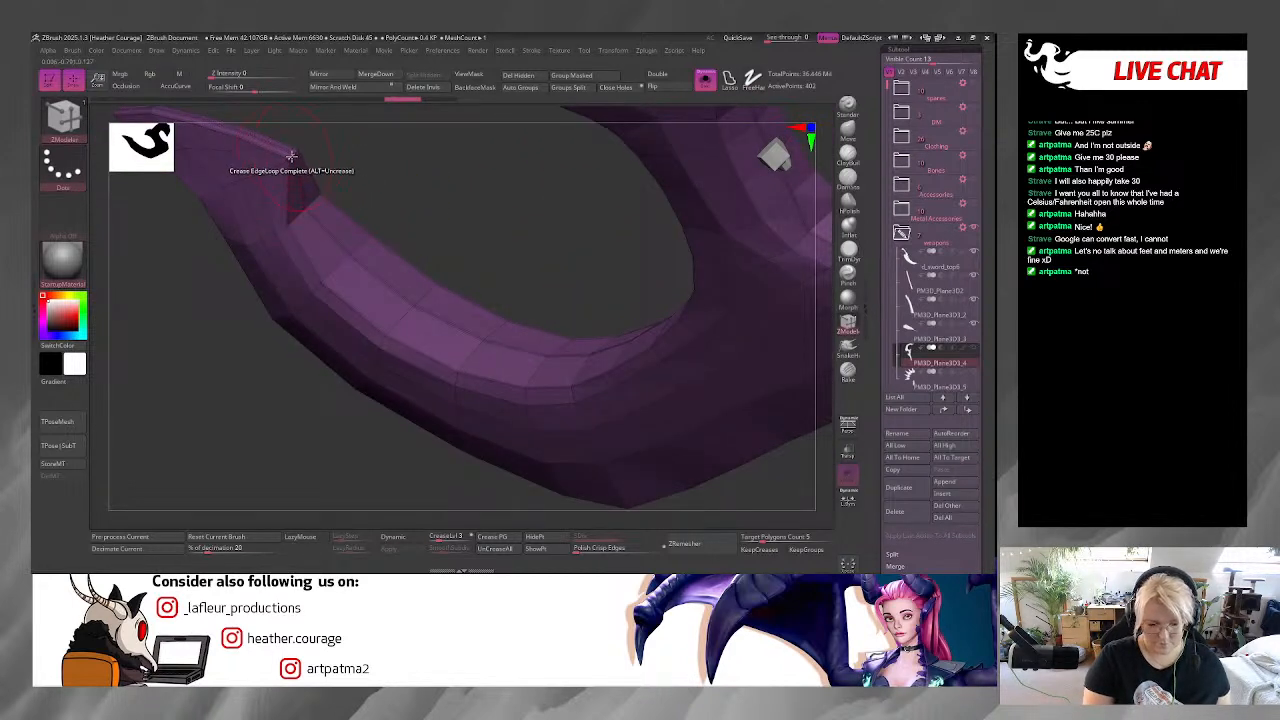
Switch the ZModeler crease target to Edge and crease individual hard edges at the arm's tip and the small side spike.
{"action": "key", "text": "space"}
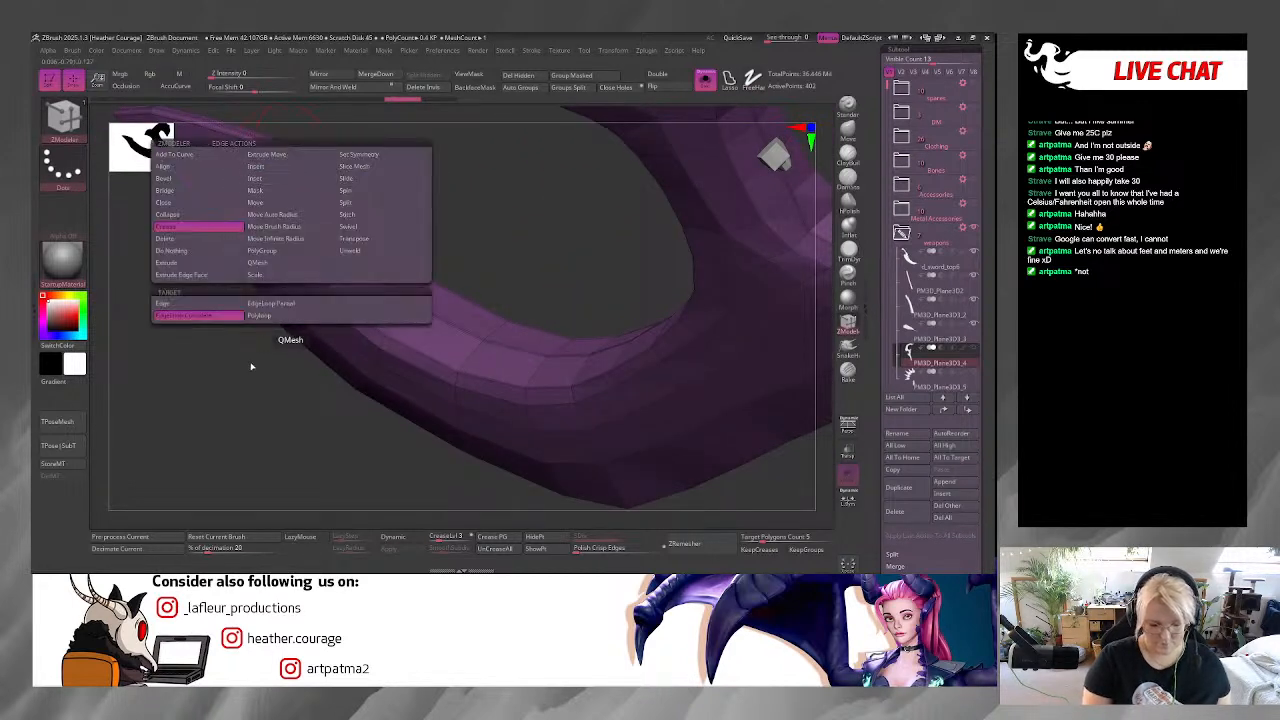
{"action": "left_click", "coordinate": [207, 314]}
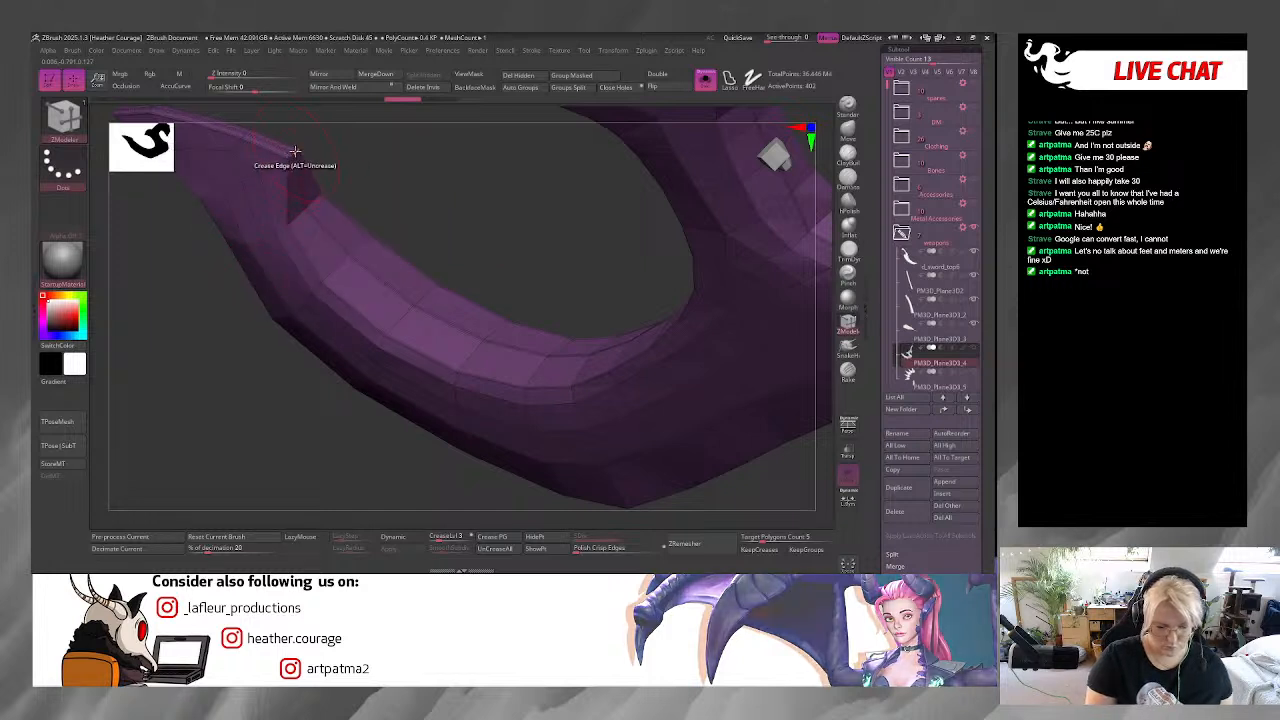
{"action": "left_click_drag", "start_coordinate": [377, 191], "coordinate": [600, 416]}
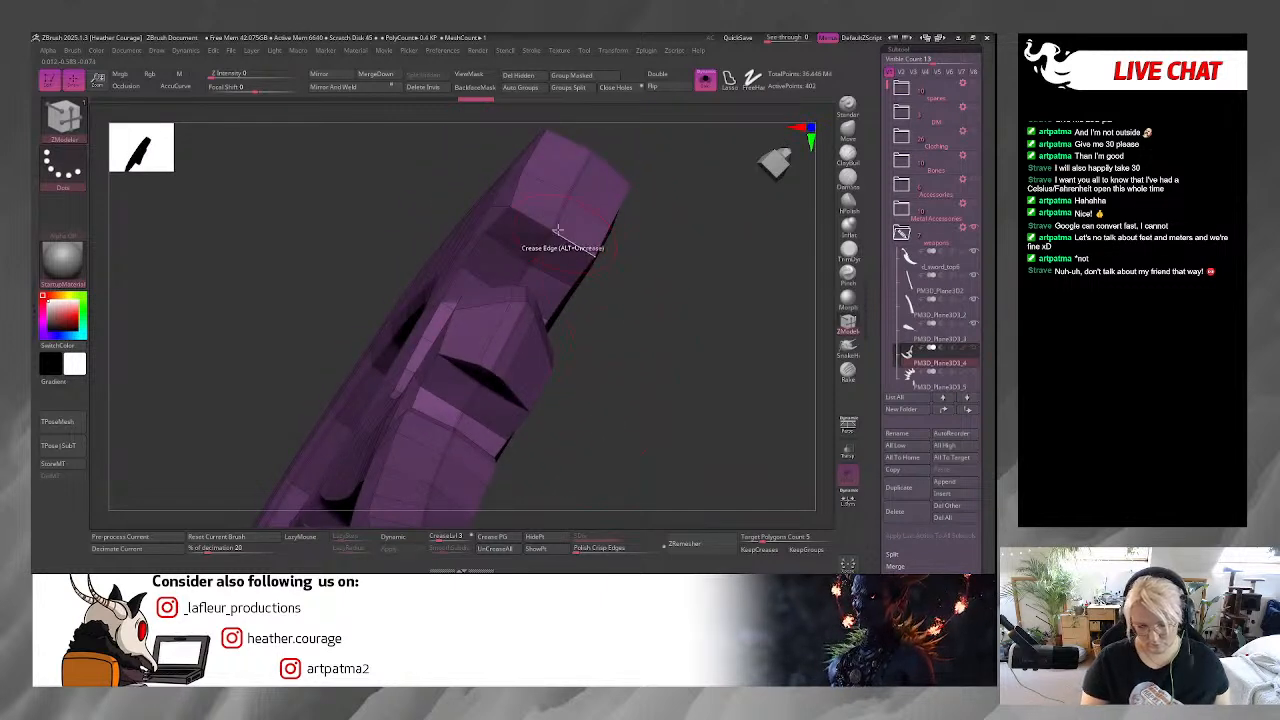
{"action": "left_click_drag", "start_coordinate": [632, 351], "coordinate": [628, 229]}
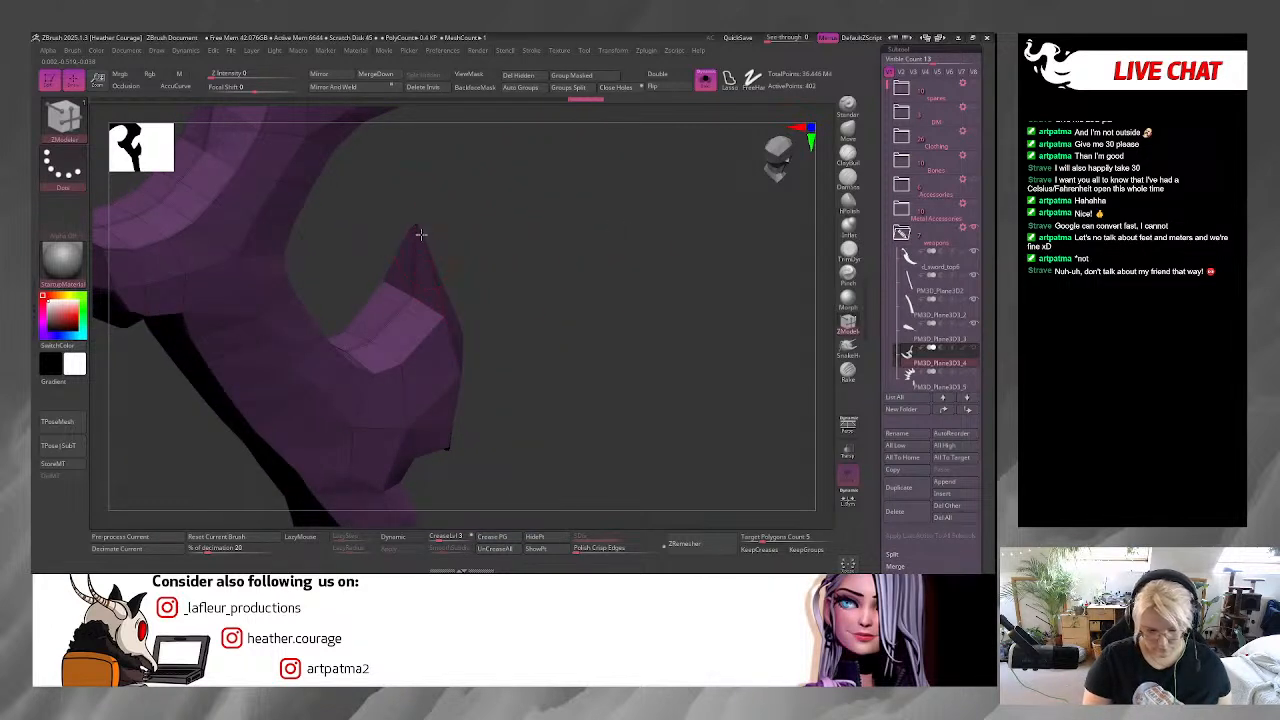
{"action": "left_click_drag", "start_coordinate": [558, 310], "coordinate": [605, 301]}
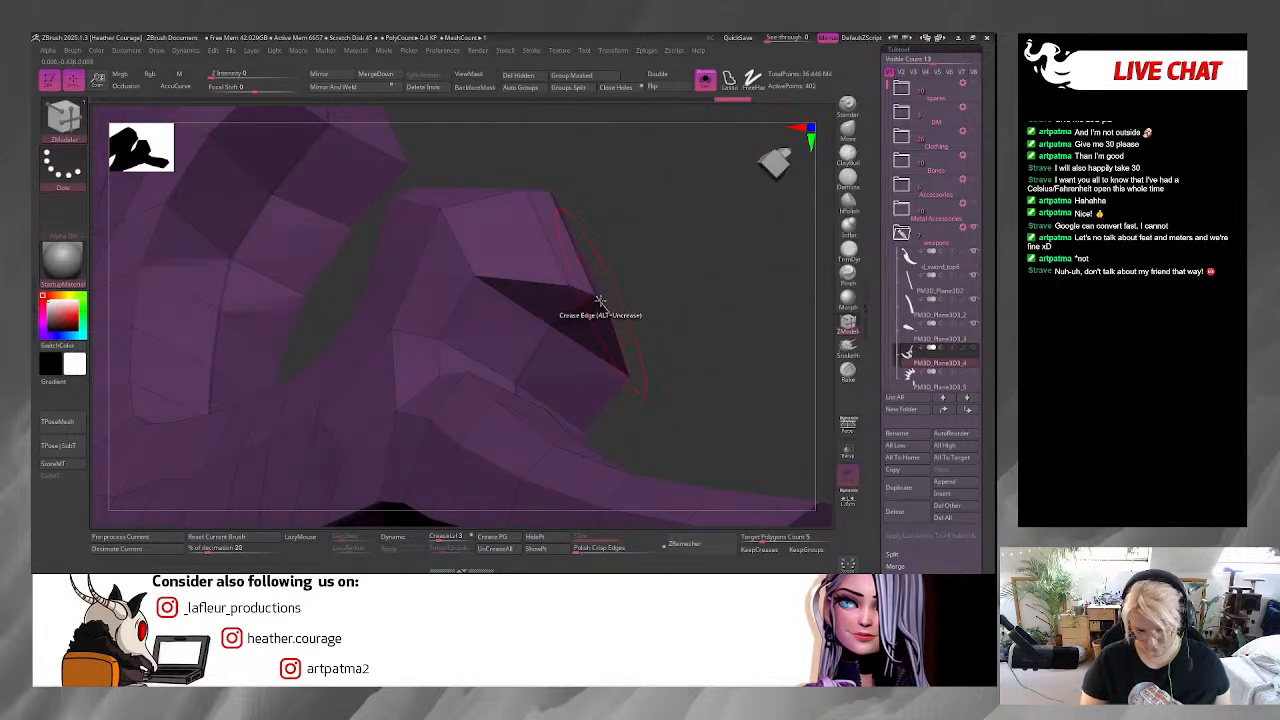
{"action": "left_click_drag", "start_coordinate": [640, 349], "coordinate": [606, 231]}
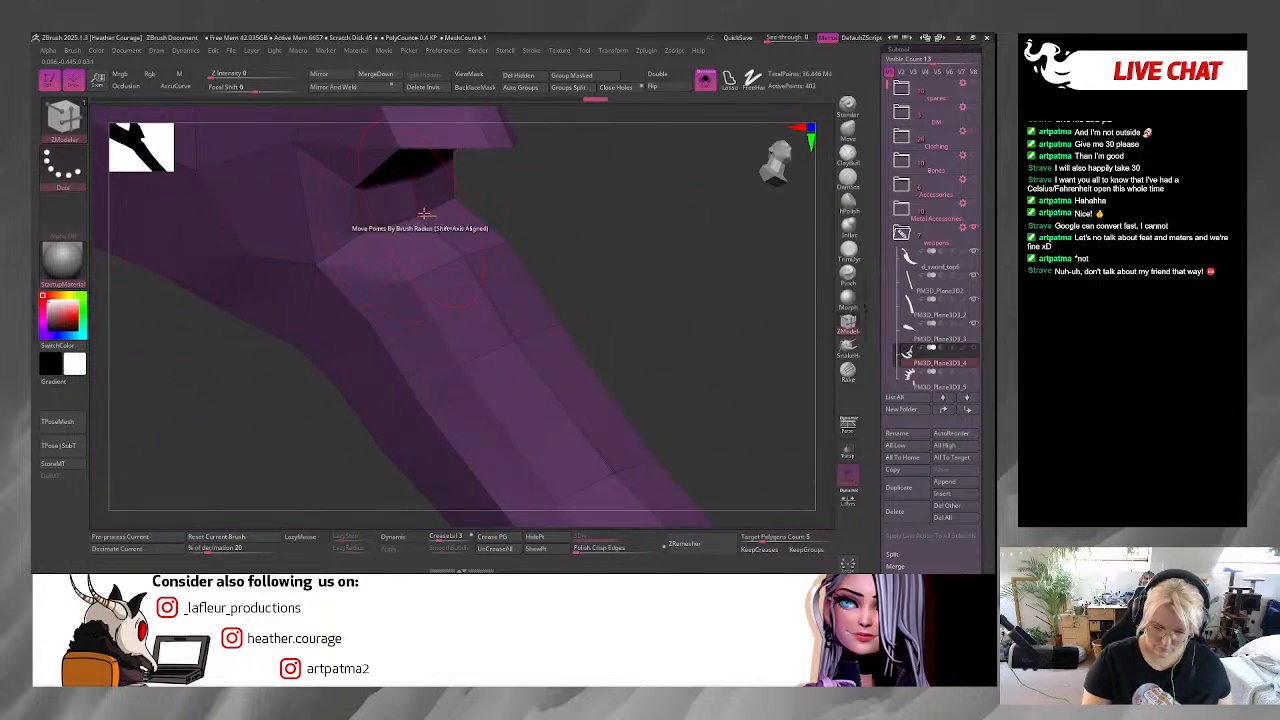
Crease the individual edges around the flat end face of the hilt frame's grip.
{"action": "left_click_drag", "start_coordinate": [440, 212], "coordinate": [471, 186]}
{"action": "left_click_drag", "start_coordinate": [563, 266], "coordinate": [634, 309]}
{"action": "left_click_drag", "start_coordinate": [726, 371], "coordinate": [639, 351]}
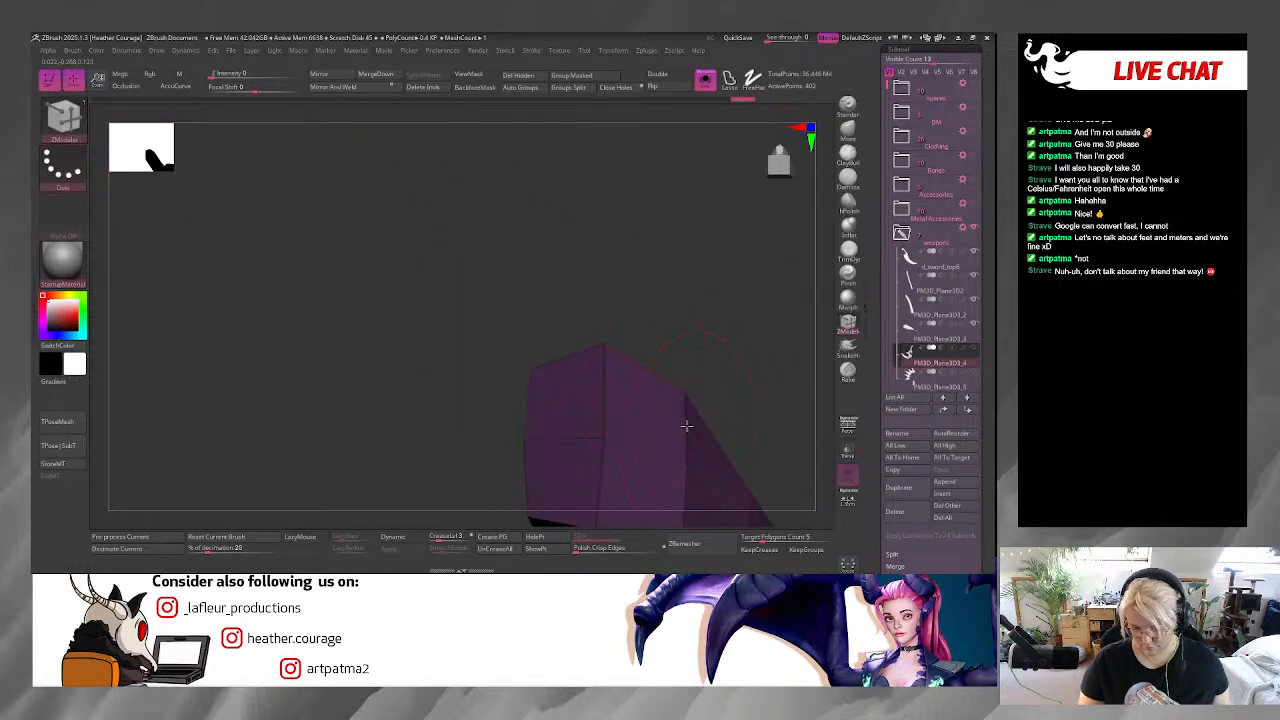
{"action": "left_click_drag", "start_coordinate": [683, 431], "coordinate": [717, 180]}
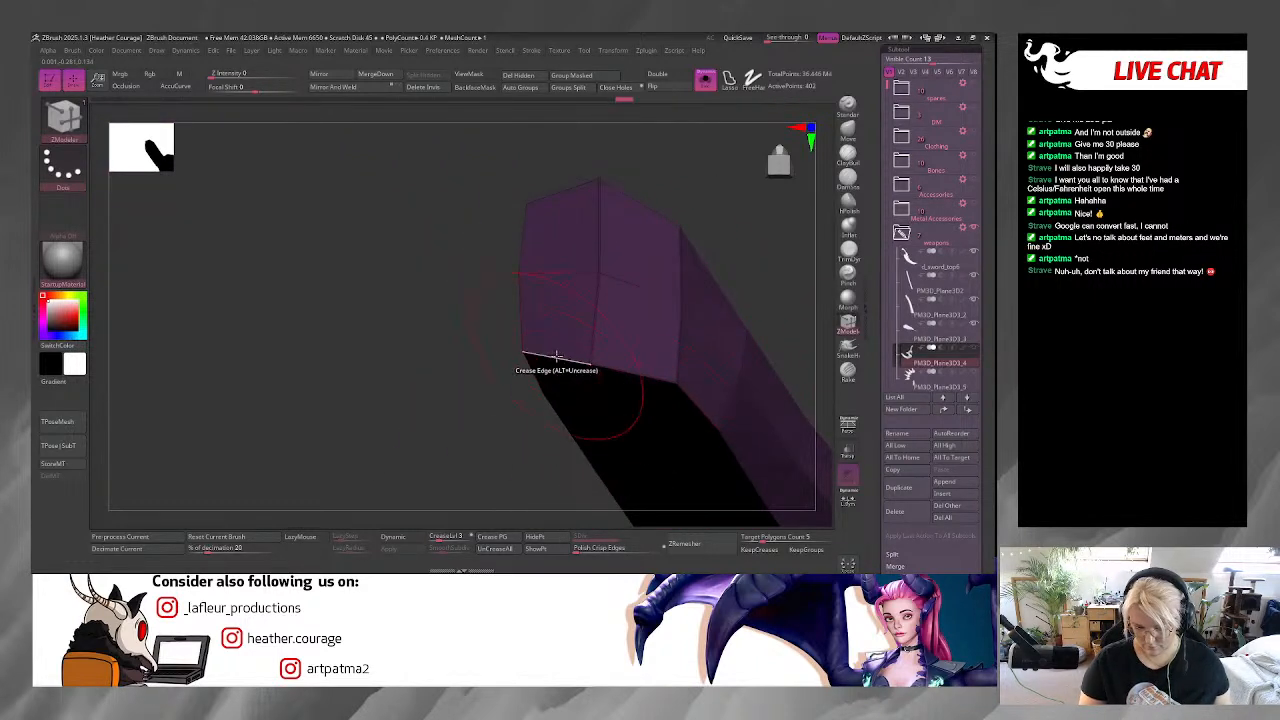
{"action": "left_click_drag", "start_coordinate": [534, 230], "coordinate": [653, 193]}
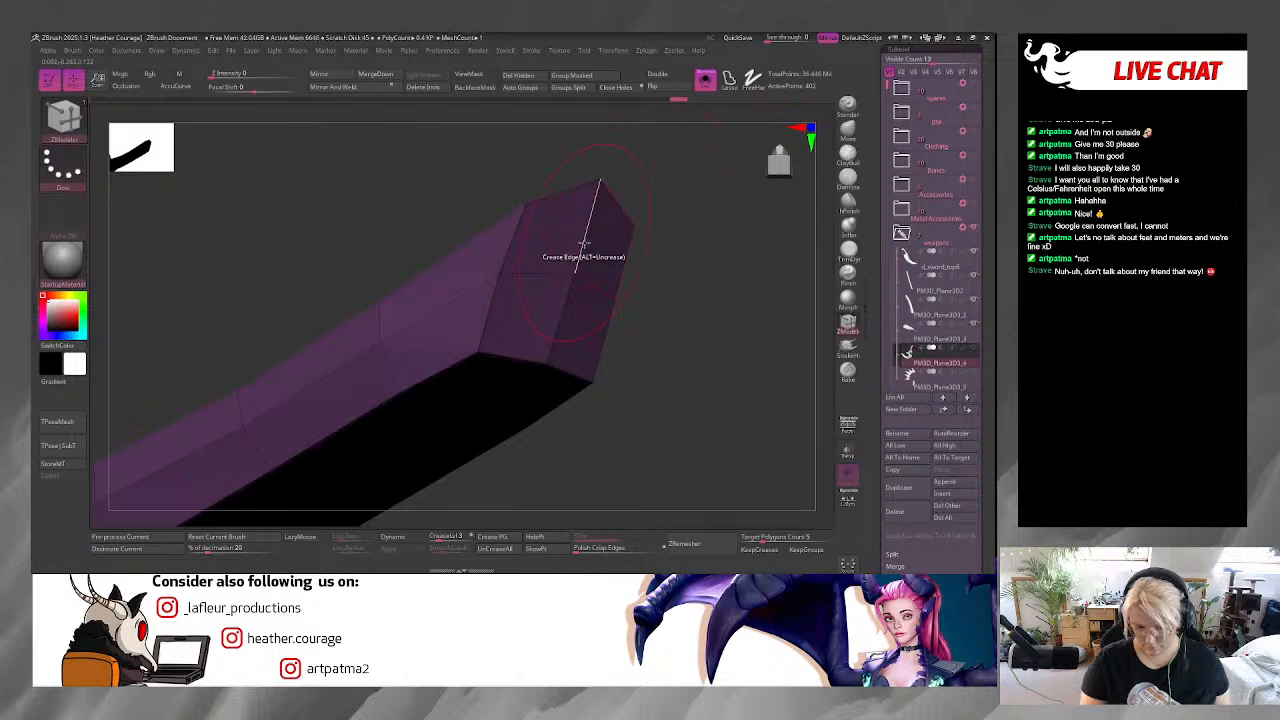
{"action": "left_click_drag", "start_coordinate": [650, 380], "coordinate": [634, 411]}
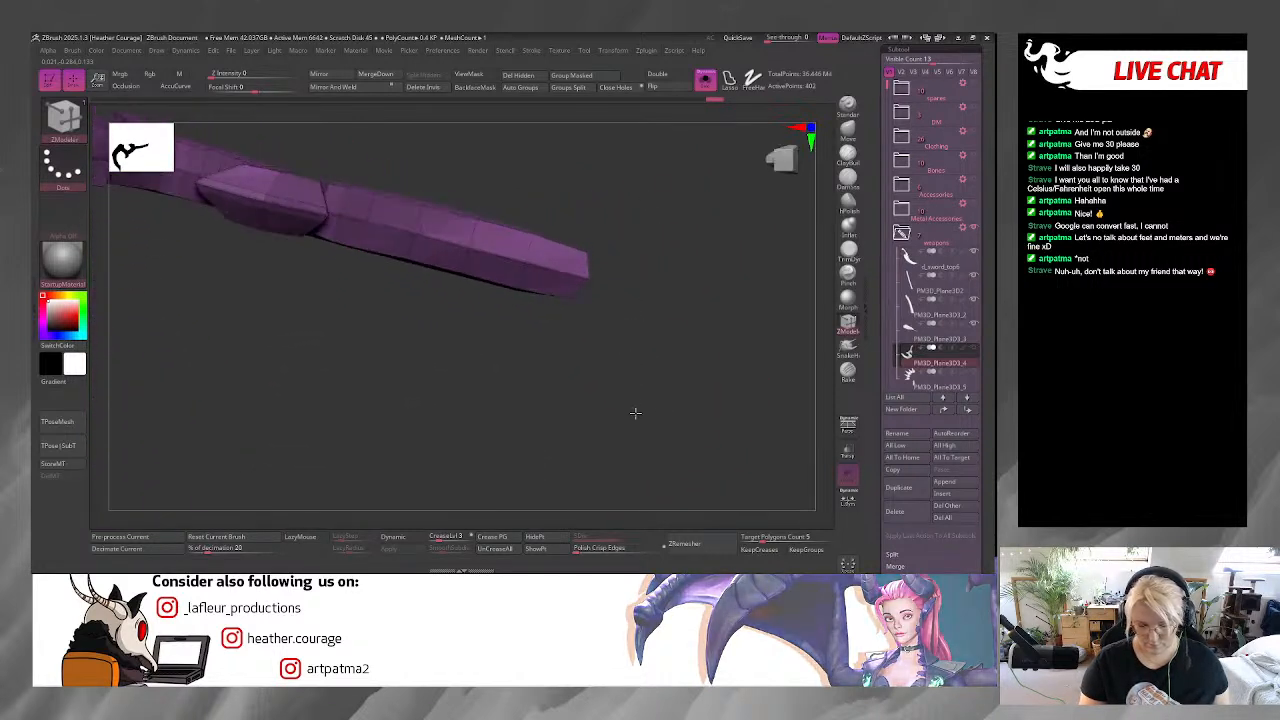
{"action": "key", "text": "space"}
{"action": "left_click", "coordinate": [561, 276]}
Turn Dynamic subdivision back on for the hilt frame and check its creased edges and prongs from several angles.
{"action": "left_click_drag", "start_coordinate": [540, 306], "coordinate": [636, 341]}
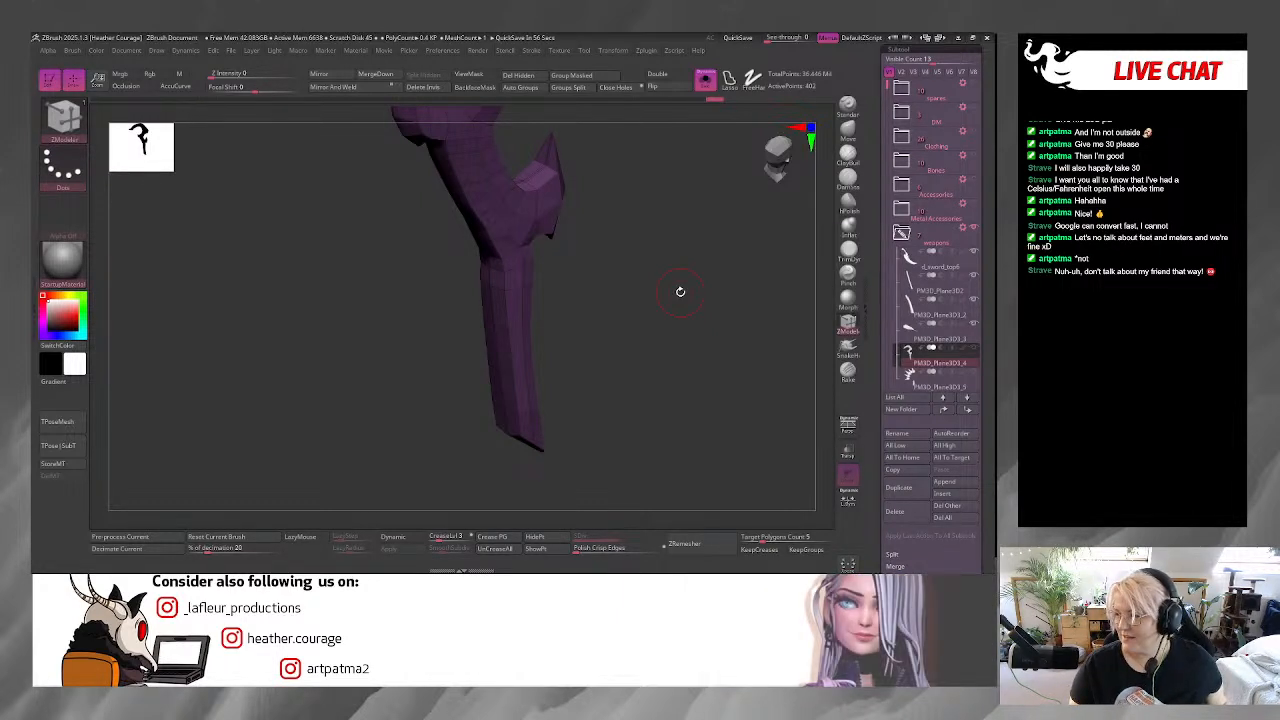
{"action": "left_click_drag", "start_coordinate": [695, 312], "coordinate": [662, 429]}
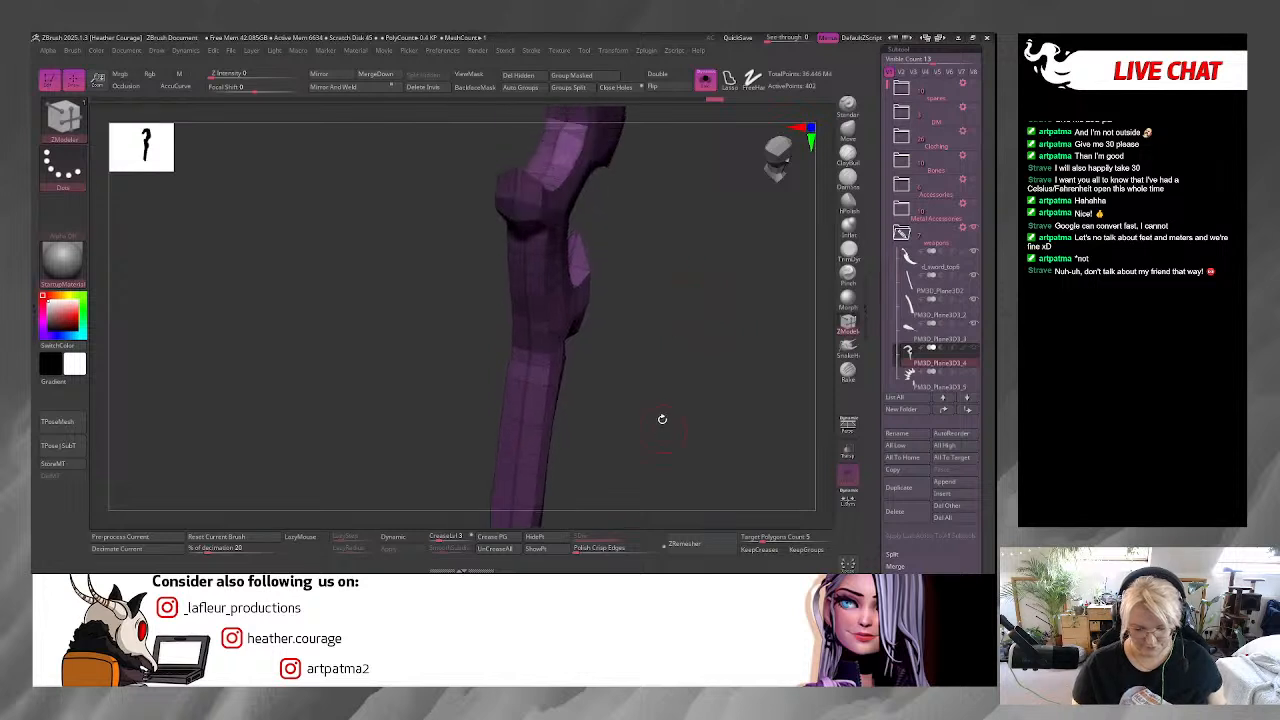
{"action": "left_click_drag", "start_coordinate": [657, 341], "coordinate": [702, 307]}
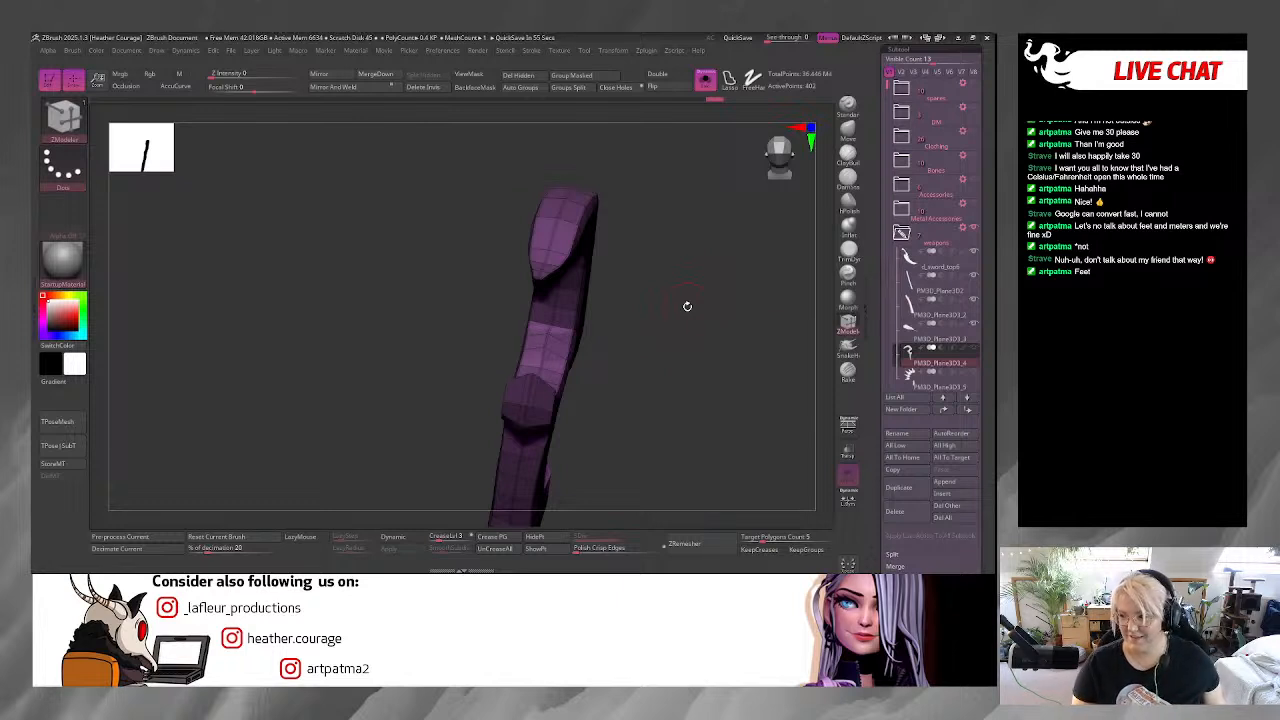
{"action": "left_click_drag", "start_coordinate": [677, 423], "coordinate": [624, 296]}
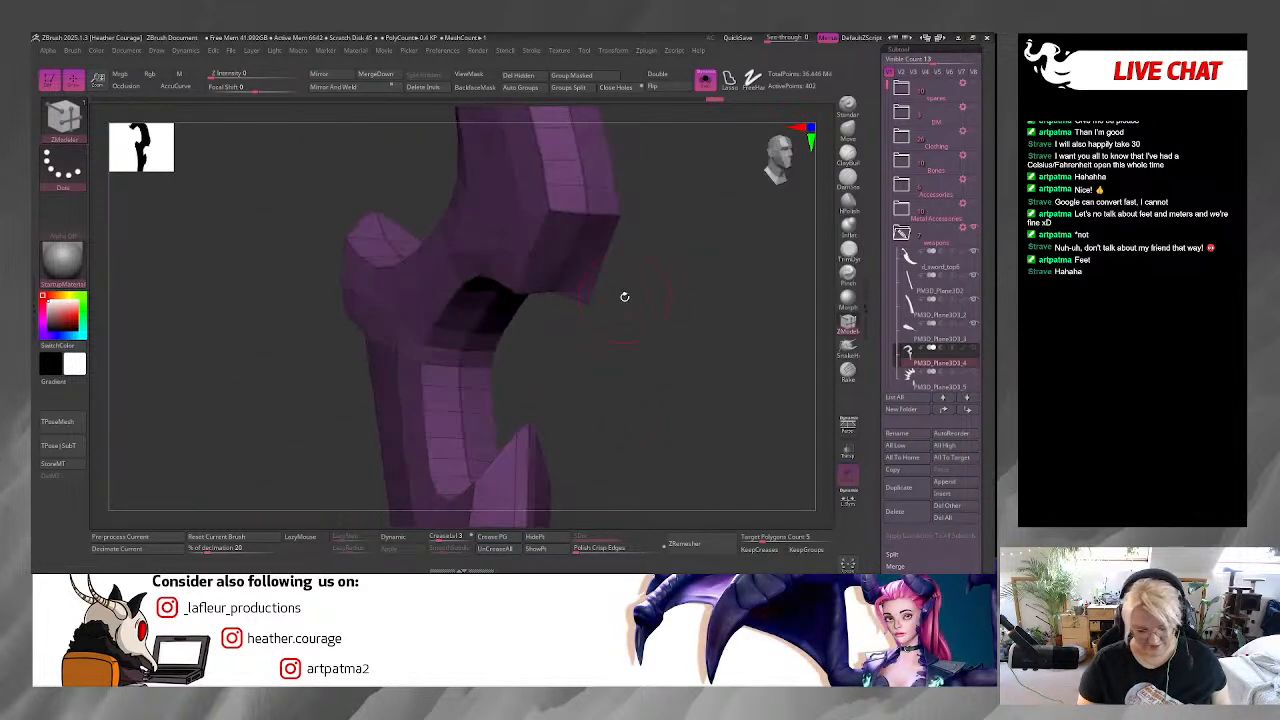
{"action": "left_click", "coordinate": [390, 539]}
{"action": "left_click_drag", "start_coordinate": [661, 461], "coordinate": [602, 255]}
{"action": "key", "text": "space"}
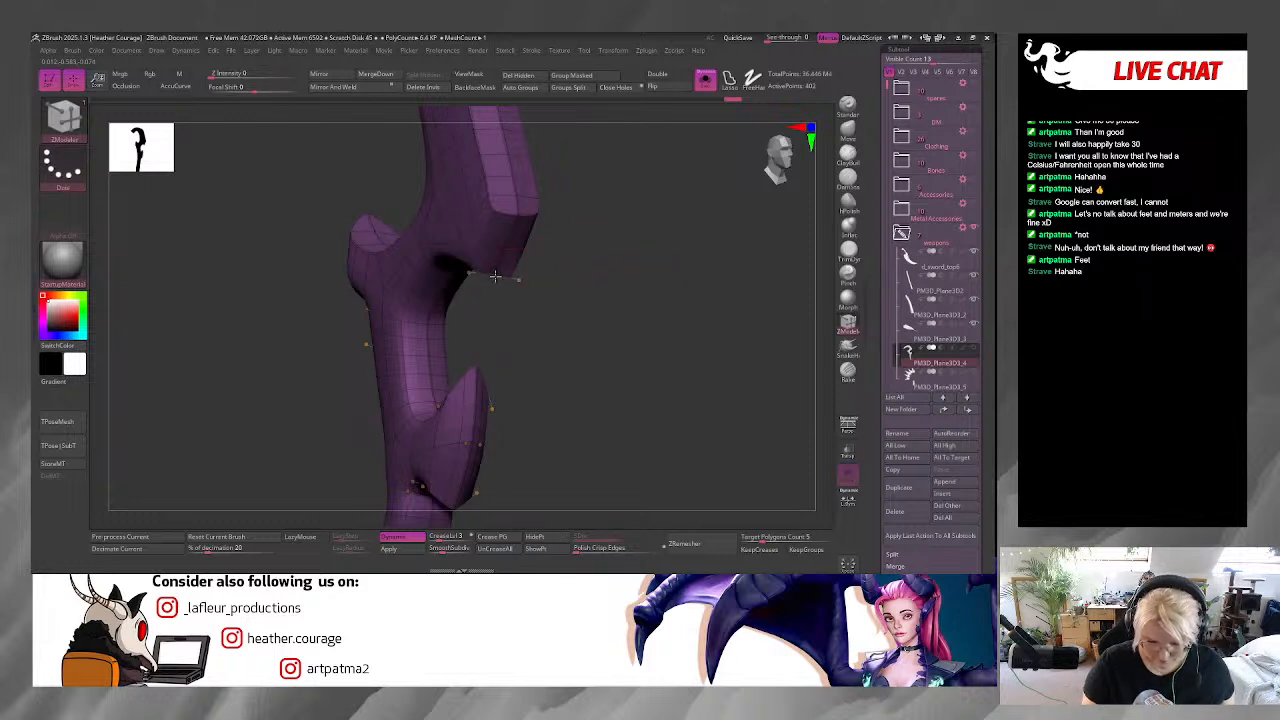
{"action": "left_click_drag", "start_coordinate": [496, 278], "coordinate": [539, 320]}
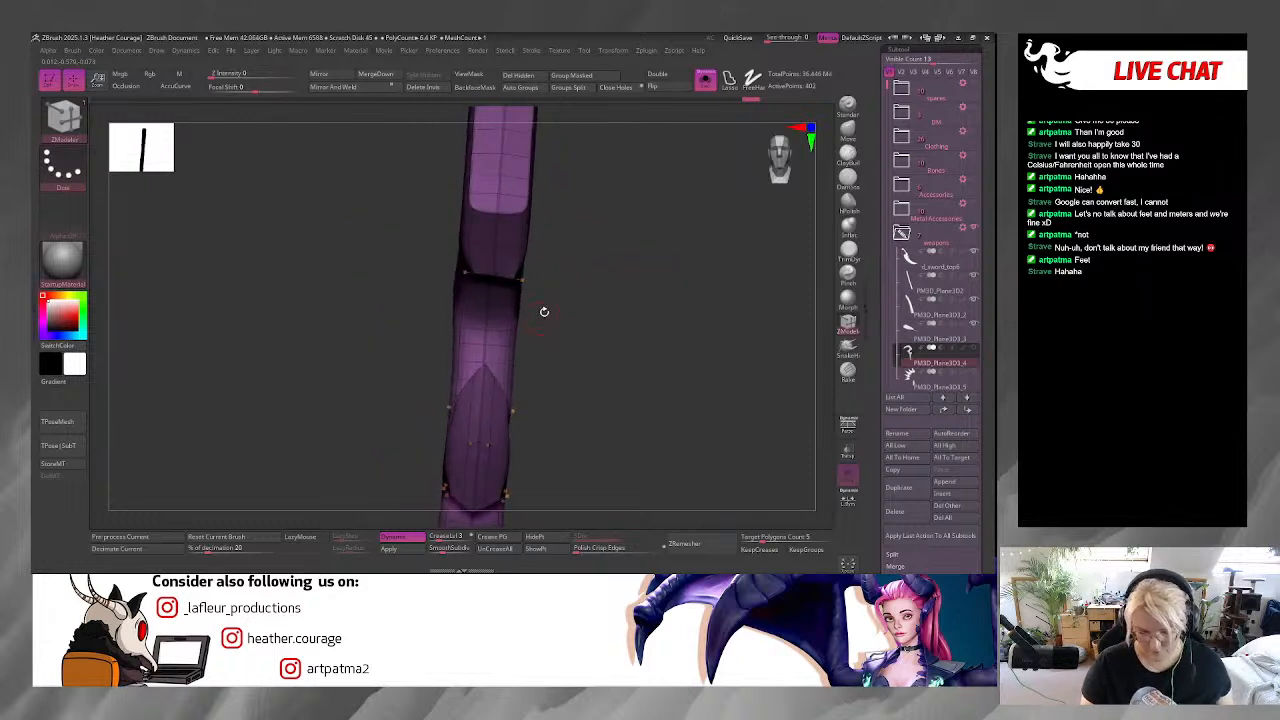
{"action": "left_click_drag", "start_coordinate": [781, 170], "coordinate": [703, 249]}
{"action": "left_click_drag", "start_coordinate": [625, 312], "coordinate": [634, 245]}
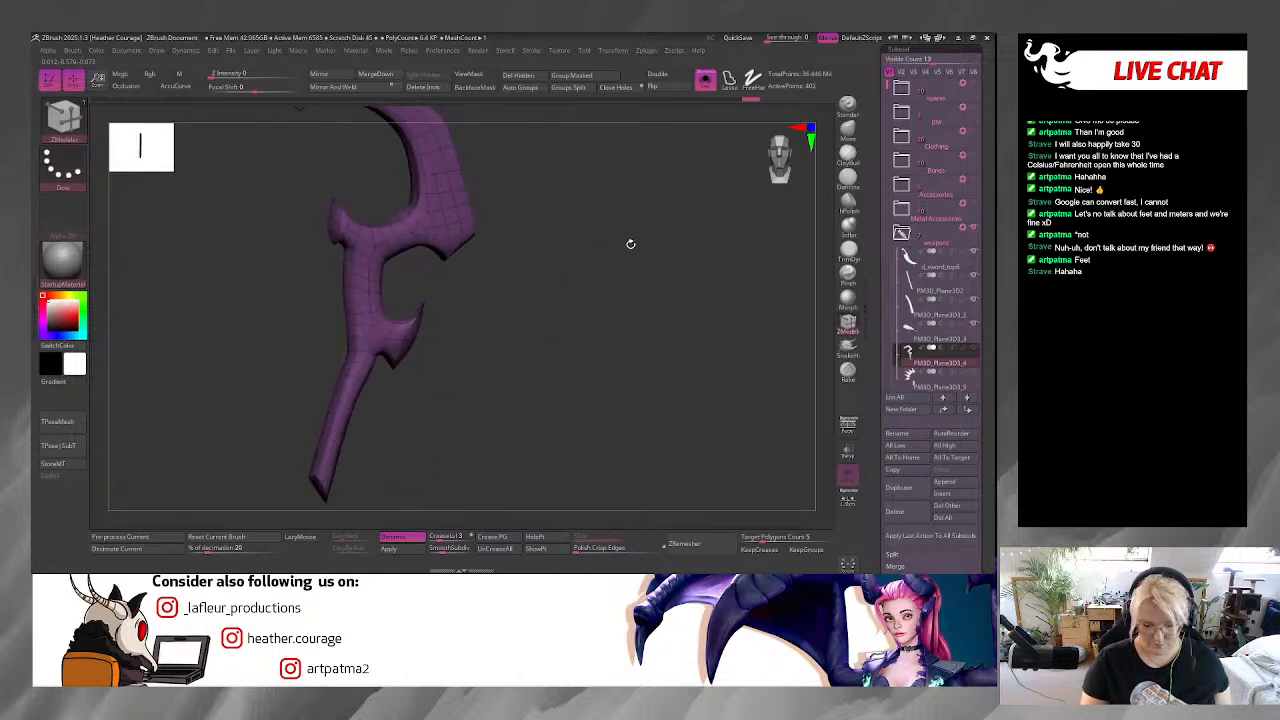
{"action": "left_click_drag", "start_coordinate": [540, 304], "coordinate": [668, 280]}
{"action": "key", "text": "space"}
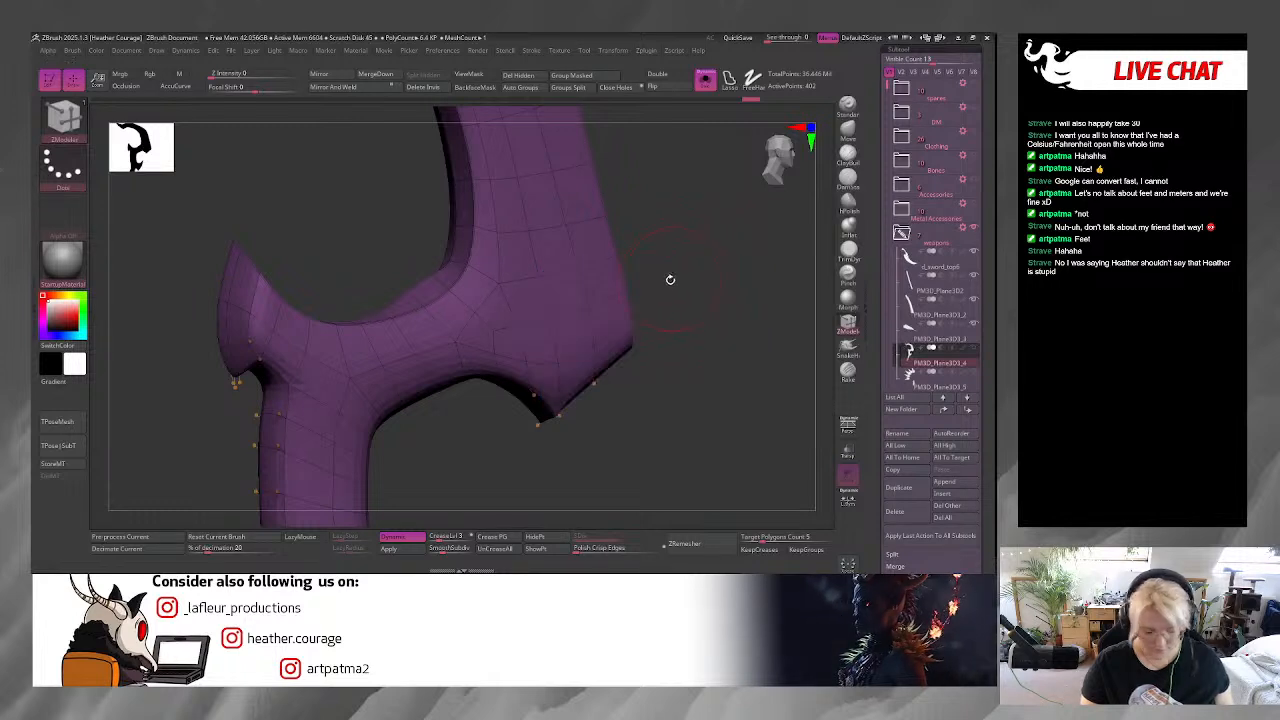
Reshape the curved outline of the hilt frame's small side spike with the Move Topological brush.
{"action": "key", "text": "b"}
{"action": "key", "text": "m"}
{"action": "key", "text": "t"}
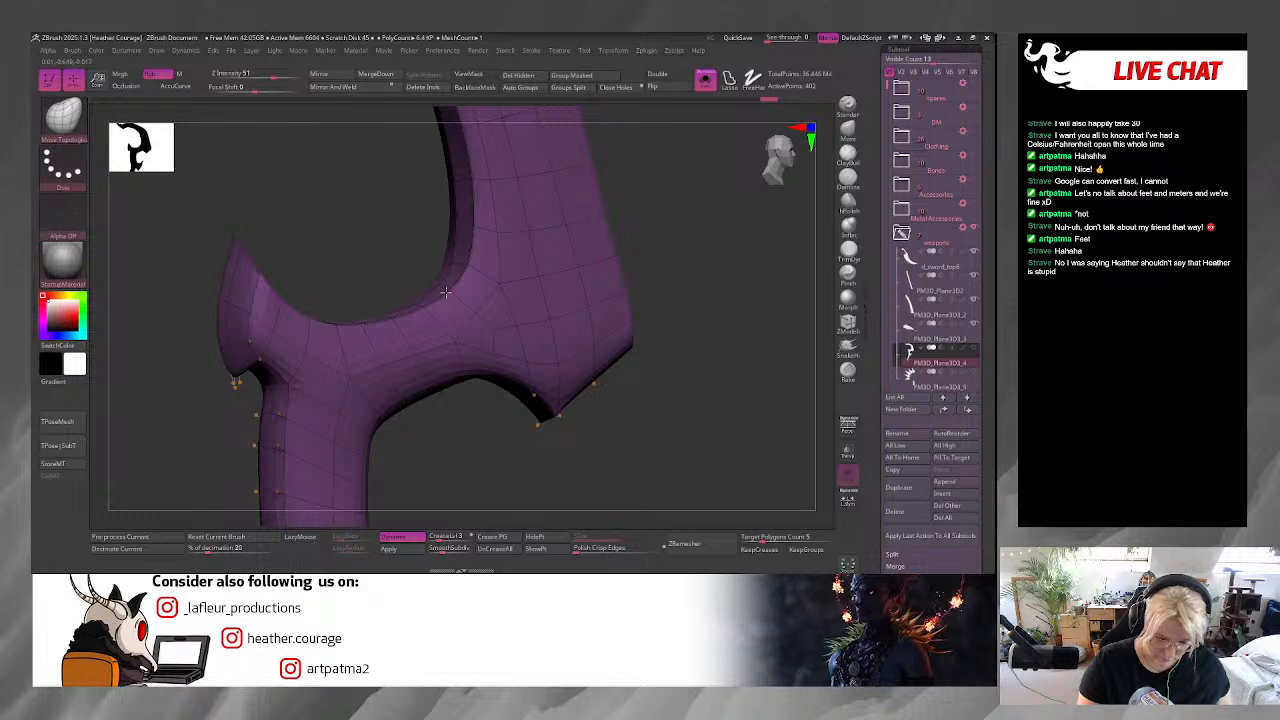
{"action": "mouse_move", "coordinate": [684, 256]}
{"action": "left_mouse_down"}
{"action": "mouse_move", "coordinate": [720, 291]}
{"action": "mouse_move", "coordinate": [629, 177]}
{"action": "mouse_move", "coordinate": [663, 234]}
{"action": "mouse_move", "coordinate": [703, 234]}
{"action": "mouse_move", "coordinate": [680, 234]}
{"action": "mouse_move", "coordinate": [643, 291]}
{"action": "mouse_move", "coordinate": [626, 246]}
{"action": "mouse_move", "coordinate": [752, 250]}
{"action": "mouse_move", "coordinate": [608, 249]}
{"action": "mouse_move", "coordinate": [613, 262]}
{"action": "mouse_move", "coordinate": [739, 270]}
{"action": "mouse_move", "coordinate": [677, 220]}
{"action": "mouse_move", "coordinate": [663, 183]}
{"action": "mouse_move", "coordinate": [614, 340]}
{"action": "mouse_move", "coordinate": [620, 367]}
{"action": "mouse_move", "coordinate": [637, 357]}
{"action": "left_mouse_up"}
{"action": "key", "text": "space"}
{"action": "left_click_drag", "start_coordinate": [518, 342], "coordinate": [467, 283]}
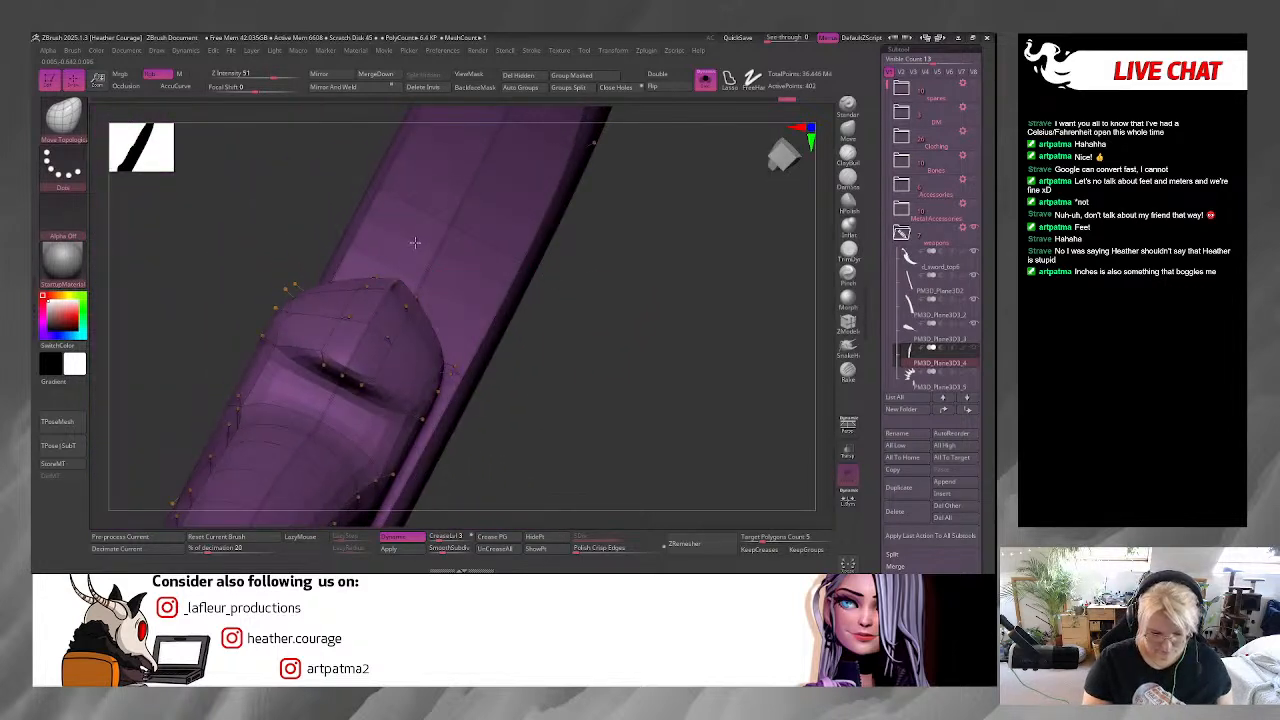
{"action": "left_click_drag", "start_coordinate": [626, 303], "coordinate": [589, 263]}
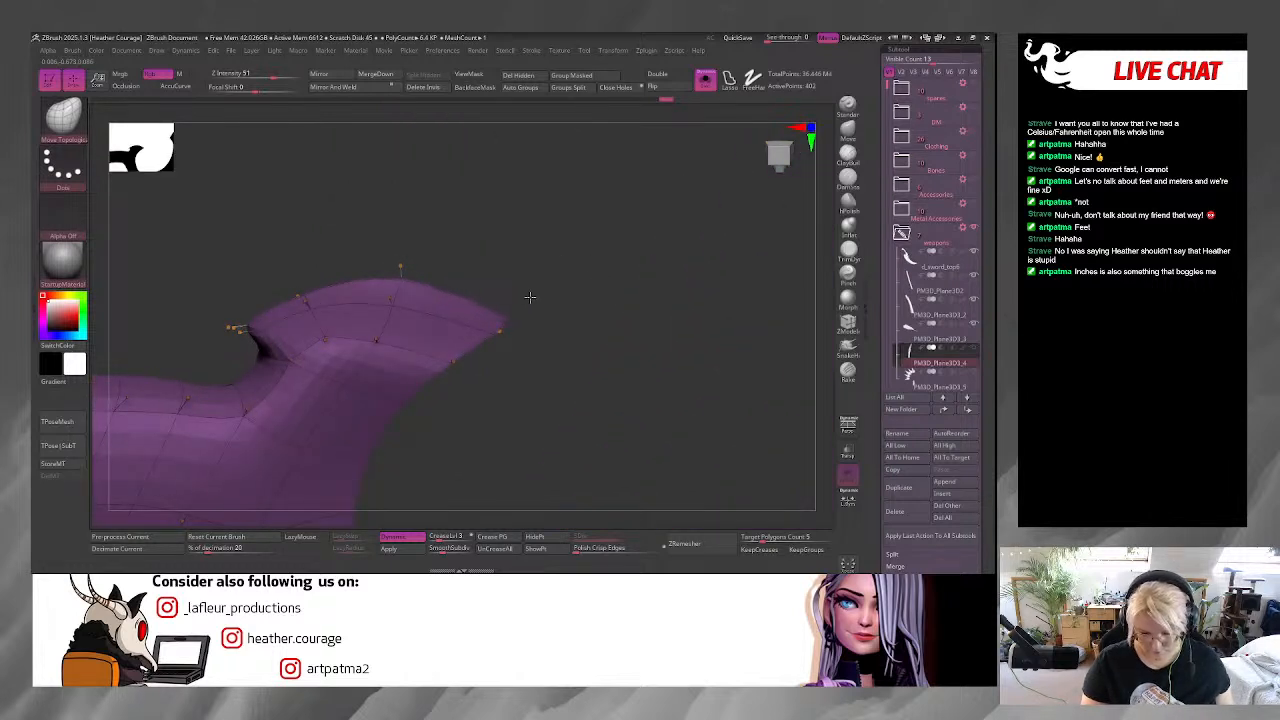
{"action": "left_click_drag", "start_coordinate": [300, 296], "coordinate": [294, 272]}
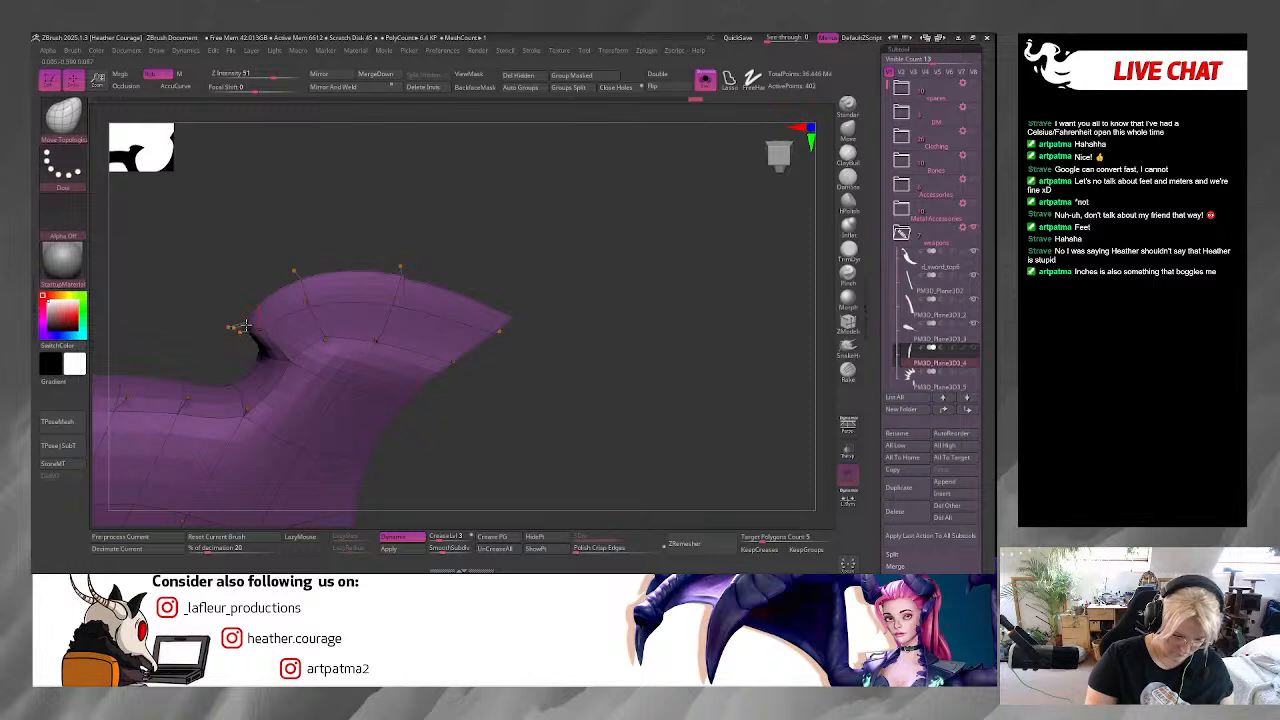
{"action": "left_click_drag", "start_coordinate": [376, 221], "coordinate": [392, 324]}
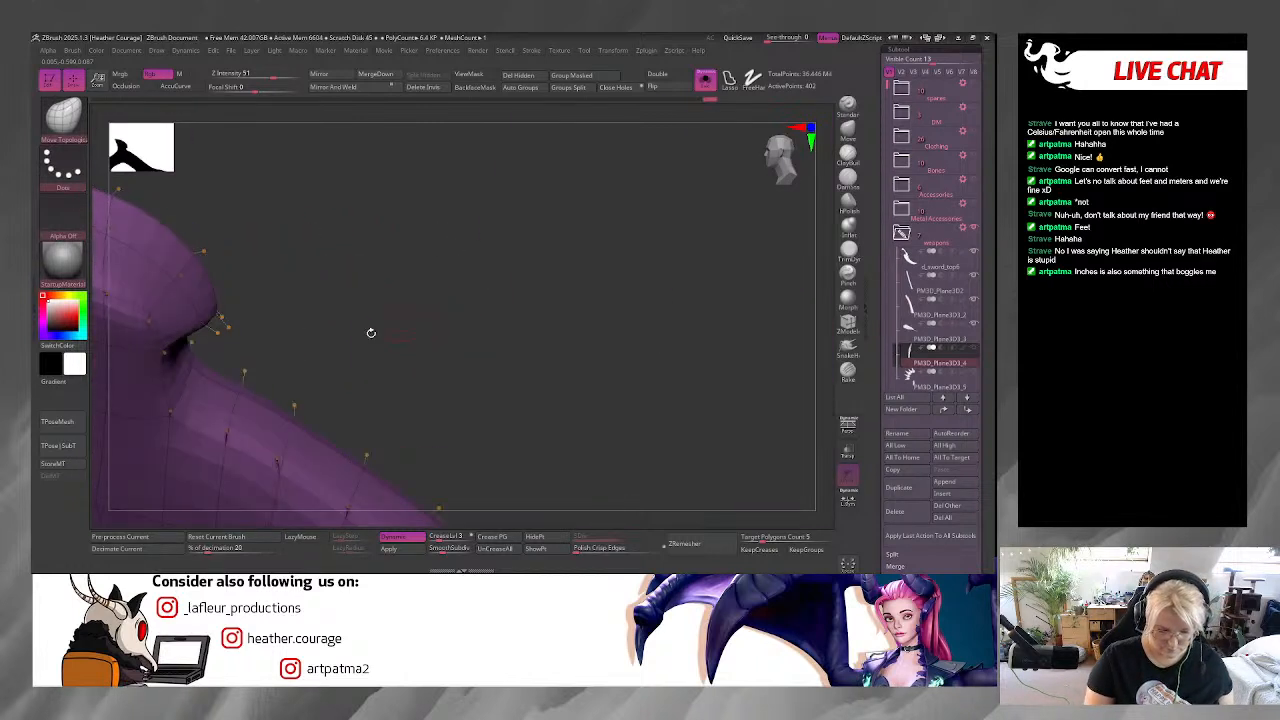
{"action": "left_click_drag", "start_coordinate": [246, 323], "coordinate": [262, 248]}
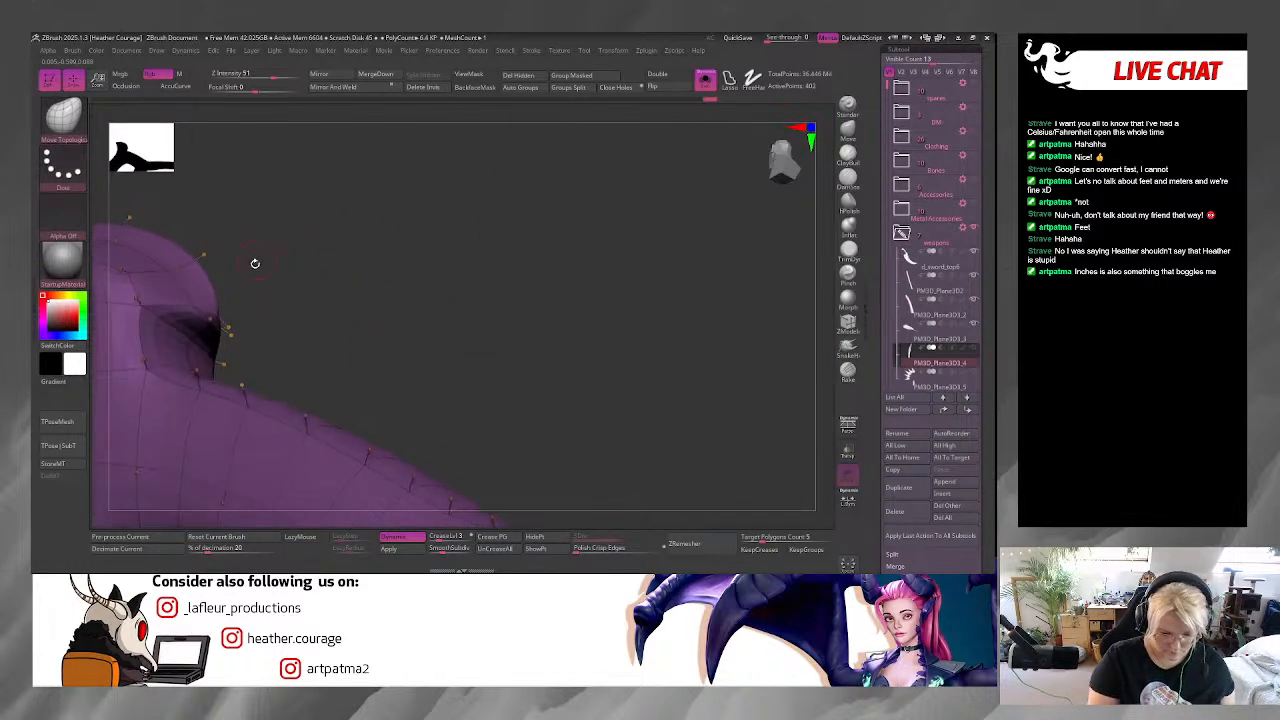
With dynamic subdivision off, return to ZModeler's Crease action with the Edge target and crease hard edges around the side spike's notch.
{"action": "left_click_drag", "start_coordinate": [314, 322], "coordinate": [298, 341]}
{"action": "left_click_drag", "start_coordinate": [430, 470], "coordinate": [404, 342]}
{"action": "left_click_drag", "start_coordinate": [174, 248], "coordinate": [333, 251]}
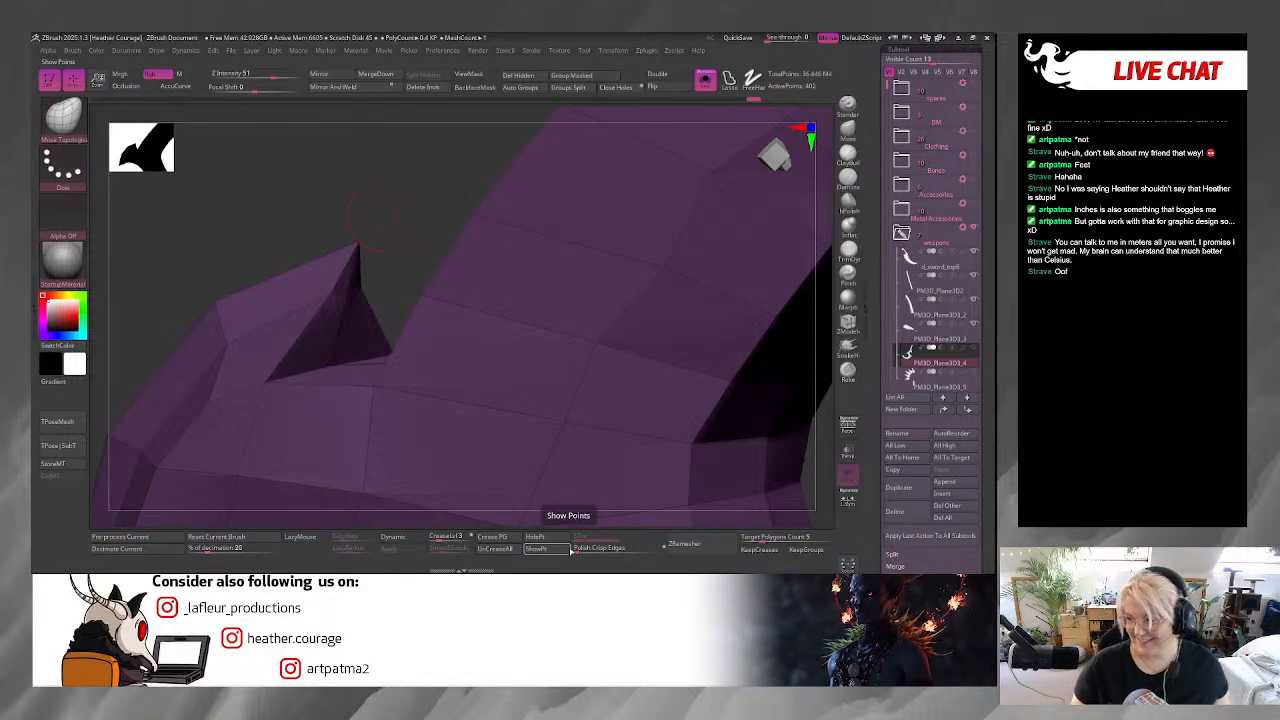
{"action": "left_click_drag", "start_coordinate": [377, 214], "coordinate": [477, 362]}
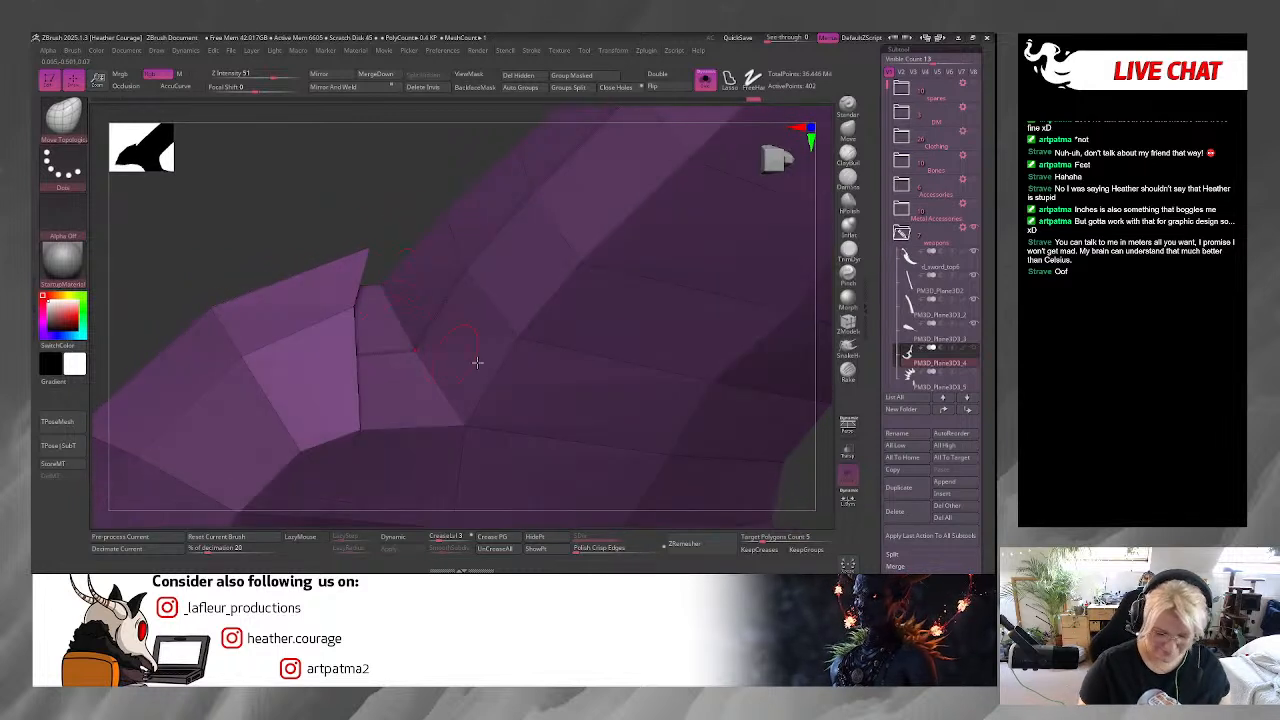
{"action": "left_click", "coordinate": [849, 322]}
{"action": "key", "text": "space"}
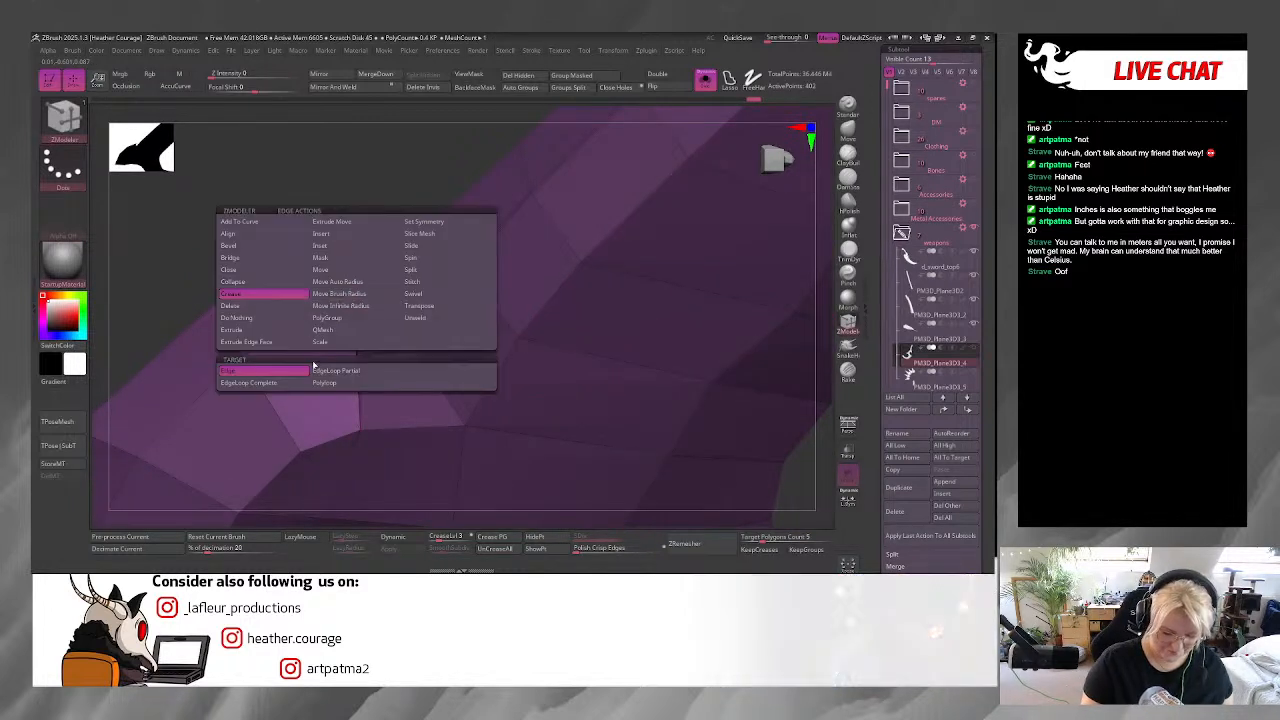
{"action": "left_click_drag", "start_coordinate": [400, 239], "coordinate": [337, 280]}
{"action": "left_click_drag", "start_coordinate": [688, 405], "coordinate": [499, 318]}
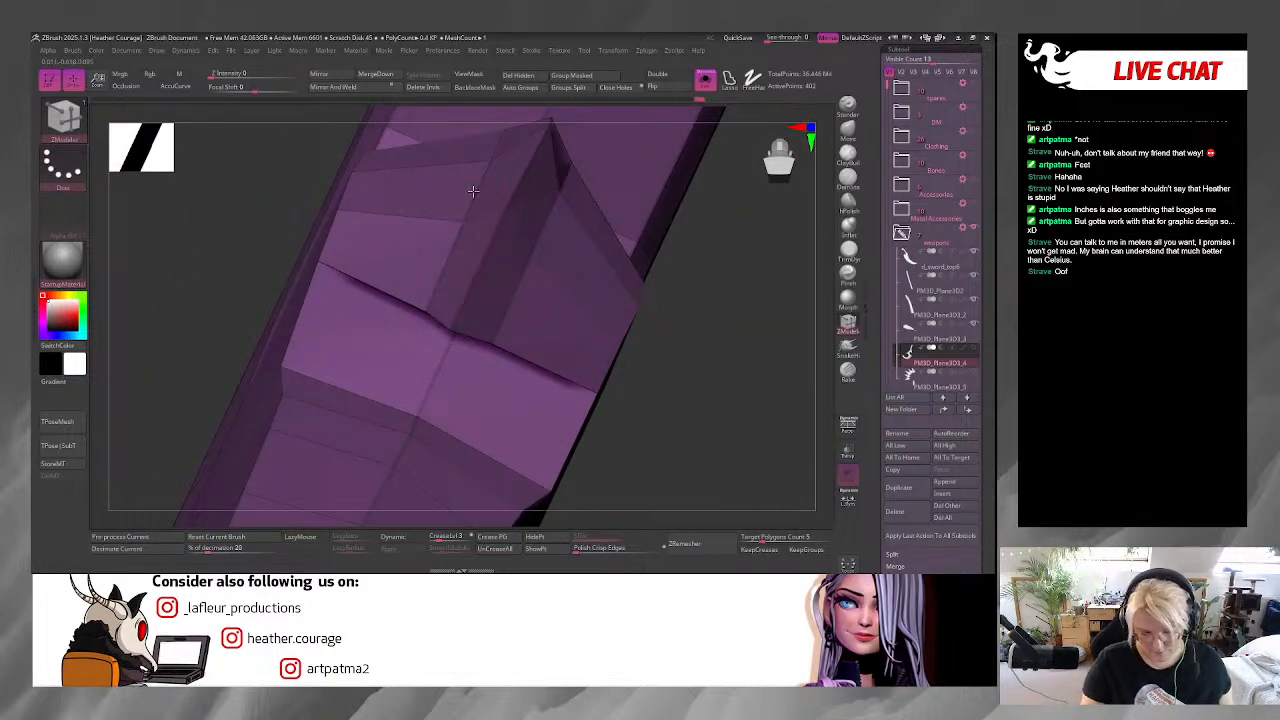
{"action": "left_click_drag", "start_coordinate": [714, 354], "coordinate": [520, 280]}
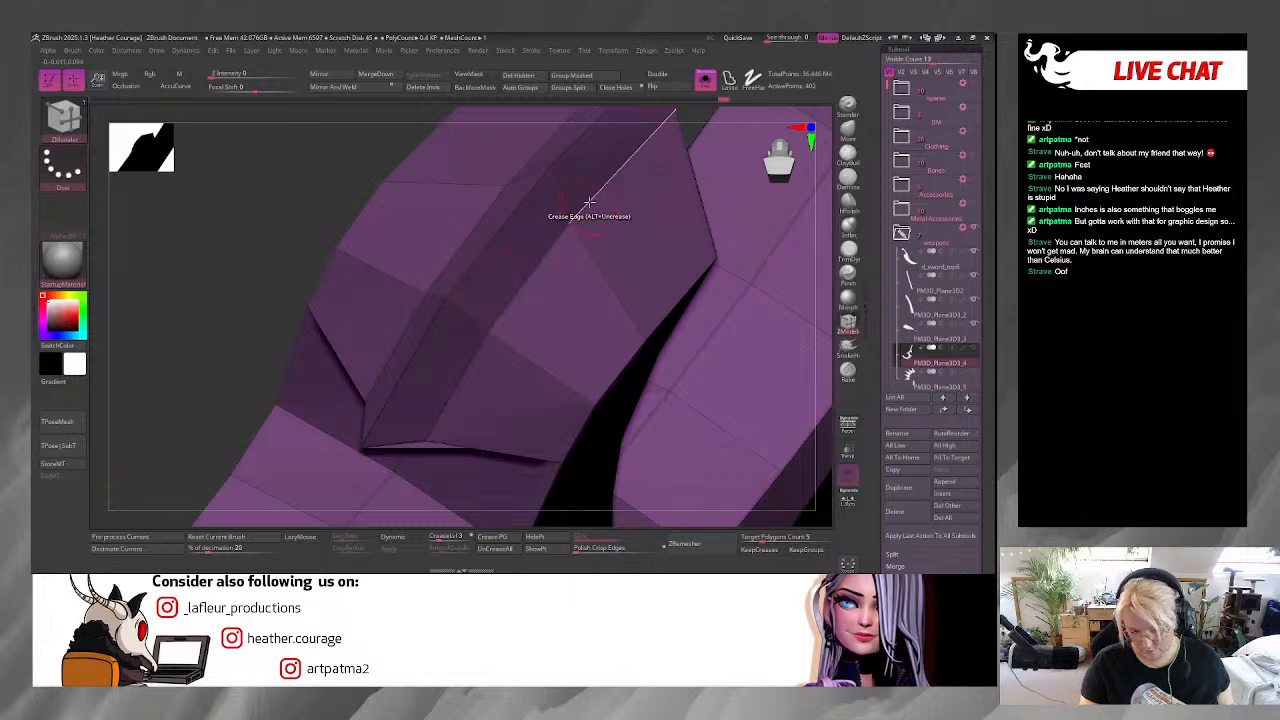
{"action": "left_click_drag", "start_coordinate": [297, 211], "coordinate": [423, 277]}
{"action": "left_click_drag", "start_coordinate": [590, 220], "coordinate": [563, 199]}
Crease the remaining edges along the side spike's lip and notch, toggling dynamic subdivision to check them.
{"action": "left_click", "coordinate": [409, 538]}
{"action": "left_click_drag", "start_coordinate": [523, 480], "coordinate": [458, 533]}
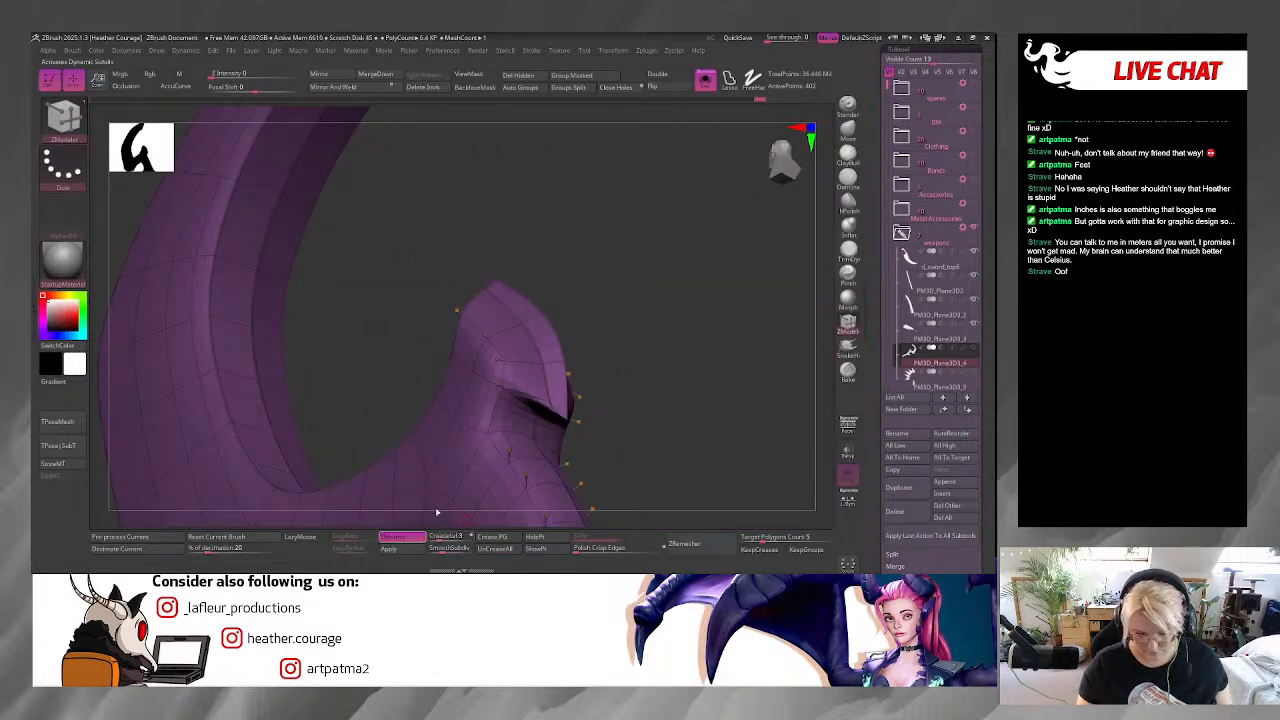
{"action": "left_click", "coordinate": [418, 534]}
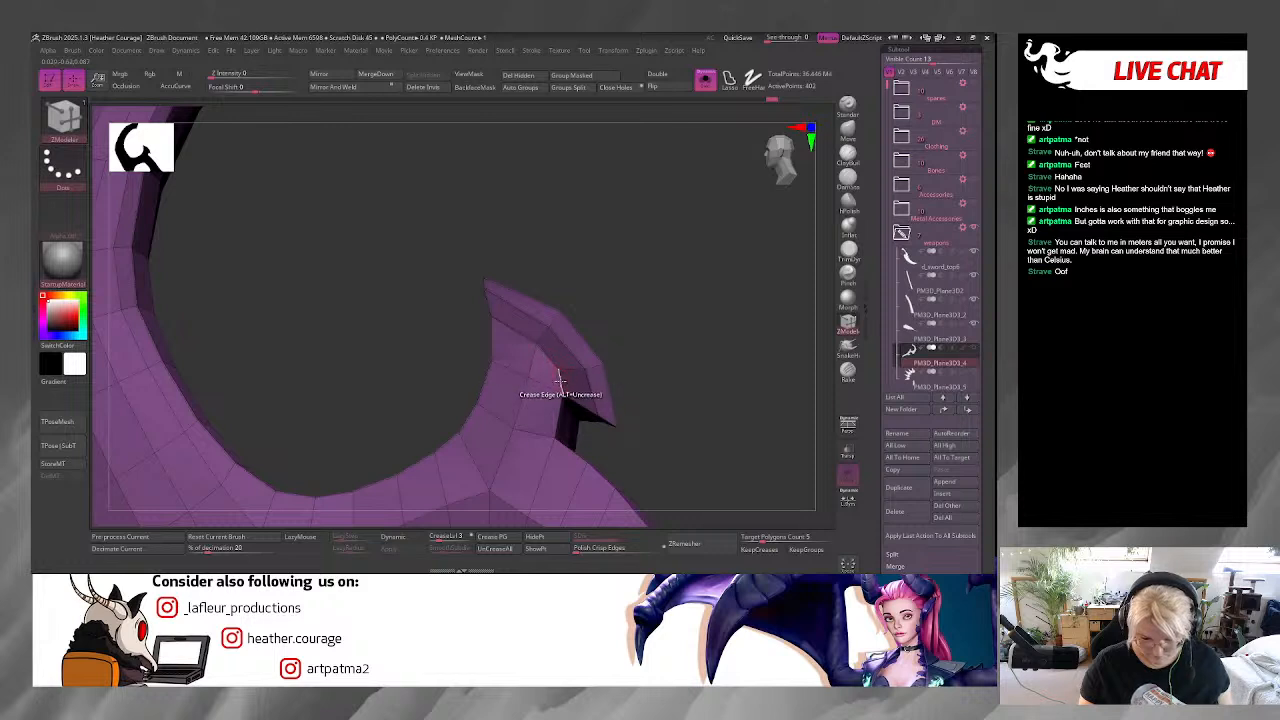
{"action": "left_click_drag", "start_coordinate": [684, 384], "coordinate": [557, 420]}
{"action": "left_click_drag", "start_coordinate": [709, 406], "coordinate": [739, 278]}
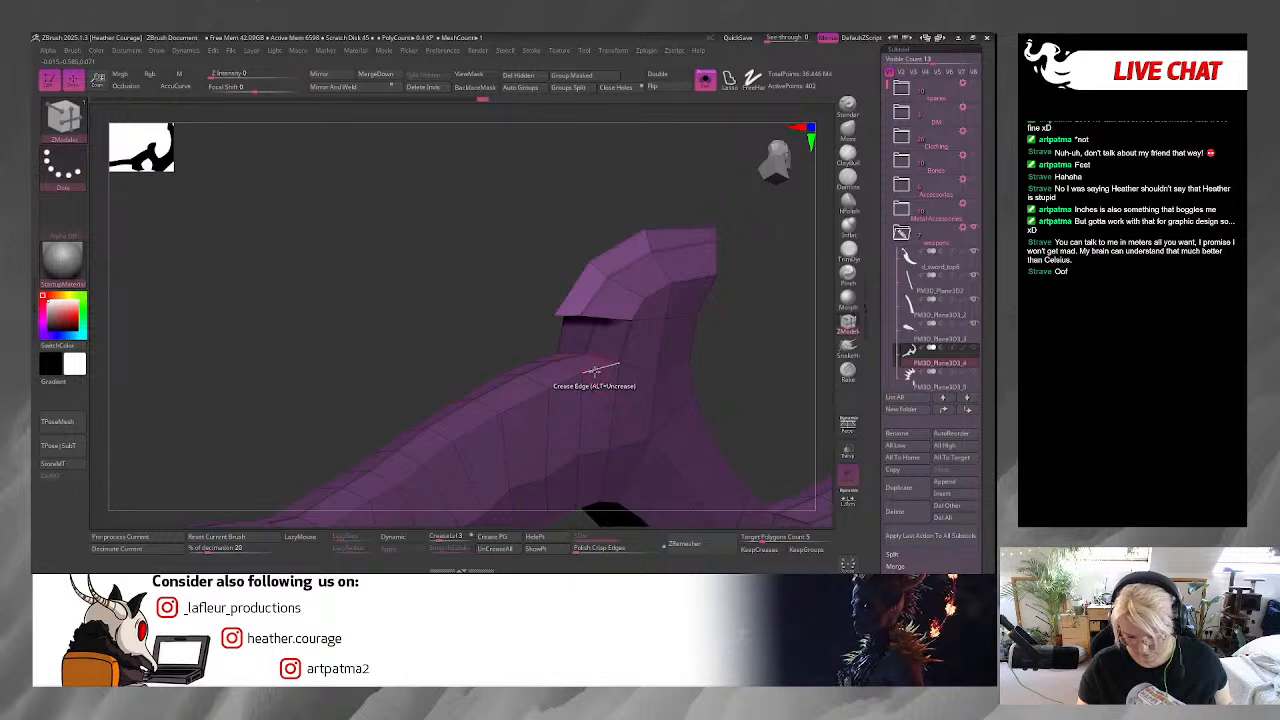
{"action": "key", "text": "d"}
{"action": "left_click_drag", "start_coordinate": [750, 388], "coordinate": [714, 325]}
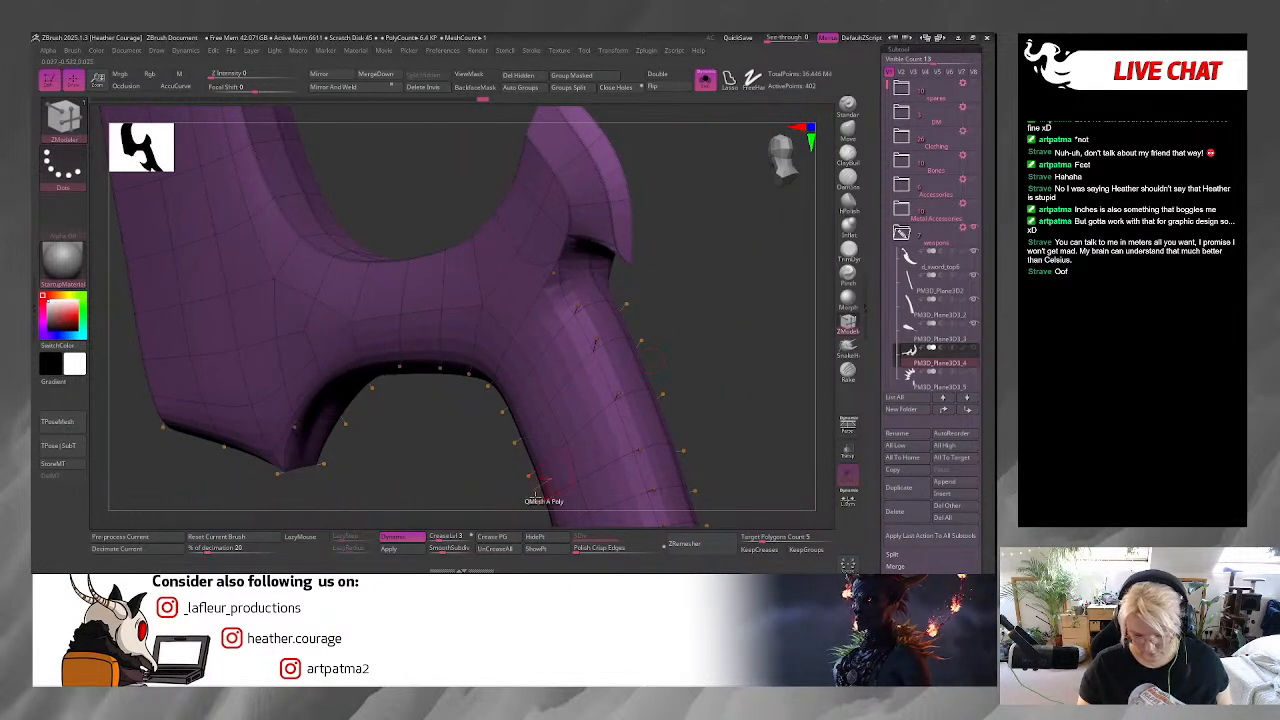
{"action": "key", "text": "d"}
{"action": "left_click_drag", "start_coordinate": [555, 430], "coordinate": [698, 172]}
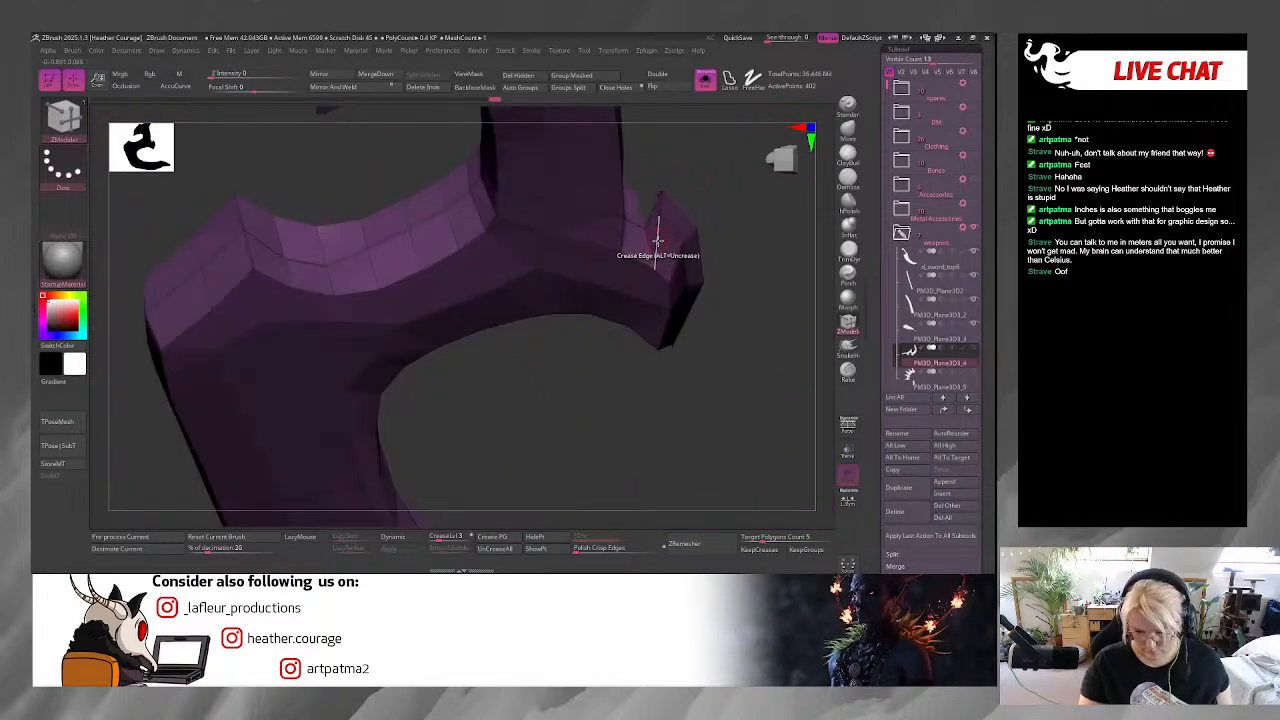
{"action": "left_click_drag", "start_coordinate": [745, 302], "coordinate": [770, 370]}
{"action": "left_click_drag", "start_coordinate": [746, 213], "coordinate": [620, 357]}
Switch the ZModeler crease target to EdgeLoop Partial and crease the edge loops running along the side spike and adjoining arm.
{"action": "key", "text": "space"}
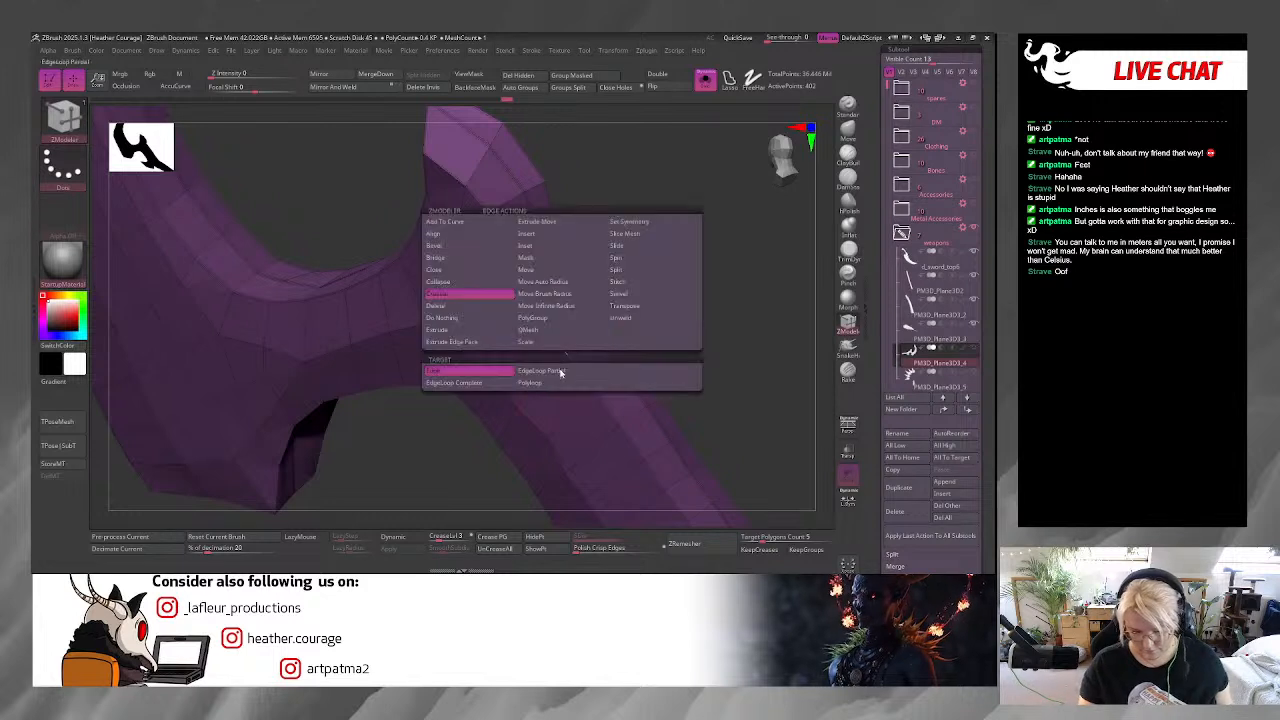
{"action": "left_click", "coordinate": [561, 371]}
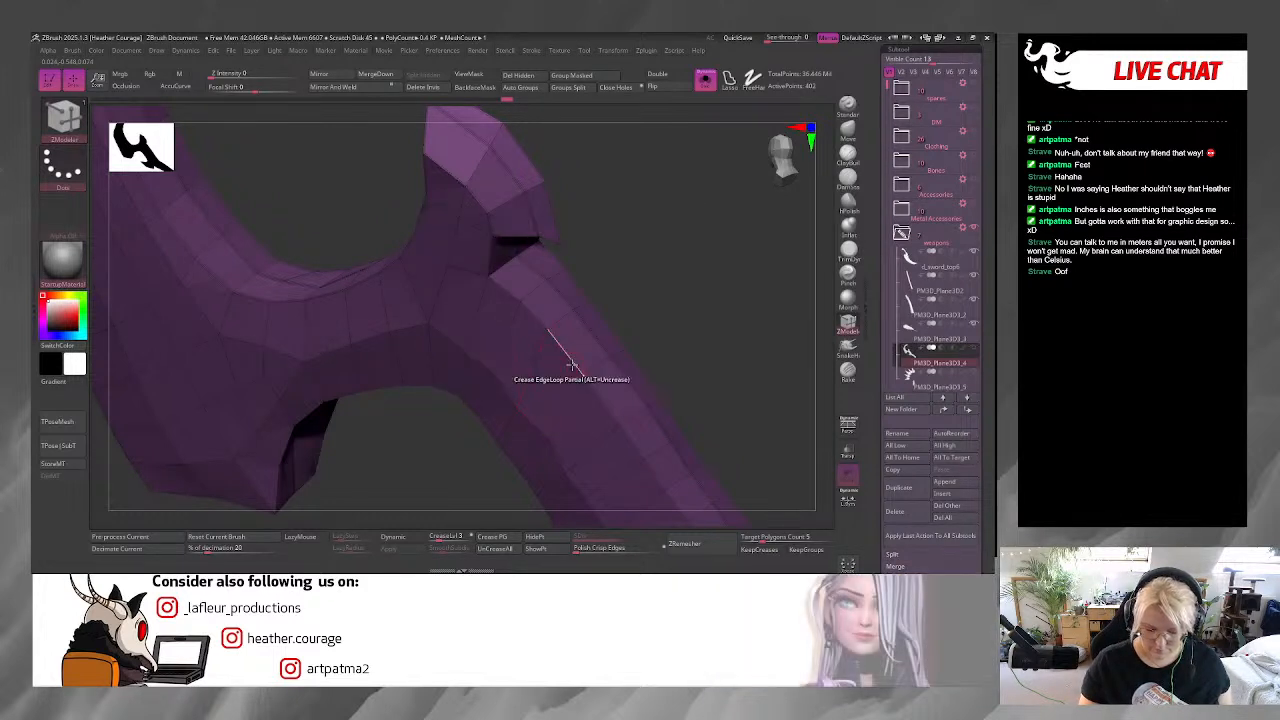
{"action": "left_click_drag", "start_coordinate": [600, 363], "coordinate": [625, 279]}
{"action": "left_click_drag", "start_coordinate": [696, 329], "coordinate": [653, 238]}
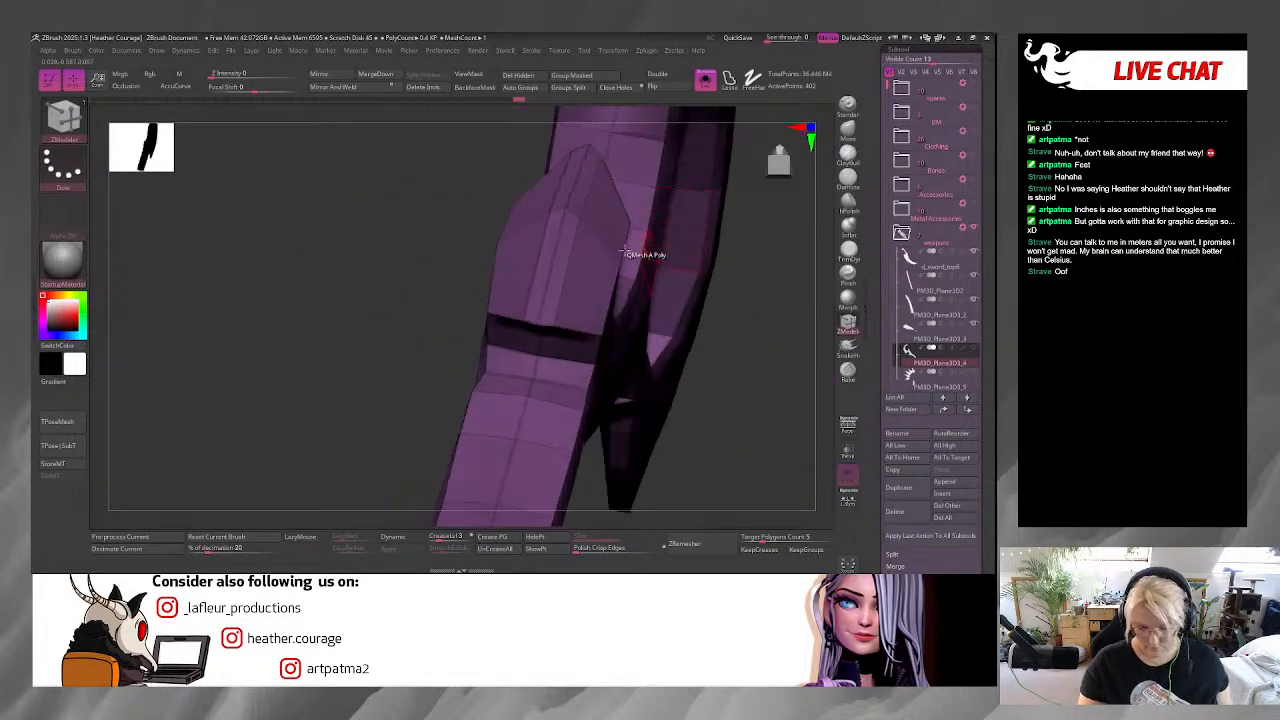
{"action": "left_click_drag", "start_coordinate": [741, 364], "coordinate": [571, 249]}
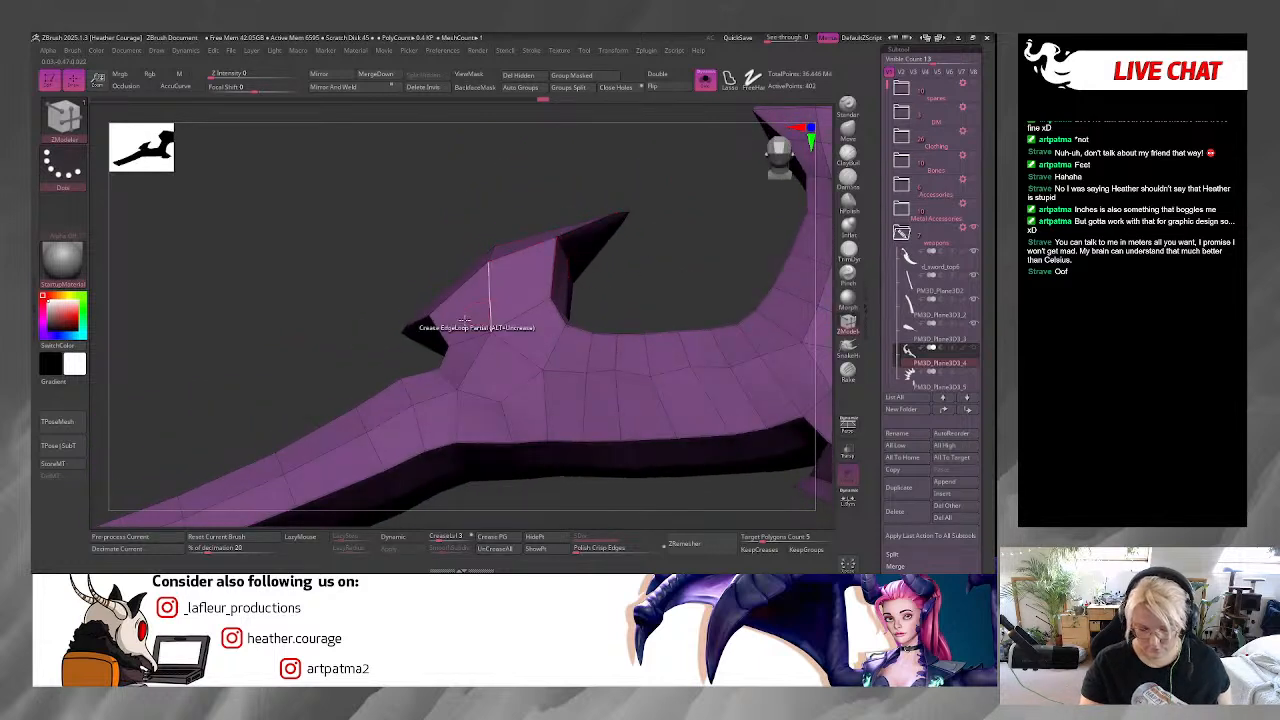
{"action": "left_click_drag", "start_coordinate": [460, 343], "coordinate": [694, 334]}
{"action": "left_click_drag", "start_coordinate": [733, 285], "coordinate": [651, 361]}
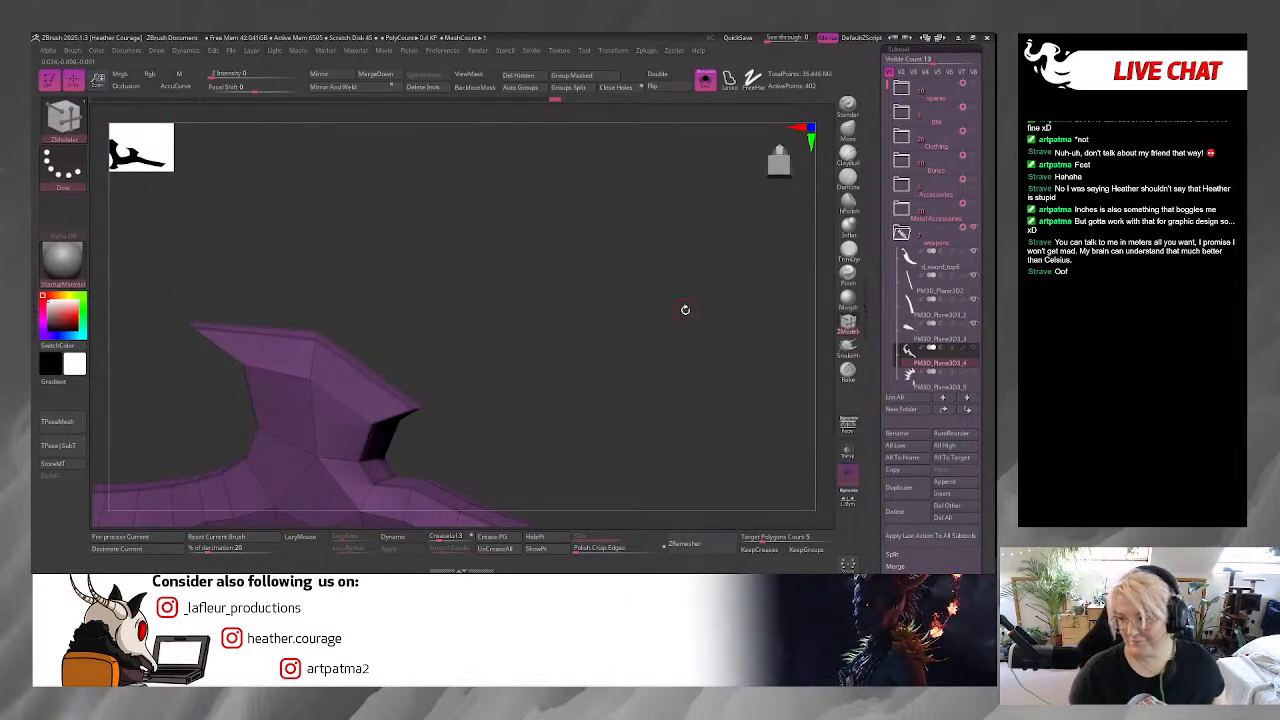
{"action": "left_click_drag", "start_coordinate": [685, 309], "coordinate": [705, 332]}
{"action": "left_click_drag", "start_coordinate": [773, 171], "coordinate": [726, 256], "text": "ctrl+shift"}
{"action": "left_click", "coordinate": [669, 315], "text": "ctrl+shift"}
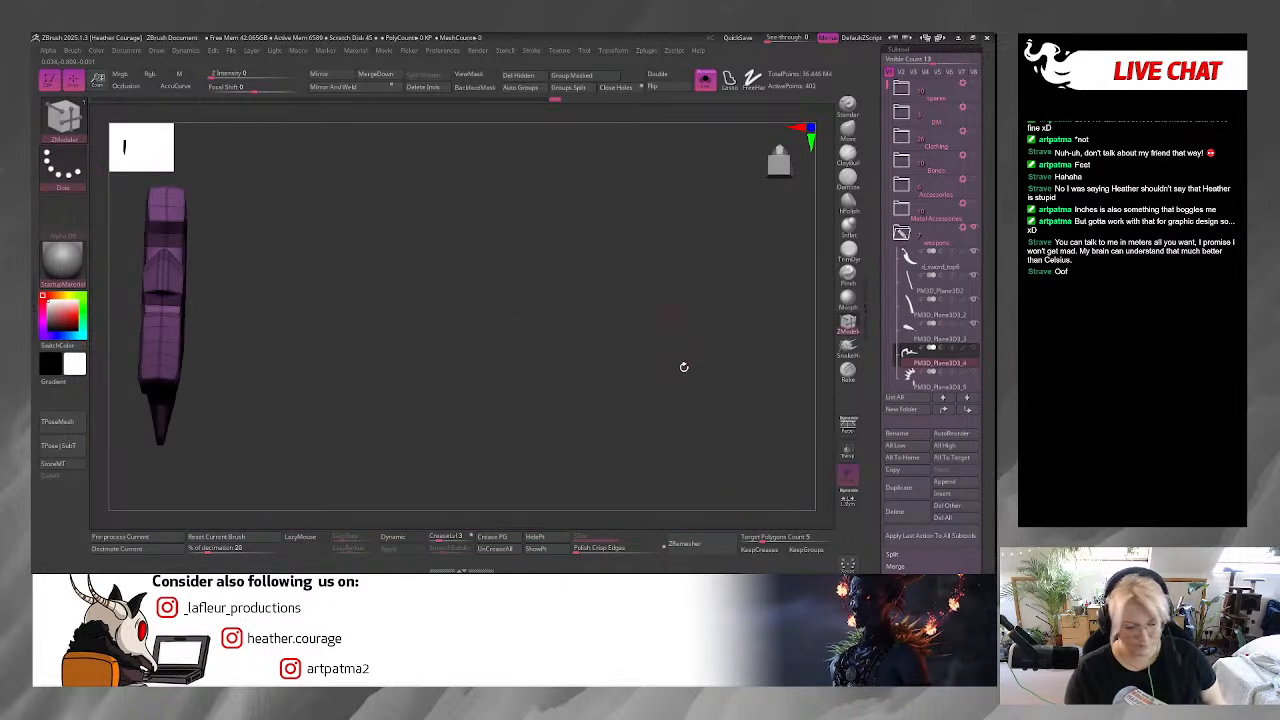
{"action": "left_click_drag", "start_coordinate": [598, 403], "coordinate": [599, 418]}
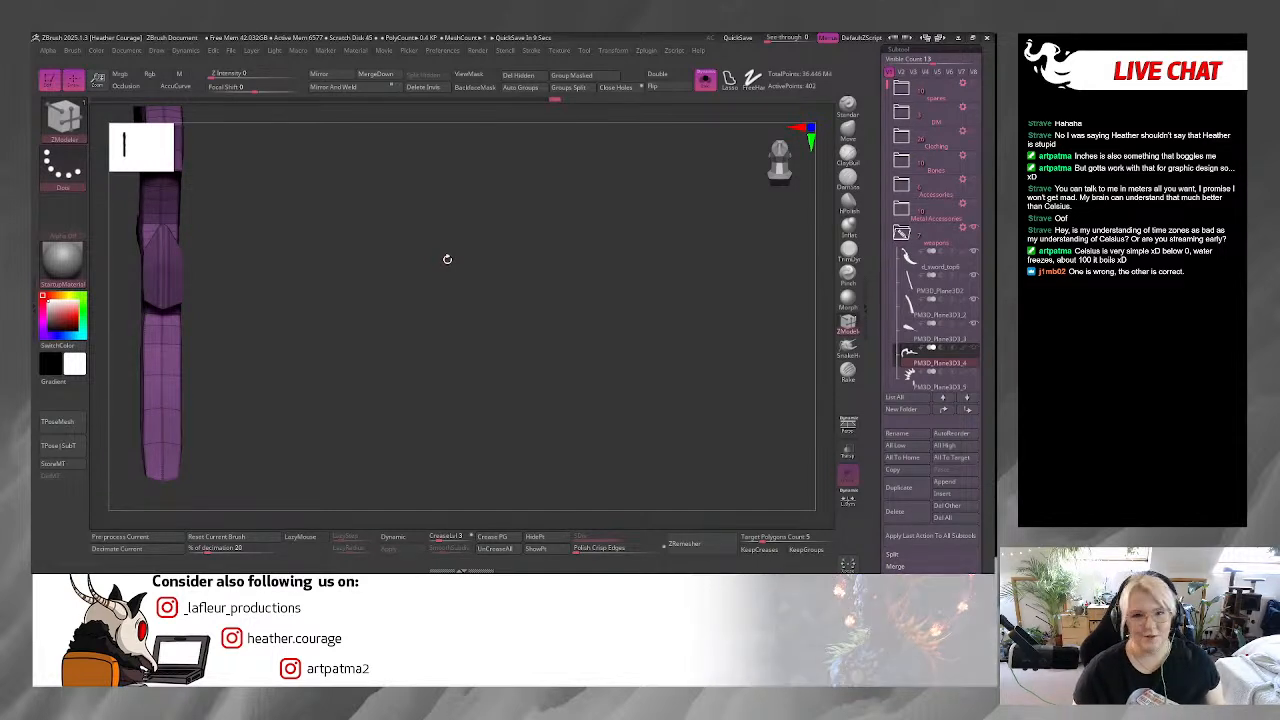
Move the side spike's tip points with ZModeler's point Move by brush radius to refine its pointed outline.
{"action": "mouse_move", "coordinate": [306, 377]}
{"action": "left_mouse_down"}
{"action": "mouse_move", "coordinate": [320, 337]}
{"action": "mouse_move", "coordinate": [457, 462]}
{"action": "mouse_move", "coordinate": [446, 357]}
{"action": "mouse_move", "coordinate": [514, 371]}
{"action": "mouse_move", "coordinate": [472, 377]}
{"action": "mouse_move", "coordinate": [474, 363]}
{"action": "mouse_move", "coordinate": [530, 356]}
{"action": "mouse_move", "coordinate": [481, 357]}
{"action": "mouse_move", "coordinate": [449, 397]}
{"action": "mouse_move", "coordinate": [457, 420]}
{"action": "mouse_move", "coordinate": [511, 454]}
{"action": "mouse_move", "coordinate": [662, 312]}
{"action": "mouse_move", "coordinate": [600, 331]}
{"action": "mouse_move", "coordinate": [596, 348]}
{"action": "mouse_move", "coordinate": [588, 324]}
{"action": "mouse_move", "coordinate": [572, 343]}
{"action": "mouse_move", "coordinate": [579, 379]}
{"action": "mouse_move", "coordinate": [571, 314]}
{"action": "mouse_move", "coordinate": [454, 320]}
{"action": "left_mouse_up"}
{"action": "left_click_drag", "start_coordinate": [400, 357], "coordinate": [417, 280]}
{"action": "left_click_drag", "start_coordinate": [531, 258], "coordinate": [509, 243]}
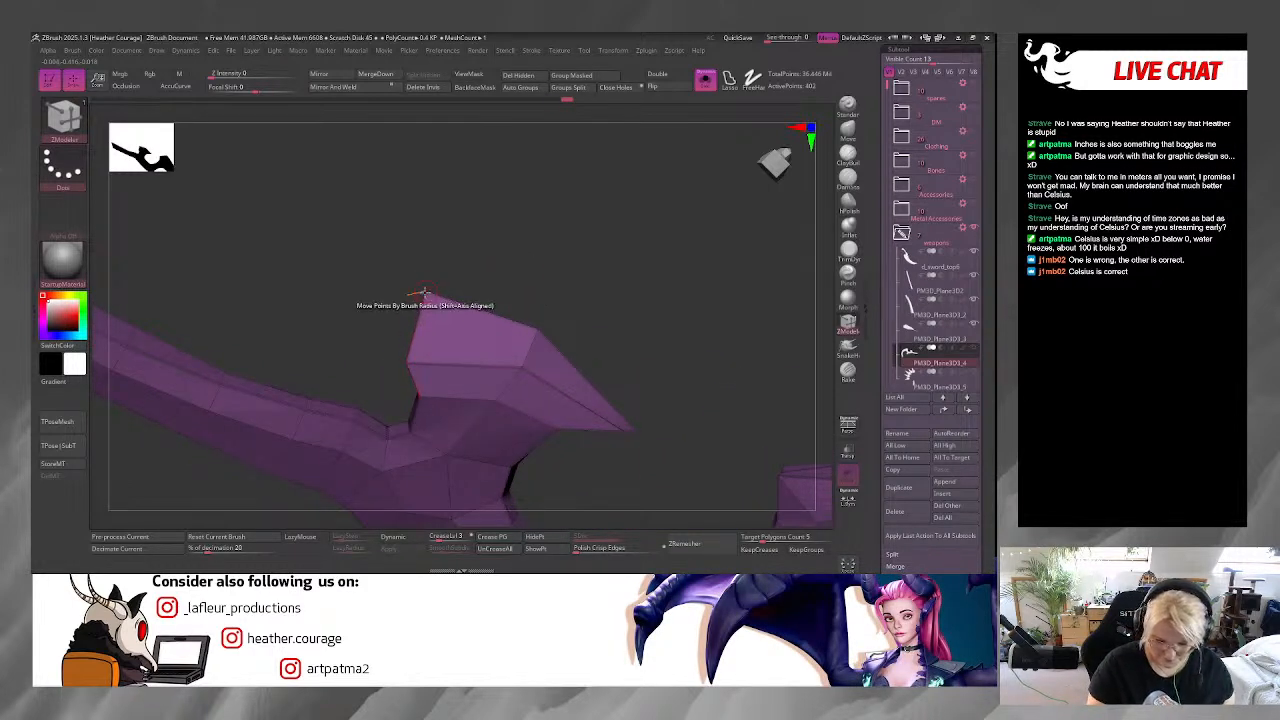
{"action": "left_click_drag", "start_coordinate": [427, 298], "coordinate": [401, 335]}
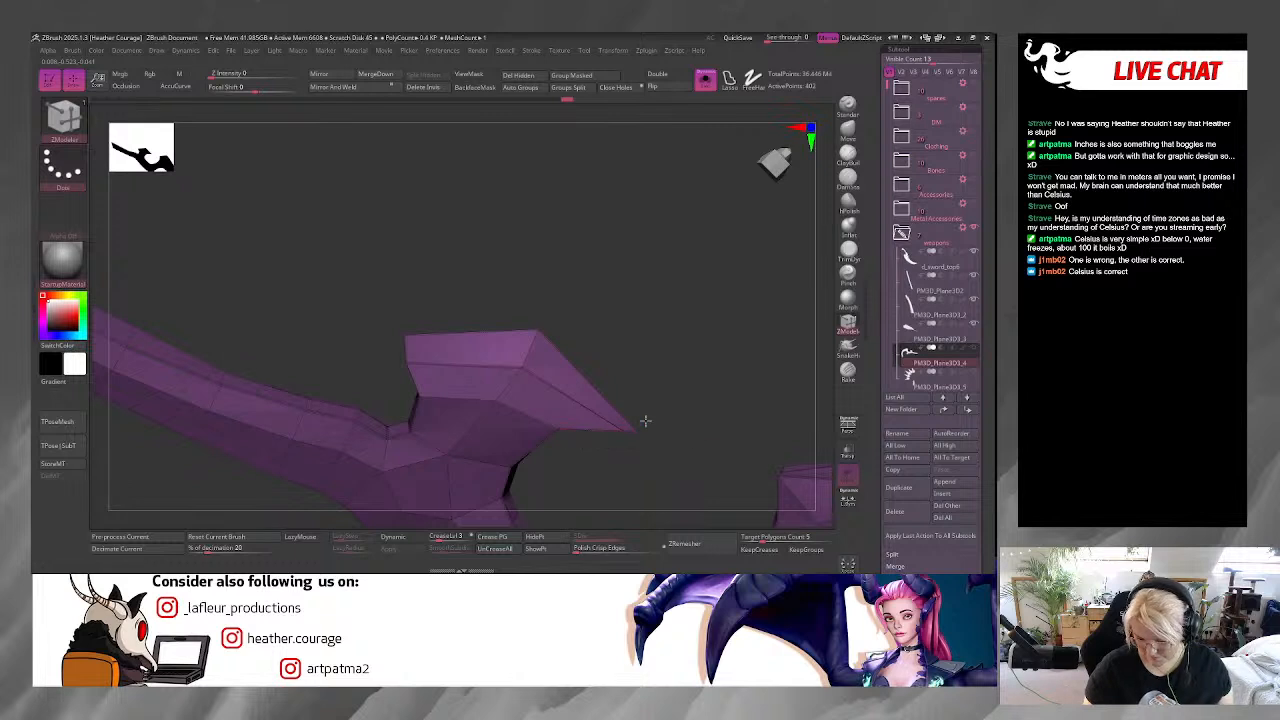
{"action": "left_click_drag", "start_coordinate": [676, 420], "coordinate": [679, 276]}
{"action": "left_click_drag", "start_coordinate": [723, 446], "coordinate": [580, 165]}
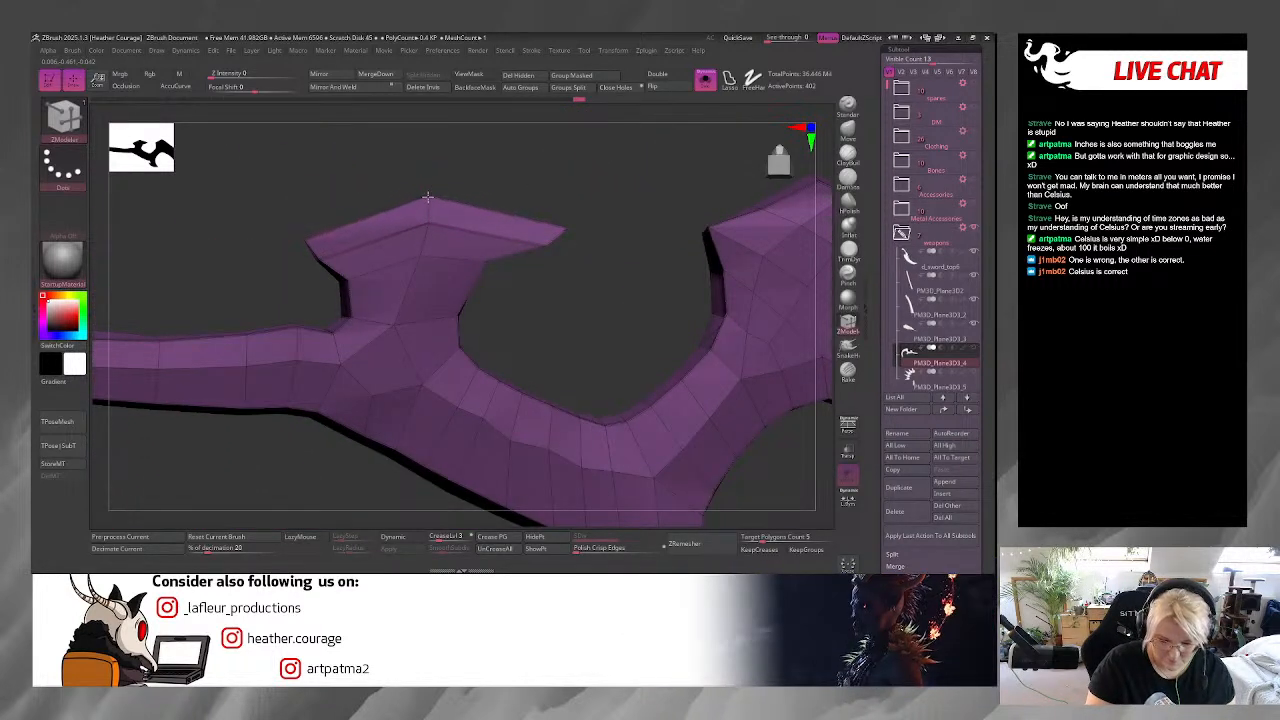
{"action": "left_click_drag", "start_coordinate": [566, 231], "coordinate": [580, 240]}
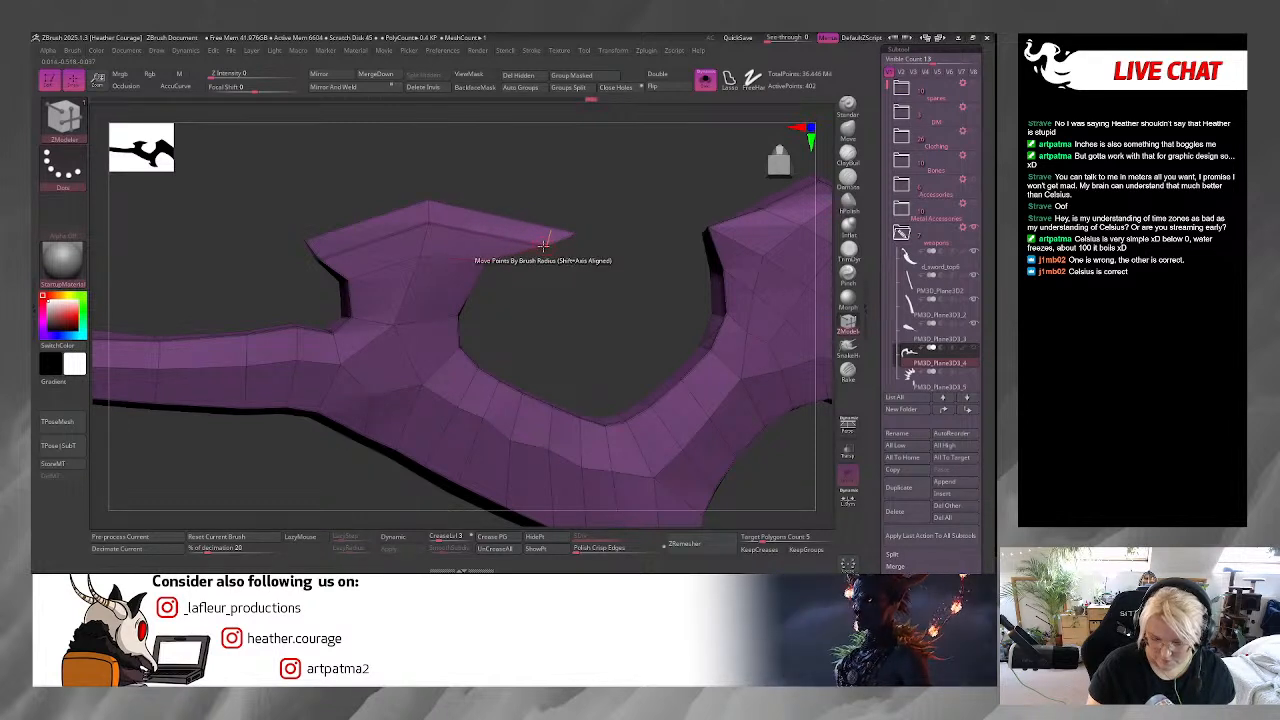
{"action": "left_click_drag", "start_coordinate": [534, 274], "coordinate": [462, 514]}
Turn dynamic subdivision on and examine the spikes and curved prong tips of the hilt frame from several angles.
{"action": "left_click_drag", "start_coordinate": [713, 437], "coordinate": [659, 223], "text": "alt"}
{"action": "key", "text": "d"}
{"action": "left_click", "coordinate": [778, 165]}
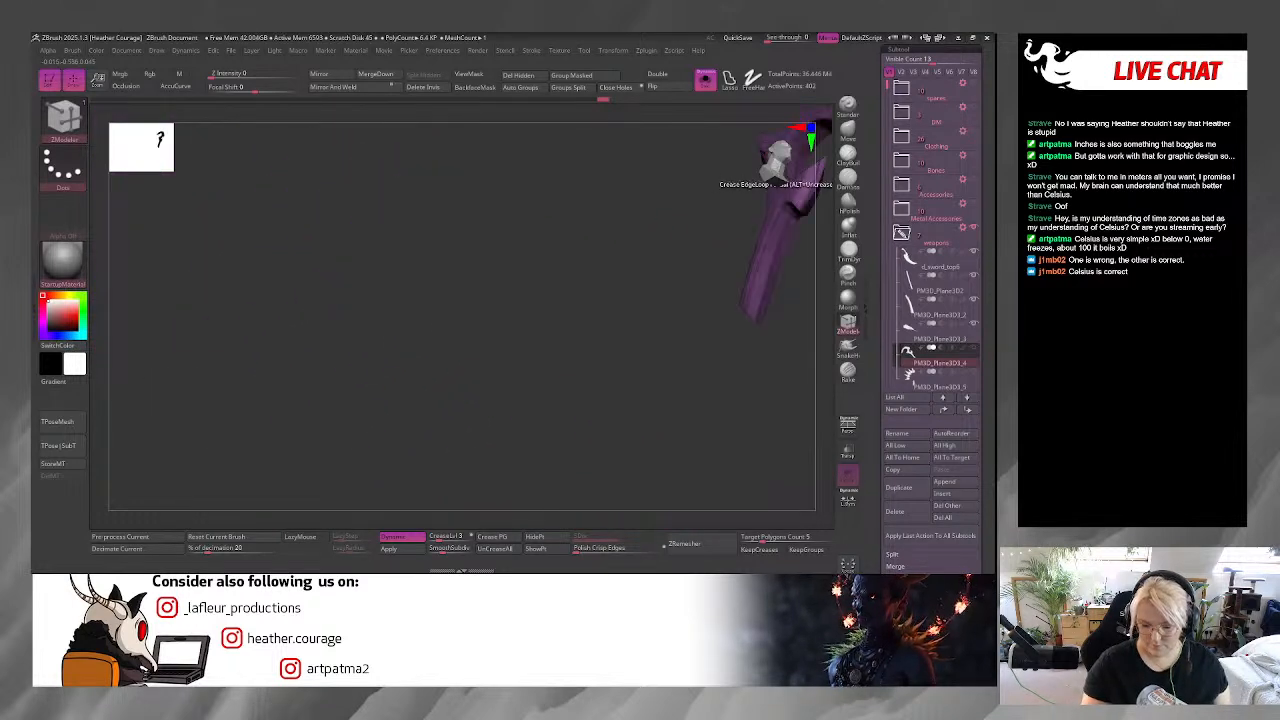
{"action": "left_click_drag", "start_coordinate": [697, 383], "coordinate": [660, 341]}
{"action": "left_click_drag", "start_coordinate": [302, 351], "coordinate": [717, 354]}
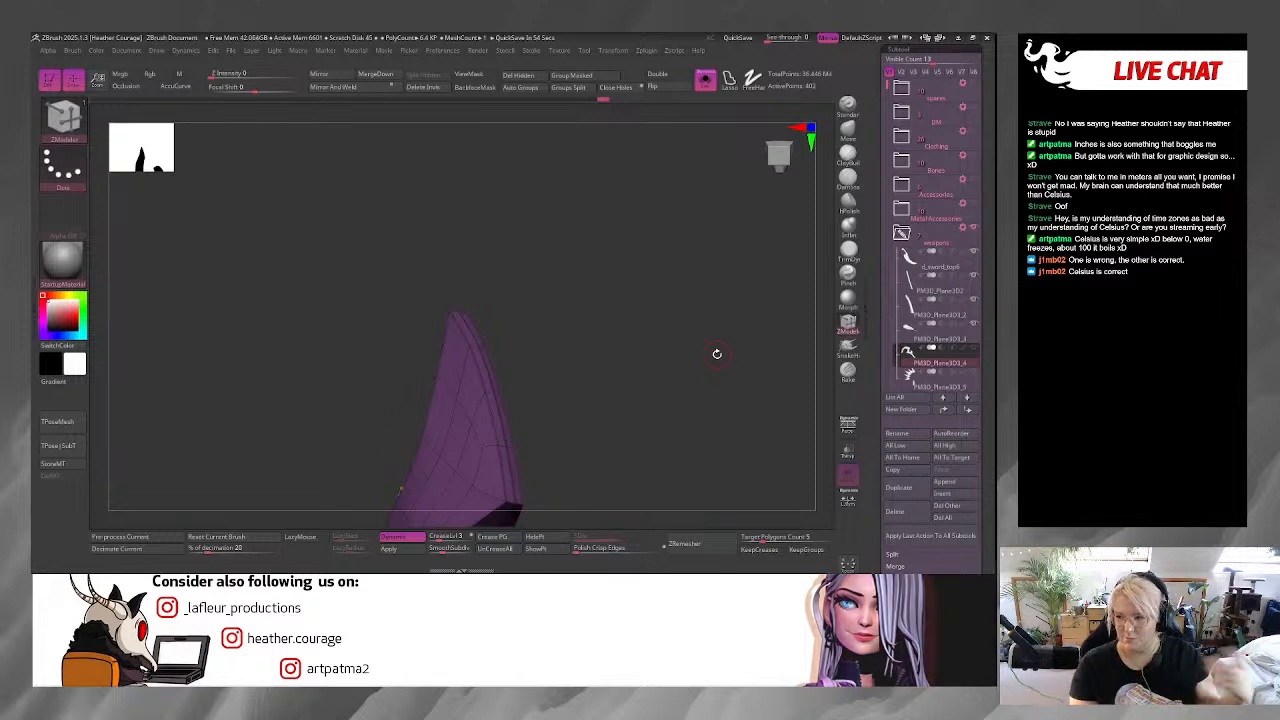
{"action": "left_click_drag", "start_coordinate": [604, 374], "coordinate": [591, 363]}
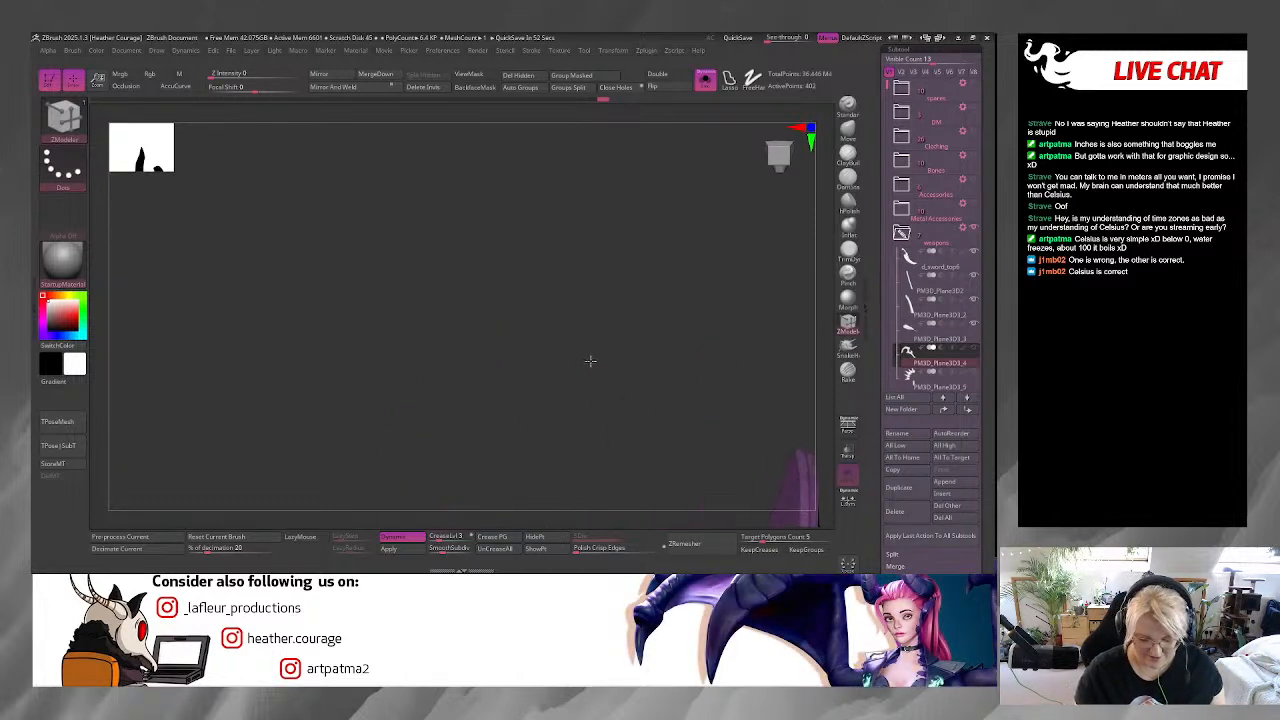
{"action": "left_click_drag", "start_coordinate": [717, 397], "coordinate": [500, 149], "text": "alt"}
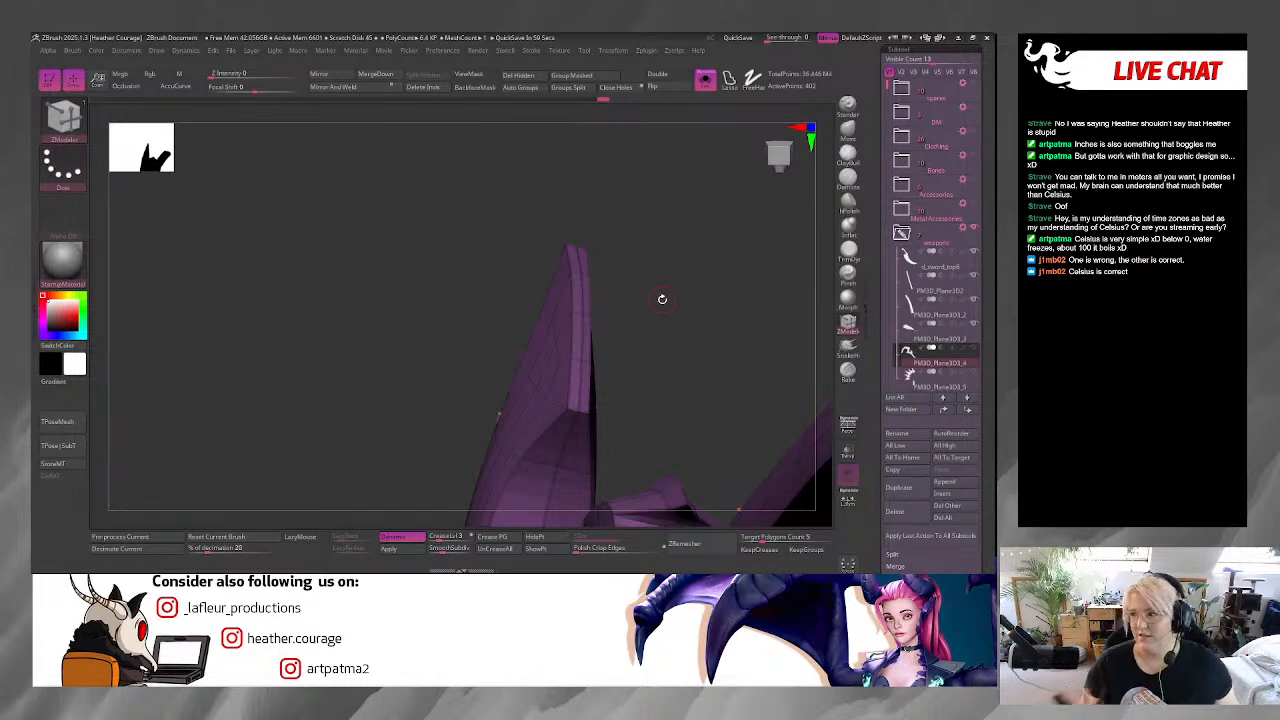
{"action": "left_click_drag", "start_coordinate": [700, 313], "coordinate": [780, 317]}
{"action": "left_click_drag", "start_coordinate": [595, 300], "coordinate": [769, 366], "text": "alt"}
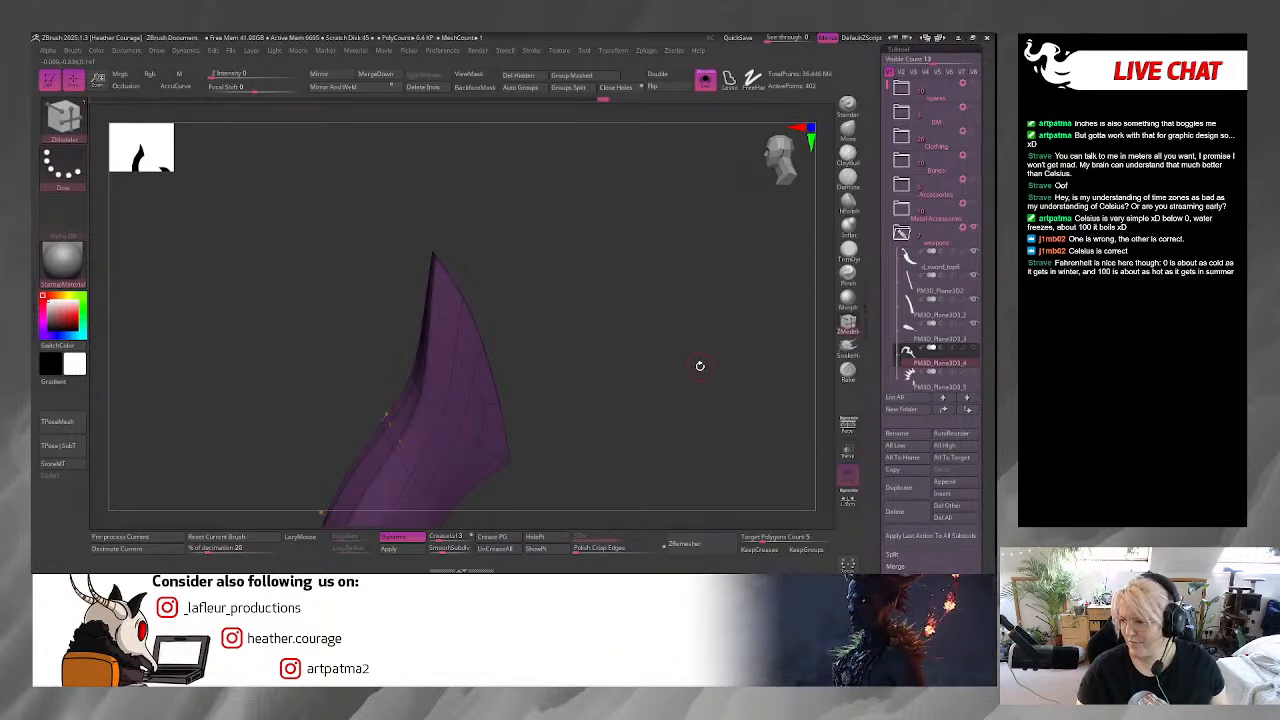
{"action": "left_click_drag", "start_coordinate": [696, 370], "coordinate": [692, 352]}
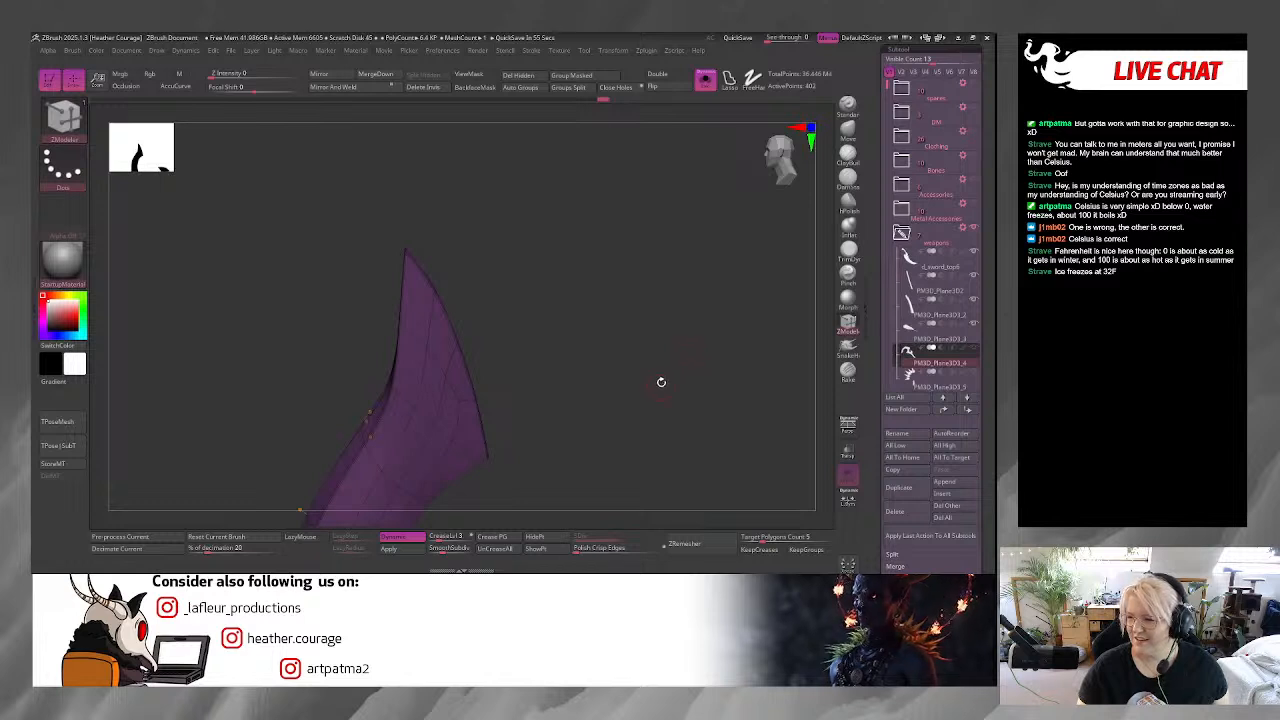
{"action": "mouse_move", "coordinate": [646, 377]}
{"action": "left_mouse_down"}
{"action": "mouse_move", "coordinate": [583, 343]}
{"action": "mouse_move", "coordinate": [560, 380]}
{"action": "mouse_move", "coordinate": [537, 285]}
{"action": "mouse_move", "coordinate": [568, 337]}
{"action": "mouse_move", "coordinate": [600, 320]}
{"action": "mouse_move", "coordinate": [481, 316]}
{"action": "mouse_move", "coordinate": [110, 518]}
{"action": "mouse_move", "coordinate": [640, 370]}
{"action": "left_mouse_up"}
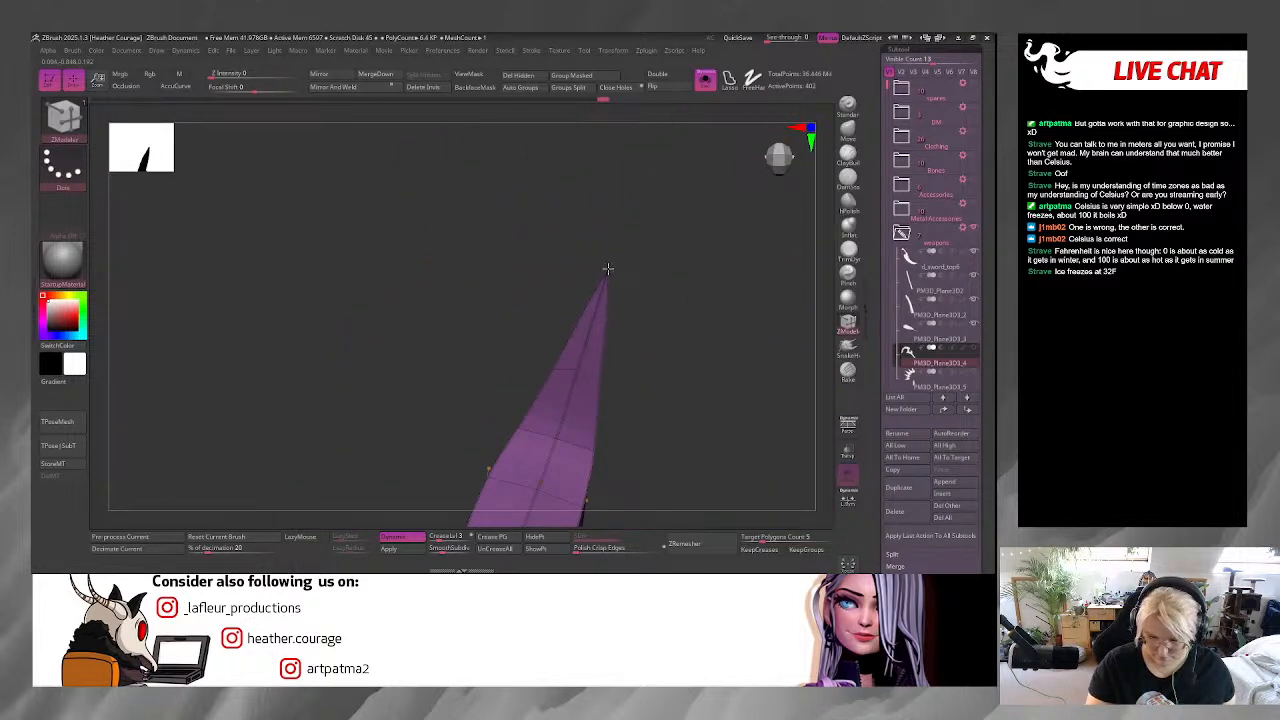
{"action": "left_click_drag", "start_coordinate": [668, 312], "coordinate": [570, 289]}
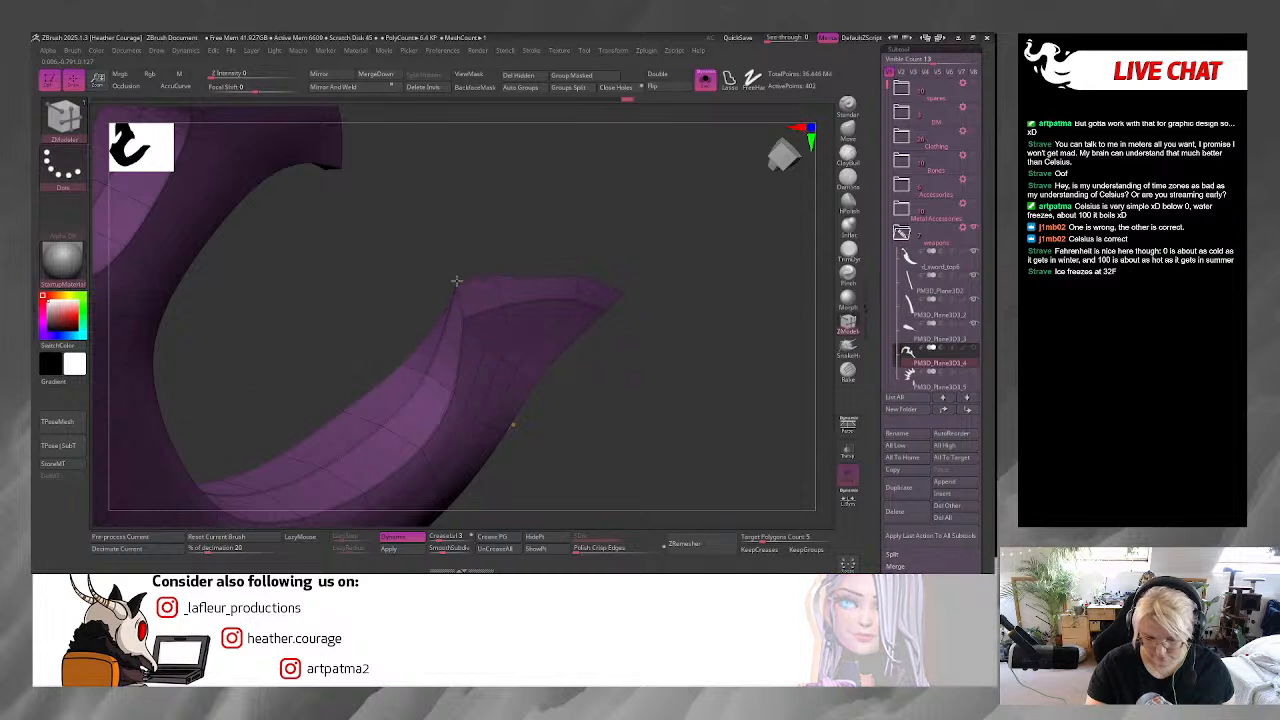
Examine the curved prong's tip up close and the whole hilt frame from the side.
{"action": "right_click_drag", "start_coordinate": [616, 293], "coordinate": [680, 360]}
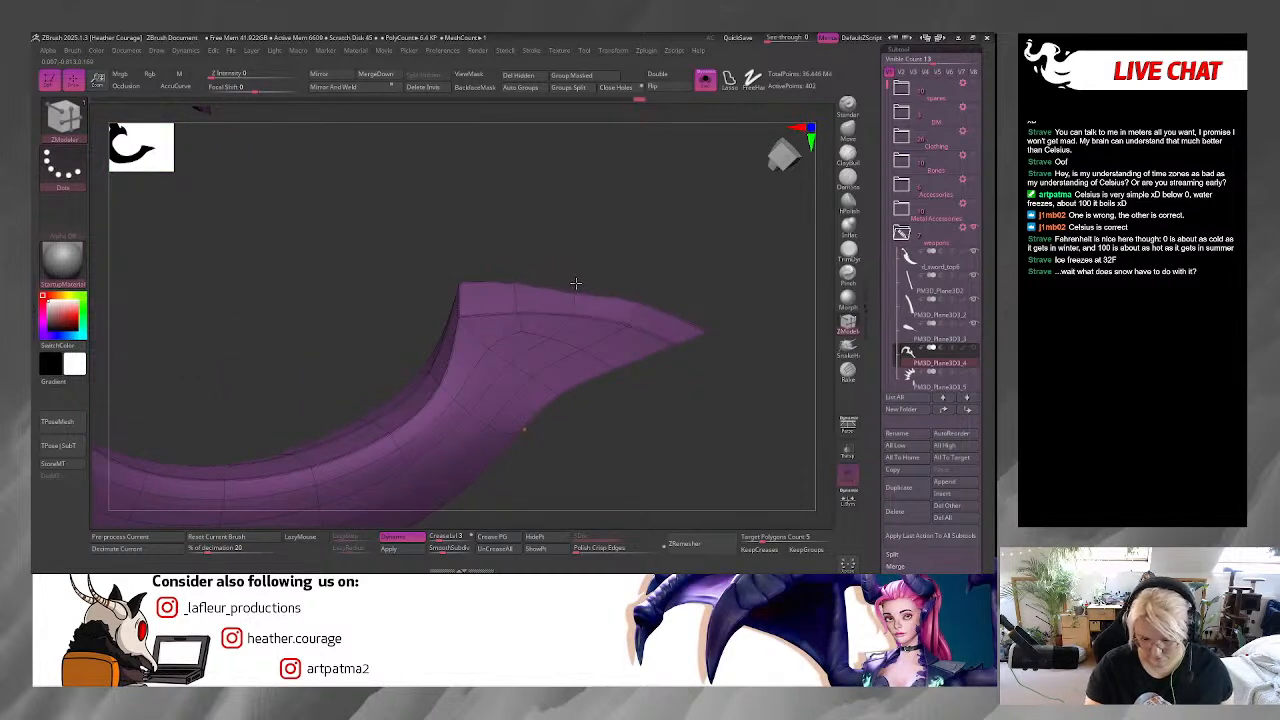
{"action": "left_click_drag", "start_coordinate": [706, 352], "coordinate": [510, 285]}
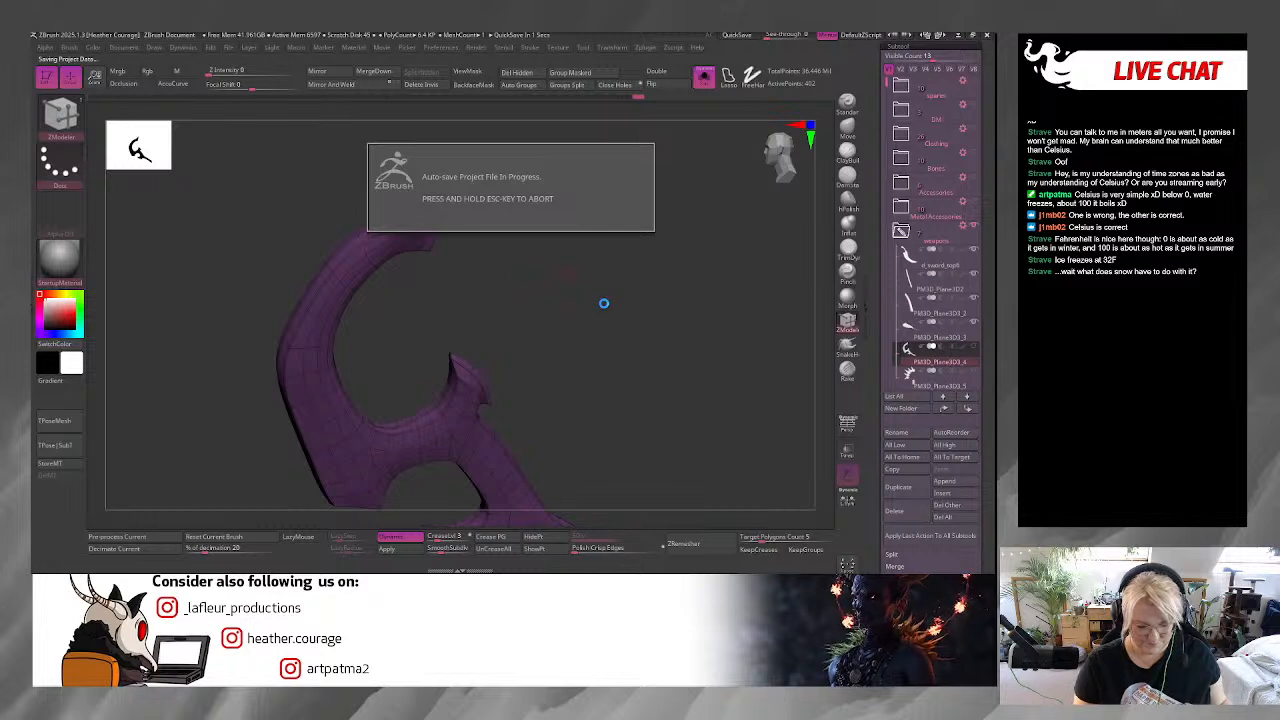
{"action": "left_click_drag", "start_coordinate": [570, 364], "coordinate": [169, 446]}
{"action": "left_click_drag", "start_coordinate": [720, 362], "coordinate": [547, 407]}
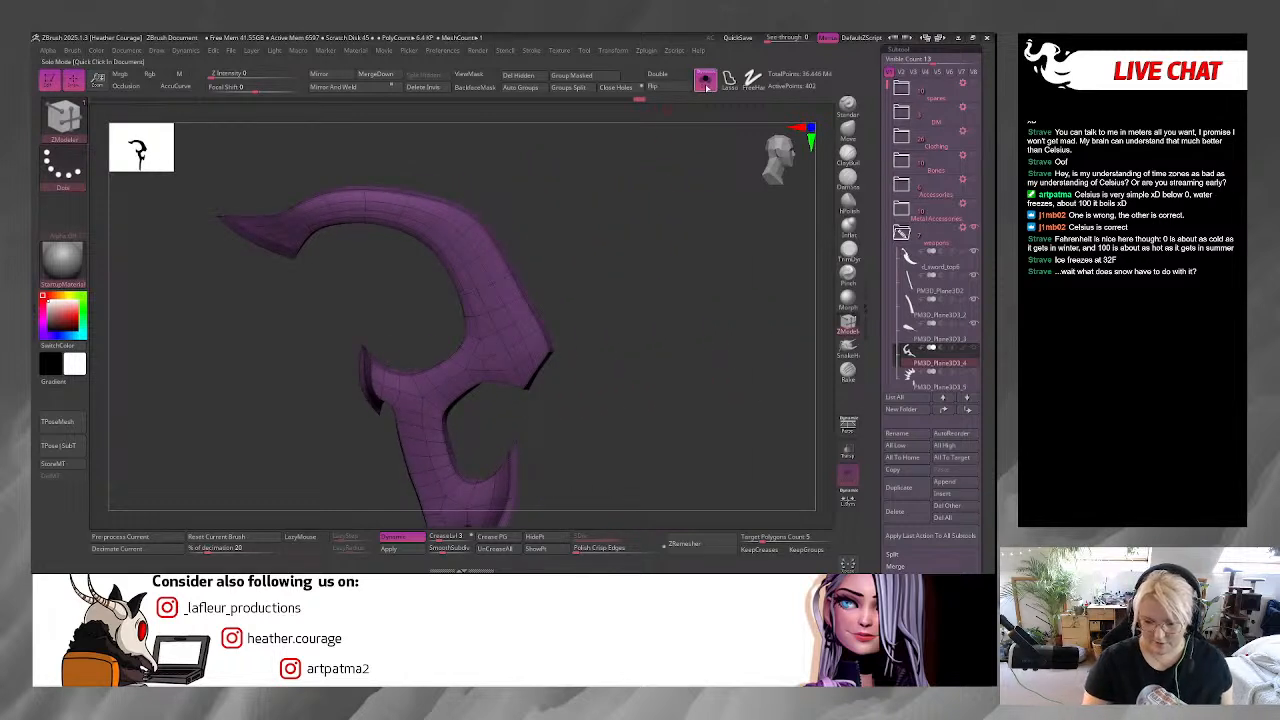
Show the whole weapon with the horned piece visible and hidden, examining how the smooth-shaded hilt frame fits around the blade.
{"action": "left_click", "coordinate": [705, 81]}
{"action": "left_click_drag", "start_coordinate": [670, 335], "coordinate": [563, 163]}
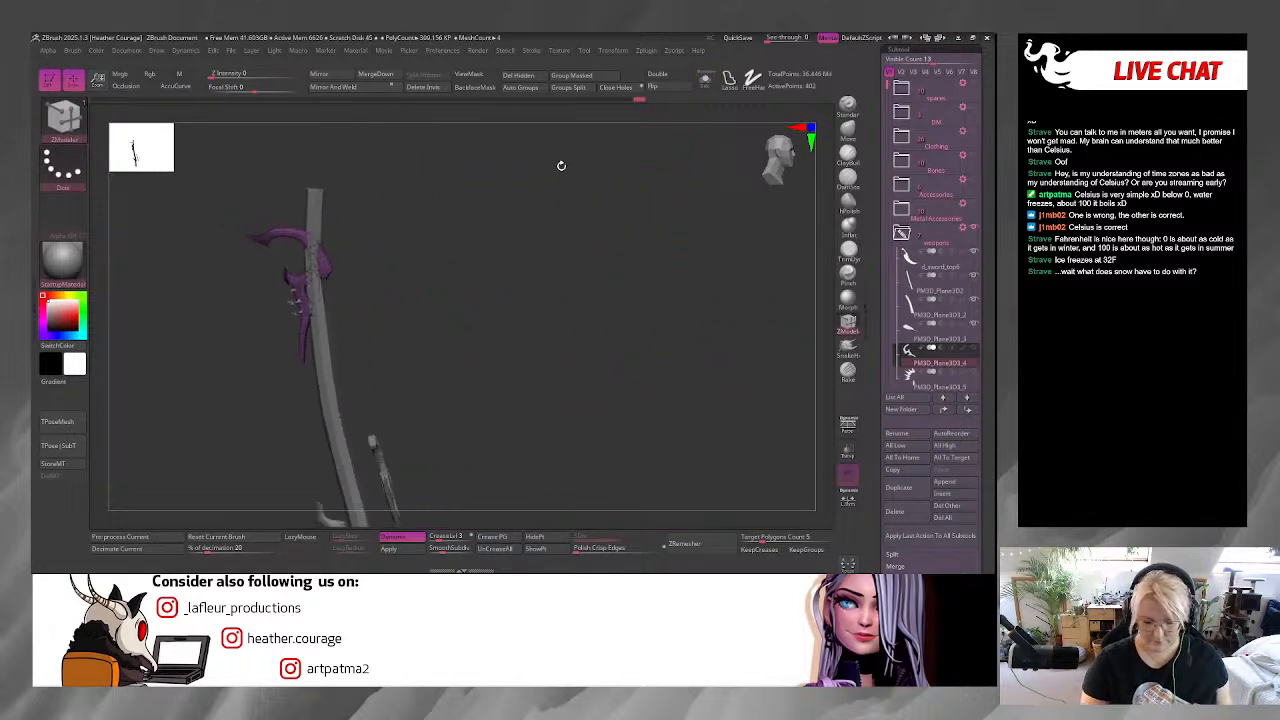
{"action": "left_click_drag", "start_coordinate": [500, 349], "coordinate": [533, 423]}
{"action": "left_click_drag", "start_coordinate": [885, 82], "coordinate": [884, 132]}
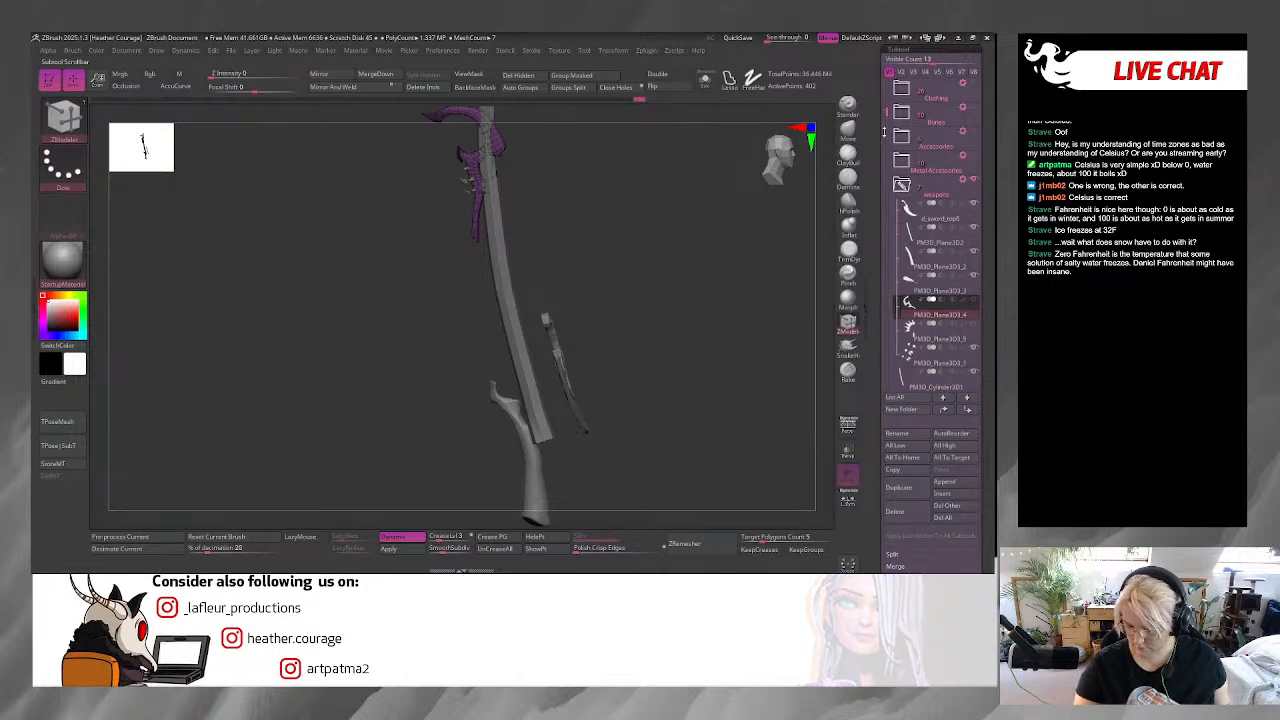
{"action": "left_click", "coordinate": [966, 327]}
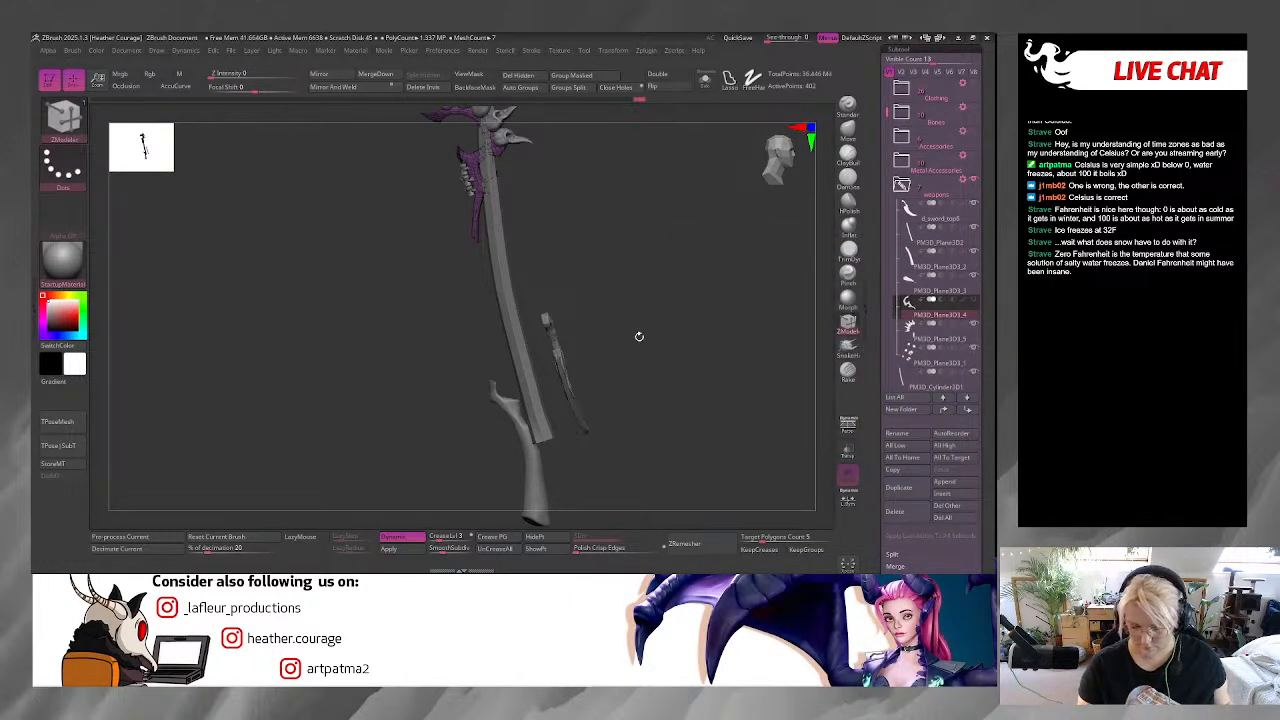
{"action": "left_click_drag", "start_coordinate": [648, 316], "coordinate": [628, 462]}
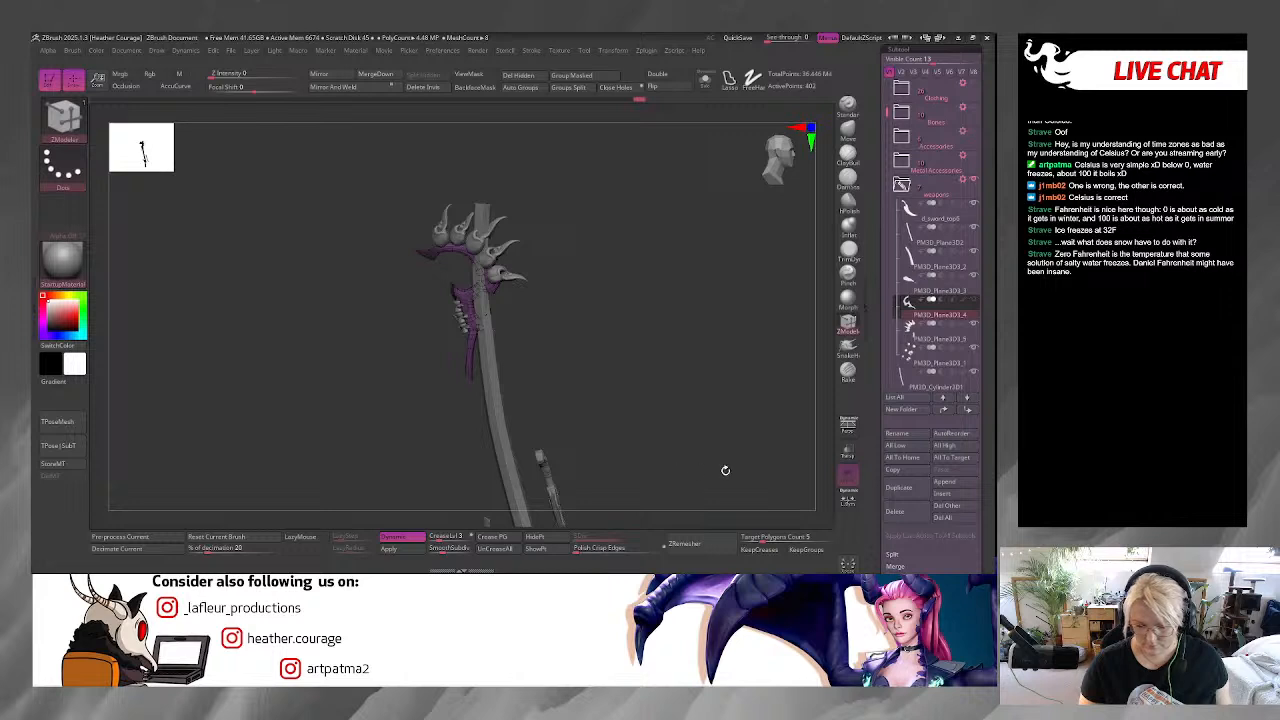
{"action": "left_click", "coordinate": [972, 326]}
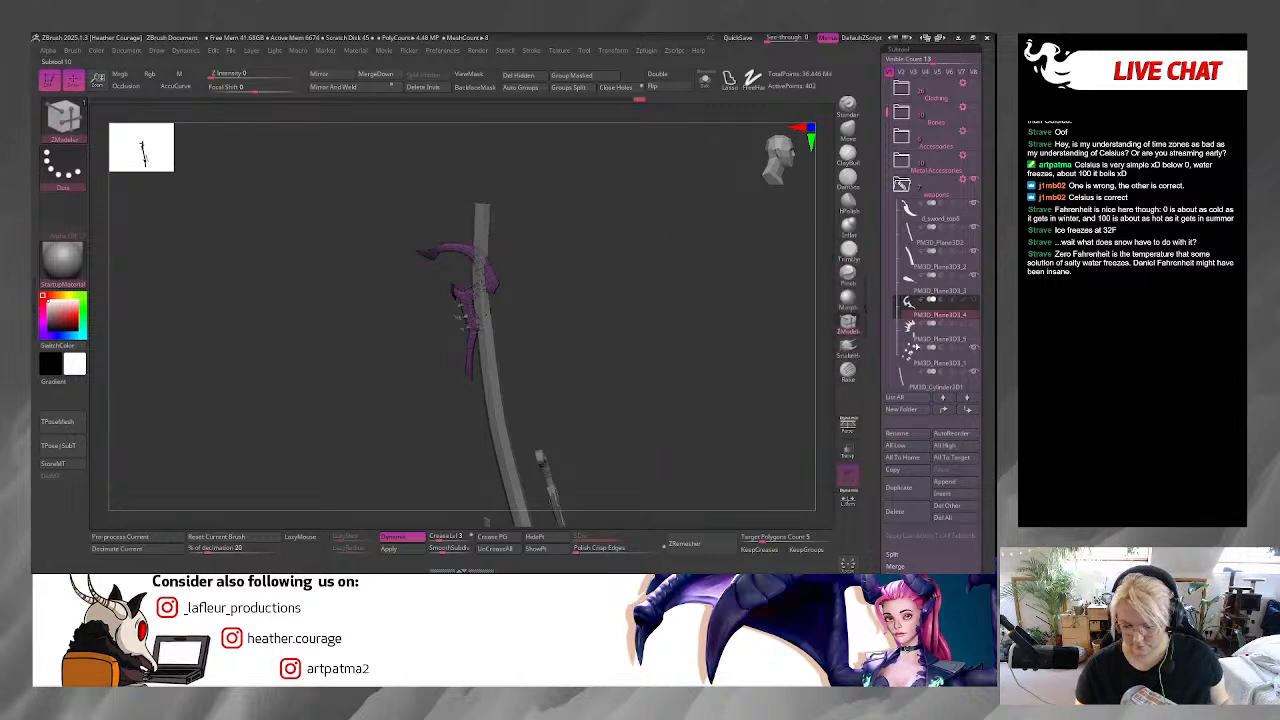
{"action": "left_click_drag", "start_coordinate": [671, 397], "coordinate": [714, 517], "text": "alt"}
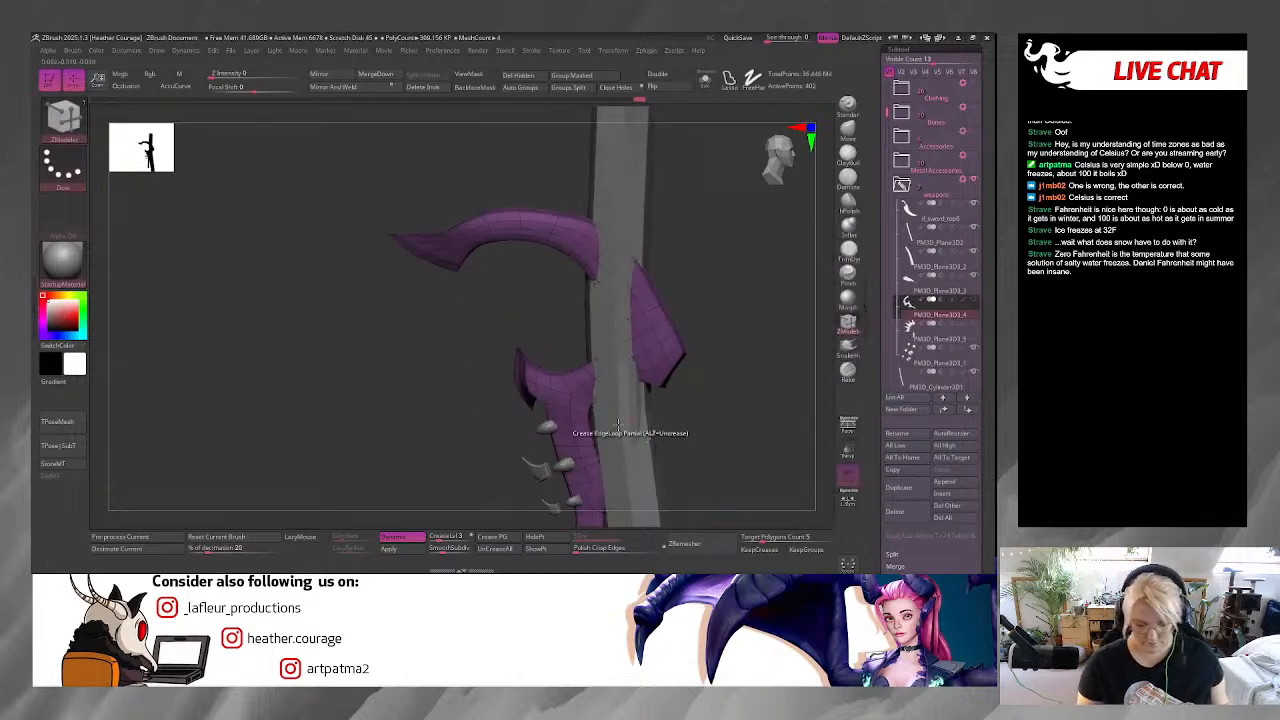
{"action": "key", "text": "shift+f"}
{"action": "left_click_drag", "start_coordinate": [759, 428], "coordinate": [745, 230]}
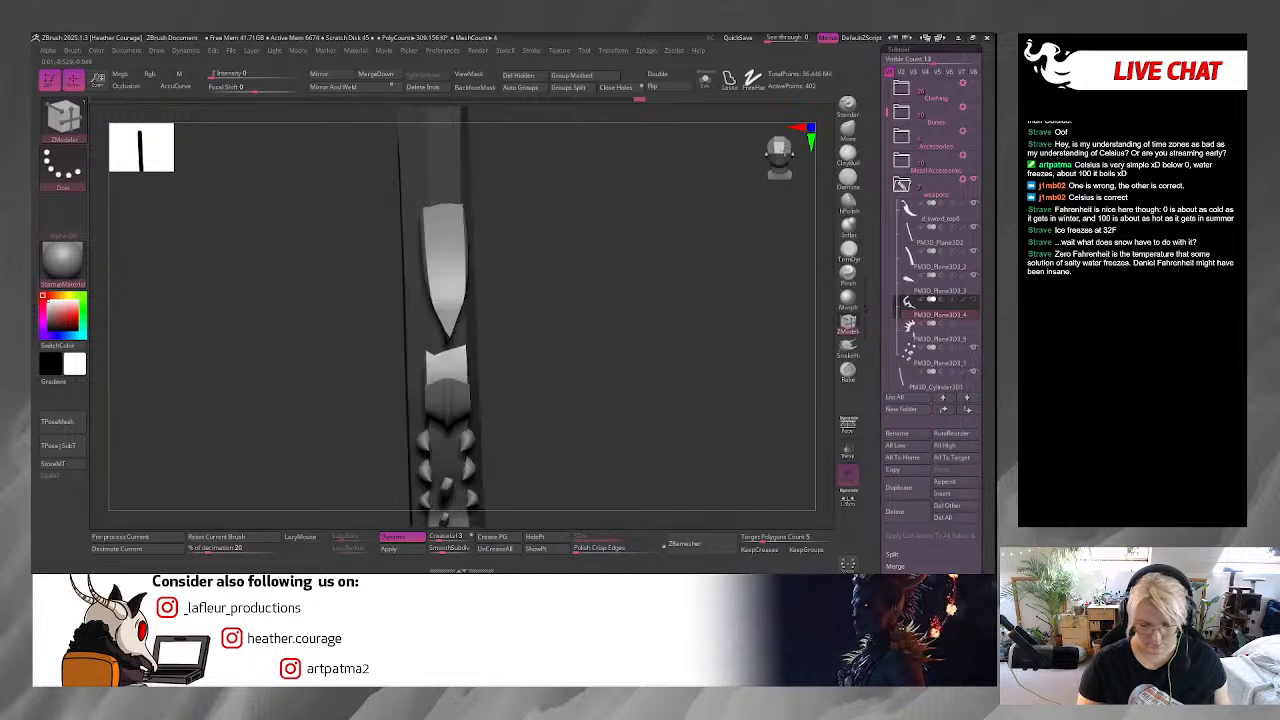
Isolate the hilt frame and examine its spikes and notches from several angles, comparing it with dynamic subdivision off and on.
{"action": "left_click", "coordinate": [704, 84]}
{"action": "left_click_drag", "start_coordinate": [586, 265], "coordinate": [606, 226]}
{"action": "left_click_drag", "start_coordinate": [740, 191], "coordinate": [405, 107]}
{"action": "left_click", "coordinate": [369, 88]}
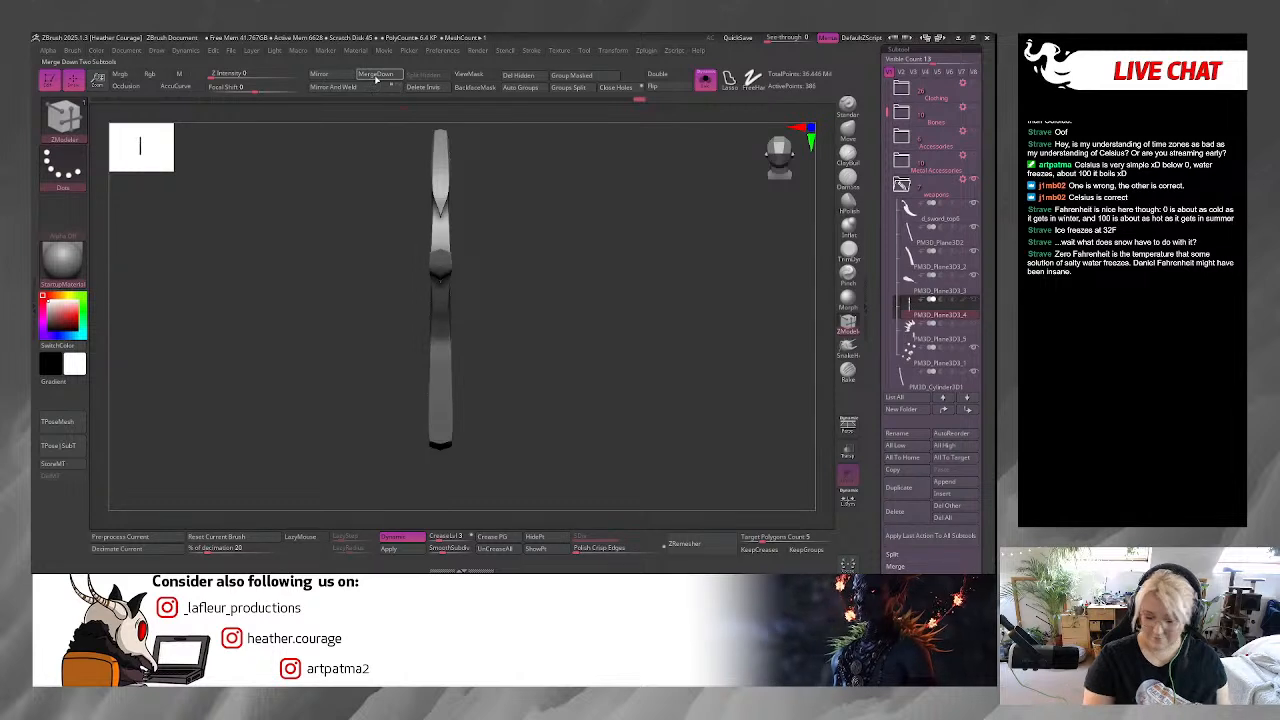
{"action": "left_click_drag", "start_coordinate": [480, 200], "coordinate": [637, 240]}
{"action": "mouse_move", "coordinate": [483, 357]}
{"action": "left_mouse_down"}
{"action": "mouse_move", "coordinate": [530, 345]}
{"action": "mouse_move", "coordinate": [663, 423]}
{"action": "mouse_move", "coordinate": [690, 390]}
{"action": "left_mouse_up"}
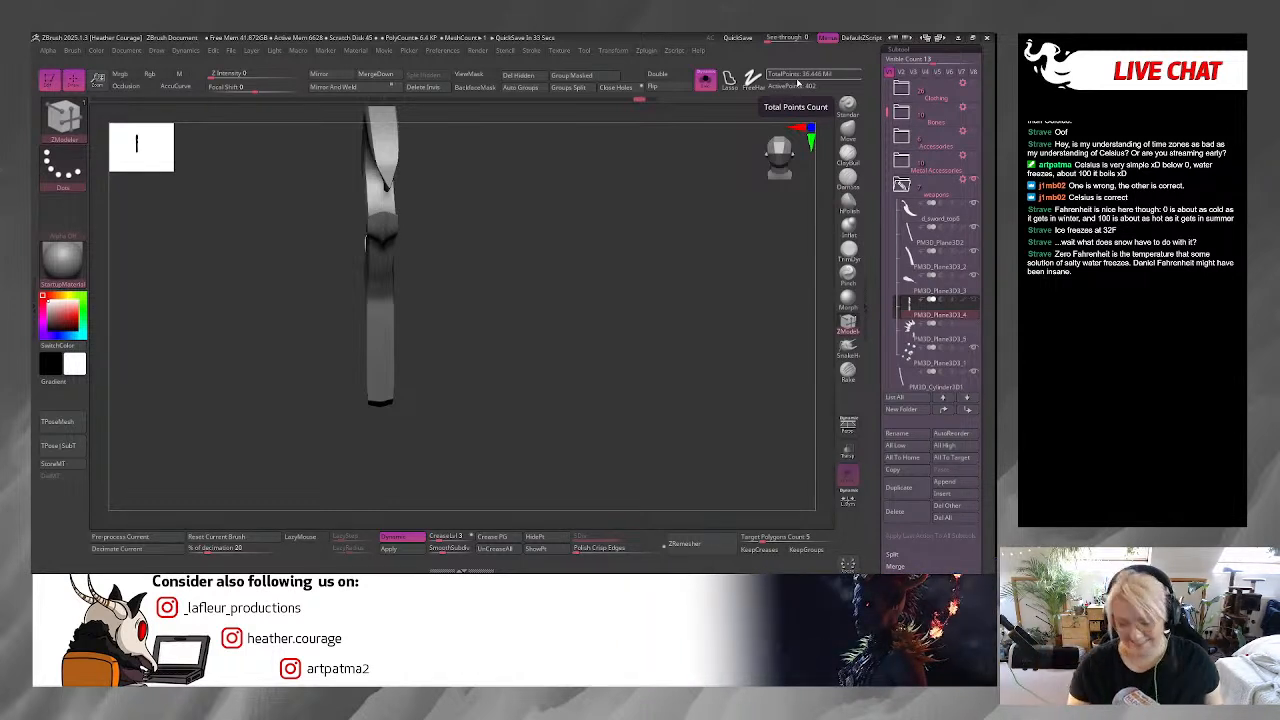
{"action": "left_click_drag", "start_coordinate": [517, 334], "coordinate": [688, 485]}
{"action": "left_click_drag", "start_coordinate": [443, 426], "coordinate": [653, 358], "text": "alt"}
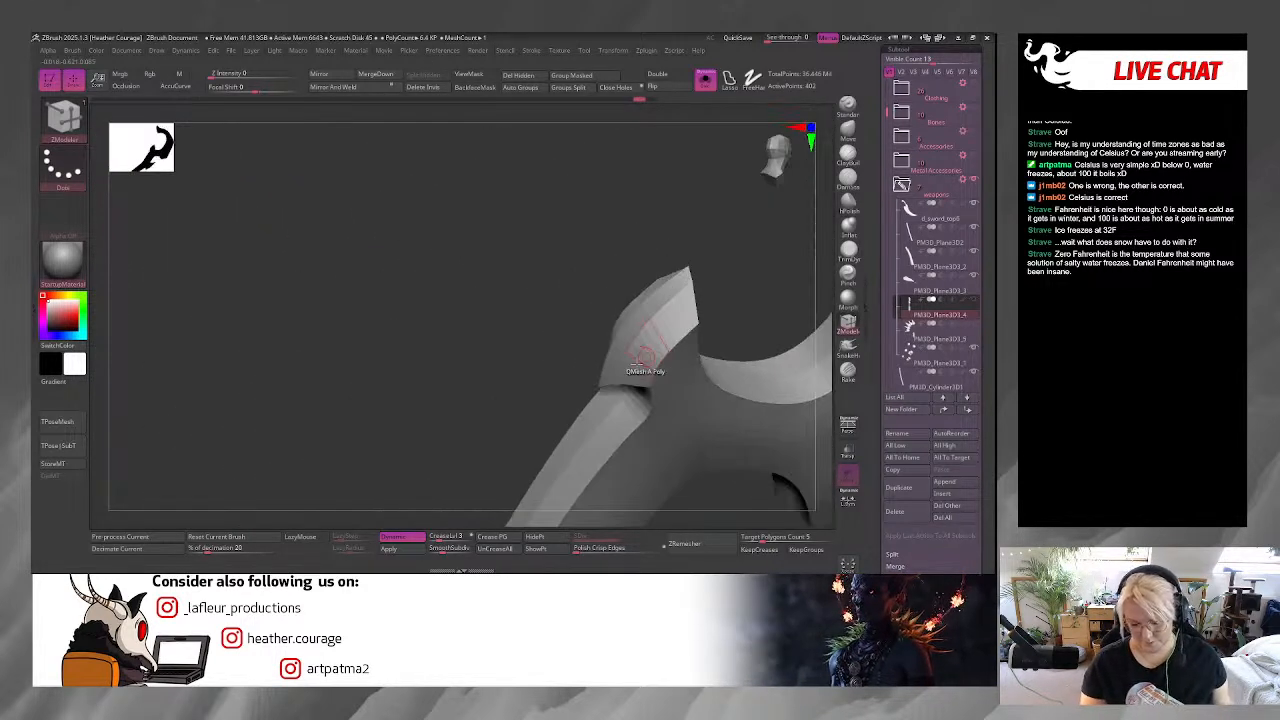
{"action": "left_click", "coordinate": [400, 537]}
{"action": "left_click", "coordinate": [400, 537]}
{"action": "left_click_drag", "start_coordinate": [460, 460], "coordinate": [792, 254]}
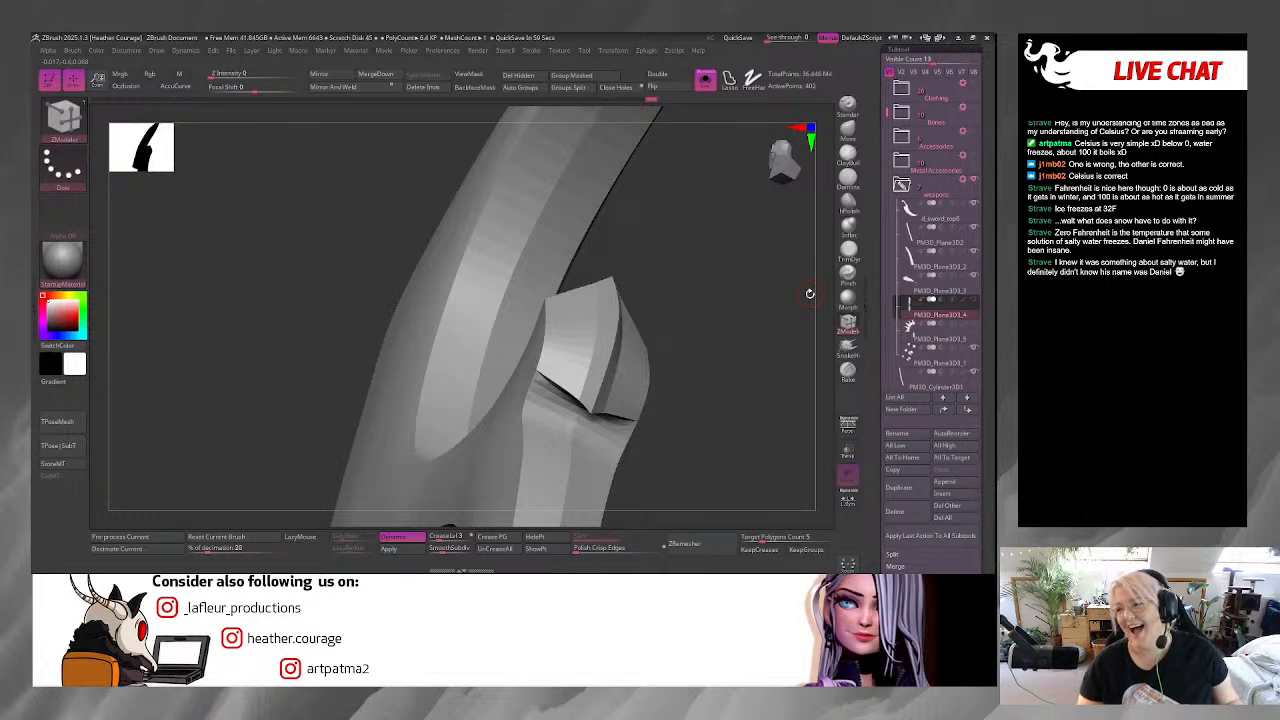
{"action": "left_click_drag", "start_coordinate": [810, 293], "coordinate": [721, 381]}
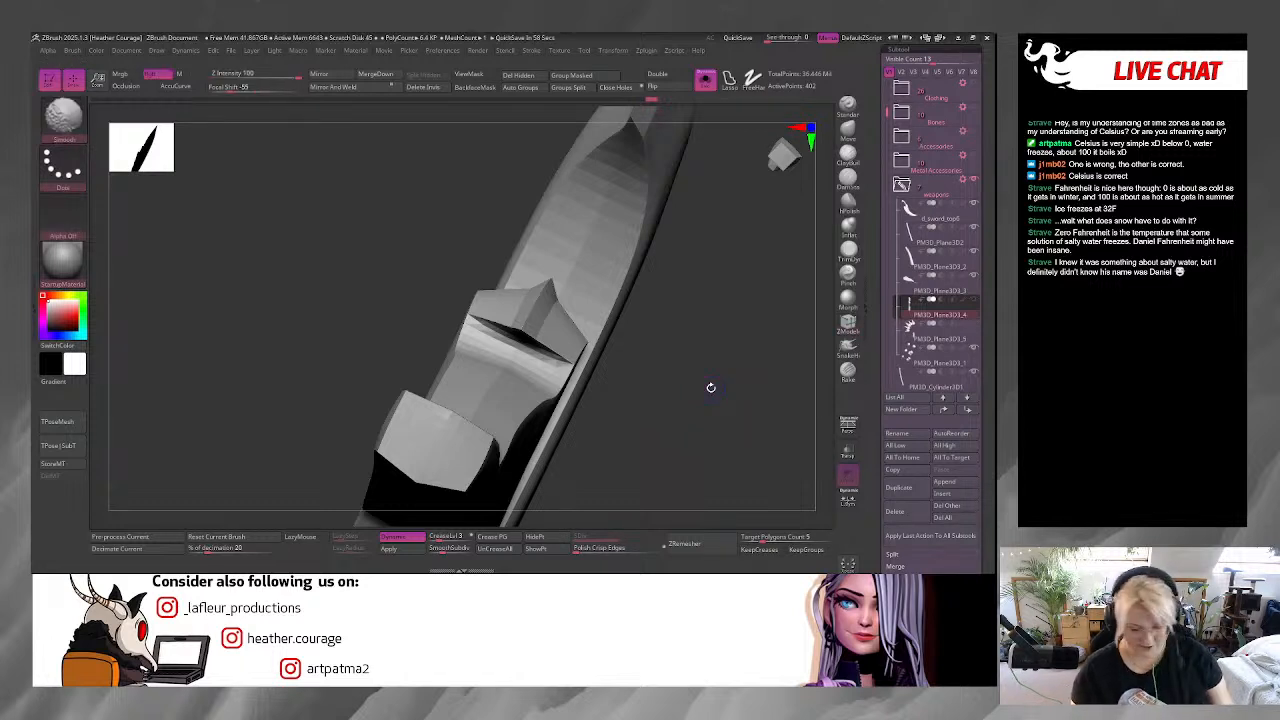
Display the polyframe and refine the side spike's outline by moving its points with ZModeler's Move by brush radius.
{"action": "key", "text": "shift+f"}
{"action": "left_click_drag", "start_coordinate": [668, 421], "coordinate": [672, 409]}
{"action": "left_click_drag", "start_coordinate": [684, 308], "coordinate": [680, 320]}
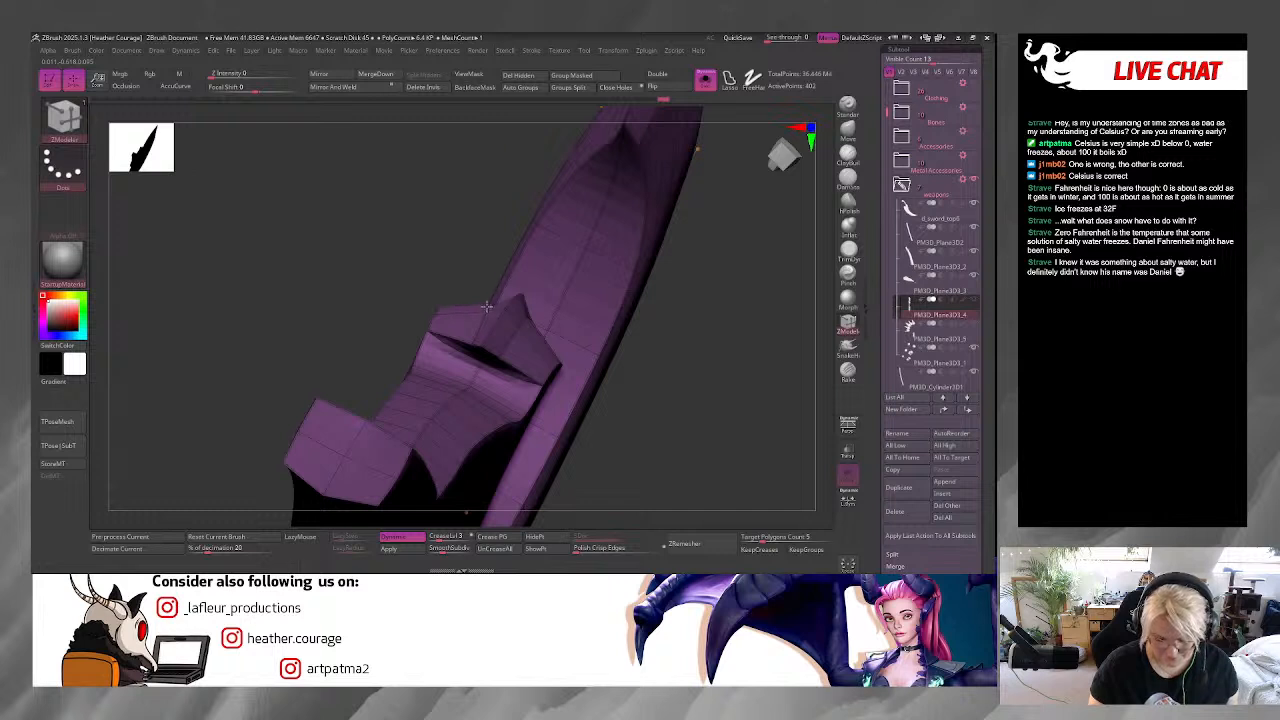
{"action": "left_click_drag", "start_coordinate": [694, 378], "coordinate": [595, 320]}
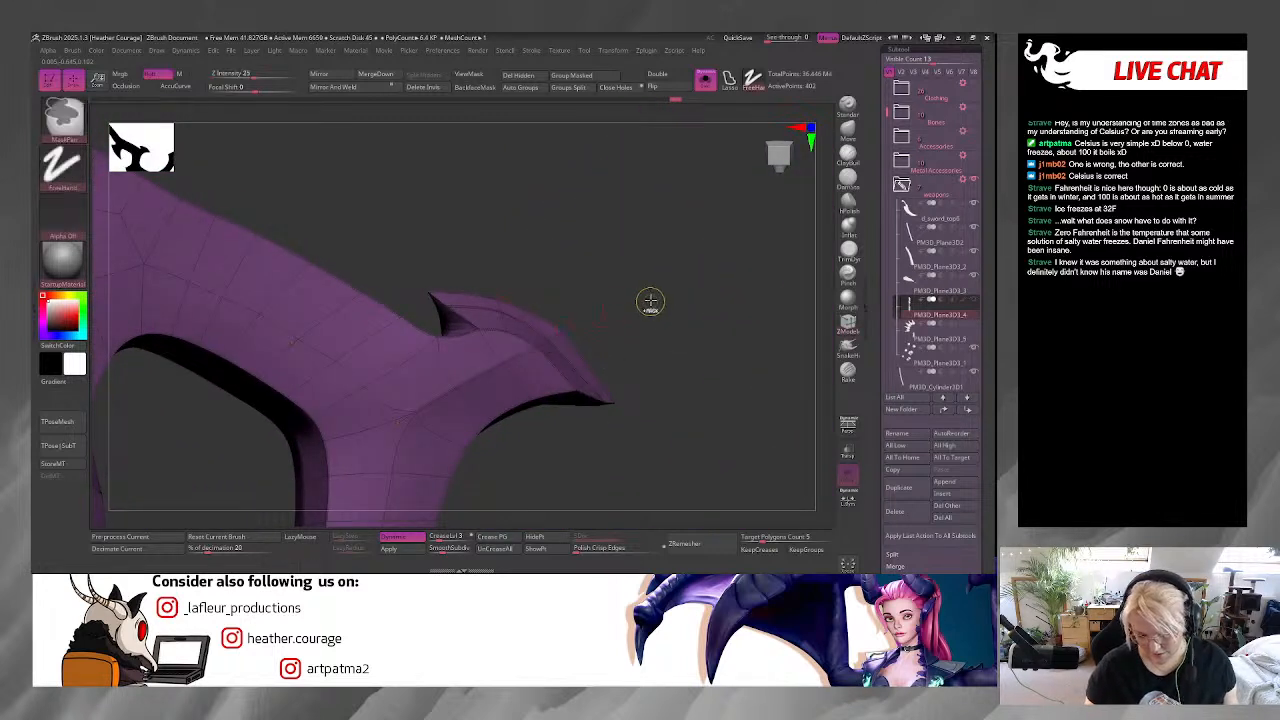
{"action": "left_click_drag", "start_coordinate": [654, 314], "coordinate": [643, 389]}
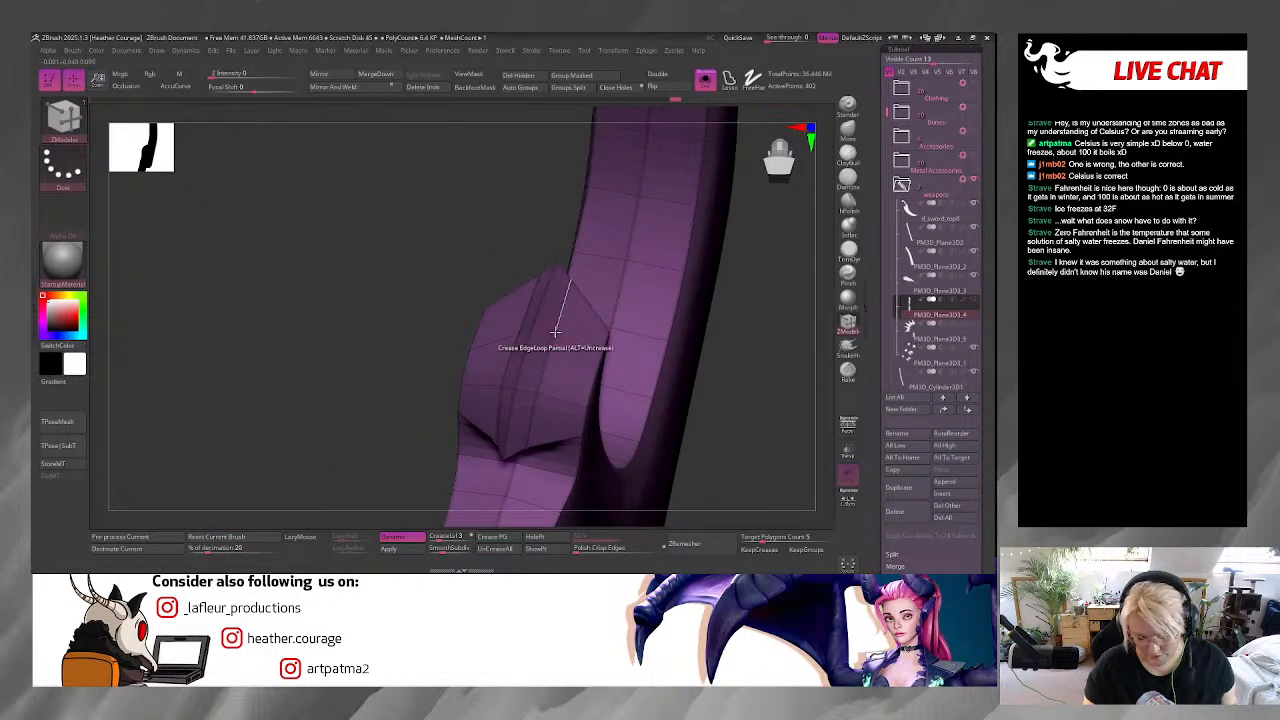
{"action": "left_click_drag", "start_coordinate": [734, 391], "coordinate": [603, 380]}
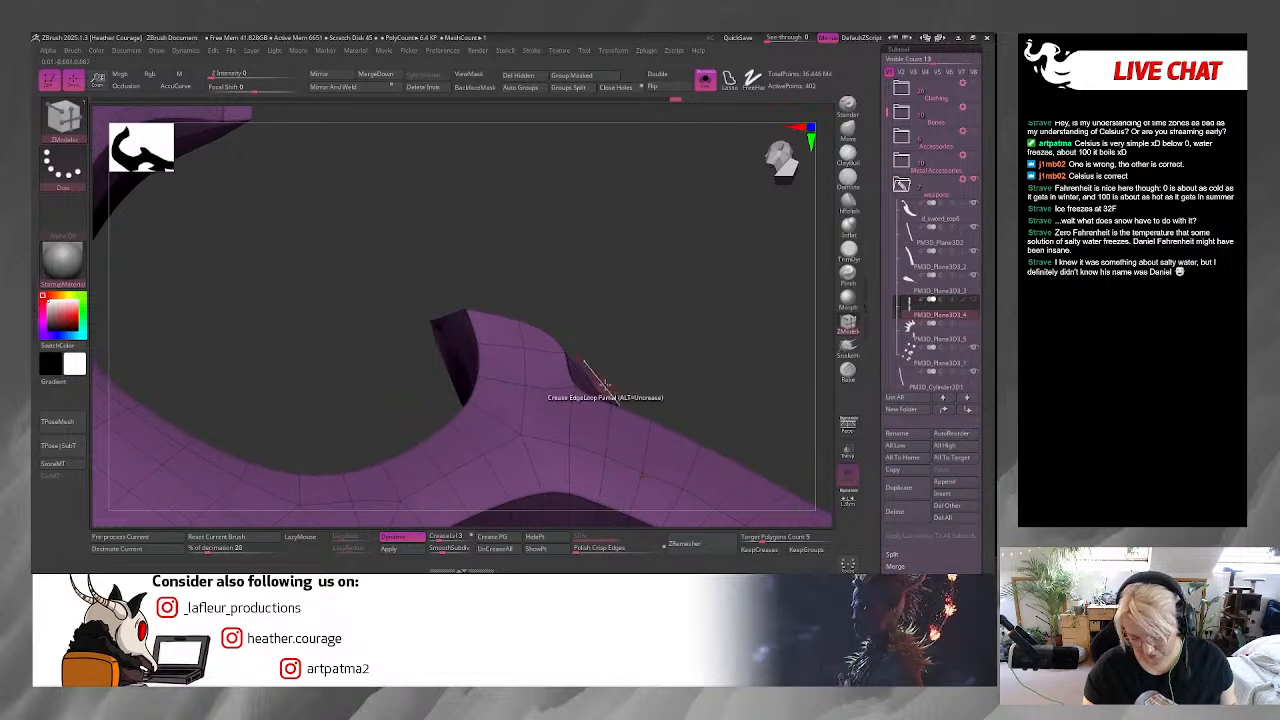
{"action": "left_click_drag", "start_coordinate": [690, 360], "coordinate": [643, 400]}
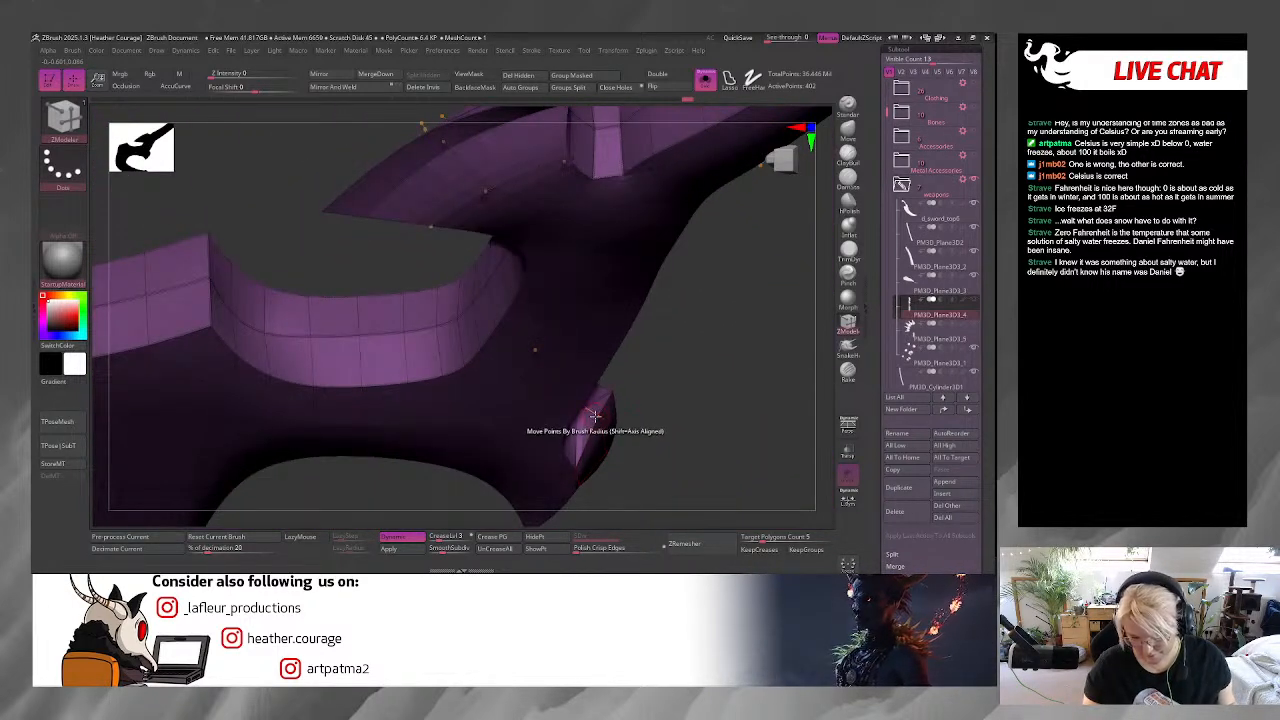
Adjust the points along the curved prong's tip with ZModeler's Move by brush radius.
{"action": "mouse_move", "coordinate": [721, 427]}
{"action": "left_mouse_down"}
{"action": "mouse_move", "coordinate": [714, 329]}
{"action": "mouse_move", "coordinate": [520, 214]}
{"action": "mouse_move", "coordinate": [571, 460]}
{"action": "mouse_move", "coordinate": [634, 386]}
{"action": "mouse_move", "coordinate": [623, 337]}
{"action": "mouse_move", "coordinate": [716, 409]}
{"action": "mouse_move", "coordinate": [649, 380]}
{"action": "mouse_move", "coordinate": [629, 397]}
{"action": "mouse_move", "coordinate": [703, 328]}
{"action": "mouse_move", "coordinate": [646, 369]}
{"action": "mouse_move", "coordinate": [480, 360]}
{"action": "mouse_move", "coordinate": [570, 362]}
{"action": "mouse_move", "coordinate": [560, 346]}
{"action": "mouse_move", "coordinate": [620, 372]}
{"action": "mouse_move", "coordinate": [571, 366]}
{"action": "left_mouse_up"}
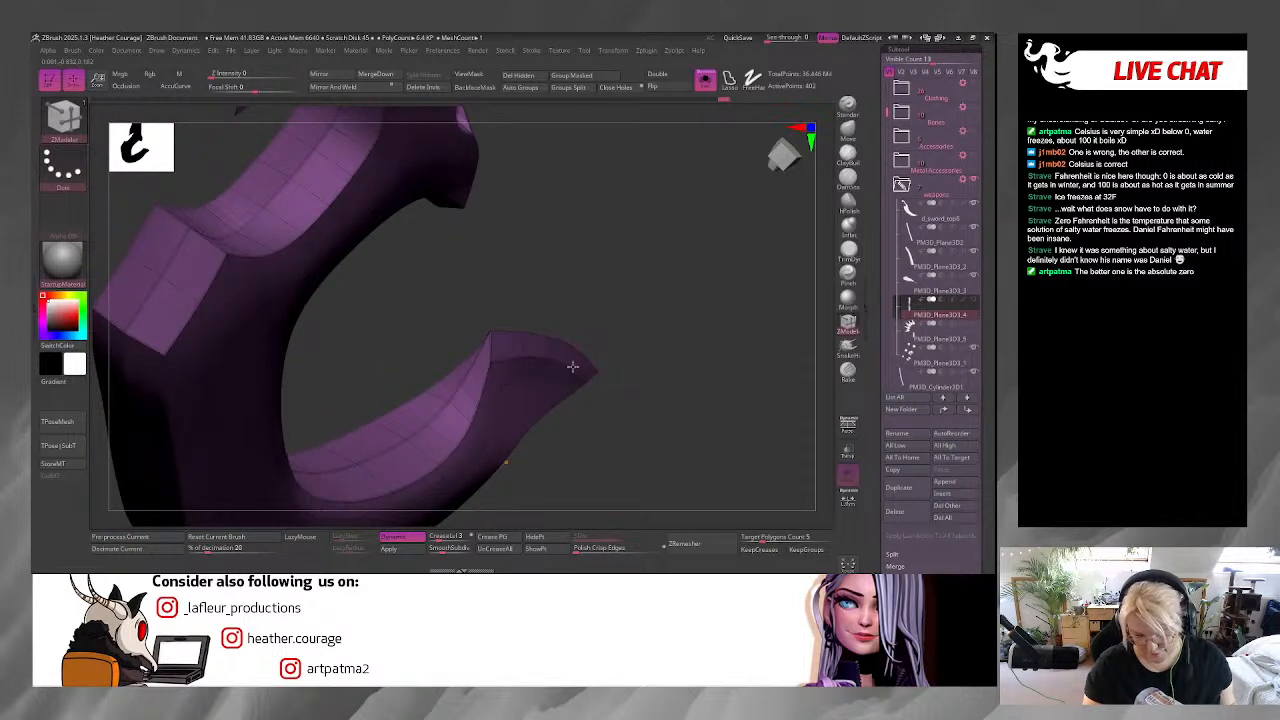
{"action": "mouse_move", "coordinate": [643, 394]}
{"action": "left_mouse_down"}
{"action": "mouse_move", "coordinate": [643, 437]}
{"action": "mouse_move", "coordinate": [630, 406]}
{"action": "mouse_move", "coordinate": [638, 353]}
{"action": "mouse_move", "coordinate": [640, 390]}
{"action": "mouse_move", "coordinate": [665, 420]}
{"action": "mouse_move", "coordinate": [663, 406]}
{"action": "left_mouse_up"}
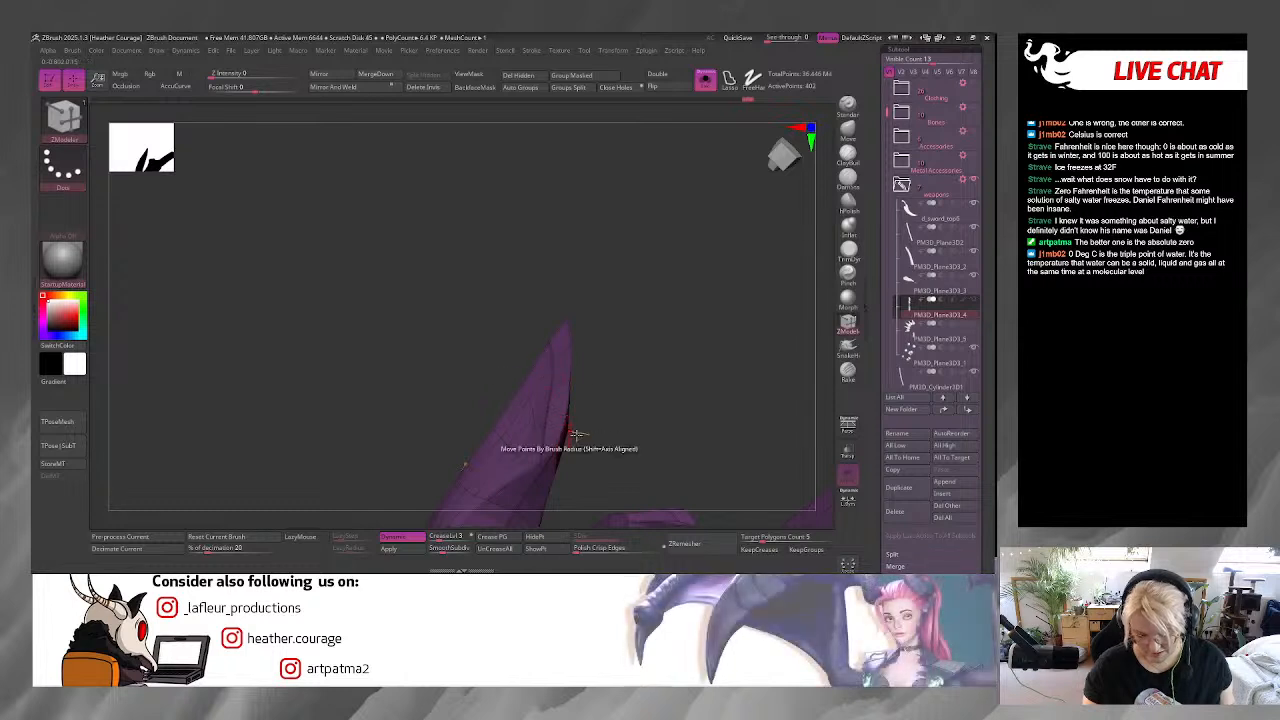
{"action": "left_click_drag", "start_coordinate": [563, 443], "coordinate": [603, 423]}
{"action": "right_click_drag", "start_coordinate": [571, 437], "coordinate": [692, 420]}
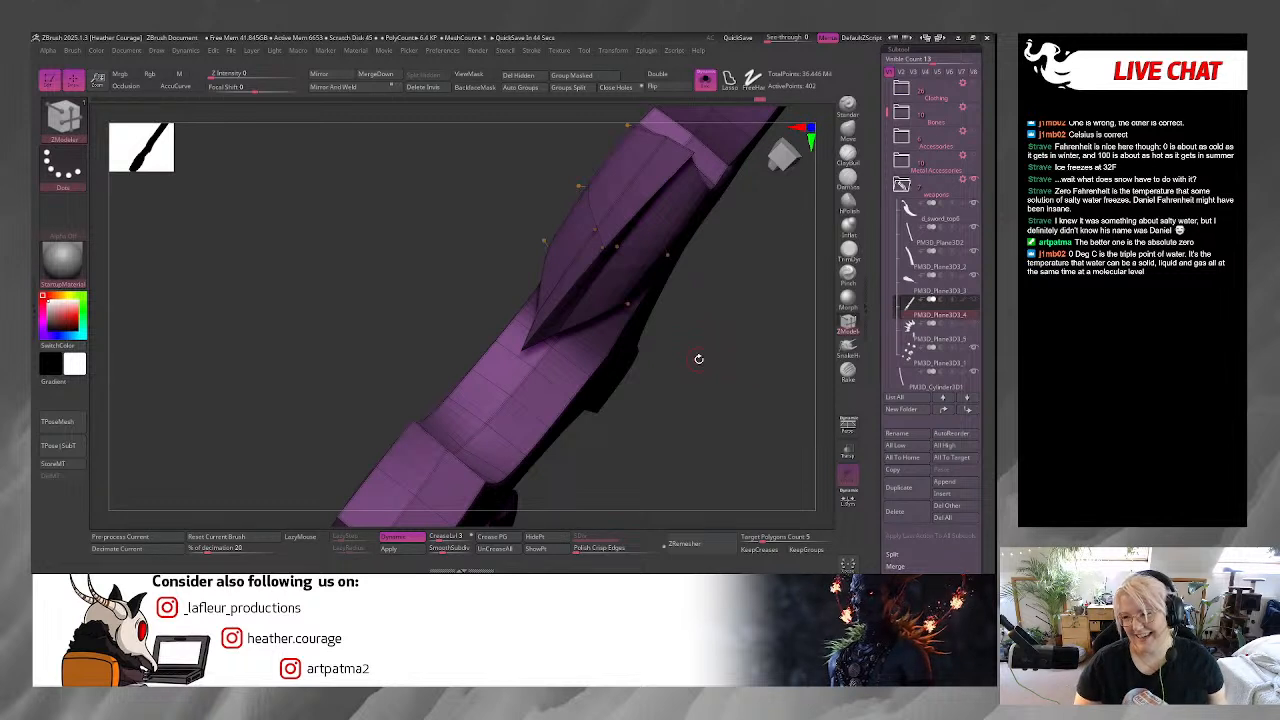
{"action": "left_click_drag", "start_coordinate": [696, 403], "coordinate": [731, 497]}
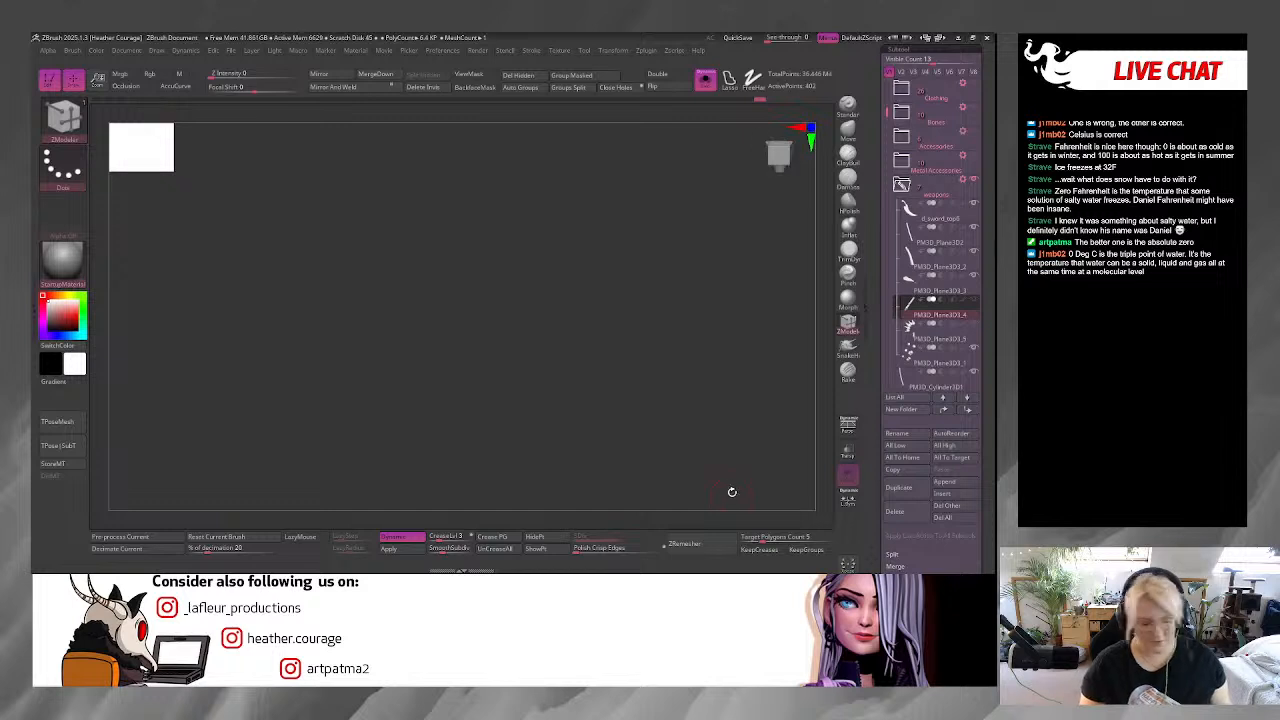
{"action": "key", "text": "f"}
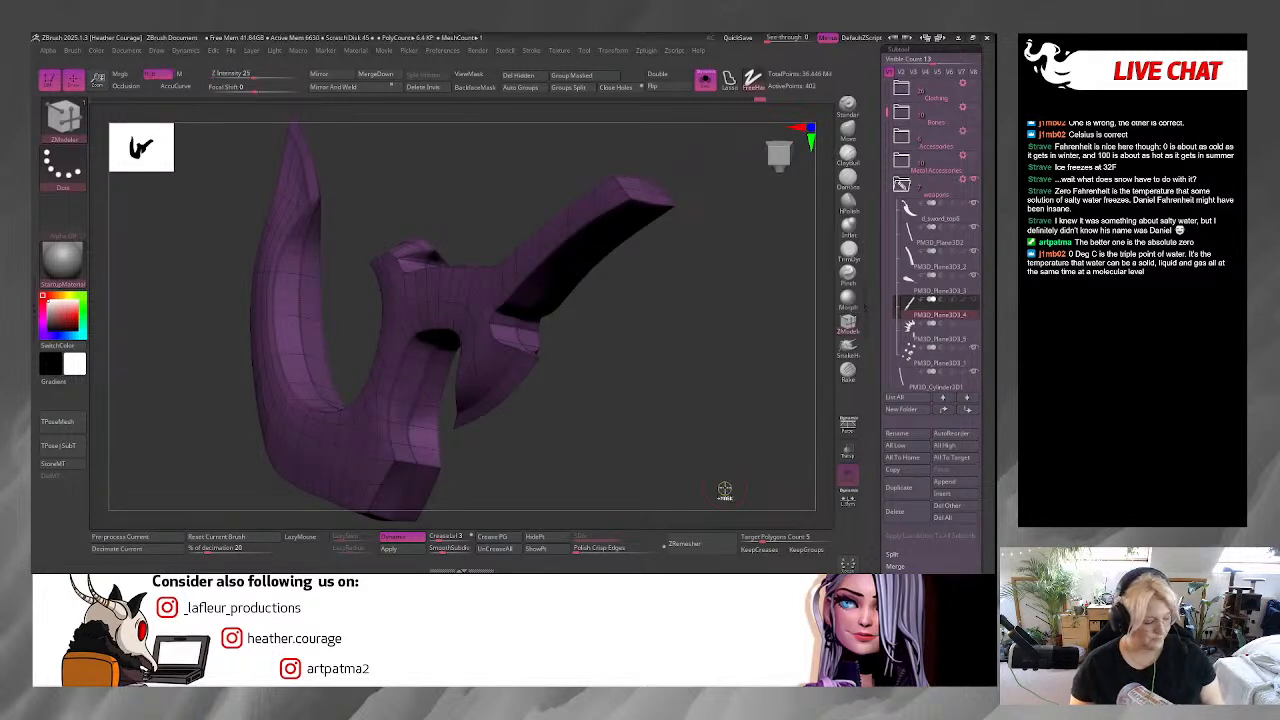
{"action": "key", "text": "ctrl"}
{"action": "key", "text": "ctrl+s"}
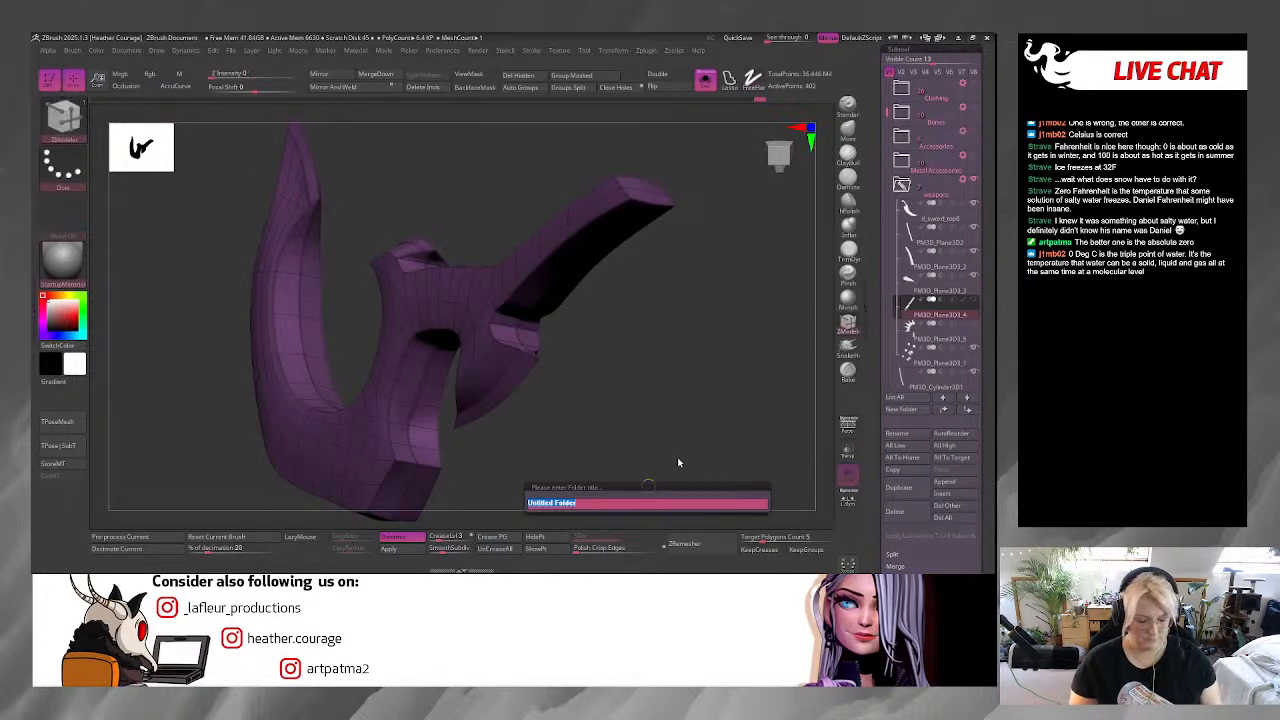
Set the hilt frame's crease level to 4, raise its smooth subdivision level, and check the smoothed shape without polyframe from several angles.
{"action": "key", "text": "shift+f"}
{"action": "left_click_drag", "start_coordinate": [691, 460], "coordinate": [663, 323]}
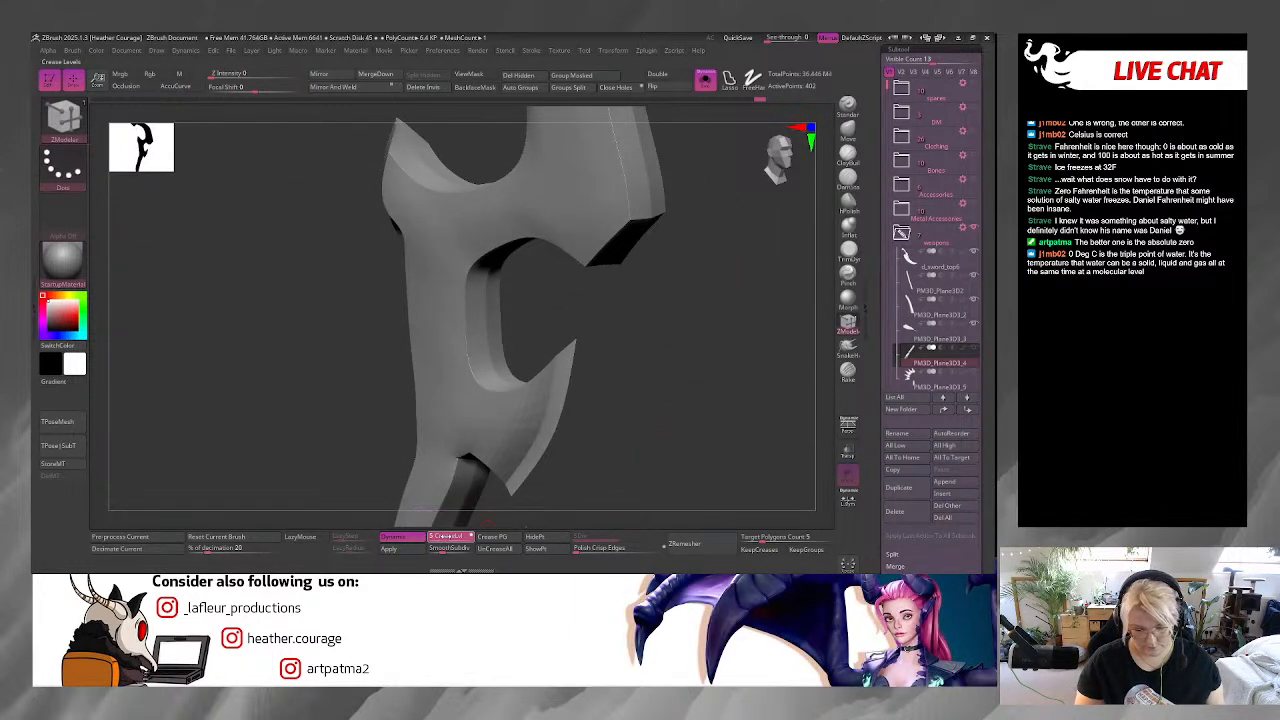
{"action": "left_click_drag", "start_coordinate": [448, 536], "coordinate": [442, 537]}
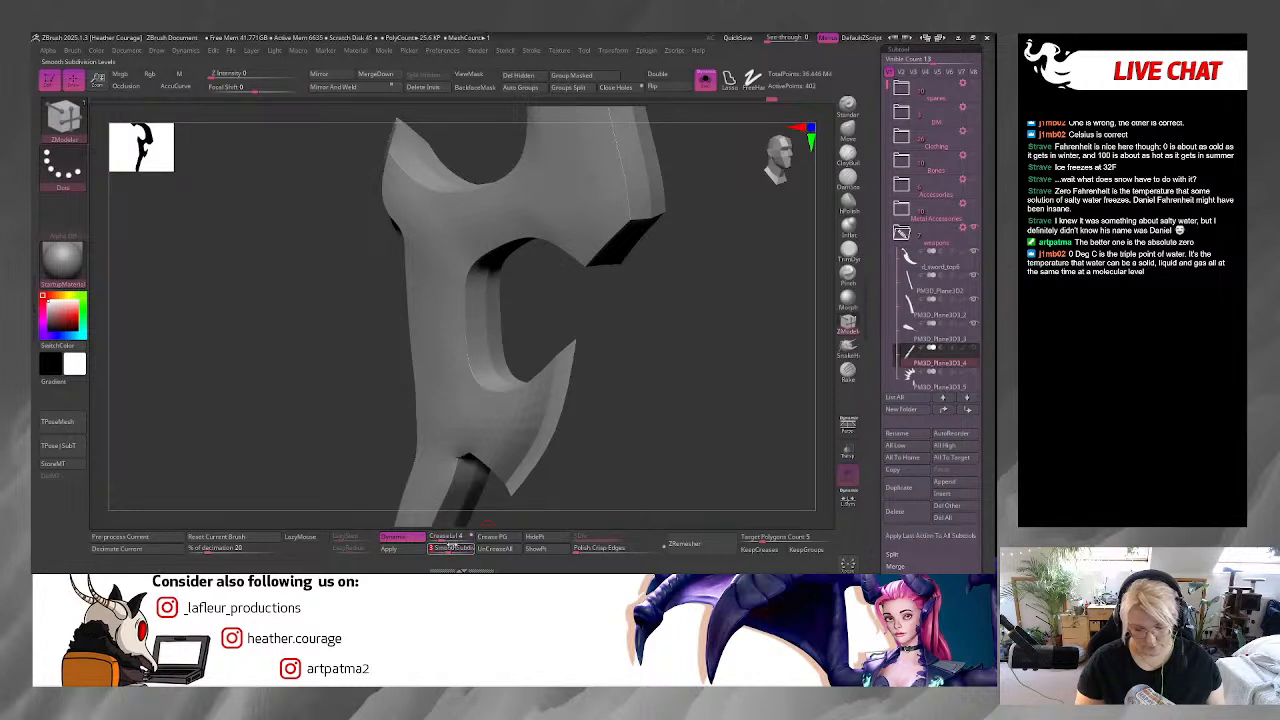
{"action": "left_click_drag", "start_coordinate": [637, 453], "coordinate": [613, 379]}
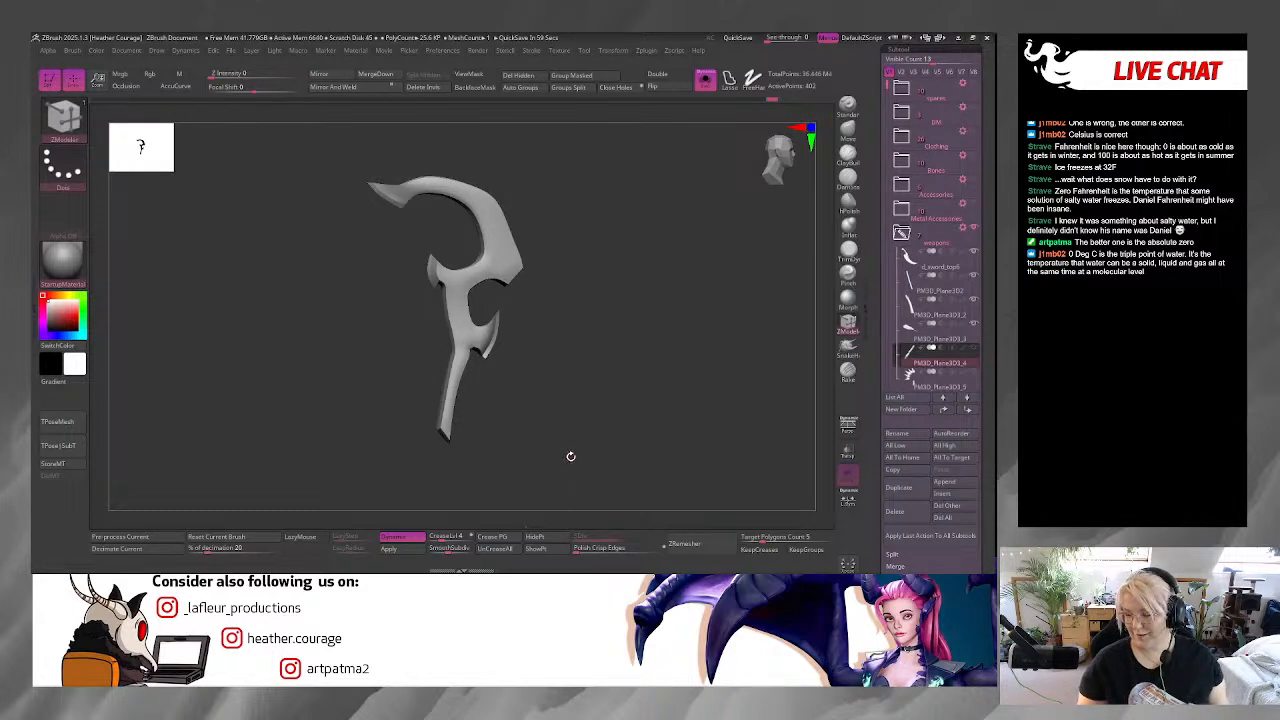
{"action": "mouse_move", "coordinate": [560, 451]}
{"action": "left_mouse_down"}
{"action": "mouse_move", "coordinate": [543, 457]}
{"action": "mouse_move", "coordinate": [557, 451]}
{"action": "left_mouse_up"}
{"action": "left_click_drag", "start_coordinate": [664, 421], "coordinate": [797, 277]}
{"action": "left_click_drag", "start_coordinate": [662, 398], "coordinate": [626, 395]}
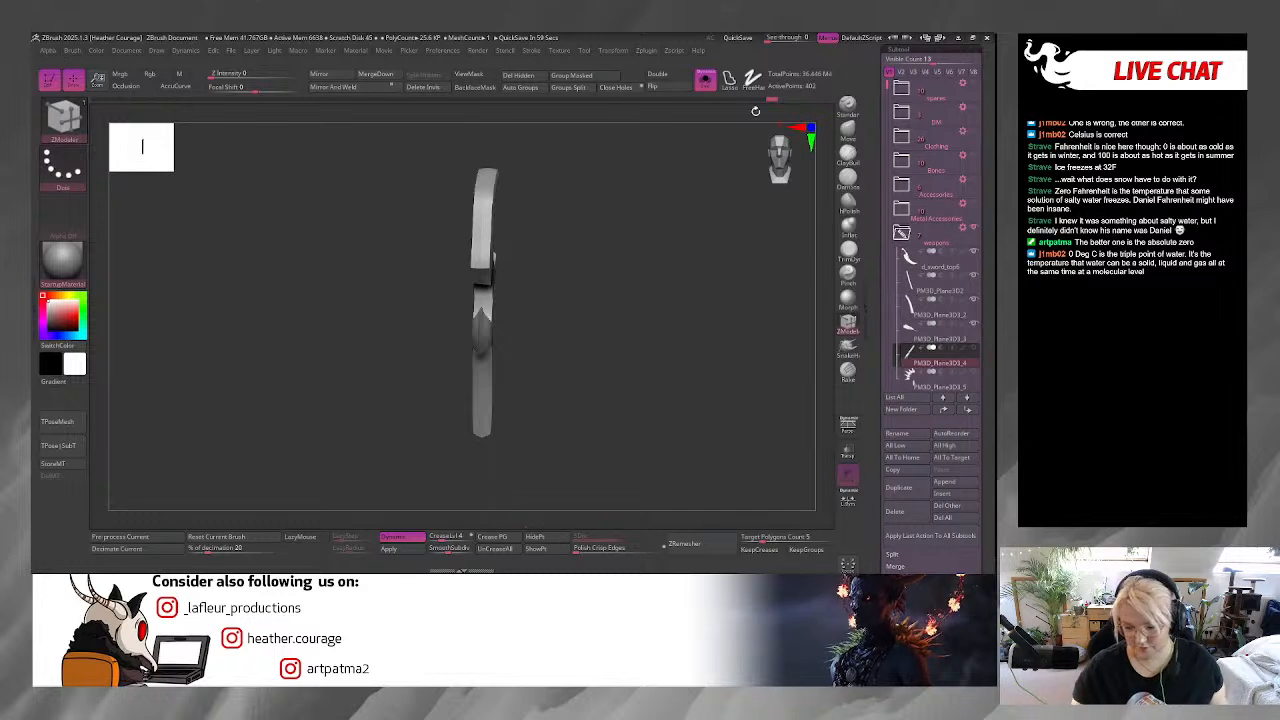
Leave solo mode to show the weapon parts and hide the small separate sword beside the blade.
{"action": "left_click", "coordinate": [705, 79]}
{"action": "left_click_drag", "start_coordinate": [706, 122], "coordinate": [414, 437]}
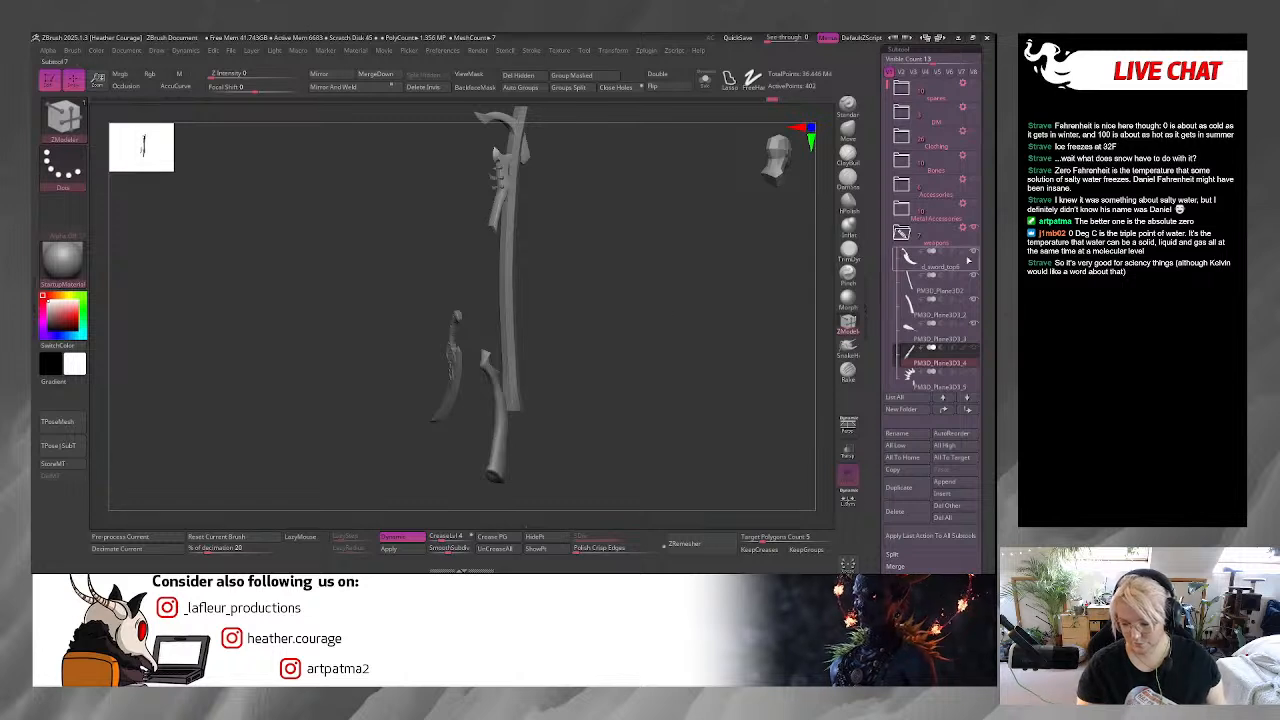
{"action": "left_click", "coordinate": [975, 256]}
{"action": "left_click_drag", "start_coordinate": [589, 423], "coordinate": [606, 385]}
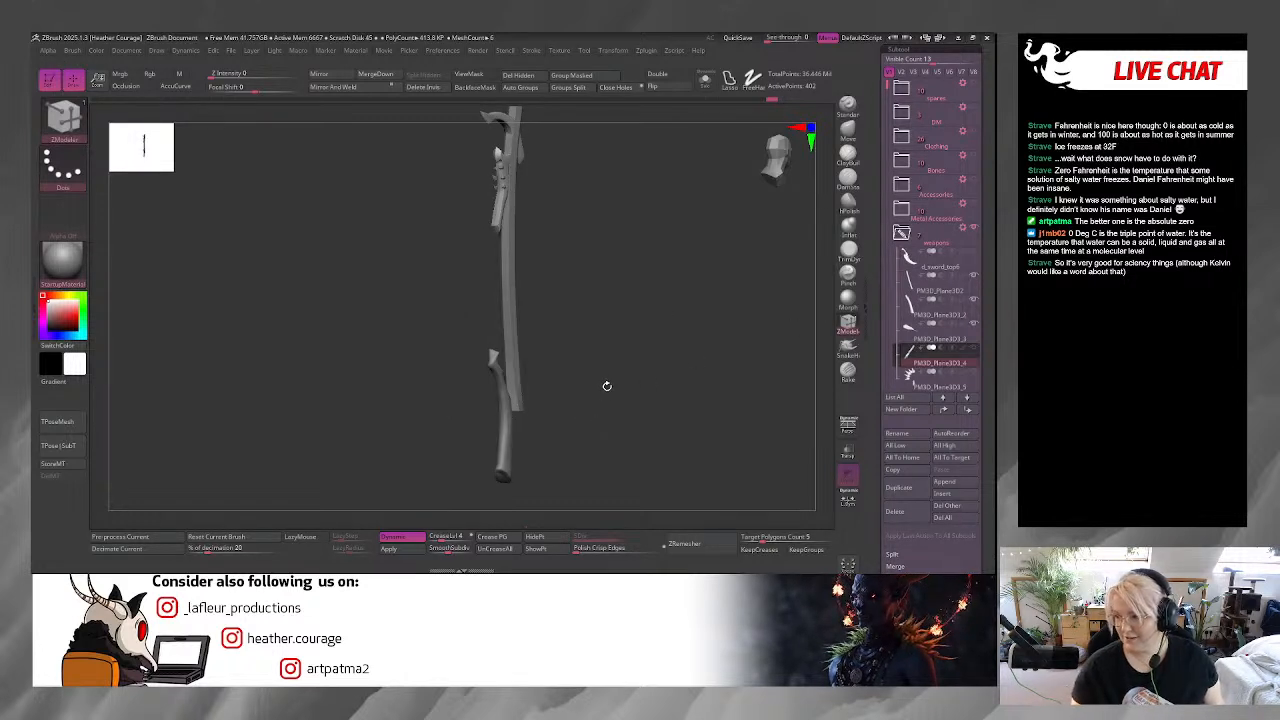
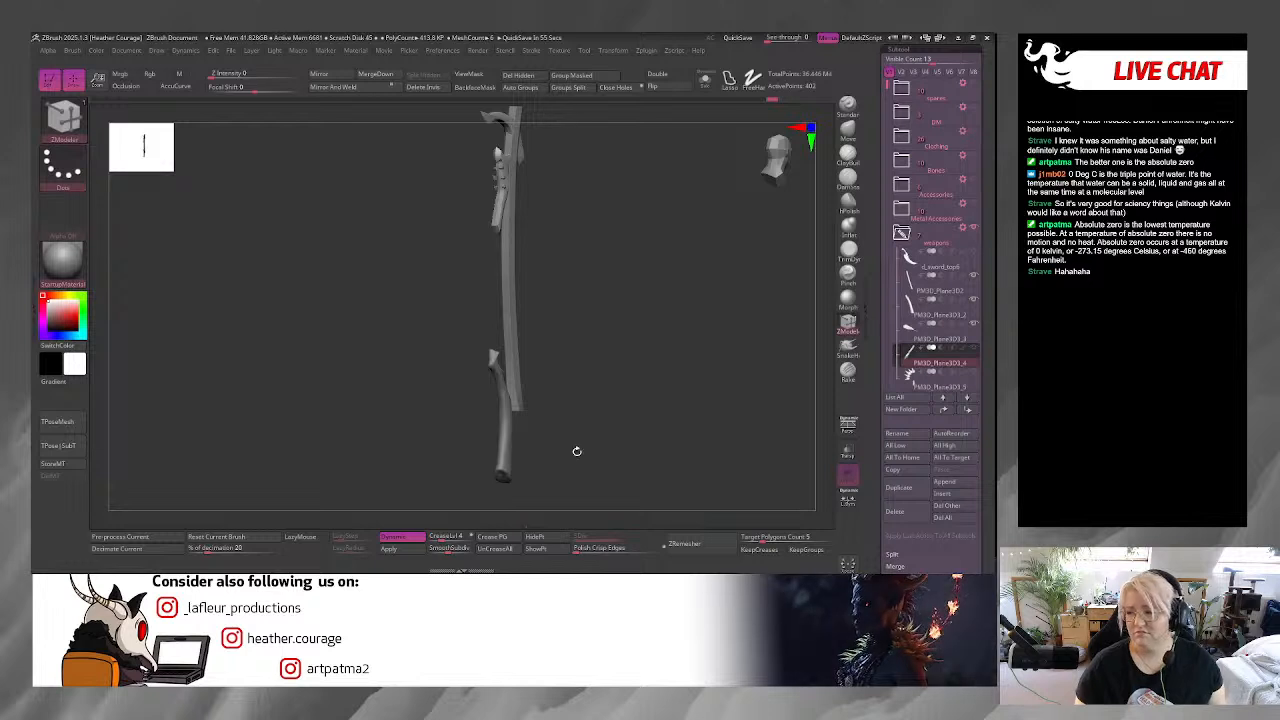
Make the long blade, PM3D_Plane3D2, the active subtool.
{"action": "left_click_drag", "start_coordinate": [577, 449], "coordinate": [772, 165]}
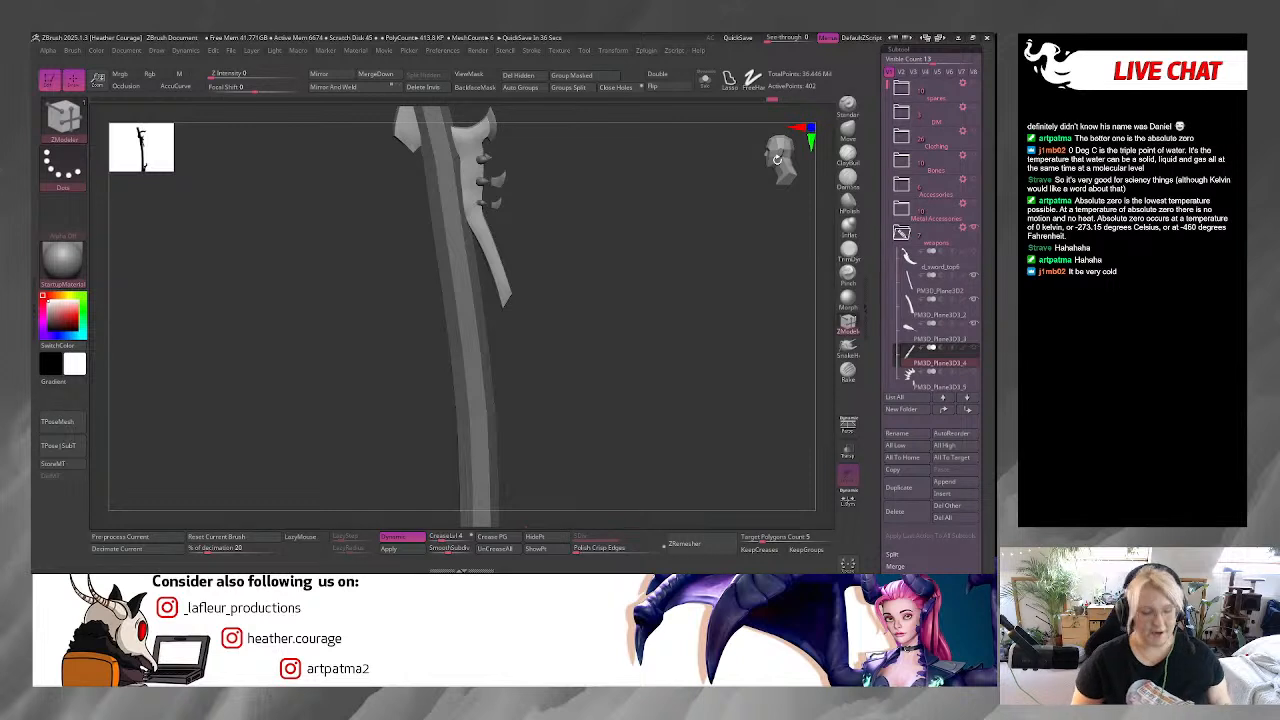
{"action": "left_click_drag", "start_coordinate": [616, 420], "coordinate": [603, 371], "text": "alt"}
{"action": "left_click", "coordinate": [457, 361], "text": "alt"}
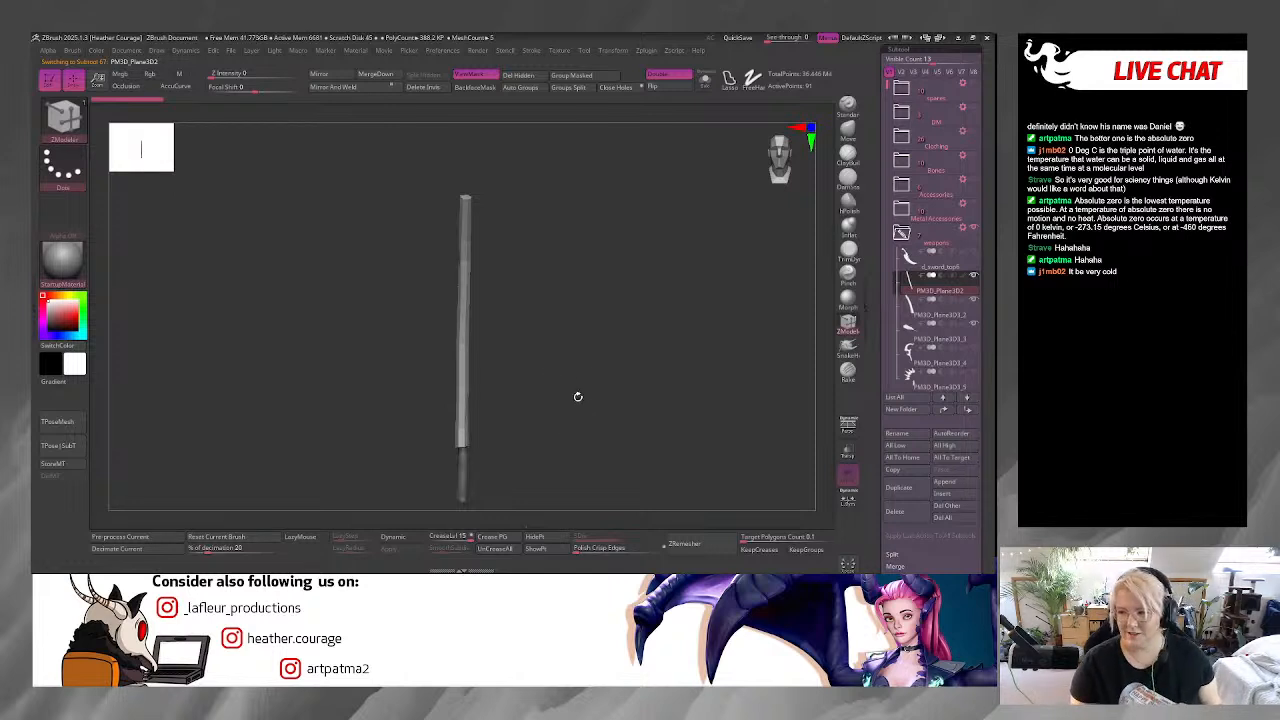
Show the hilt subtools PM3D_Plane3D3_4 and PM3D_Plane3D3_5 and inspect the long blade alone in solo mode.
{"action": "left_click_drag", "start_coordinate": [585, 319], "coordinate": [573, 418]}
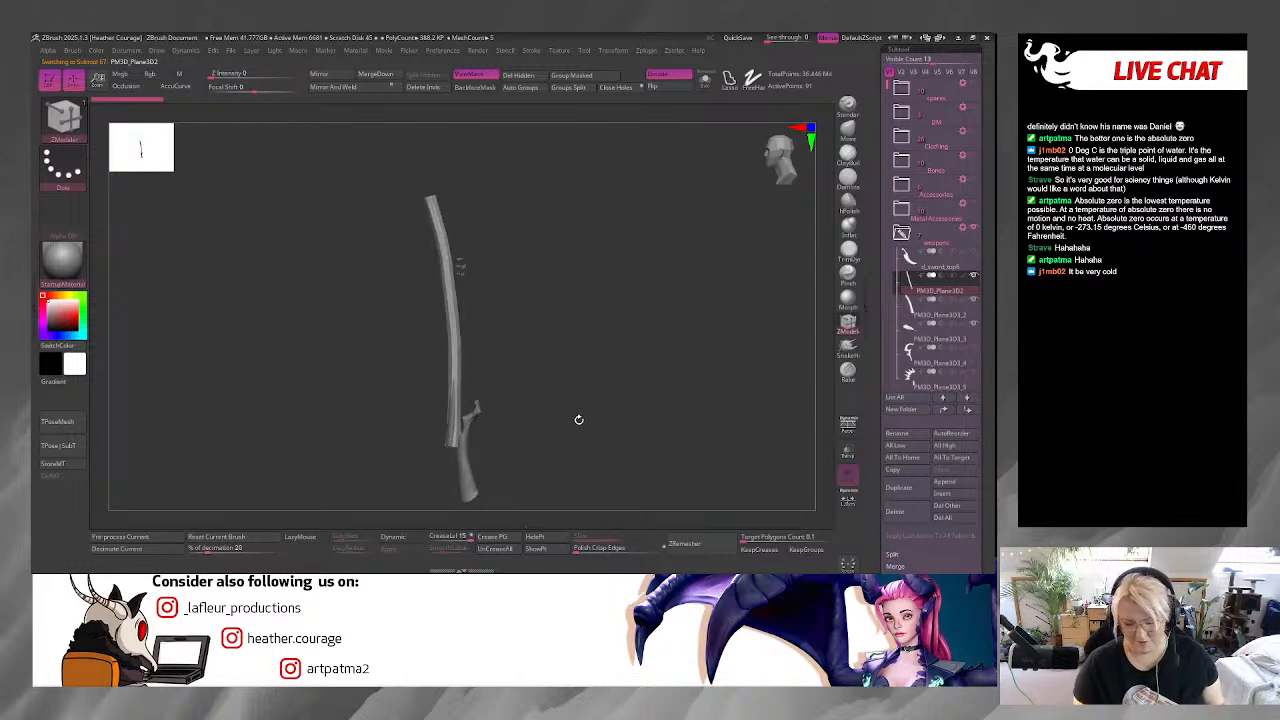
{"action": "left_click", "coordinate": [972, 349]}
{"action": "left_click", "coordinate": [972, 372]}
{"action": "left_click_drag", "start_coordinate": [632, 421], "coordinate": [581, 367]}
{"action": "left_click", "coordinate": [705, 79]}
{"action": "left_click_drag", "start_coordinate": [566, 280], "coordinate": [553, 406]}
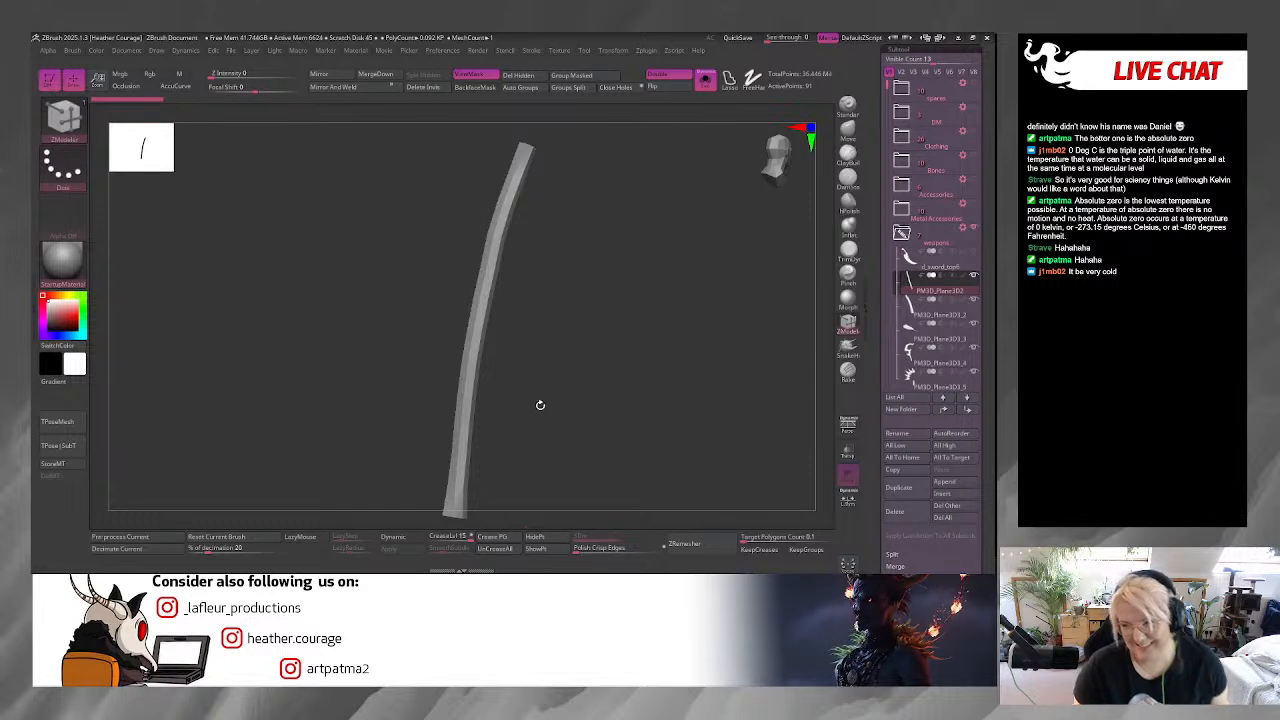
{"action": "mouse_move", "coordinate": [557, 374]}
{"action": "left_mouse_down"}
{"action": "mouse_move", "coordinate": [560, 457]}
{"action": "mouse_move", "coordinate": [577, 207]}
{"action": "mouse_move", "coordinate": [620, 226]}
{"action": "mouse_move", "coordinate": [672, 362]}
{"action": "mouse_move", "coordinate": [649, 396]}
{"action": "mouse_move", "coordinate": [620, 274]}
{"action": "mouse_move", "coordinate": [637, 357]}
{"action": "mouse_move", "coordinate": [620, 469]}
{"action": "mouse_move", "coordinate": [594, 396]}
{"action": "mouse_move", "coordinate": [543, 409]}
{"action": "mouse_move", "coordinate": [534, 446]}
{"action": "mouse_move", "coordinate": [634, 437]}
{"action": "mouse_move", "coordinate": [666, 400]}
{"action": "mouse_move", "coordinate": [678, 407]}
{"action": "mouse_move", "coordinate": [671, 380]}
{"action": "mouse_move", "coordinate": [720, 382]}
{"action": "left_mouse_up"}
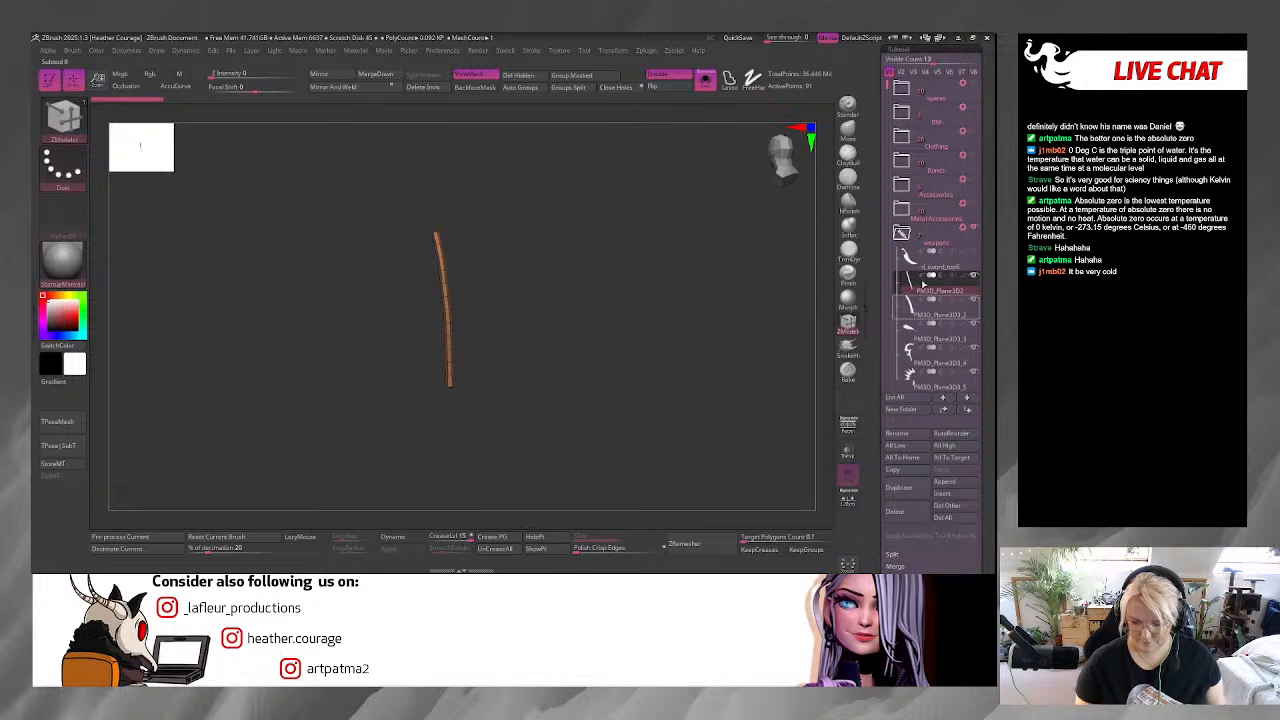
{"action": "left_click", "coordinate": [948, 243]}
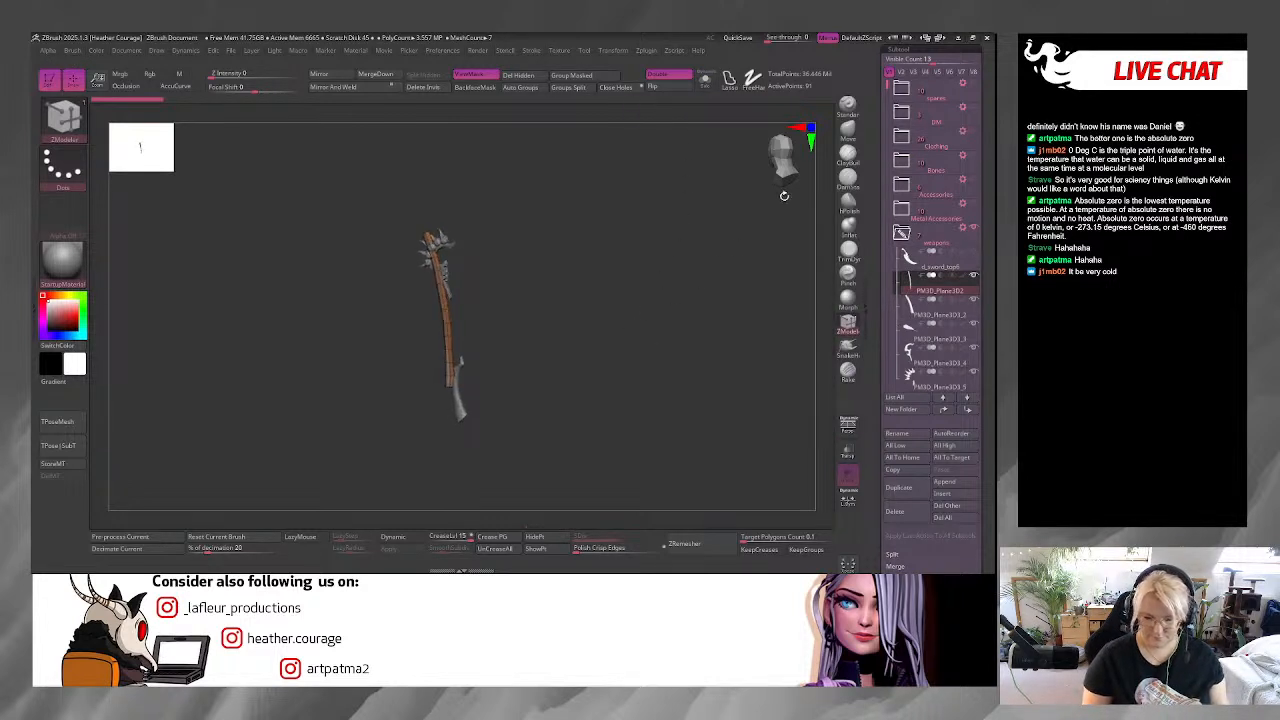
Scale, move and rotate the long blade with the gizmo so it spans from the hilt to the handle.
{"action": "left_click_drag", "start_coordinate": [784, 156], "coordinate": [790, 157]}
{"action": "left_click_drag", "start_coordinate": [658, 241], "coordinate": [574, 437], "text": "alt"}
{"action": "key", "text": "w"}
{"action": "left_click_drag", "start_coordinate": [349, 322], "coordinate": [386, 322]}
{"action": "left_click_drag", "start_coordinate": [446, 326], "coordinate": [408, 286]}
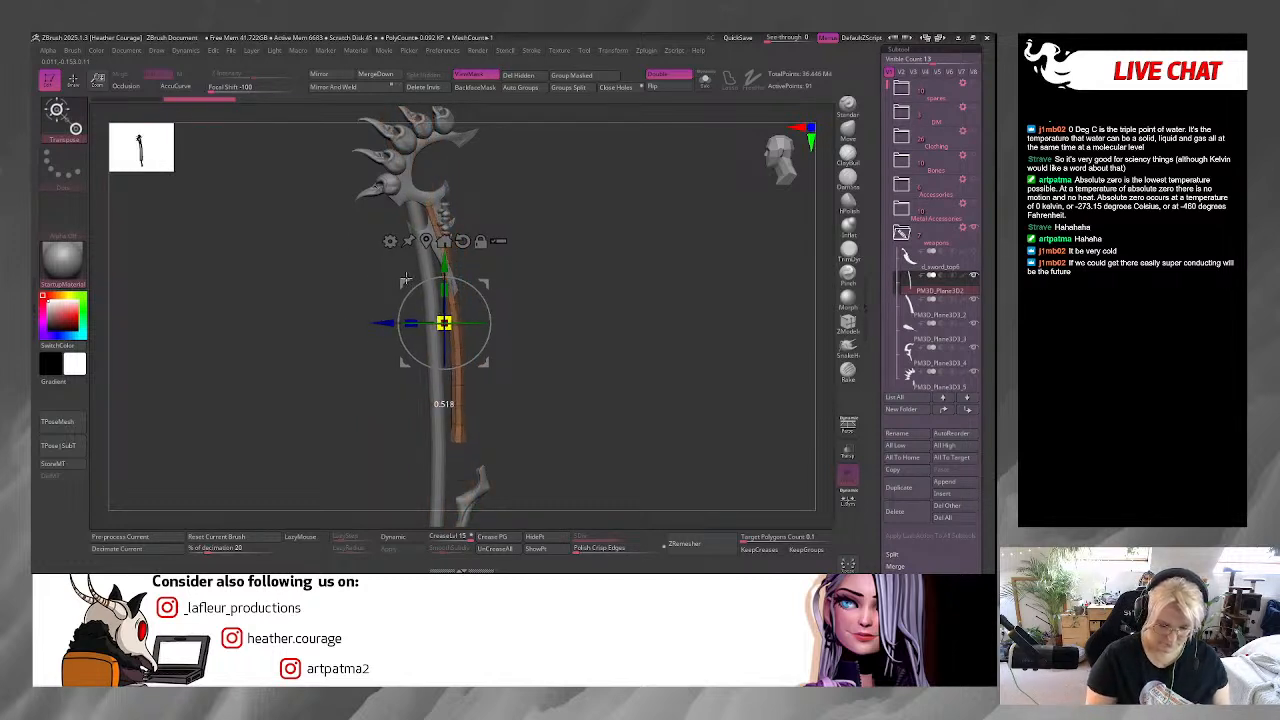
{"action": "left_click_drag", "start_coordinate": [549, 314], "coordinate": [450, 250]}
{"action": "left_click_drag", "start_coordinate": [410, 312], "coordinate": [403, 310]}
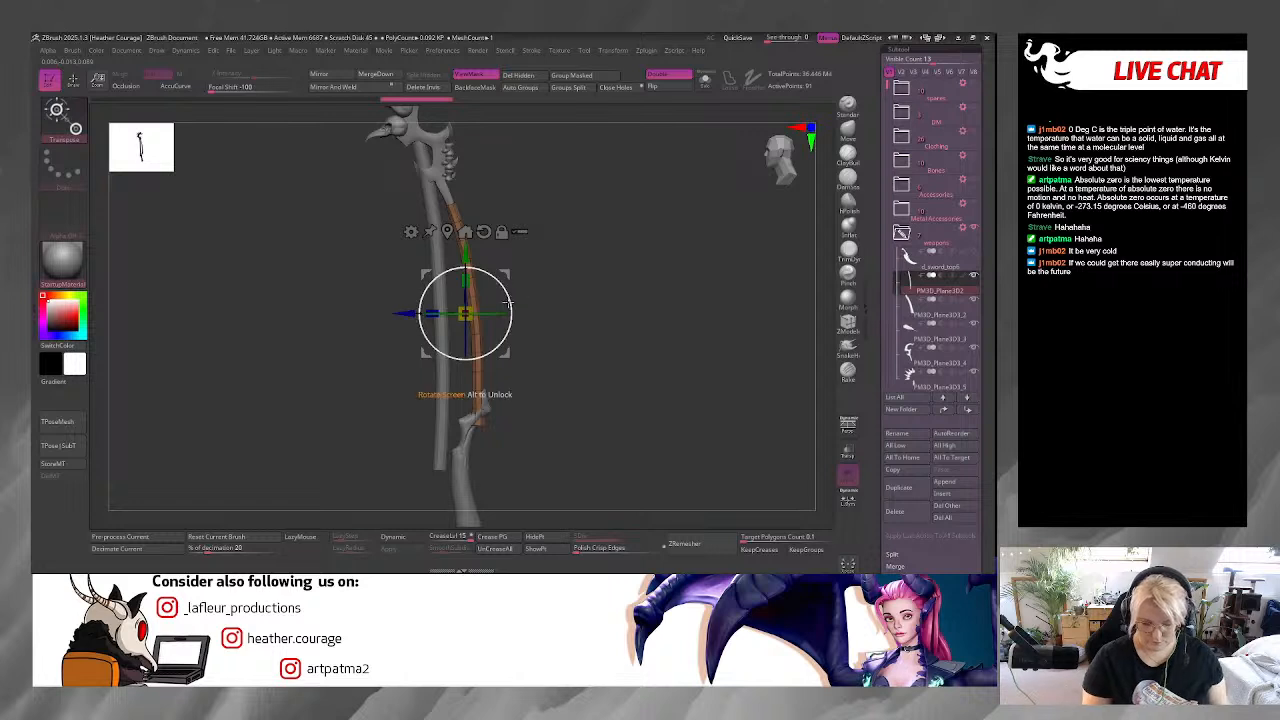
{"action": "left_click_drag", "start_coordinate": [407, 313], "coordinate": [410, 313]}
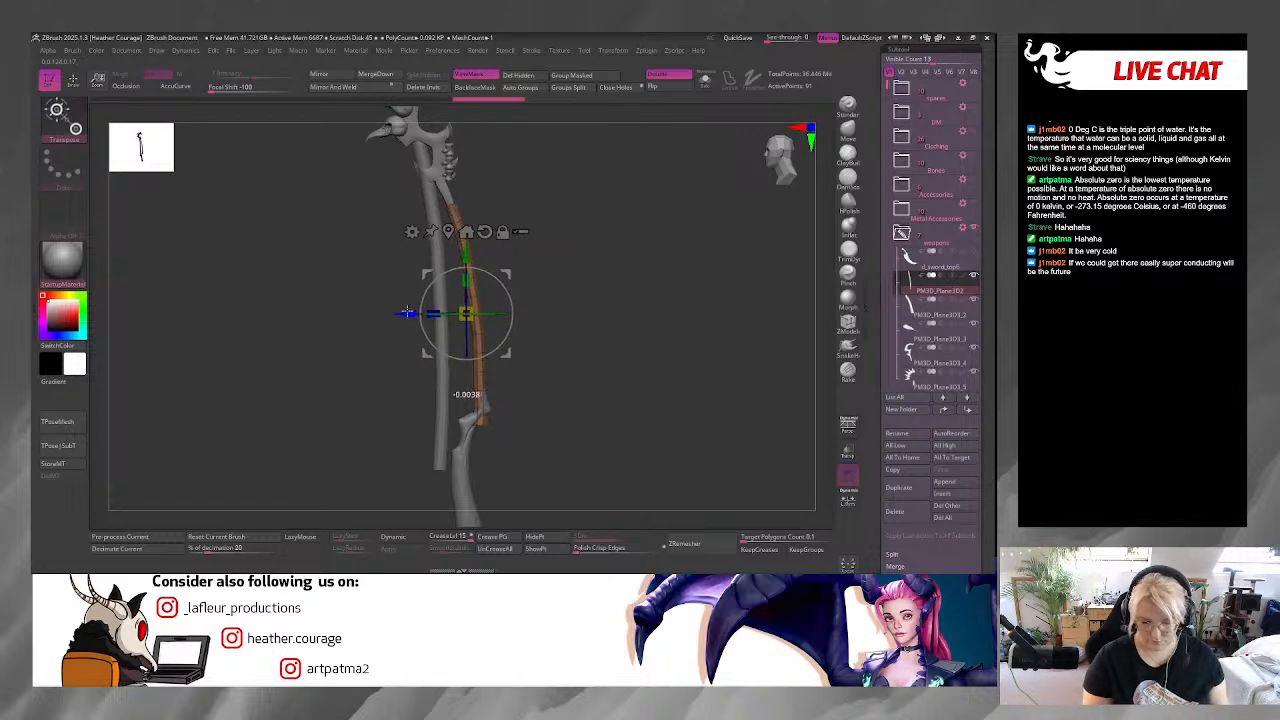
{"action": "left_click_drag", "start_coordinate": [465, 279], "coordinate": [466, 271]}
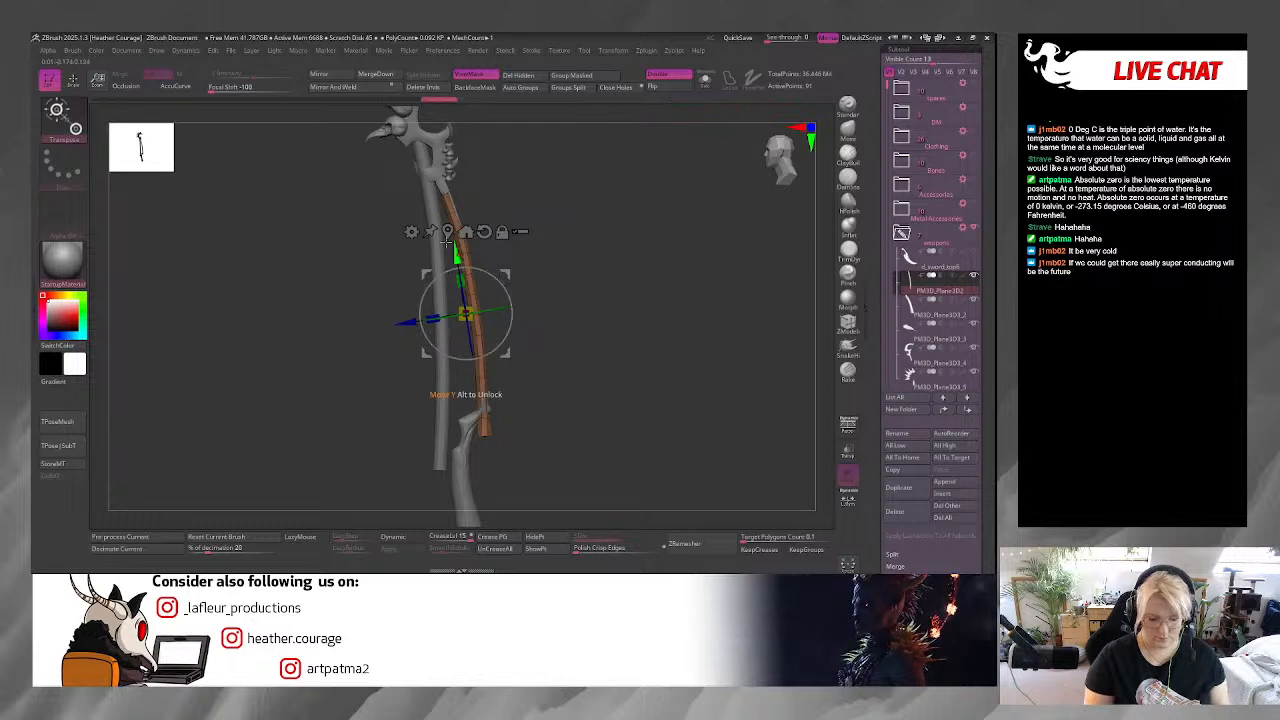
Apply the Bend Curve deformer to the long blade and reposition its middle and lower curve points so it bends into the handle.
{"action": "left_click", "coordinate": [411, 231]}
{"action": "left_click", "coordinate": [508, 259]}
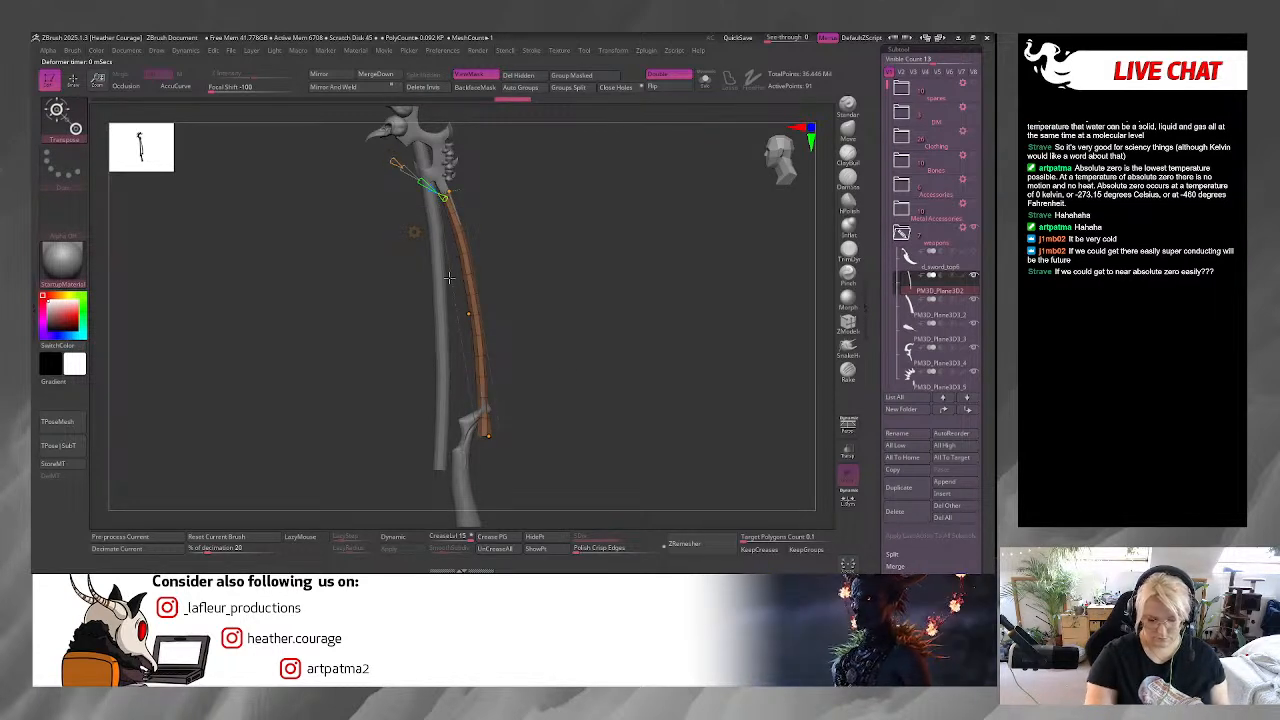
{"action": "left_click_drag", "start_coordinate": [487, 433], "coordinate": [478, 440]}
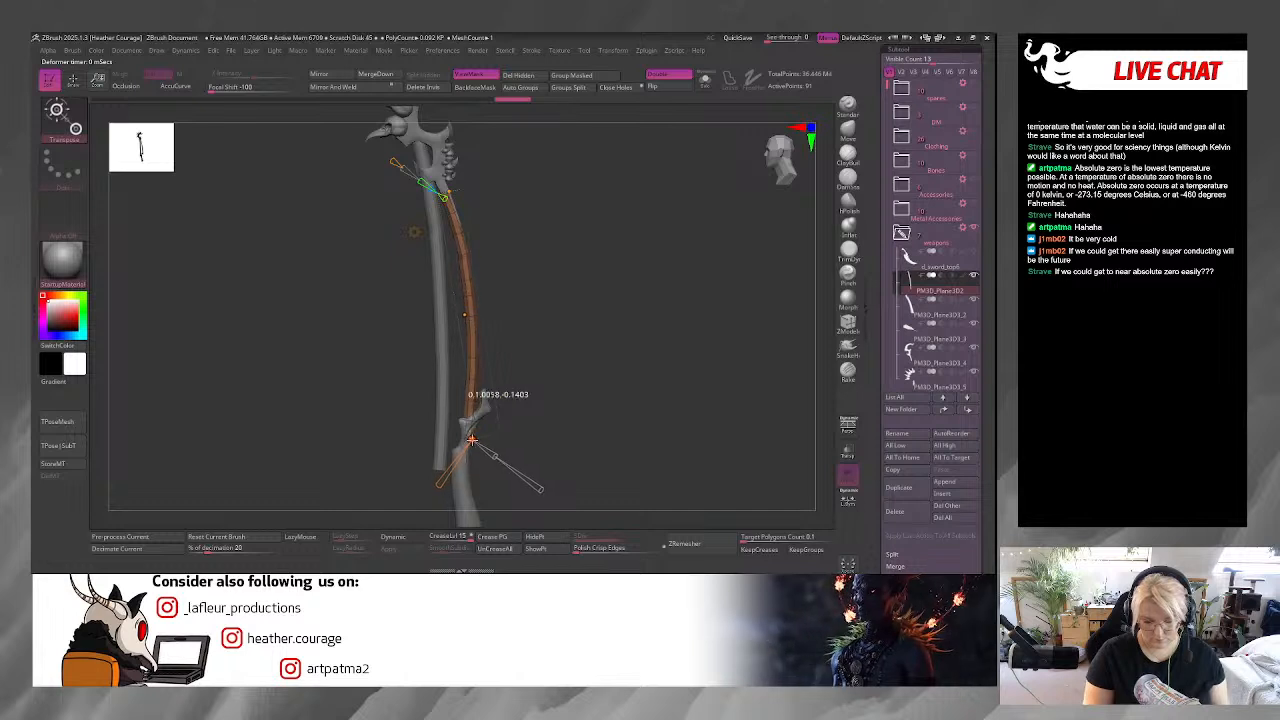
{"action": "left_click", "coordinate": [465, 314]}
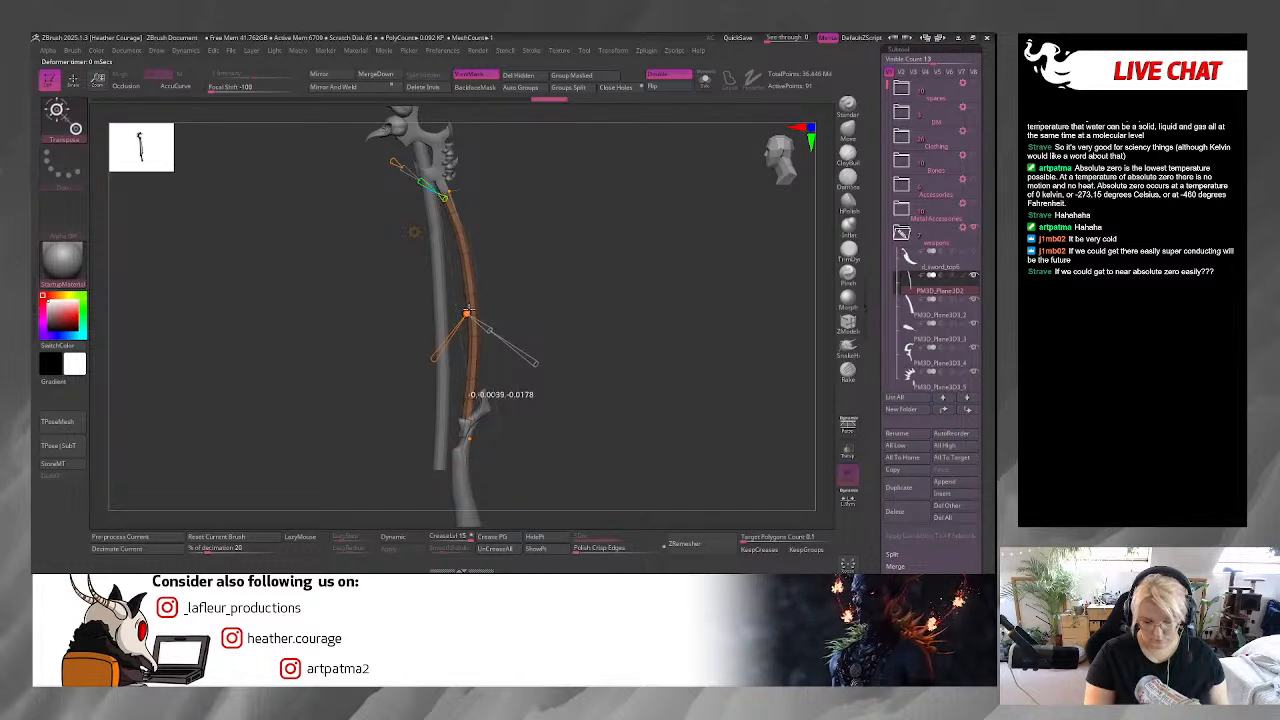
{"action": "left_click", "coordinate": [470, 429]}
Hide the cylinder shaft beside the blade and make the long blade the active subtool, checking its fit from the side and back.
{"action": "left_click_drag", "start_coordinate": [548, 408], "coordinate": [779, 170]}
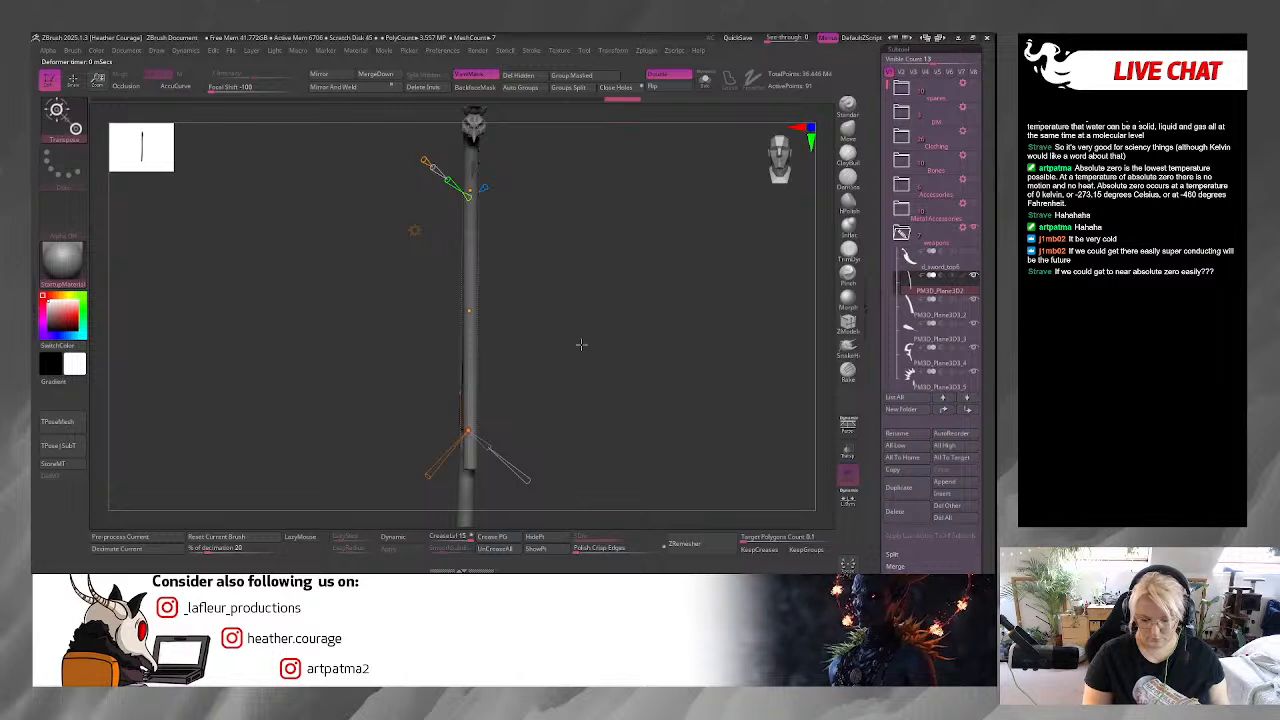
{"action": "left_click_drag", "start_coordinate": [582, 340], "coordinate": [631, 343], "text": "shift"}
{"action": "left_click", "coordinate": [500, 457], "text": "alt"}
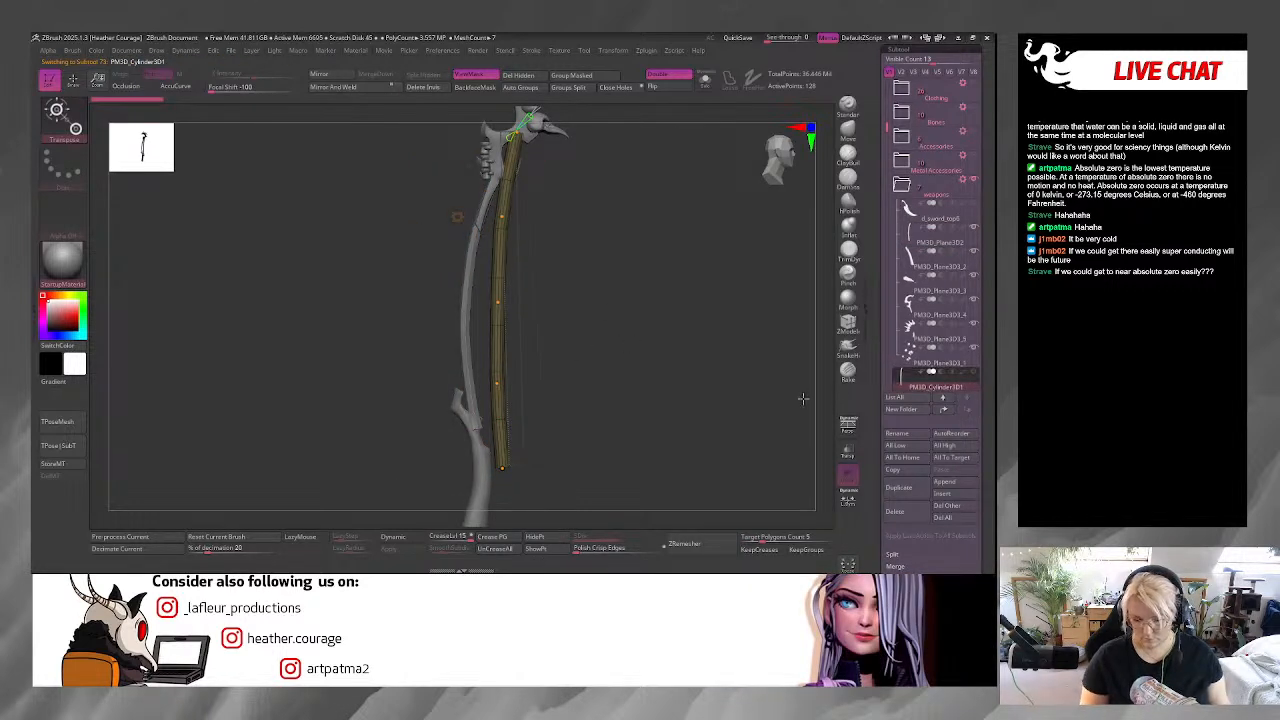
{"action": "left_click", "coordinate": [462, 378], "text": "alt"}
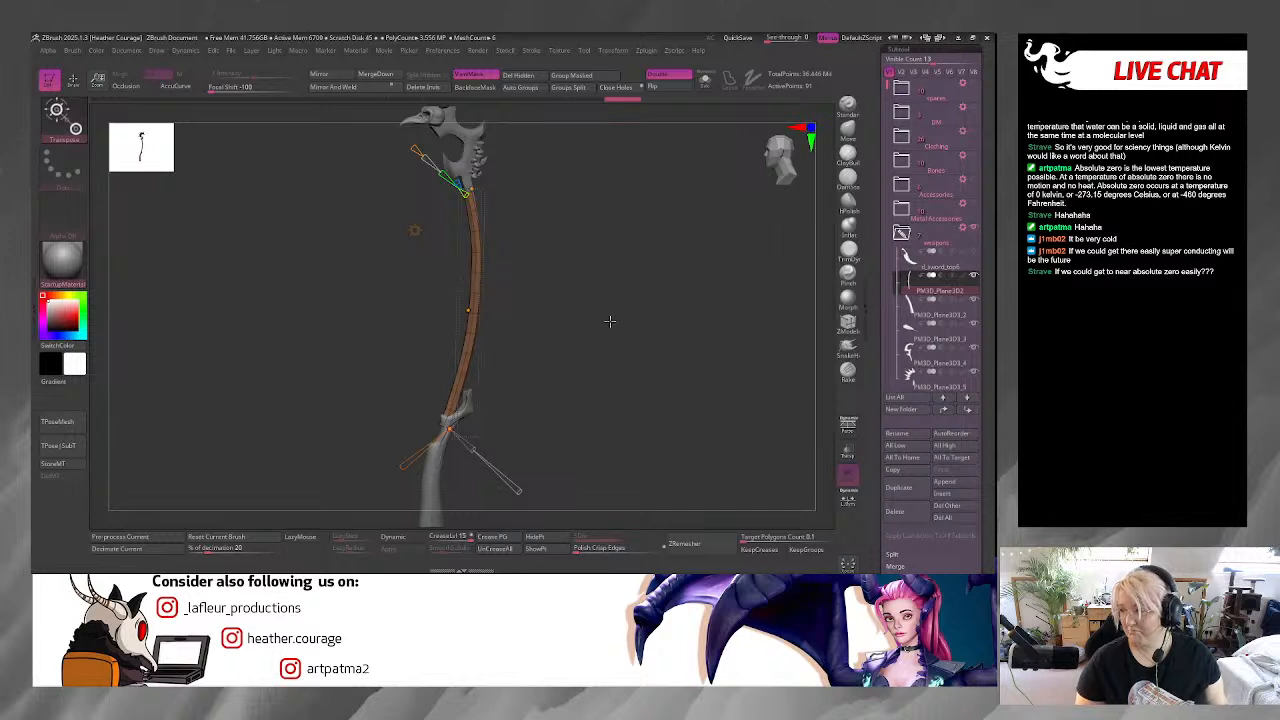
{"action": "left_click_drag", "start_coordinate": [595, 362], "coordinate": [599, 380], "text": "alt"}
{"action": "mouse_move", "coordinate": [538, 243]}
{"action": "left_mouse_down"}
{"action": "mouse_move", "coordinate": [566, 241]}
{"action": "mouse_move", "coordinate": [511, 226]}
{"action": "mouse_move", "coordinate": [517, 239]}
{"action": "left_mouse_up"}
{"action": "left_click_drag", "start_coordinate": [758, 174], "coordinate": [762, 171], "text": "shift"}
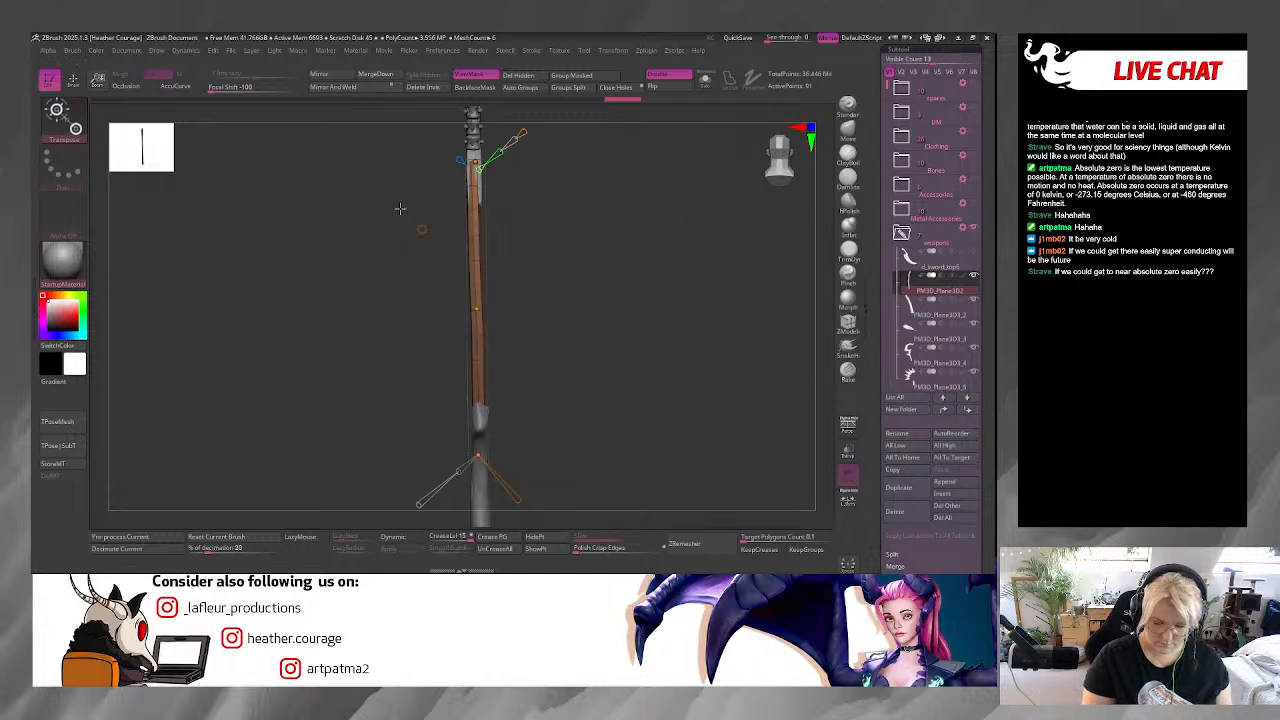
Switch from the Bend Curve deformer back to Gizmo 3D and shift the long blade sideways into line with the hilt.
{"action": "left_click", "coordinate": [423, 229]}
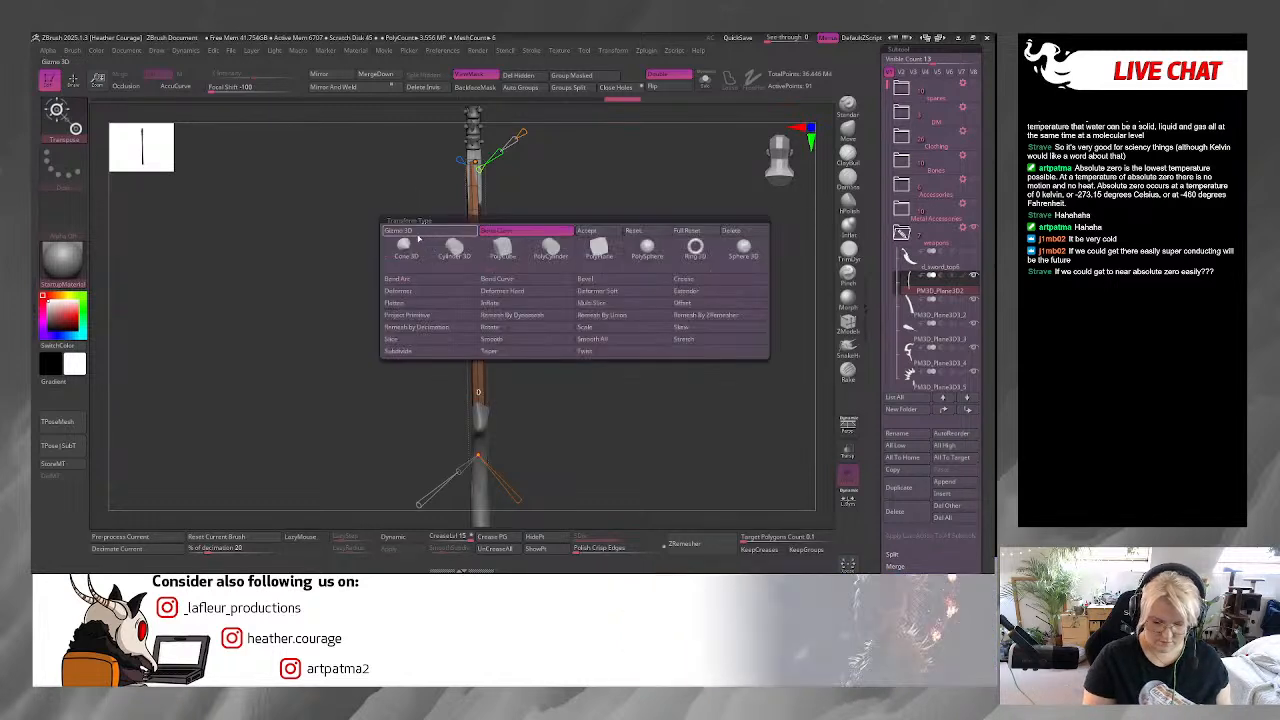
{"action": "left_click", "coordinate": [399, 231]}
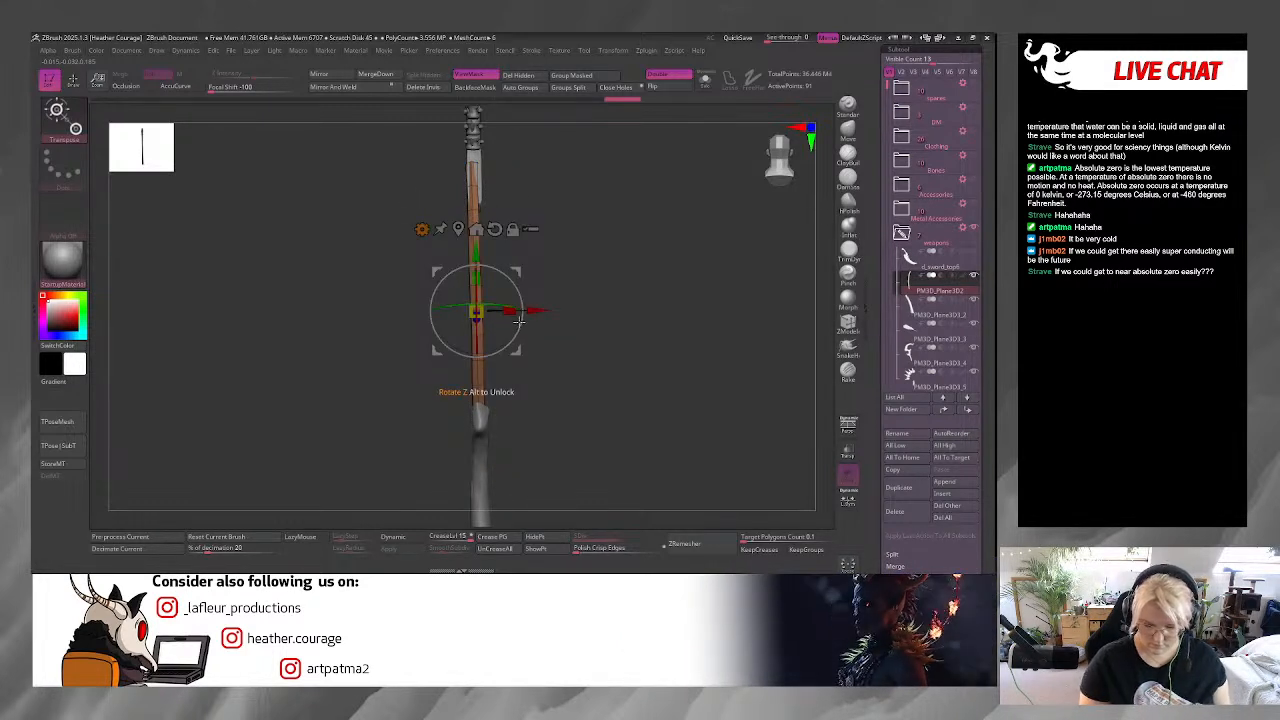
{"action": "left_click_drag", "start_coordinate": [534, 320], "coordinate": [531, 320]}
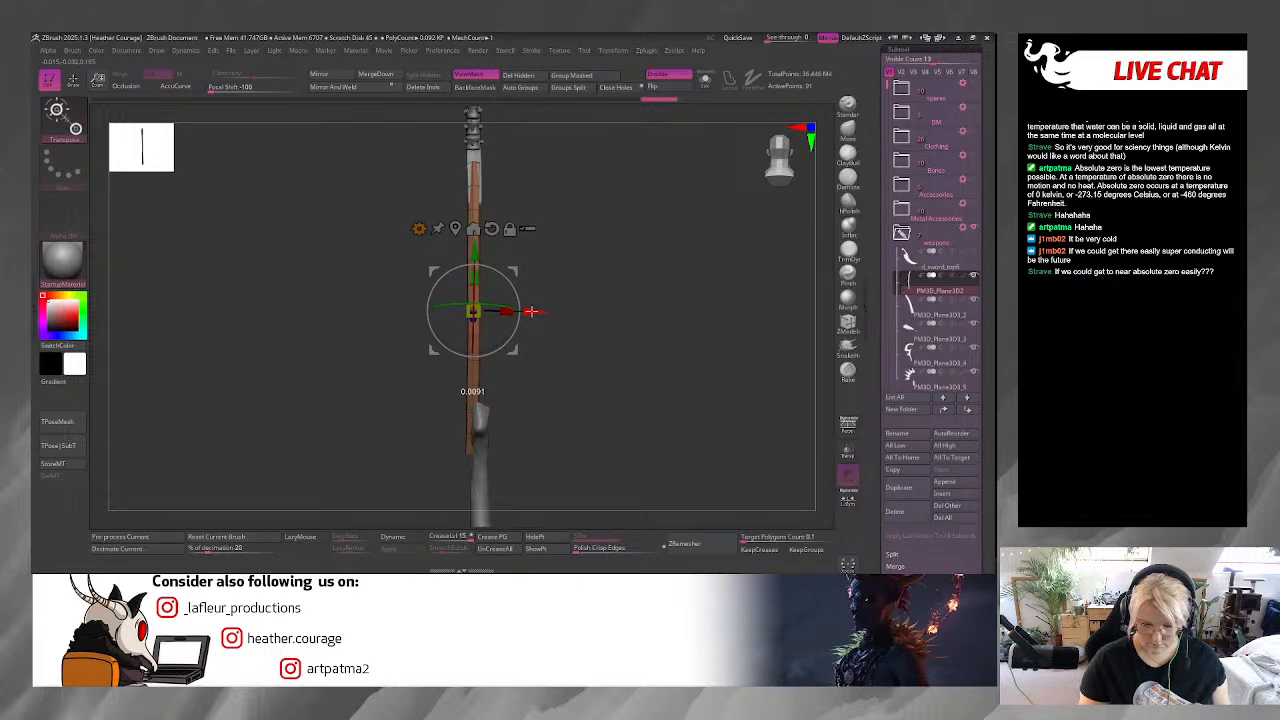
Delete the thin sliver subtool, PM3D_Plane3D3_3, at the joint between the handle and the blade.
{"action": "left_click", "coordinate": [480, 460], "text": "alt"}
{"action": "left_click", "coordinate": [474, 204]}
{"action": "left_click", "coordinate": [457, 204]}
{"action": "left_click_drag", "start_coordinate": [540, 434], "coordinate": [485, 241]}
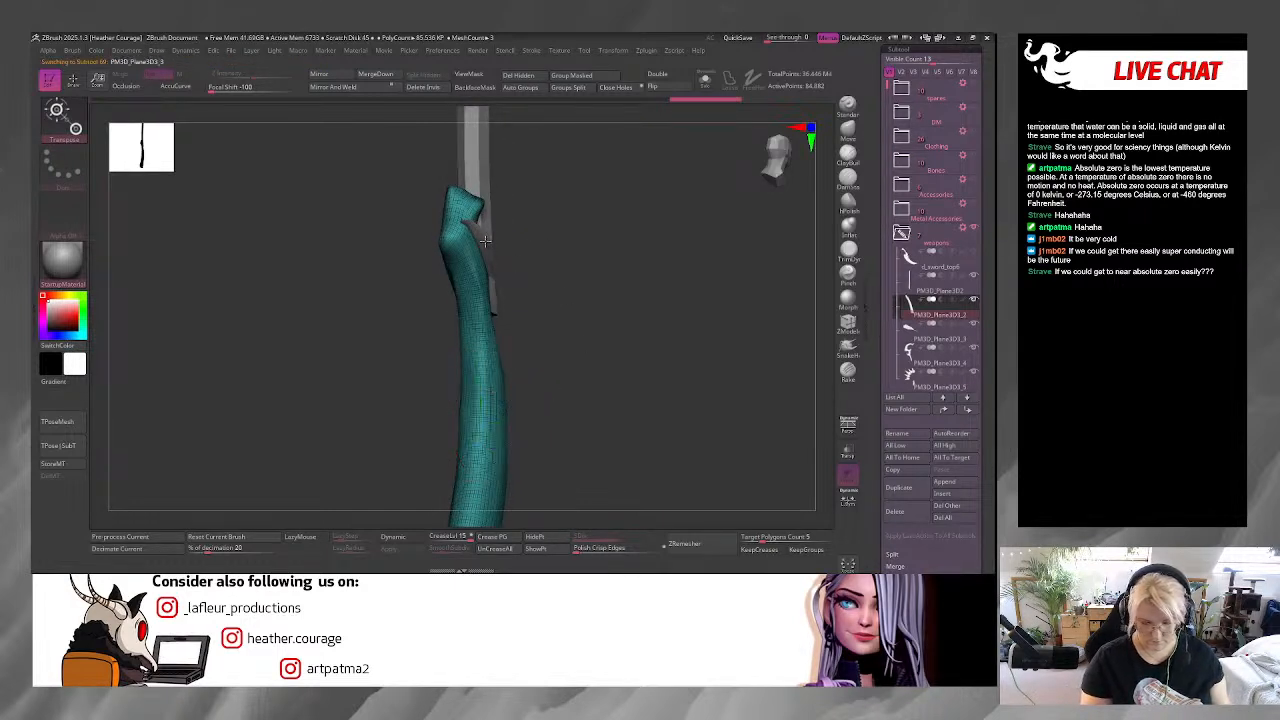
{"action": "left_click", "coordinate": [485, 241], "text": "alt"}
{"action": "left_click_drag", "start_coordinate": [575, 290], "coordinate": [546, 299]}
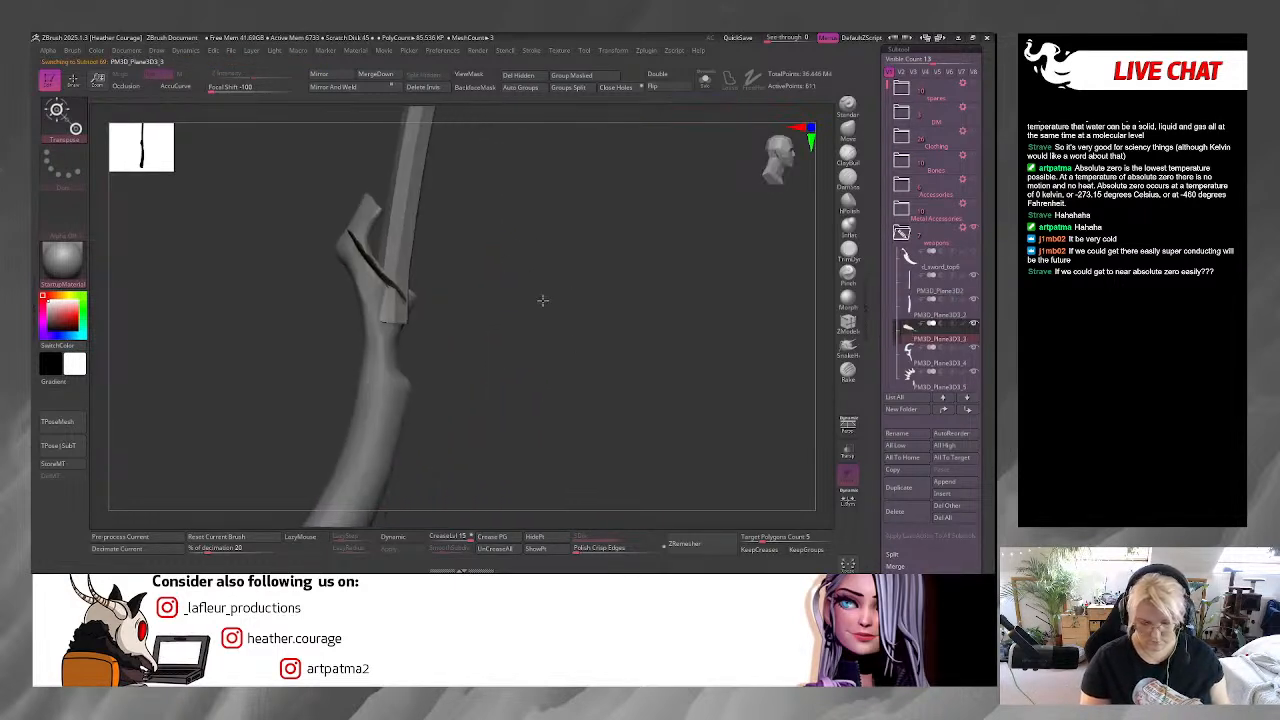
{"action": "left_click", "coordinate": [897, 519]}
{"action": "left_click", "coordinate": [815, 538]}
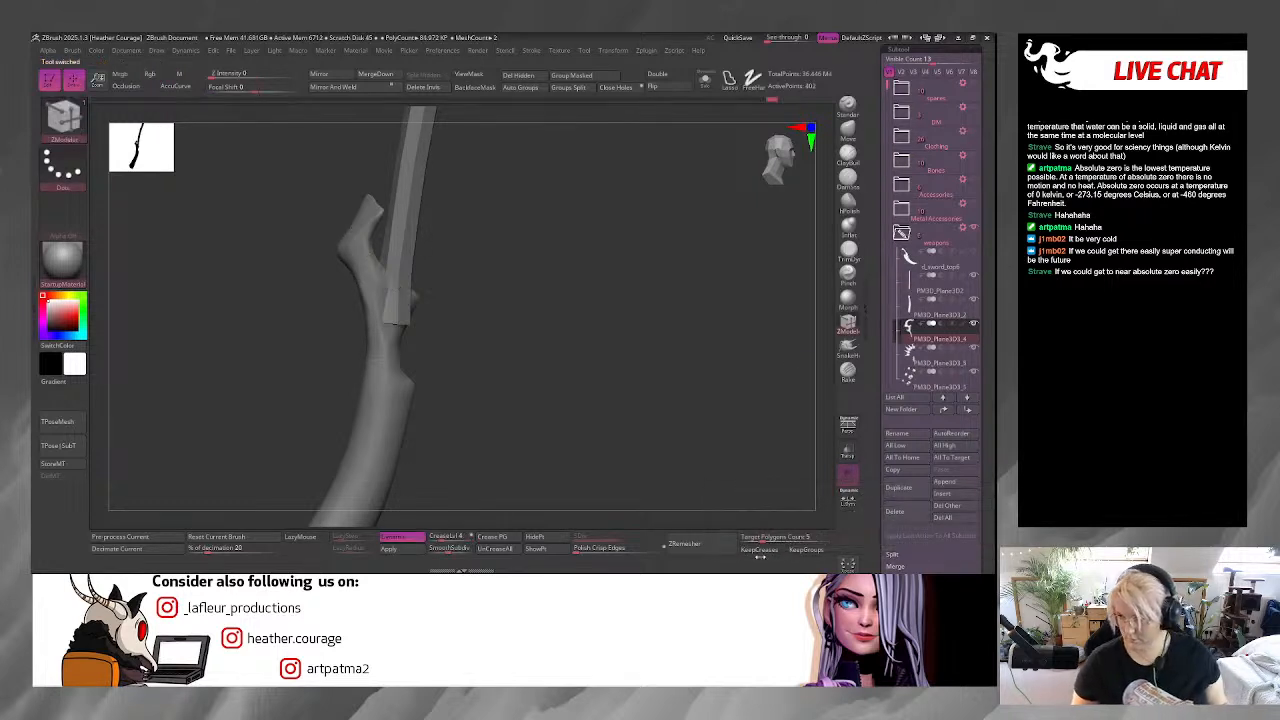
Make the handle, PM3D_Plane3D3_2, the active subtool and reconstruct its lower subdivision levels.
{"action": "left_click_drag", "start_coordinate": [670, 462], "coordinate": [679, 331]}
{"action": "left_click_drag", "start_coordinate": [779, 172], "coordinate": [676, 263]}
{"action": "left_click", "coordinate": [458, 421], "text": "alt"}
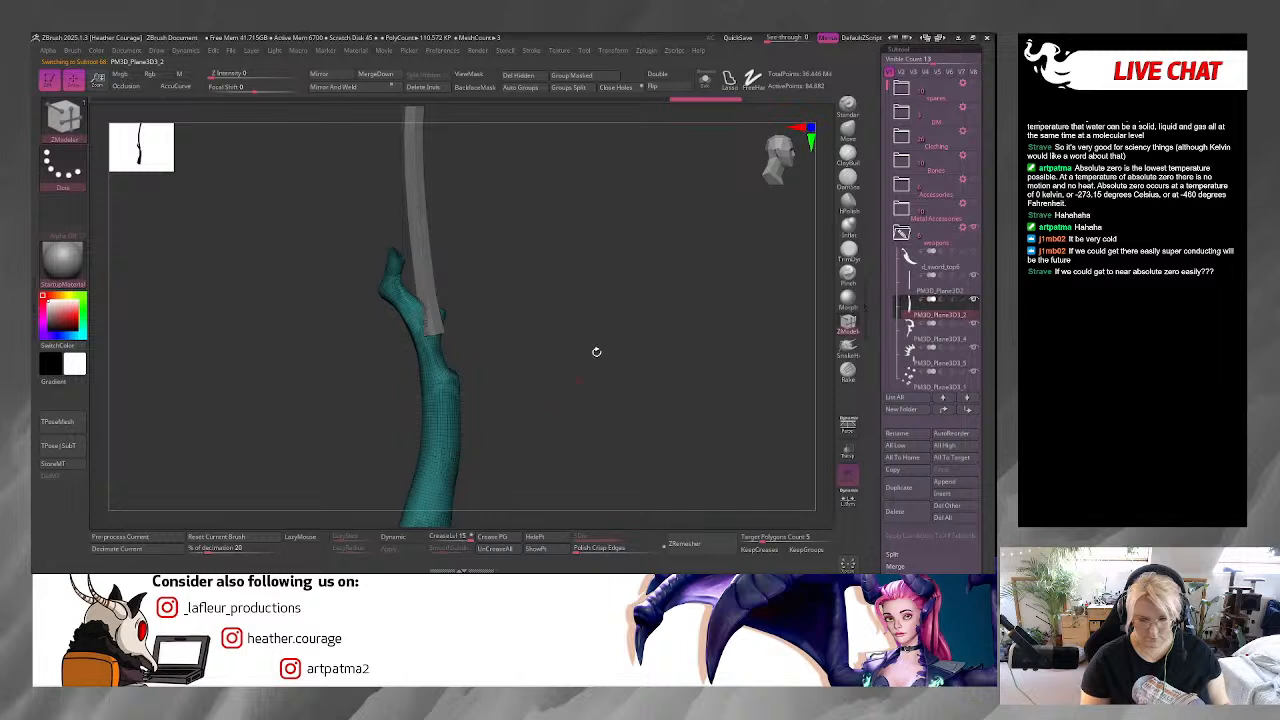
{"action": "scroll", "coordinate": [893, 403], "scroll_direction": "down", "scroll_amount": 4}
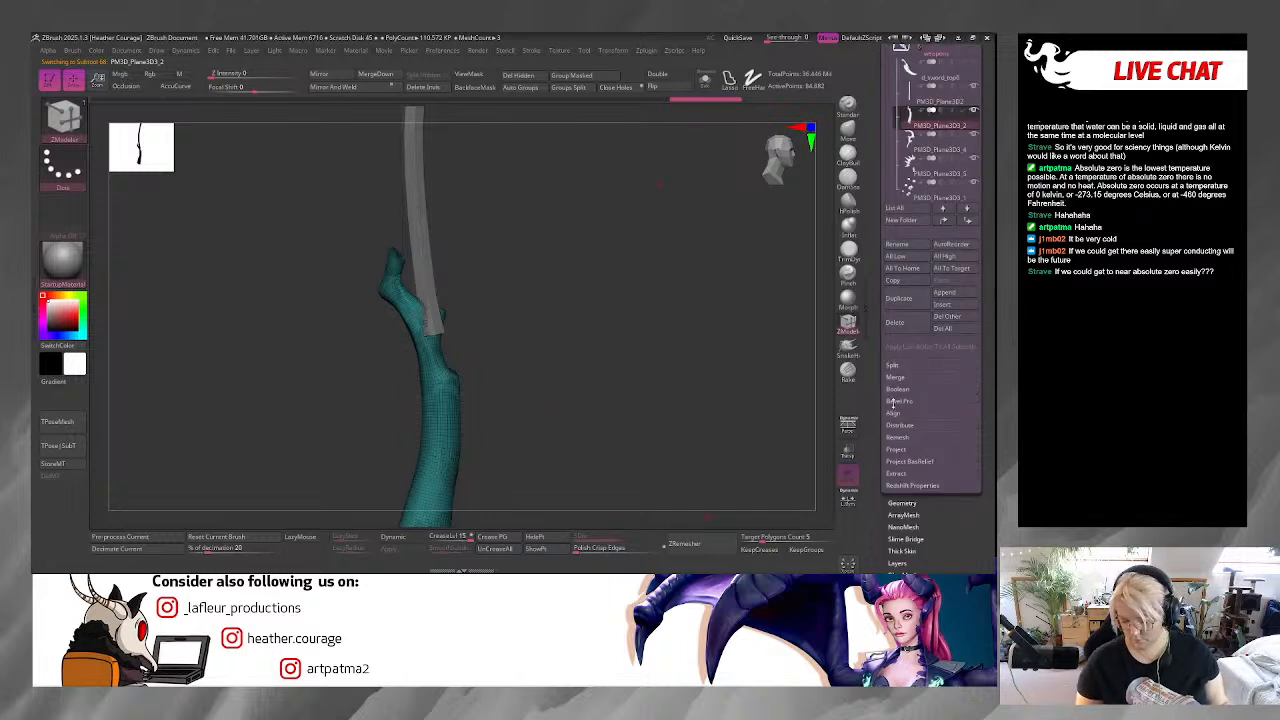
{"action": "left_click", "coordinate": [902, 503]}
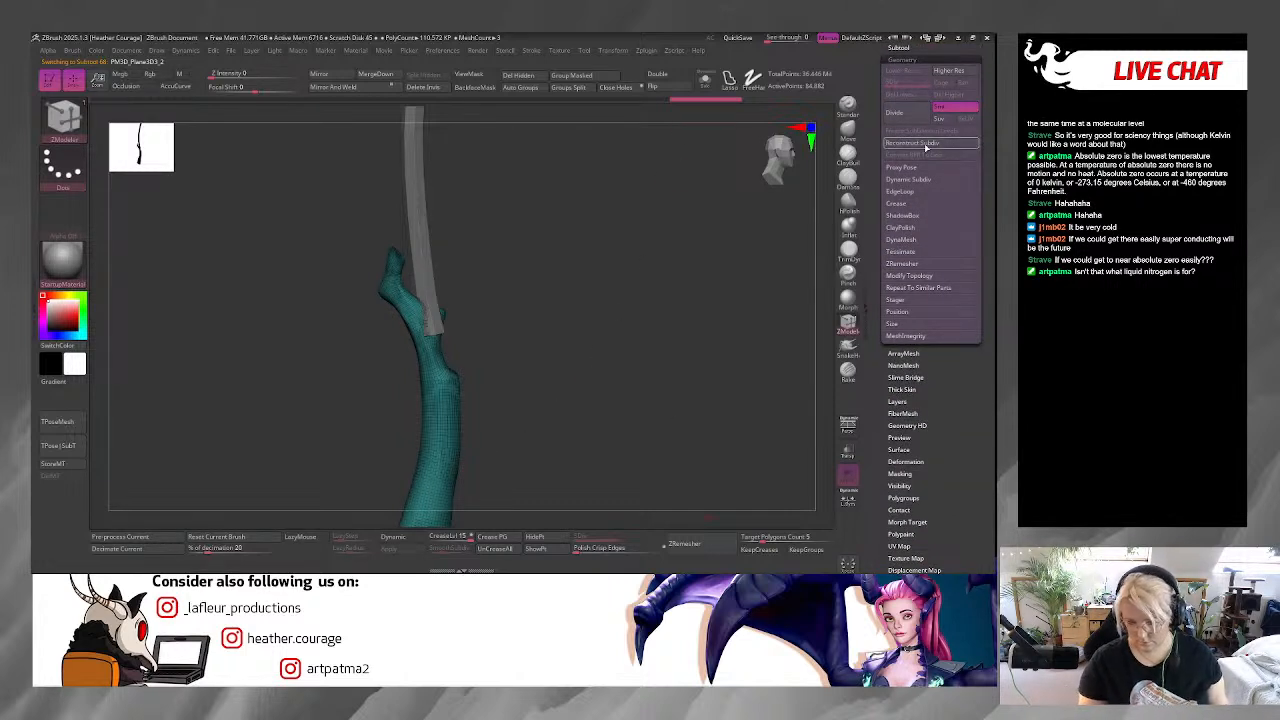
{"action": "left_click", "coordinate": [921, 145]}
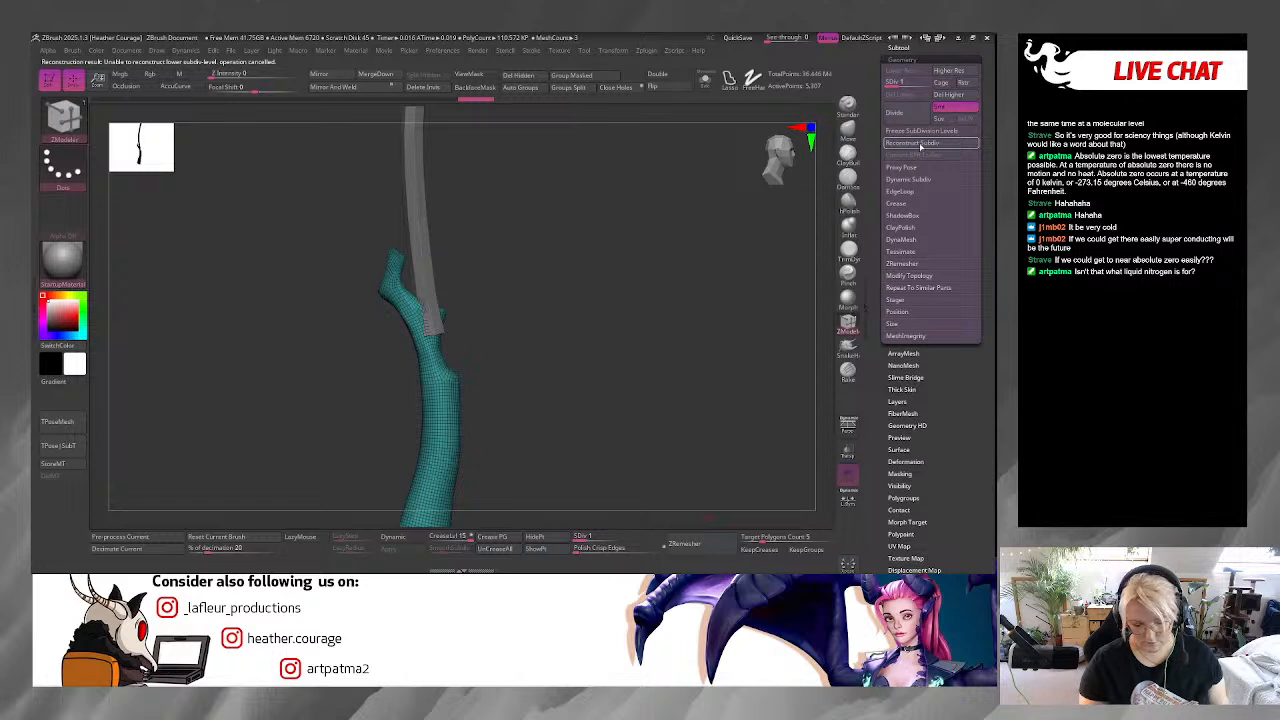
Try another subdivision reconstruction on the handle and delete its higher subdivision levels.
{"action": "left_click_drag", "start_coordinate": [634, 364], "coordinate": [630, 250], "text": "alt"}
{"action": "left_click_drag", "start_coordinate": [616, 340], "coordinate": [716, 332]}
{"action": "mouse_move", "coordinate": [873, 328]}
{"action": "left_mouse_down"}
{"action": "mouse_move", "coordinate": [875, 520]}
{"action": "mouse_move", "coordinate": [888, 340]}
{"action": "left_mouse_up"}
{"action": "left_click", "coordinate": [898, 241]}
{"action": "left_click", "coordinate": [900, 142]}
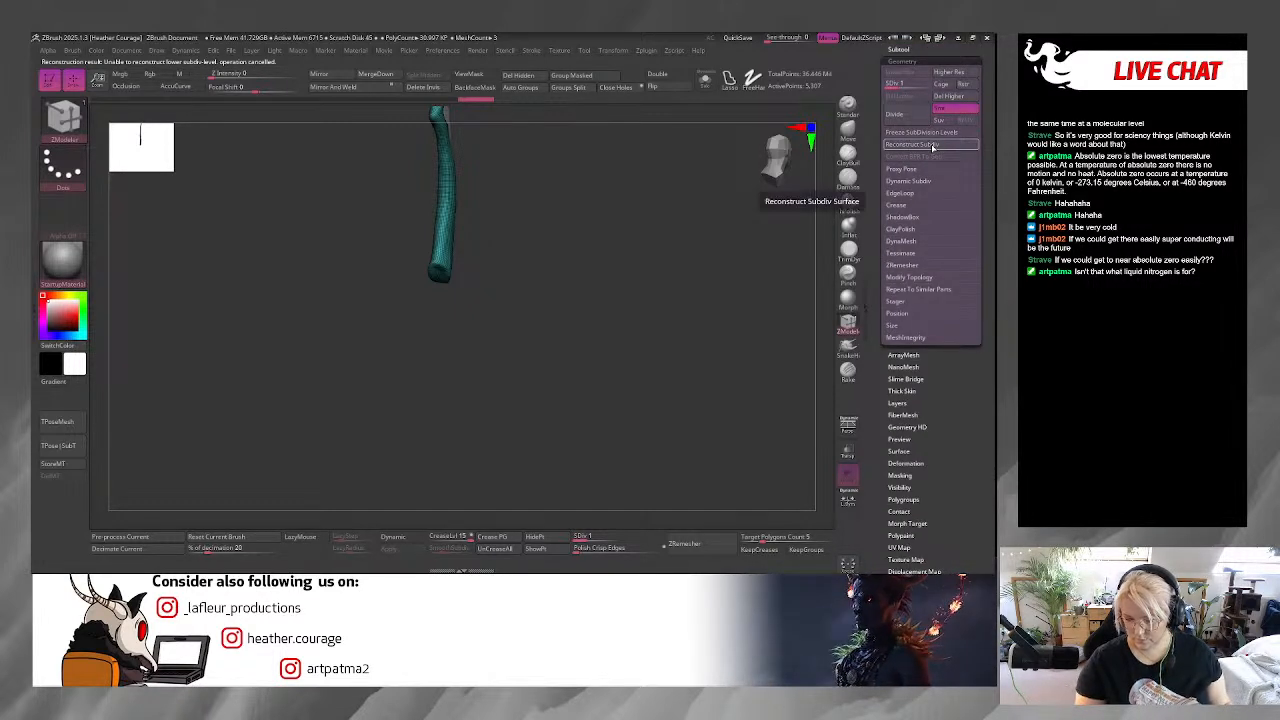
{"action": "left_click", "coordinate": [950, 97]}
Isolate the handle in solo mode and run ZRemesher on it with a target polygon count of 5.
{"action": "left_click_drag", "start_coordinate": [645, 248], "coordinate": [668, 236]}
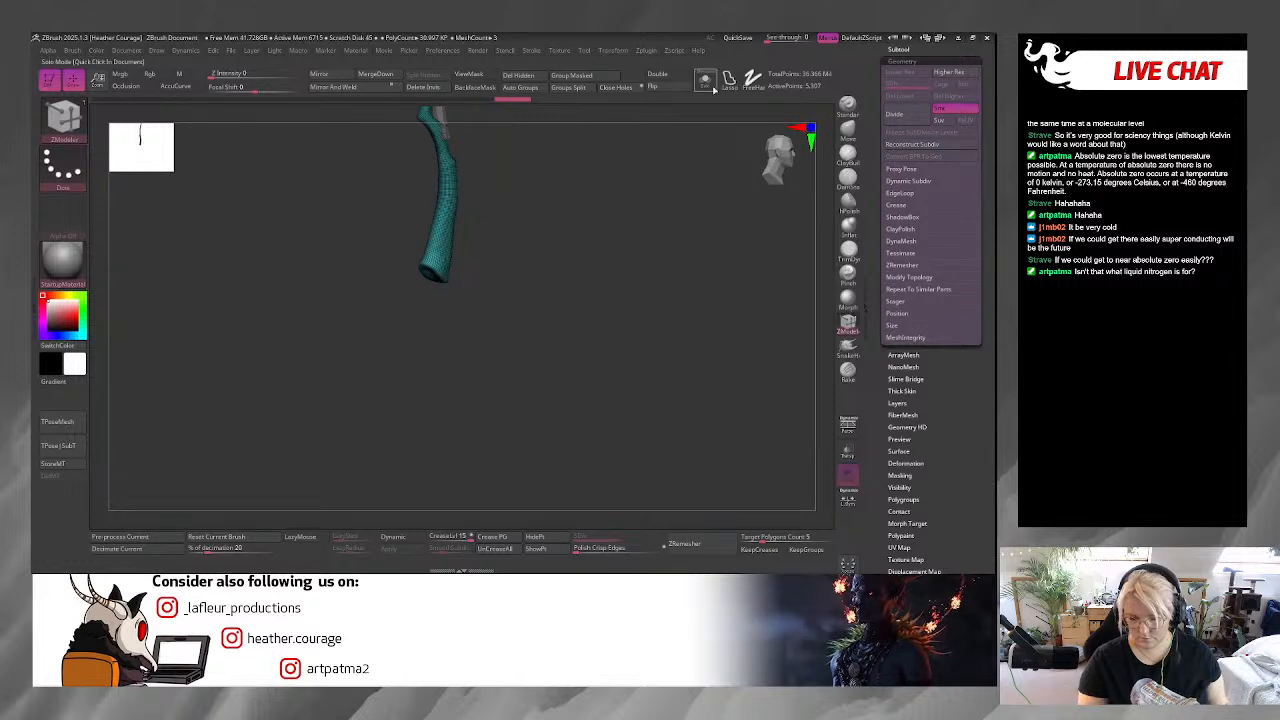
{"action": "left_click", "coordinate": [708, 82]}
{"action": "left_click_drag", "start_coordinate": [609, 186], "coordinate": [694, 273], "text": "alt"}
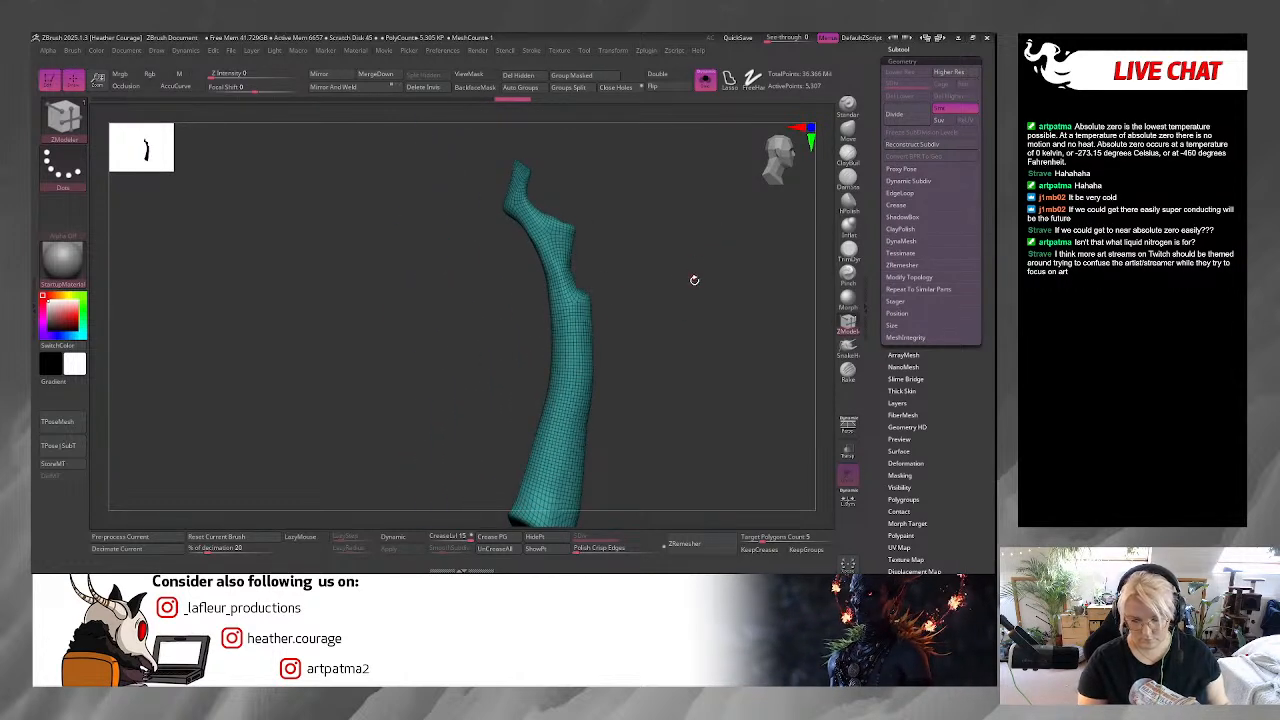
{"action": "key", "text": "w"}
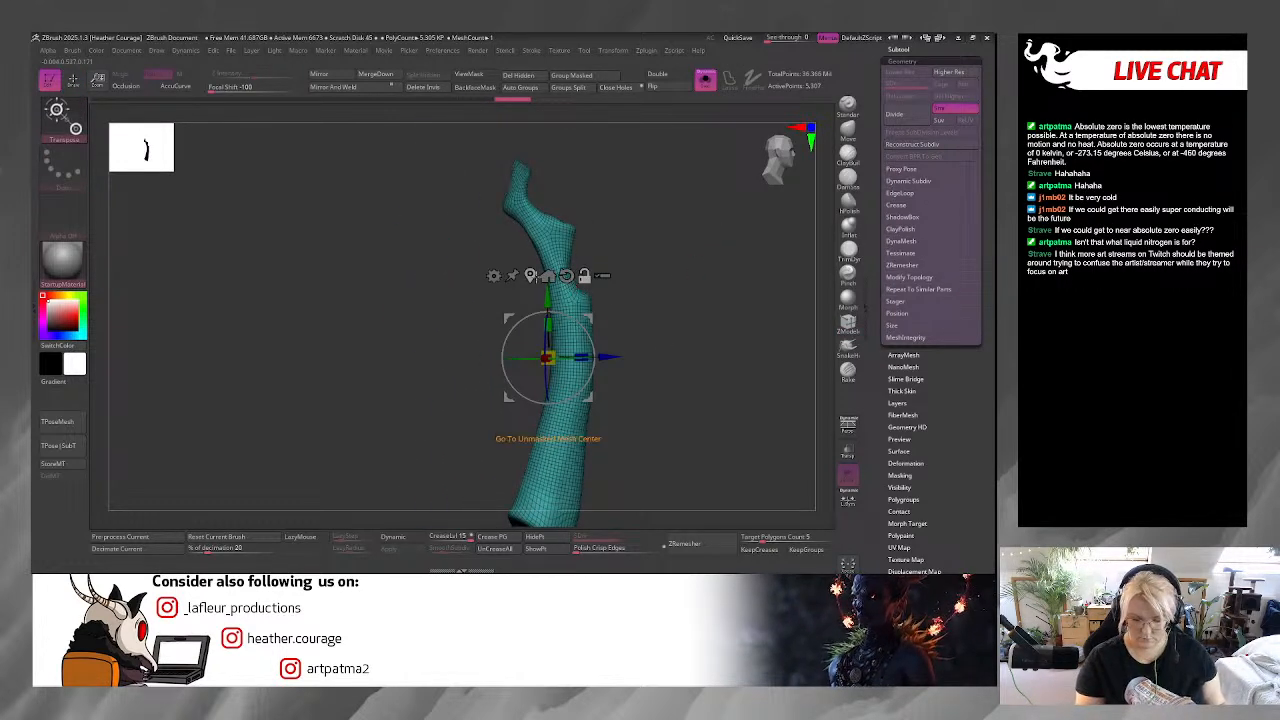
{"action": "left_click_drag", "start_coordinate": [684, 376], "coordinate": [631, 340]}
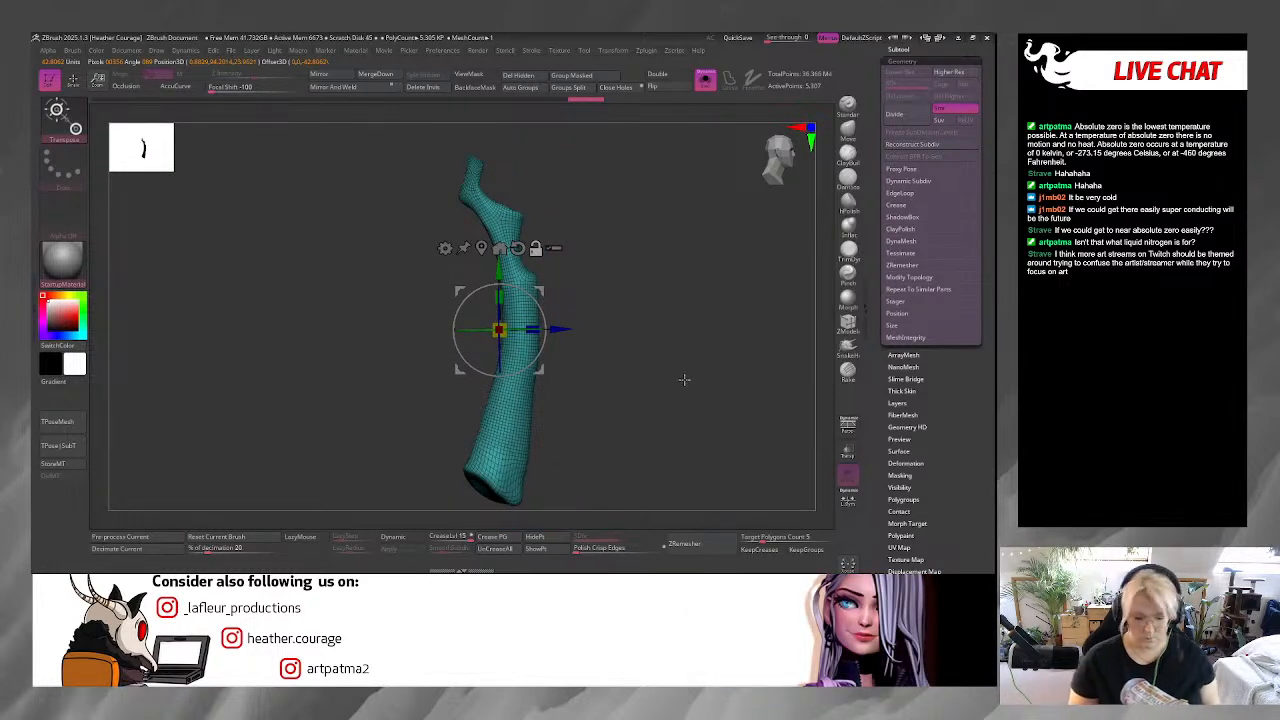
{"action": "left_click", "coordinate": [684, 543]}
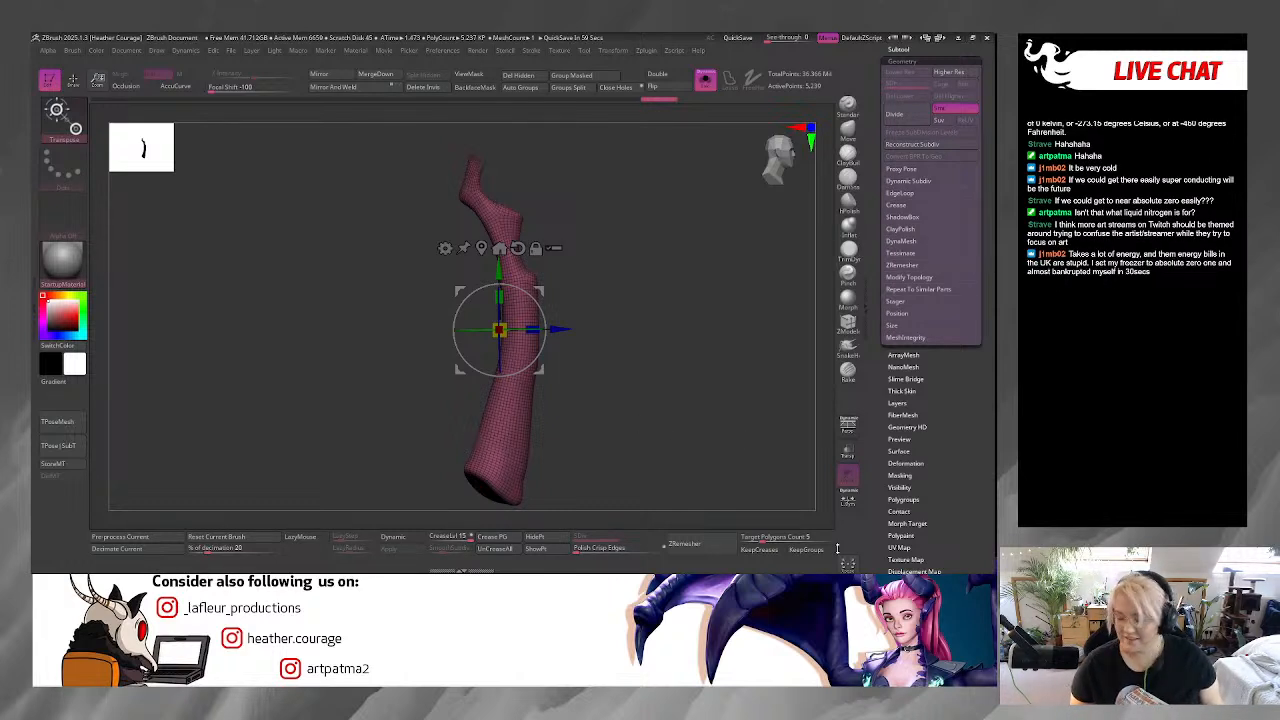
Lower the ZRemesher target polygon count to about 1.69, remesh the handle again and check the topology from several angles.
{"action": "left_click_drag", "start_coordinate": [699, 445], "coordinate": [706, 383]}
{"action": "left_click", "coordinate": [777, 170]}
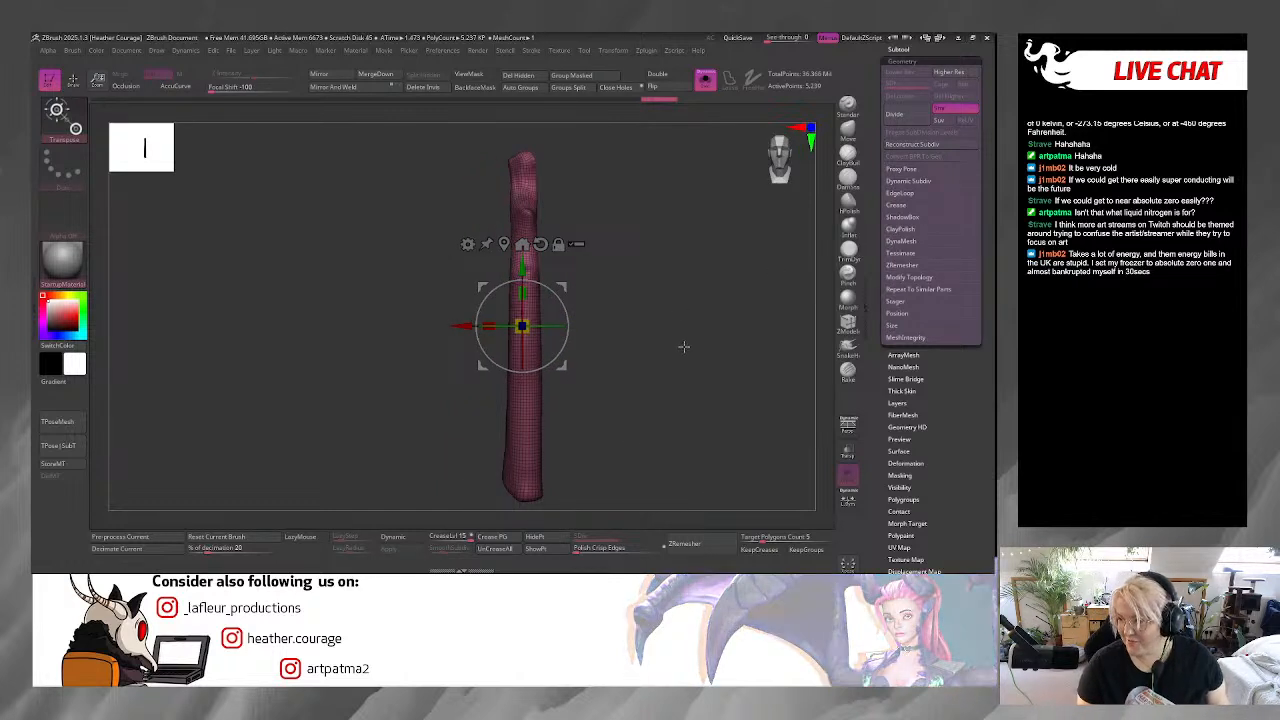
{"action": "left_click_drag", "start_coordinate": [670, 386], "coordinate": [706, 426]}
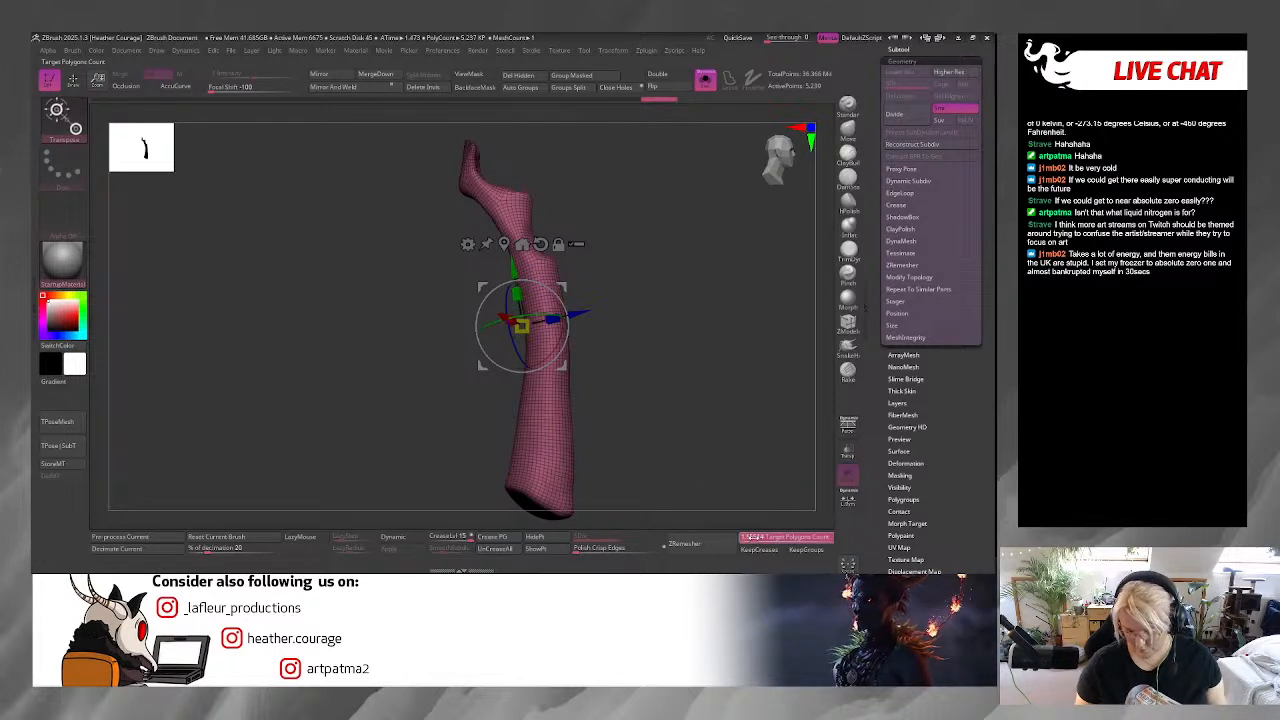
{"action": "left_click", "coordinate": [692, 547]}
{"action": "left_click_drag", "start_coordinate": [720, 456], "coordinate": [704, 371]}
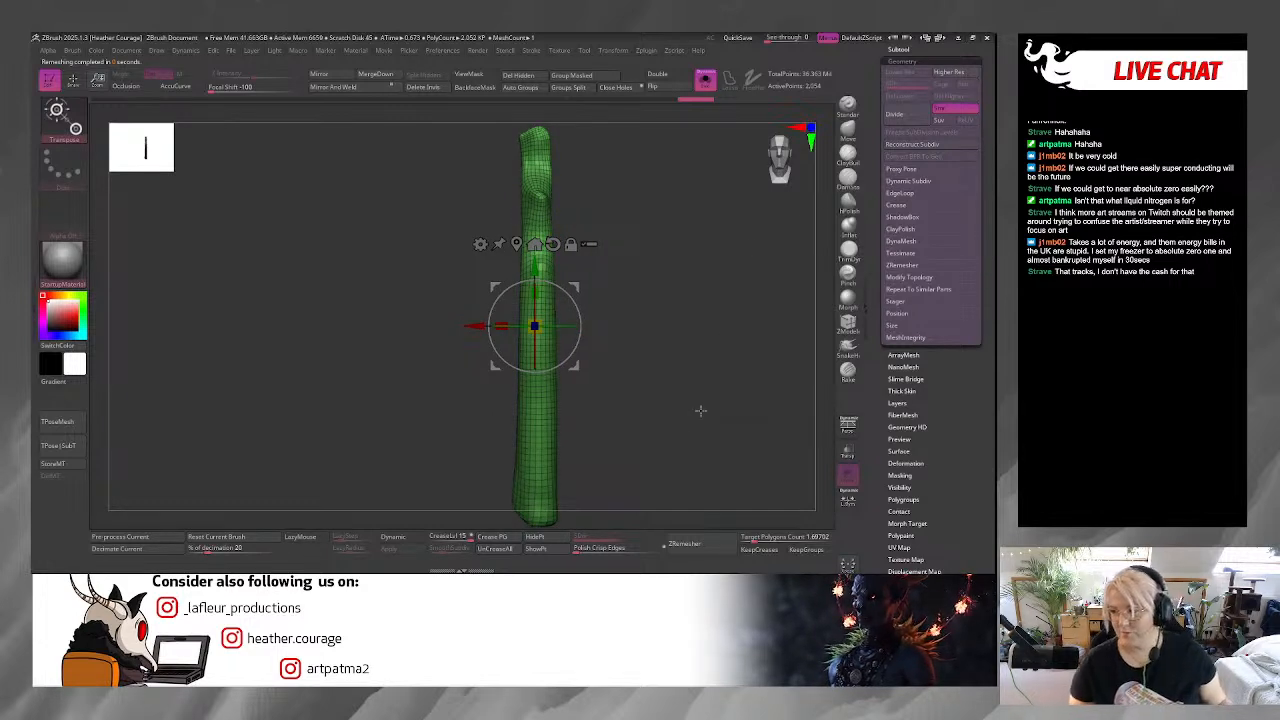
{"action": "left_click_drag", "start_coordinate": [700, 410], "coordinate": [720, 414]}
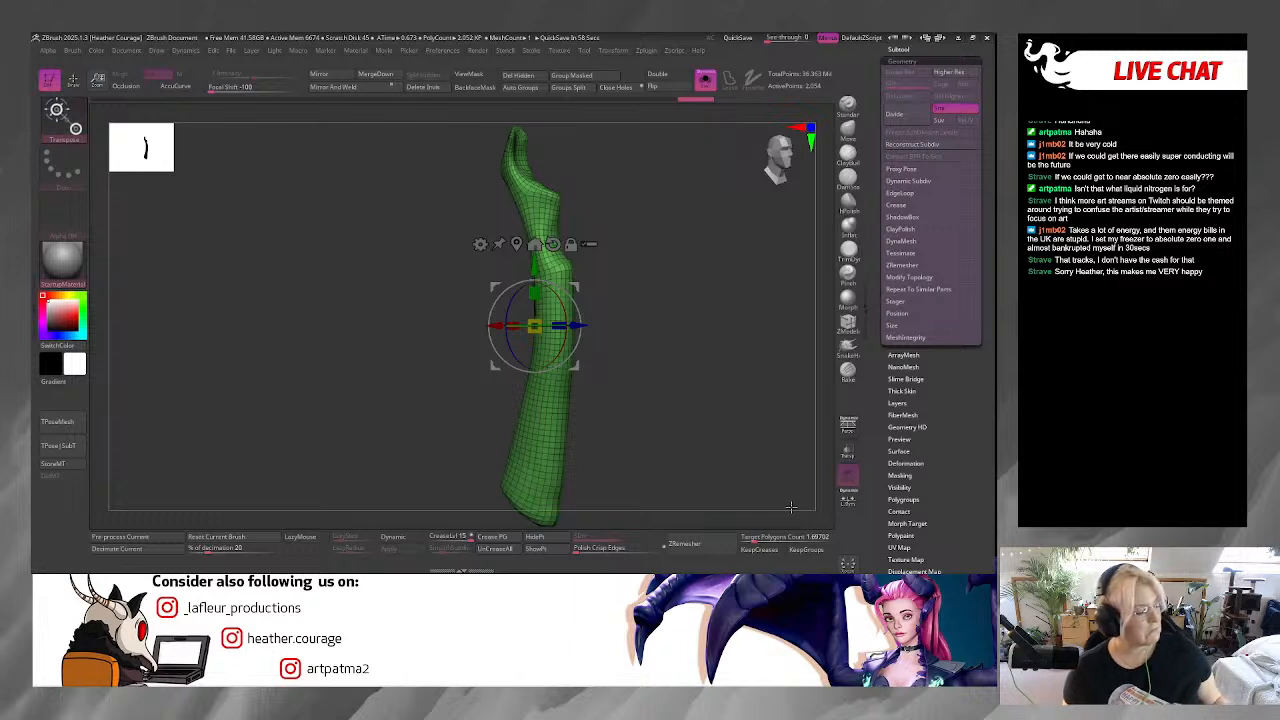
Lower the ZRemesher target polygon count to 0.1 and inspect the remeshed handle from the front and side.
{"action": "left_click_drag", "start_coordinate": [790, 507], "coordinate": [760, 163]}
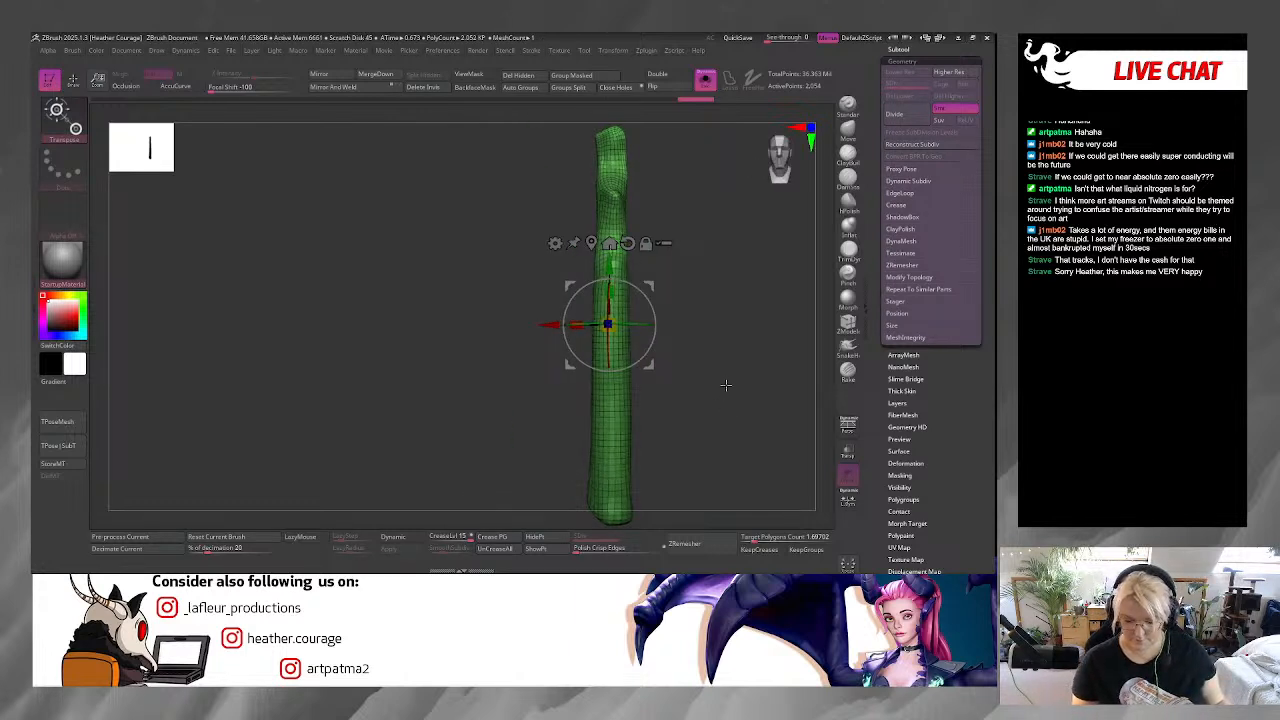
{"action": "left_click", "coordinate": [745, 537]}
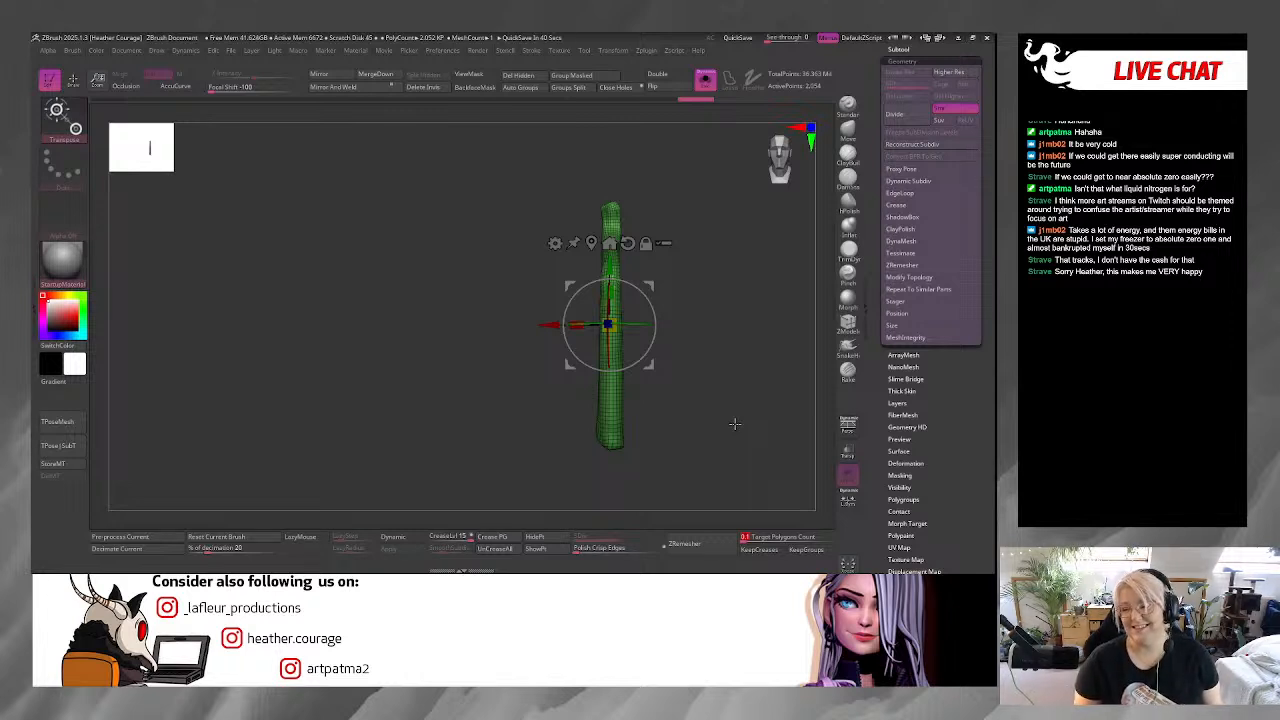
{"action": "left_click_drag", "start_coordinate": [735, 424], "coordinate": [685, 440]}
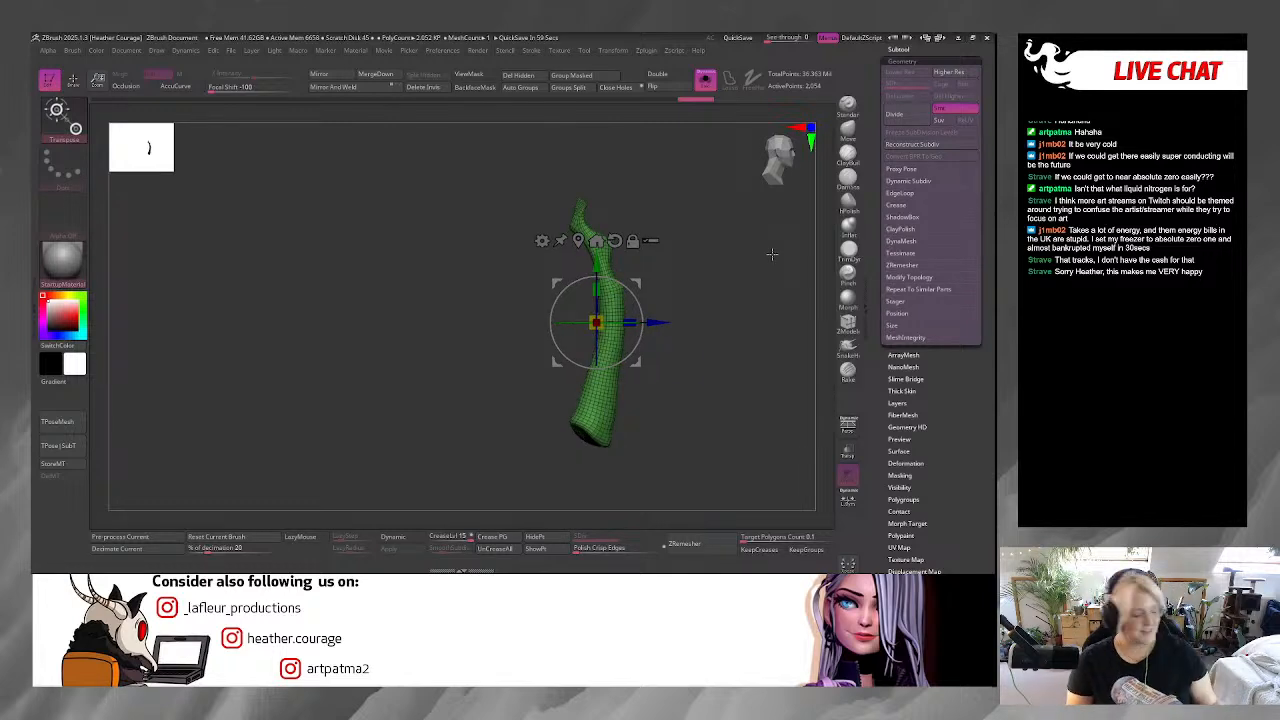
{"action": "left_click_drag", "start_coordinate": [692, 430], "coordinate": [690, 340]}
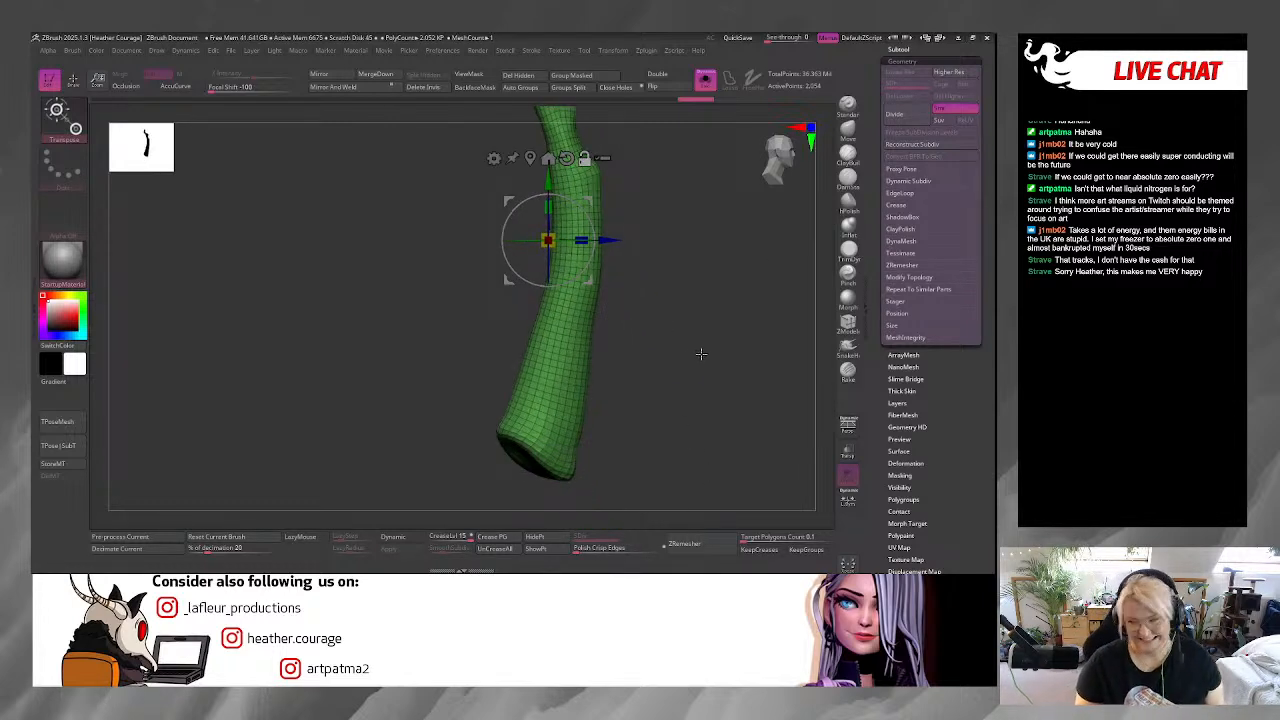
Reshape the handle's flared lower end and adjust its shaft profile with the Move Topological brush.
{"action": "key", "text": "b"}
{"action": "left_click", "coordinate": [636, 388]}
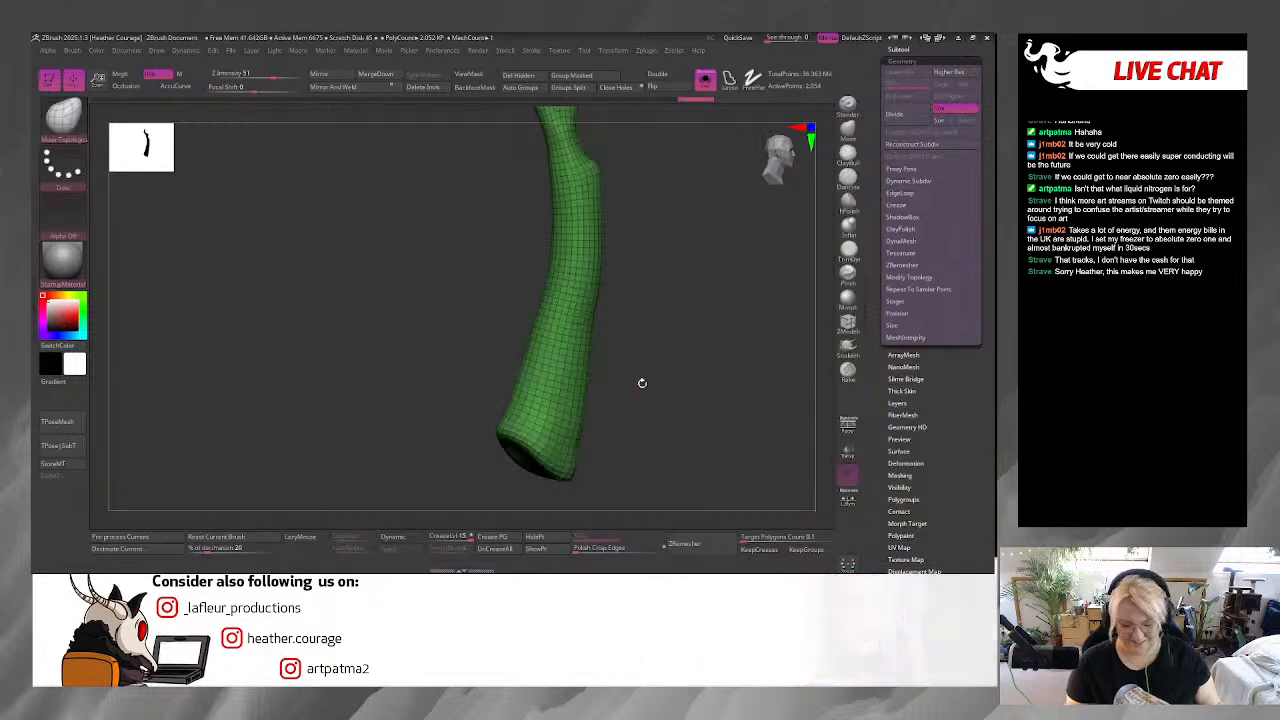
{"action": "key", "text": "space"}
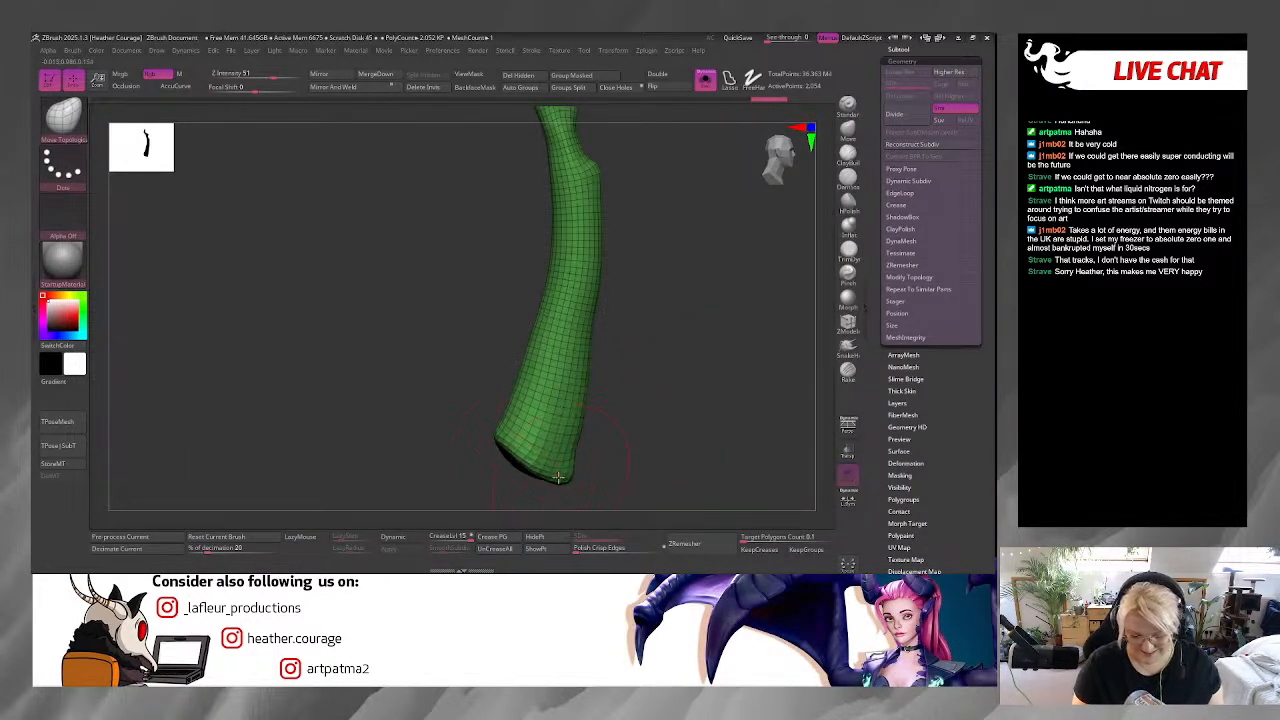
{"action": "left_click_drag", "start_coordinate": [614, 434], "coordinate": [674, 454], "text": "shift"}
{"action": "mouse_move", "coordinate": [527, 461]}
{"action": "left_mouse_down"}
{"action": "mouse_move", "coordinate": [587, 454]}
{"action": "mouse_move", "coordinate": [530, 452]}
{"action": "left_mouse_up"}
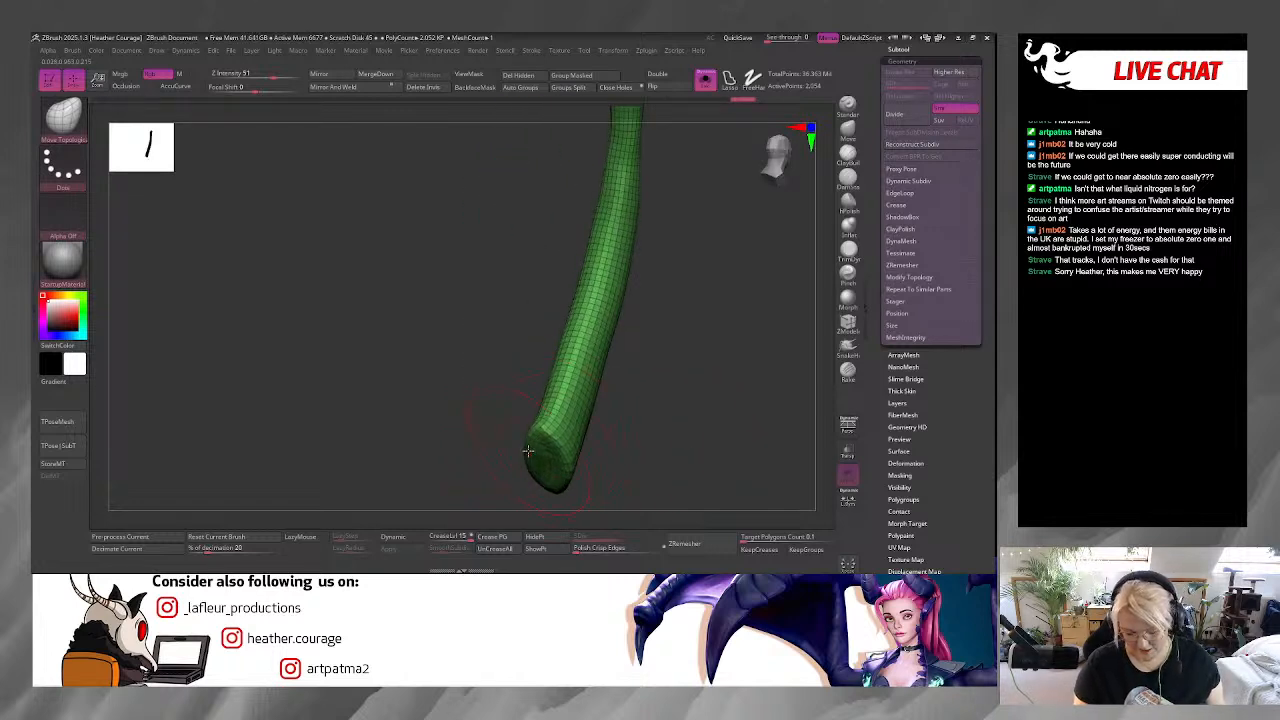
{"action": "left_click_drag", "start_coordinate": [657, 443], "coordinate": [549, 450]}
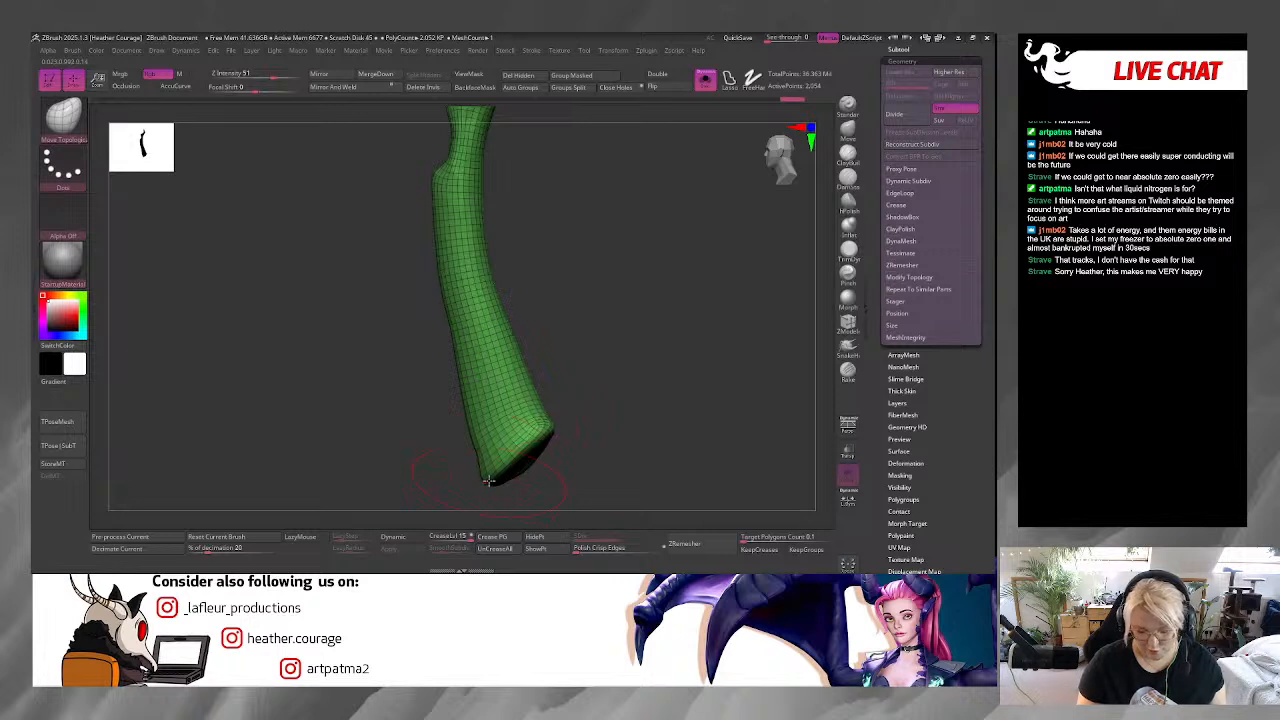
{"action": "left_click_drag", "start_coordinate": [630, 401], "coordinate": [600, 359]}
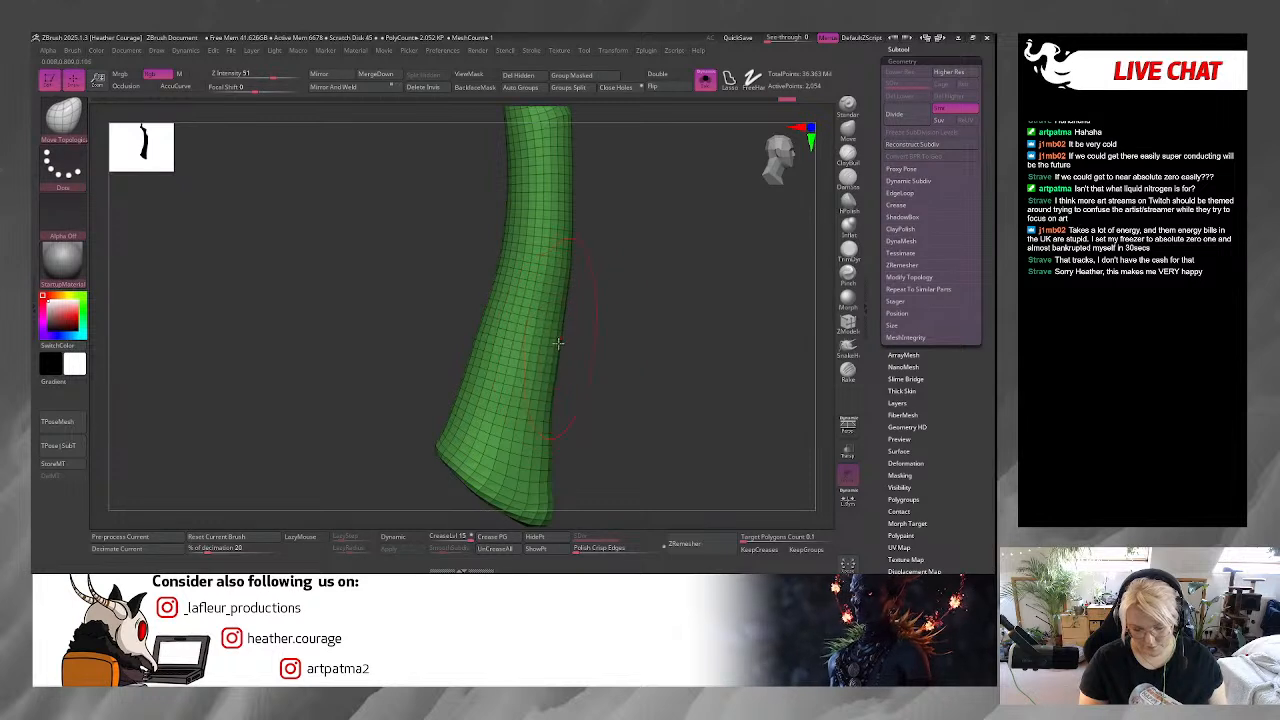
{"action": "left_click_drag", "start_coordinate": [623, 354], "coordinate": [534, 340]}
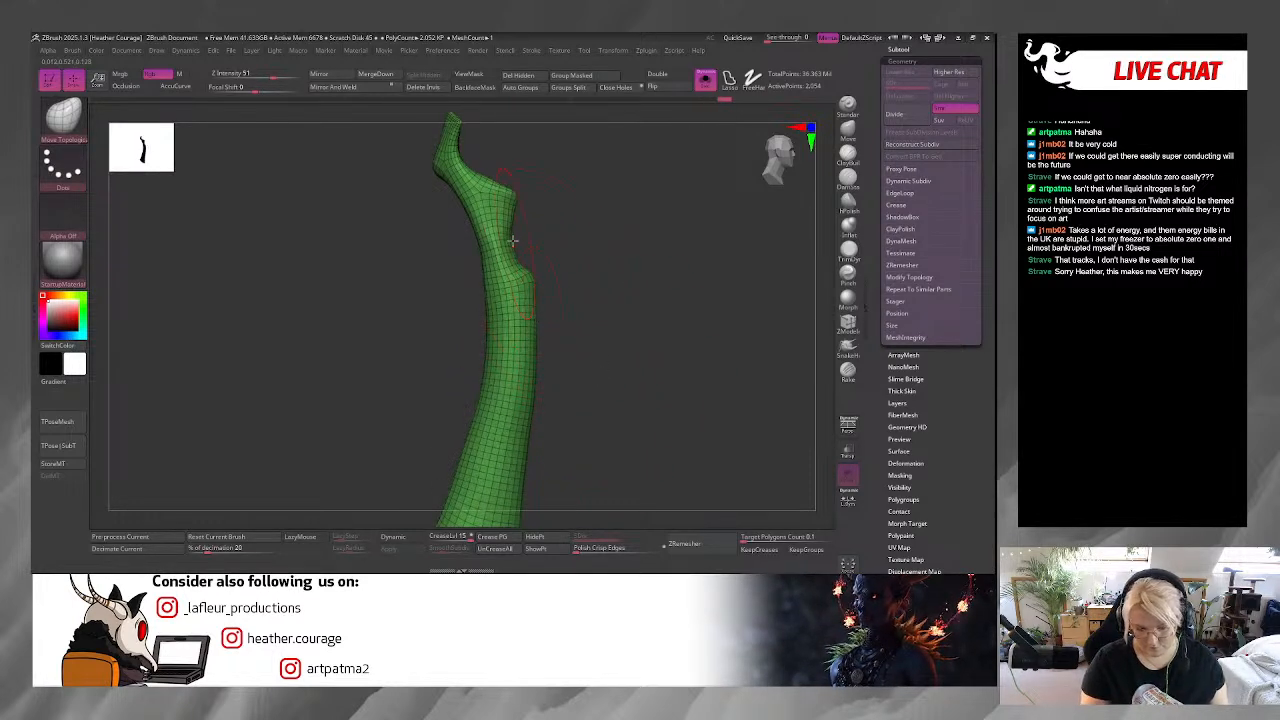
Show the other weapon parts again and make the long blade, PM3D_Plane3D2, the active subtool.
{"action": "left_click_drag", "start_coordinate": [526, 240], "coordinate": [586, 380]}
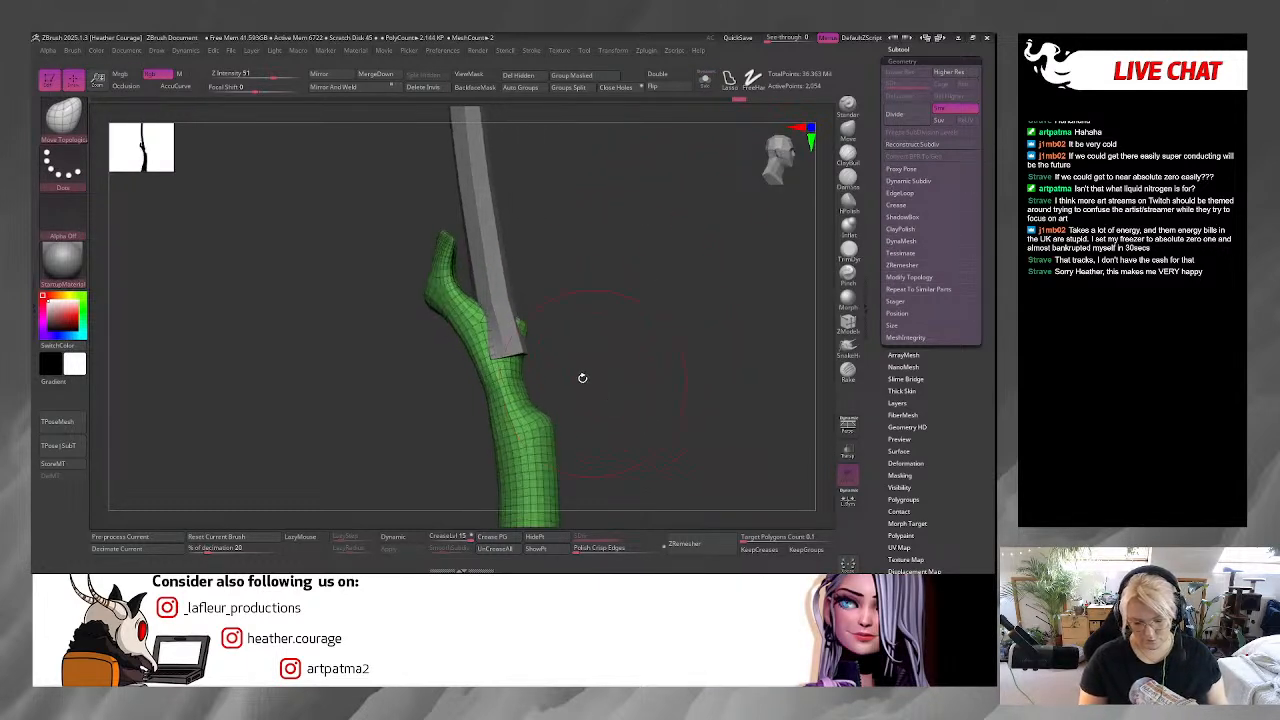
{"action": "left_click", "coordinate": [518, 338], "text": "alt"}
{"action": "left_click_drag", "start_coordinate": [597, 333], "coordinate": [665, 357], "text": "alt"}
Try reshaping the blade's base to sit in the hilt with the Move Topological brush, then undo the changes.
{"action": "left_click_drag", "start_coordinate": [566, 382], "coordinate": [531, 314]}
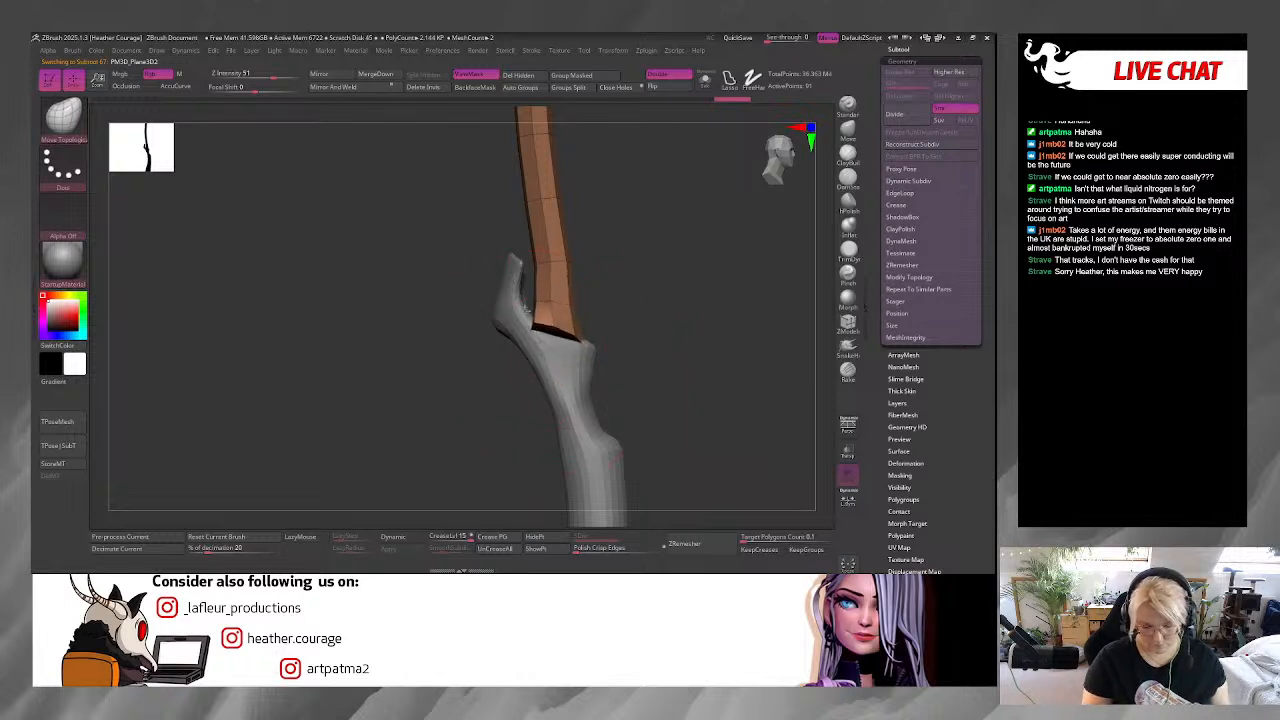
{"action": "mouse_move", "coordinate": [634, 291]}
{"action": "left_mouse_down"}
{"action": "mouse_move", "coordinate": [669, 366]}
{"action": "mouse_move", "coordinate": [567, 371]}
{"action": "left_mouse_up"}
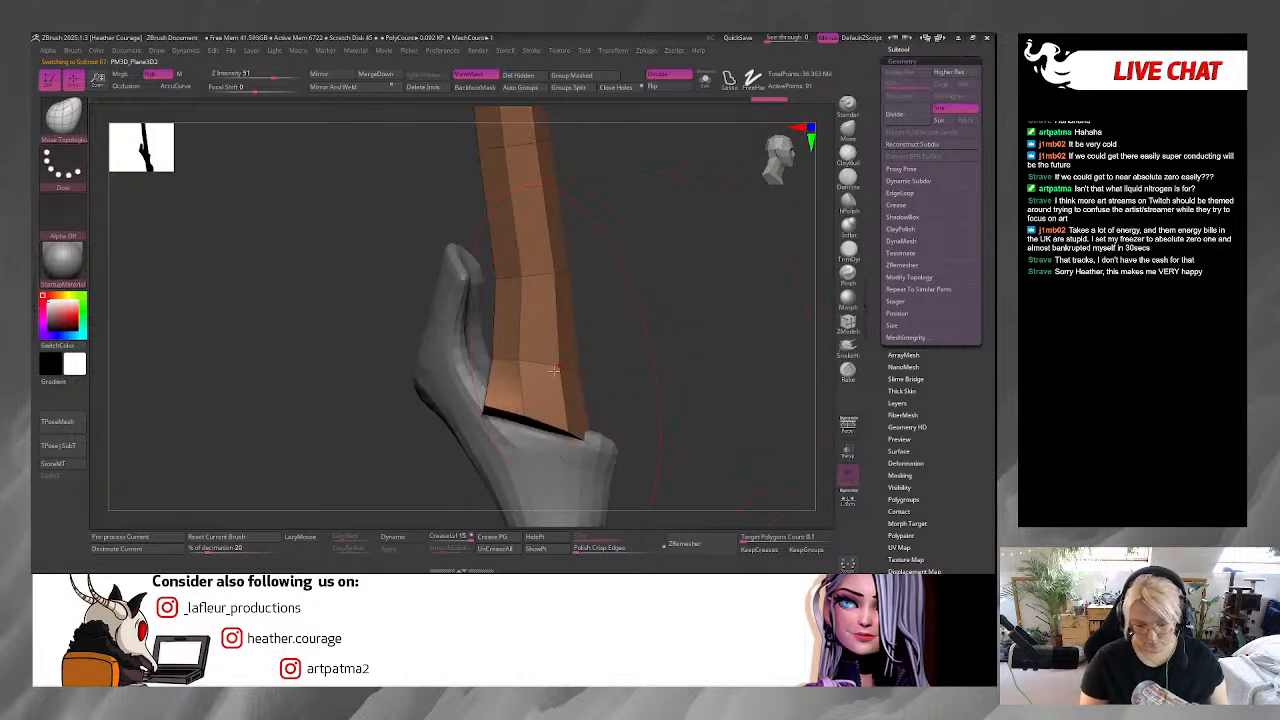
{"action": "left_click", "coordinate": [705, 78]}
{"action": "key", "text": "ctrl+z"}
{"action": "key", "text": "ctrl+z"}
{"action": "mouse_move", "coordinate": [691, 429]}
{"action": "left_mouse_down"}
{"action": "mouse_move", "coordinate": [660, 317]}
{"action": "mouse_move", "coordinate": [641, 329]}
{"action": "left_mouse_up"}
{"action": "key", "text": "space"}
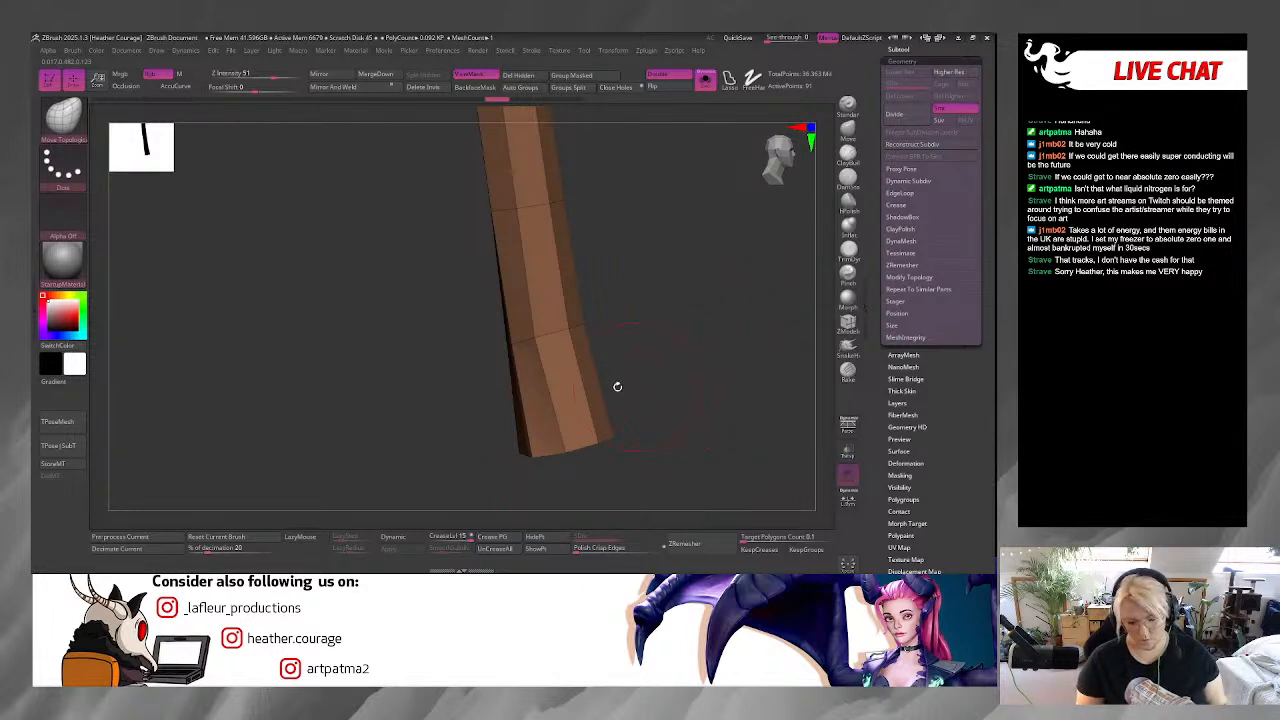
Switch to the ZModeler brush, choose its polygon action and isolate the blade in solo mode.
{"action": "left_click", "coordinate": [705, 79]}
{"action": "key", "text": "space"}
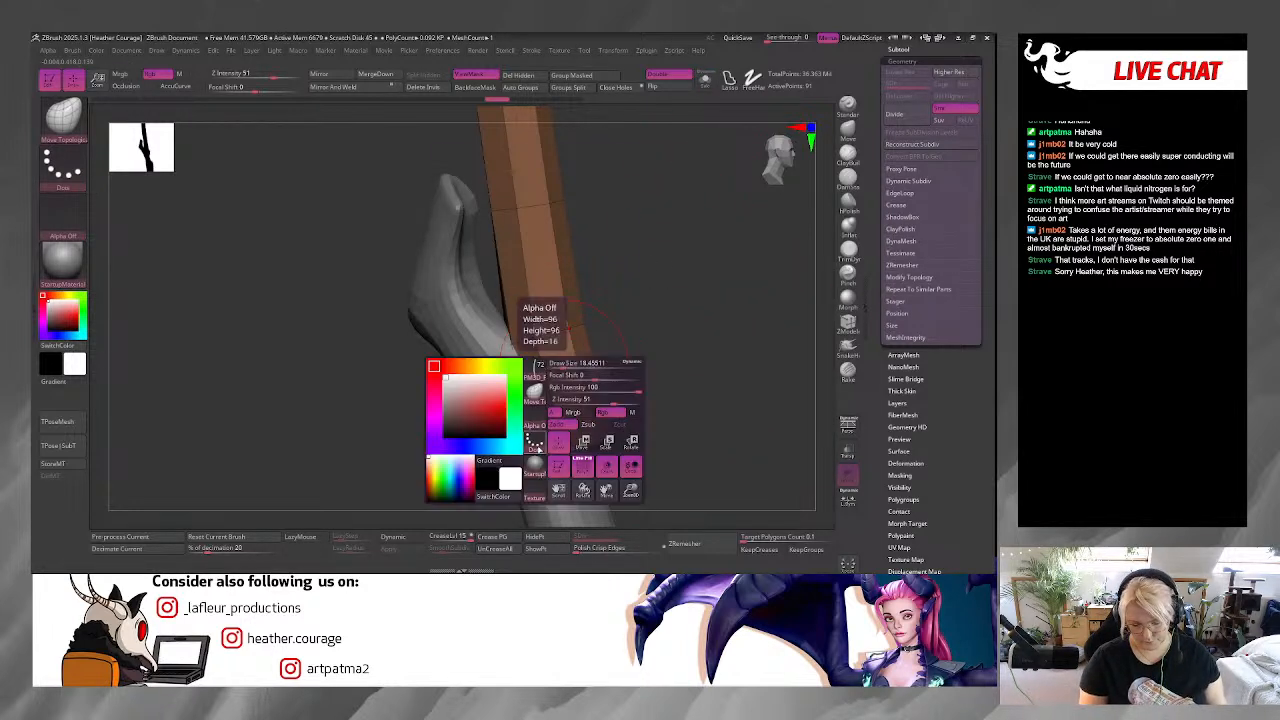
{"action": "key", "text": "b"}
{"action": "key", "text": "z"}
{"action": "key", "text": "m"}
{"action": "key", "text": "space"}
{"action": "left_click", "coordinate": [427, 186]}
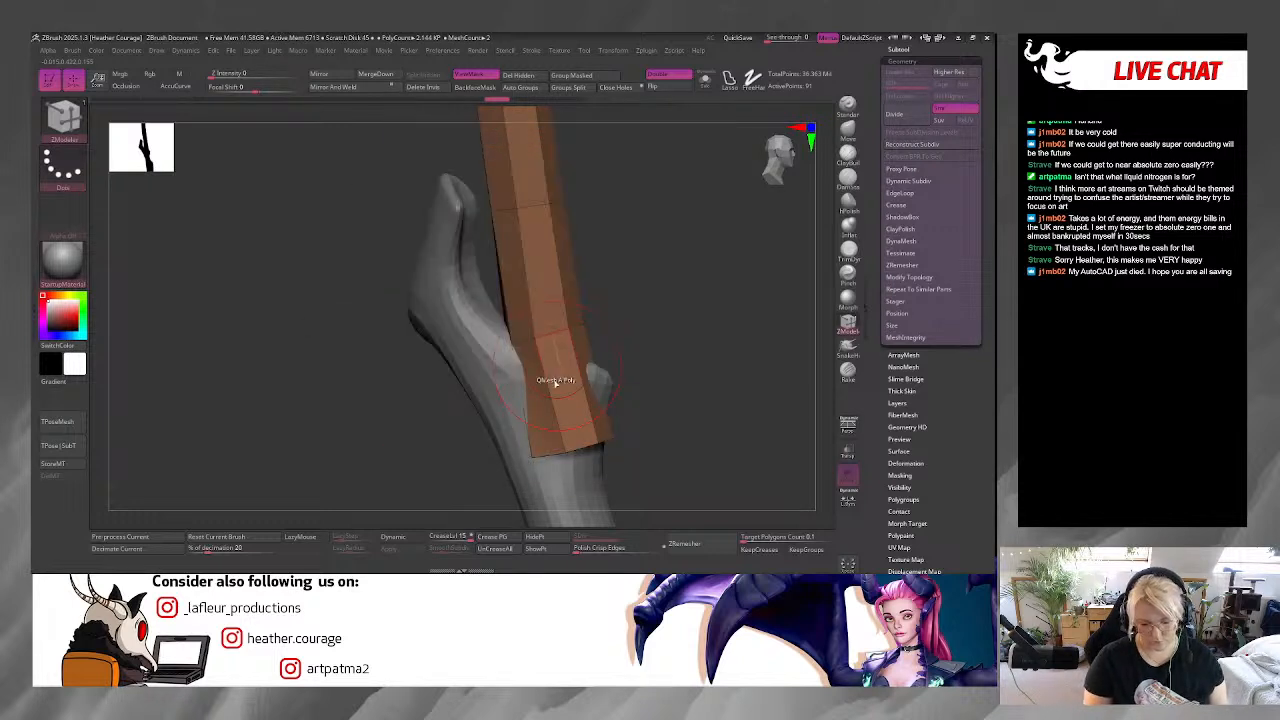
{"action": "left_click", "coordinate": [705, 79]}
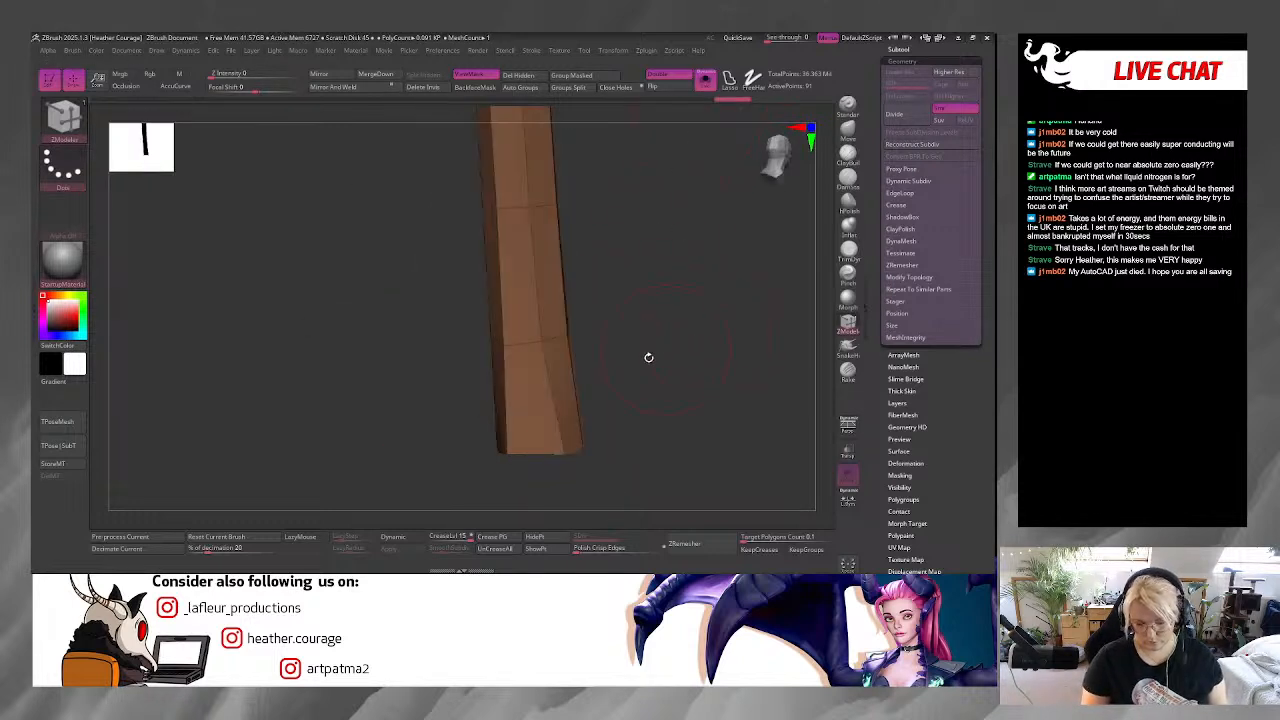
Delete the unwanted polygons at the blade's lower end with ZModeler, including the detached leftover faces.
{"action": "left_click", "coordinate": [523, 404]}
{"action": "right_click_drag", "start_coordinate": [543, 379], "coordinate": [531, 397]}
{"action": "left_click", "coordinate": [489, 400]}
{"action": "left_click", "coordinate": [450, 406]}
{"action": "right_click_drag", "start_coordinate": [450, 406], "coordinate": [505, 350]}
{"action": "left_click", "coordinate": [419, 411]}
{"action": "left_click", "coordinate": [394, 406]}
{"action": "left_click", "coordinate": [334, 454]}
{"action": "right_click_drag", "start_coordinate": [506, 443], "coordinate": [530, 425]}
{"action": "left_click", "coordinate": [434, 376]}
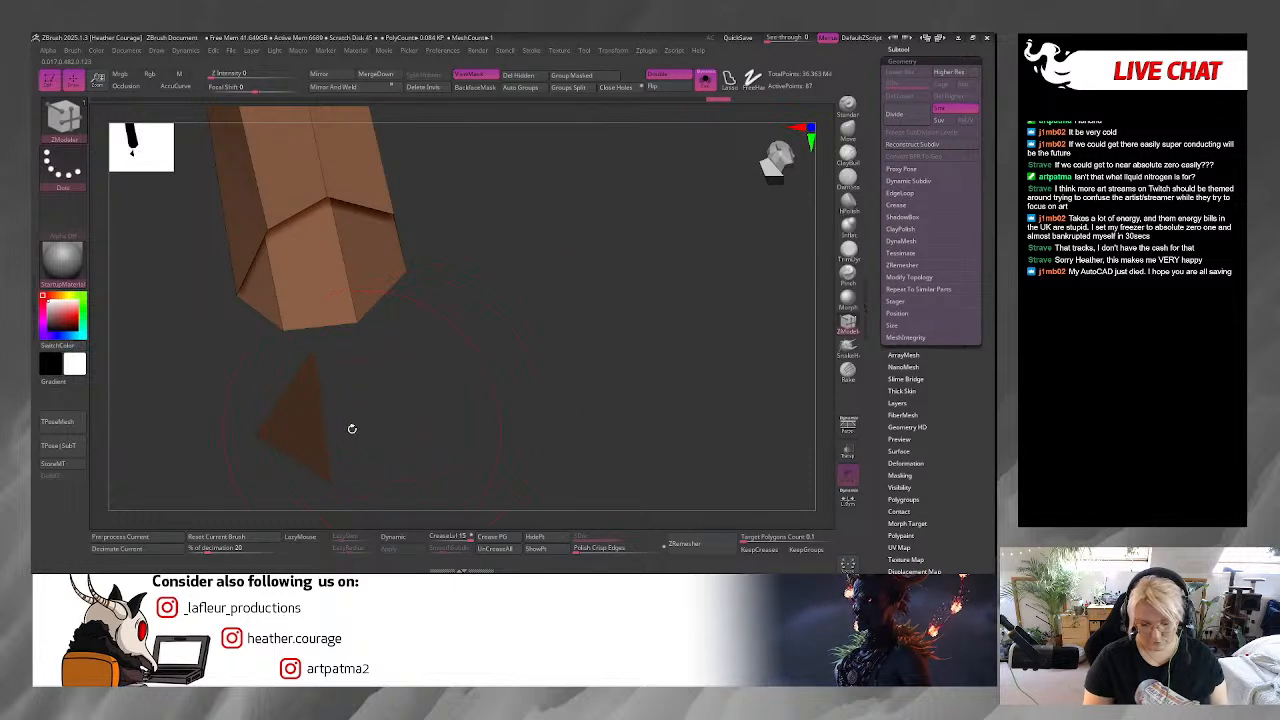
{"action": "left_click", "coordinate": [308, 436]}
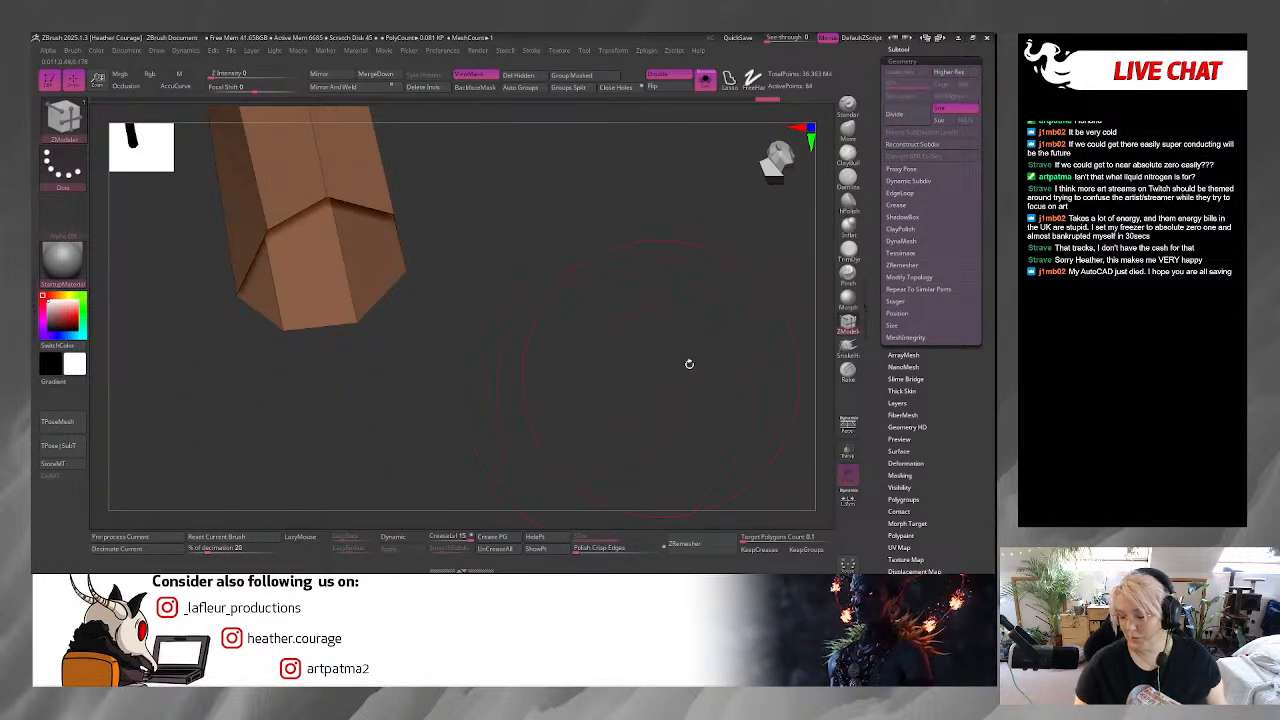
Save the ZBrush tool as a new version, DM.1005.ztl, in the Dungeon Master Zbrush folder.
{"action": "left_click_drag", "start_coordinate": [983, 65], "coordinate": [983, 256]}
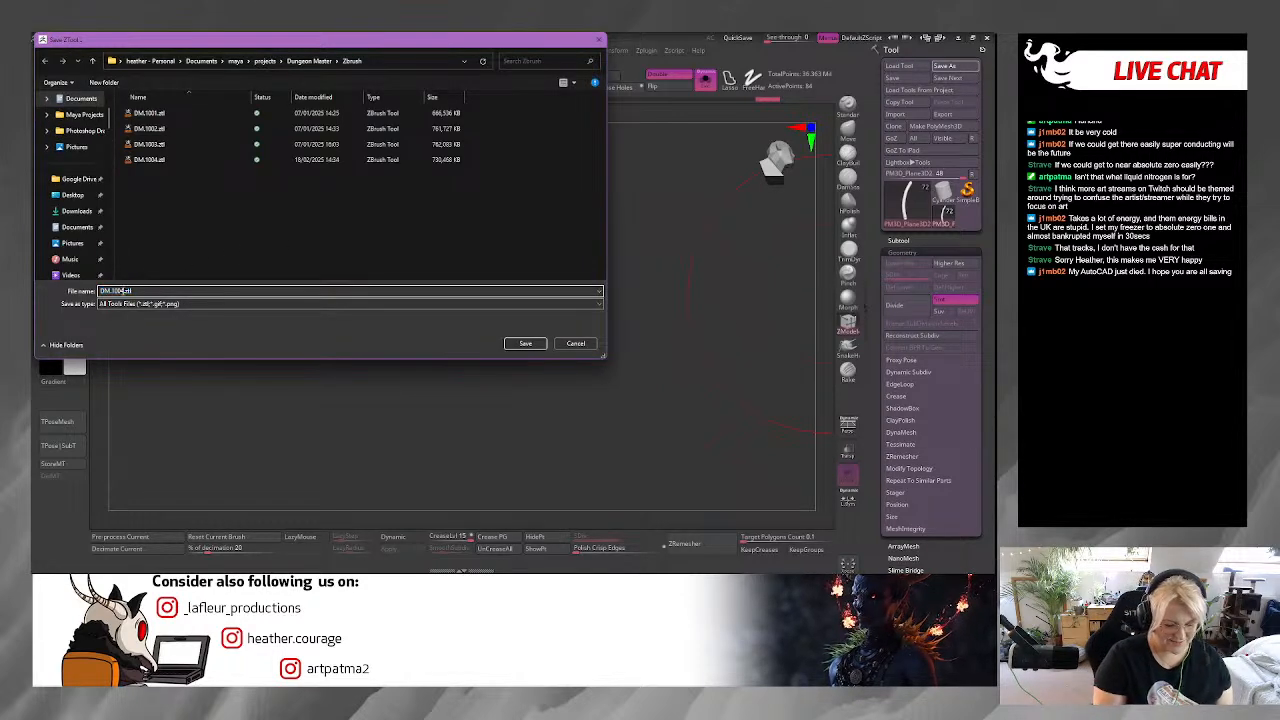
{"action": "key", "text": "BackSpace"}
{"action": "type", "text": "5"}
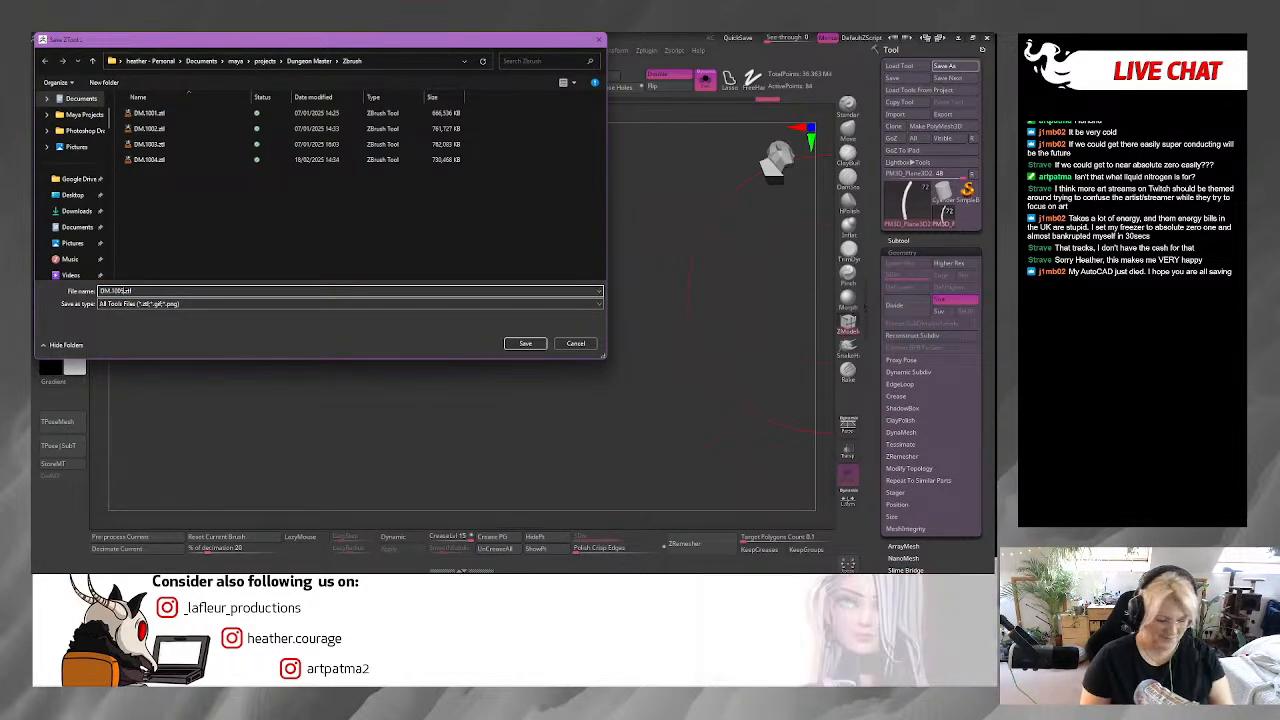
{"action": "left_click", "coordinate": [526, 344]}
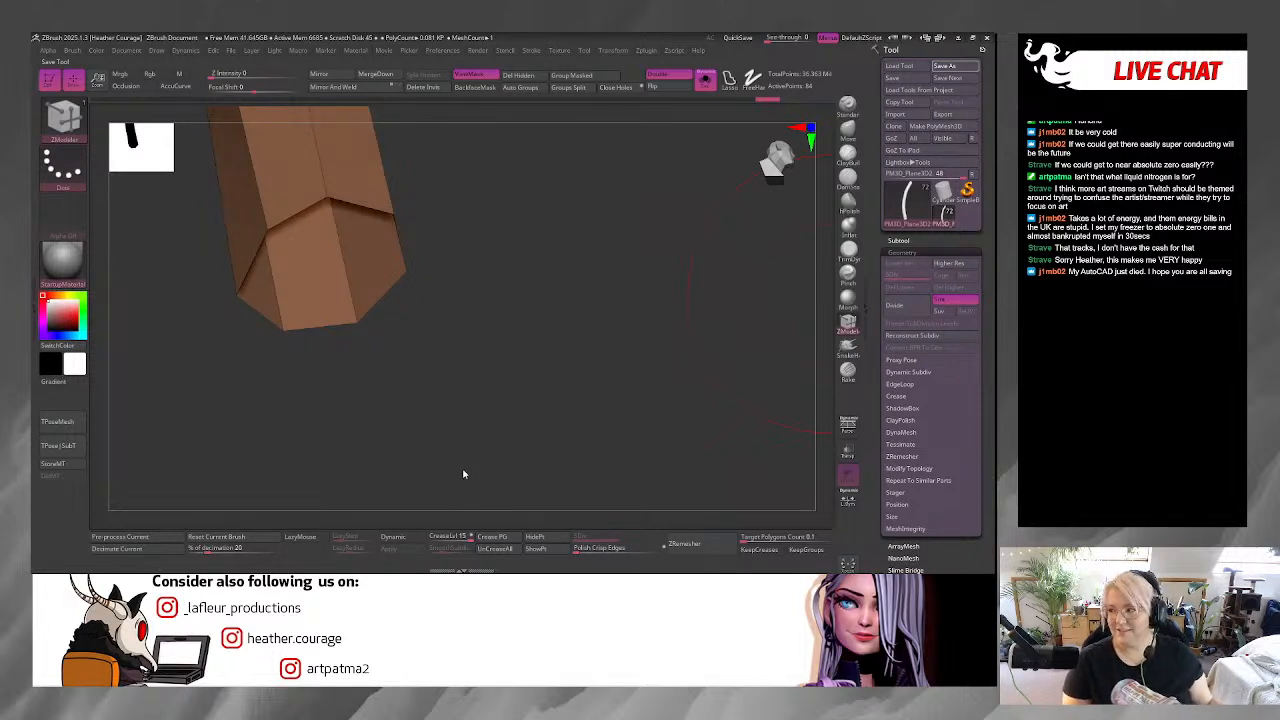
{"action": "left_click_drag", "start_coordinate": [463, 474], "coordinate": [463, 469]}
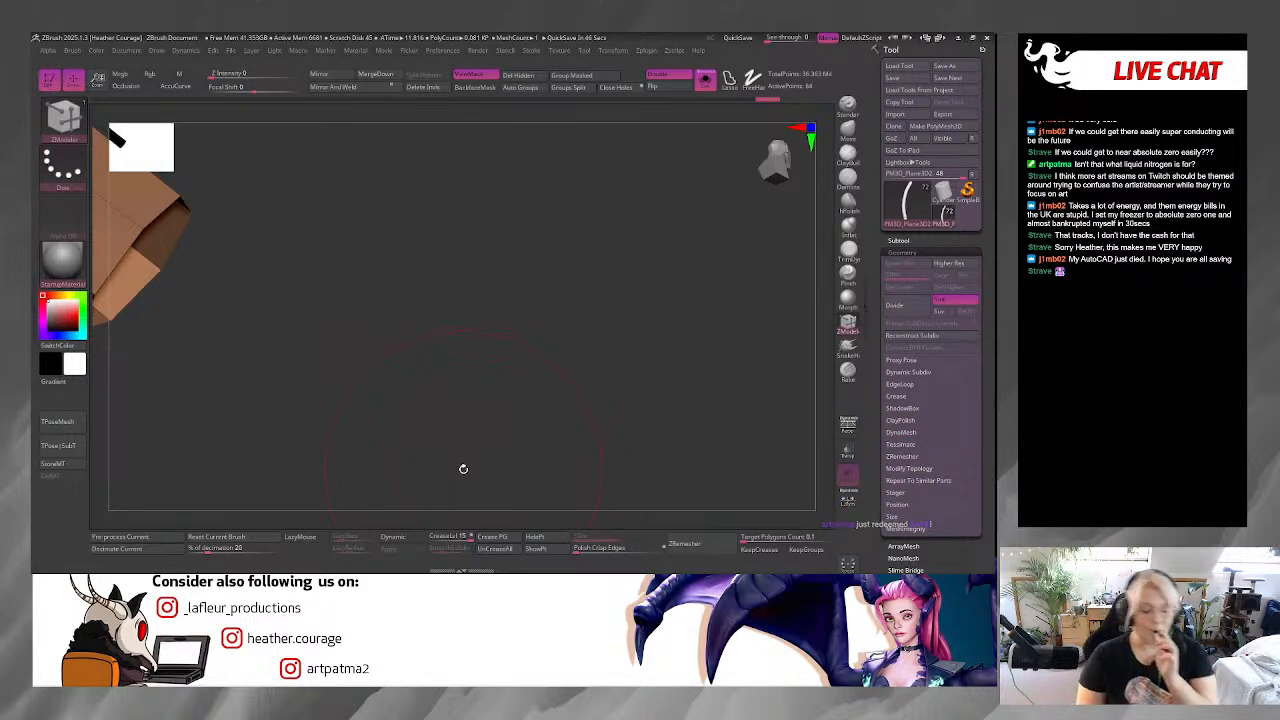
{"action": "mouse_move", "coordinate": [463, 469]}
{"action": "left_mouse_down"}
{"action": "mouse_move", "coordinate": [351, 311]}
{"action": "mouse_move", "coordinate": [300, 271]}
{"action": "mouse_move", "coordinate": [646, 323]}
{"action": "mouse_move", "coordinate": [656, 312]}
{"action": "left_mouse_up"}
{"action": "key", "text": "space"}
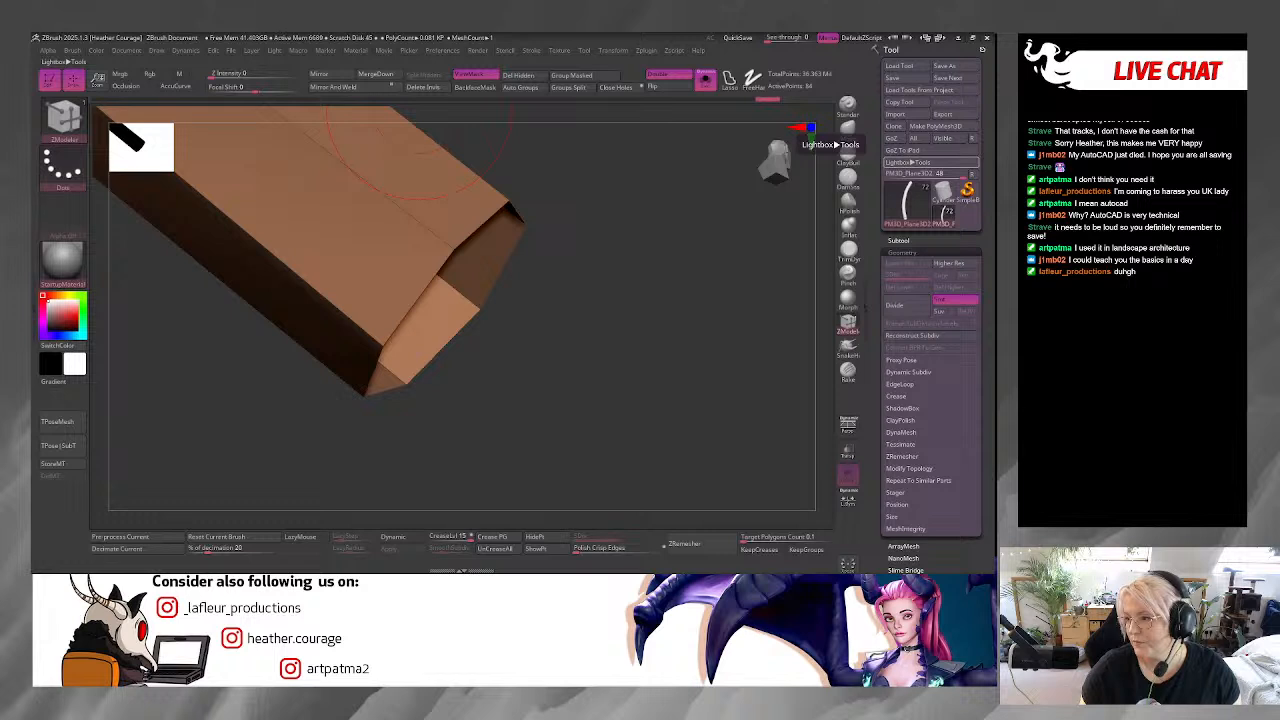
Switch to Discord, join the live-stream voice channel of the FireStorm Studios server and return to ZBrush.
{"action": "left_click", "coordinate": [590, 561]}
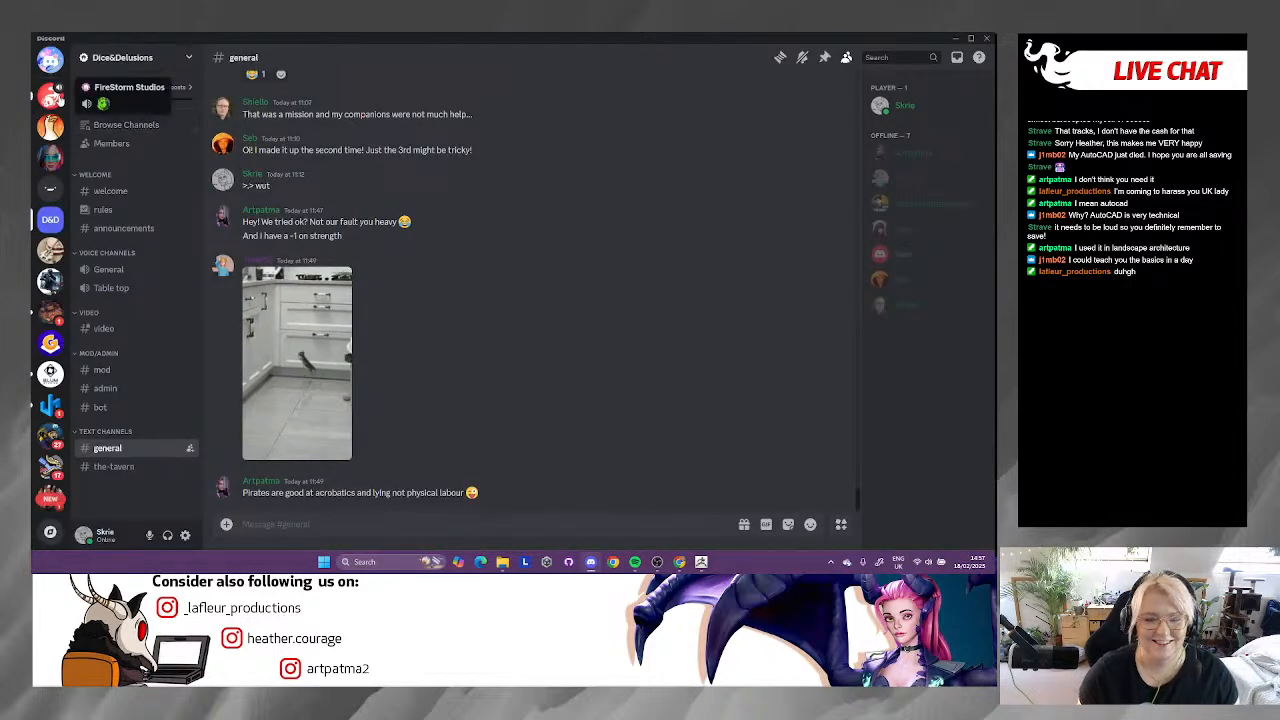
{"action": "left_click", "coordinate": [50, 94]}
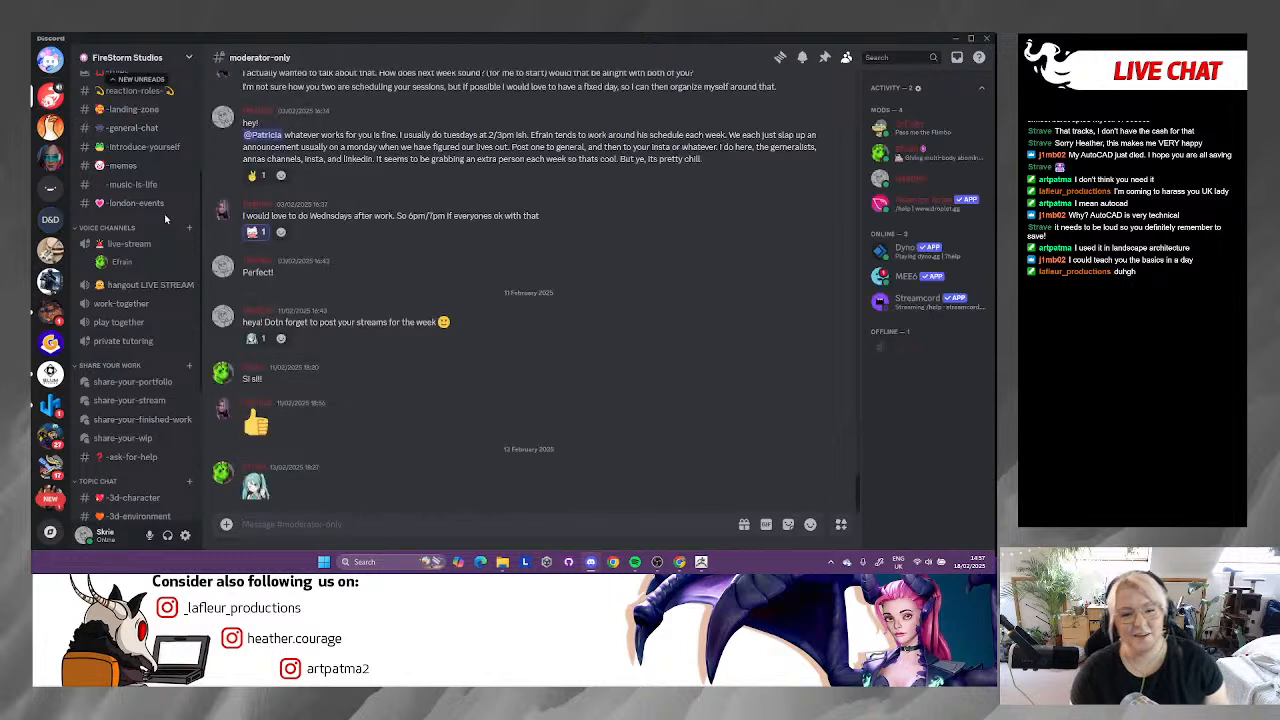
{"action": "left_click", "coordinate": [127, 245]}
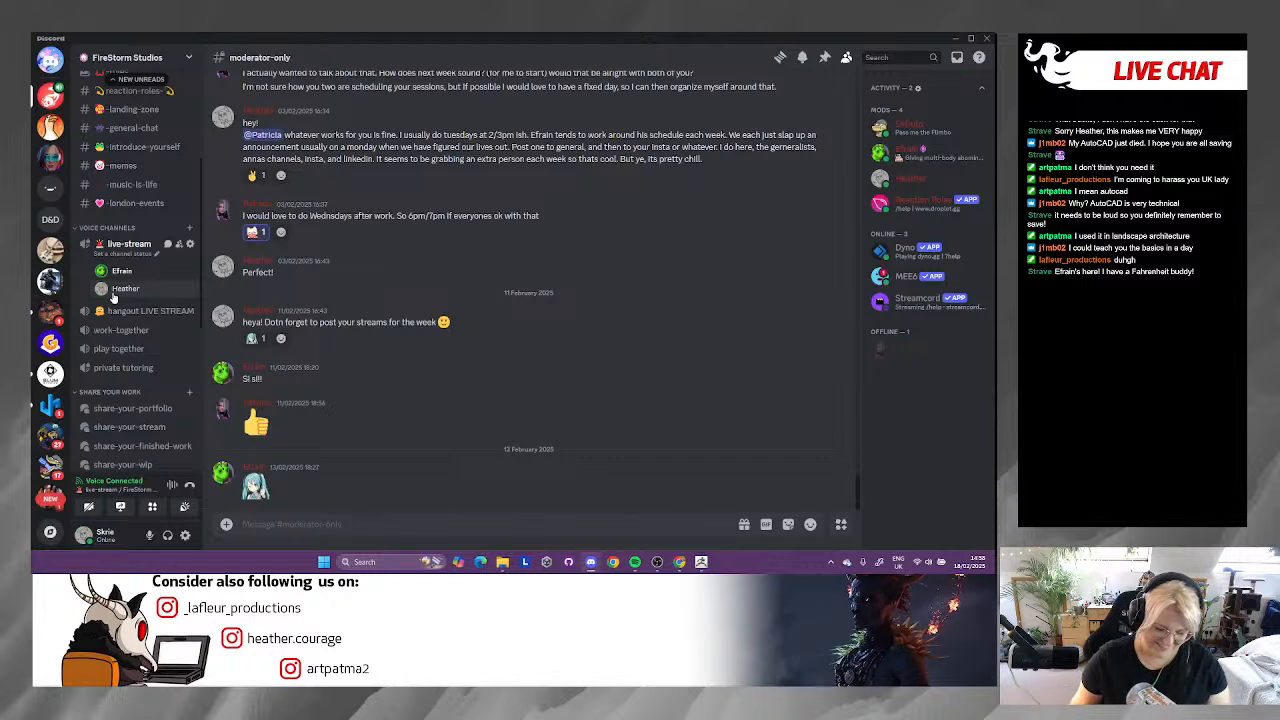
{"action": "left_click", "coordinate": [701, 561]}
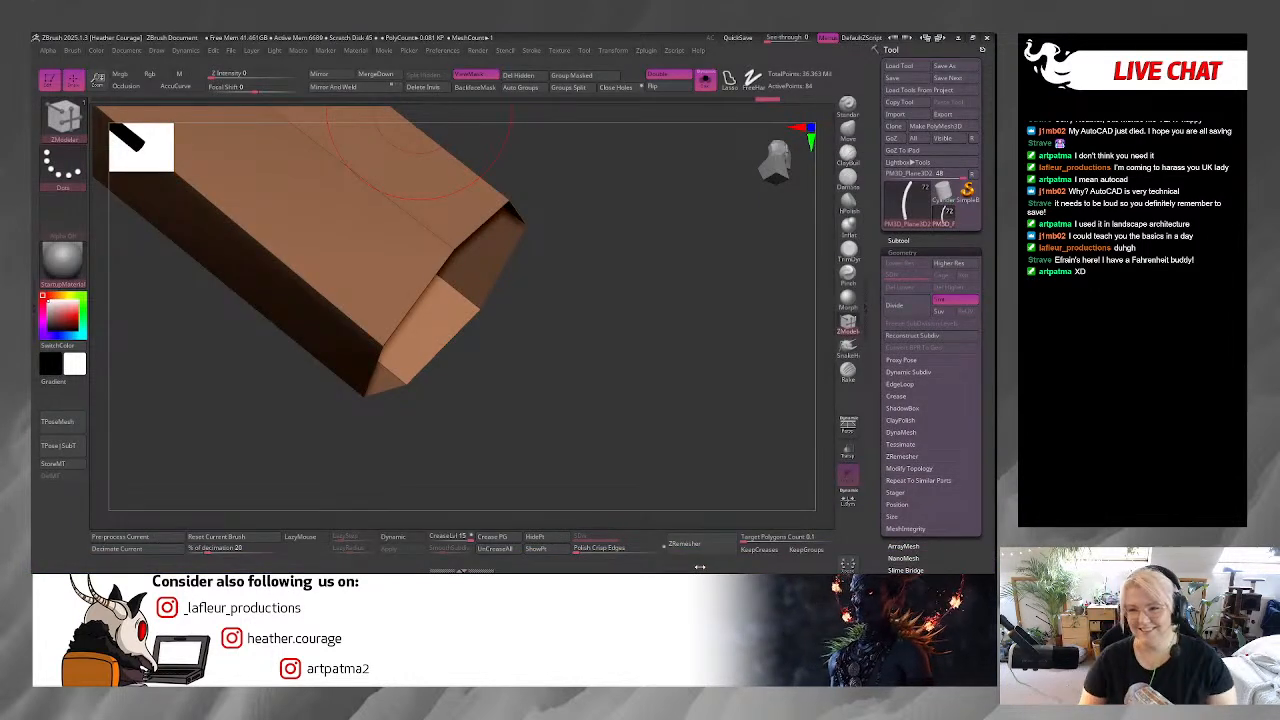
Inspect the open lower end of the blade, cap it with Close Holes and frame the whole blade.
{"action": "left_click_drag", "start_coordinate": [780, 168], "coordinate": [760, 187]}
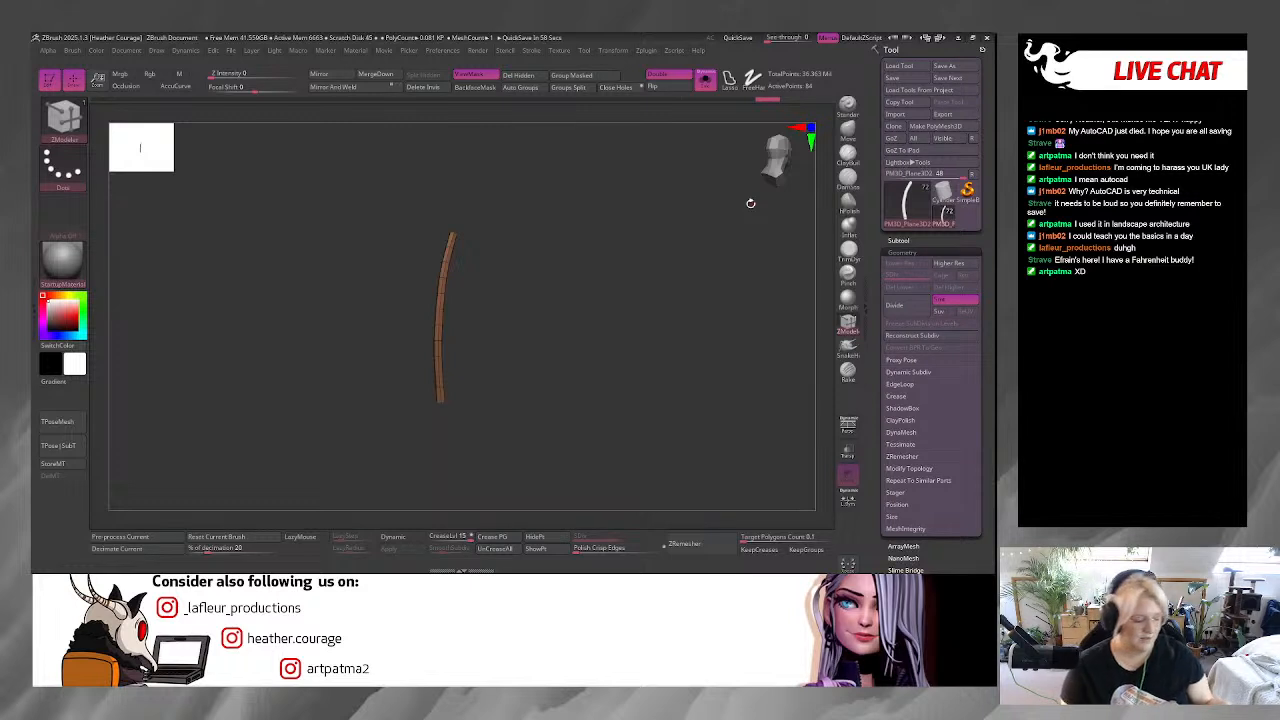
{"action": "left_click_drag", "start_coordinate": [750, 203], "coordinate": [596, 416]}
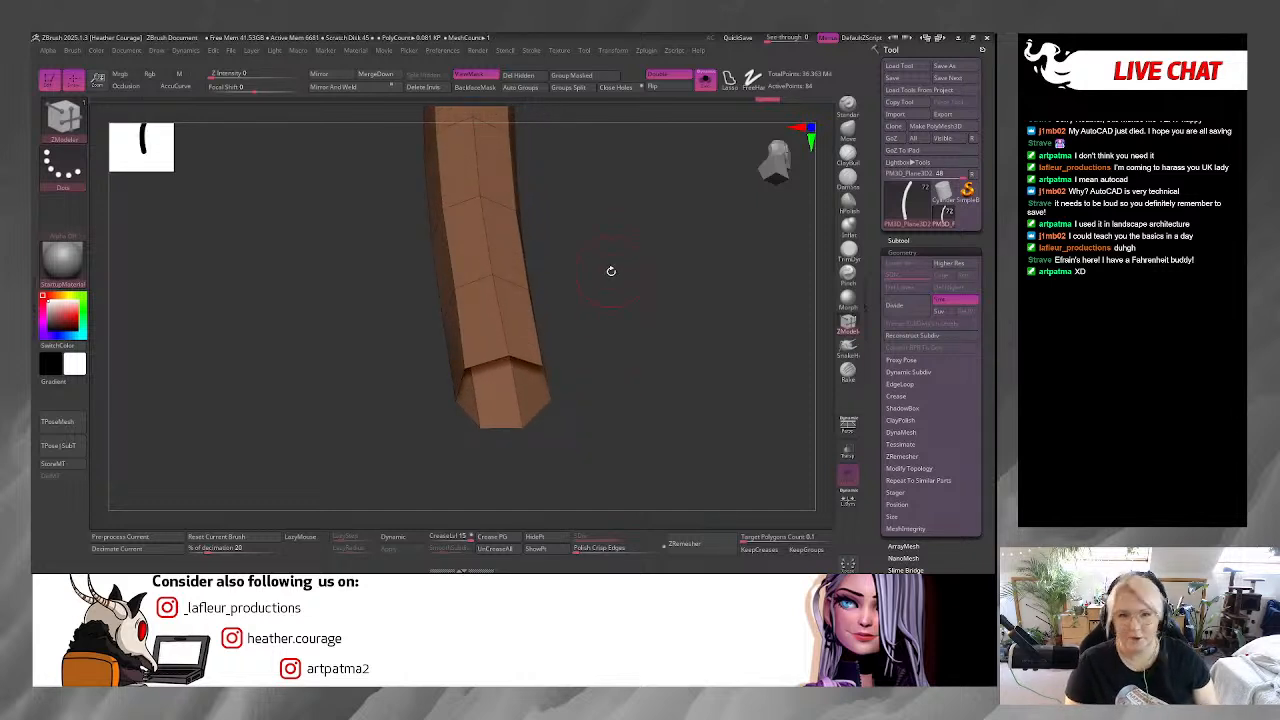
{"action": "left_click_drag", "start_coordinate": [608, 271], "coordinate": [534, 406]}
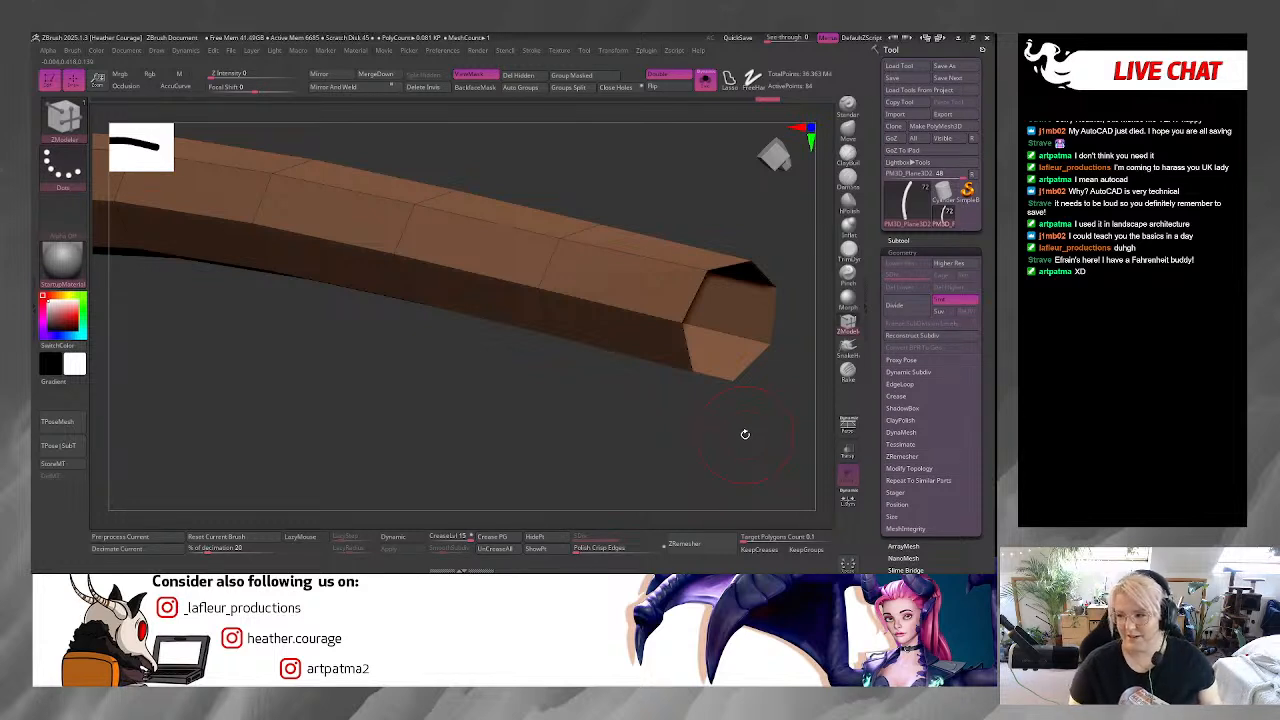
{"action": "left_click_drag", "start_coordinate": [745, 434], "coordinate": [394, 389]}
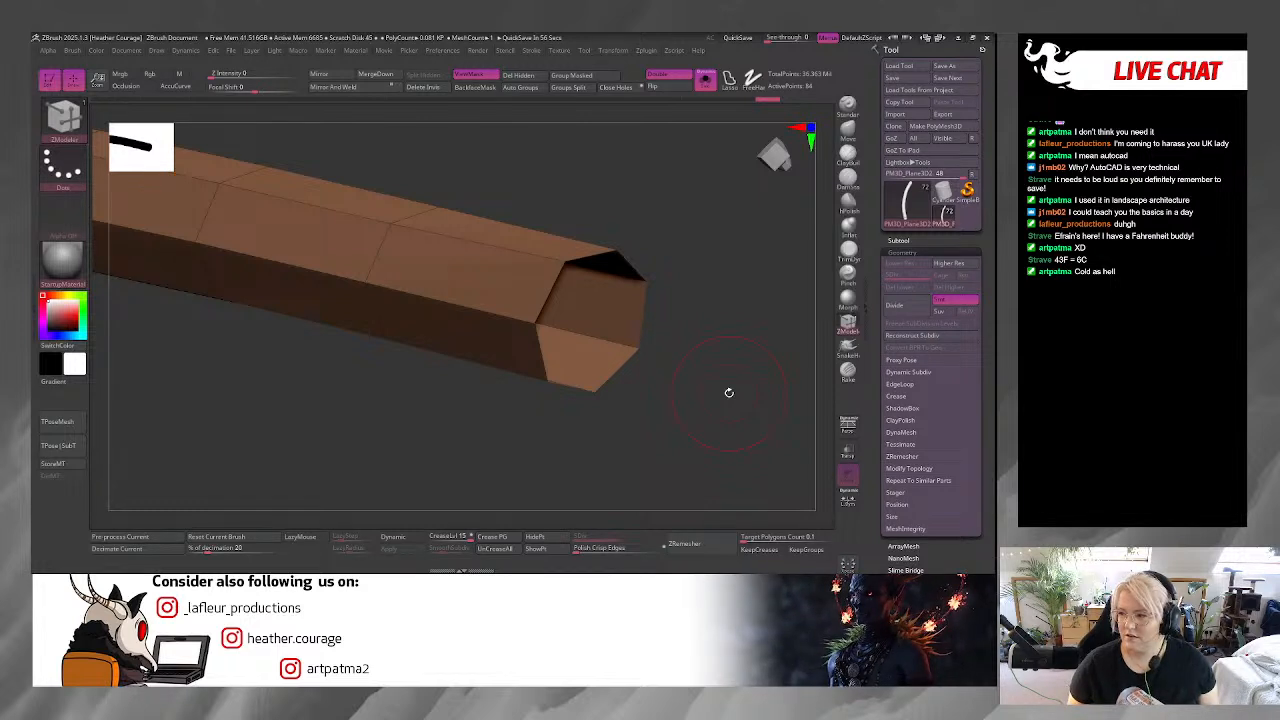
{"action": "left_click_drag", "start_coordinate": [677, 420], "coordinate": [671, 411]}
{"action": "left_click_drag", "start_coordinate": [536, 242], "coordinate": [603, 374]}
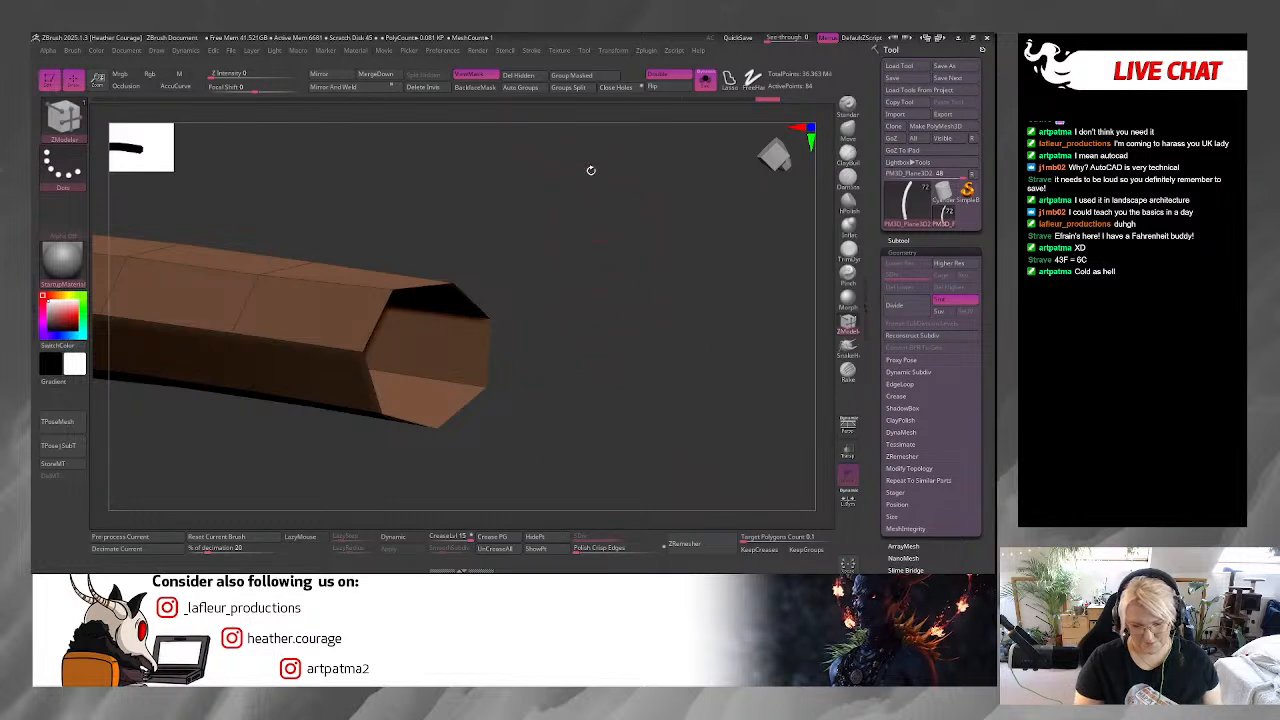
{"action": "left_click", "coordinate": [616, 88]}
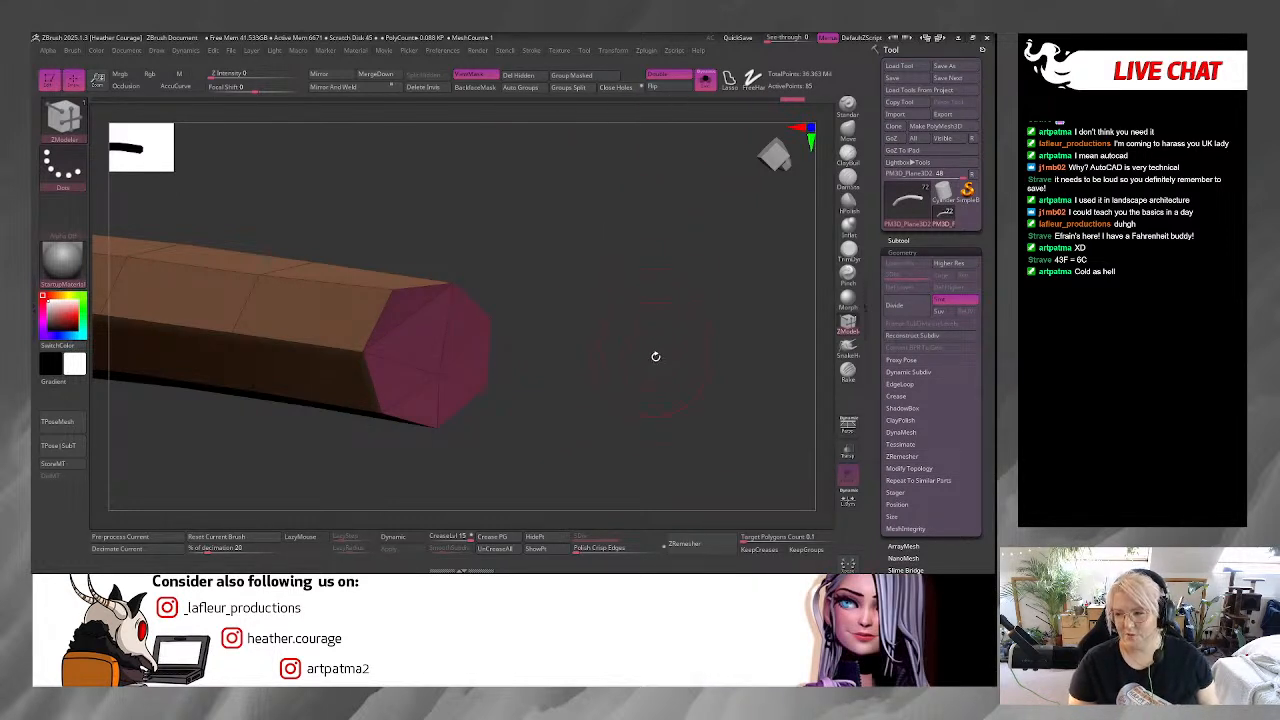
{"action": "left_click_drag", "start_coordinate": [649, 353], "coordinate": [632, 438]}
{"action": "key", "text": "f"}
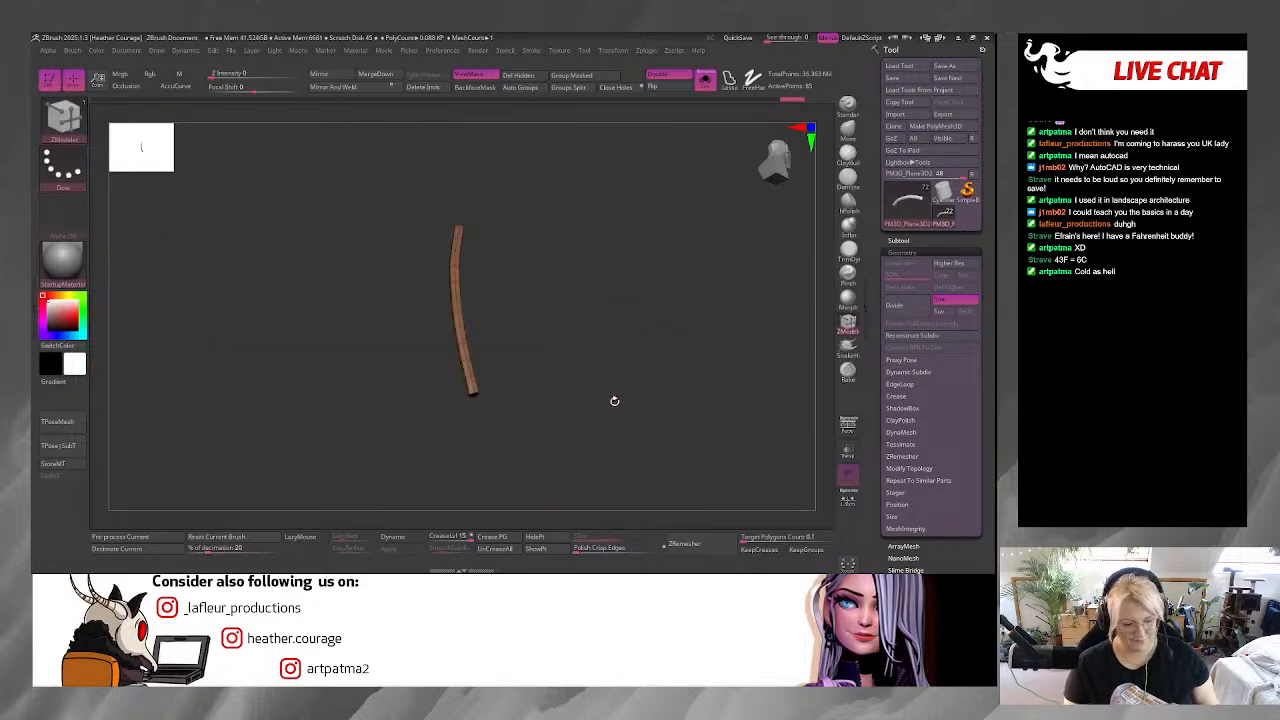
Turn off Solo to show the whole weapon and examine how the long shaft meets the head and the lower grip.
{"action": "left_click_drag", "start_coordinate": [614, 395], "coordinate": [609, 439]}
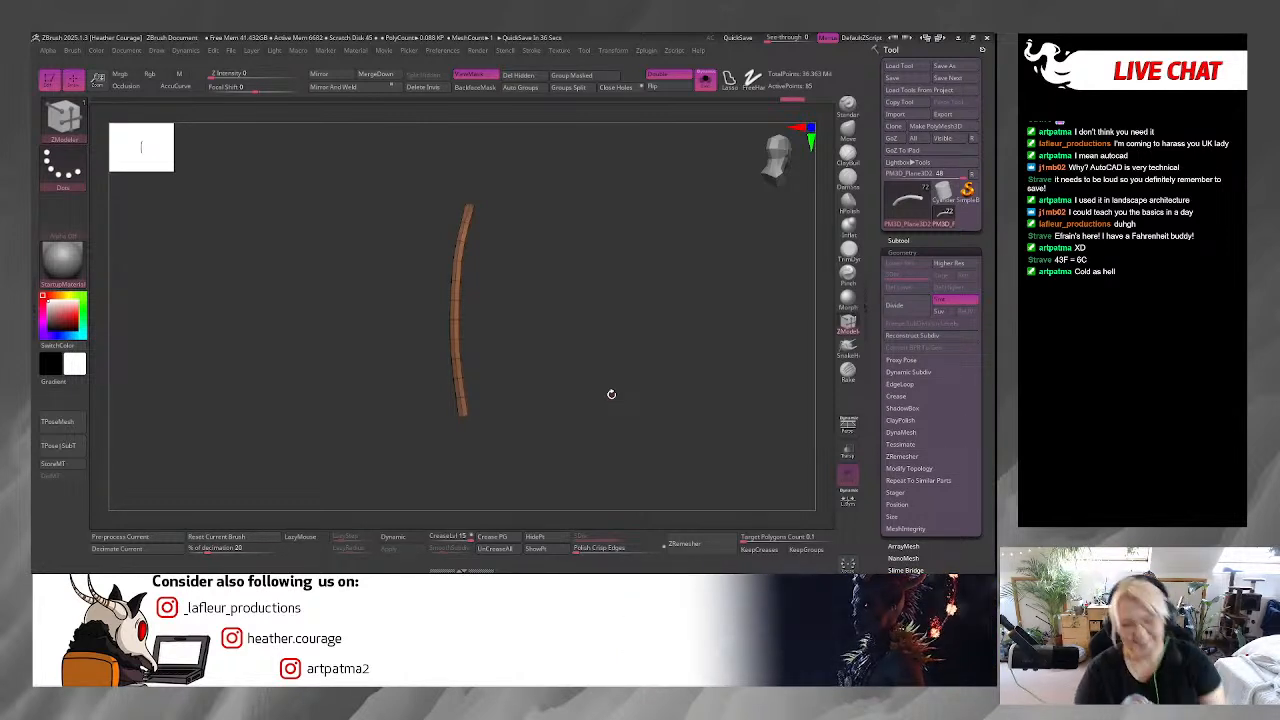
{"action": "left_click_drag", "start_coordinate": [600, 349], "coordinate": [557, 363]}
{"action": "key", "text": "f"}
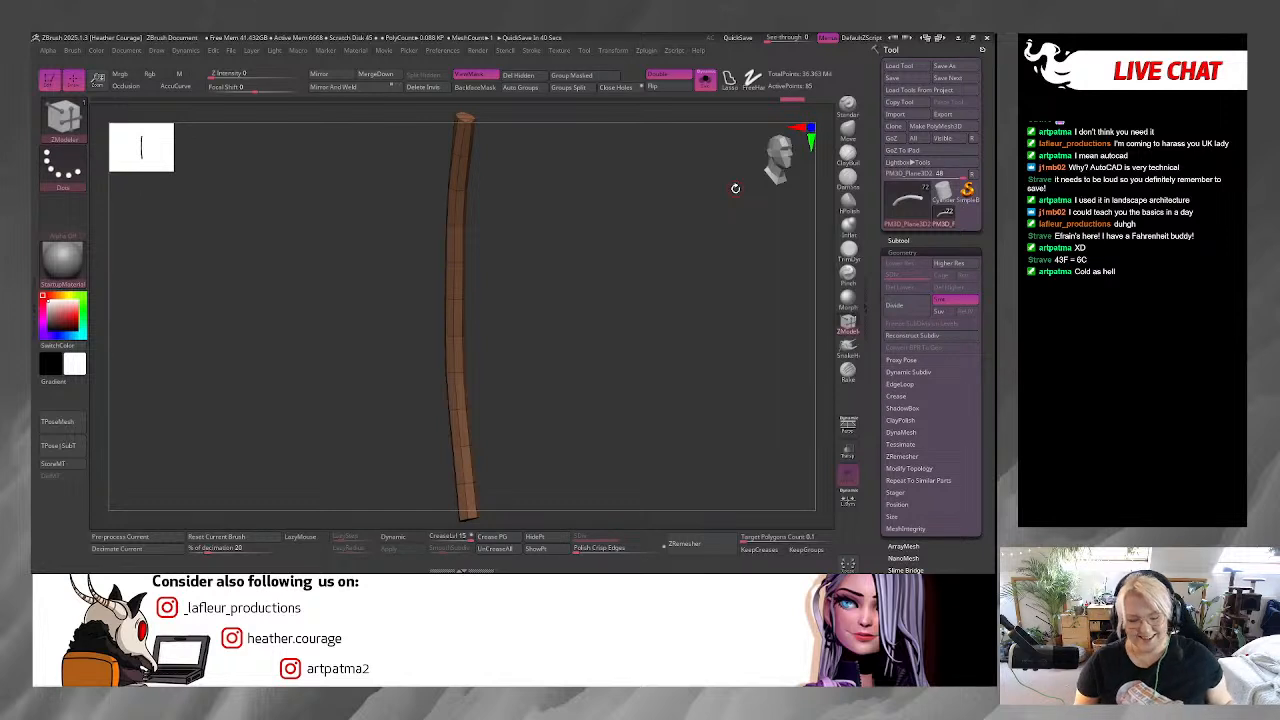
{"action": "left_click_drag", "start_coordinate": [578, 446], "coordinate": [603, 432]}
{"action": "left_click", "coordinate": [705, 82]}
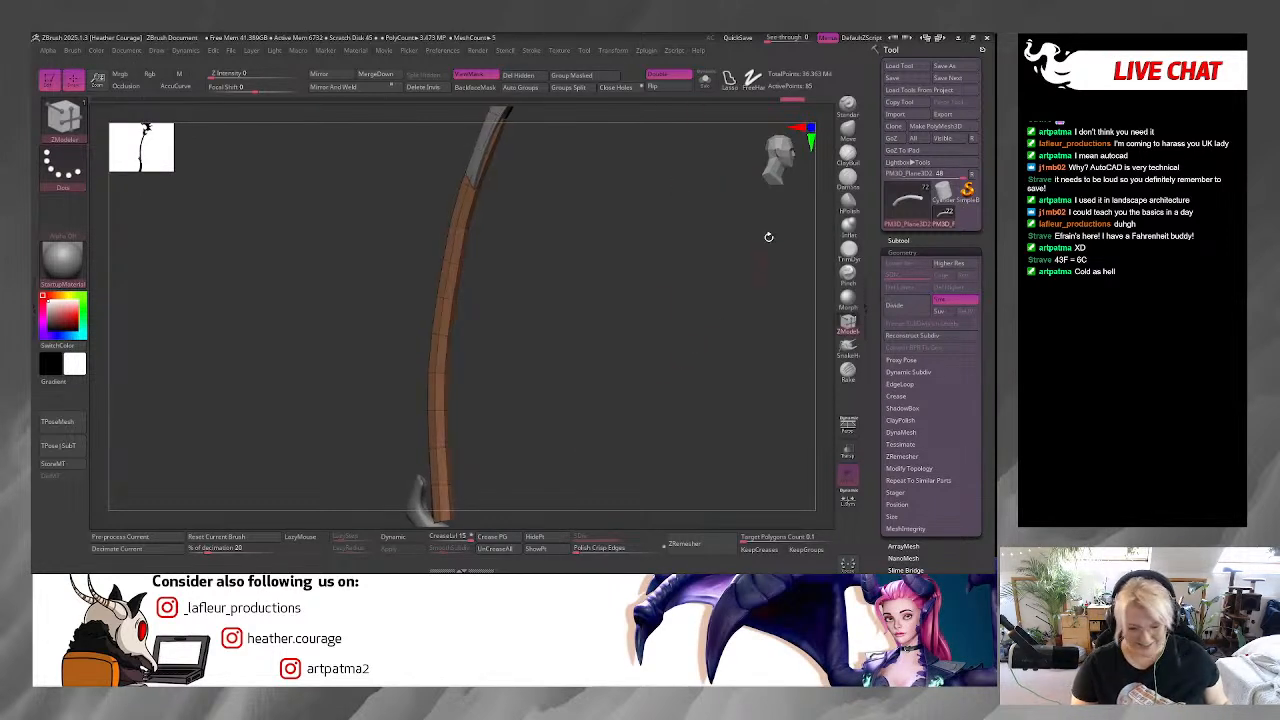
{"action": "left_click_drag", "start_coordinate": [771, 162], "coordinate": [735, 212]}
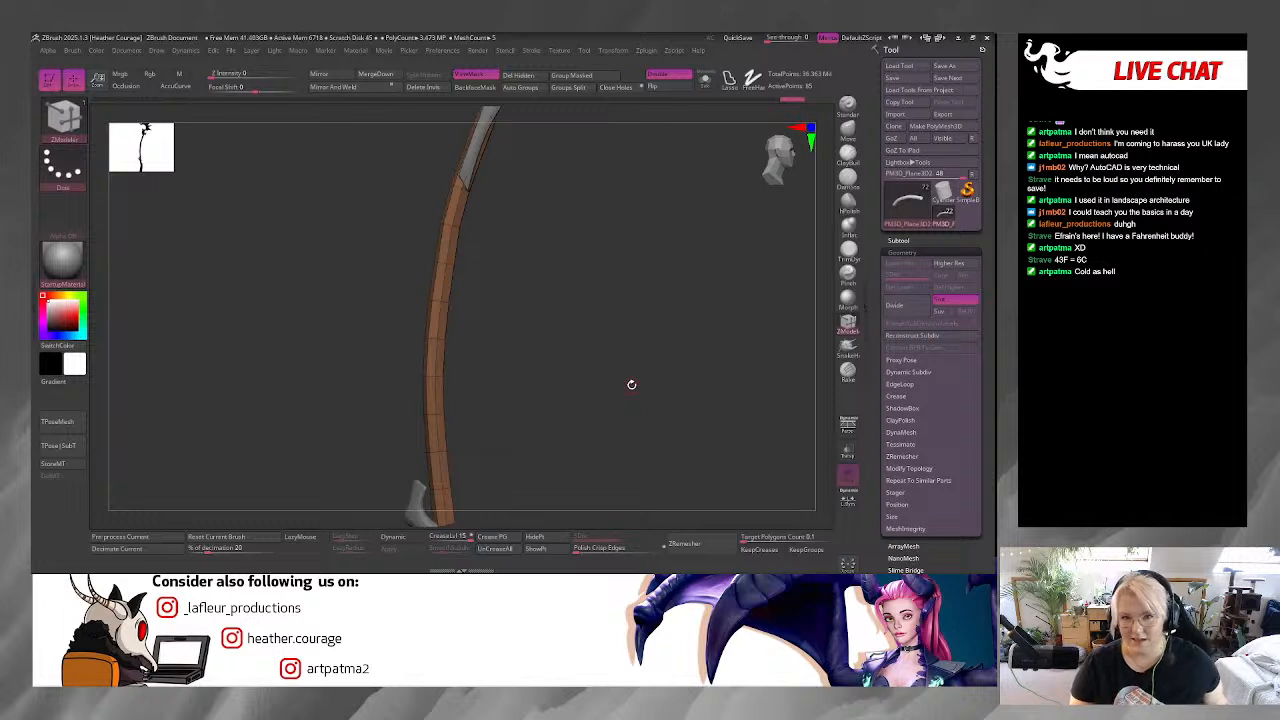
{"action": "left_click_drag", "start_coordinate": [586, 423], "coordinate": [641, 394]}
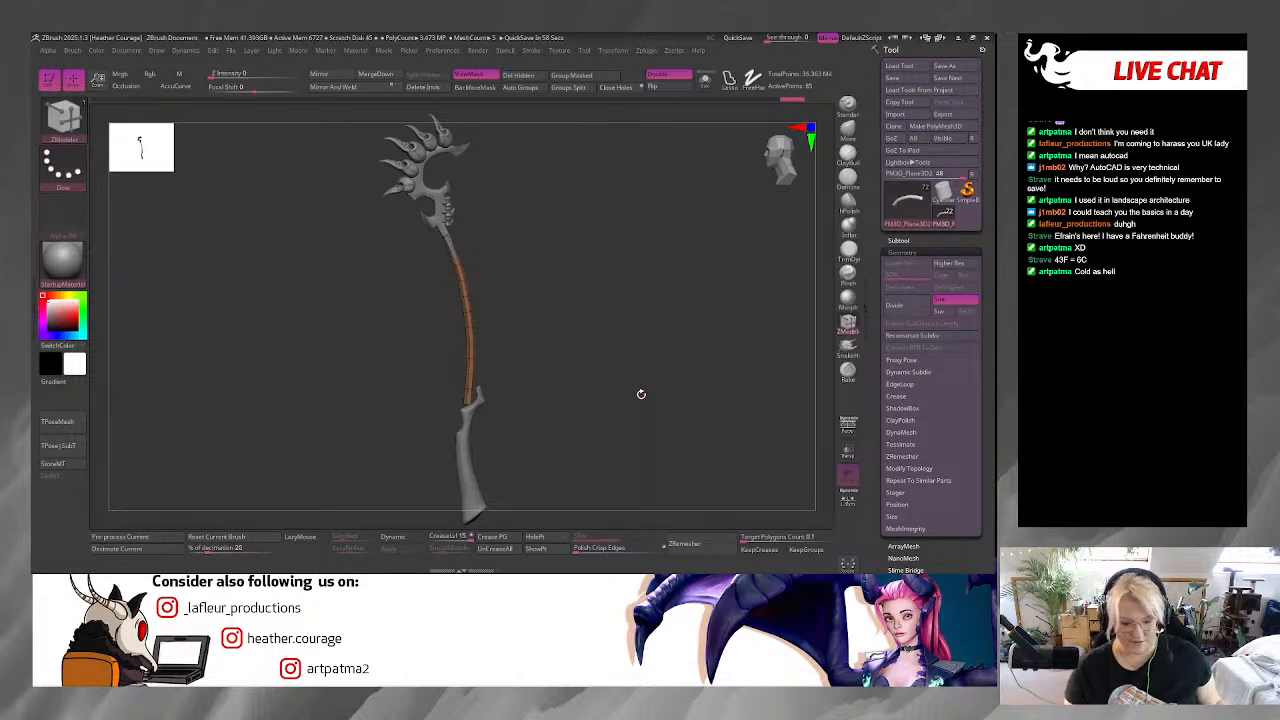
{"action": "left_click_drag", "start_coordinate": [779, 160], "coordinate": [754, 187]}
{"action": "left_click_drag", "start_coordinate": [603, 358], "coordinate": [634, 508], "text": "alt"}
{"action": "left_click_drag", "start_coordinate": [592, 398], "coordinate": [612, 100], "text": "alt"}
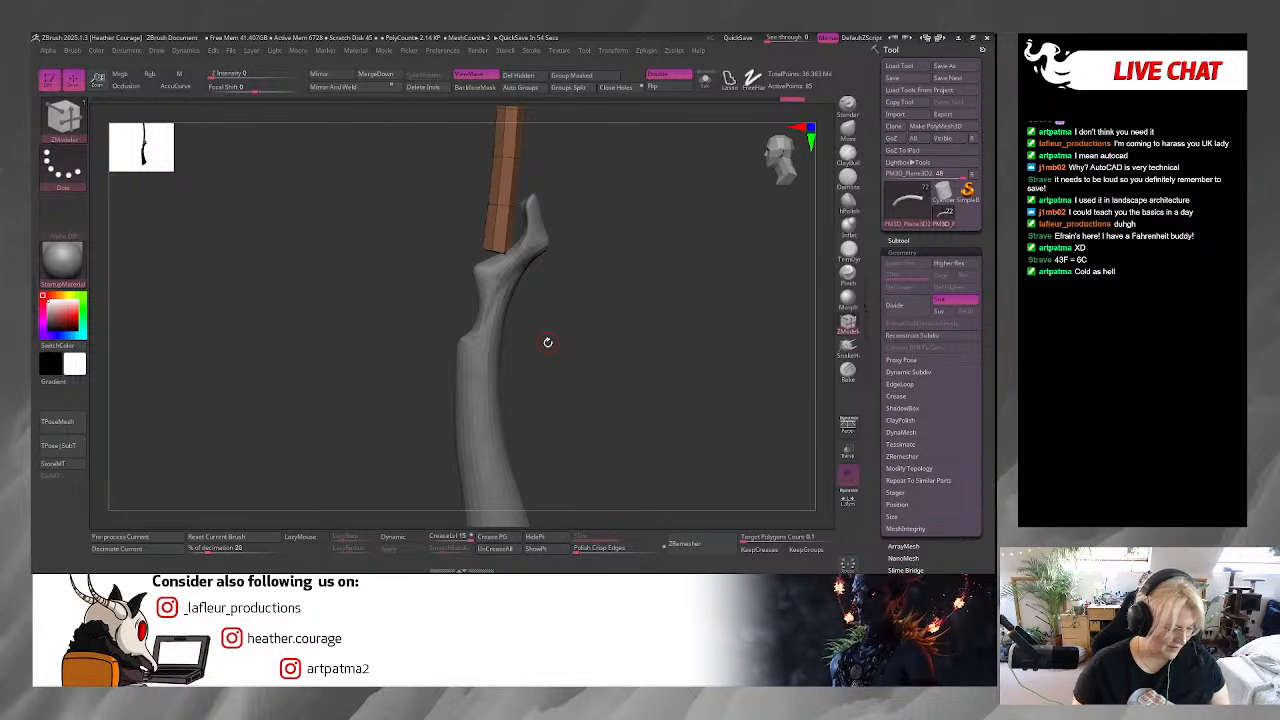
Pull the shaft's lower end down onto the lower grip's forked top with the Move Topological brush.
{"action": "key", "text": "b"}
{"action": "key", "text": "m"}
{"action": "key", "text": "t"}
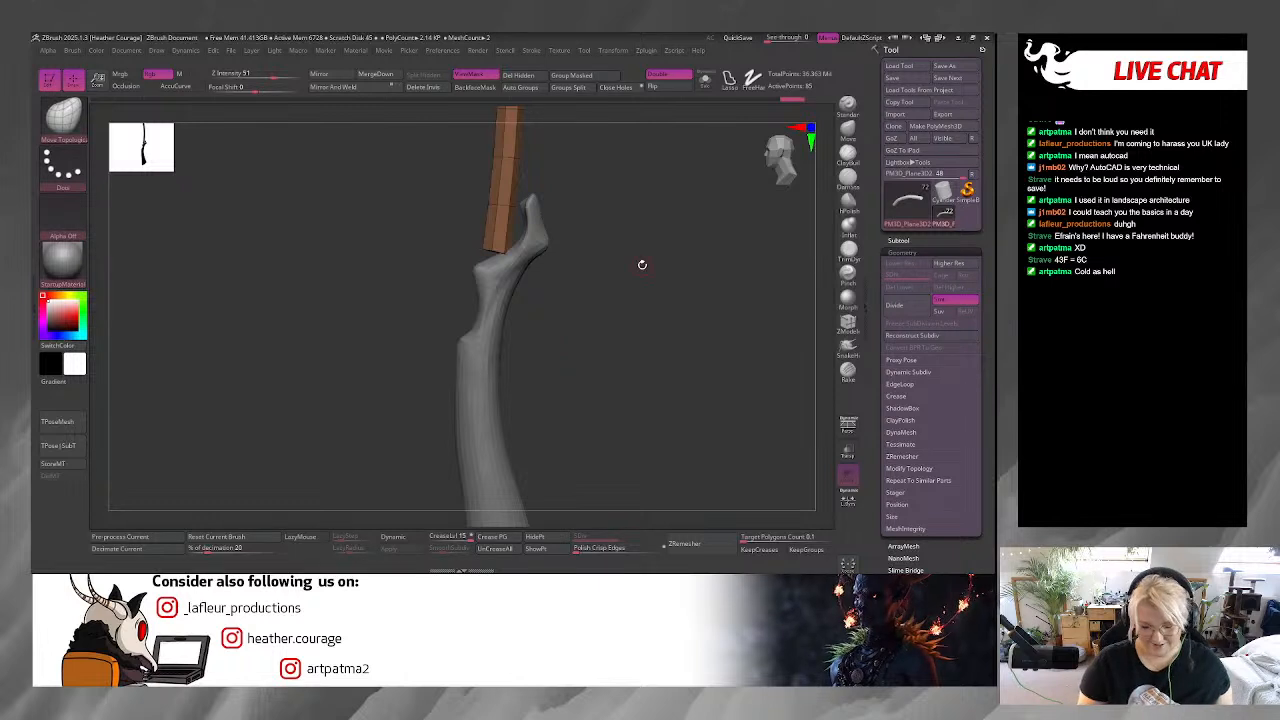
{"action": "key", "text": "space"}
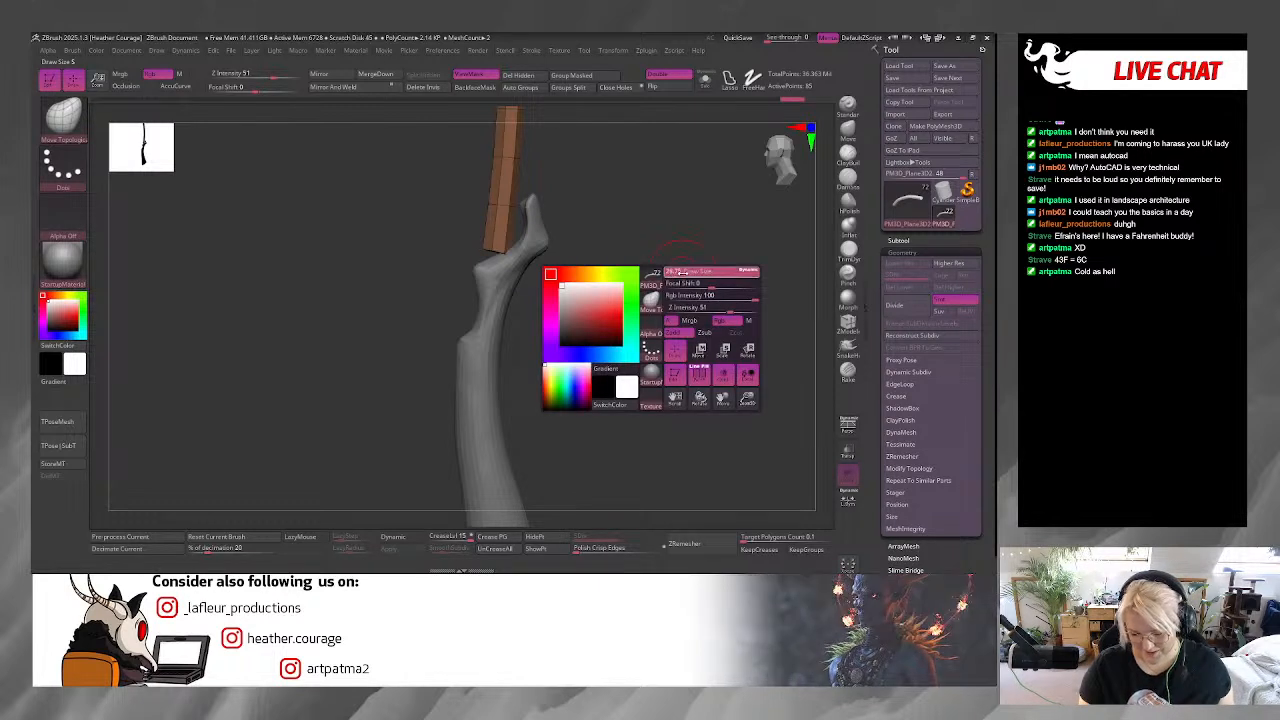
{"action": "mouse_move", "coordinate": [496, 249]}
{"action": "left_mouse_down"}
{"action": "mouse_move", "coordinate": [508, 232]}
{"action": "mouse_move", "coordinate": [473, 293]}
{"action": "left_mouse_up"}
{"action": "mouse_move", "coordinate": [560, 280]}
{"action": "left_mouse_down"}
{"action": "mouse_move", "coordinate": [634, 297]}
{"action": "mouse_move", "coordinate": [574, 291]}
{"action": "left_mouse_up"}
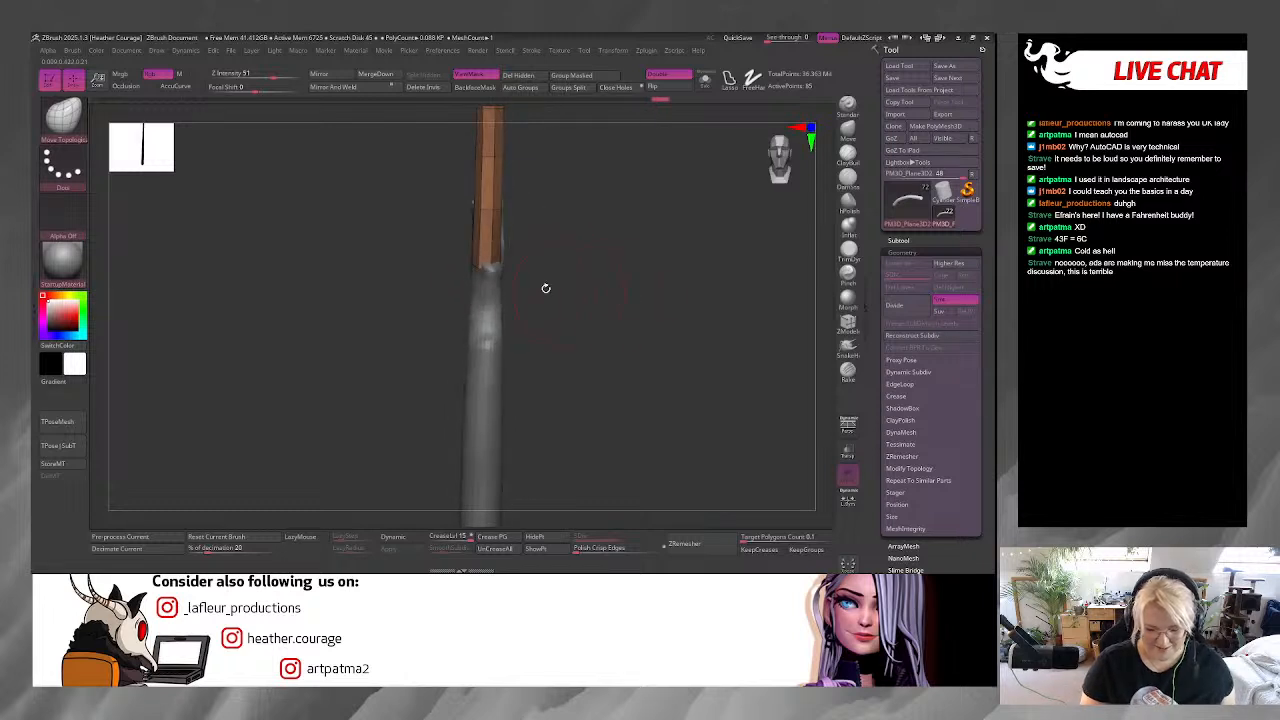
Select the lower grip and adjust its forked top around the shaft's end with the Move Topological brush.
{"action": "left_click", "coordinate": [779, 165]}
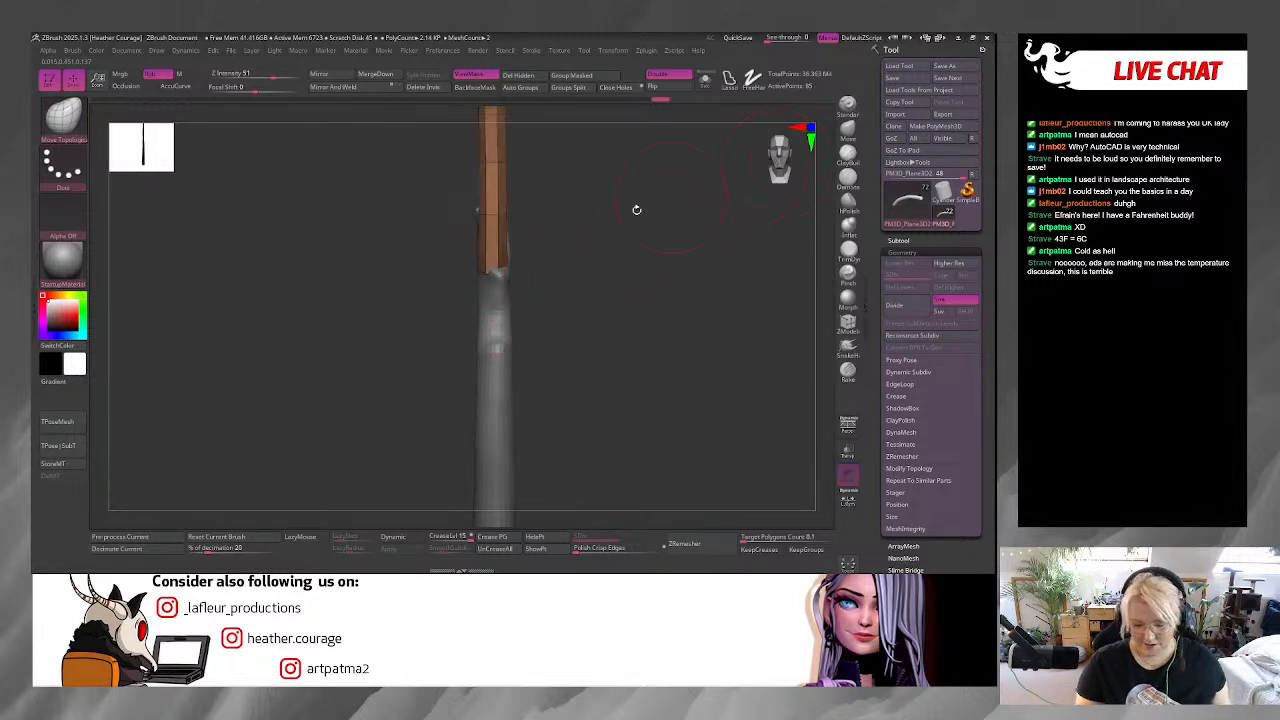
{"action": "left_click", "coordinate": [494, 299], "text": "alt"}
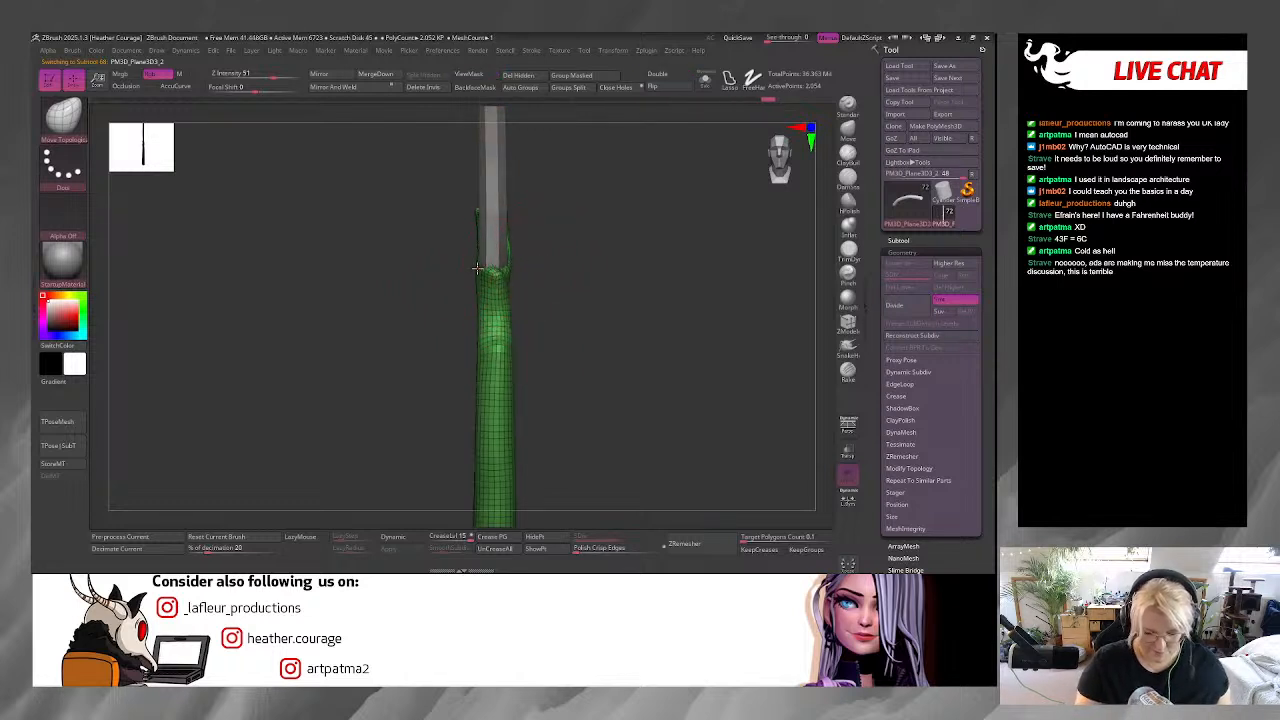
{"action": "left_click_drag", "start_coordinate": [512, 262], "coordinate": [510, 215]}
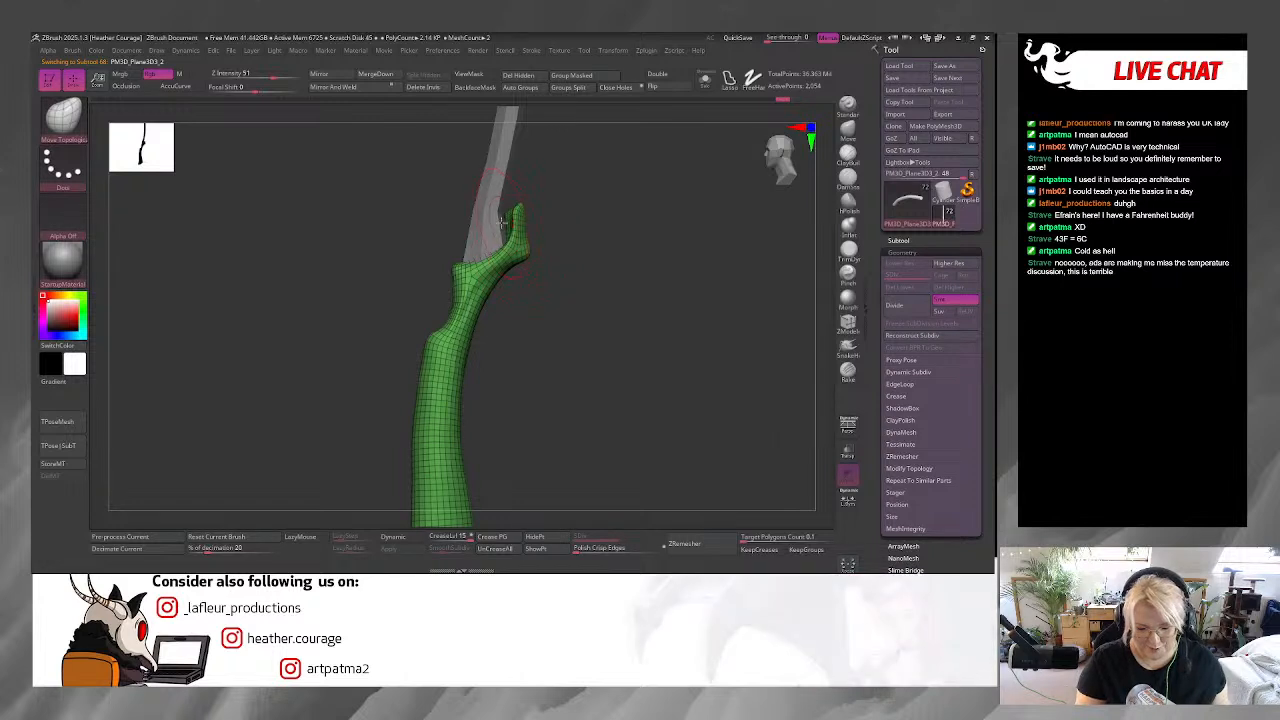
{"action": "left_click_drag", "start_coordinate": [660, 203], "coordinate": [507, 284]}
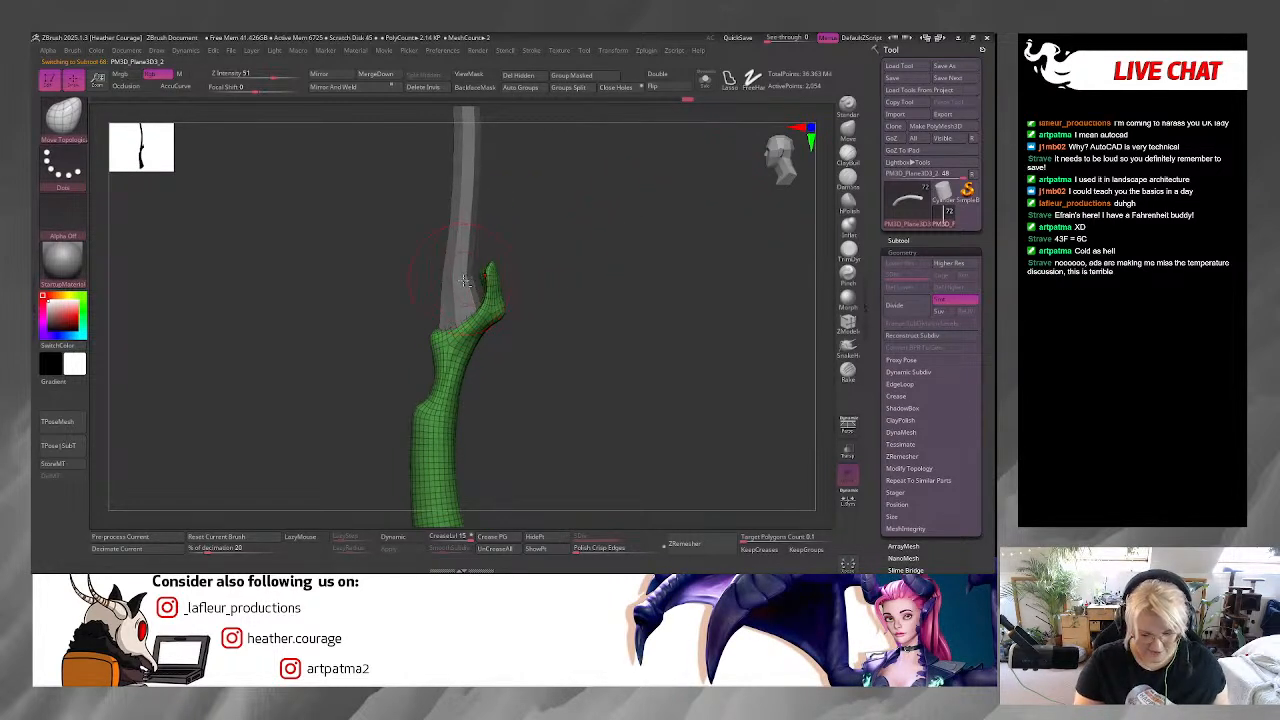
Select the shaft and reshape its lower half with a larger Move Topological brush so it curves smoothly out of the grip.
{"action": "left_click", "coordinate": [464, 274], "text": "alt"}
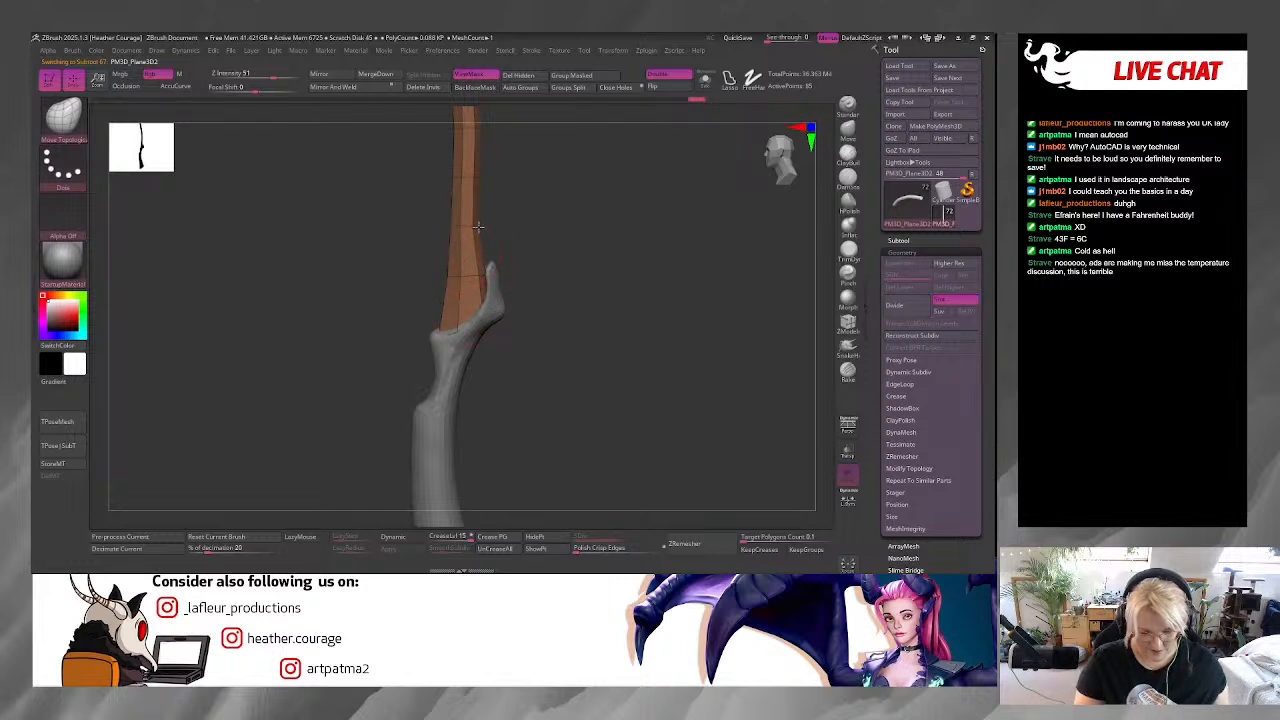
{"action": "left_click_drag", "start_coordinate": [588, 254], "coordinate": [506, 291]}
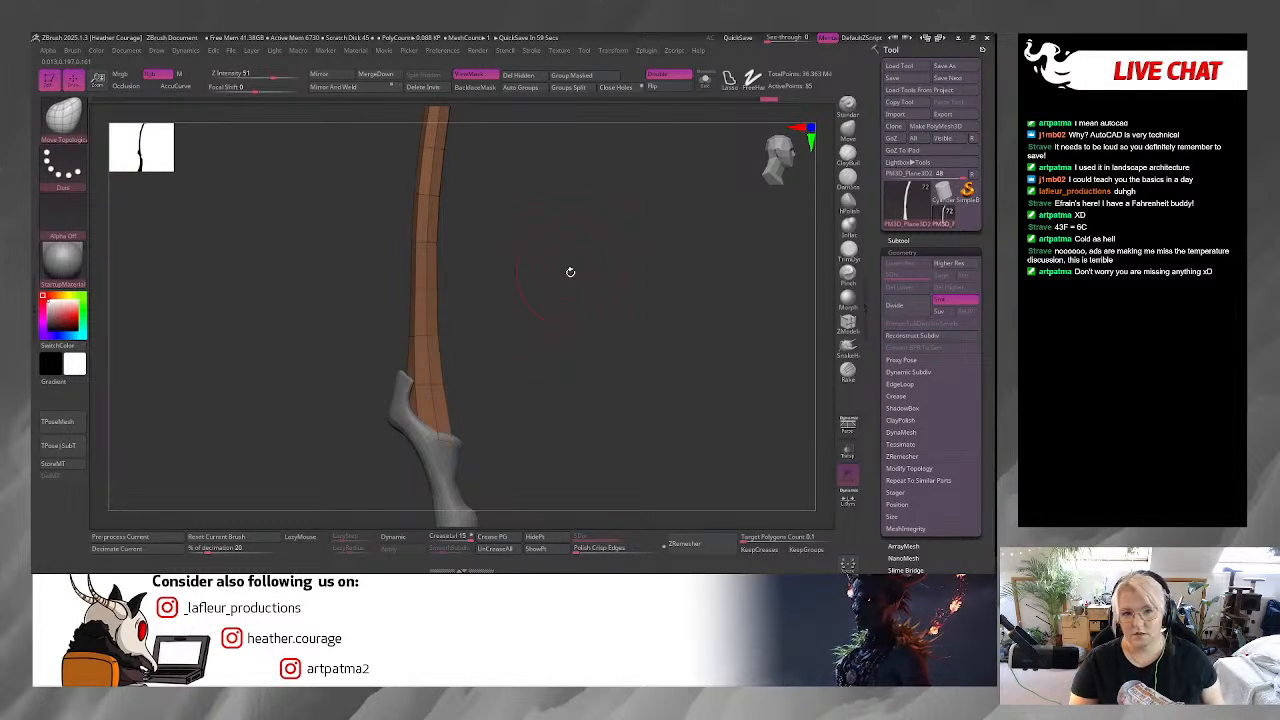
{"action": "left_click_drag", "start_coordinate": [549, 360], "coordinate": [421, 329]}
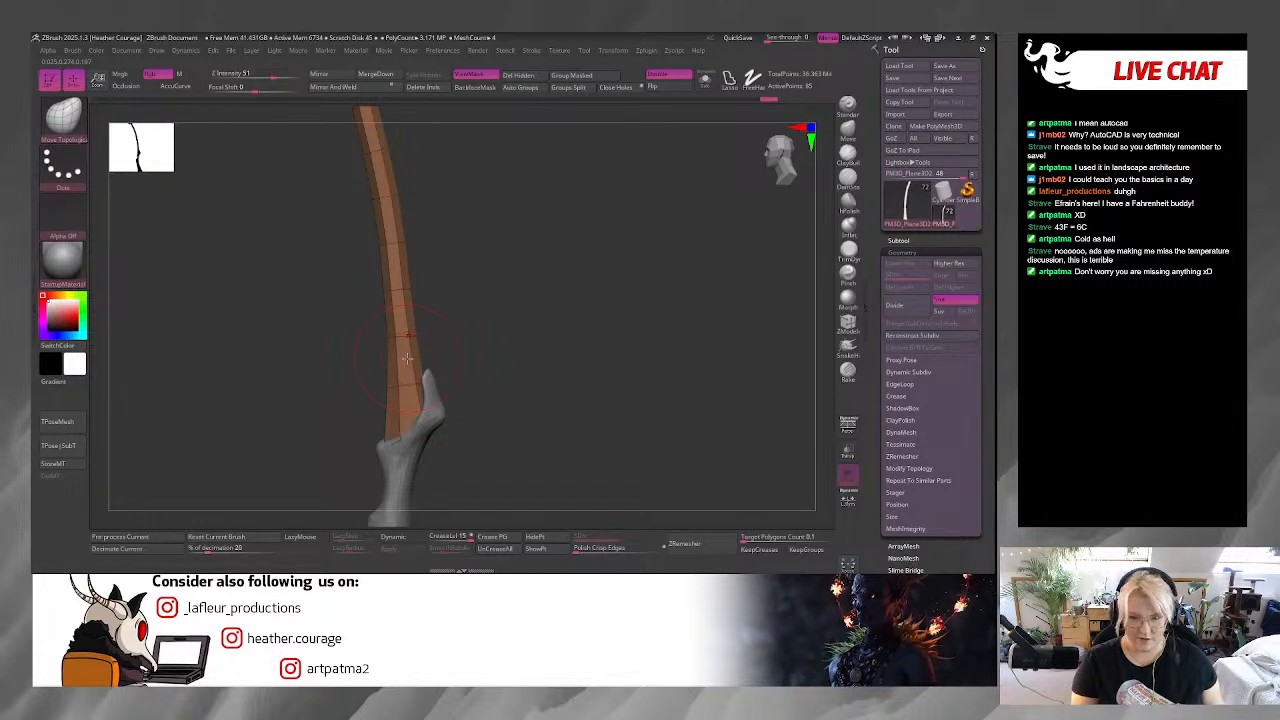
{"action": "key", "text": "space"}
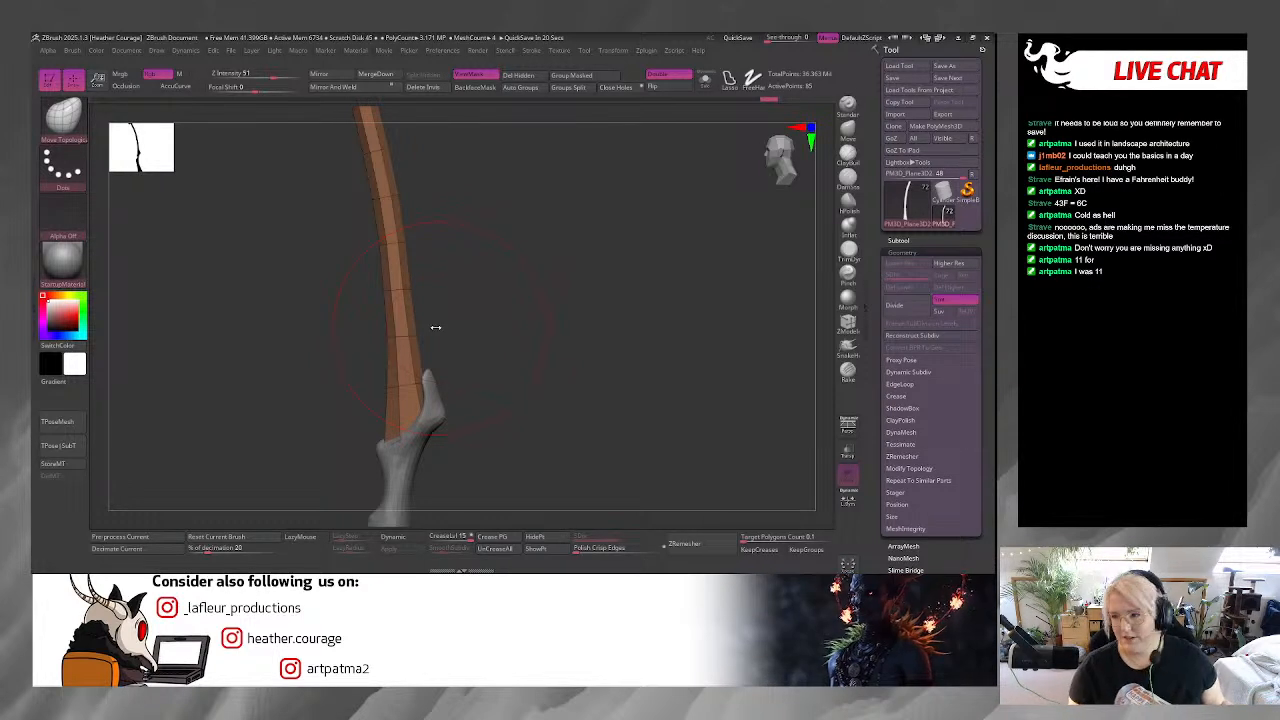
{"action": "left_click_drag", "start_coordinate": [764, 198], "coordinate": [752, 168]}
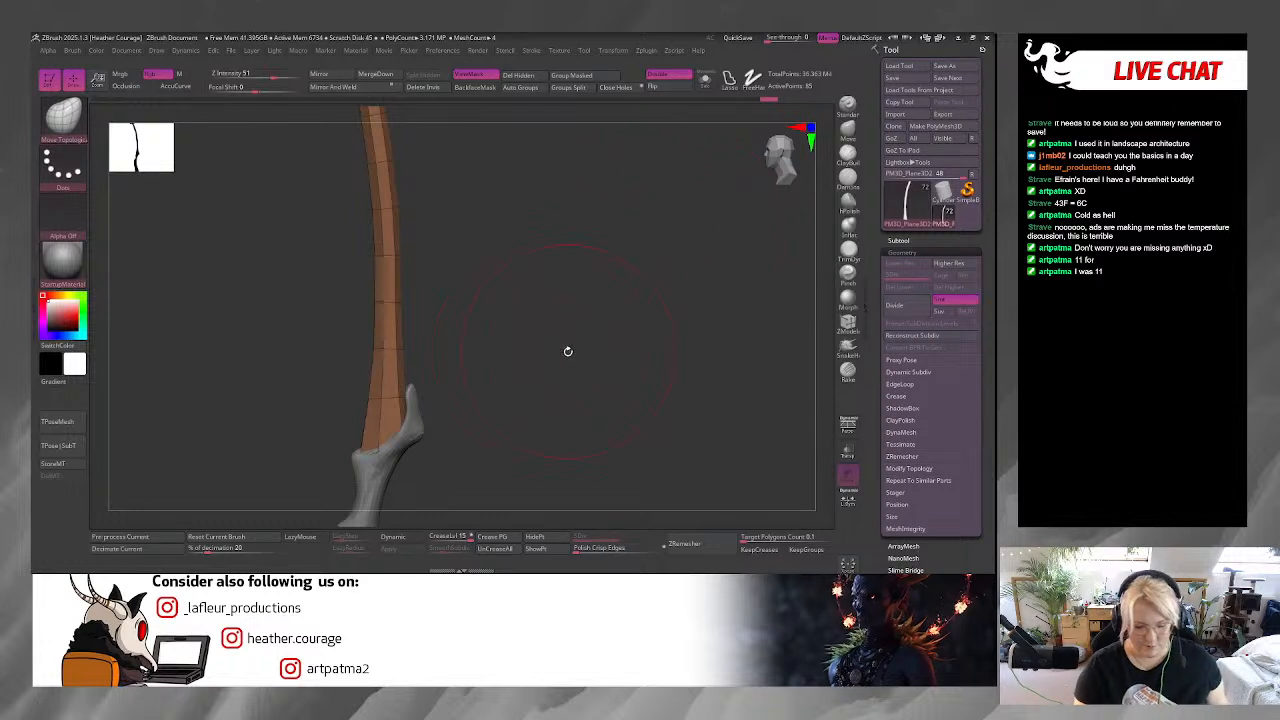
{"action": "left_click_drag", "start_coordinate": [567, 350], "coordinate": [609, 314]}
{"action": "left_click_drag", "start_coordinate": [703, 287], "coordinate": [494, 360]}
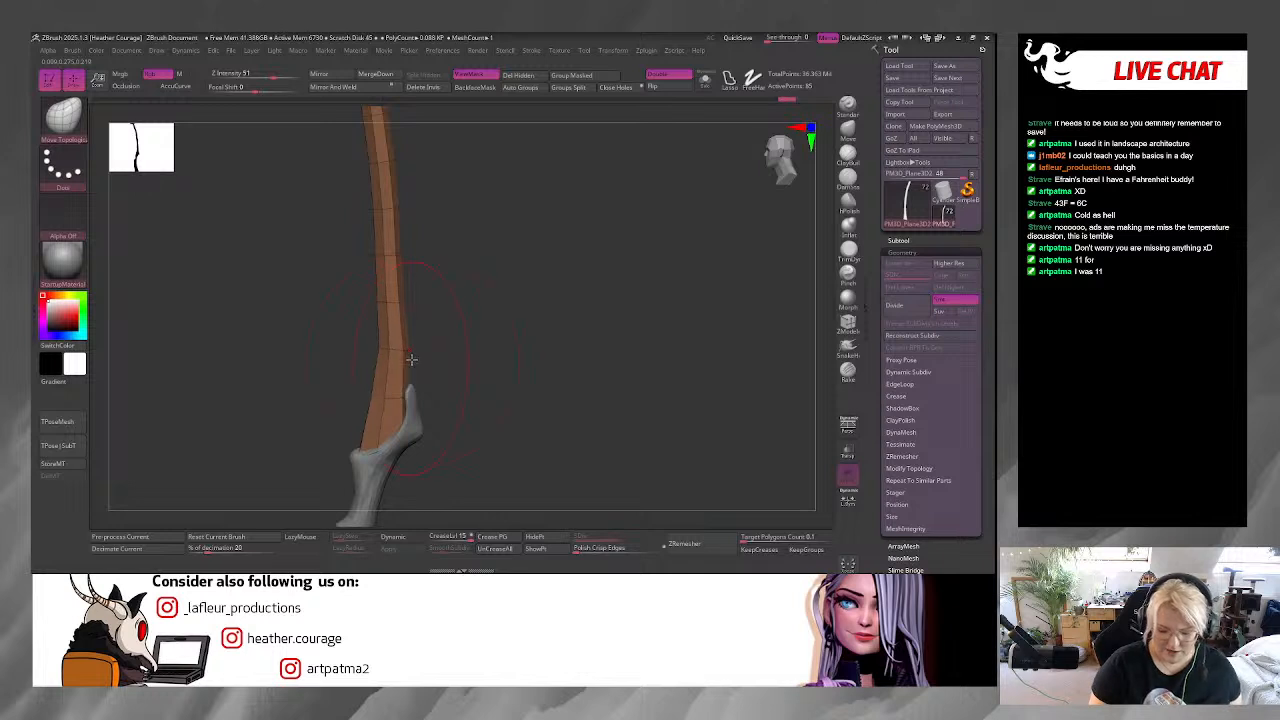
{"action": "left_click_drag", "start_coordinate": [401, 302], "coordinate": [398, 215]}
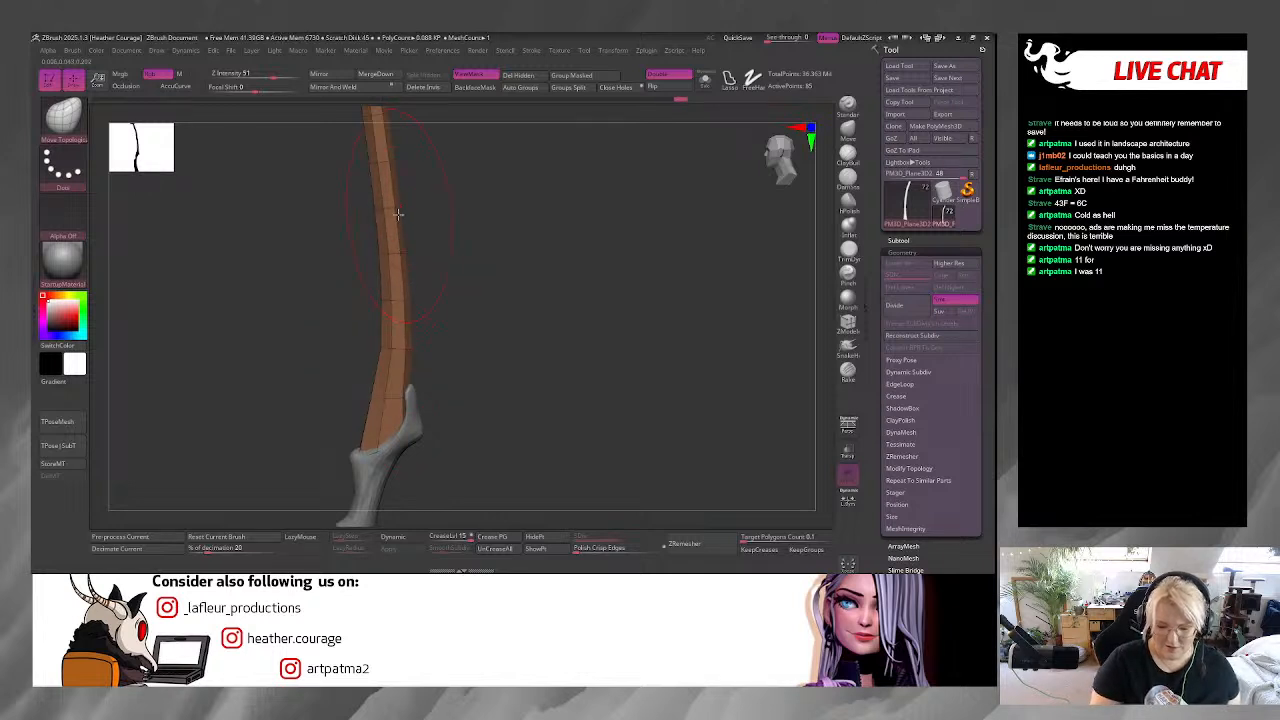
Select the axe-head subtool and frame its neck where it joins the upper end of the shaft.
{"action": "left_click_drag", "start_coordinate": [501, 226], "coordinate": [482, 341], "text": "alt"}
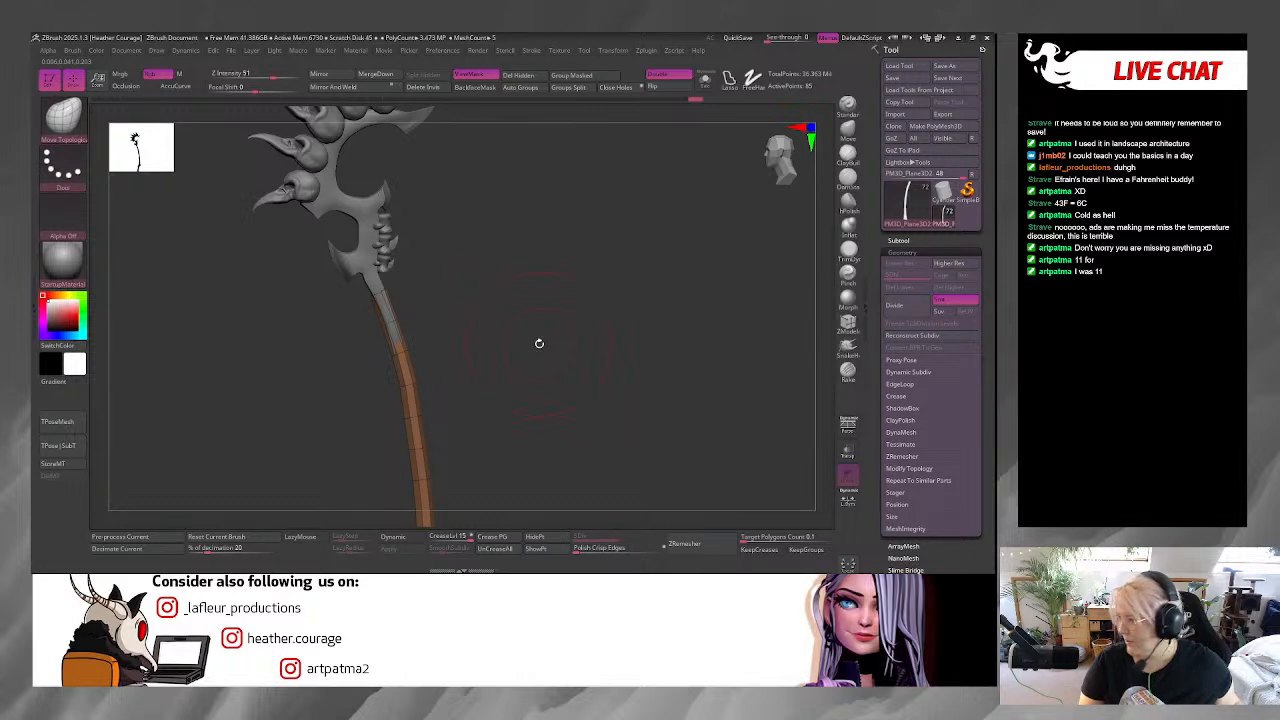
{"action": "left_click_drag", "start_coordinate": [595, 364], "coordinate": [629, 289]}
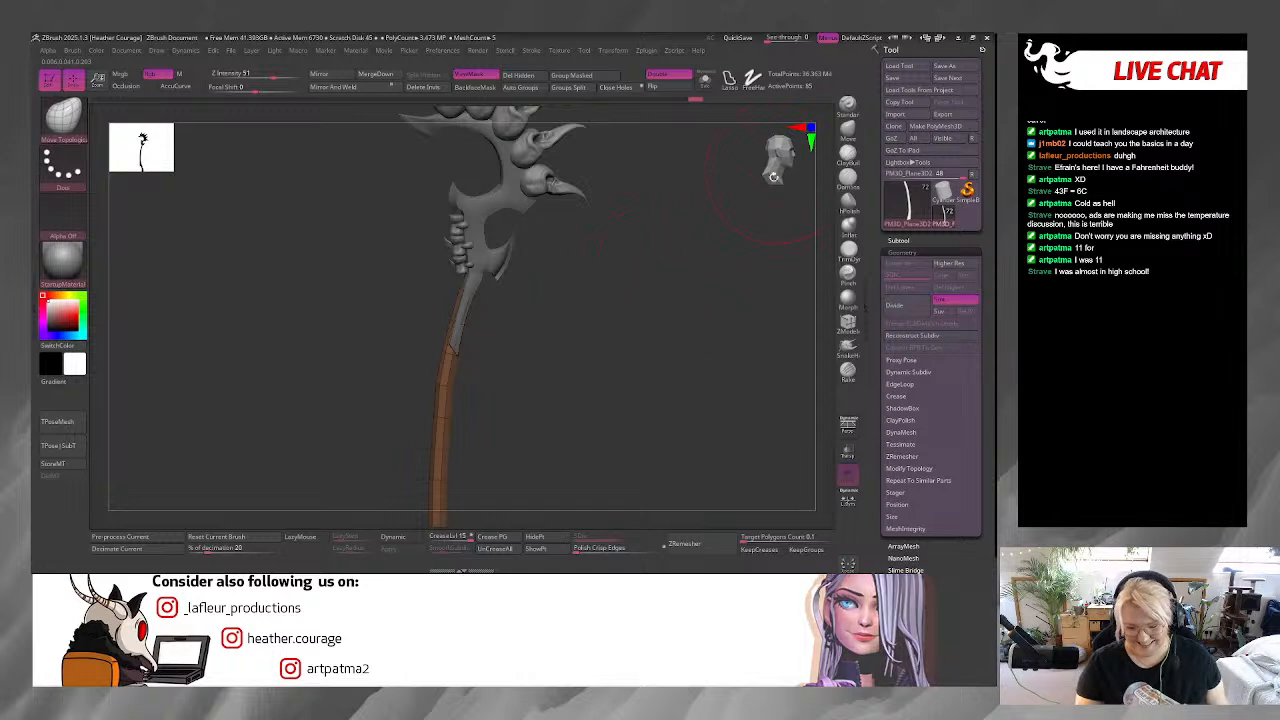
{"action": "left_click", "coordinate": [472, 289], "text": "alt"}
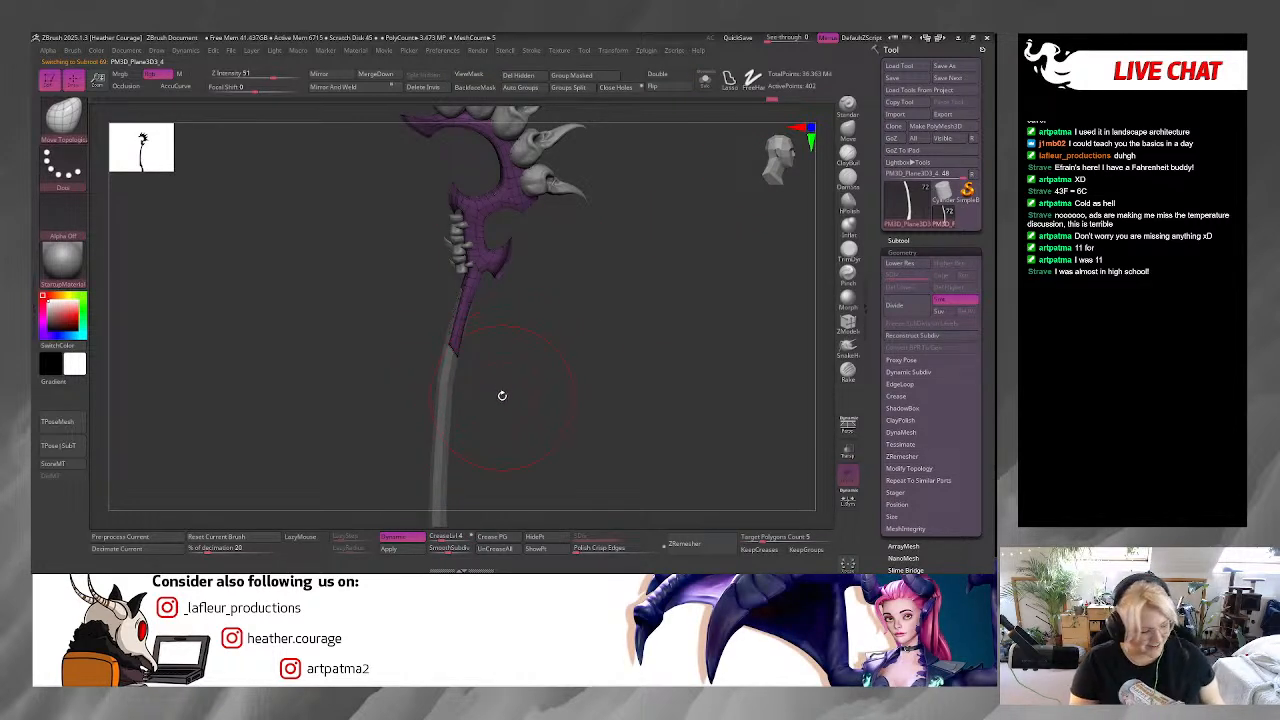
{"action": "left_click_drag", "start_coordinate": [512, 394], "coordinate": [523, 434]}
Try isolating the head's neck by masking it and inverting the mask.
{"action": "key", "text": "ctrl"}
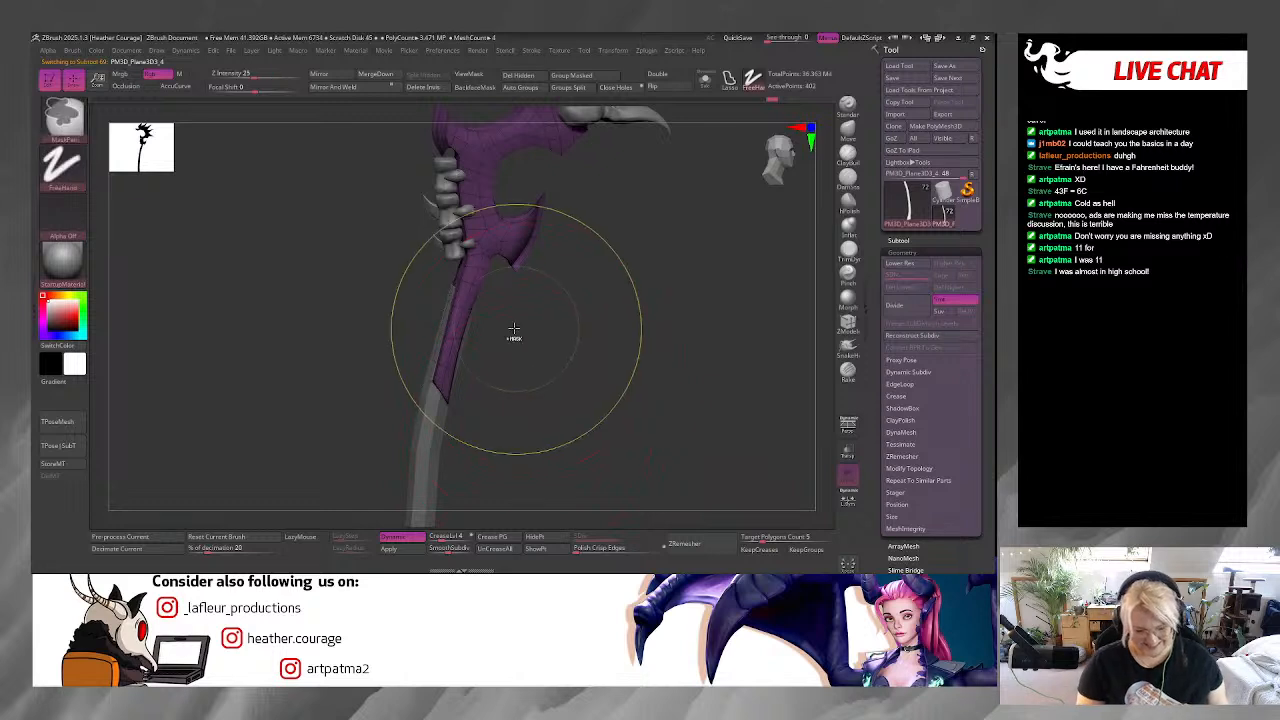
{"action": "mouse_move", "coordinate": [423, 271]}
{"action": "left_mouse_down", "text": "ctrl"}
{"action": "mouse_move", "coordinate": [492, 300]}
{"action": "mouse_move", "coordinate": [506, 466]}
{"action": "mouse_move", "coordinate": [490, 459]}
{"action": "mouse_move", "coordinate": [550, 429]}
{"action": "left_mouse_up", "text": "ctrl"}
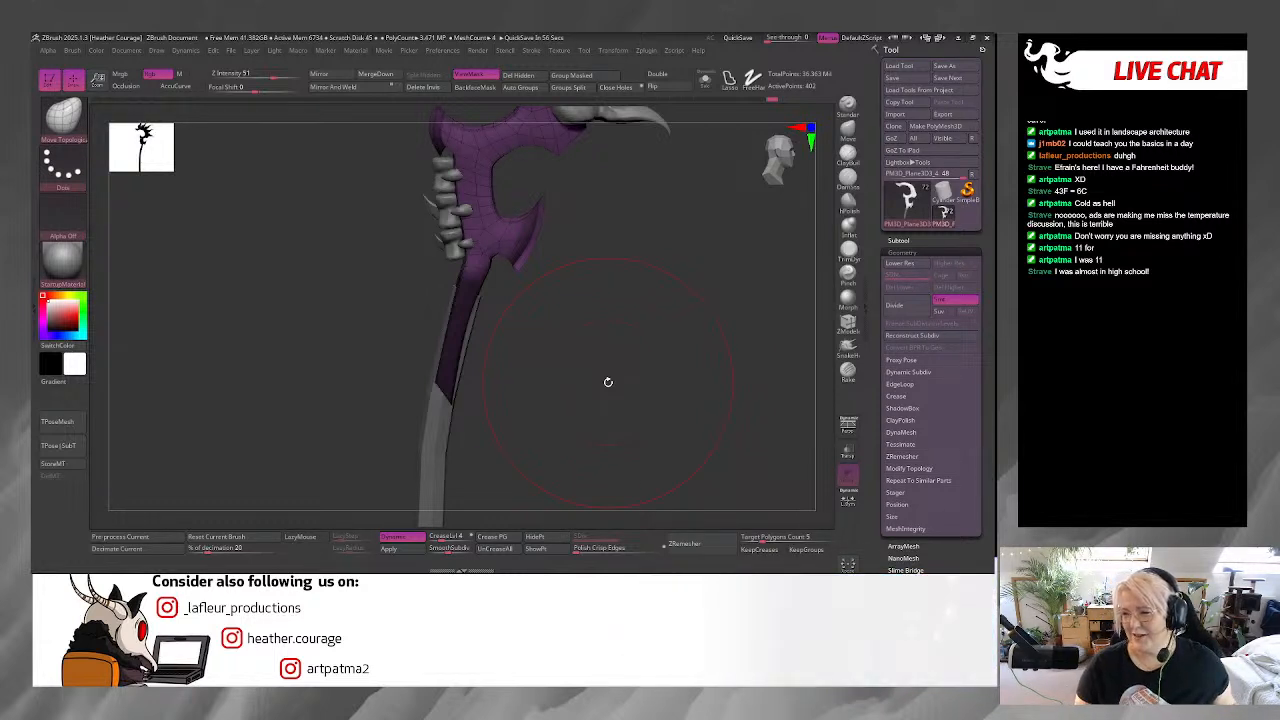
{"action": "left_click_drag", "start_coordinate": [607, 382], "coordinate": [697, 235]}
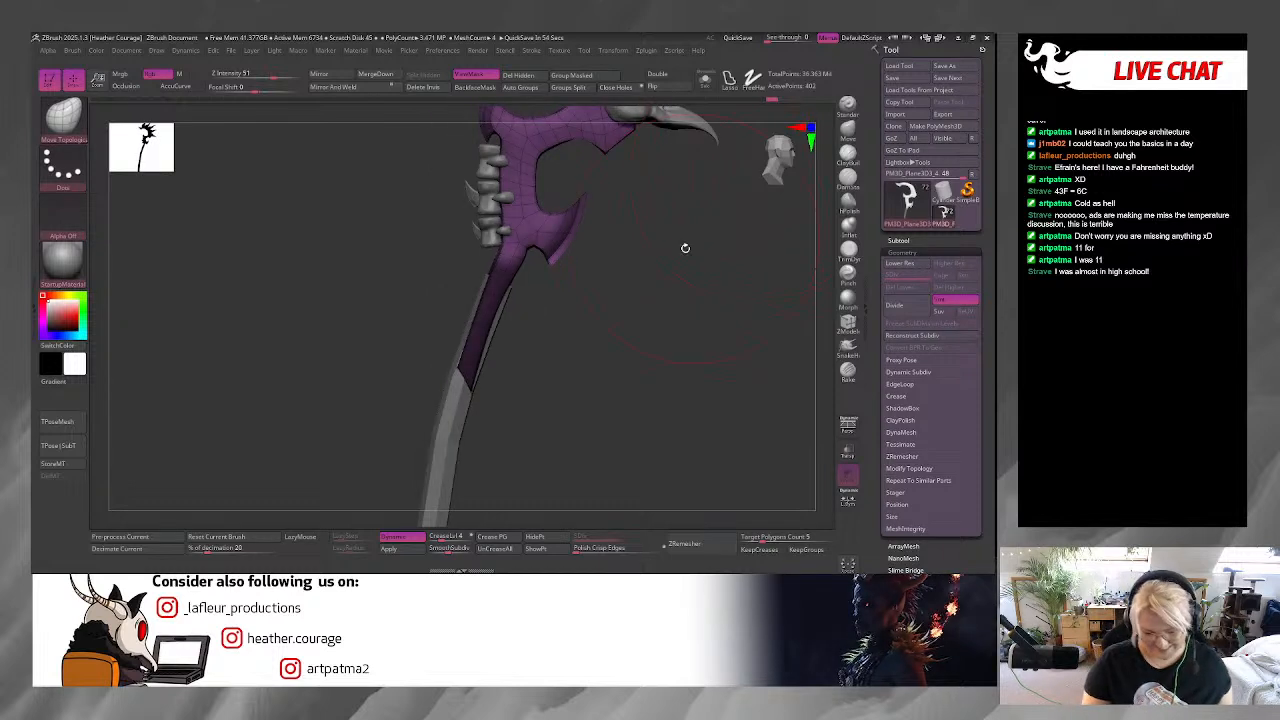
{"action": "left_click_drag", "start_coordinate": [560, 357], "coordinate": [590, 423]}
{"action": "key", "text": "ctrl"}
{"action": "left_click", "coordinate": [590, 426], "text": "ctrl"}
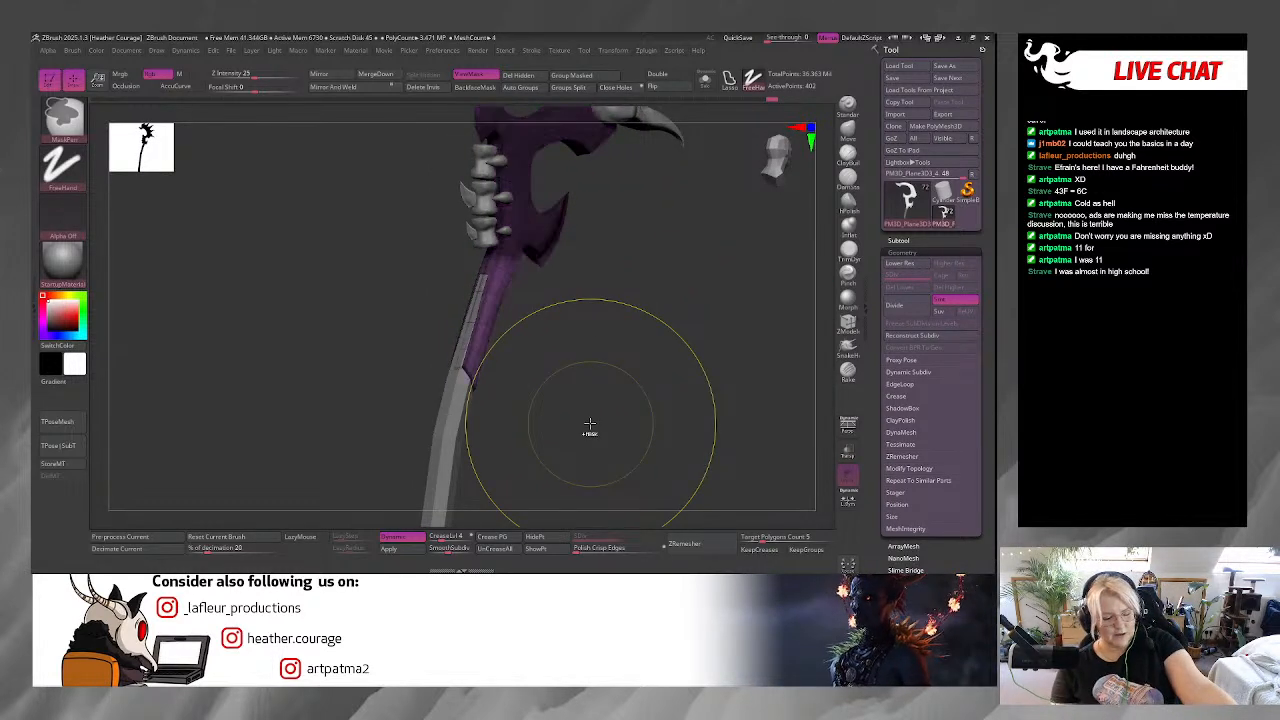
{"action": "left_click_drag", "start_coordinate": [568, 397], "coordinate": [550, 399]}
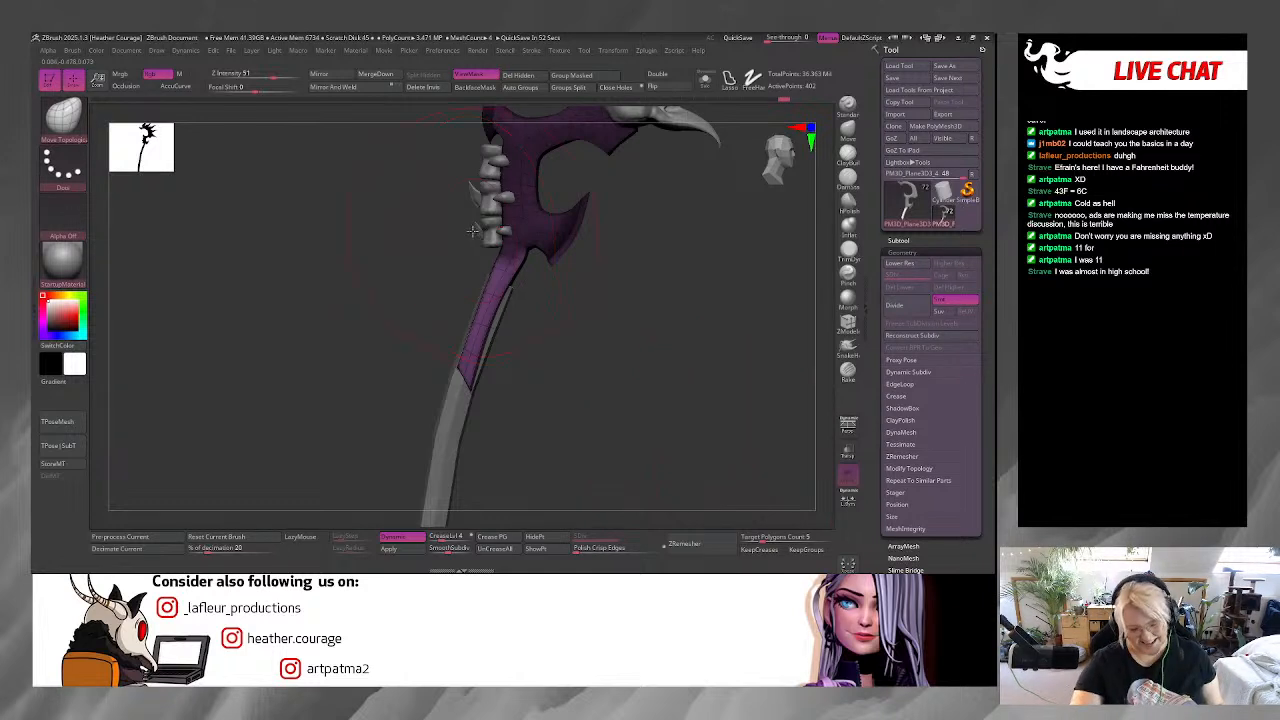
{"action": "mouse_move", "coordinate": [441, 225]}
{"action": "left_mouse_down", "text": "ctrl"}
{"action": "mouse_move", "coordinate": [634, 253]}
{"action": "mouse_move", "coordinate": [667, 136]}
{"action": "left_mouse_up", "text": "ctrl"}
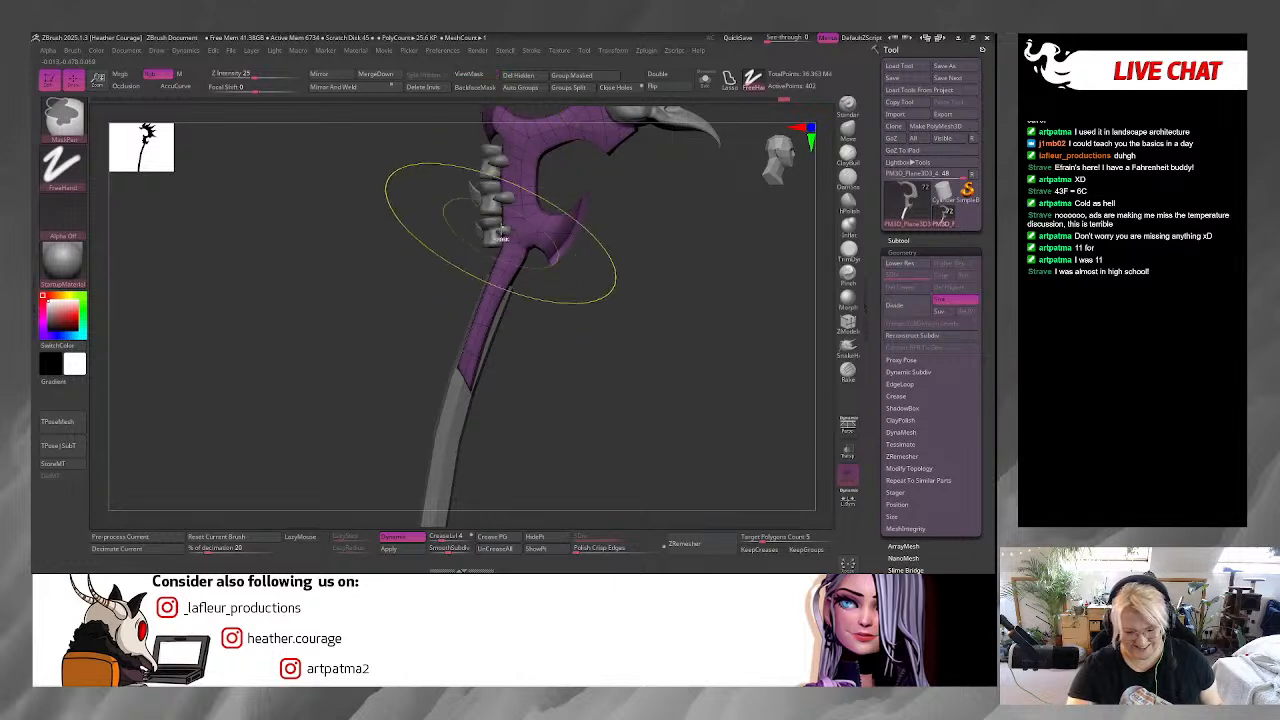
Change the masking stroke and mask the axe head, leaving the neck unmasked.
{"action": "key", "text": "ctrl"}
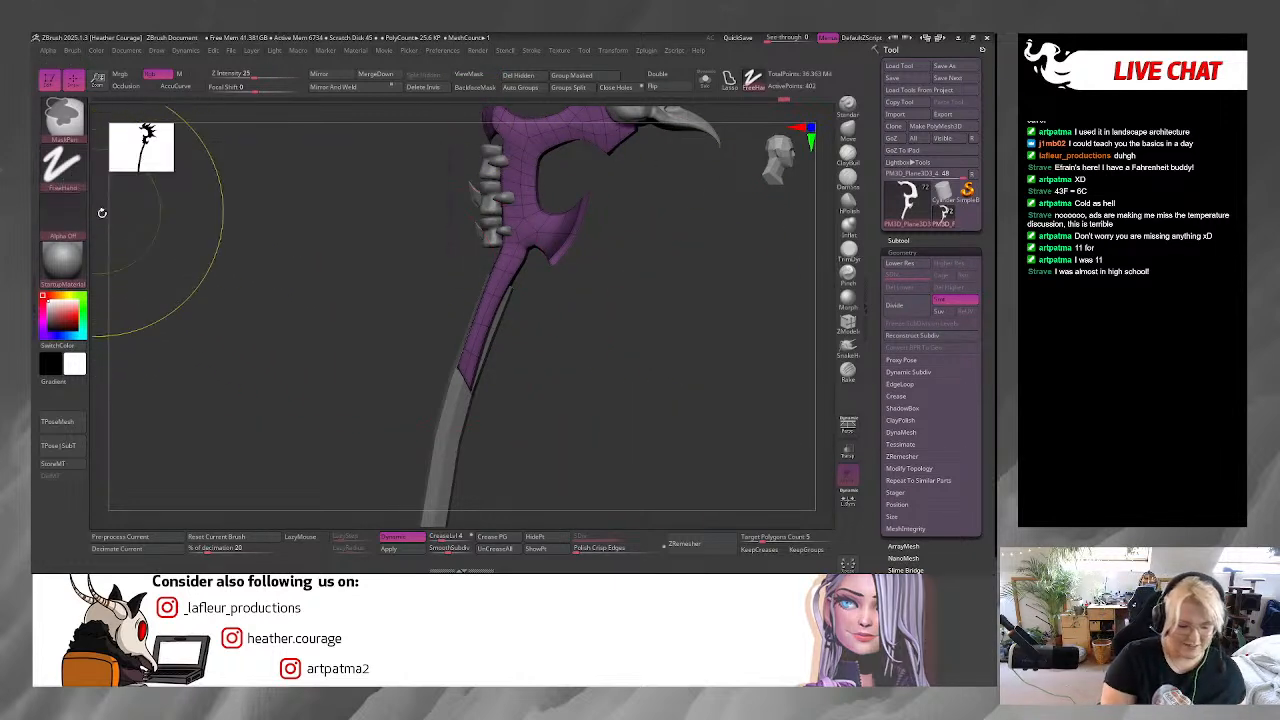
{"action": "left_click", "coordinate": [62, 165], "text": "ctrl"}
{"action": "left_click", "coordinate": [206, 198], "text": "ctrl"}
{"action": "mouse_move", "coordinate": [465, 254]}
{"action": "left_mouse_down", "text": "ctrl"}
{"action": "mouse_move", "coordinate": [646, 264]}
{"action": "mouse_move", "coordinate": [606, 117]}
{"action": "mouse_move", "coordinate": [437, 145]}
{"action": "left_mouse_up", "text": "ctrl"}
Centre the gizmo on the unmasked neck, reset its orientation and scale the neck up uniformly by about 1.14 and again by about 1.03.
{"action": "mouse_move", "coordinate": [666, 314]}
{"action": "left_mouse_down"}
{"action": "mouse_move", "coordinate": [657, 291]}
{"action": "mouse_move", "coordinate": [646, 297]}
{"action": "mouse_move", "coordinate": [638, 222]}
{"action": "mouse_move", "coordinate": [441, 161]}
{"action": "mouse_move", "coordinate": [653, 272]}
{"action": "mouse_move", "coordinate": [578, 208]}
{"action": "left_mouse_up"}
{"action": "mouse_move", "coordinate": [586, 440]}
{"action": "left_mouse_down", "text": "alt"}
{"action": "mouse_move", "coordinate": [663, 304]}
{"action": "mouse_move", "coordinate": [617, 334]}
{"action": "mouse_move", "coordinate": [606, 325]}
{"action": "left_mouse_up", "text": "alt"}
{"action": "key", "text": "w"}
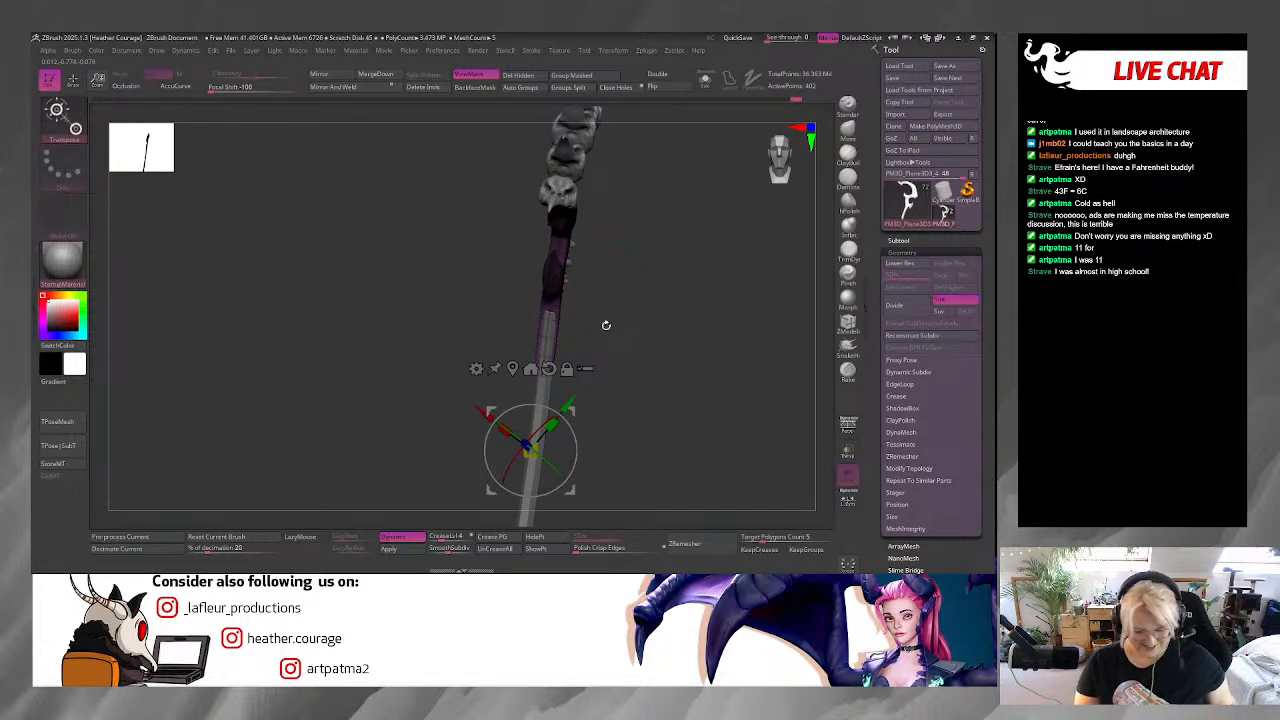
{"action": "left_click", "coordinate": [513, 369], "text": "alt"}
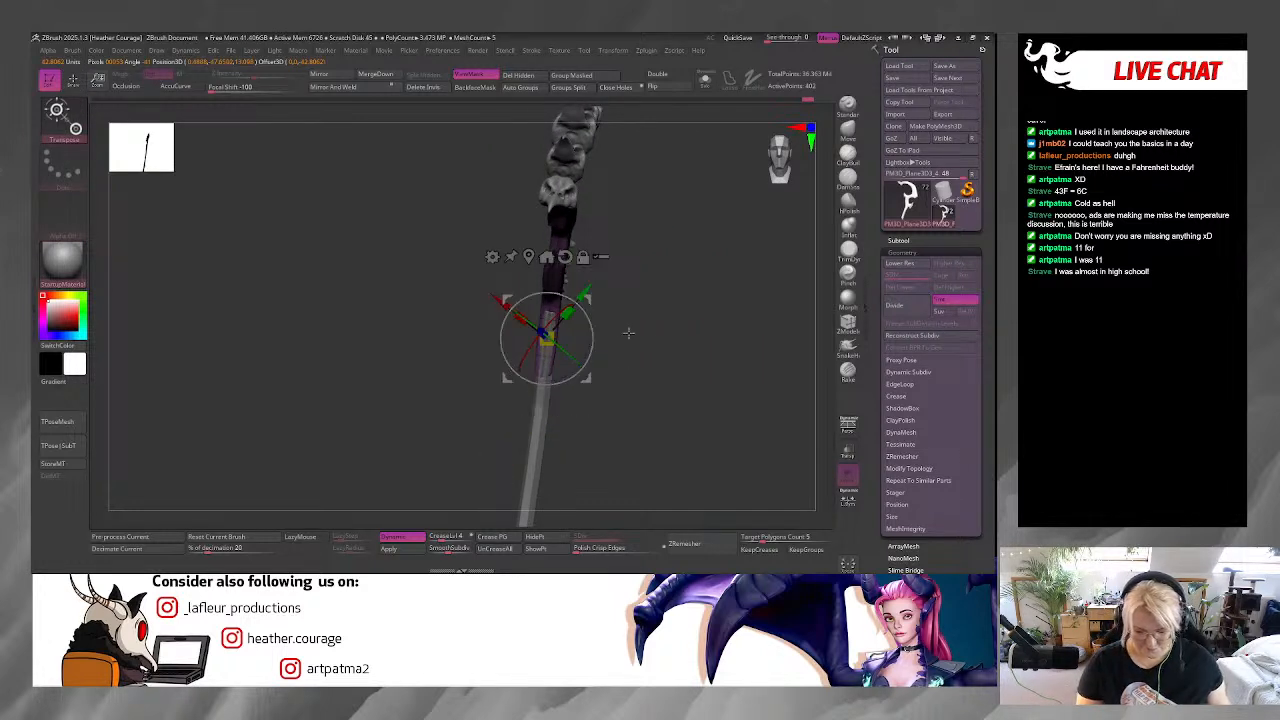
{"action": "left_click", "coordinate": [565, 257]}
{"action": "left_click_drag", "start_coordinate": [546, 339], "coordinate": [554, 342]}
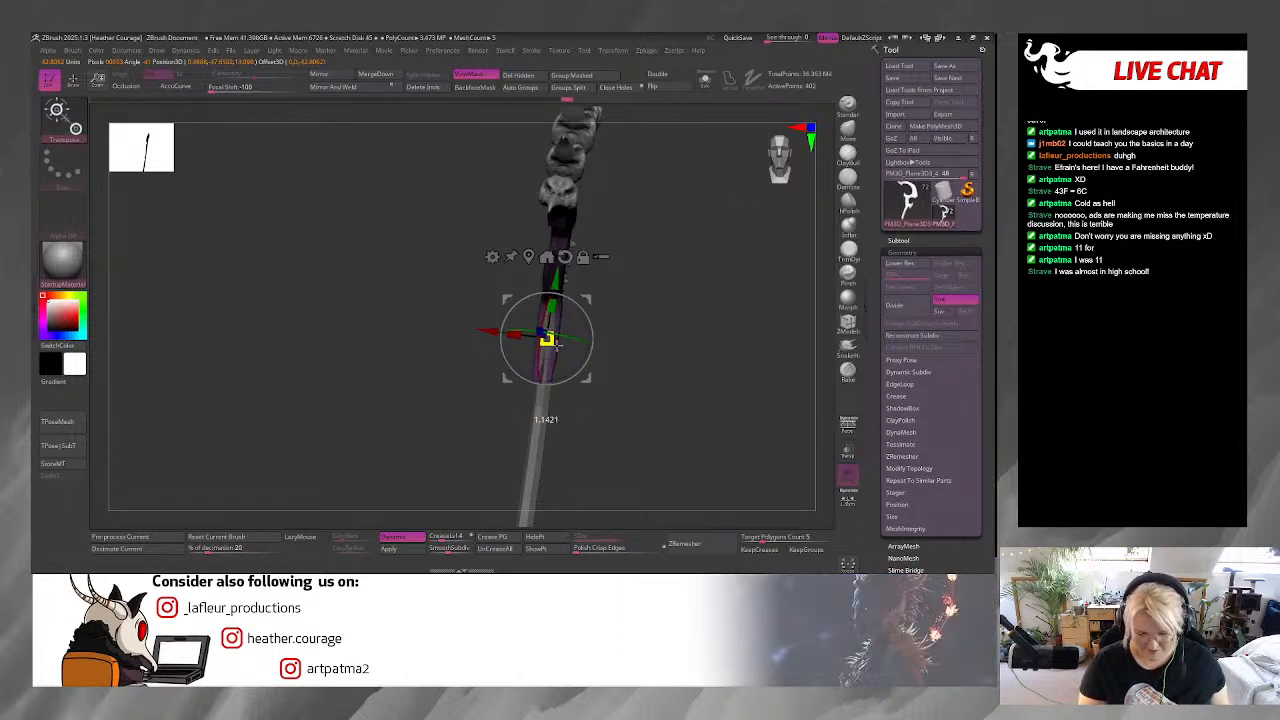
{"action": "left_click_drag", "start_coordinate": [556, 287], "coordinate": [681, 386]}
{"action": "left_click_drag", "start_coordinate": [561, 359], "coordinate": [570, 356]}
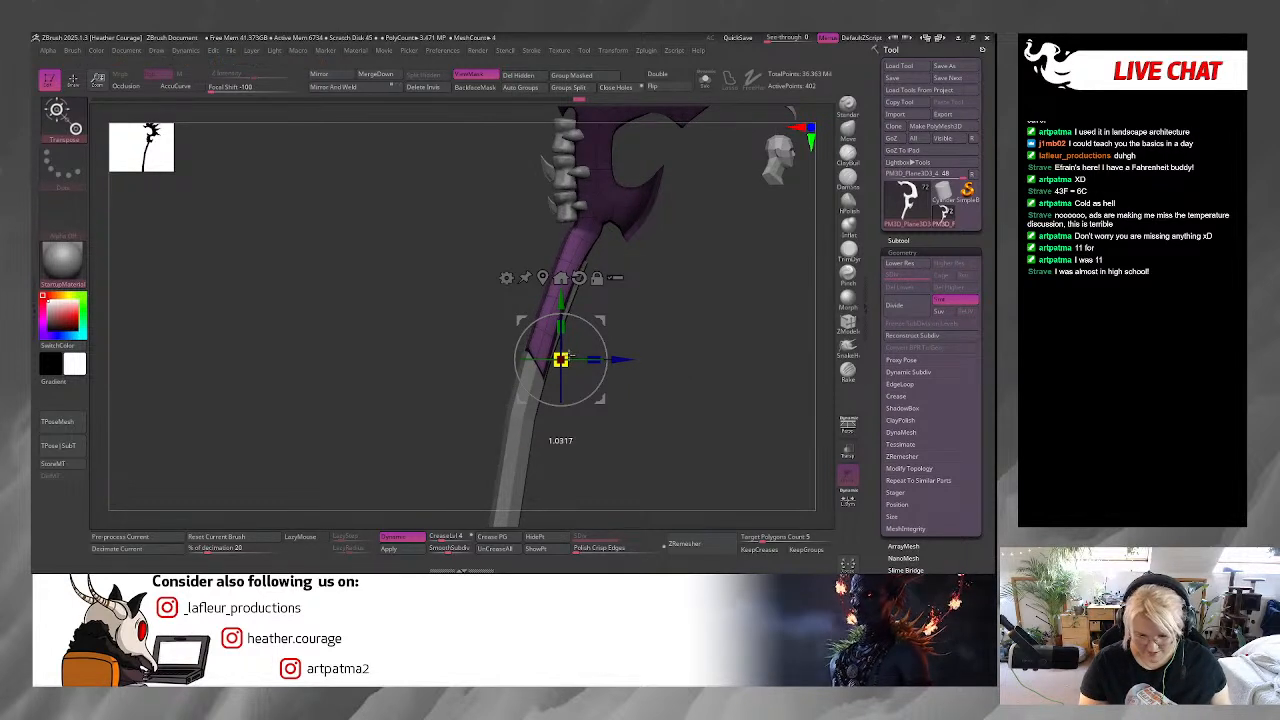
Reposition the gizmo at the upper end of the neck beside the axe head and scale the unmasked neck up slightly.
{"action": "left_click_drag", "start_coordinate": [561, 302], "coordinate": [561, 172], "text": "alt"}
{"action": "left_click_drag", "start_coordinate": [621, 231], "coordinate": [643, 231], "text": "alt"}
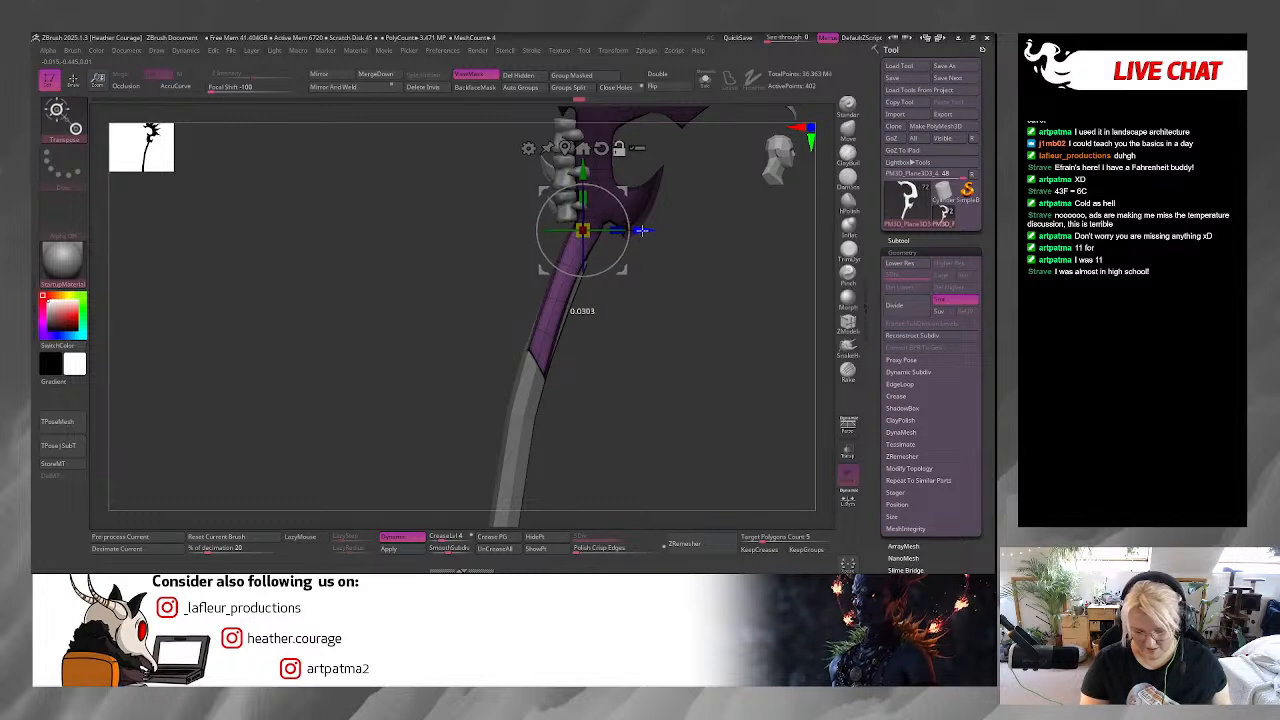
{"action": "left_click_drag", "start_coordinate": [674, 280], "coordinate": [718, 280]}
{"action": "left_click_drag", "start_coordinate": [585, 229], "coordinate": [600, 229]}
{"action": "left_click_drag", "start_coordinate": [638, 270], "coordinate": [779, 175]}
{"action": "left_click_drag", "start_coordinate": [693, 270], "coordinate": [687, 321]}
Switch to the Move Topological brush, adjust its size and reshape the neck's lower end in isolation, then show the whole weapon again.
{"action": "key", "text": "b"}
{"action": "key", "text": "m"}
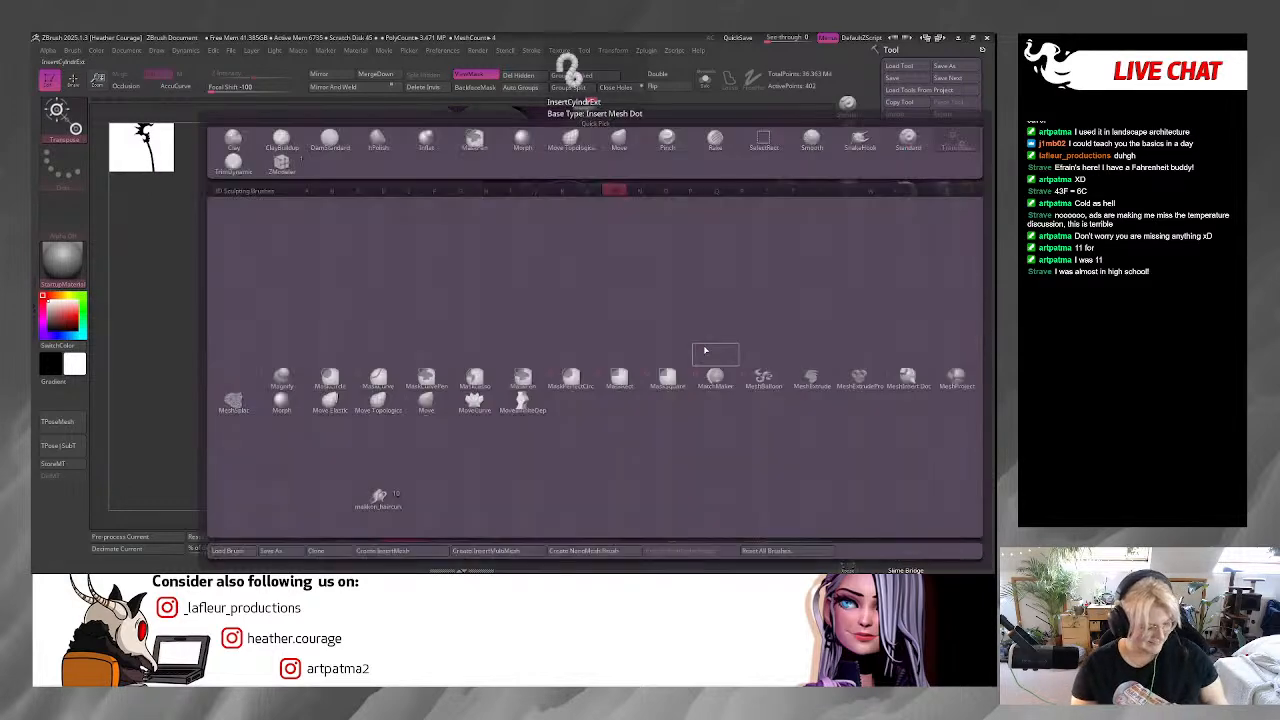
{"action": "key", "text": "t"}
{"action": "key", "text": "space"}
{"action": "left_click_drag", "start_coordinate": [669, 353], "coordinate": [669, 313]}
{"action": "key", "text": "space"}
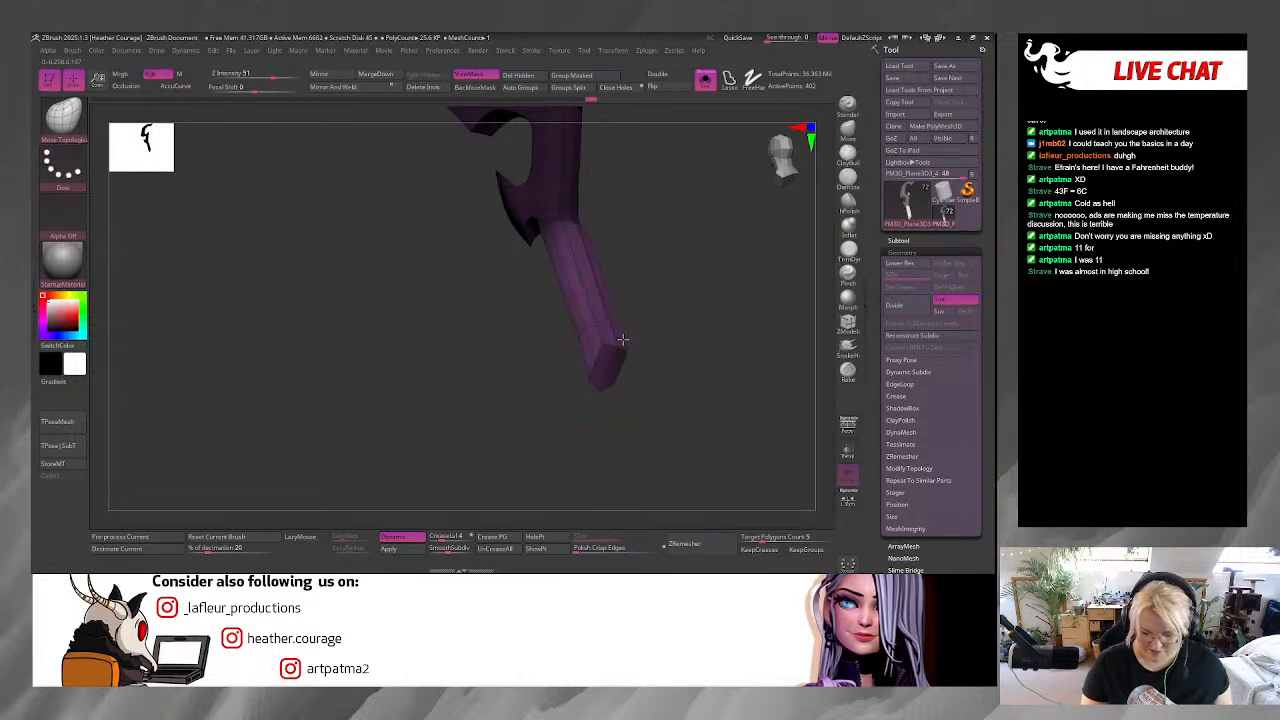
{"action": "left_click_drag", "start_coordinate": [613, 272], "coordinate": [734, 409]}
{"action": "key", "text": "space"}
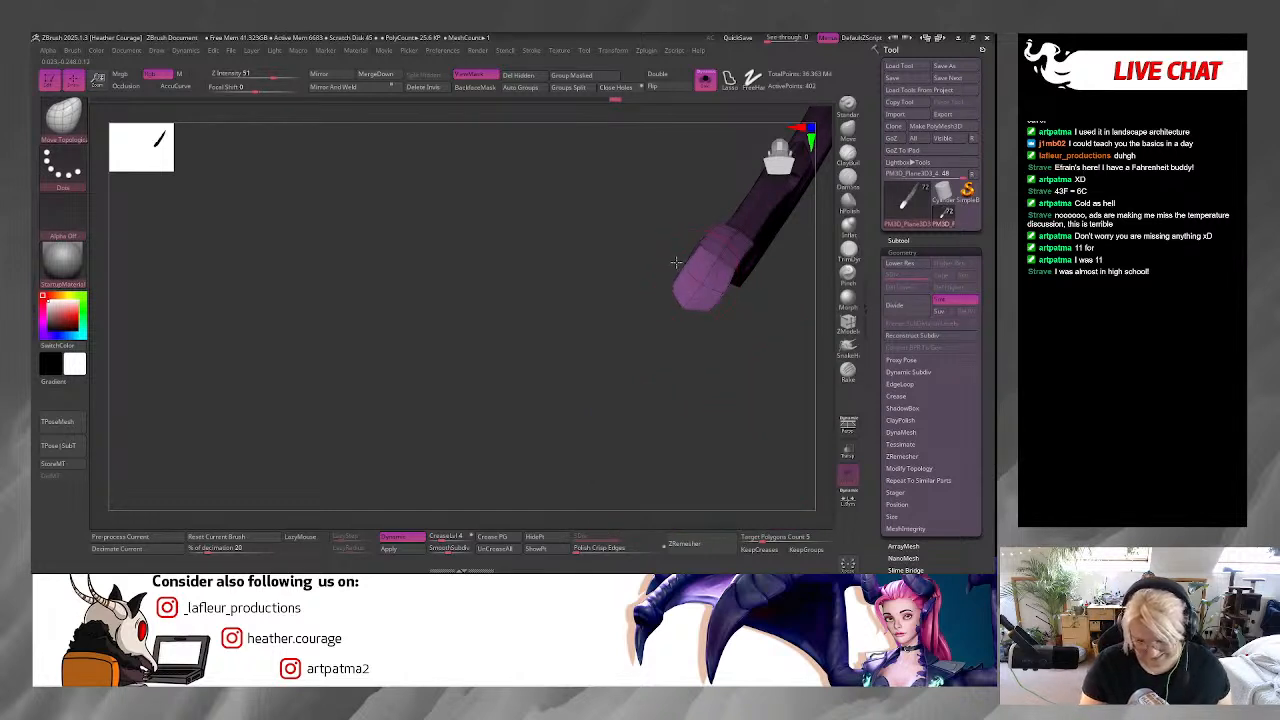
{"action": "mouse_move", "coordinate": [698, 292]}
{"action": "left_mouse_down"}
{"action": "mouse_move", "coordinate": [729, 381]}
{"action": "mouse_move", "coordinate": [747, 370]}
{"action": "mouse_move", "coordinate": [751, 289]}
{"action": "mouse_move", "coordinate": [771, 277]}
{"action": "mouse_move", "coordinate": [740, 300]}
{"action": "mouse_move", "coordinate": [722, 289]}
{"action": "left_mouse_up"}
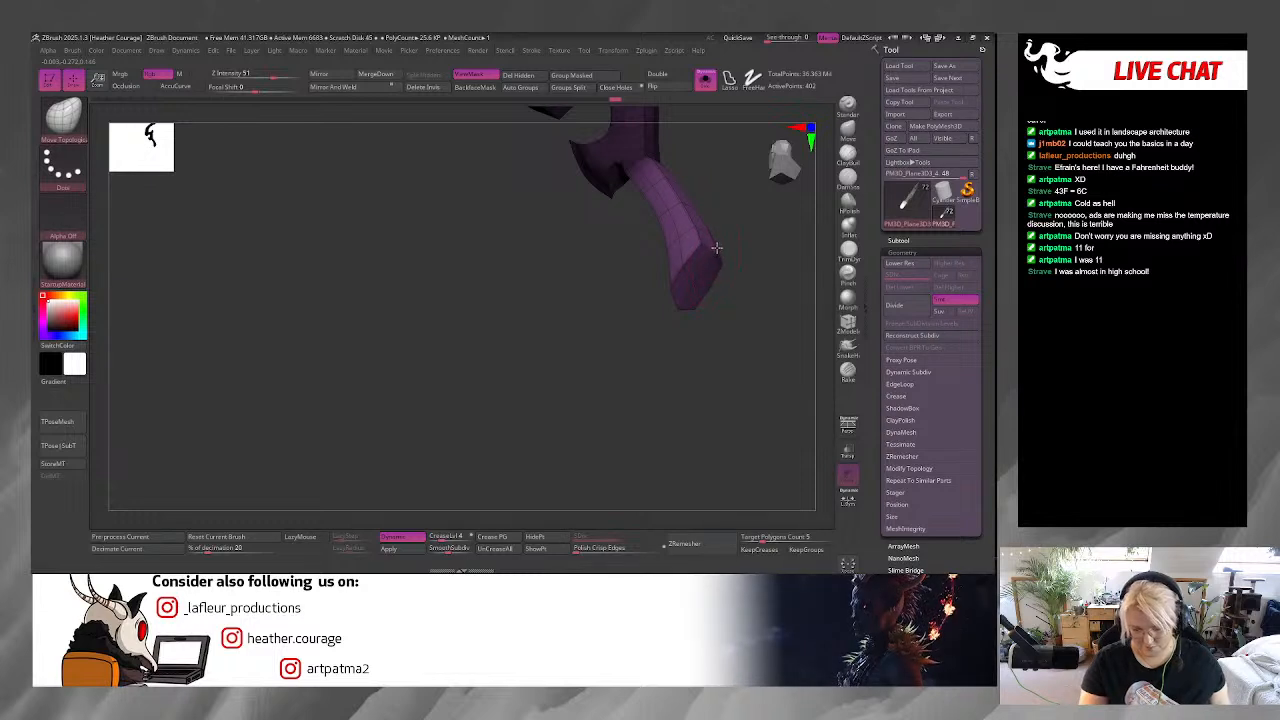
{"action": "left_click", "coordinate": [704, 82]}
{"action": "left_click_drag", "start_coordinate": [756, 343], "coordinate": [778, 281], "text": "alt"}
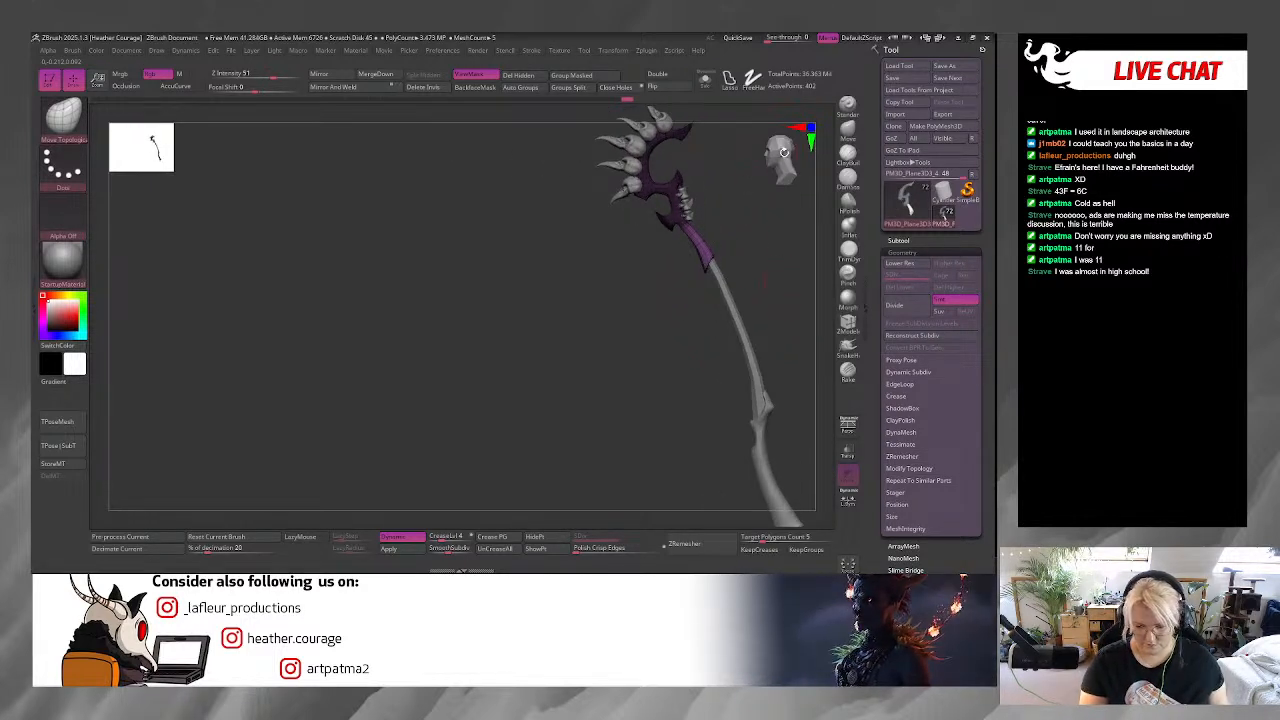
Resize the brush and pull the neck's pointed lower corner further down over the shaft.
{"action": "left_click_drag", "start_coordinate": [783, 152], "coordinate": [776, 194]}
{"action": "left_click_drag", "start_coordinate": [654, 311], "coordinate": [443, 386], "text": "alt"}
{"action": "left_click_drag", "start_coordinate": [550, 390], "coordinate": [586, 343]}
{"action": "key", "text": "space"}
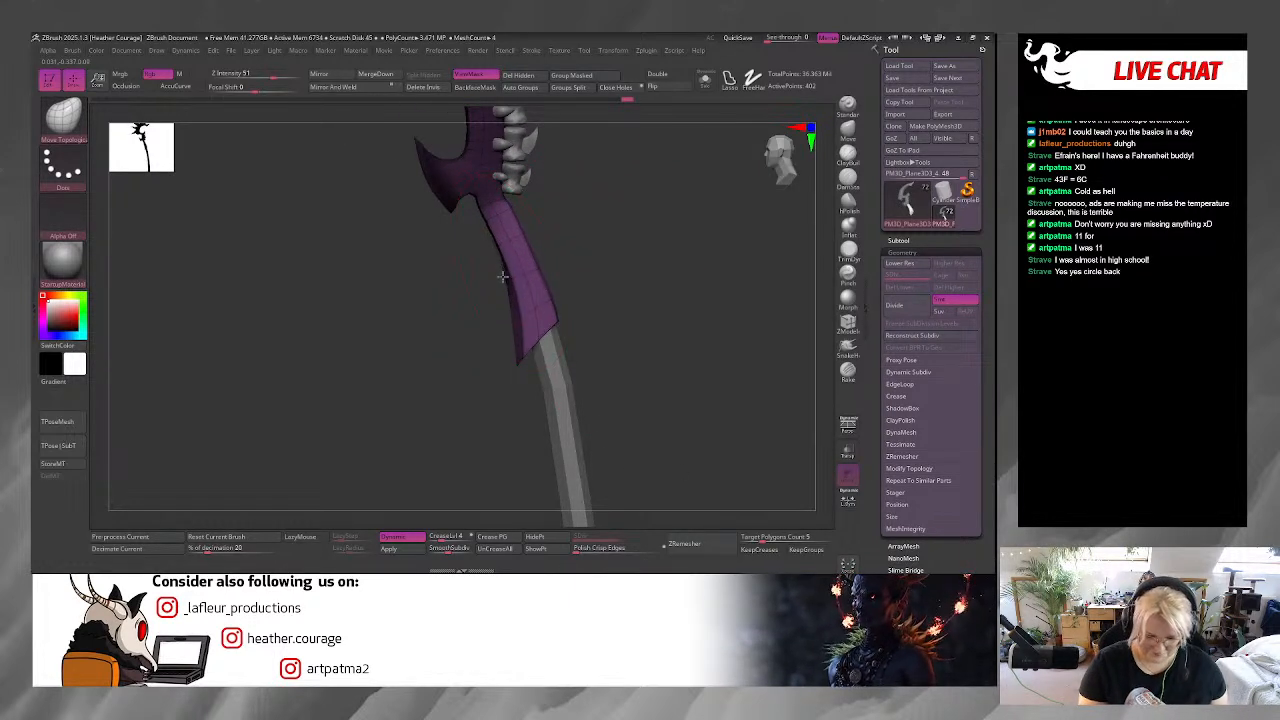
{"action": "left_click_drag", "start_coordinate": [520, 362], "coordinate": [539, 389]}
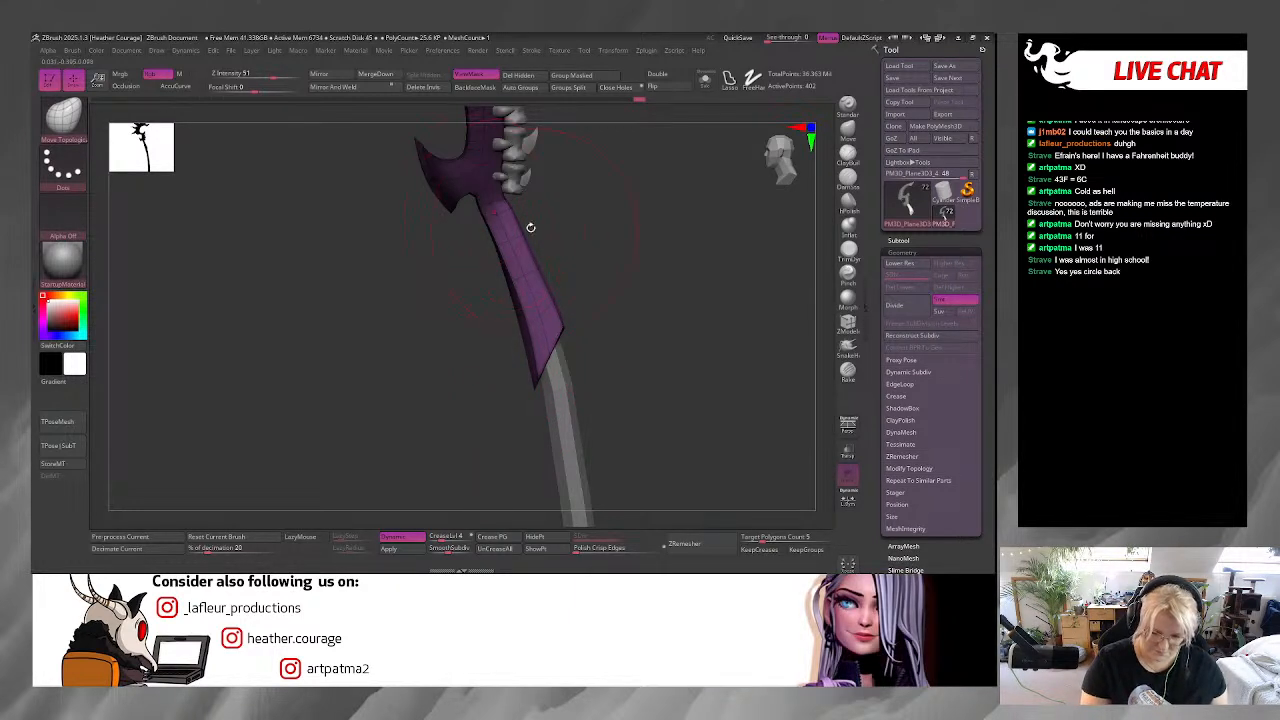
{"action": "left_click_drag", "start_coordinate": [649, 319], "coordinate": [765, 179]}
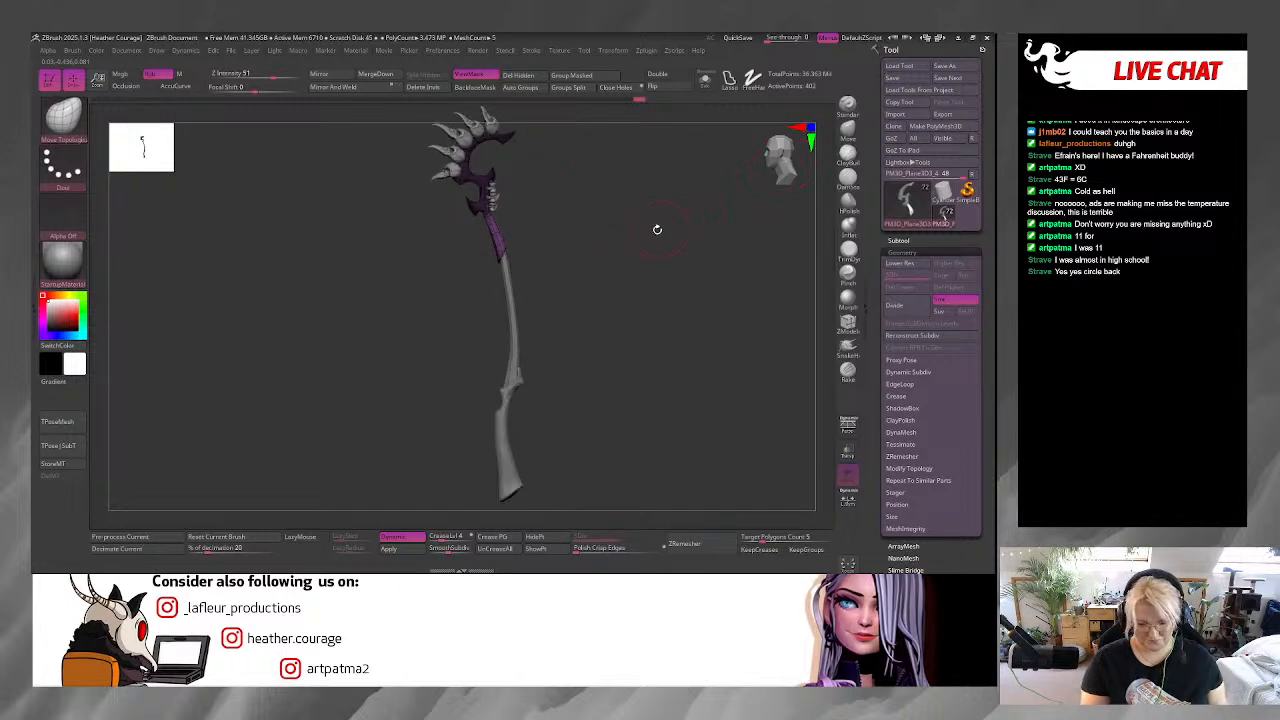
Turn off the mask display and refine the neck's lower corner and side edge to follow the shaft.
{"action": "key", "text": "ctrl+h"}
{"action": "mouse_move", "coordinate": [623, 334]}
{"action": "left_mouse_down", "text": "alt"}
{"action": "mouse_move", "coordinate": [628, 364]}
{"action": "mouse_move", "coordinate": [600, 375]}
{"action": "left_mouse_up", "text": "alt"}
{"action": "mouse_move", "coordinate": [621, 211]}
{"action": "left_mouse_down"}
{"action": "mouse_move", "coordinate": [623, 200]}
{"action": "mouse_move", "coordinate": [516, 240]}
{"action": "mouse_move", "coordinate": [526, 361]}
{"action": "left_mouse_up"}
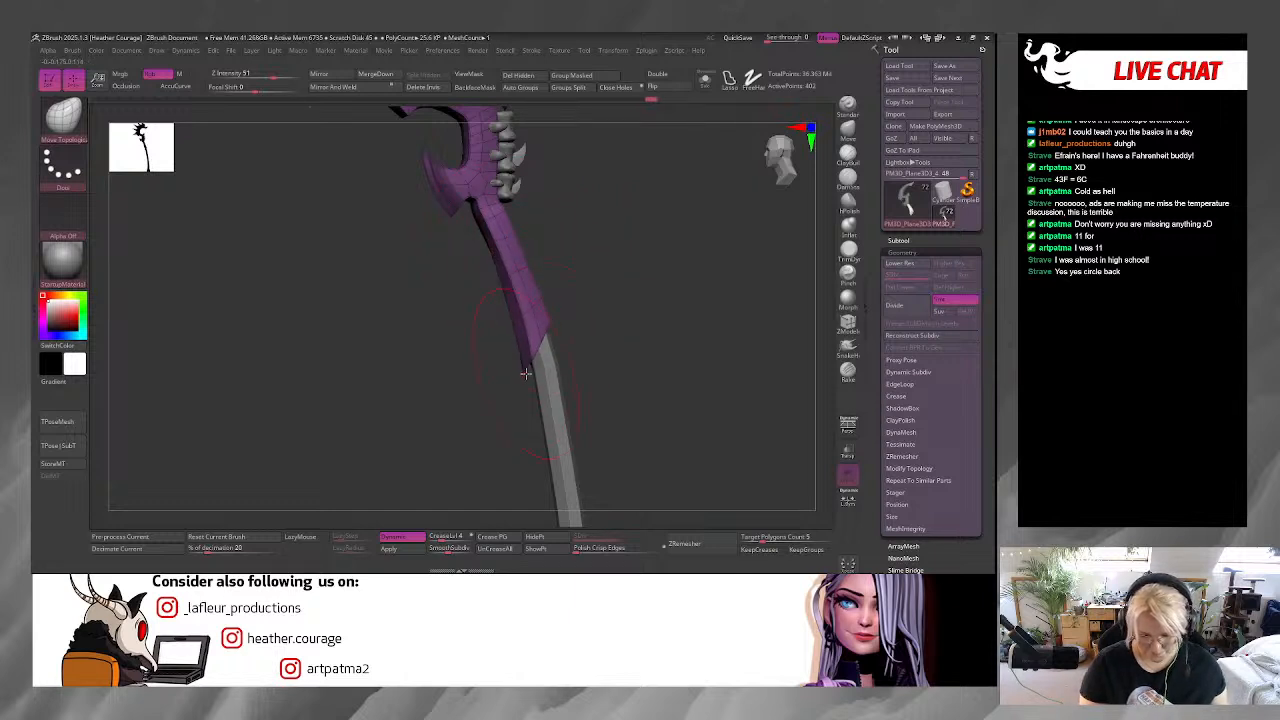
{"action": "left_click_drag", "start_coordinate": [530, 345], "coordinate": [721, 174]}
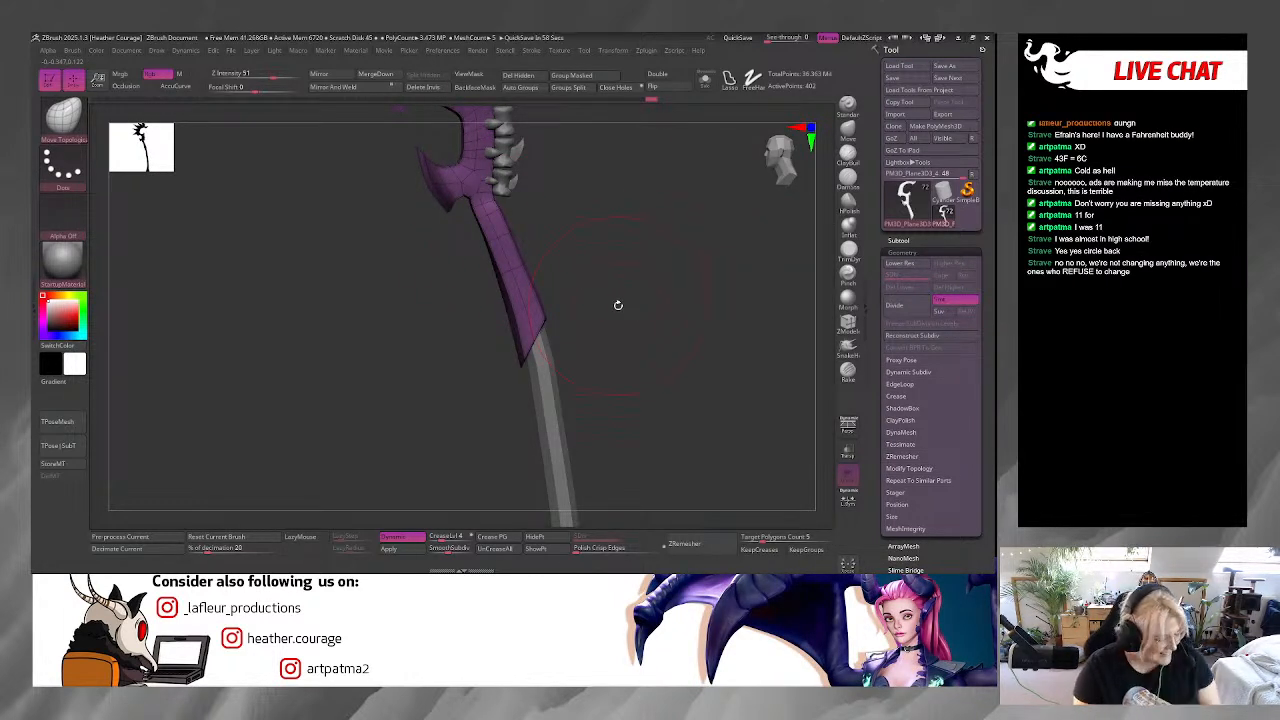
{"action": "left_click_drag", "start_coordinate": [605, 228], "coordinate": [617, 262], "text": "alt"}
{"action": "left_click_drag", "start_coordinate": [638, 172], "coordinate": [674, 354], "text": "alt"}
{"action": "left_click_drag", "start_coordinate": [662, 288], "coordinate": [638, 299]}
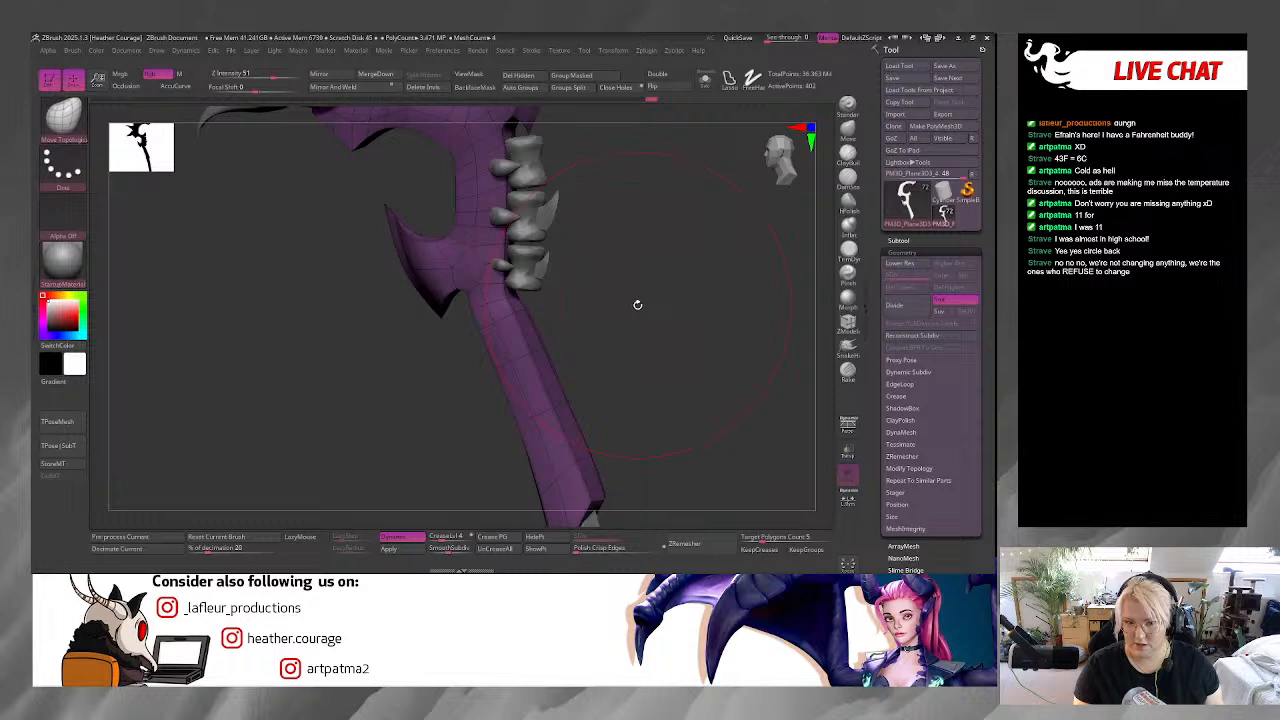
Adjust the brush size and smooth out the neck's outline just below the vertebrae with Move Topological.
{"action": "key", "text": "space"}
{"action": "left_click_drag", "start_coordinate": [639, 298], "coordinate": [566, 302]}
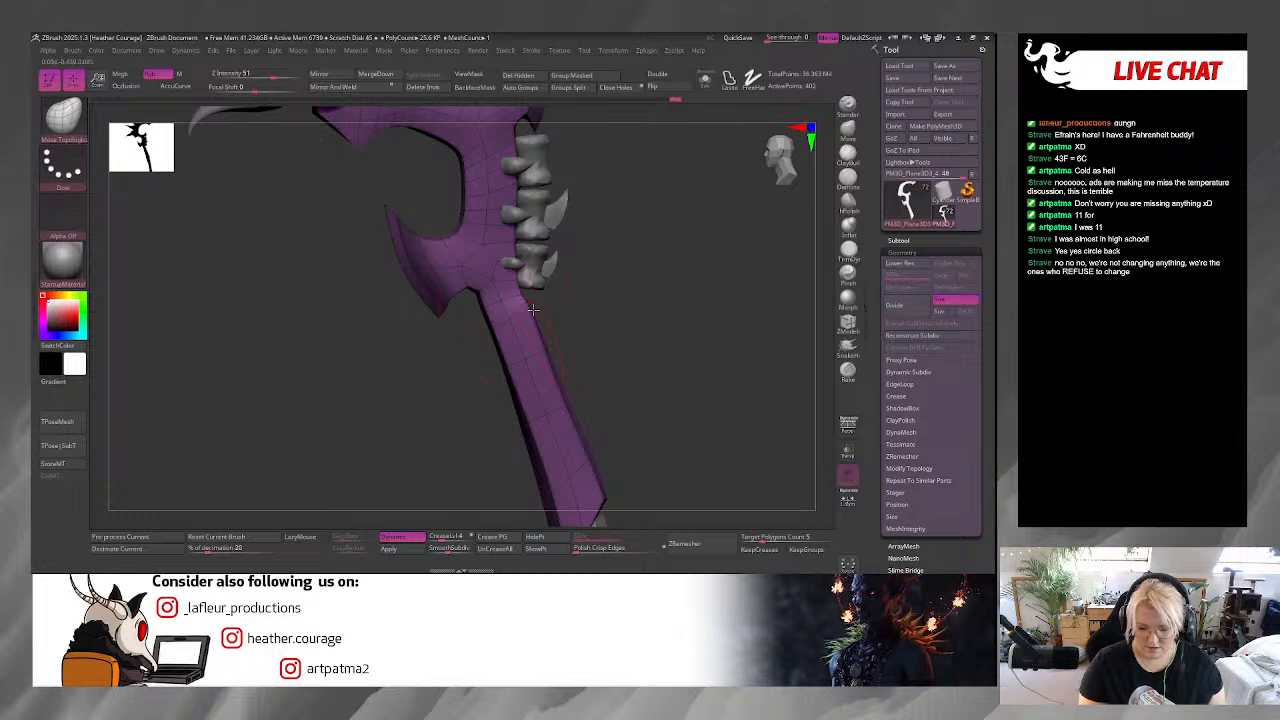
{"action": "key", "text": "space"}
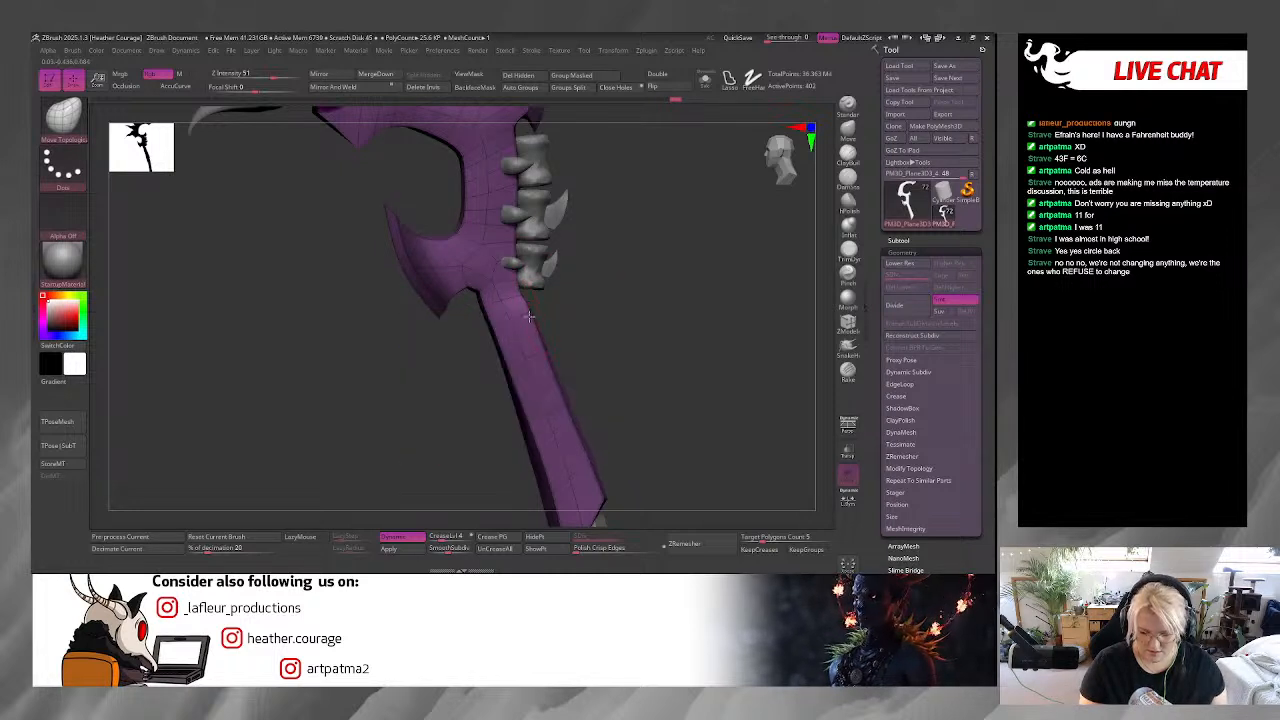
{"action": "left_click_drag", "start_coordinate": [603, 317], "coordinate": [564, 314]}
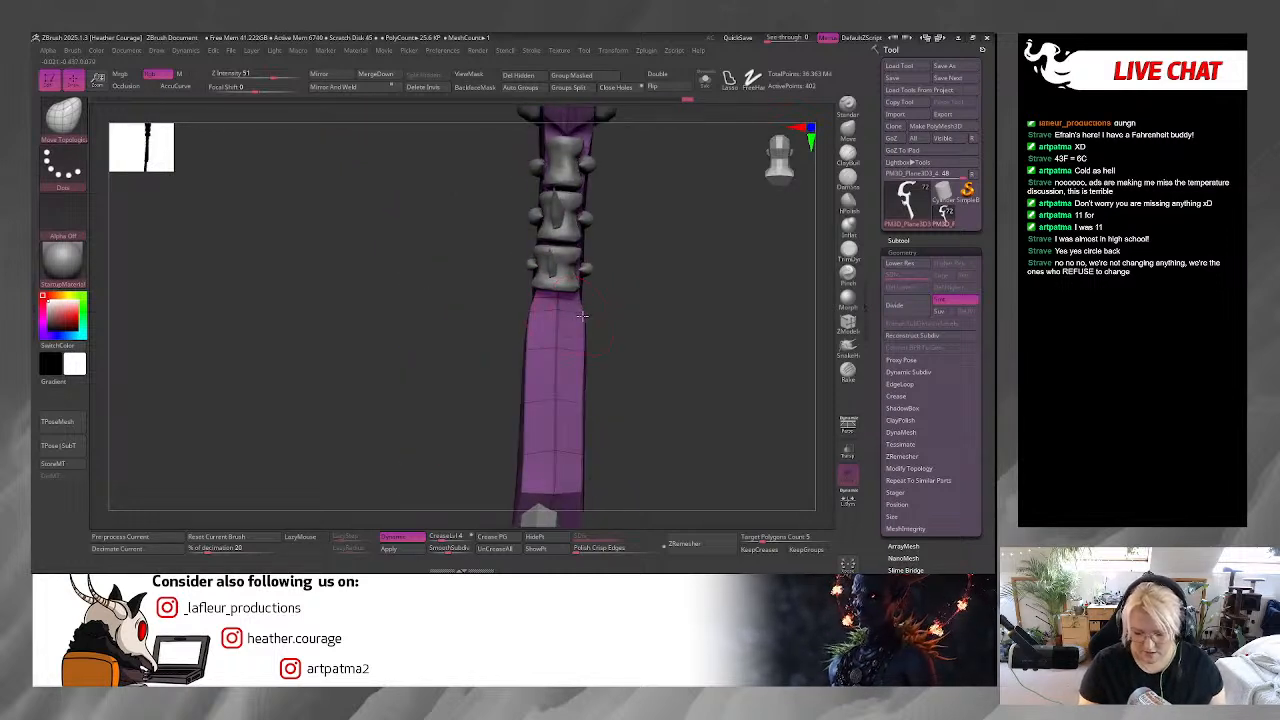
{"action": "left_click_drag", "start_coordinate": [682, 350], "coordinate": [606, 323]}
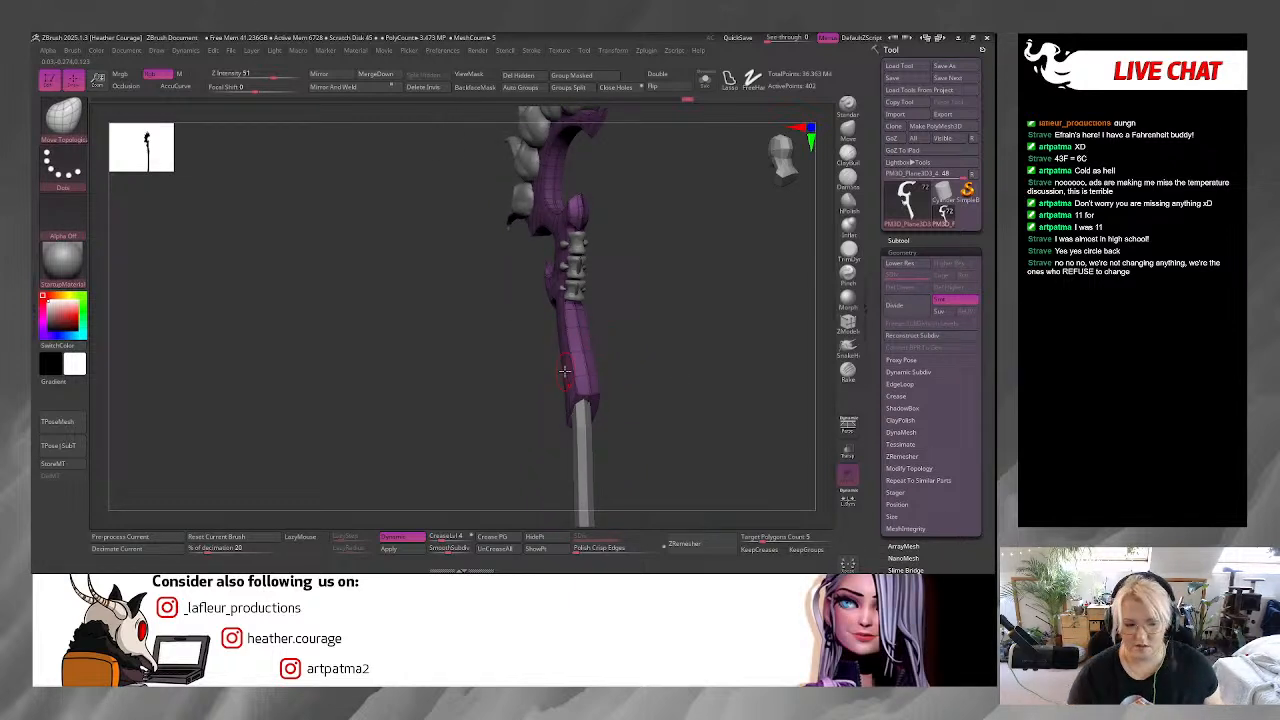
Select the long shaft subtool, adjust the brush size and nudge the shaft's curve between the neck and the lower grip.
{"action": "left_click_drag", "start_coordinate": [653, 414], "coordinate": [694, 418]}
{"action": "left_click", "coordinate": [781, 155]}
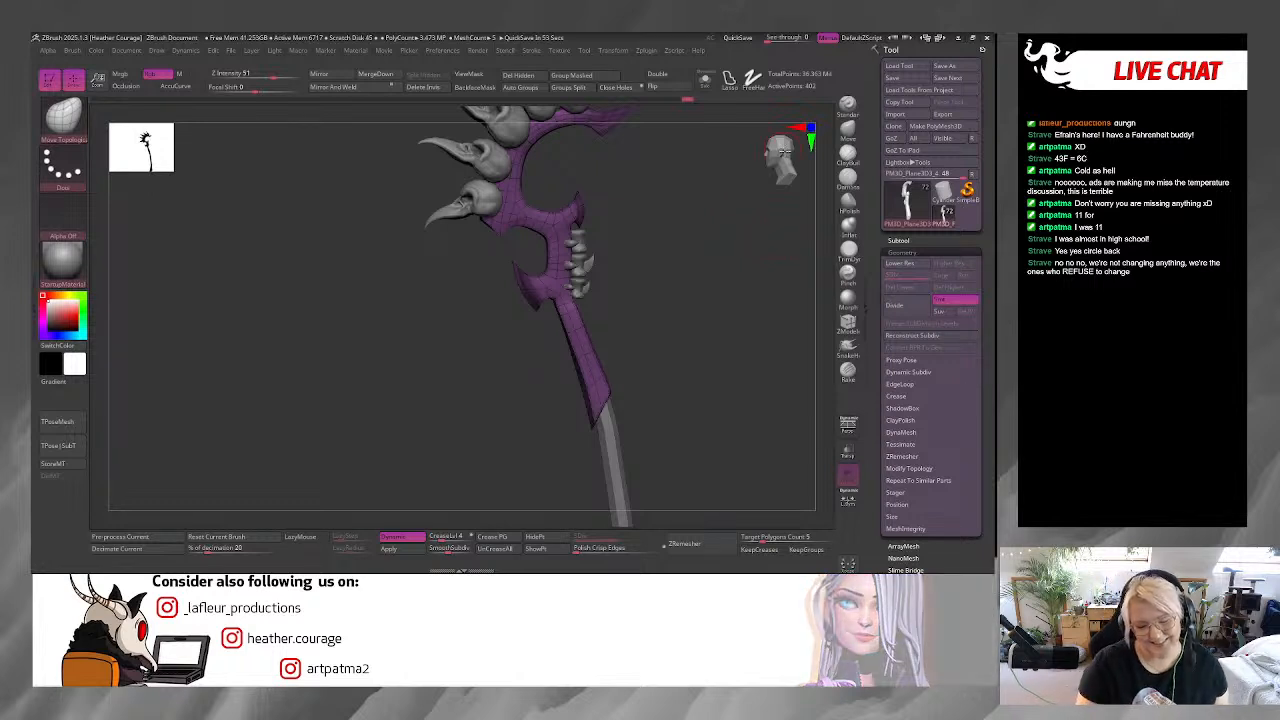
{"action": "left_click_drag", "start_coordinate": [706, 289], "coordinate": [756, 378]}
{"action": "left_click_drag", "start_coordinate": [781, 168], "coordinate": [616, 480], "text": "shift"}
{"action": "left_click", "coordinate": [548, 415], "text": "alt"}
{"action": "left_click_drag", "start_coordinate": [566, 446], "coordinate": [700, 311]}
{"action": "key", "text": "space"}
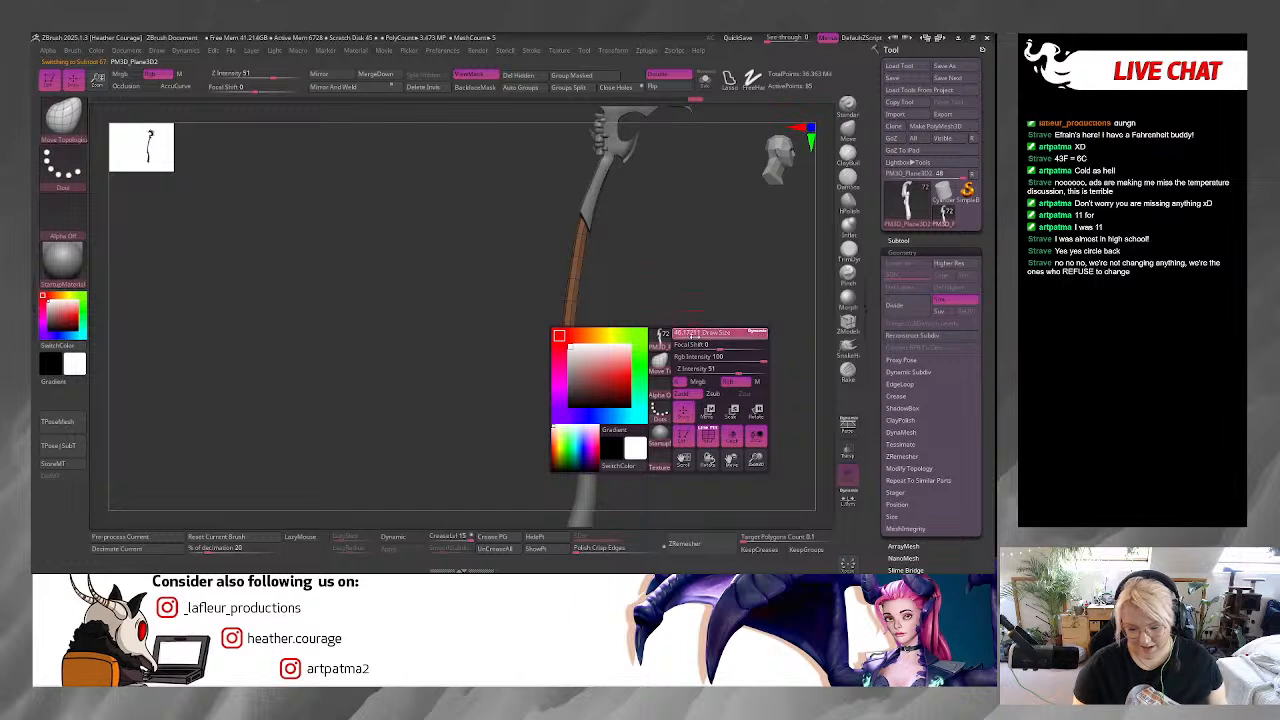
{"action": "left_click_drag", "start_coordinate": [698, 338], "coordinate": [704, 338]}
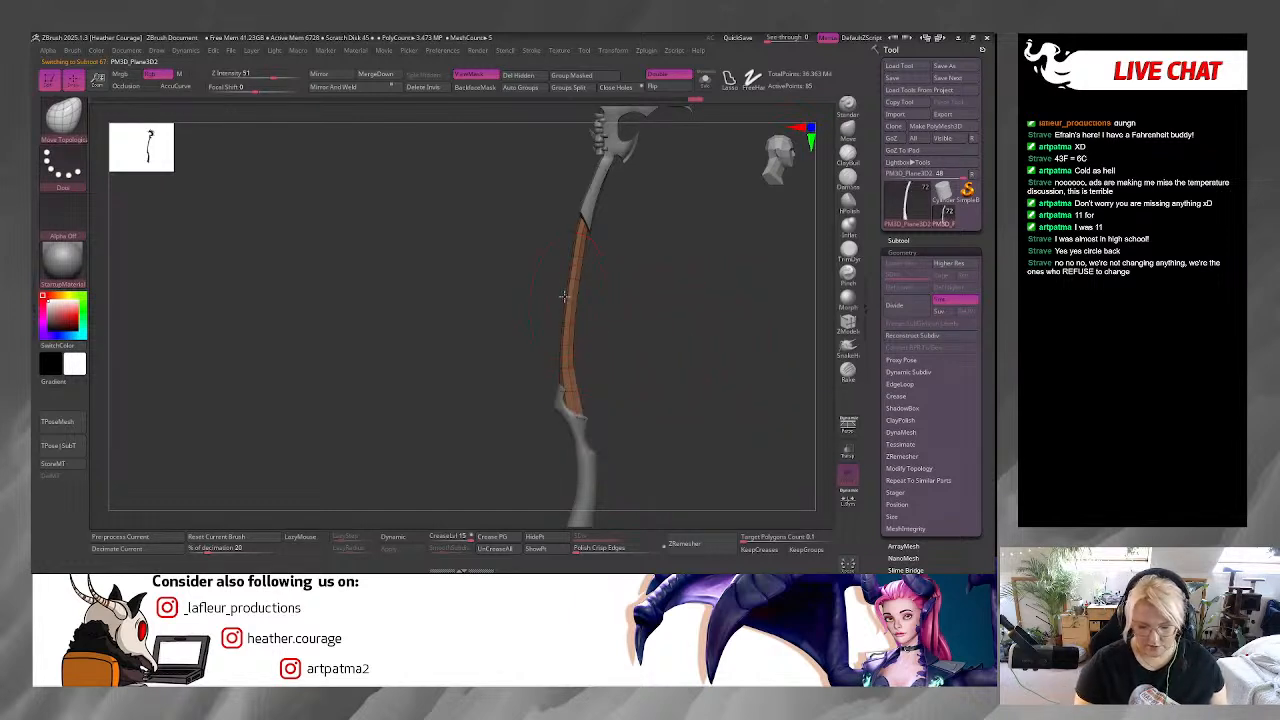
{"action": "left_click_drag", "start_coordinate": [562, 296], "coordinate": [586, 471]}
{"action": "left_click_drag", "start_coordinate": [634, 434], "coordinate": [666, 383]}
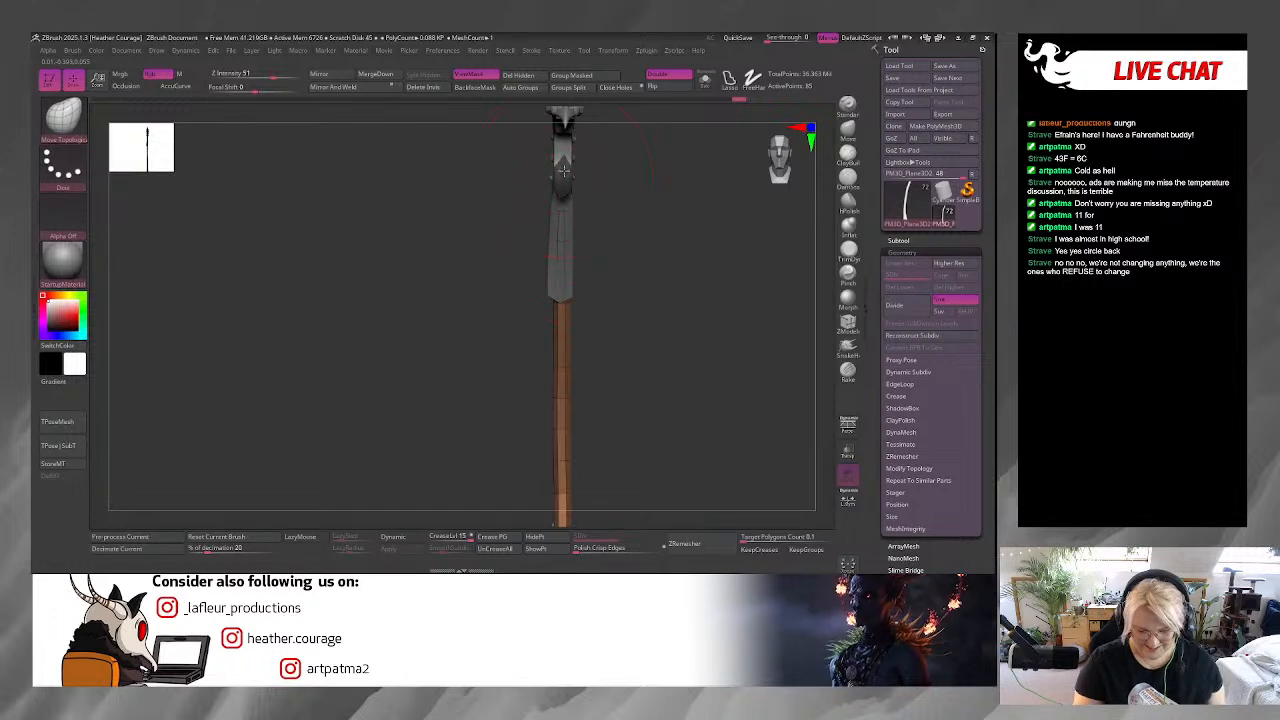
Reselect the axe-head subtool and shift its neck sideways in front view to line up with the shaft.
{"action": "left_click_drag", "start_coordinate": [634, 149], "coordinate": [591, 277]}
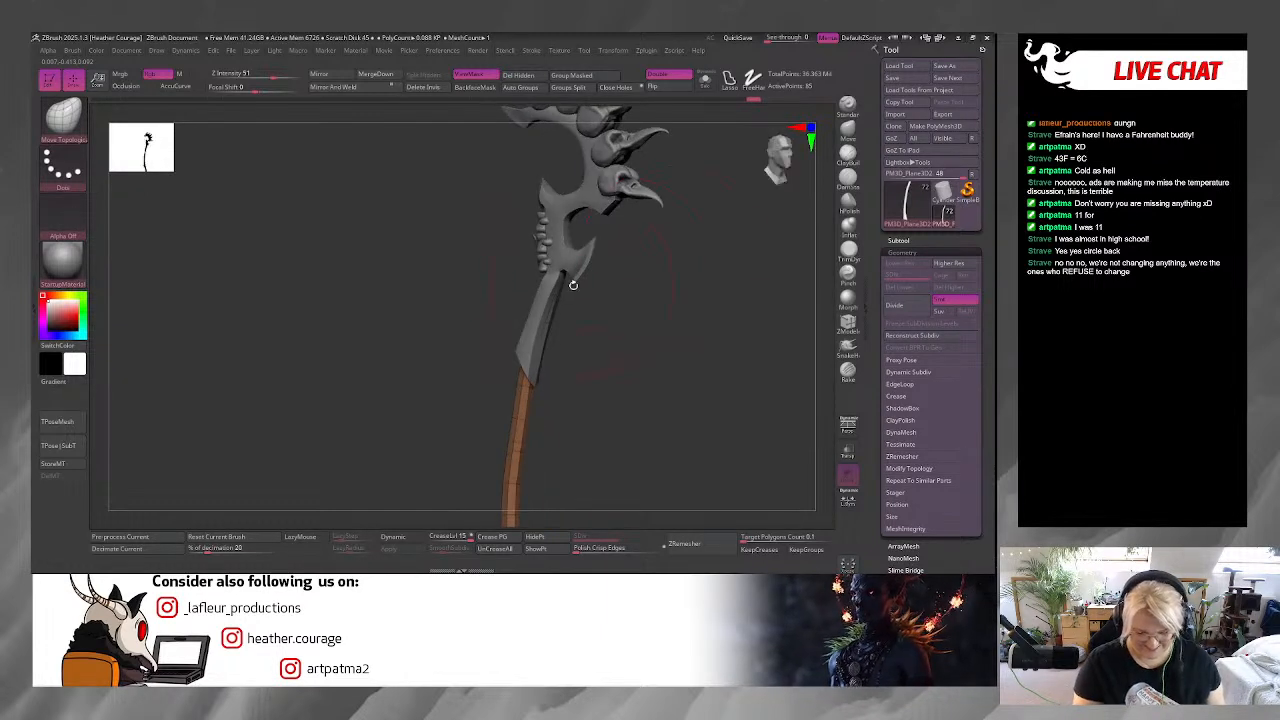
{"action": "left_click", "coordinate": [565, 252], "text": "alt"}
{"action": "left_click_drag", "start_coordinate": [631, 320], "coordinate": [612, 301]}
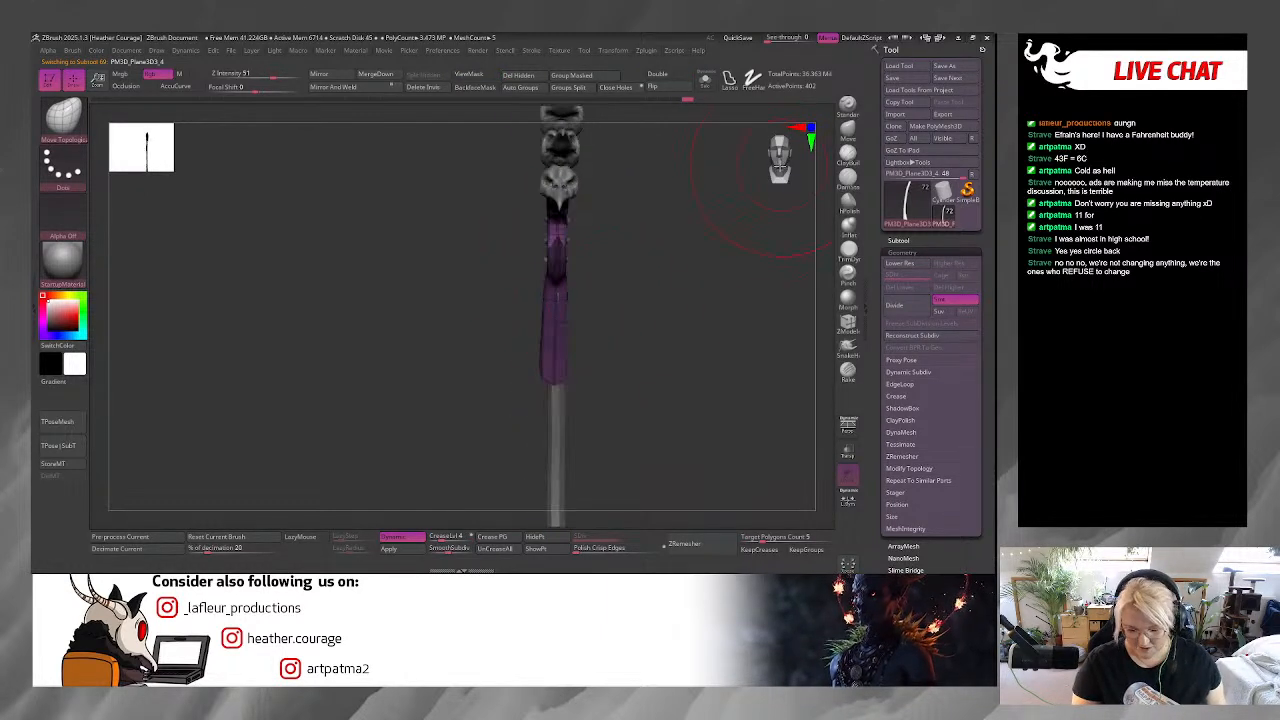
{"action": "left_click_drag", "start_coordinate": [565, 368], "coordinate": [571, 367]}
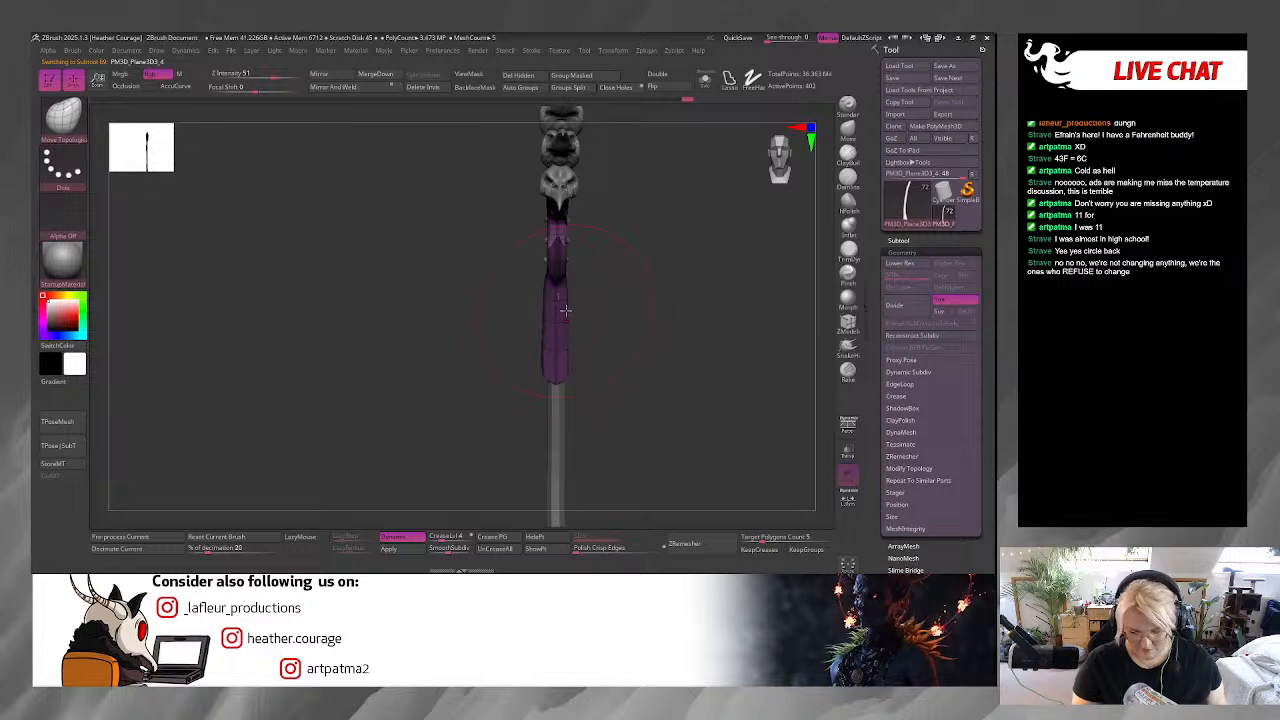
{"action": "left_click_drag", "start_coordinate": [581, 303], "coordinate": [631, 289]}
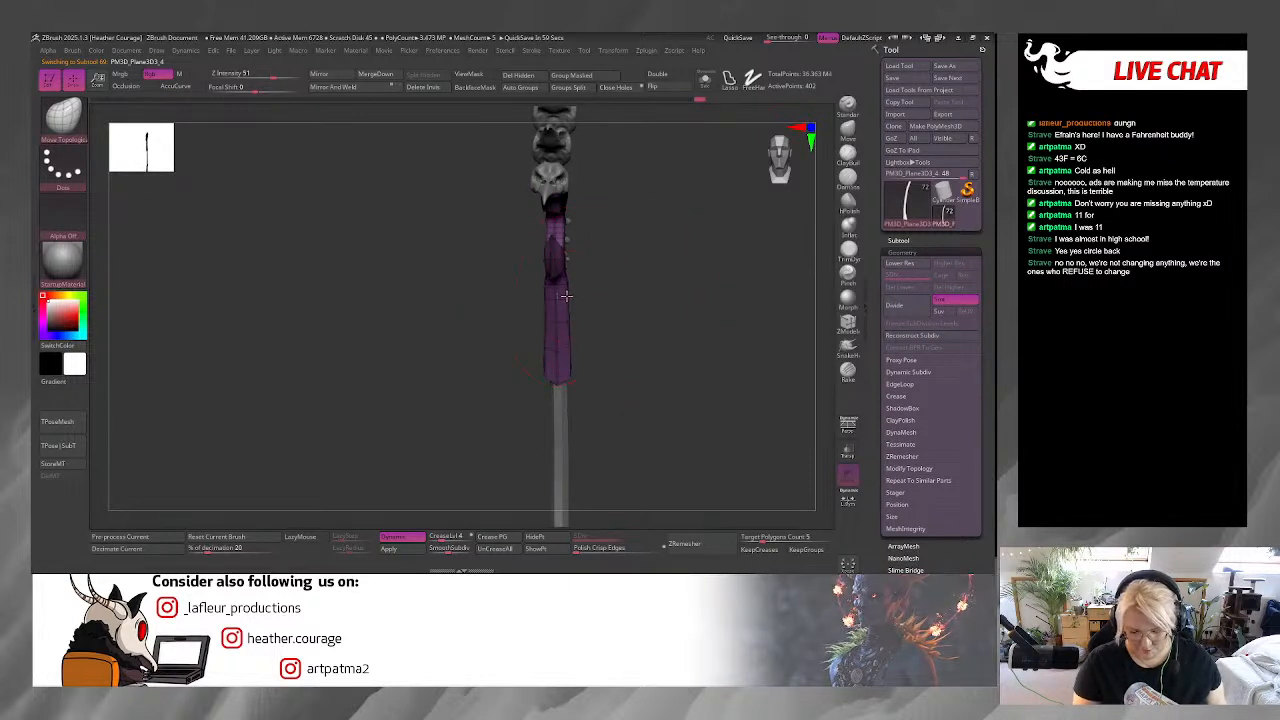
{"action": "mouse_move", "coordinate": [628, 289]}
{"action": "left_mouse_down"}
{"action": "mouse_move", "coordinate": [652, 288]}
{"action": "mouse_move", "coordinate": [591, 278]}
{"action": "left_mouse_up"}
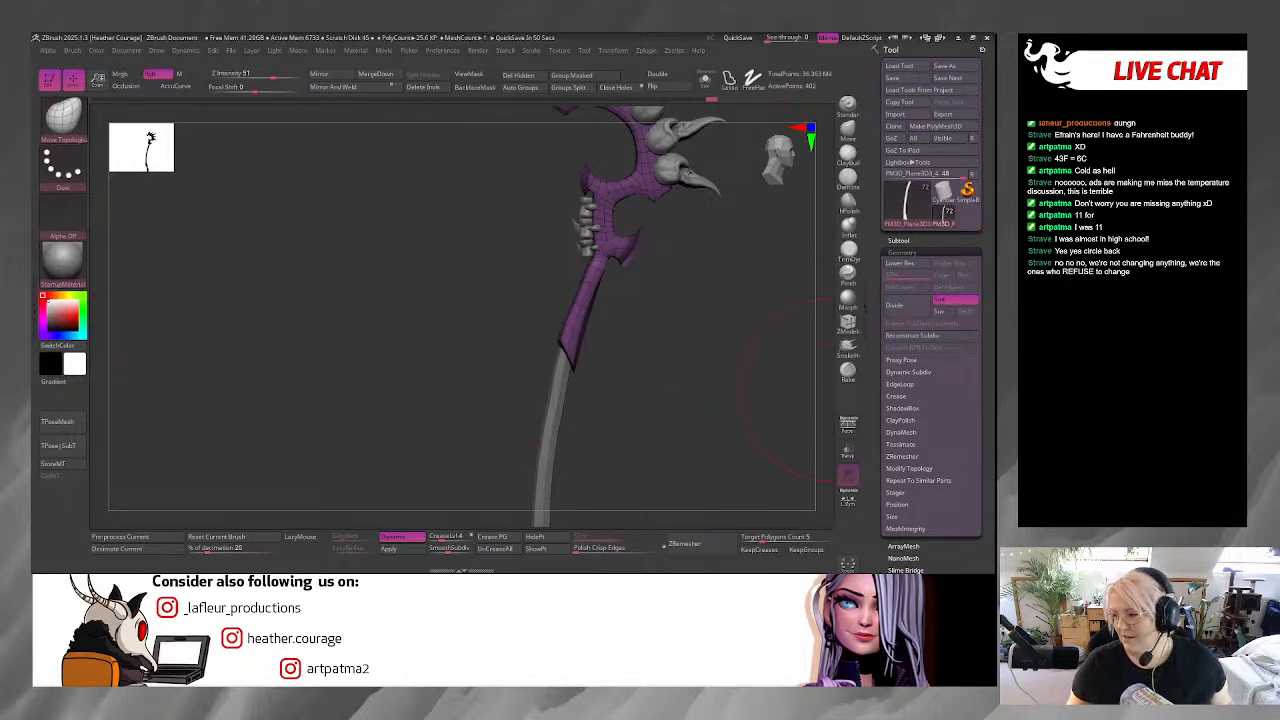
Switch to Discord, enlarge the two images posted in the moderator-only channel and return to ZBrush.
{"action": "key", "text": "alt+Tab"}
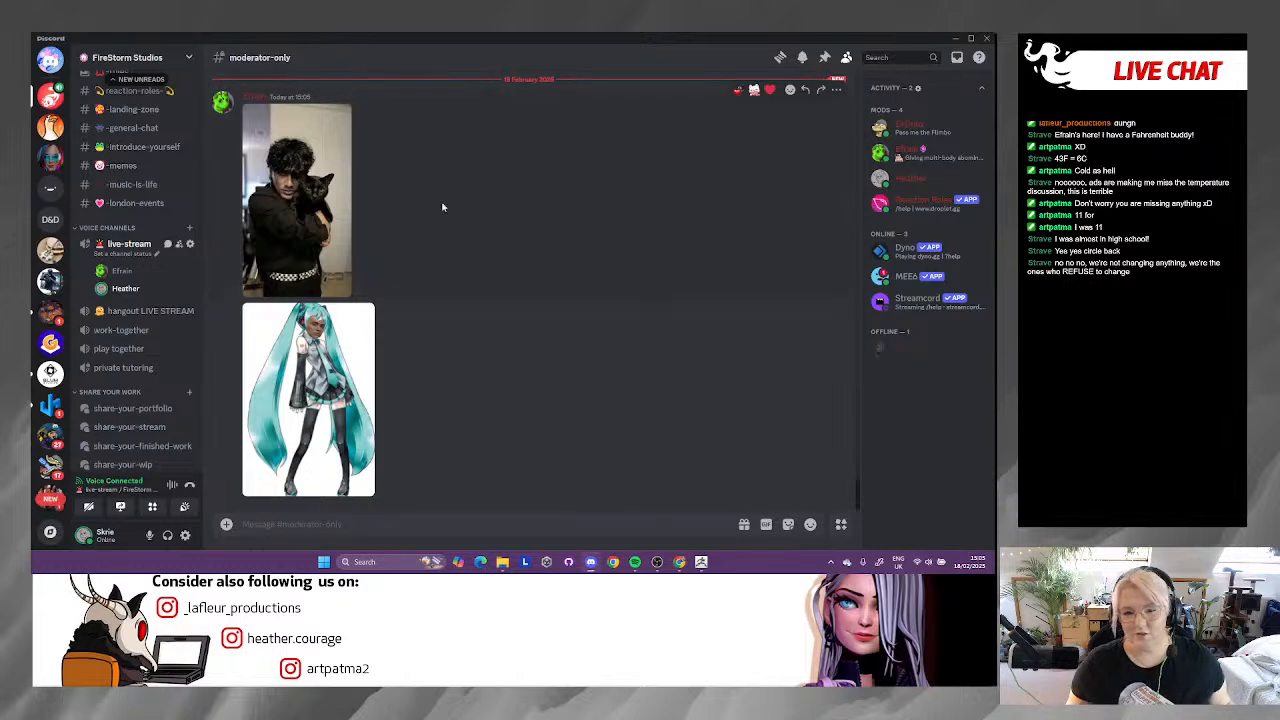
{"action": "left_click", "coordinate": [328, 367]}
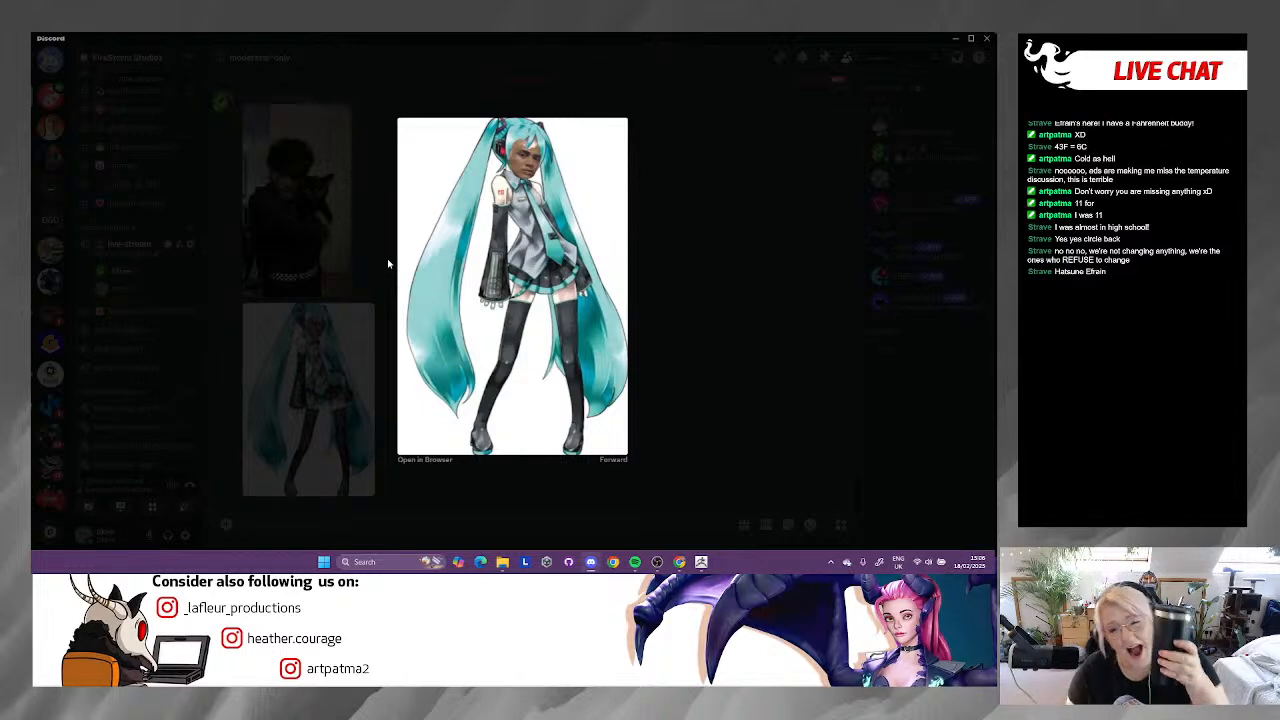
{"action": "left_click", "coordinate": [385, 262]}
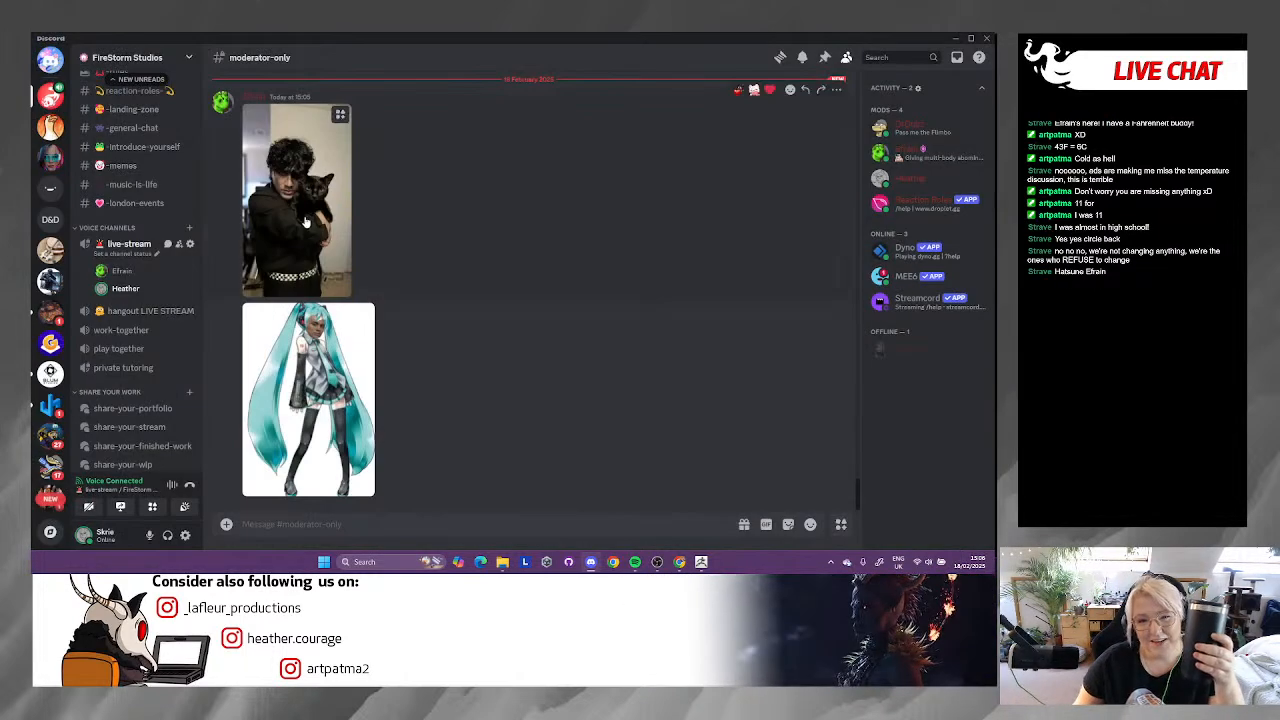
{"action": "left_click", "coordinate": [305, 221]}
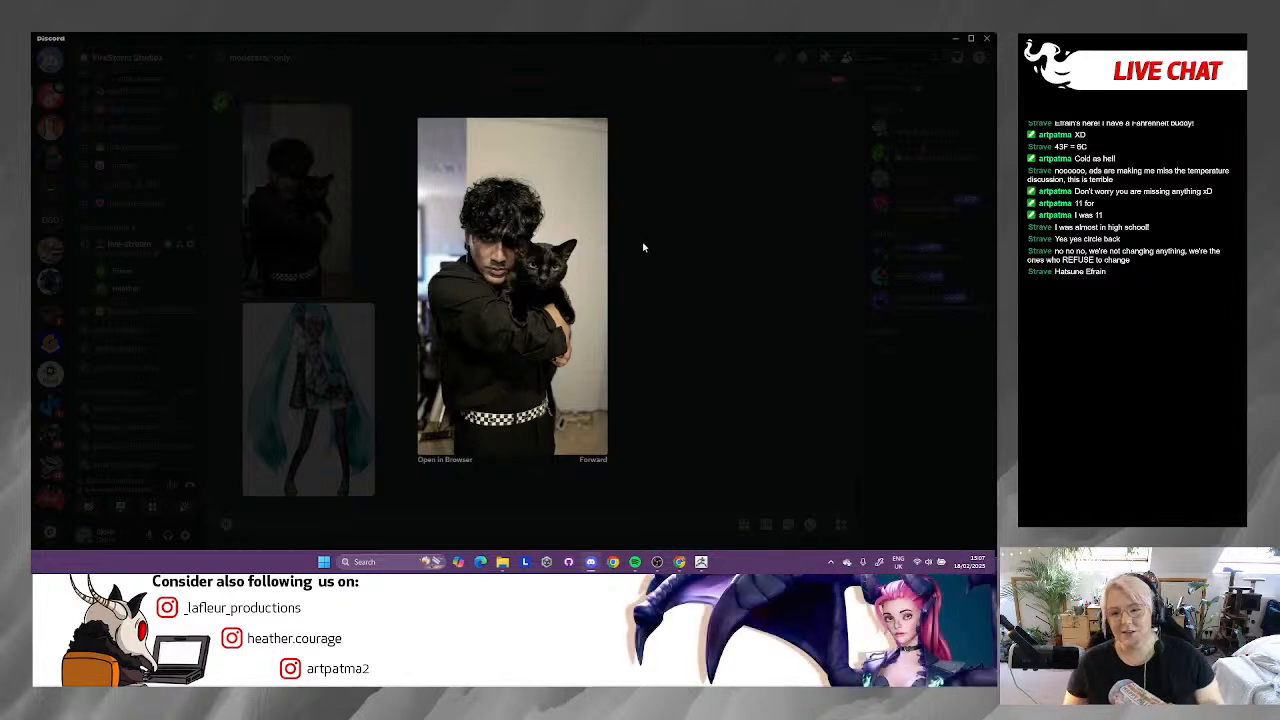
{"action": "left_click", "coordinate": [750, 292]}
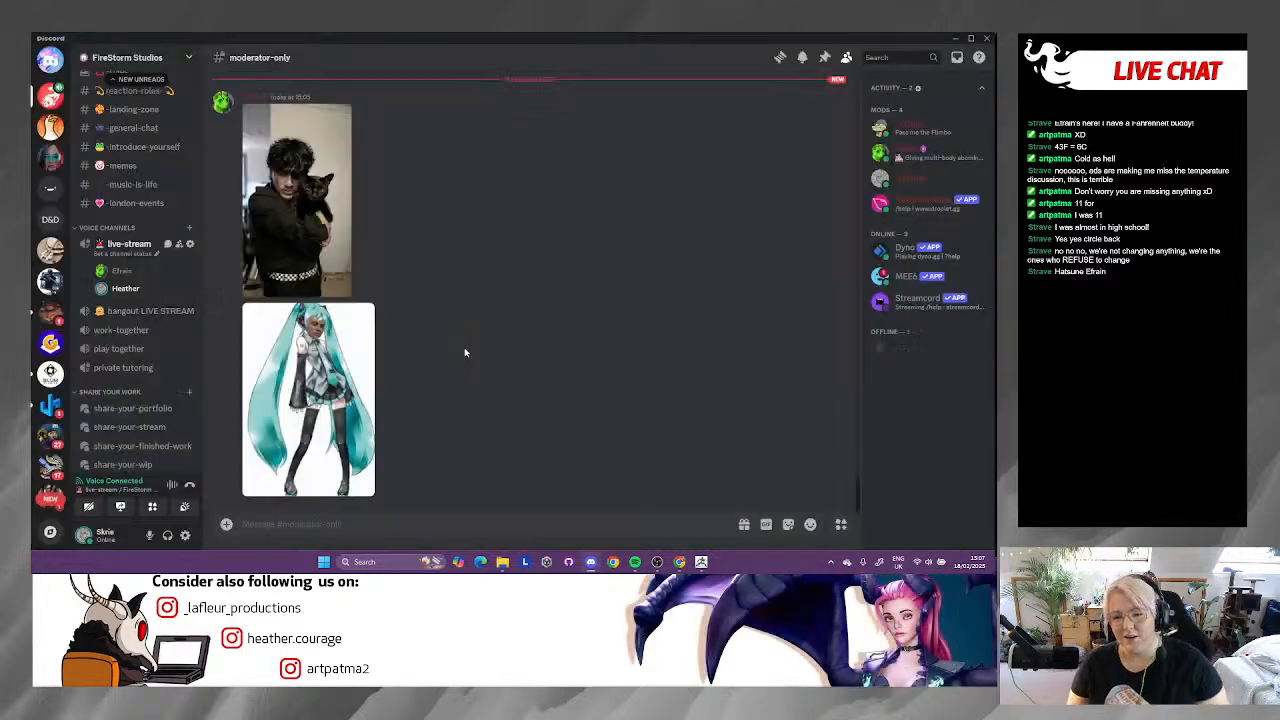
{"action": "left_click", "coordinate": [701, 562]}
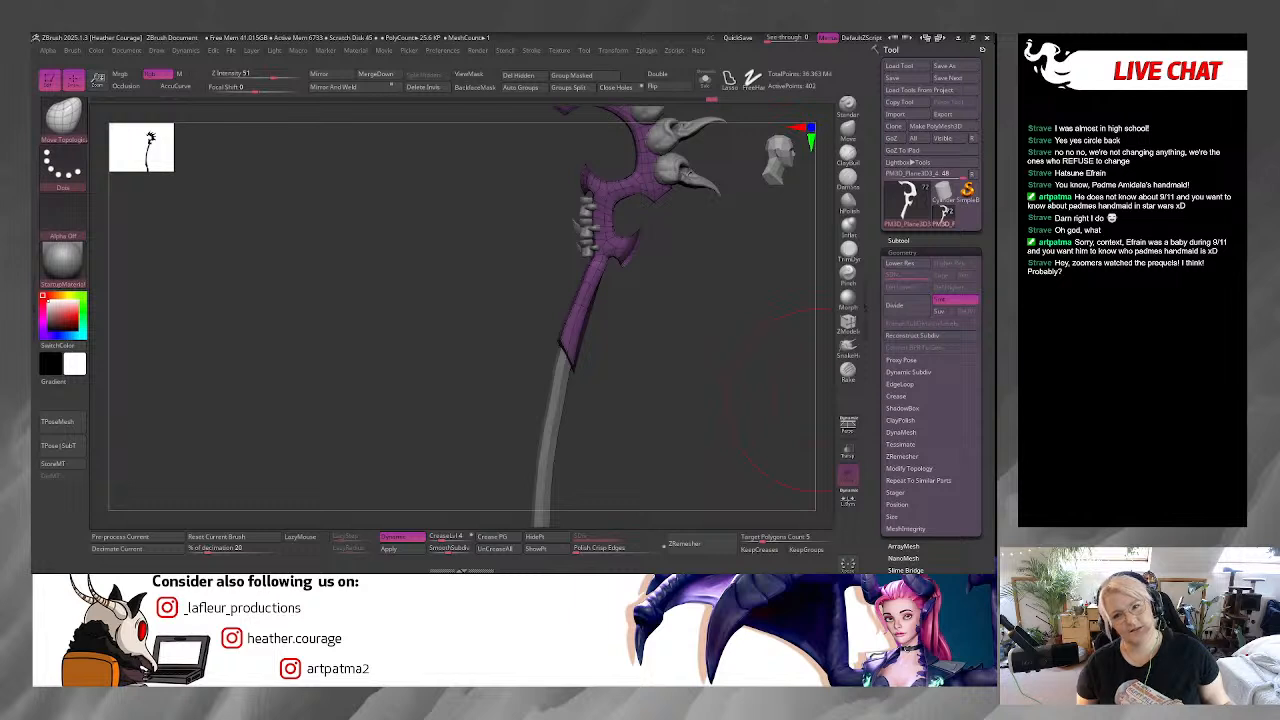
{"action": "left_click_drag", "start_coordinate": [657, 440], "coordinate": [722, 430]}
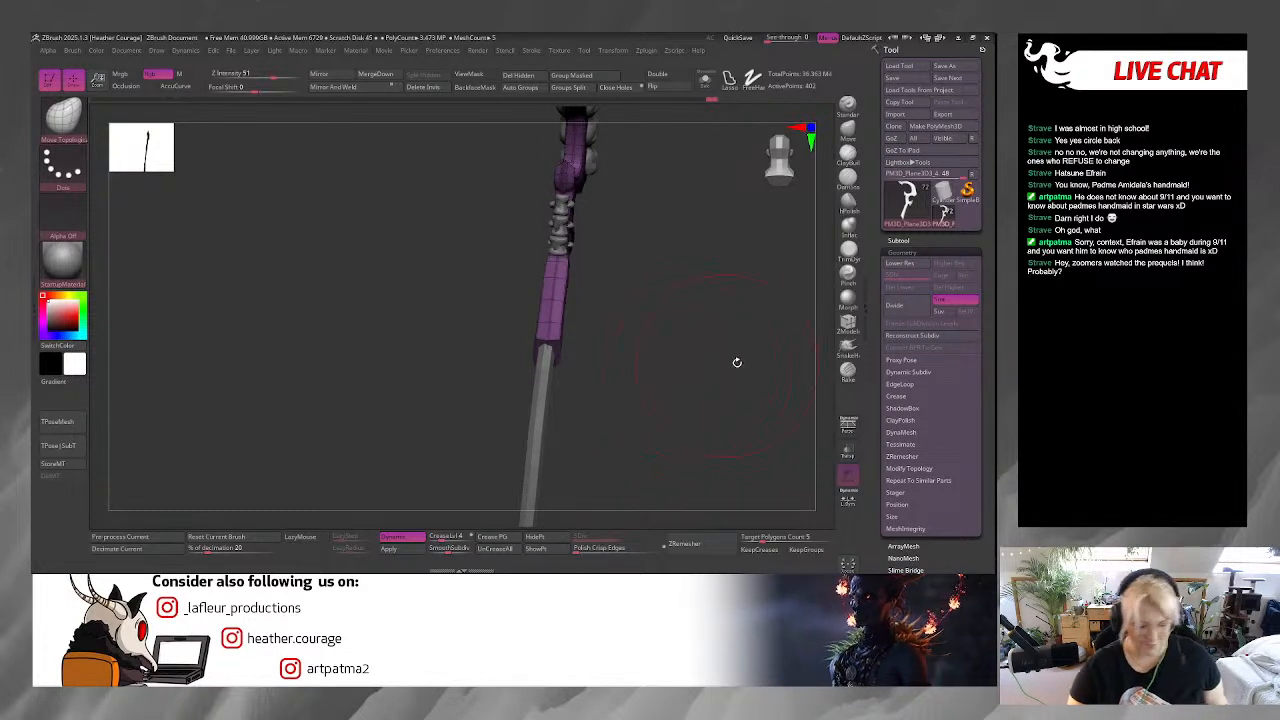
{"action": "left_click", "coordinate": [772, 182]}
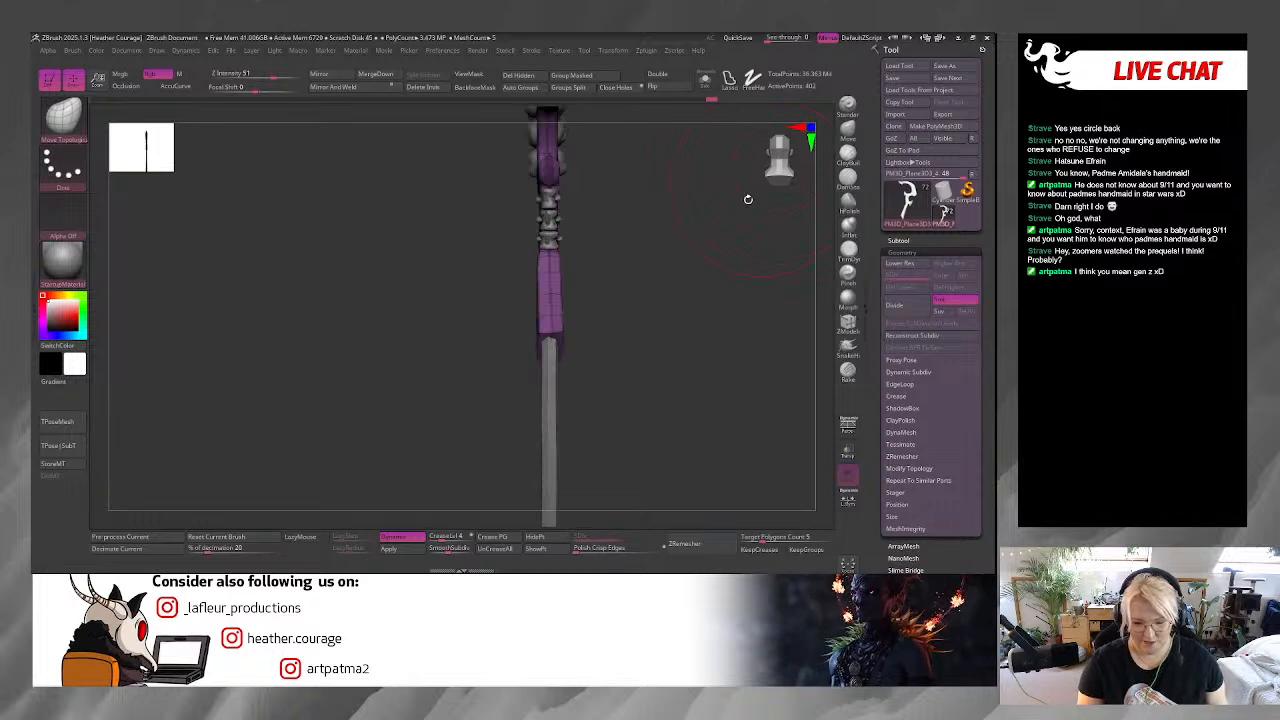
{"action": "left_click_drag", "start_coordinate": [688, 311], "coordinate": [658, 296]}
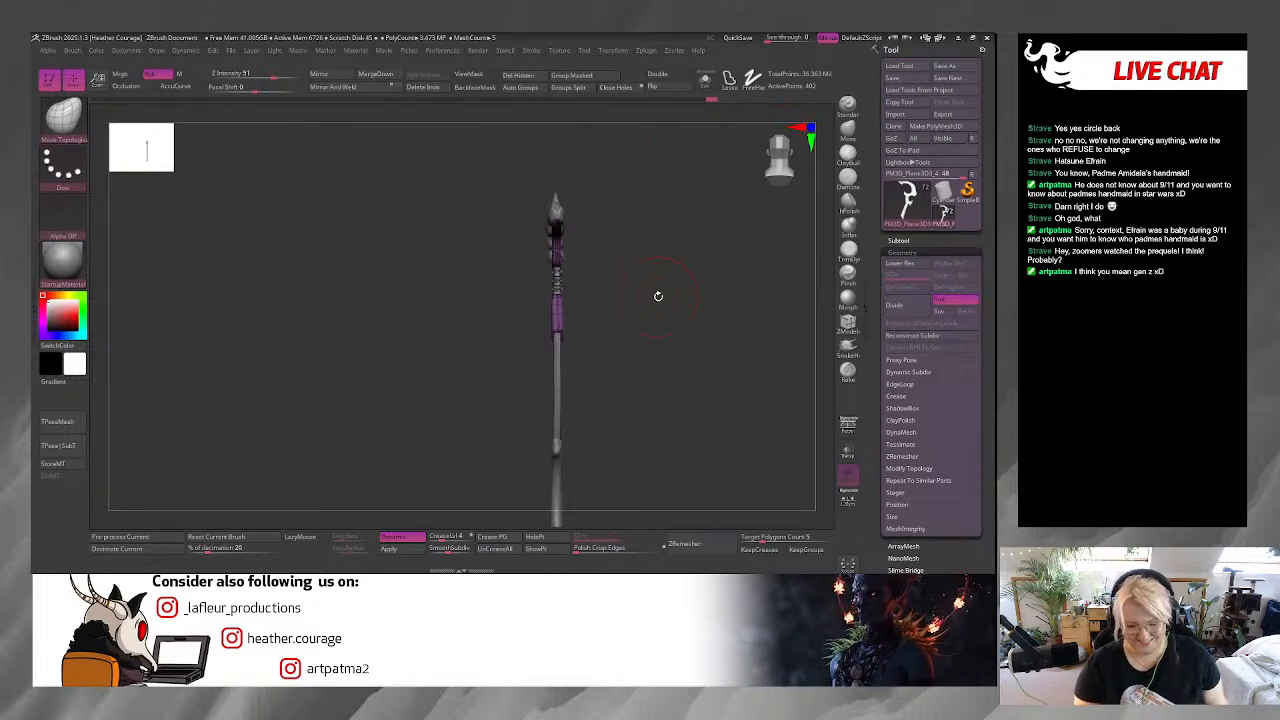
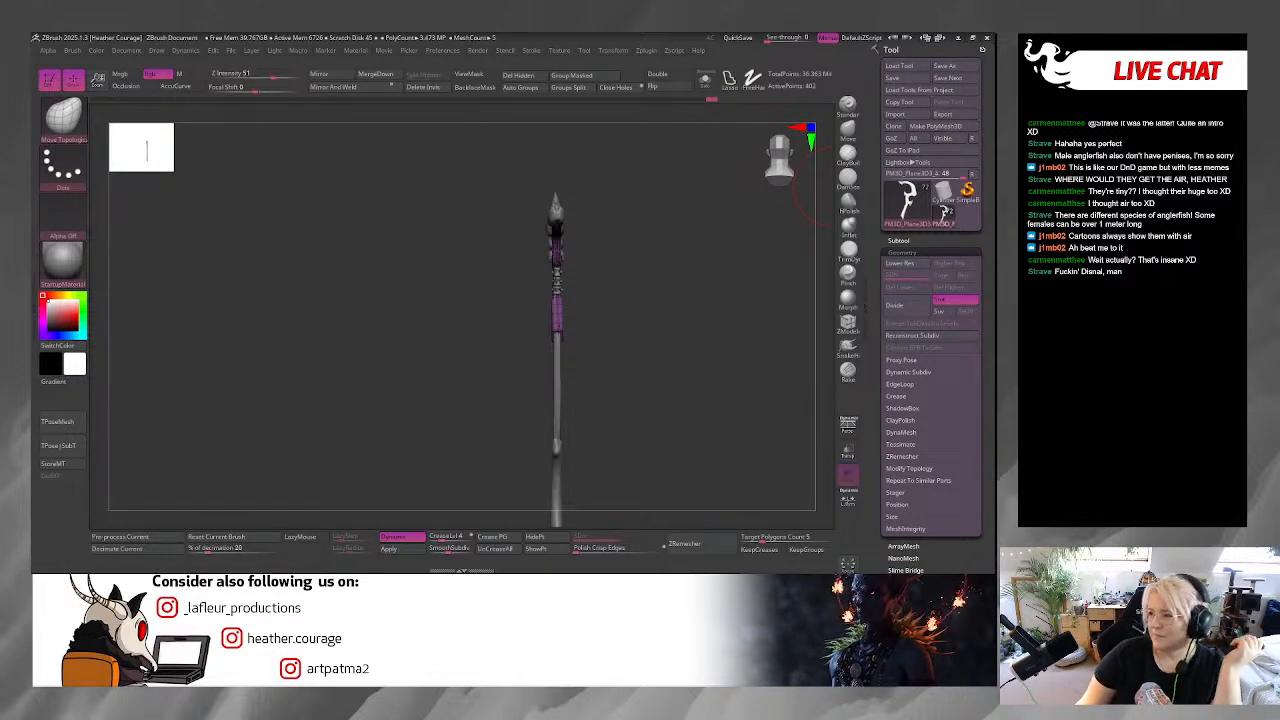
Switch to Chrome, enlarge the pufferfish vs porcupine fish comparison image in the search results, and return to ZBrush.
{"action": "left_click_drag", "start_coordinate": [188, 160], "coordinate": [213, 119]}
{"action": "left_click", "coordinate": [715, 119]}
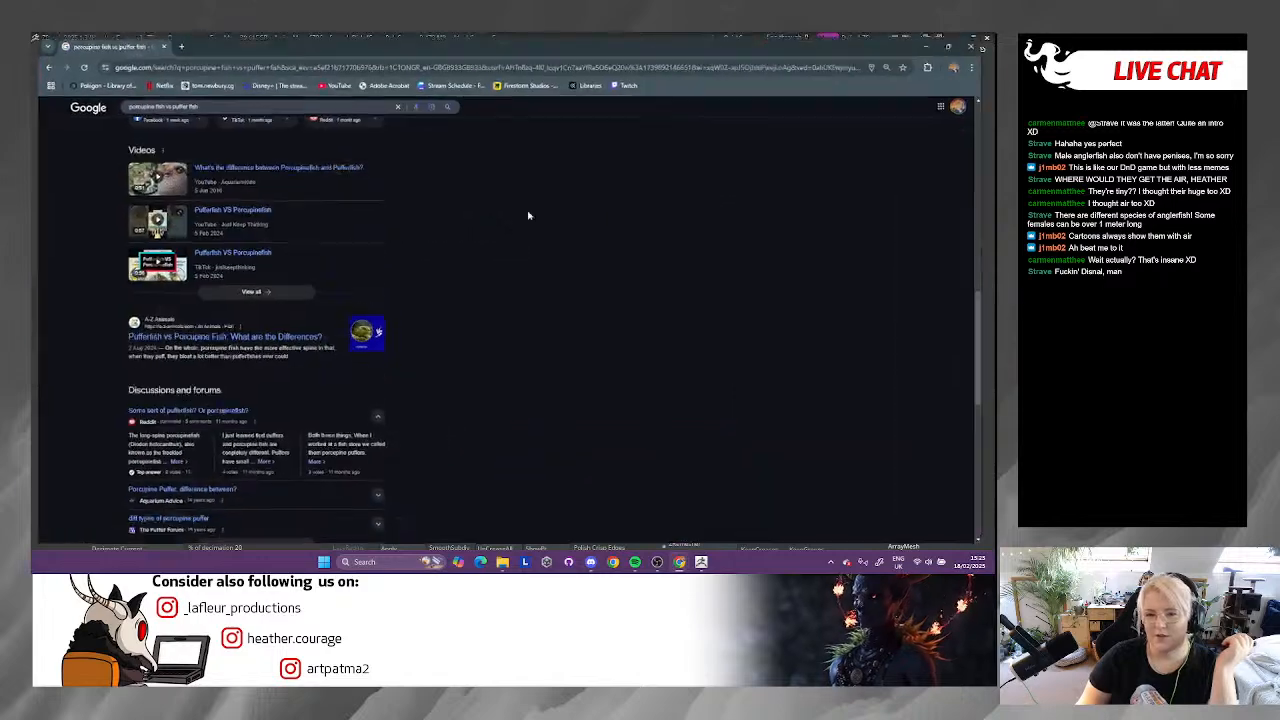
{"action": "scroll", "coordinate": [410, 305], "scroll_direction": "up", "scroll_amount": 10}
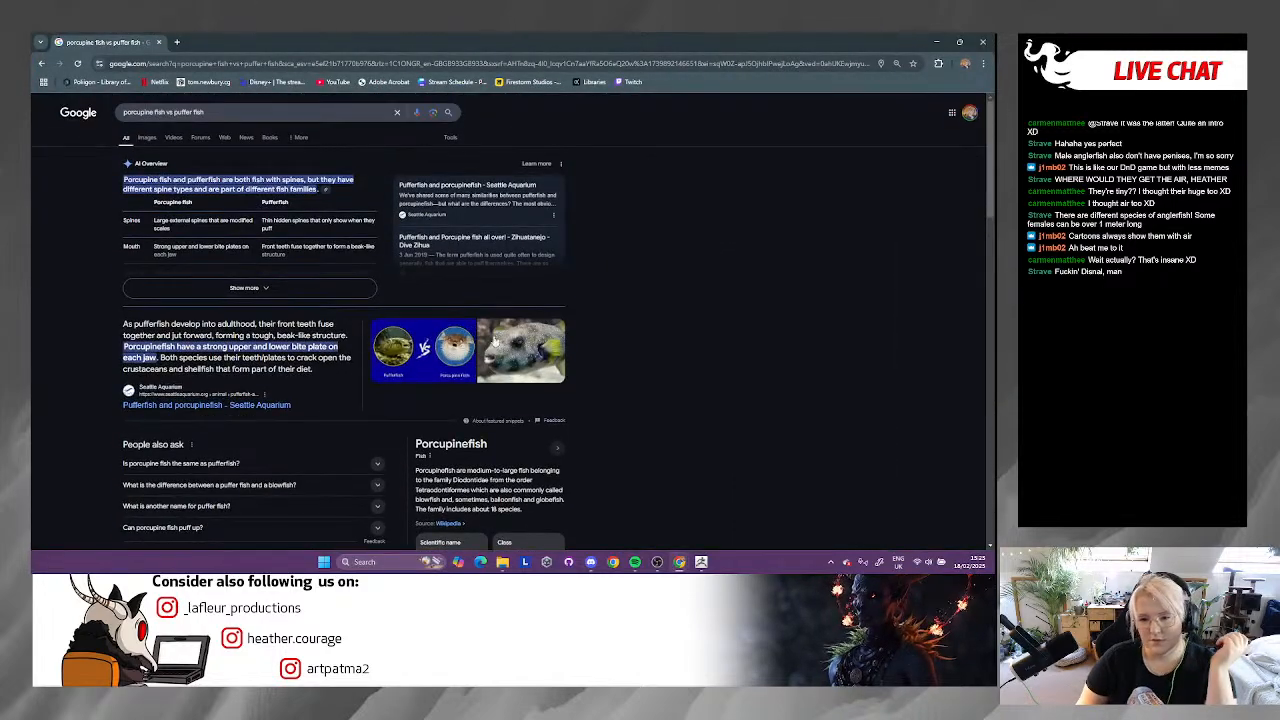
{"action": "left_click", "coordinate": [423, 350]}
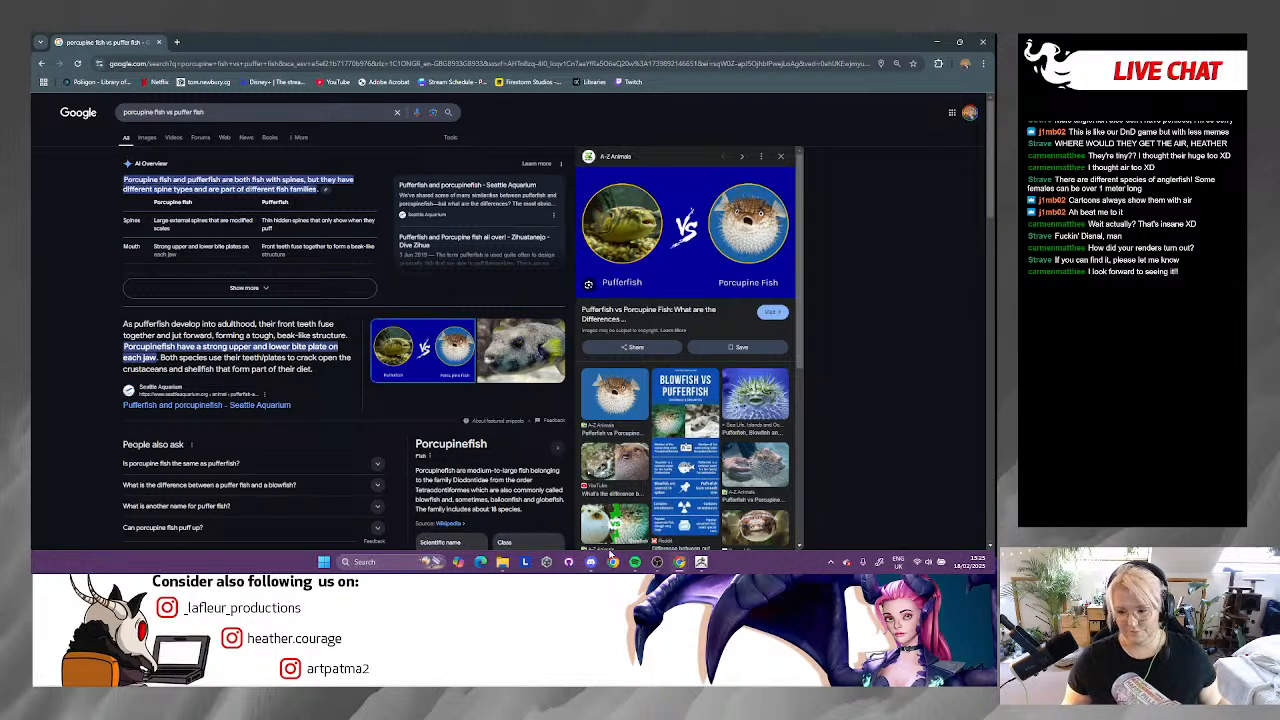
{"action": "left_click", "coordinate": [701, 562]}
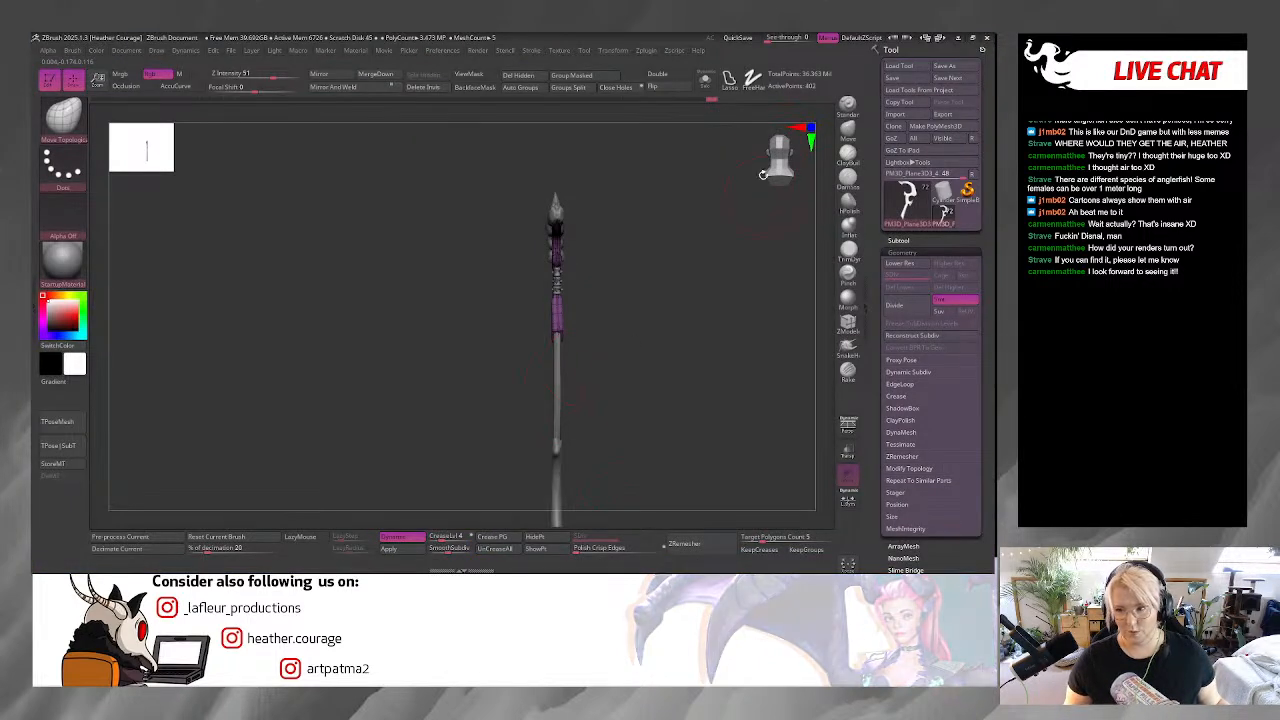
{"action": "left_click", "coordinate": [706, 80]}
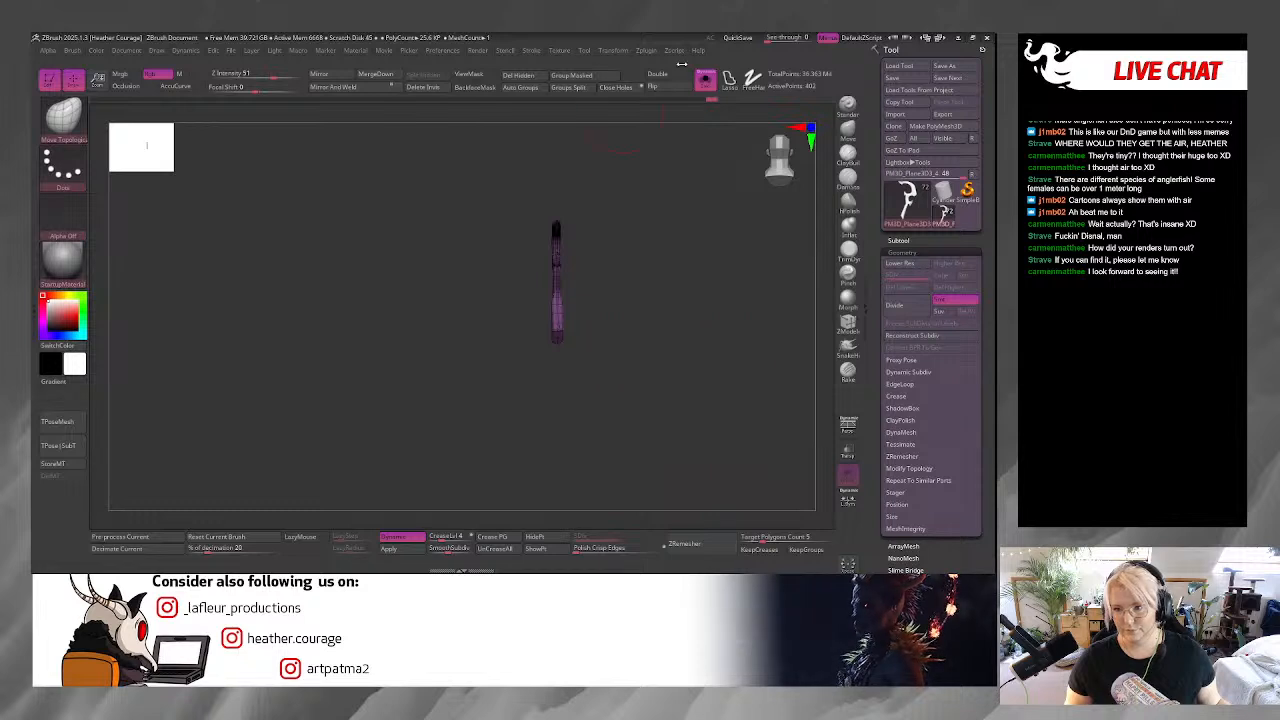
{"action": "left_click", "coordinate": [724, 82]}
{"action": "left_click", "coordinate": [706, 80]}
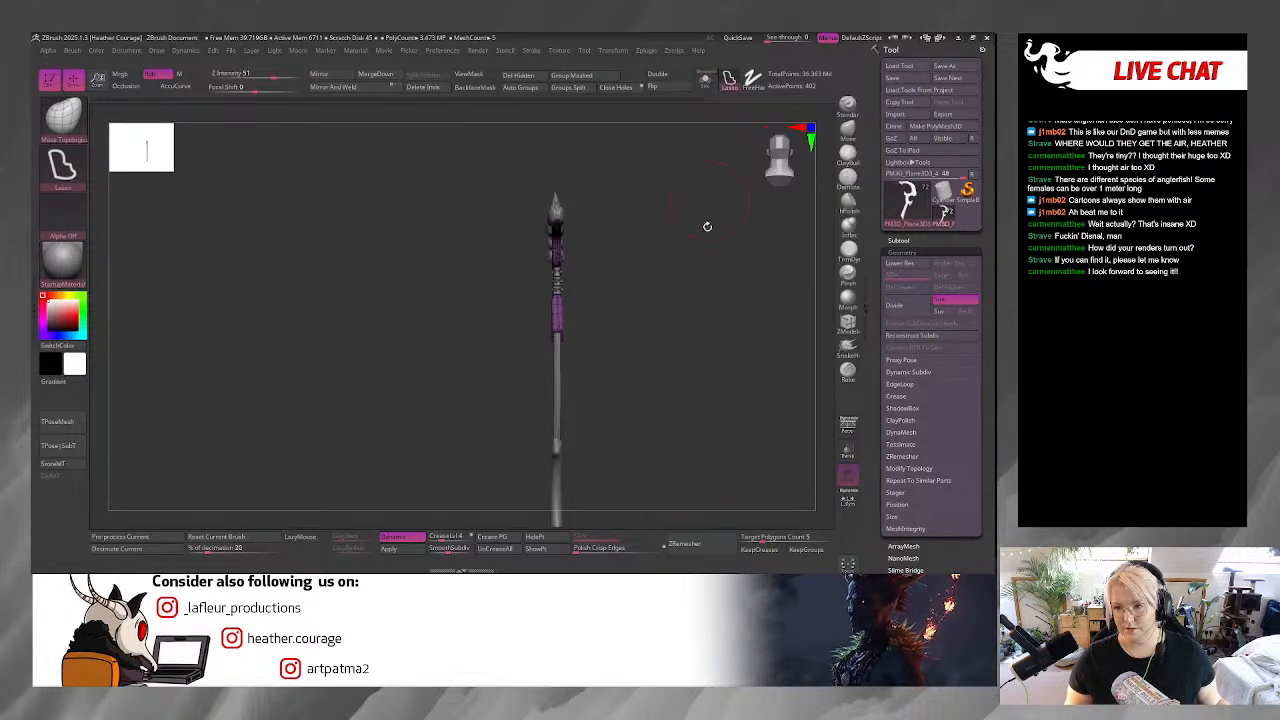
{"action": "left_click", "coordinate": [729, 80]}
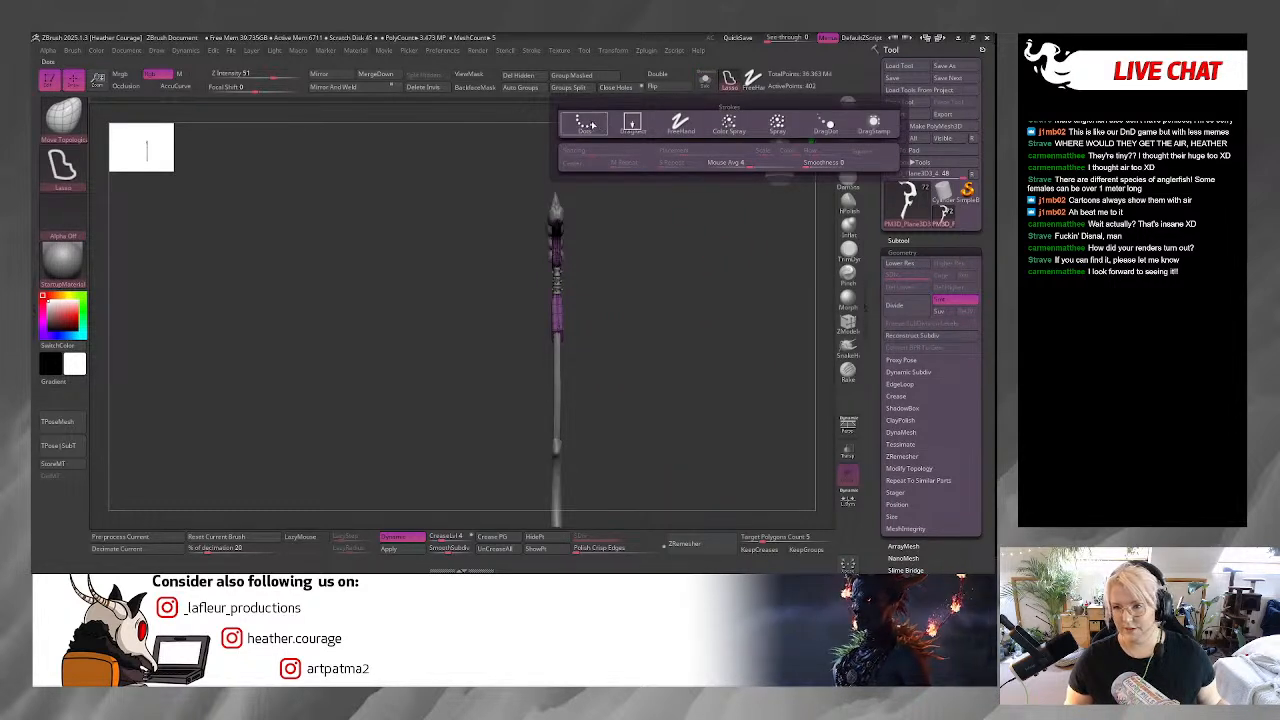
{"action": "left_click", "coordinate": [592, 125]}
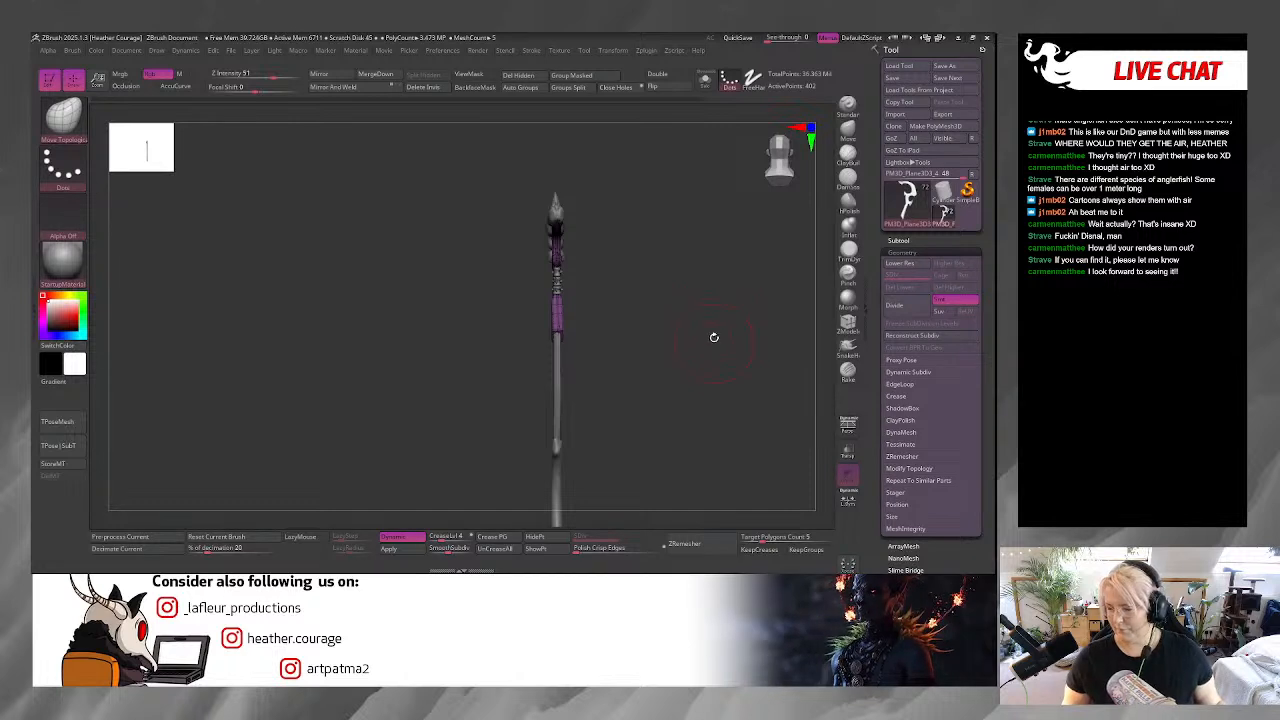
Set the Move Topological brush's stroke type to FreeHand.
{"action": "left_click", "coordinate": [729, 80]}
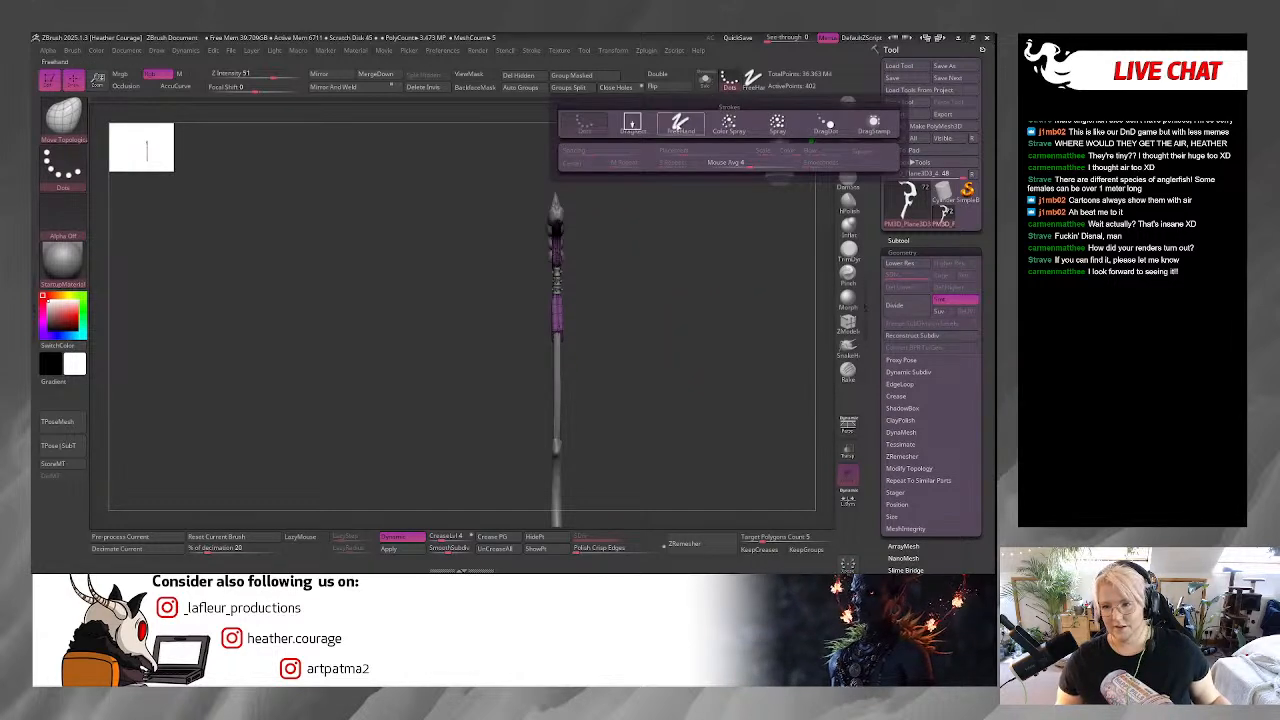
{"action": "left_click", "coordinate": [680, 124]}
{"action": "mouse_move", "coordinate": [680, 277]}
{"action": "left_mouse_down"}
{"action": "mouse_move", "coordinate": [643, 277]}
{"action": "mouse_move", "coordinate": [711, 274]}
{"action": "mouse_move", "coordinate": [677, 206]}
{"action": "mouse_move", "coordinate": [688, 262]}
{"action": "left_mouse_up"}
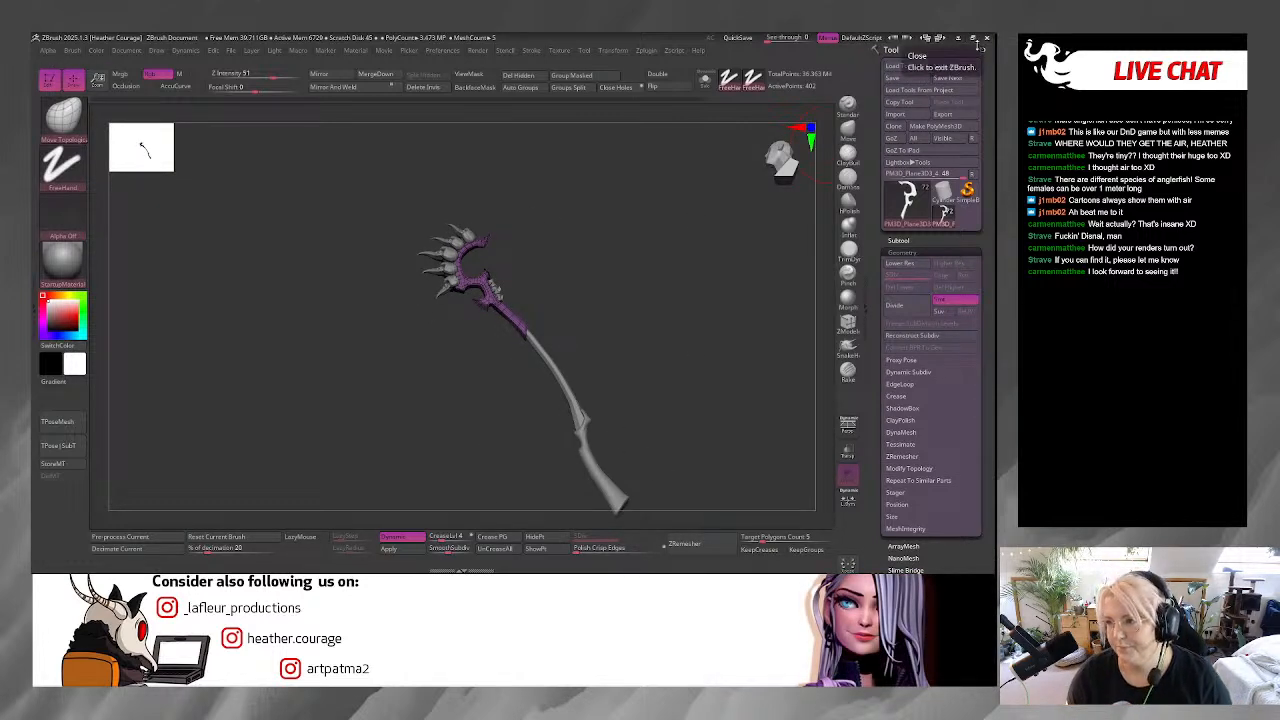
Save the weapon as a ZBrush tool file and close ZBrush without saving the project.
{"action": "left_click", "coordinate": [985, 40]}
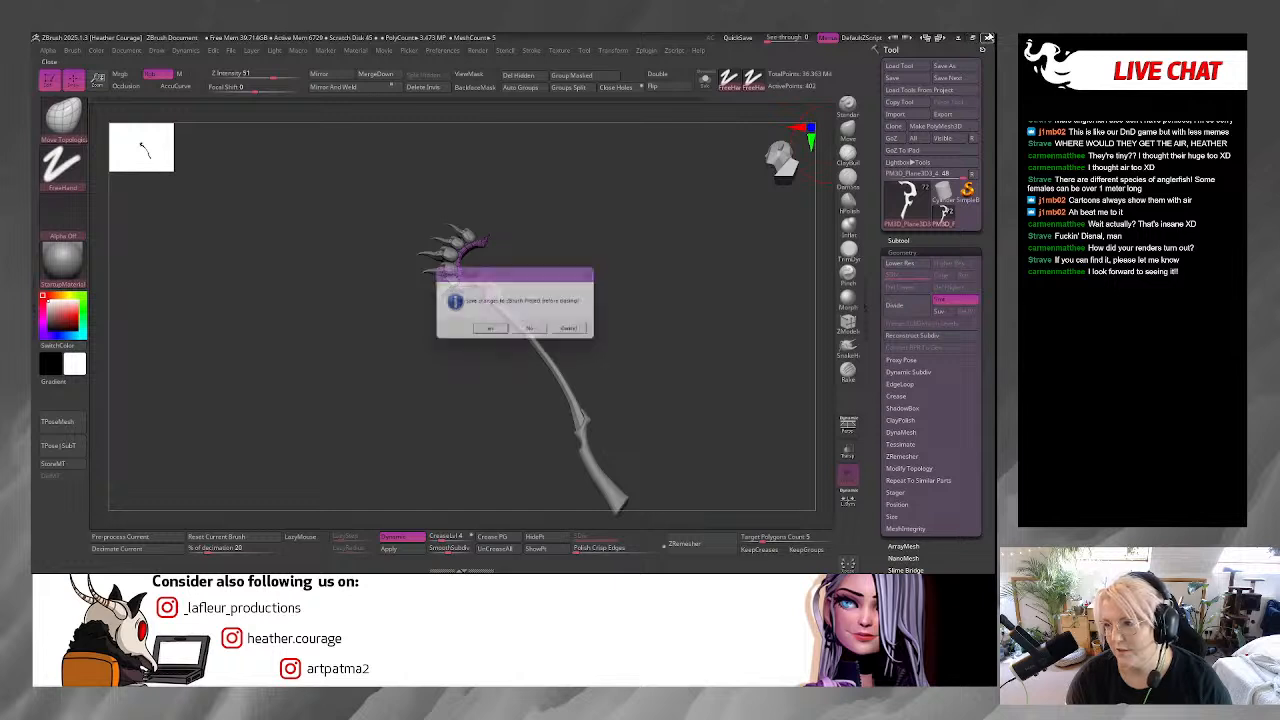
{"action": "left_click", "coordinate": [594, 273]}
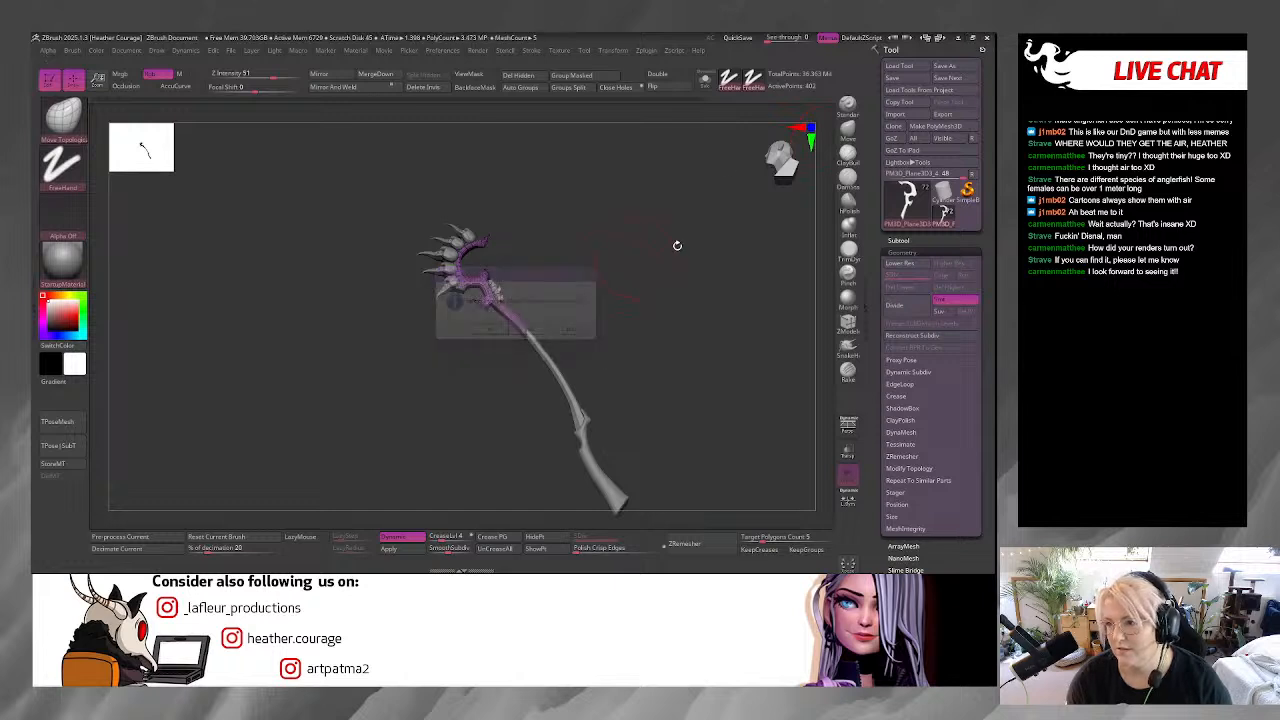
{"action": "left_click", "coordinate": [944, 66]}
{"action": "left_click", "coordinate": [148, 176]}
{"action": "left_click", "coordinate": [525, 343]}
{"action": "left_click", "coordinate": [533, 297]}
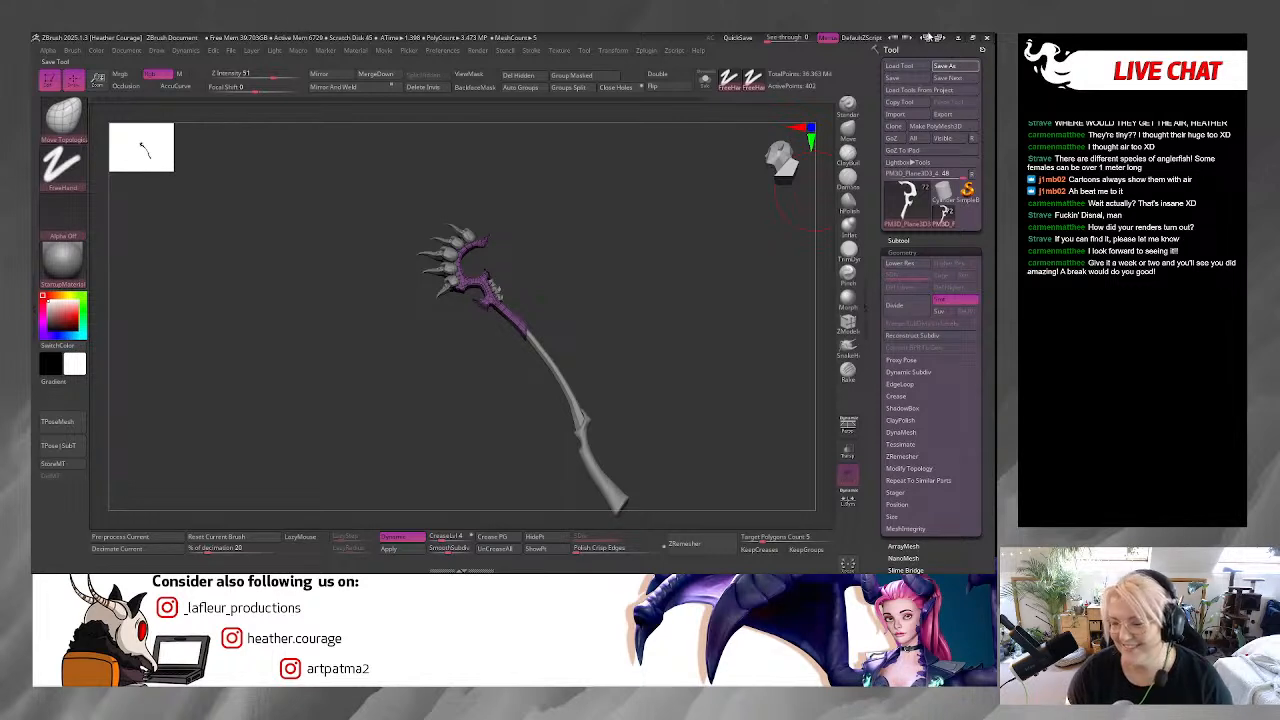
{"action": "left_click", "coordinate": [985, 37]}
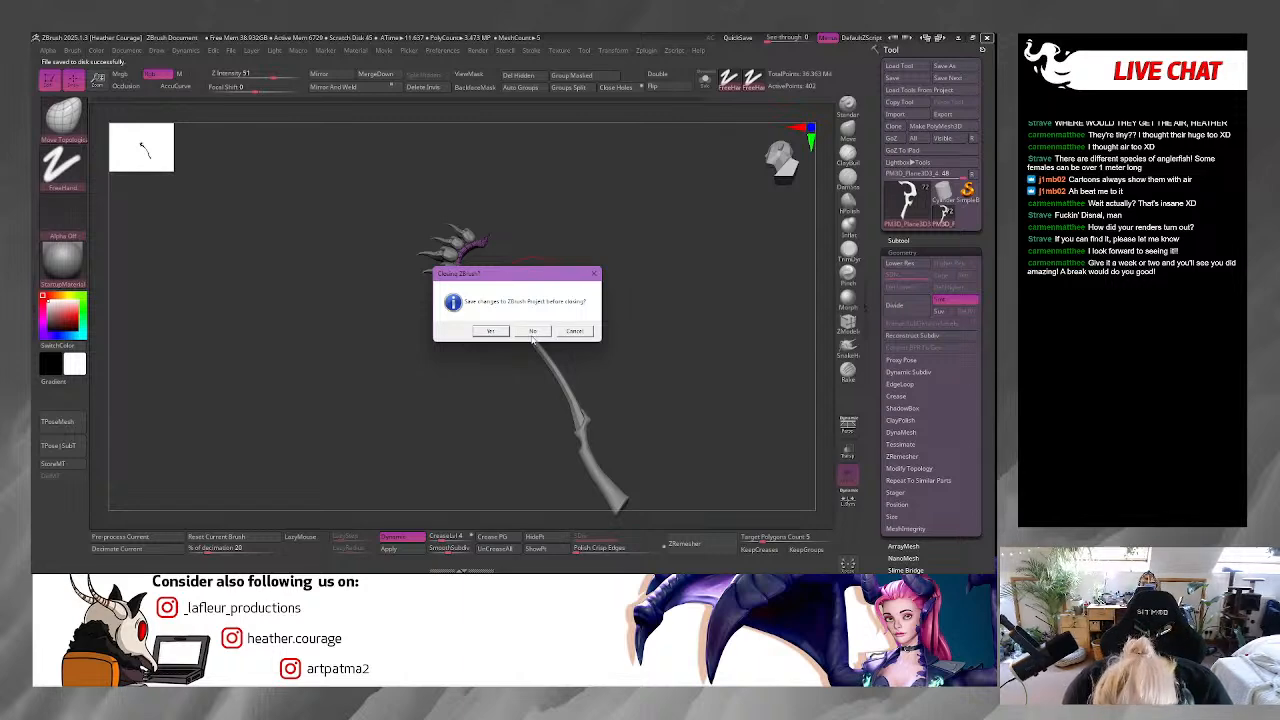
{"action": "left_click", "coordinate": [533, 332]}
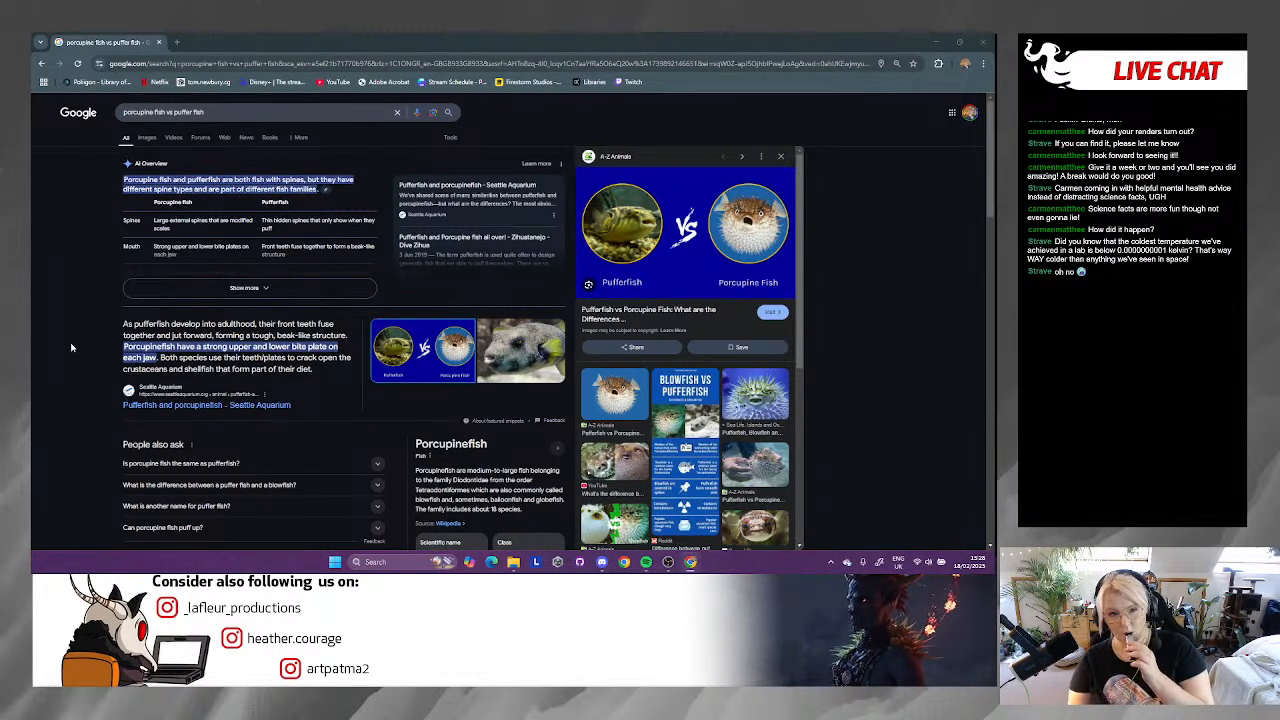
Minimize Chrome and enlarge the cat photo and the teal-haired character image in Discord's moderator-only channel.
{"action": "left_click", "coordinate": [937, 42]}
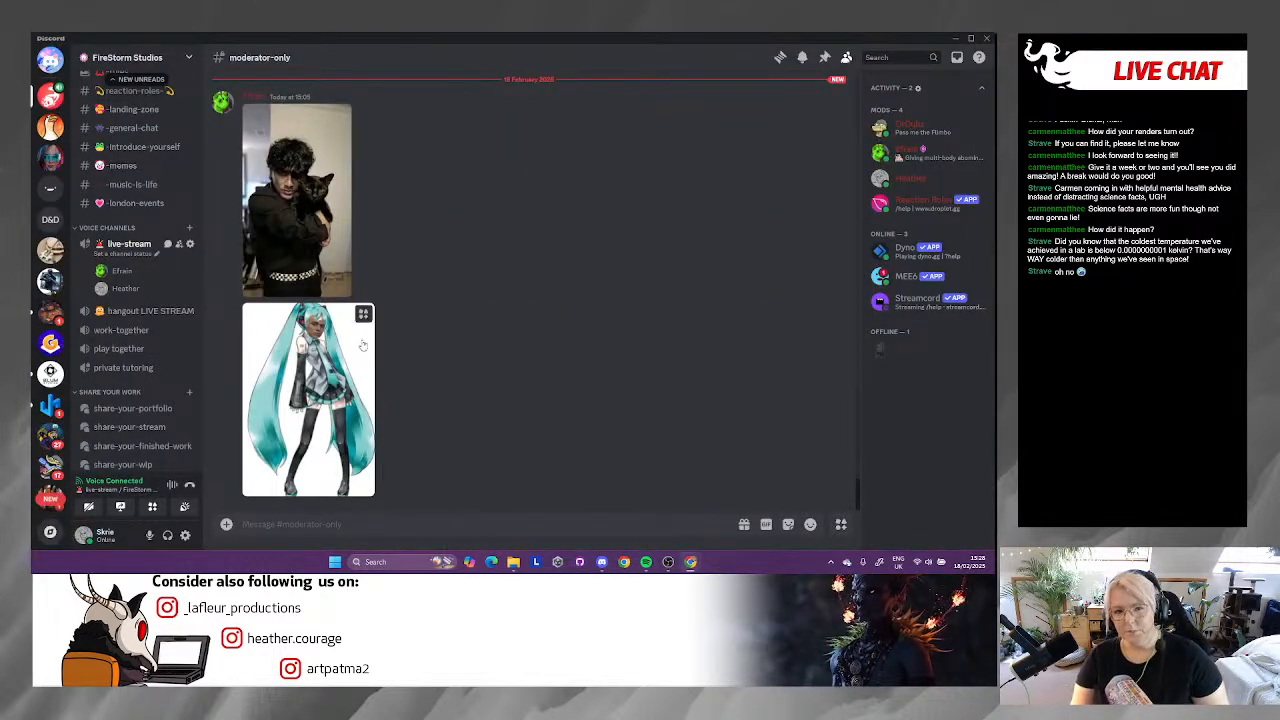
{"action": "left_click", "coordinate": [340, 115]}
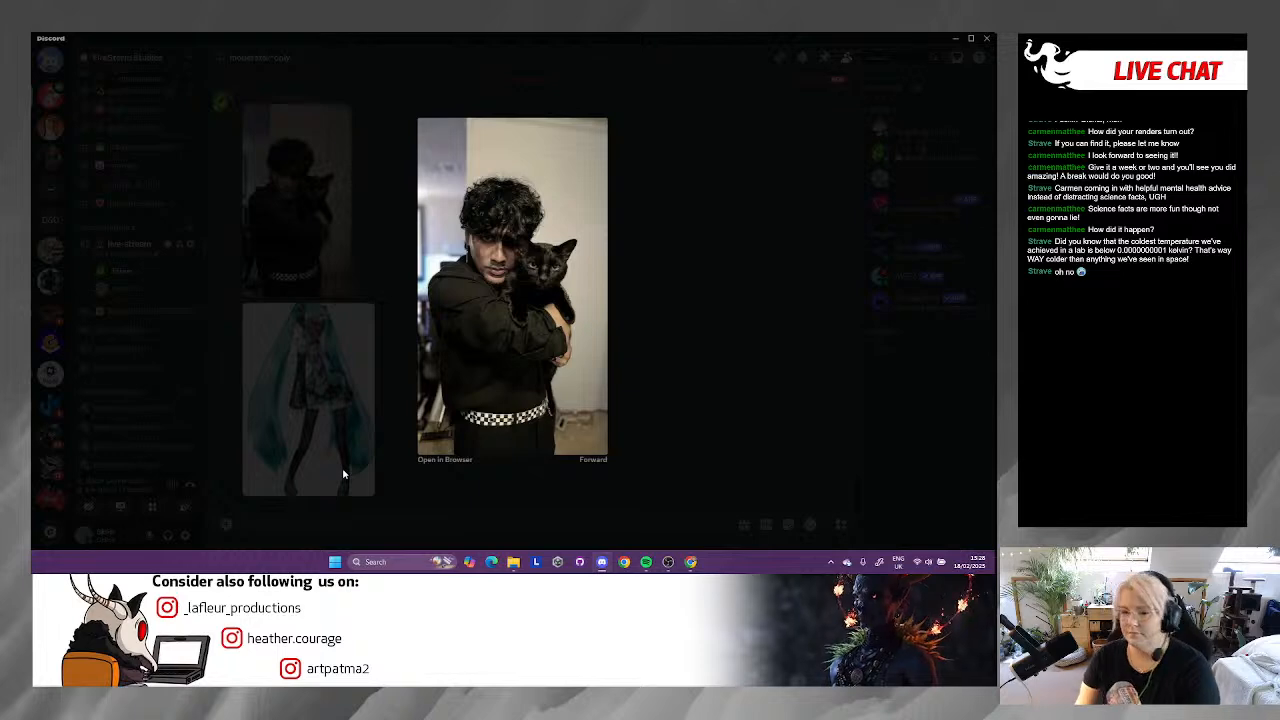
{"action": "left_click", "coordinate": [342, 474]}
{"action": "left_click", "coordinate": [342, 474]}
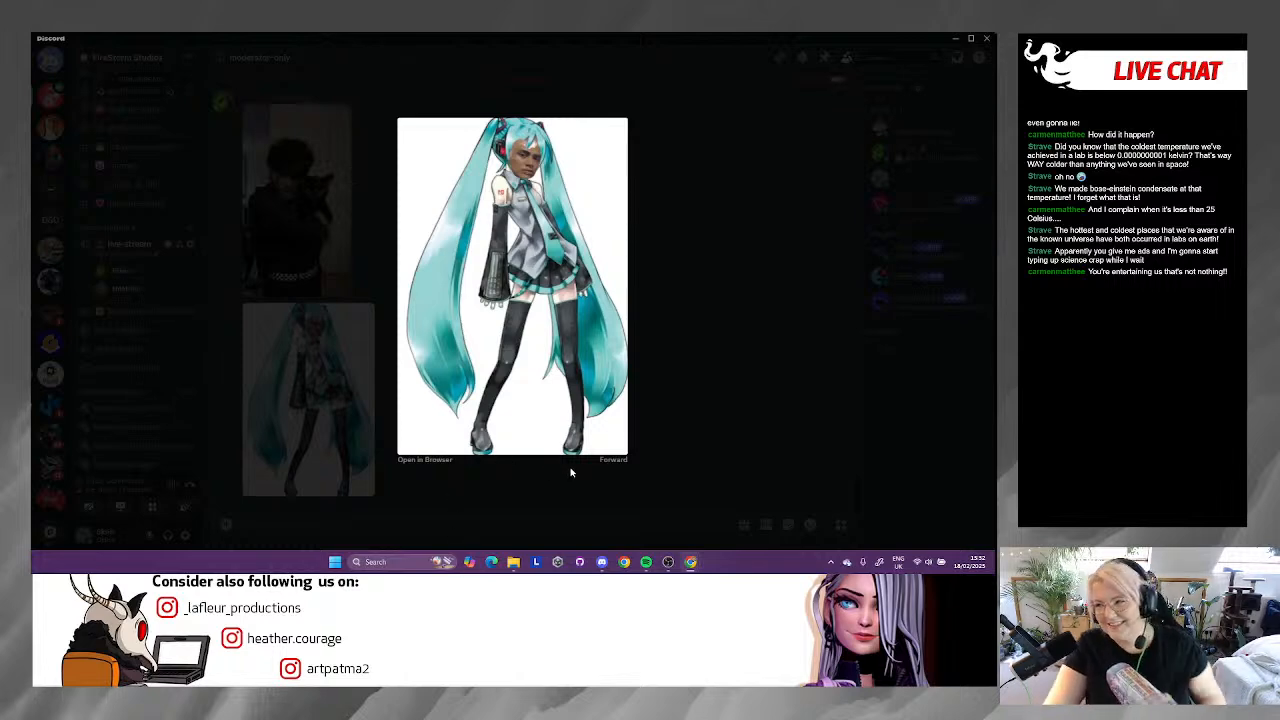
{"action": "left_click", "coordinate": [457, 486]}
{"action": "left_click", "coordinate": [305, 186]}
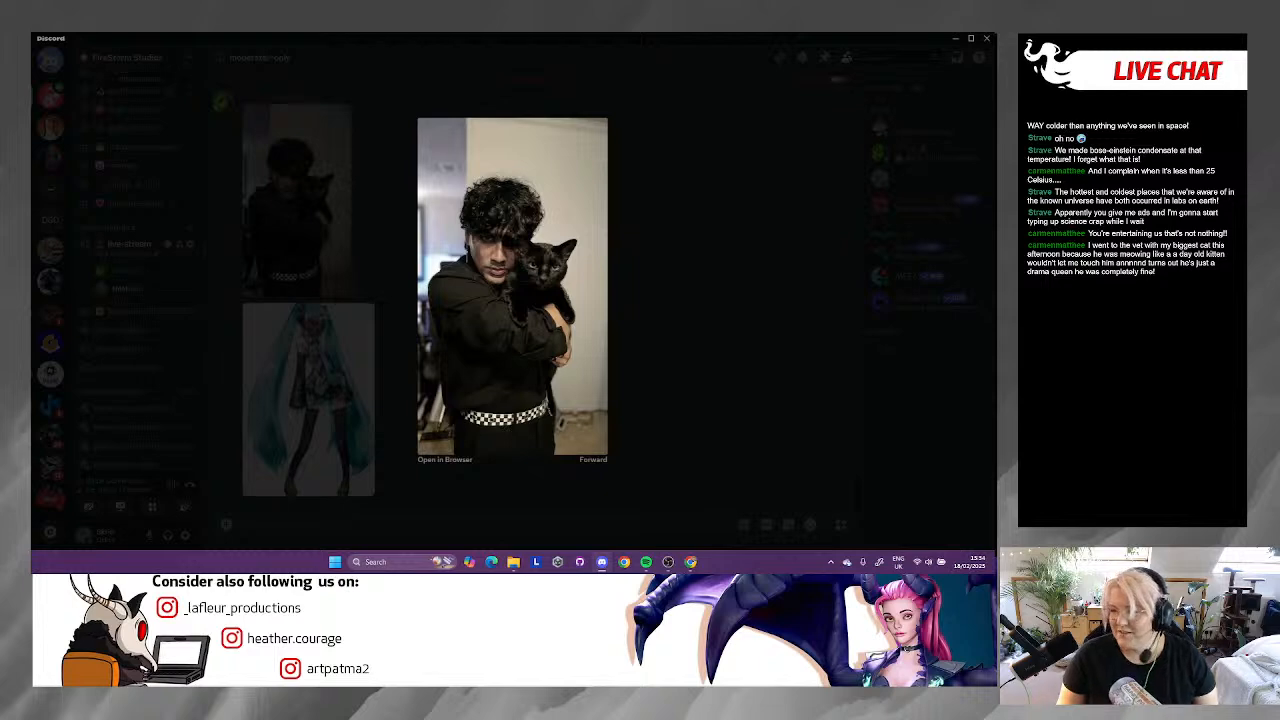
{"action": "left_click", "coordinate": [550, 517]}
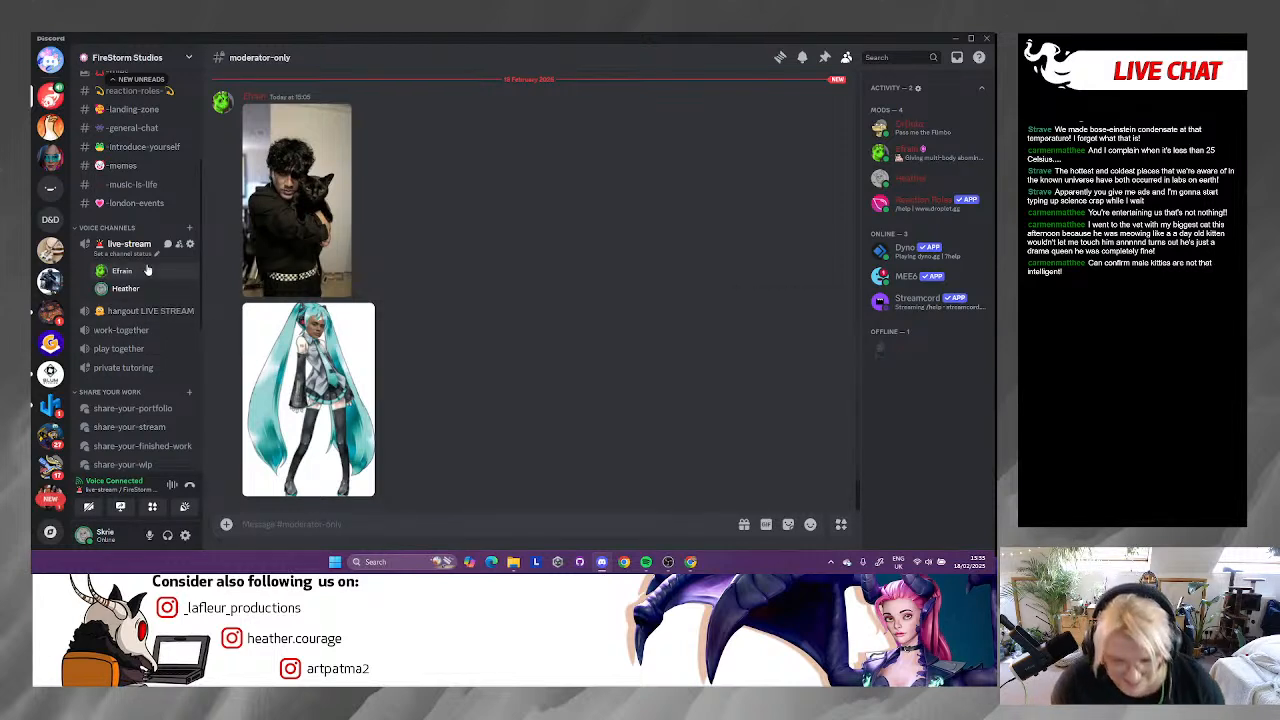
Switch to Chrome and close the porcupine fish vs puffer fish search tab.
{"action": "mouse_move", "coordinate": [690, 562]}
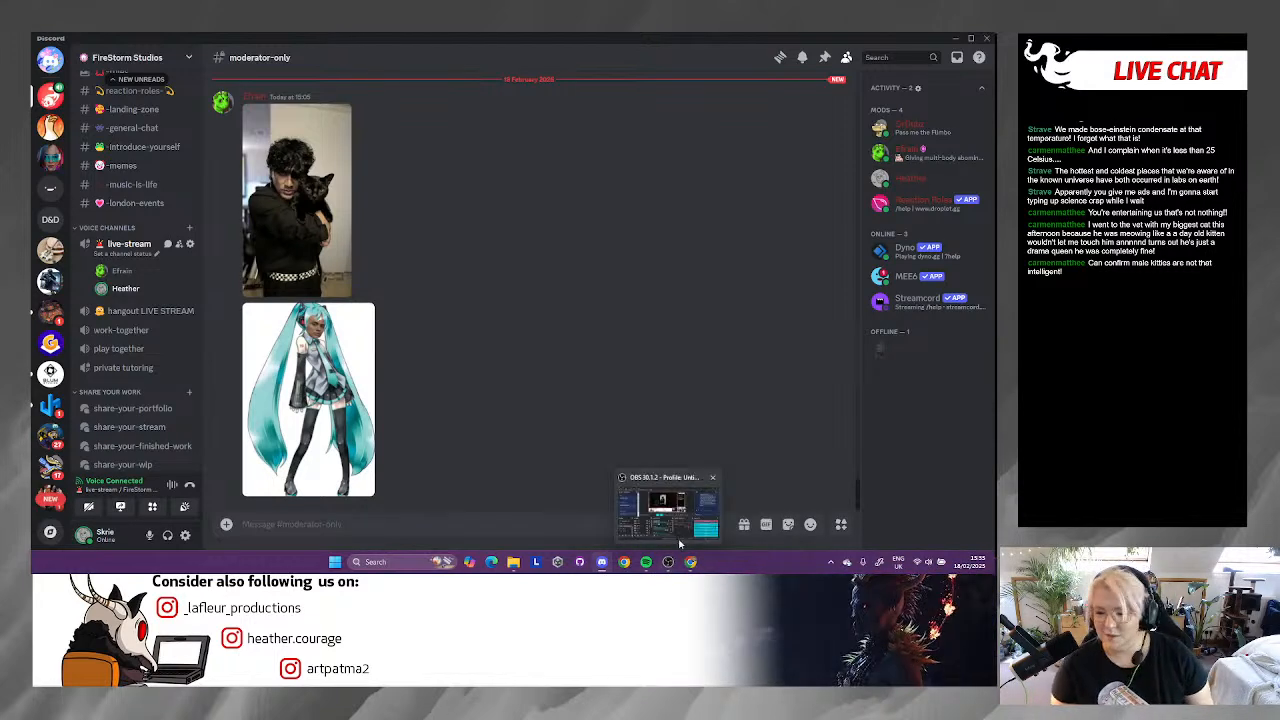
{"action": "left_click", "coordinate": [766, 514]}
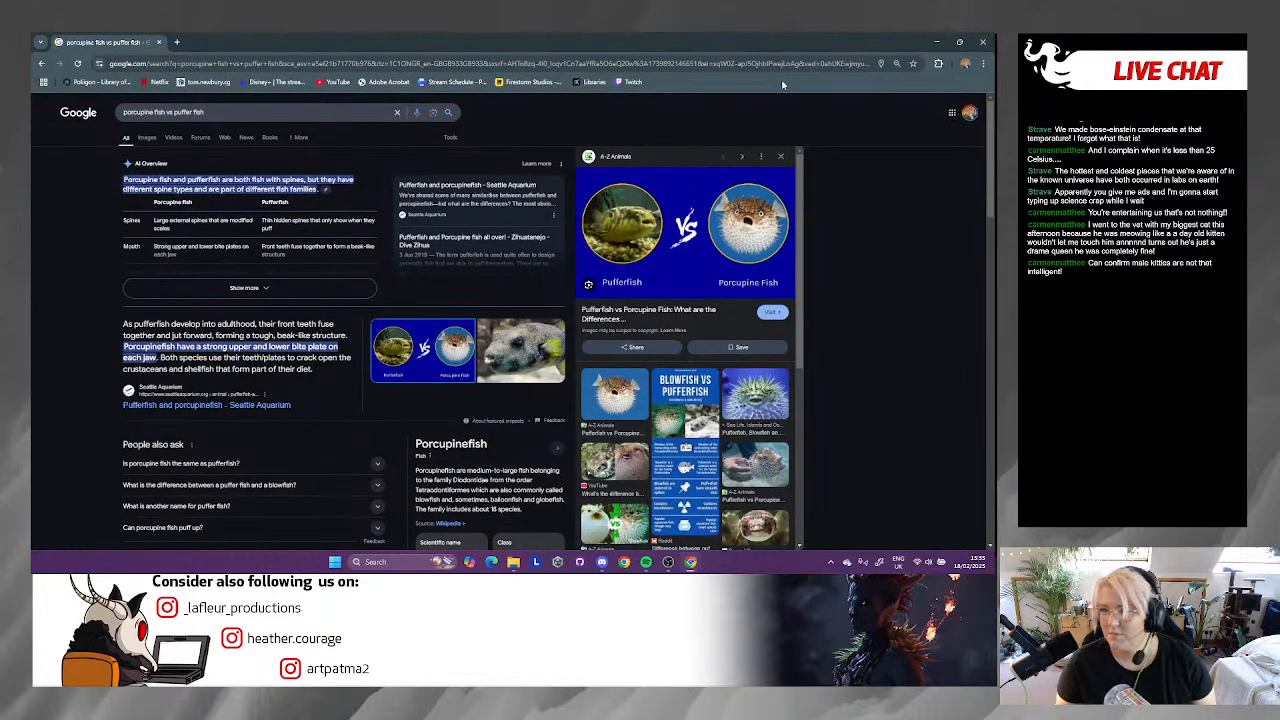
{"action": "left_click", "coordinate": [158, 41]}
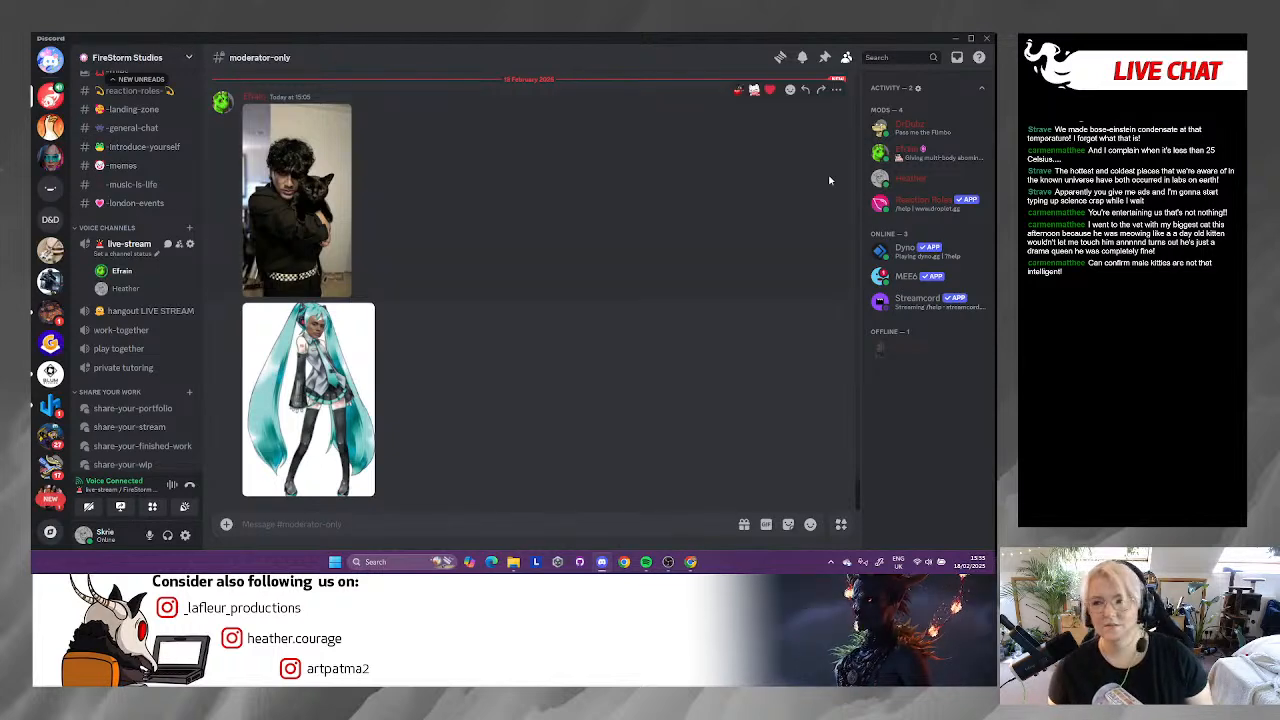
Move the Discord window aside, close the File Explorer window showing the Zbrush folder, and bring Discord back up.
{"action": "left_click_drag", "start_coordinate": [789, 38], "coordinate": [995, 114]}
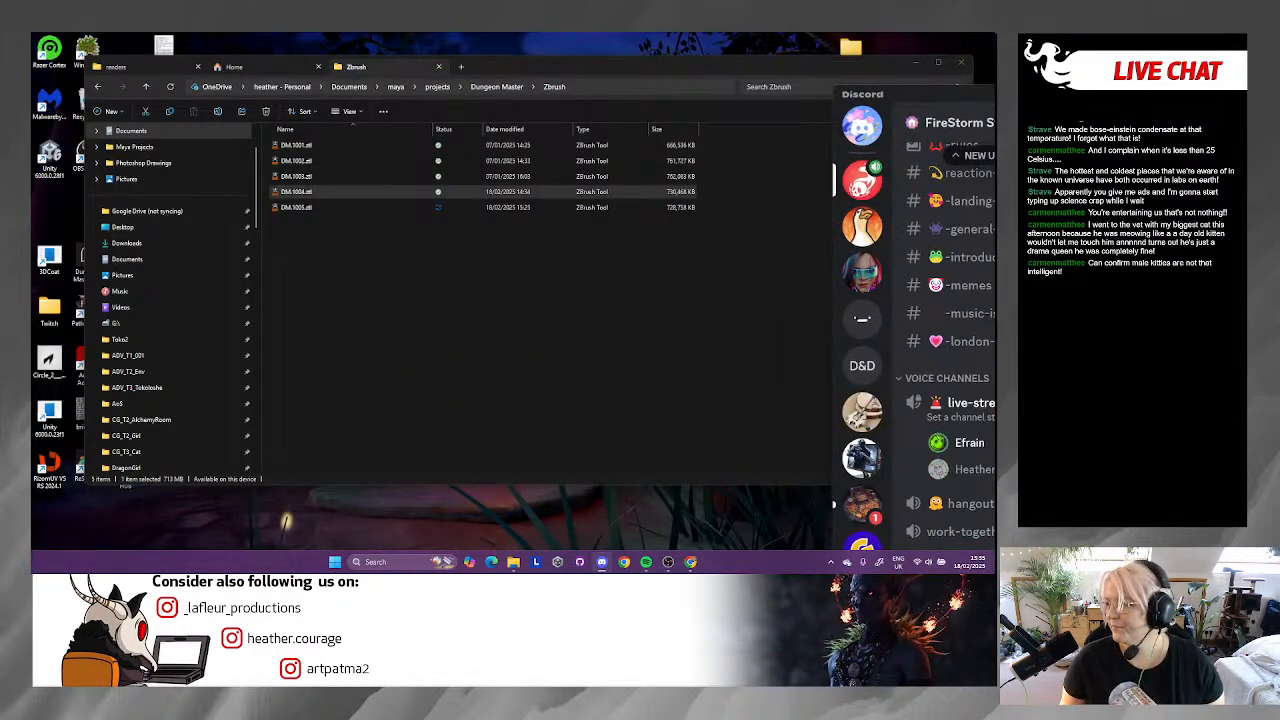
{"action": "left_click", "coordinate": [970, 63]}
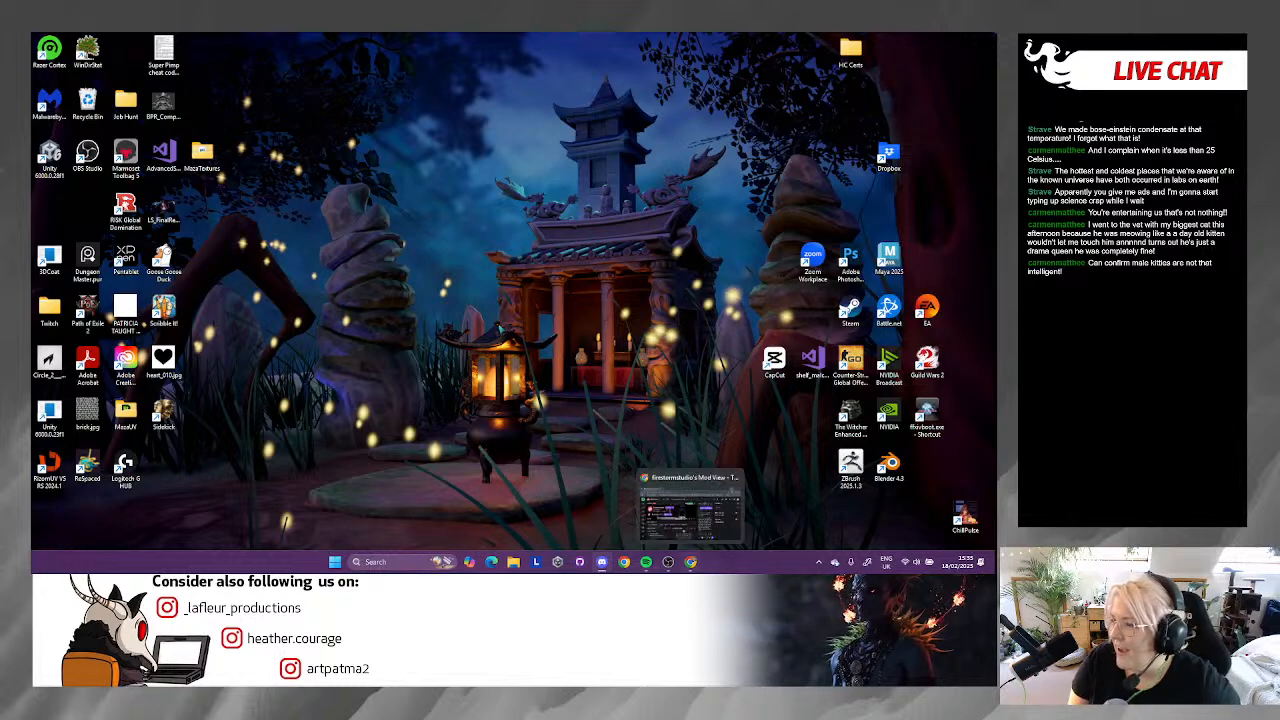
{"action": "left_click", "coordinate": [601, 561]}
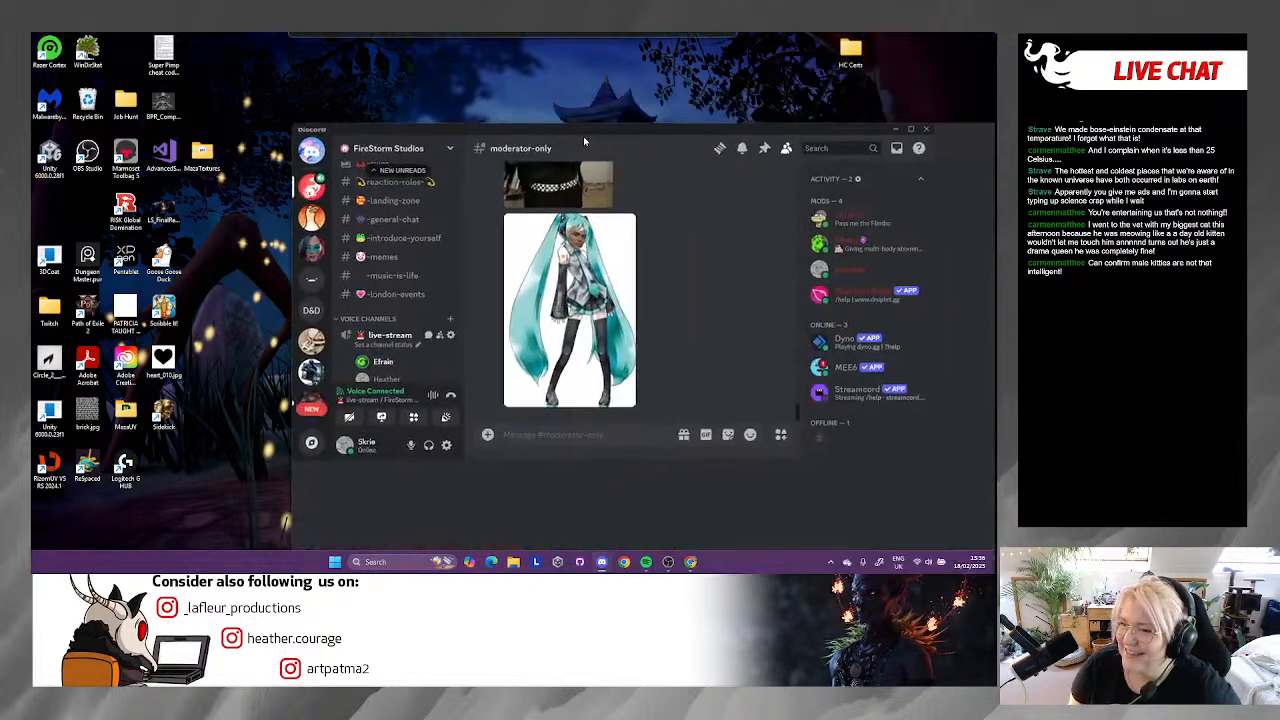